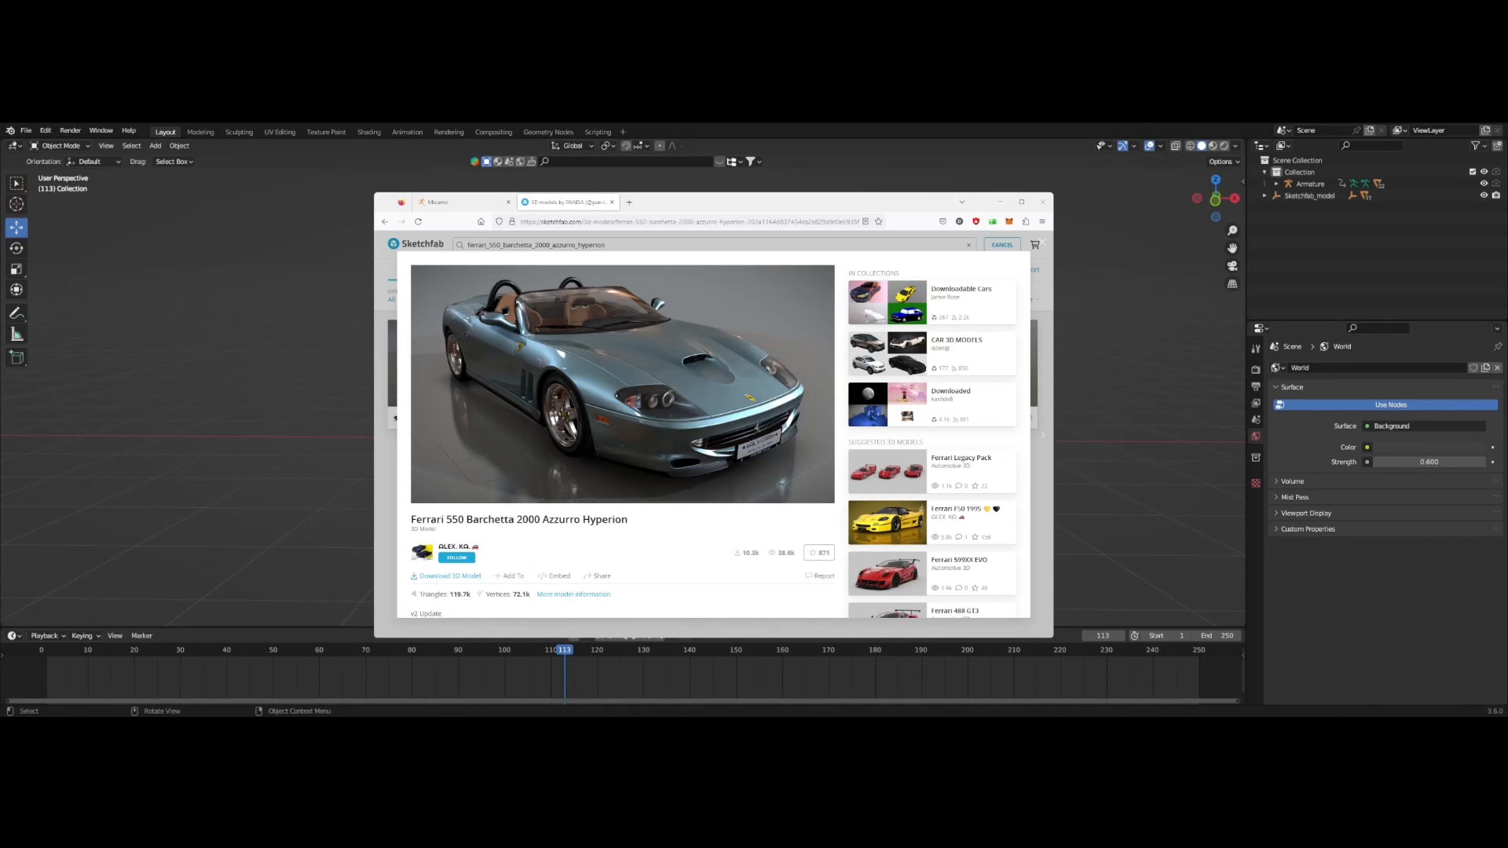
# Review the available download formats of the Ferrari 550 Barchetta model on Sketchfab, highlighting the GLB version with 1k textures.
pyautogui.scroll(-3, 707, 440)
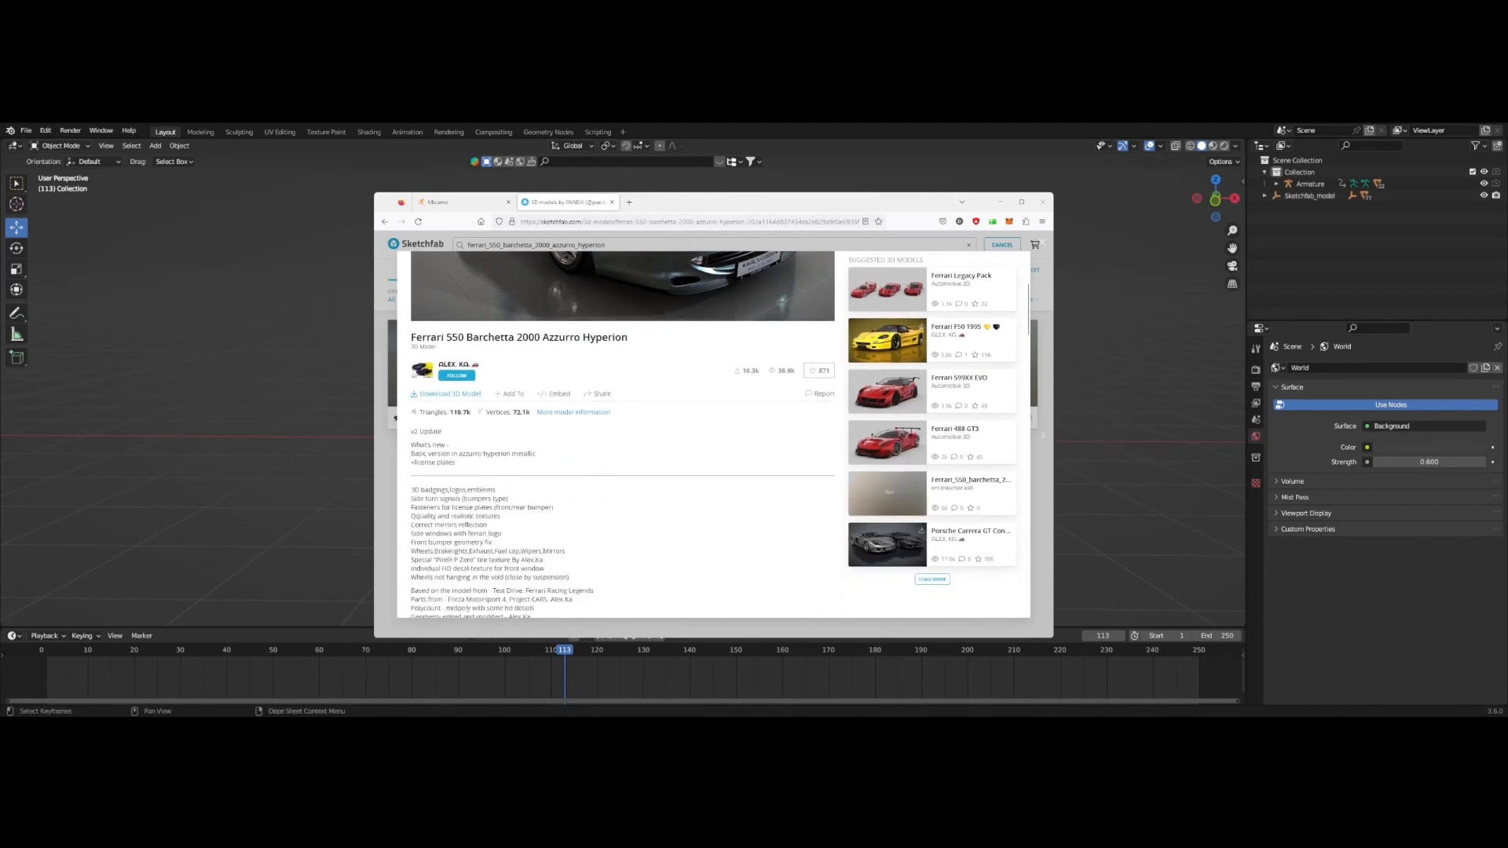
pyautogui.click(460, 395)
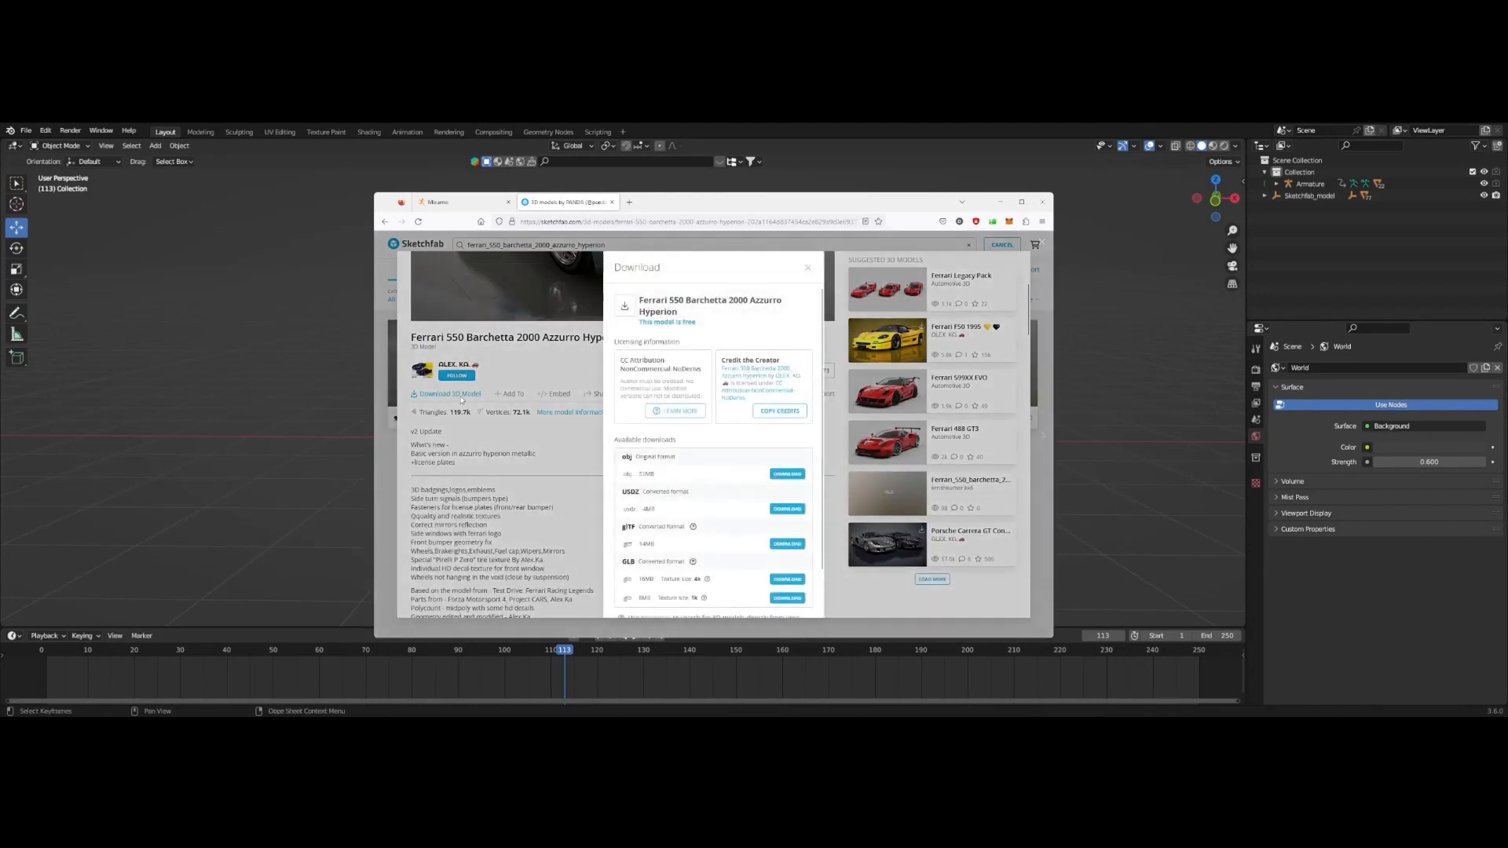
pyautogui.scroll(-1, 724, 488)
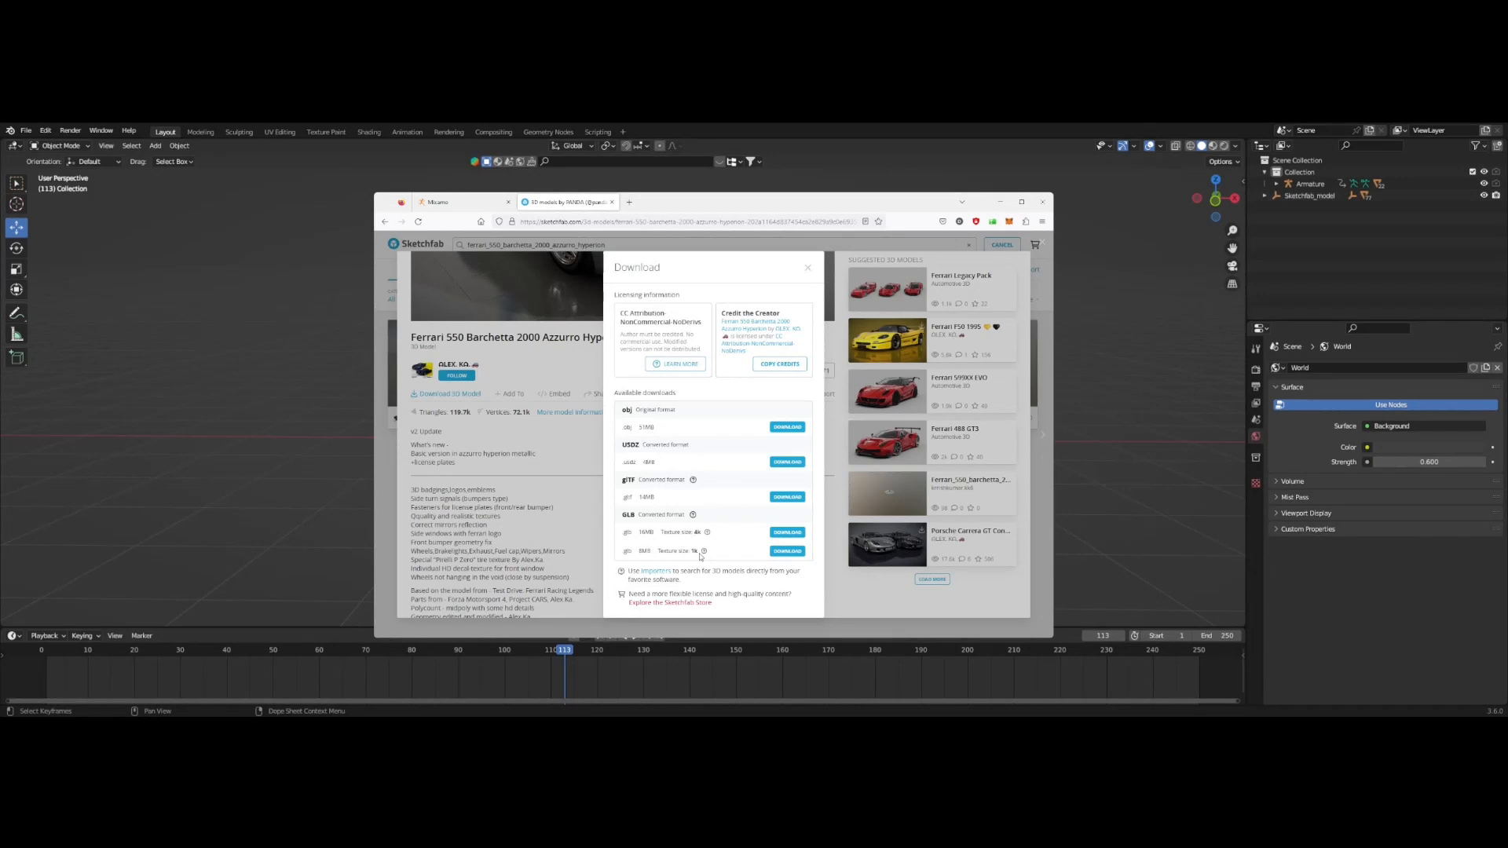
pyautogui.moveTo(626, 551); pyautogui.dragTo(727, 555)
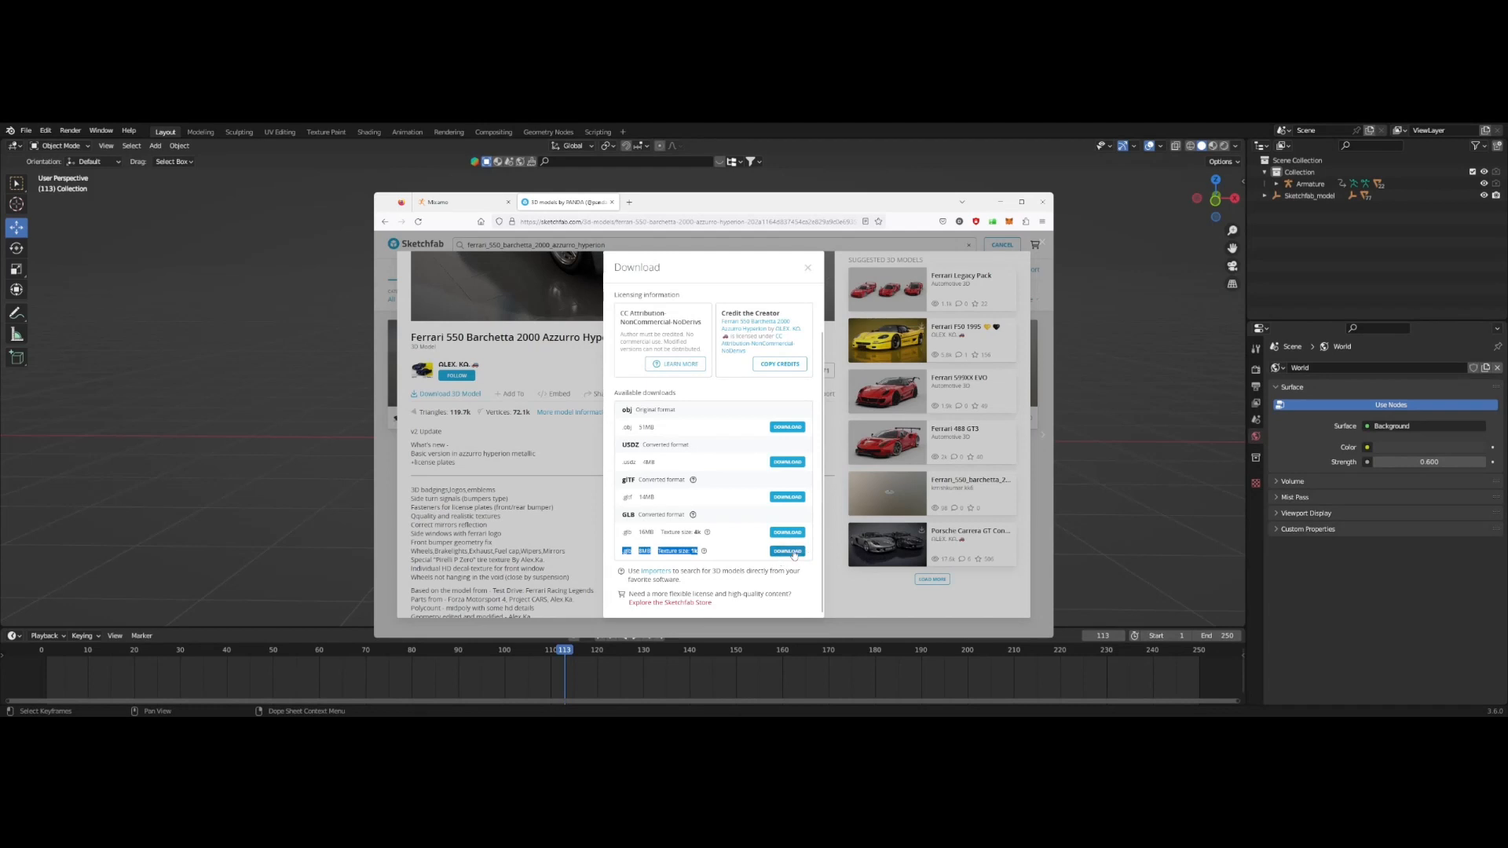
pyautogui.click(808, 269)
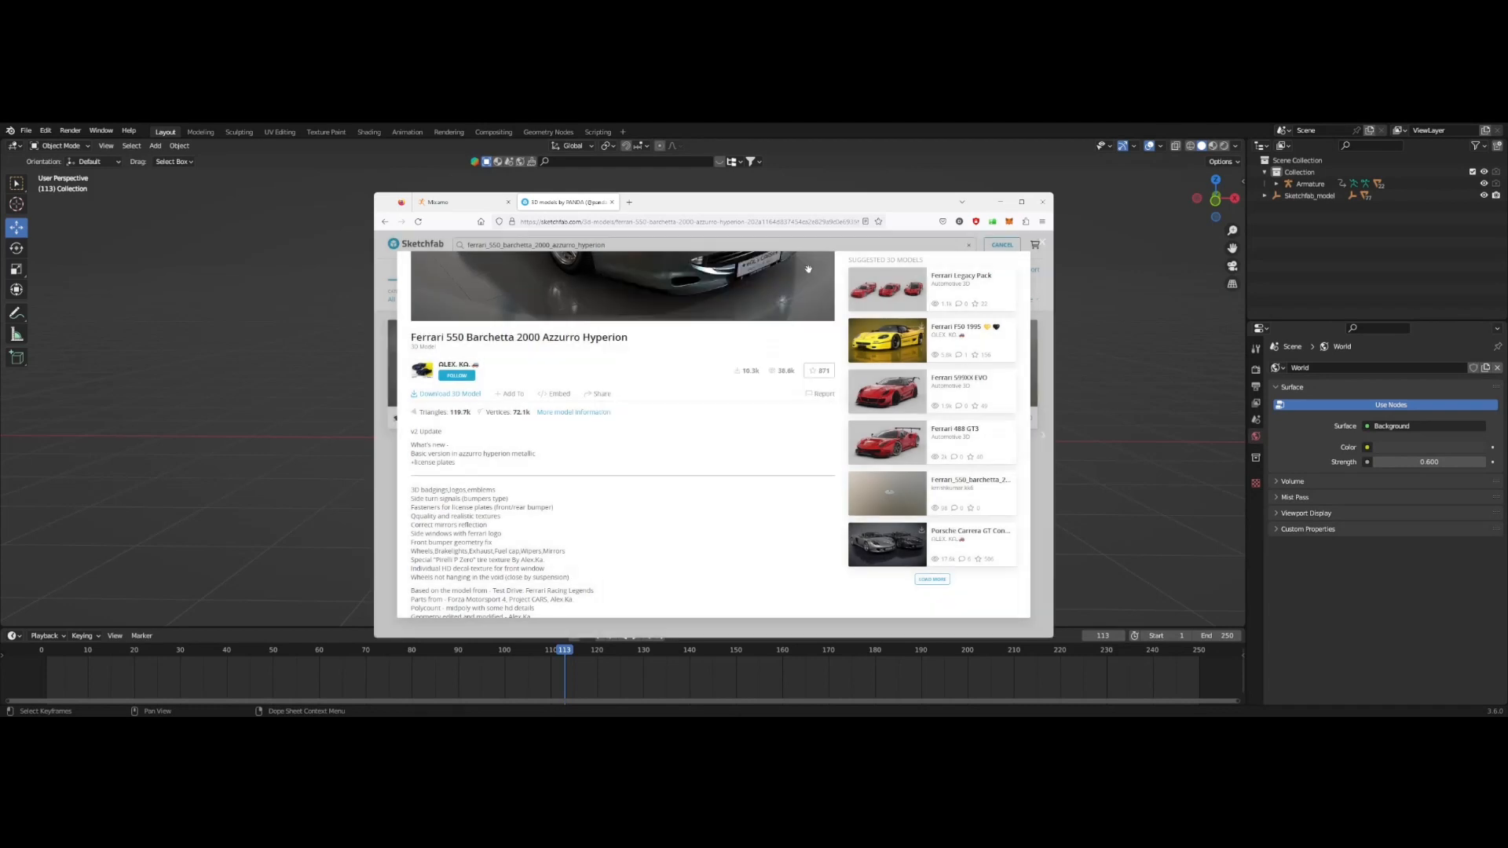
# Switch to the Mixamo page and search the animation library for "driving".
pyautogui.click(455, 202)
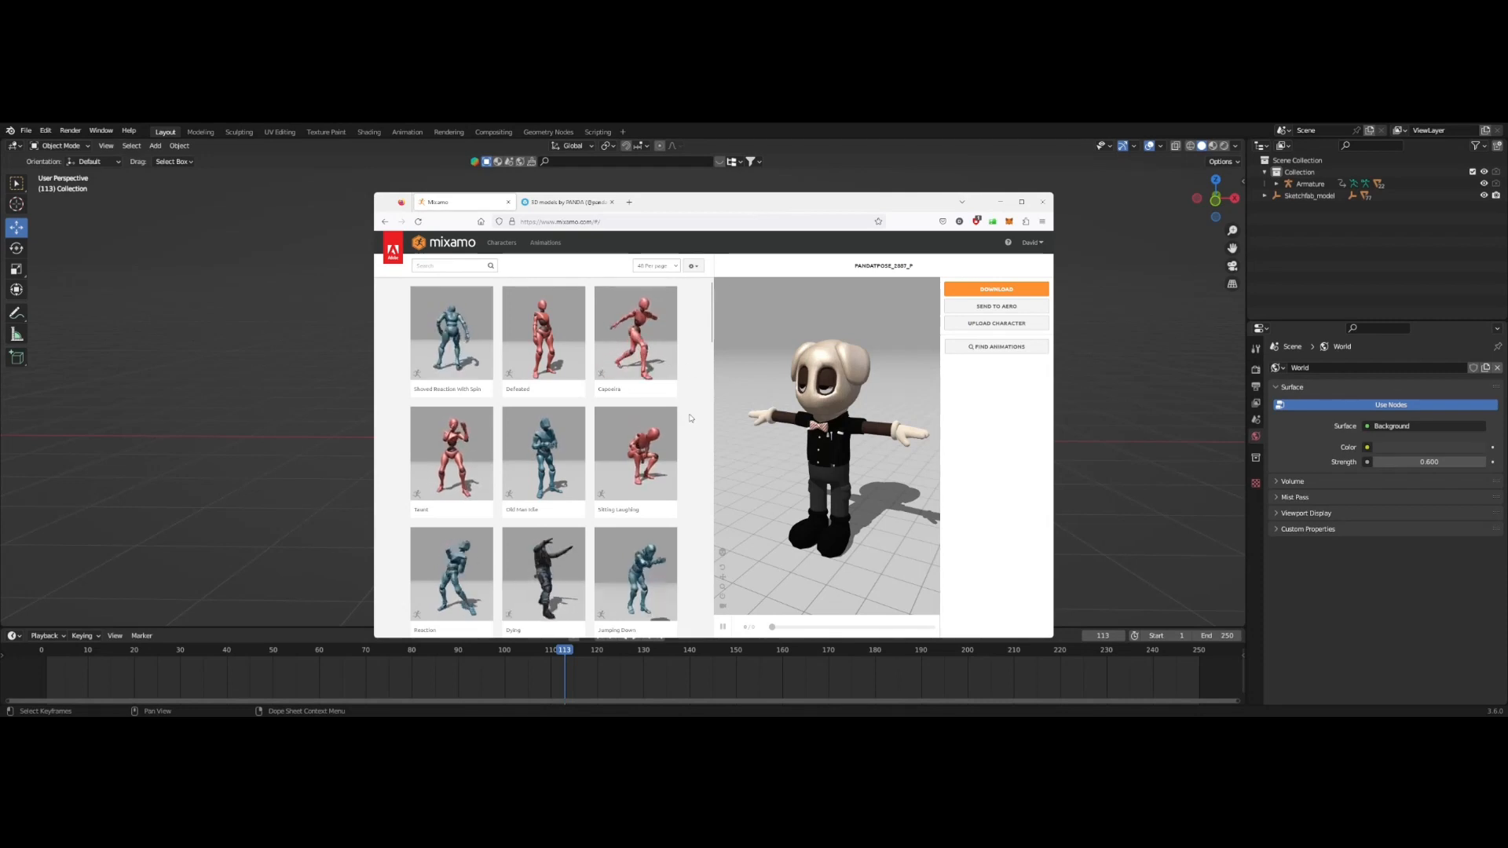
pyautogui.scroll(-2, 691, 419)
pyautogui.scroll(2, 691, 418)
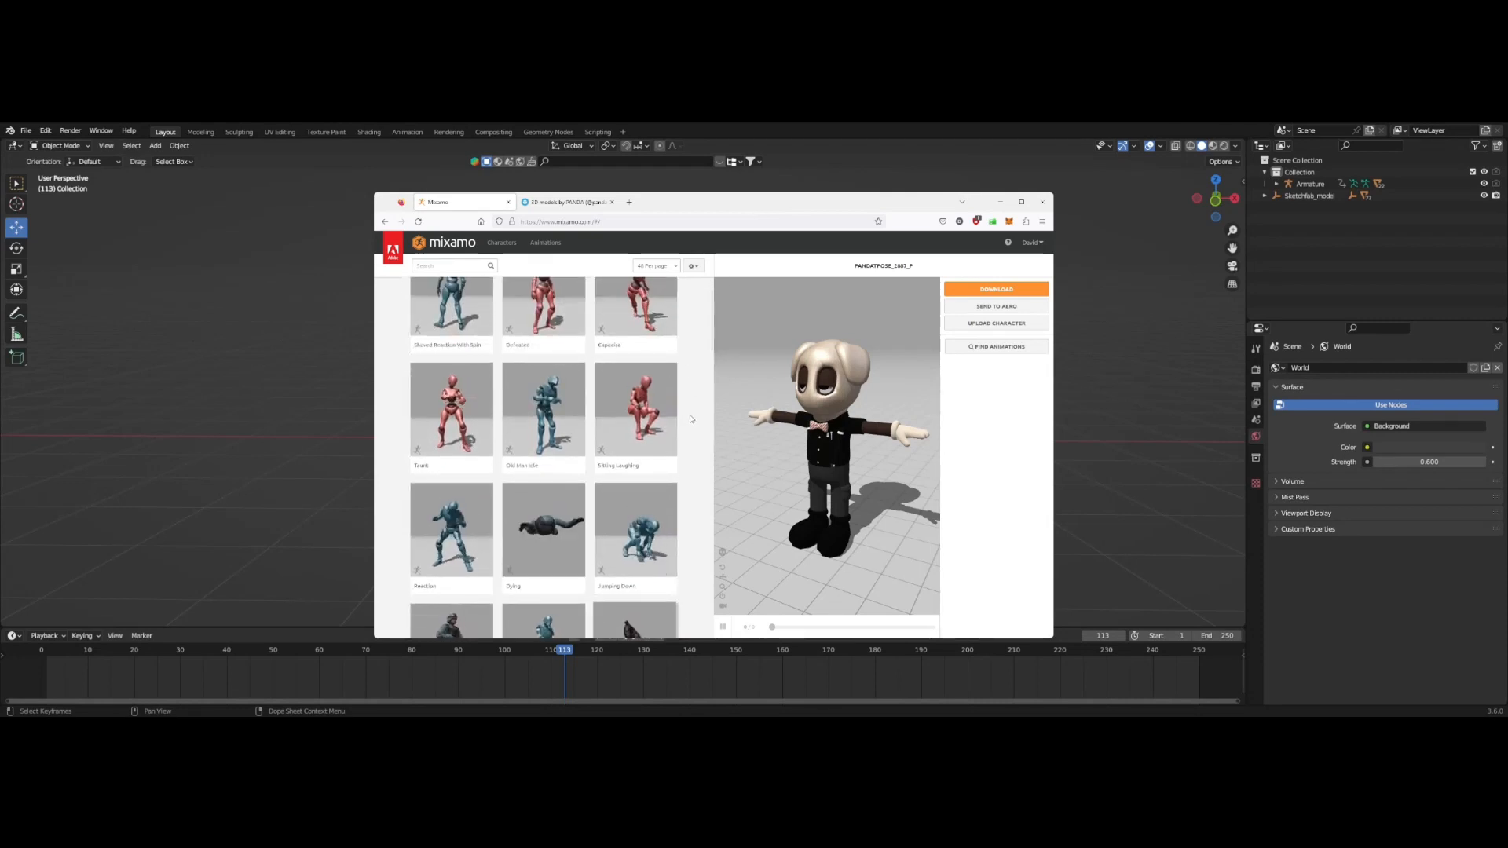
pyautogui.click(449, 265)
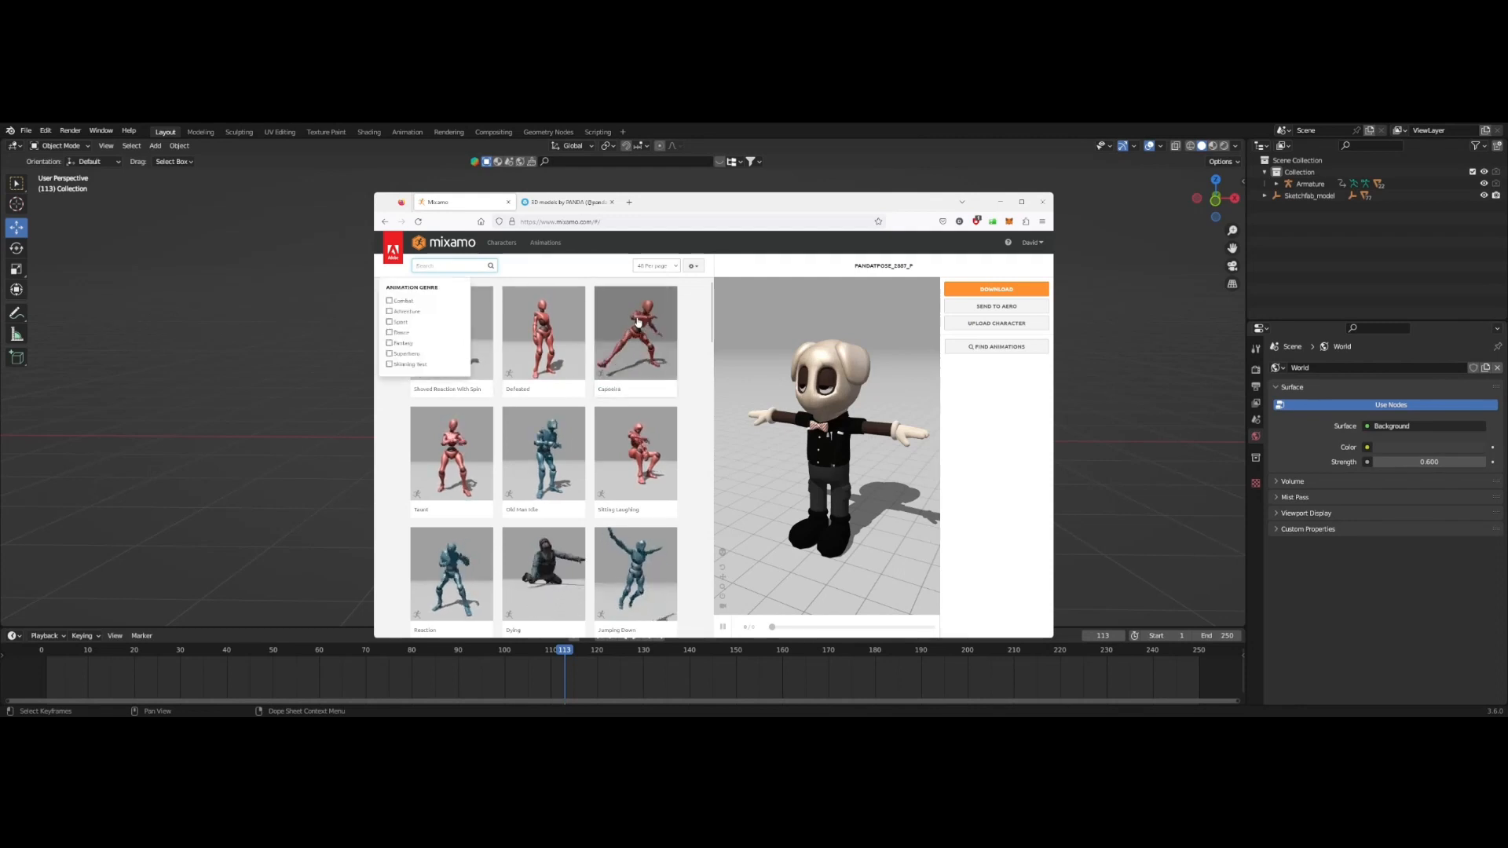
pyautogui.write('di')
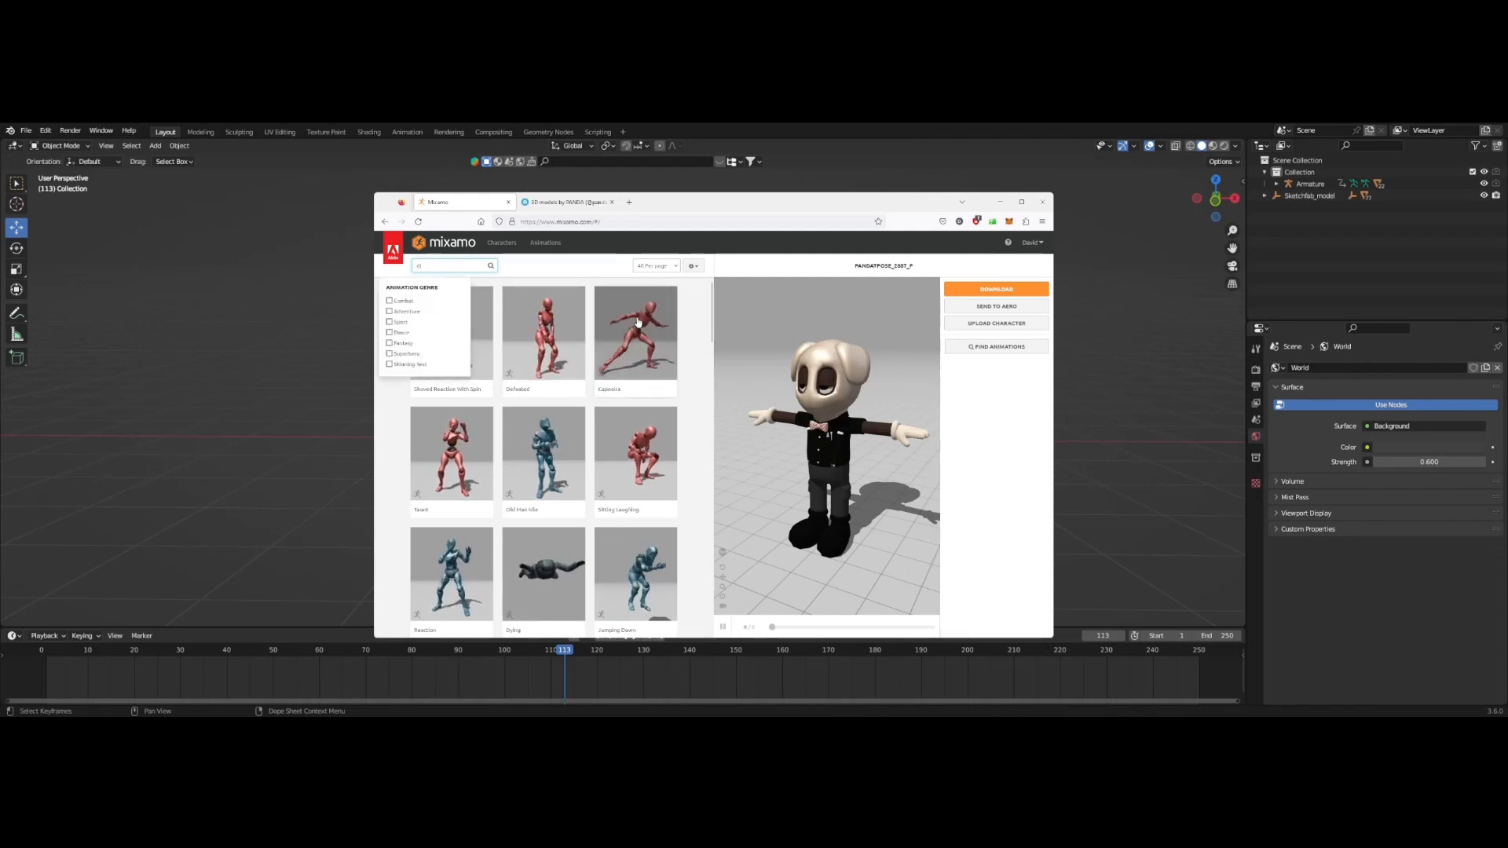
pyautogui.press('BackSpace')
pyautogui.write('ri')
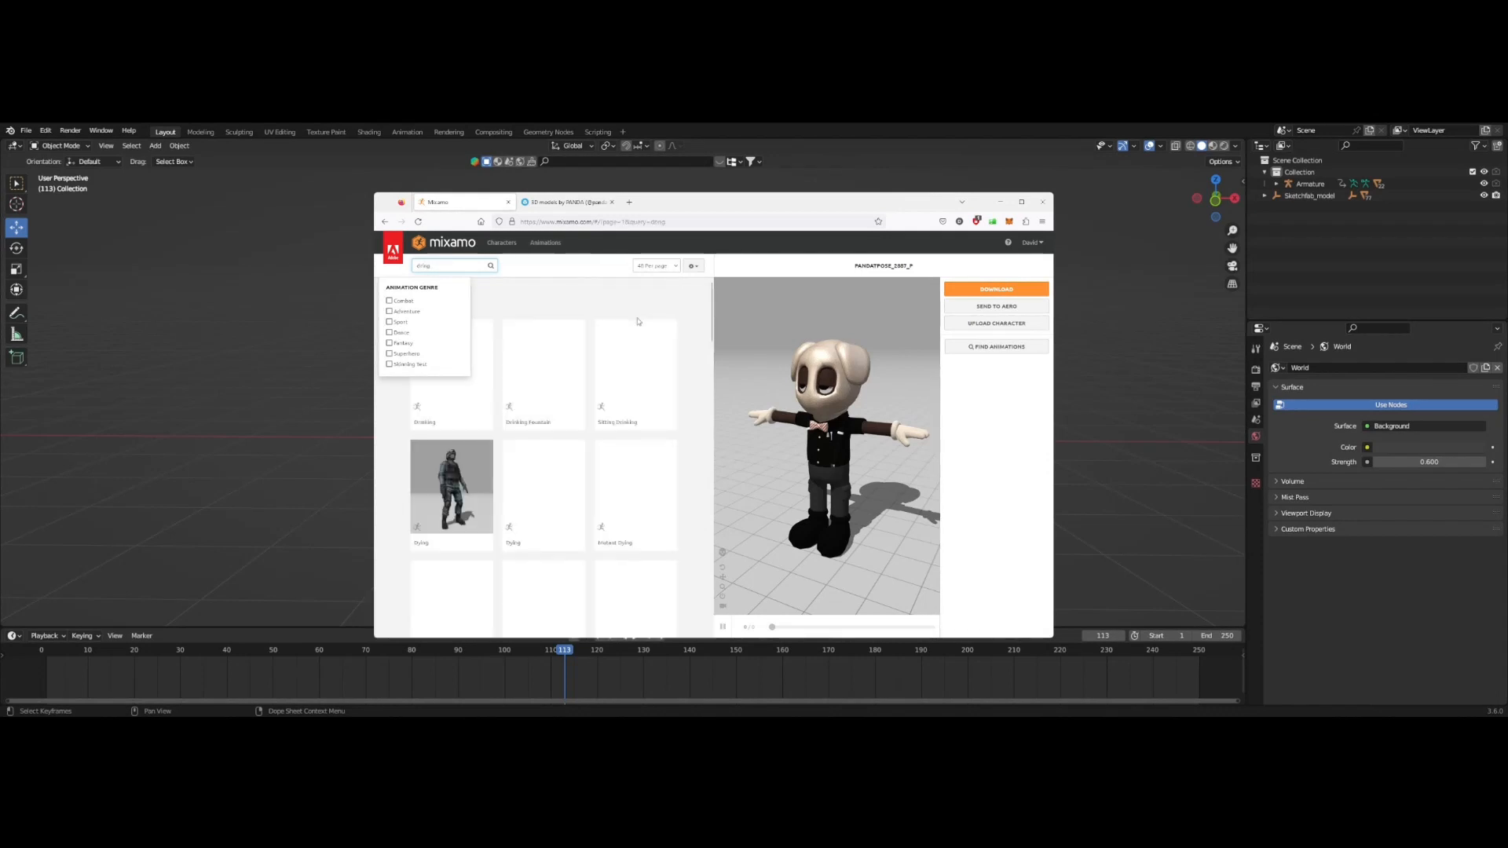
pyautogui.write('ving')
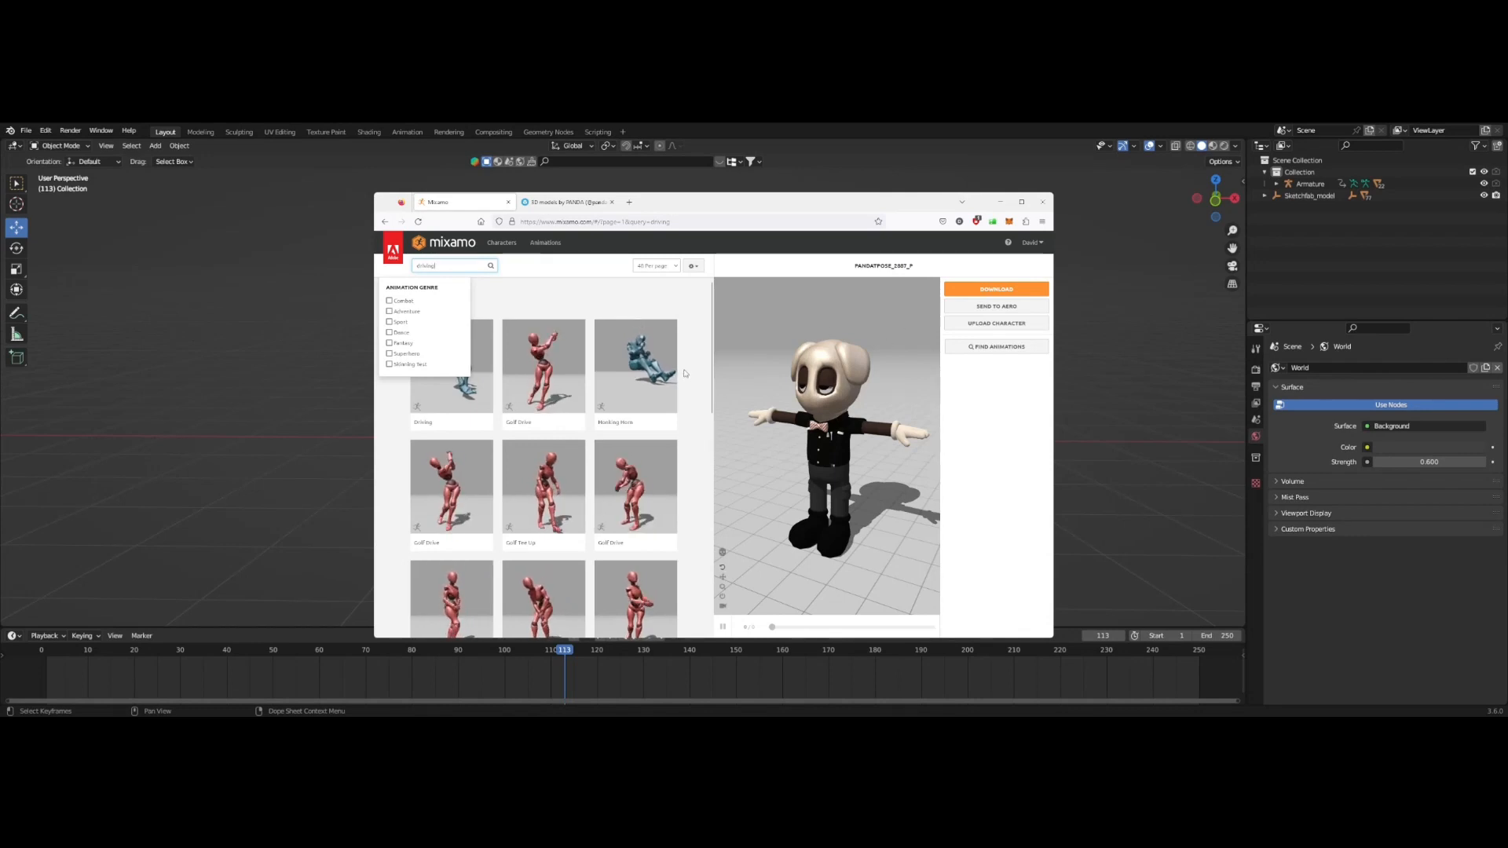
pyautogui.press('Return')
# Apply the Driving animation to the dog-headed character, reloading the Mixamo page and choosing the animation again.
pyautogui.click(459, 369)
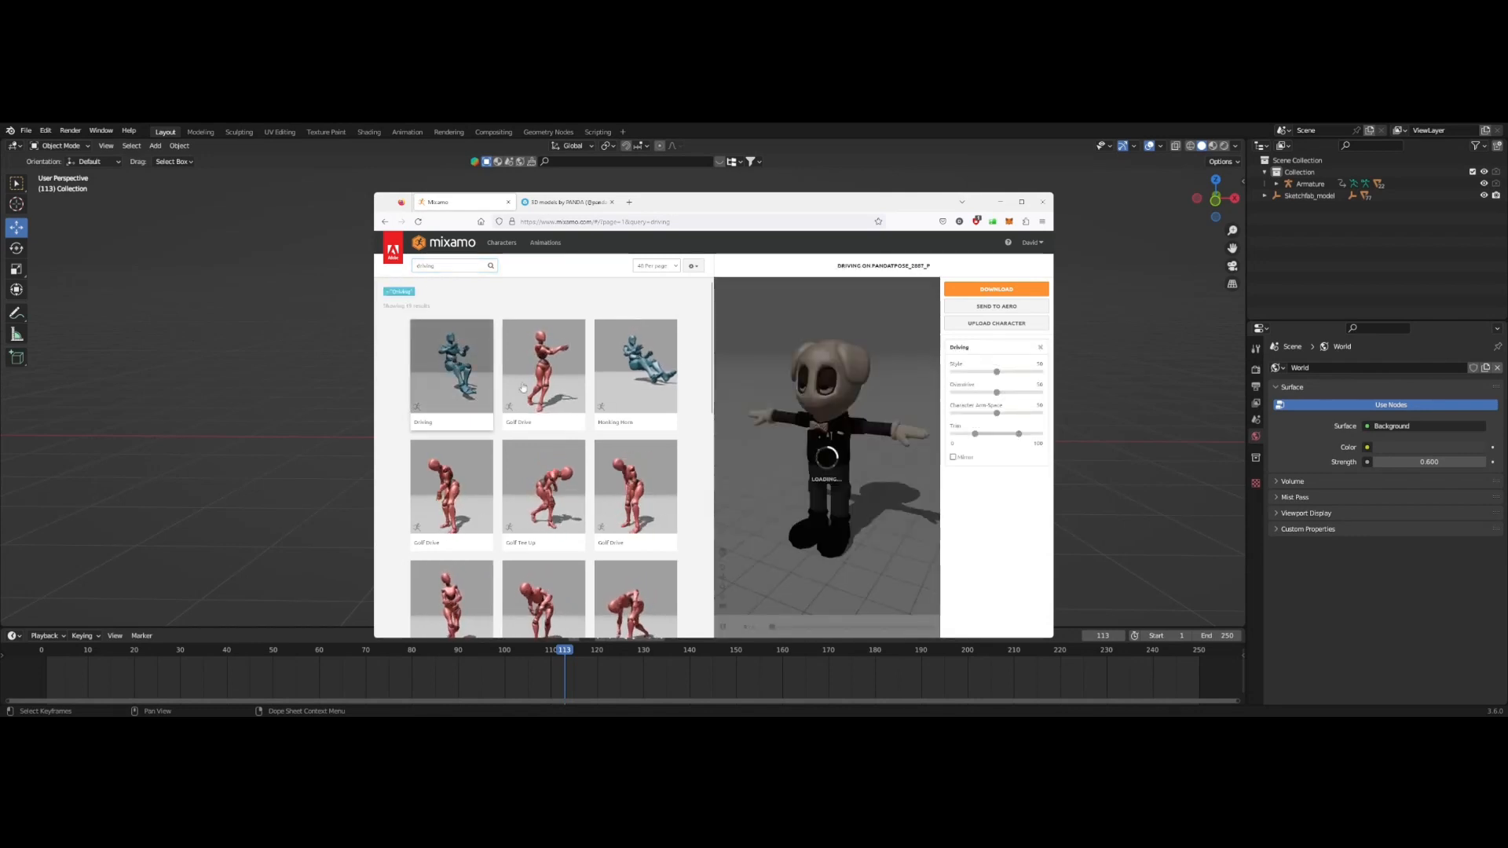
pyautogui.click(418, 222)
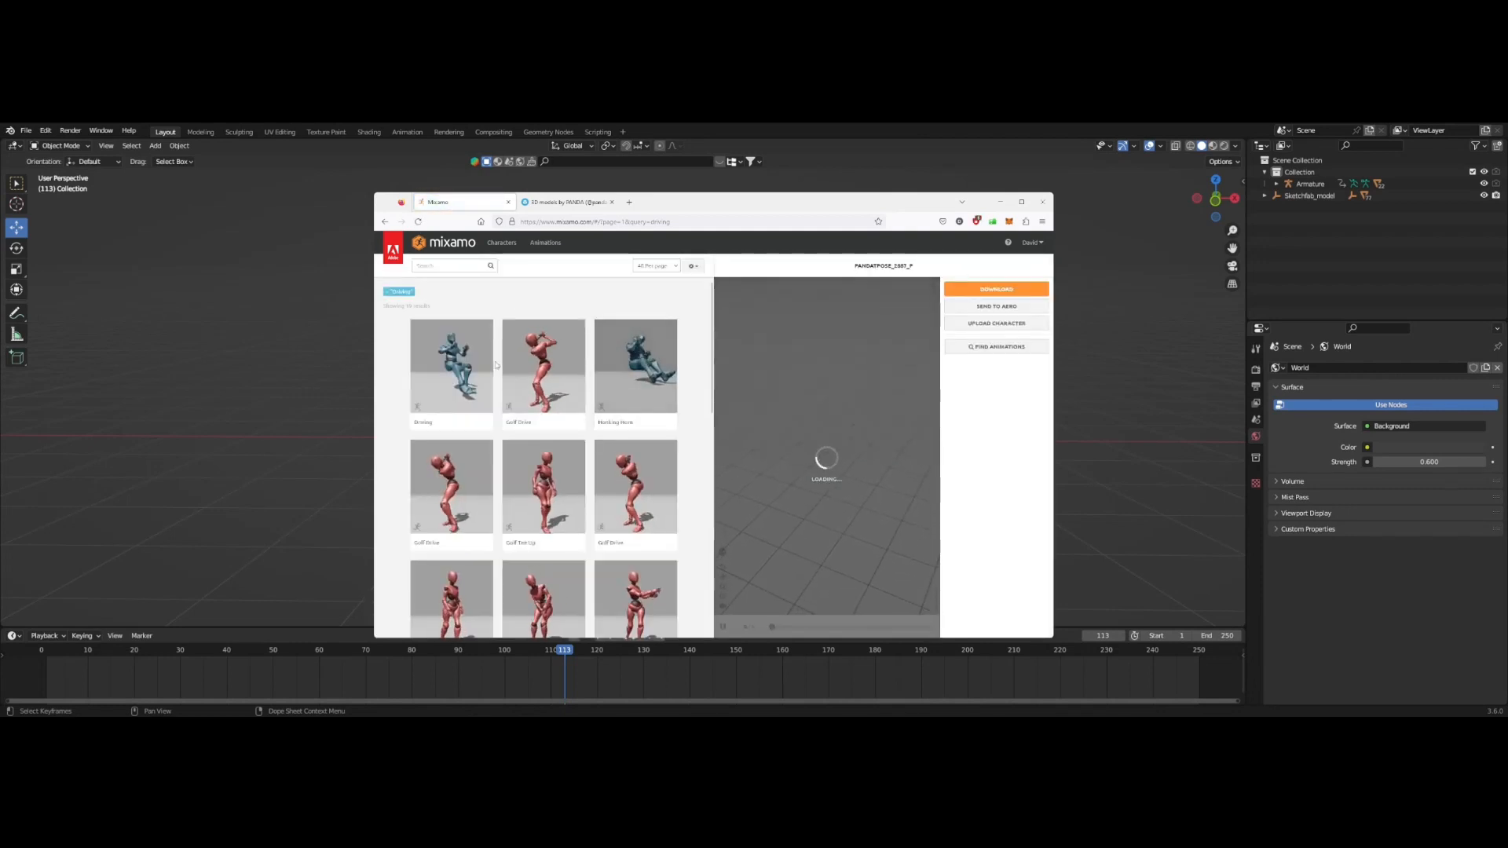
pyautogui.click(462, 369)
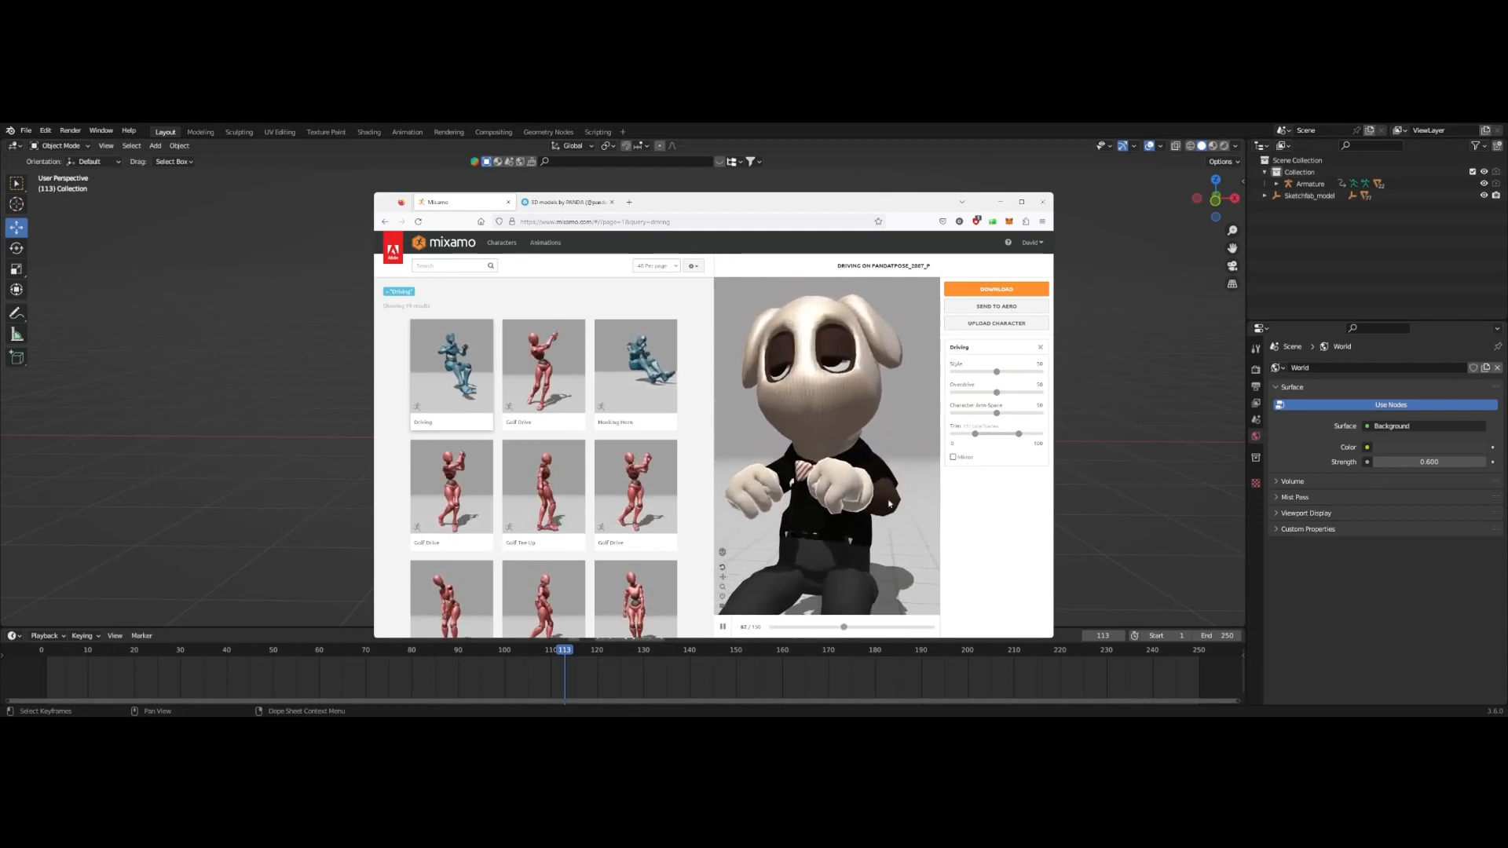
# Examine the character's seated driving pose and hand position from the front and the side in the preview.
pyautogui.scroll(-5, 889, 504)
pyautogui.moveTo(889, 504)
pyautogui.mouseDown()
pyautogui.moveTo(799, 506)
pyautogui.moveTo(879, 509)
pyautogui.mouseUp()
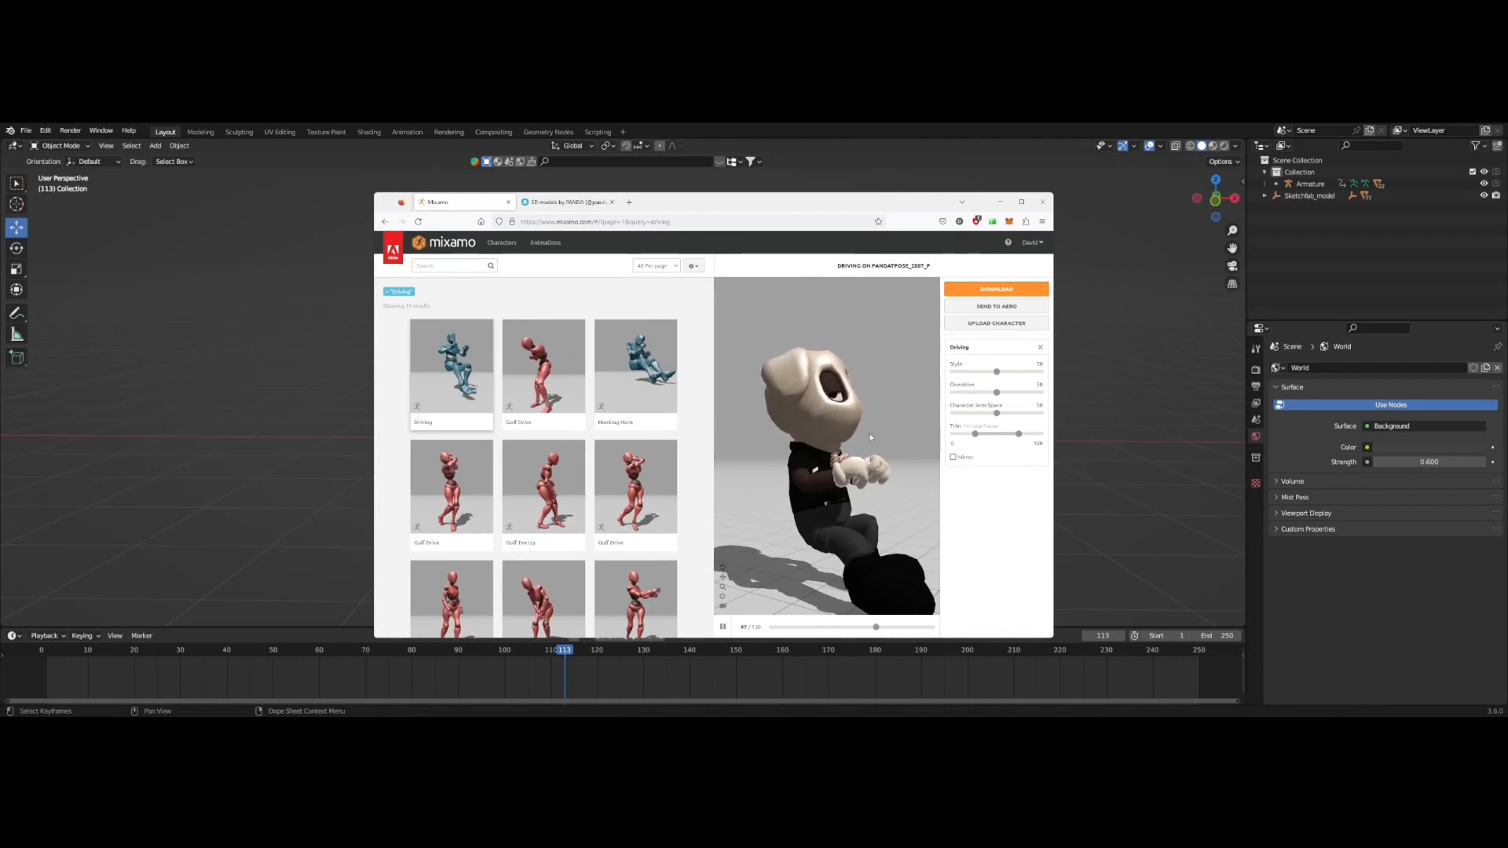
pyautogui.moveTo(868, 436)
pyautogui.mouseDown()
pyautogui.moveTo(808, 438)
pyautogui.moveTo(850, 450)
pyautogui.mouseUp()
pyautogui.scroll(1, 856, 459)
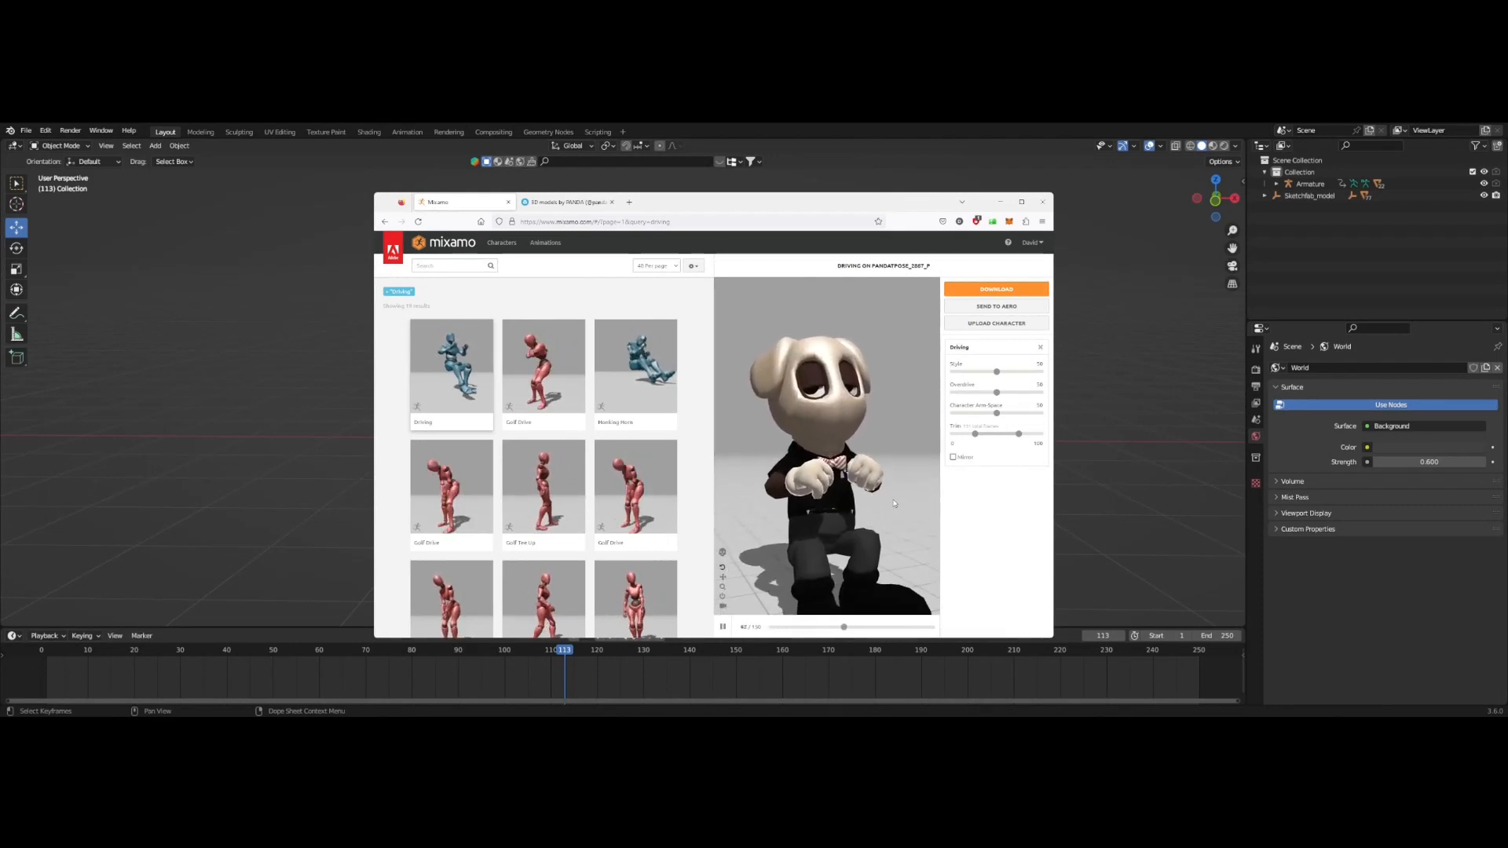
pyautogui.moveTo(894, 503); pyautogui.dragTo(880, 505)
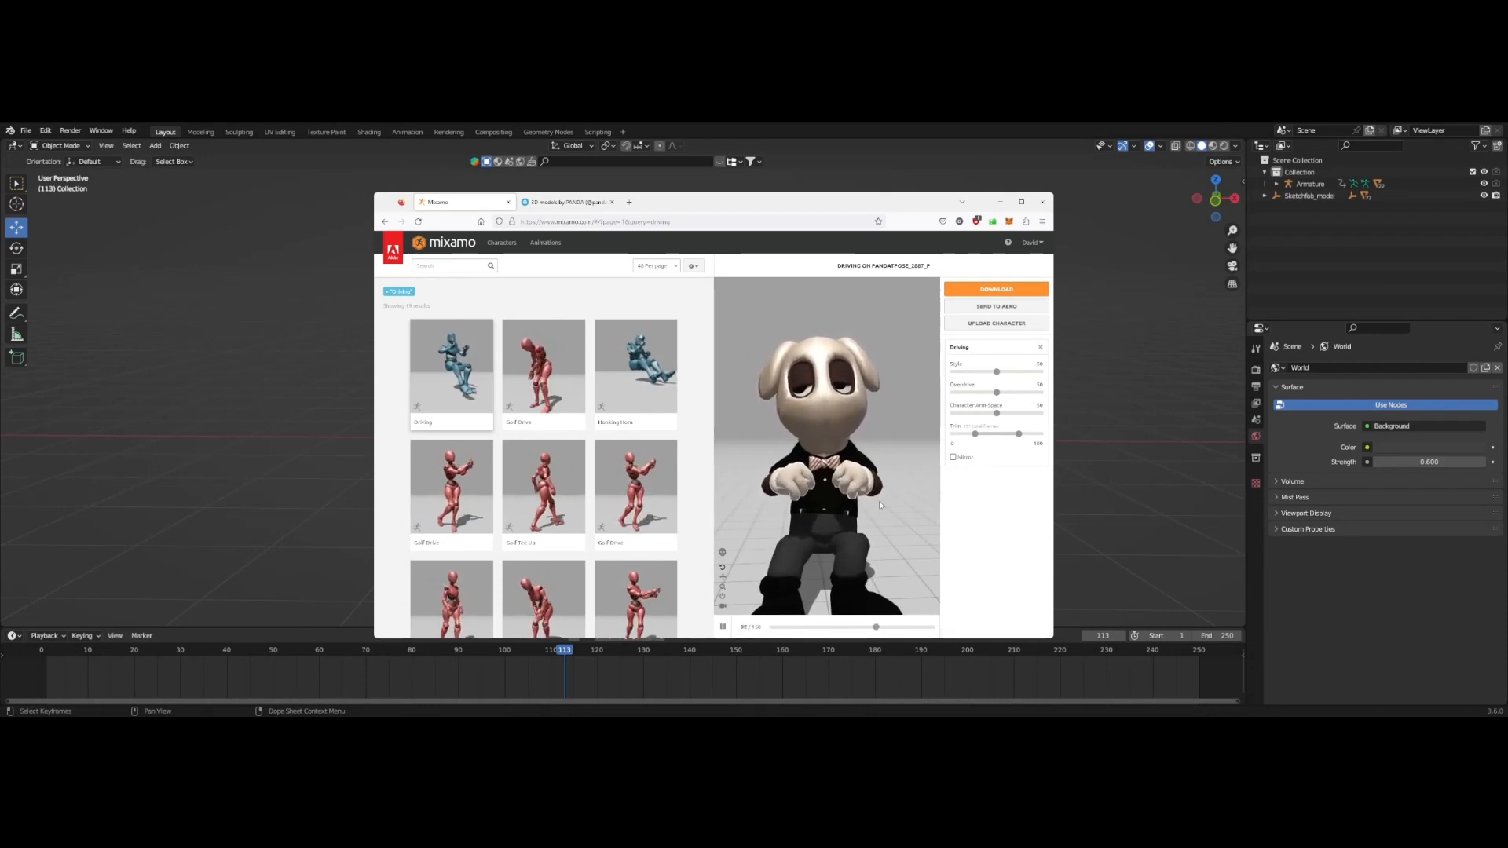
pyautogui.moveTo(880, 505)
pyautogui.mouseDown()
pyautogui.moveTo(855, 505)
pyautogui.moveTo(877, 519)
pyautogui.mouseUp()
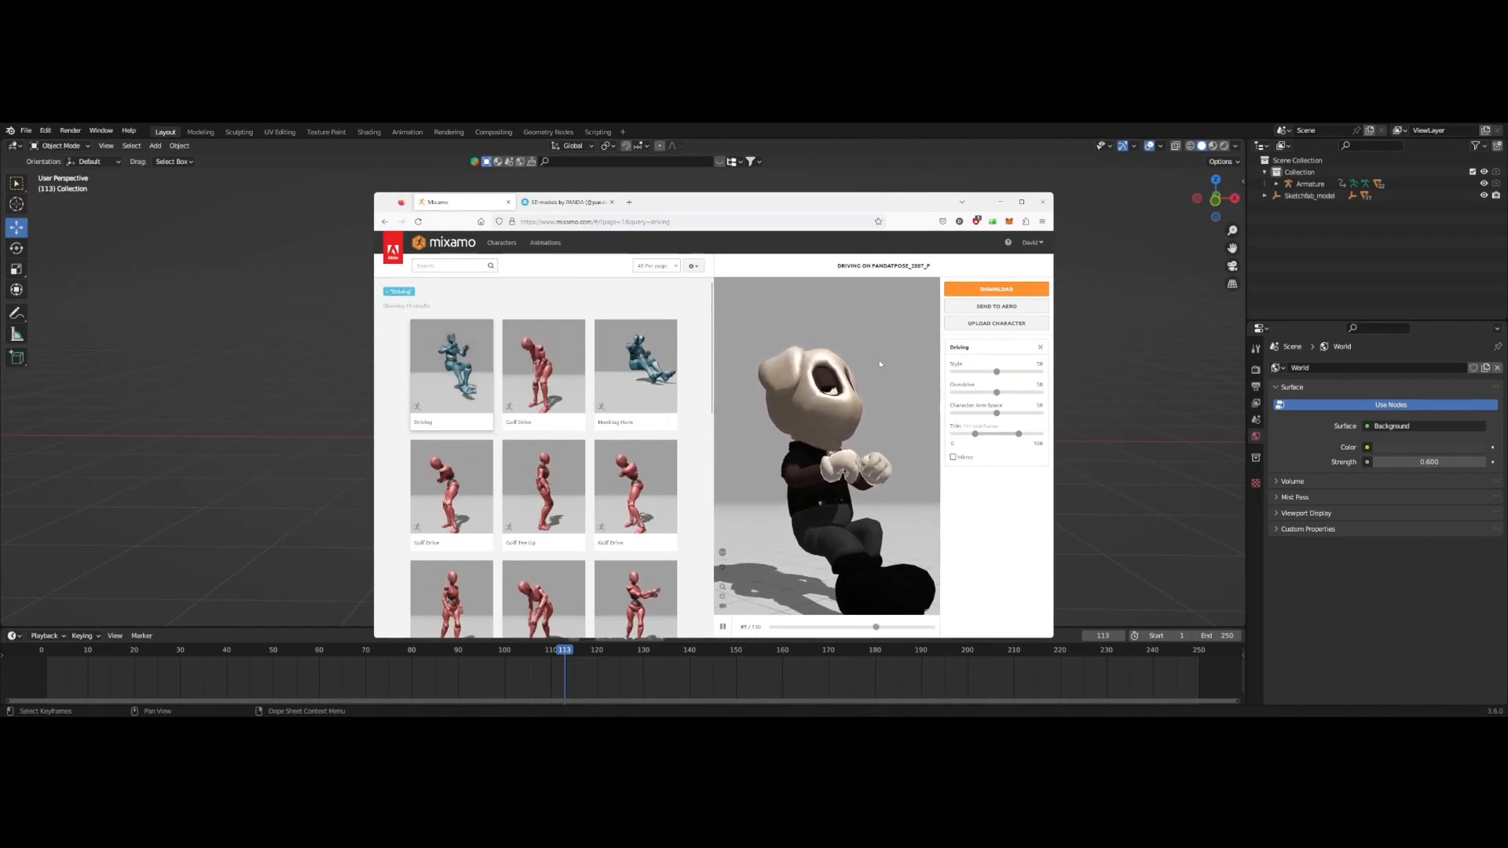
# View the Driving animation's download settings, leave them without downloading, and switch to Blender.
pyautogui.click(997, 289)
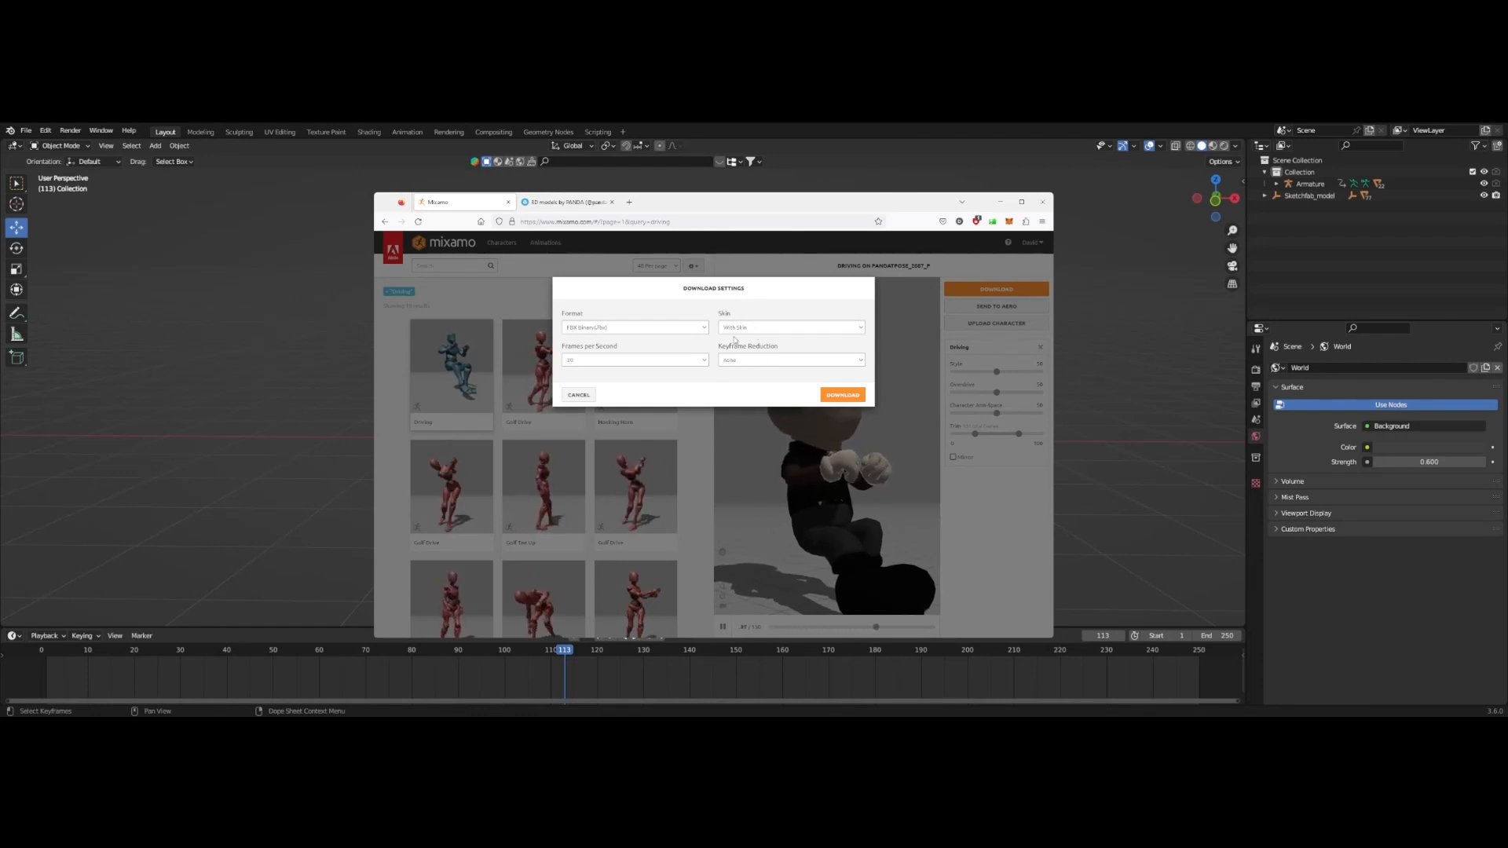
pyautogui.click(578, 395)
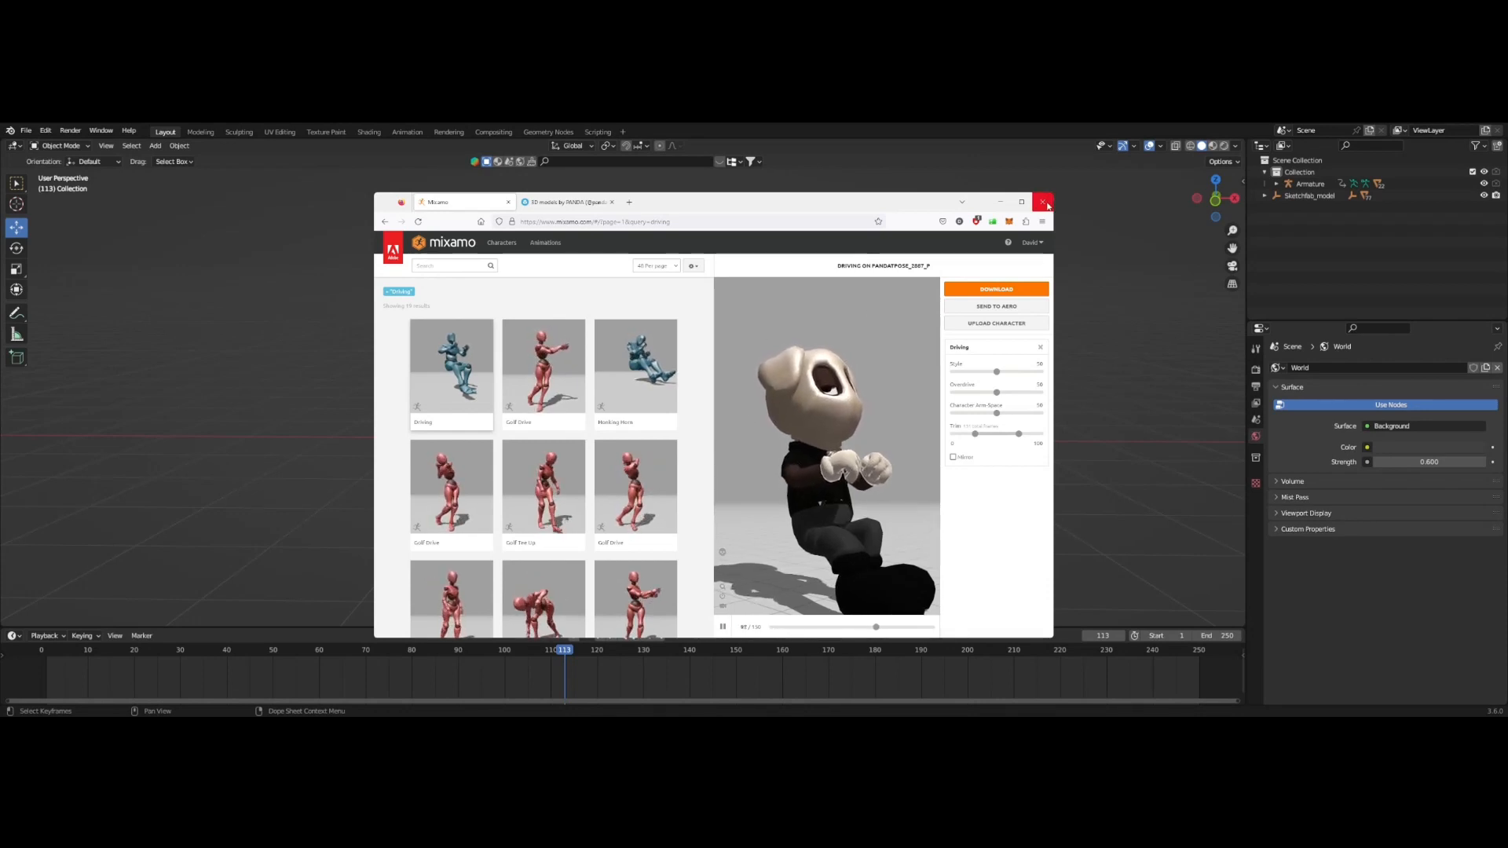
pyautogui.click(1001, 206)
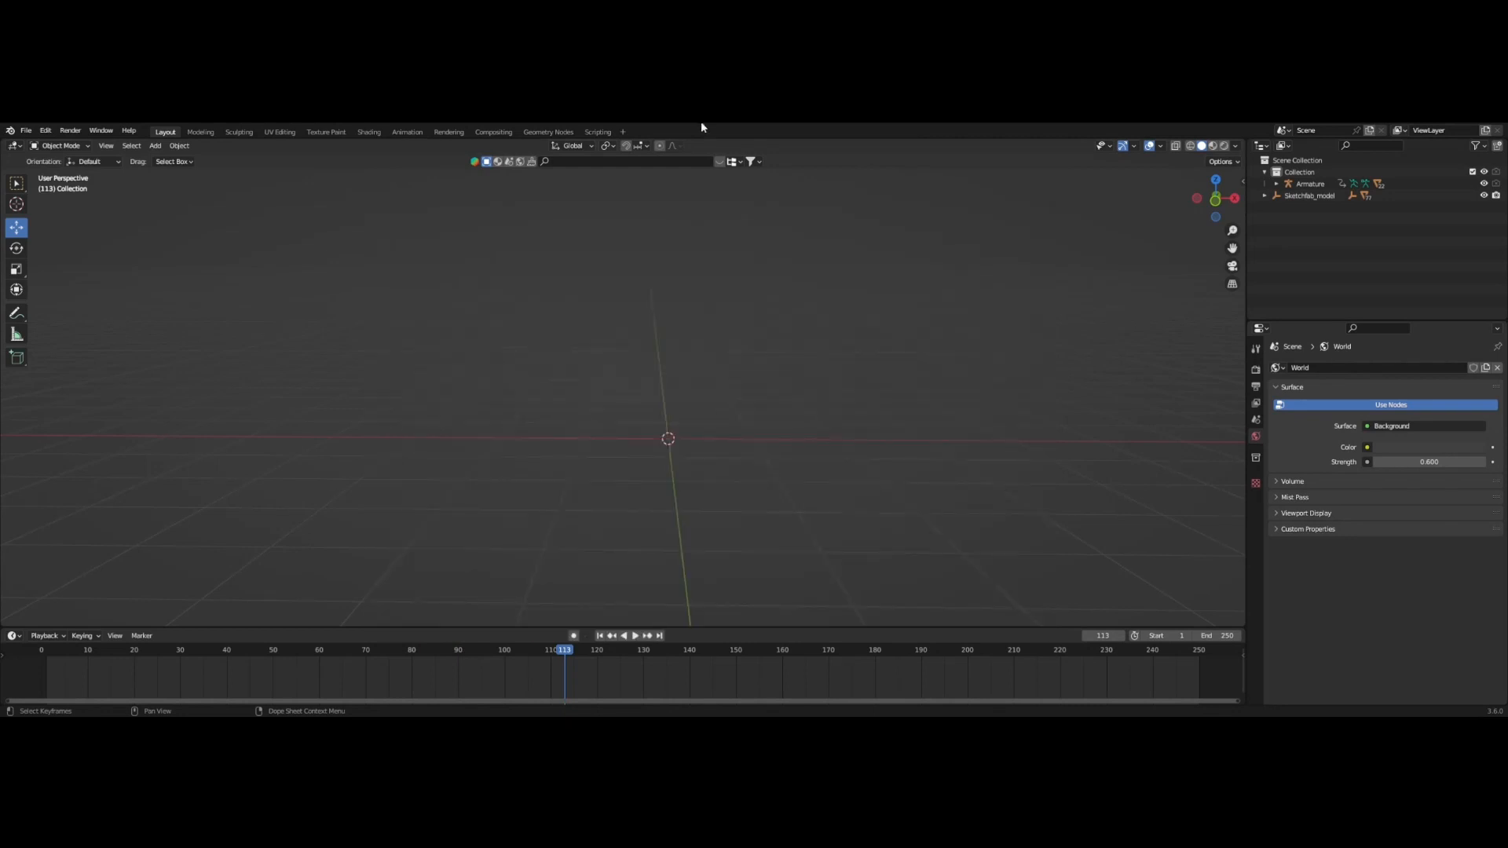
pyautogui.moveTo(667, 451); pyautogui.dragTo(778, 469, button='middle')
pyautogui.scroll(1, 778, 469)
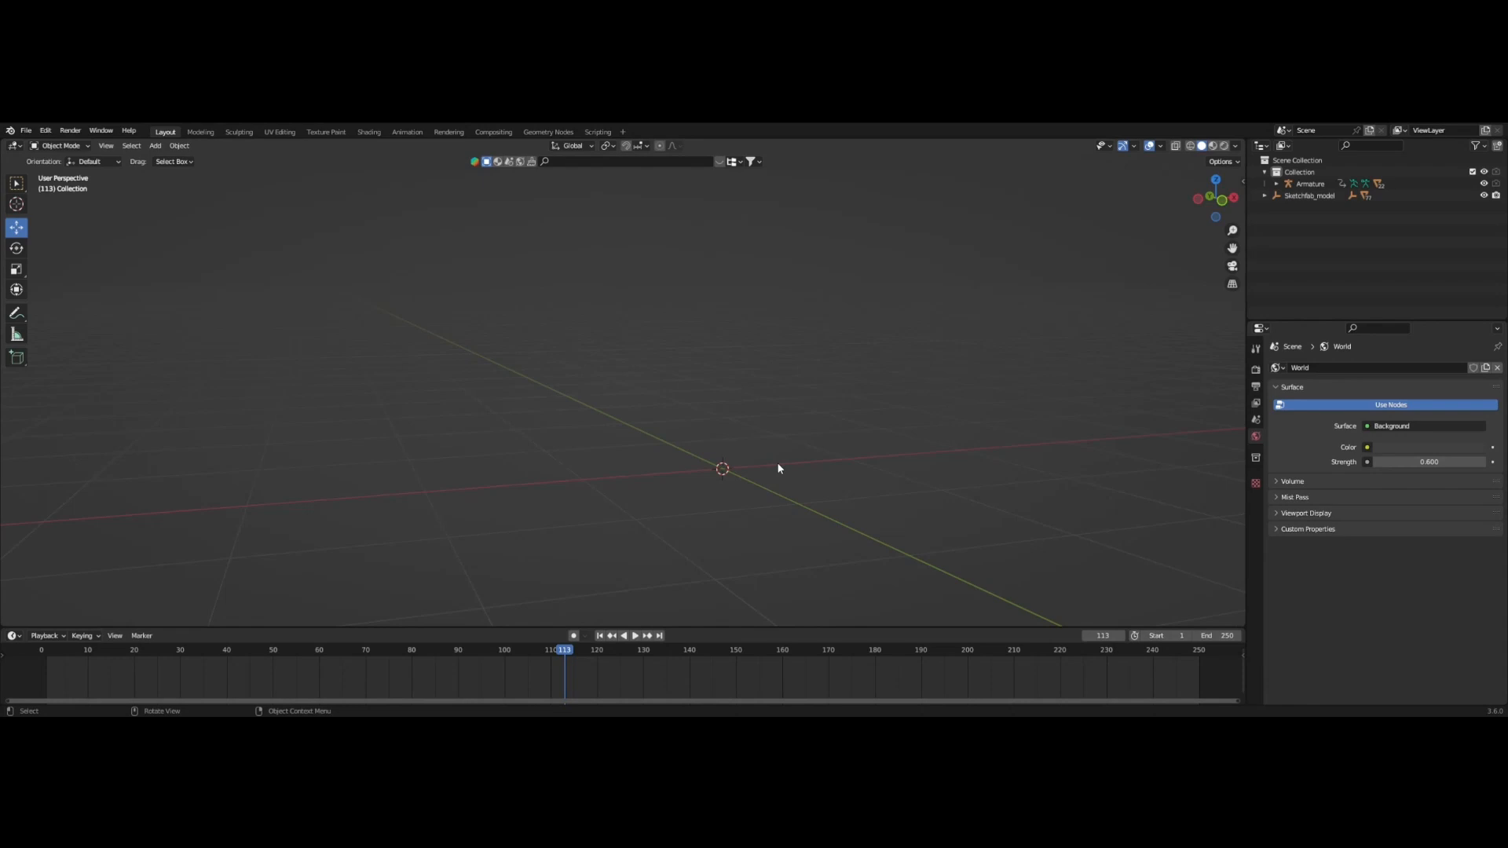
pyautogui.moveTo(778, 469); pyautogui.dragTo(799, 499, button='middle')
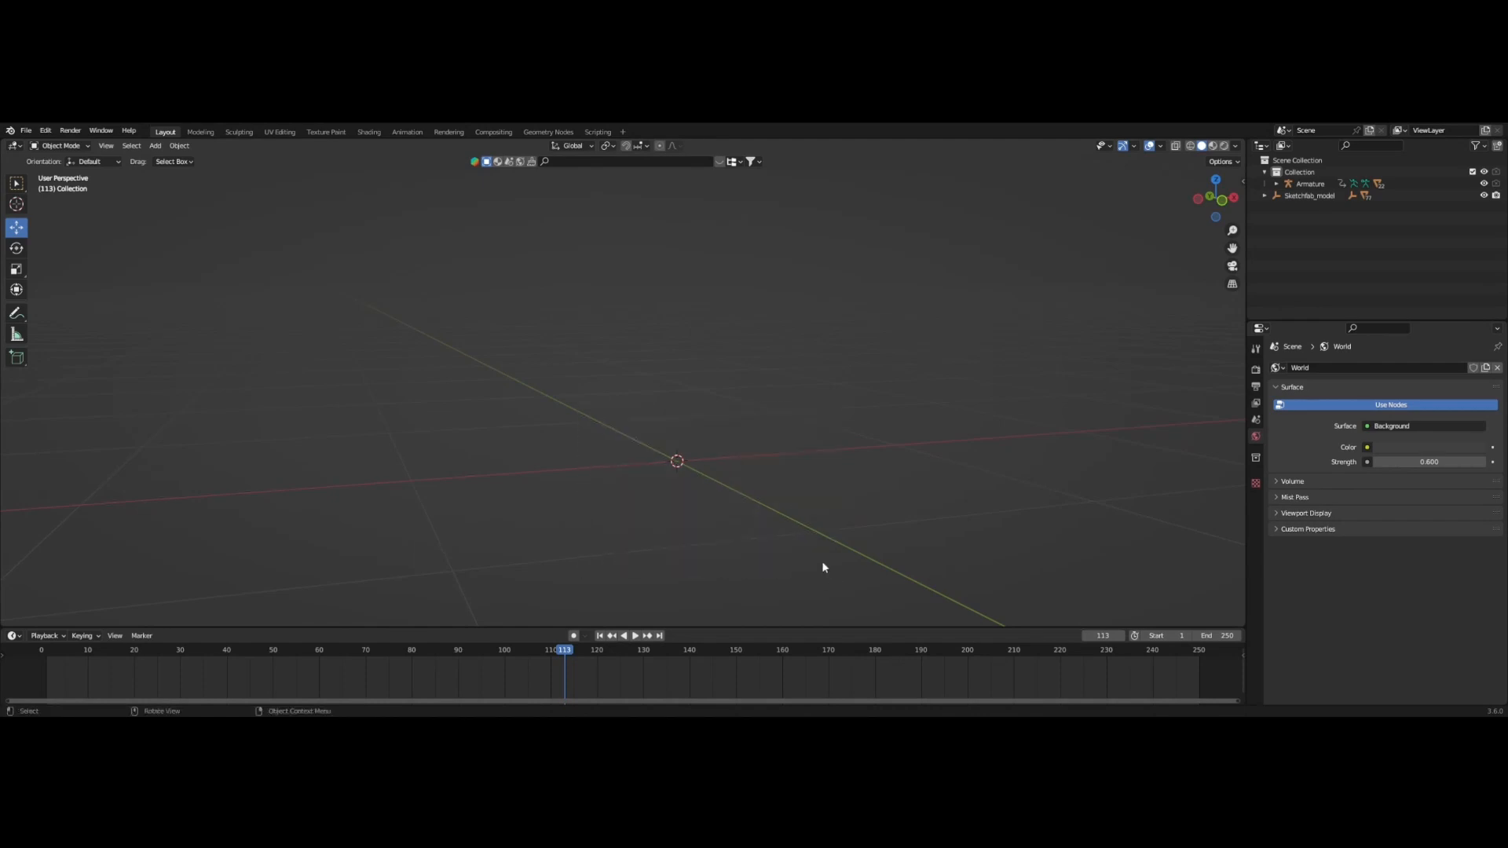
pyautogui.moveTo(835, 565); pyautogui.dragTo(840, 566, button='middle')
pyautogui.moveTo(824, 568)
pyautogui.mouseDown(button='middle')
pyautogui.moveTo(862, 515)
pyautogui.moveTo(815, 542)
pyautogui.moveTo(849, 542)
pyautogui.moveTo(811, 543)
pyautogui.mouseUp(button='middle')
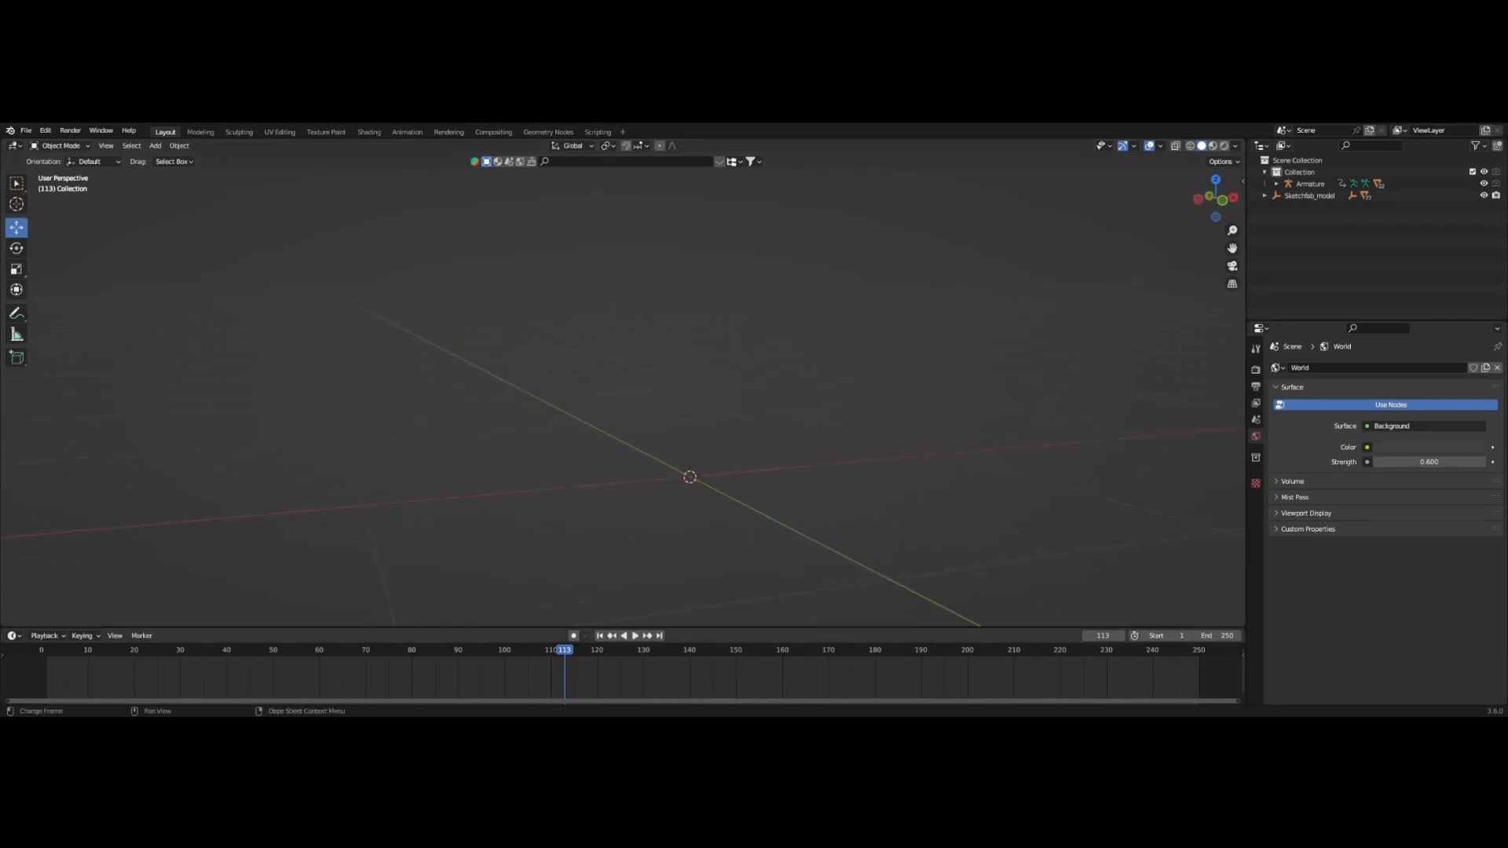
# Switch back to Mixamo and reopen the download settings for the Driving animation.
pyautogui.hotkey('alt', 'Tab')
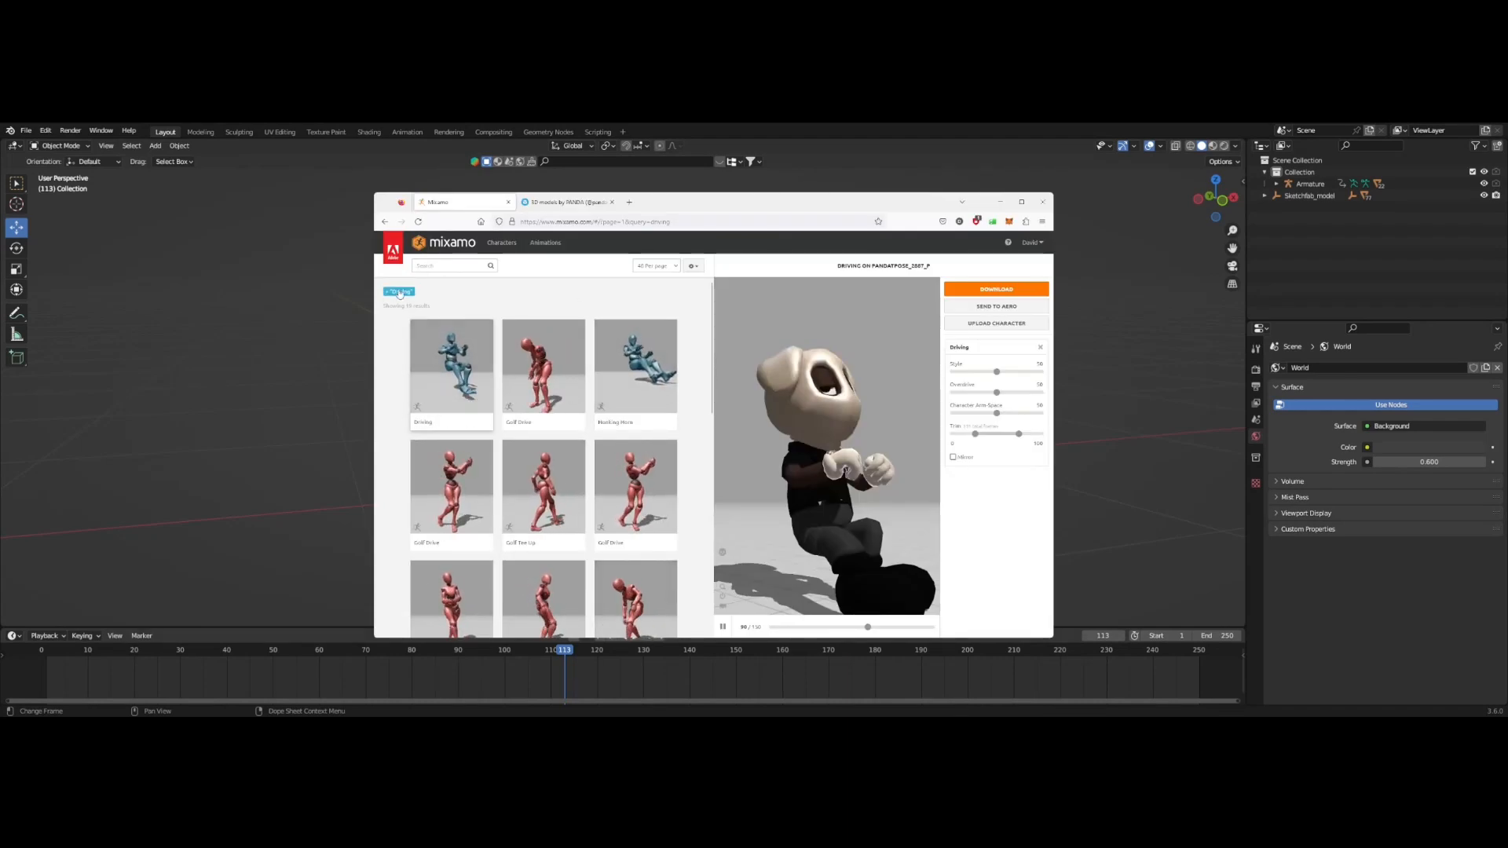
pyautogui.click(420, 269)
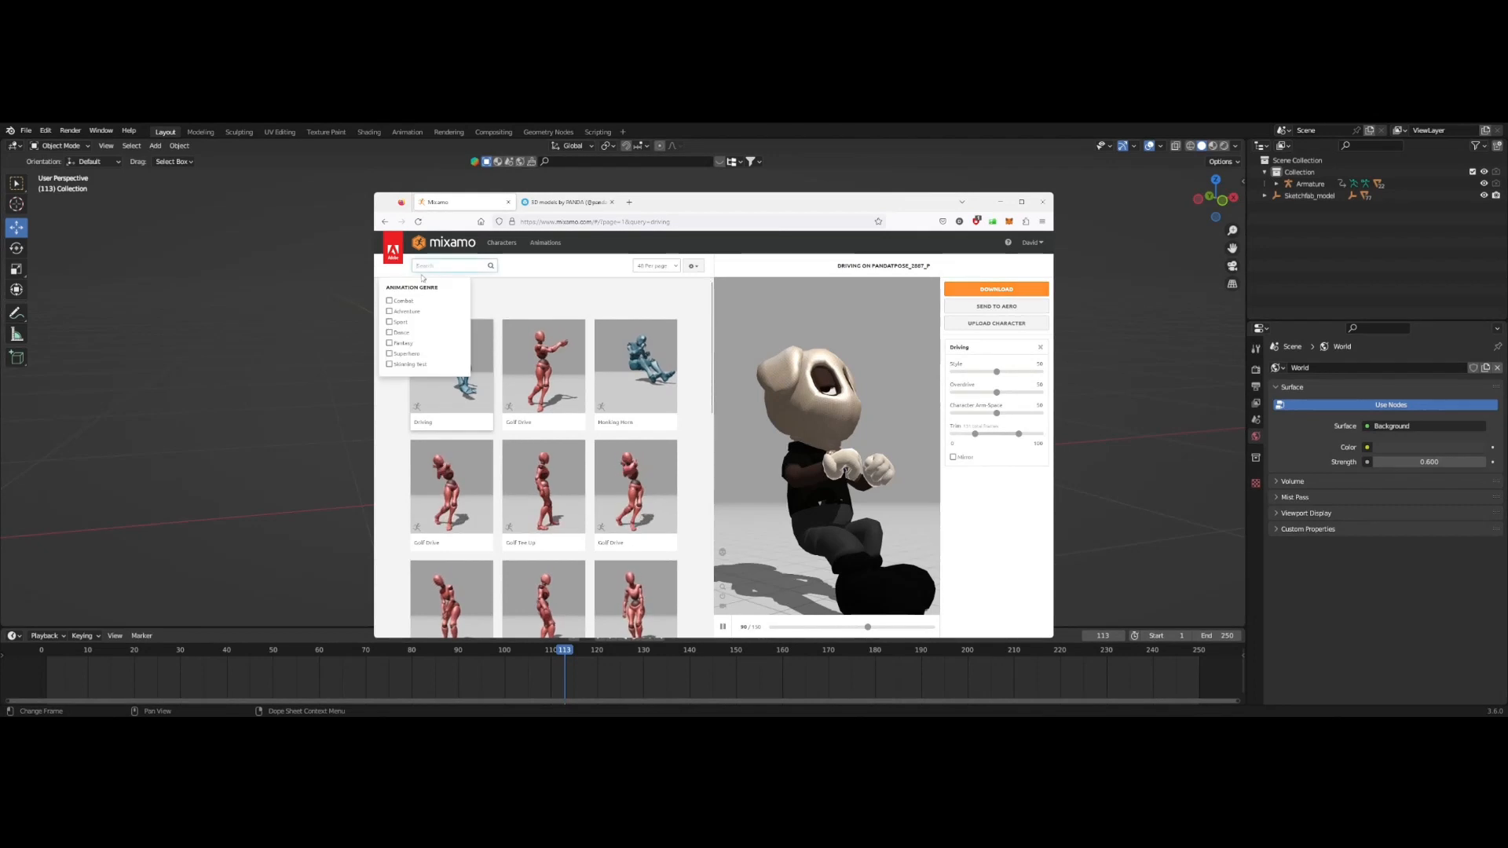
pyautogui.click(499, 291)
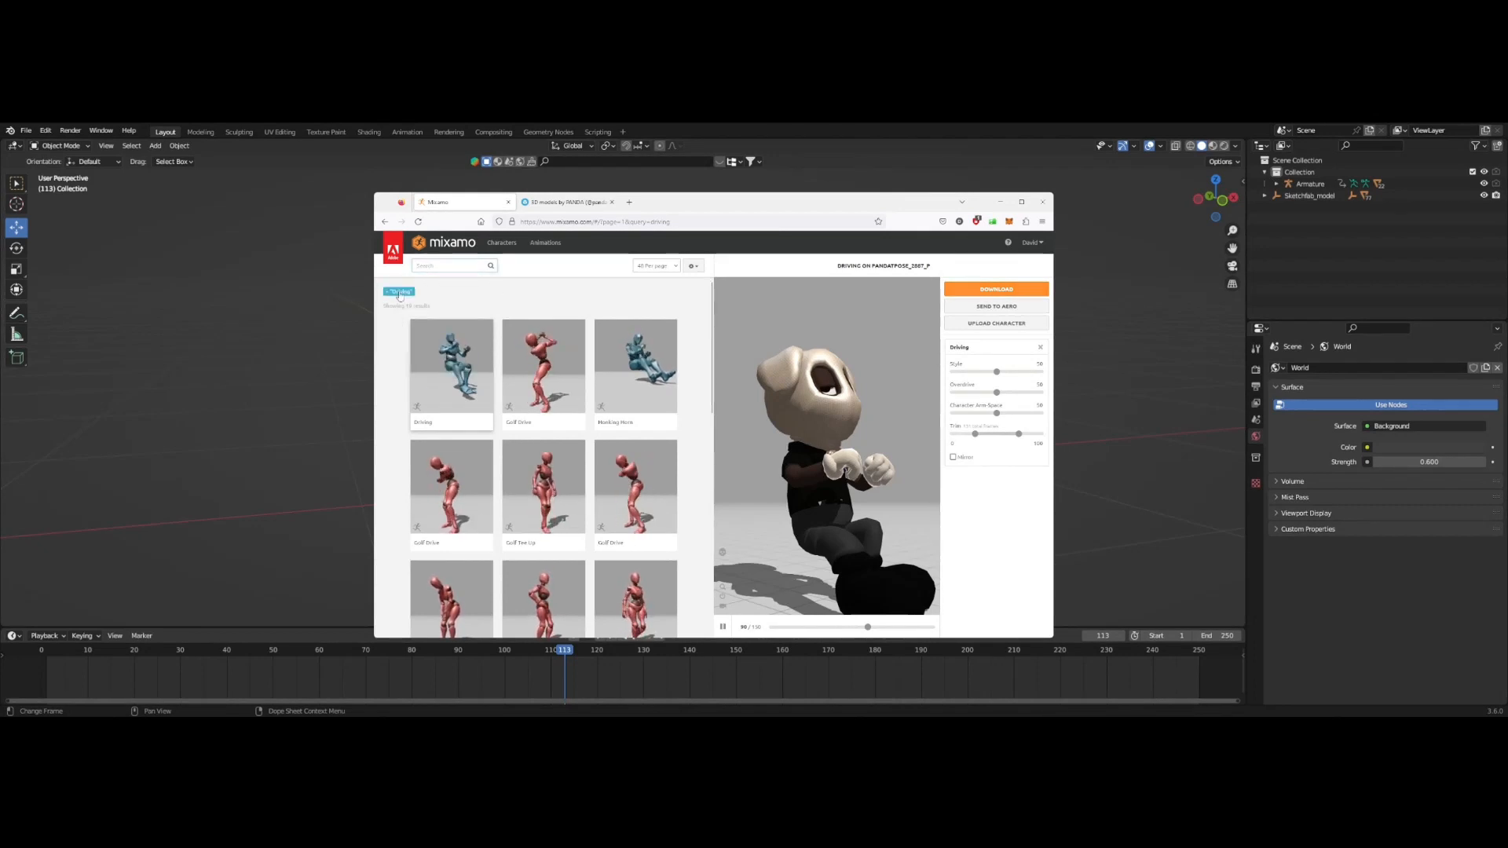
pyautogui.click(469, 369)
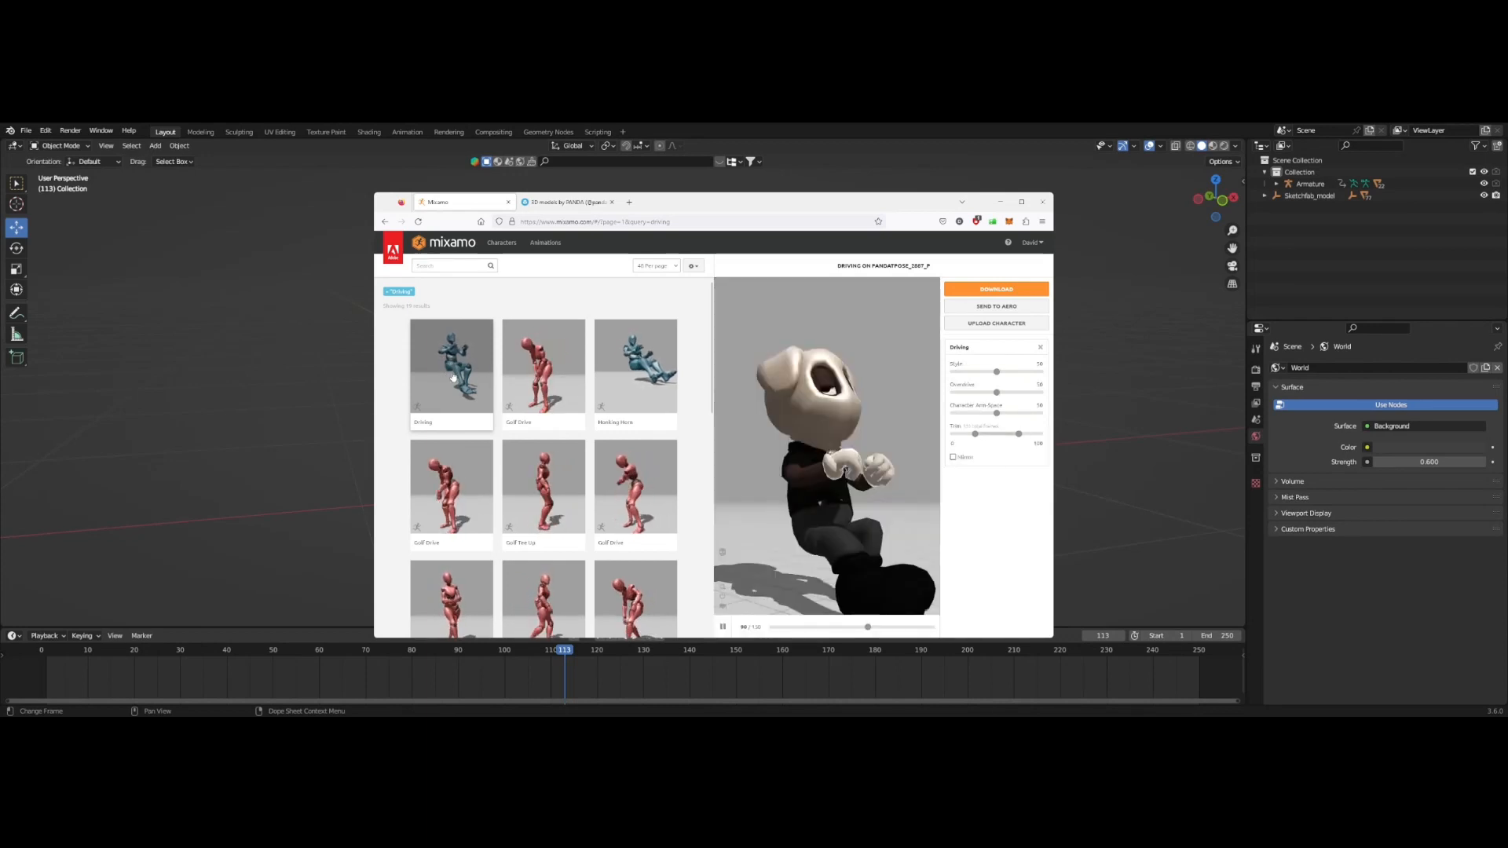
pyautogui.click(1020, 290)
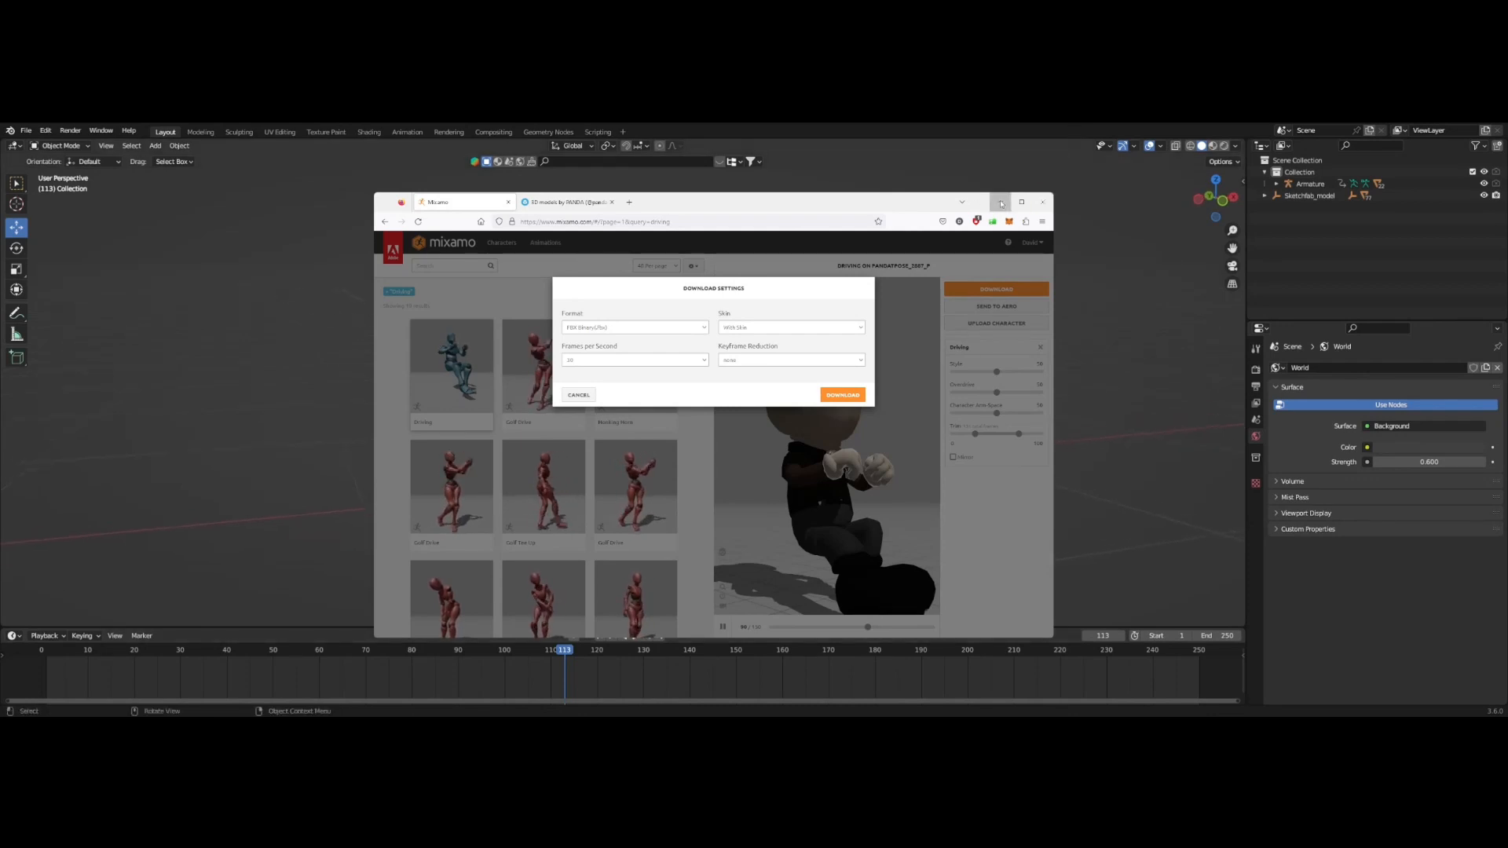
# Import the Ferrari car model into the Blender scene as glTF 2.0 (.glb/.gltf), minimize the browser, and deselect the car.
pyautogui.click(26, 131)
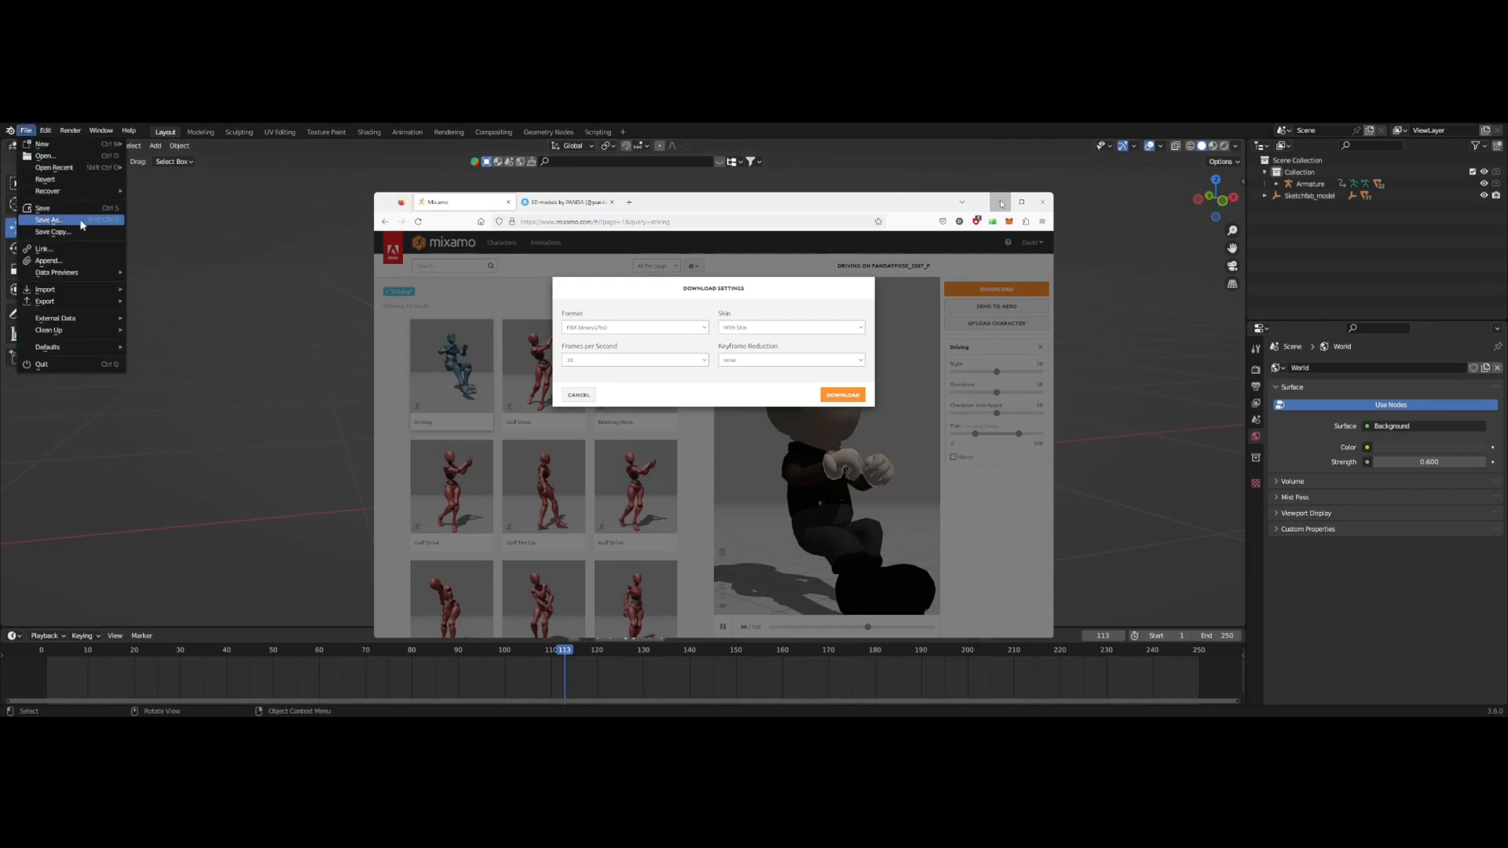
pyautogui.moveTo(84, 289)
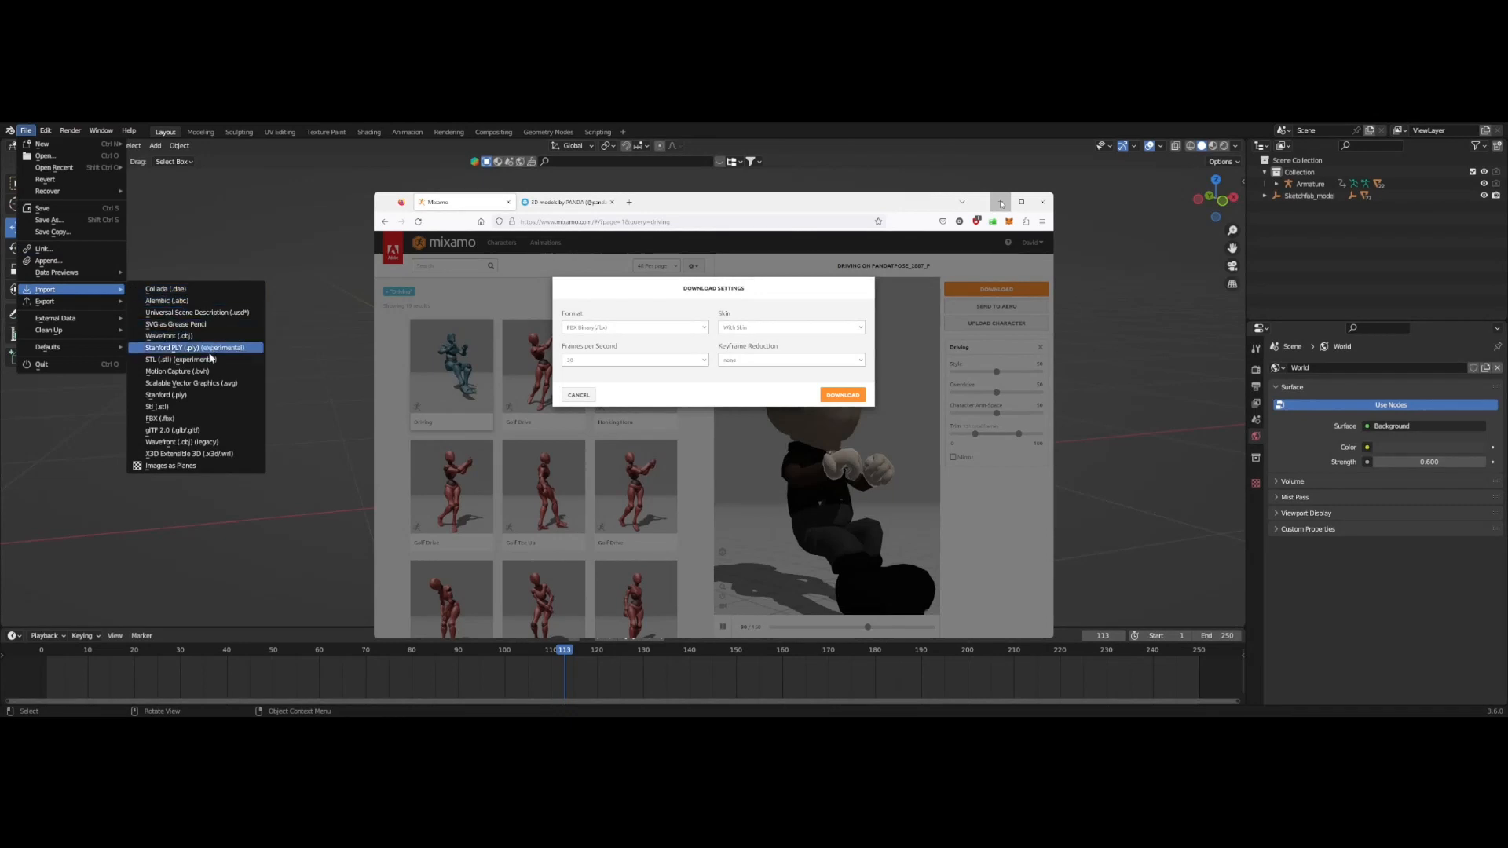
pyautogui.click(188, 434)
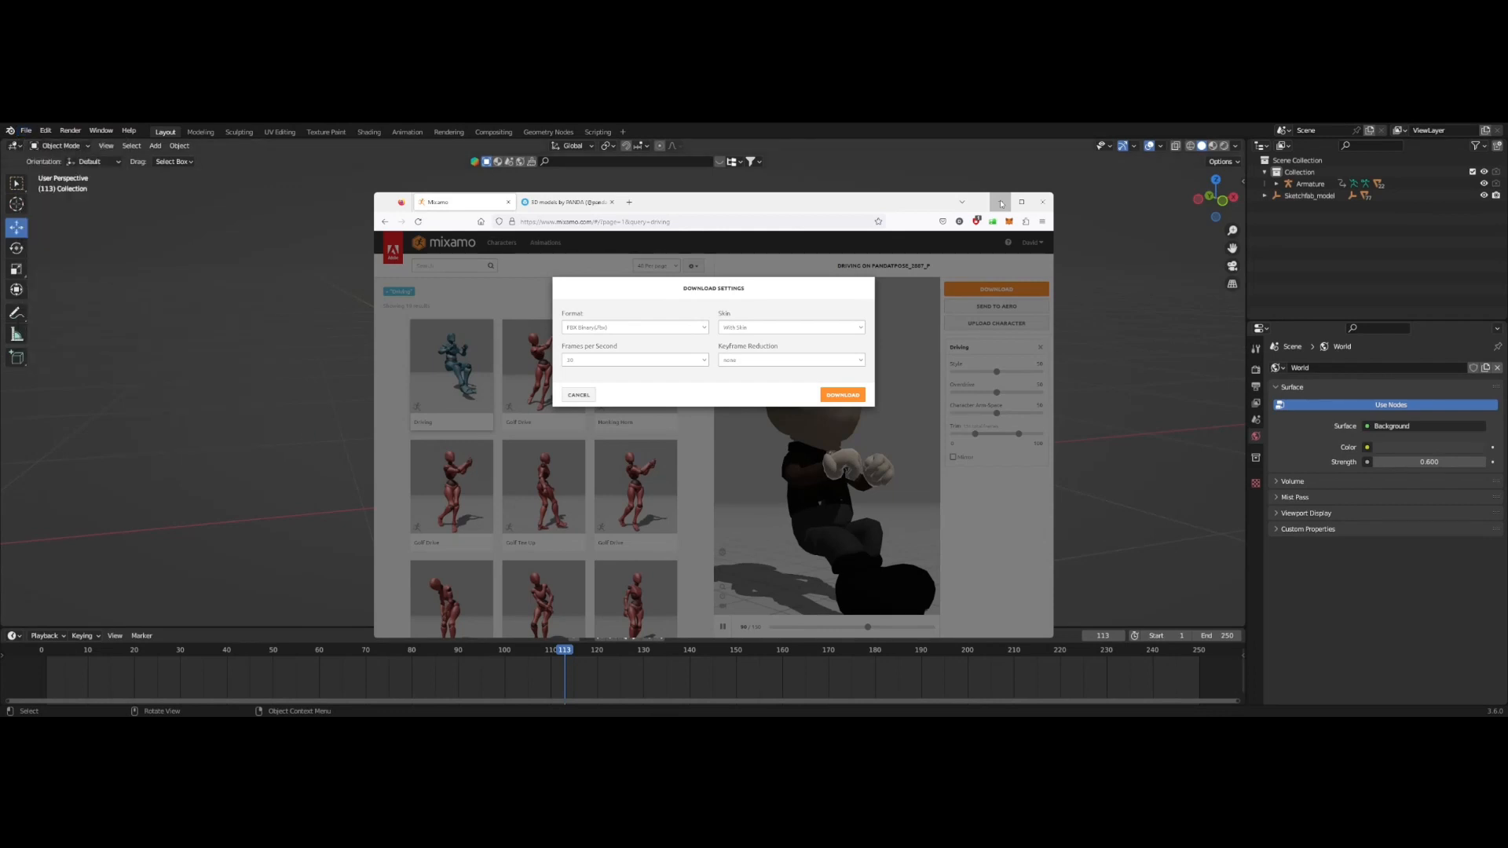
pyautogui.click(1000, 204)
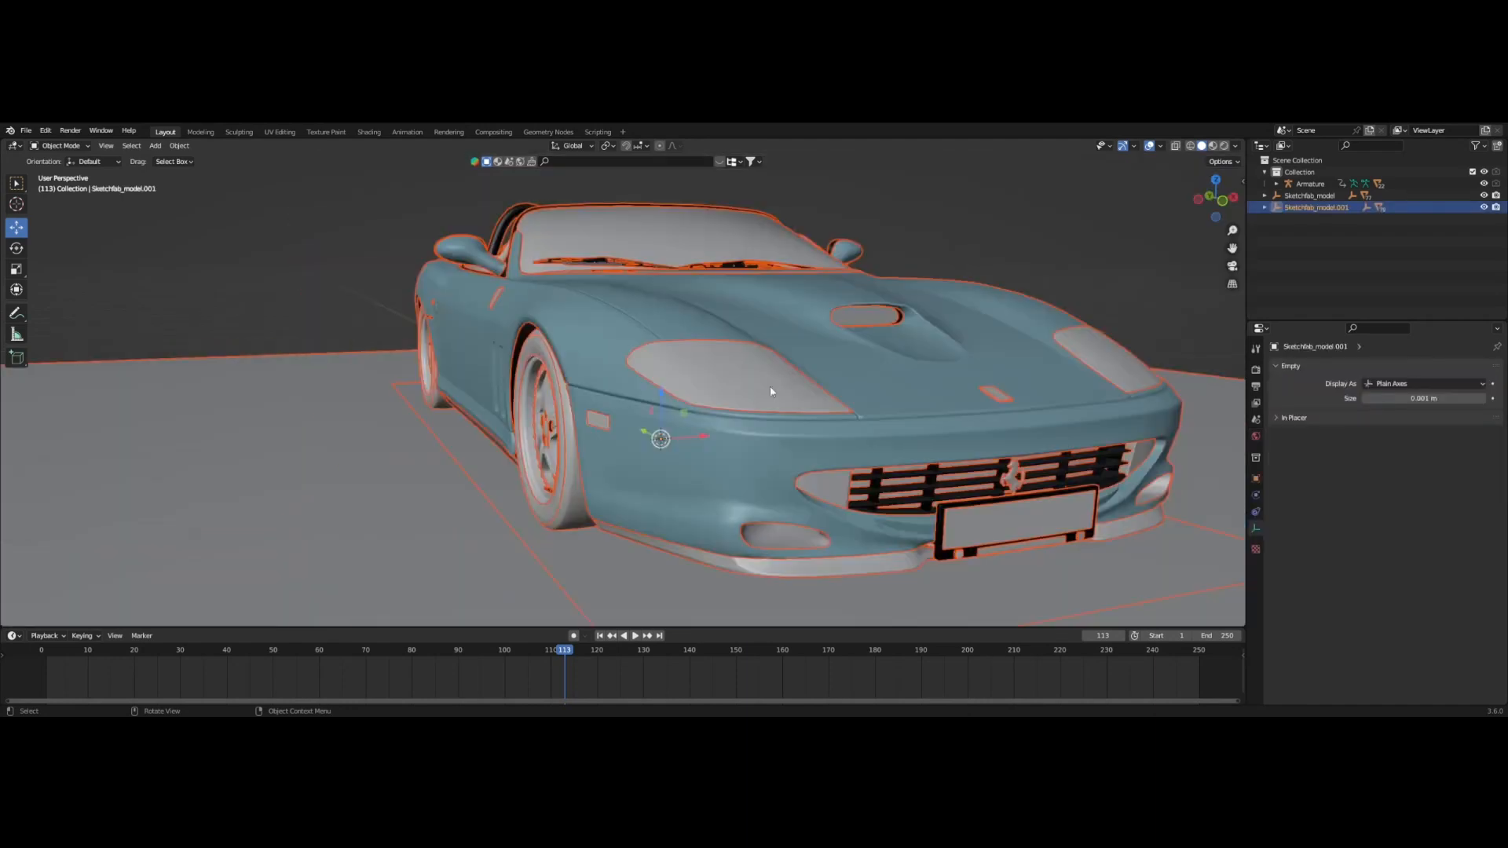
pyautogui.scroll(-5, 892, 242)
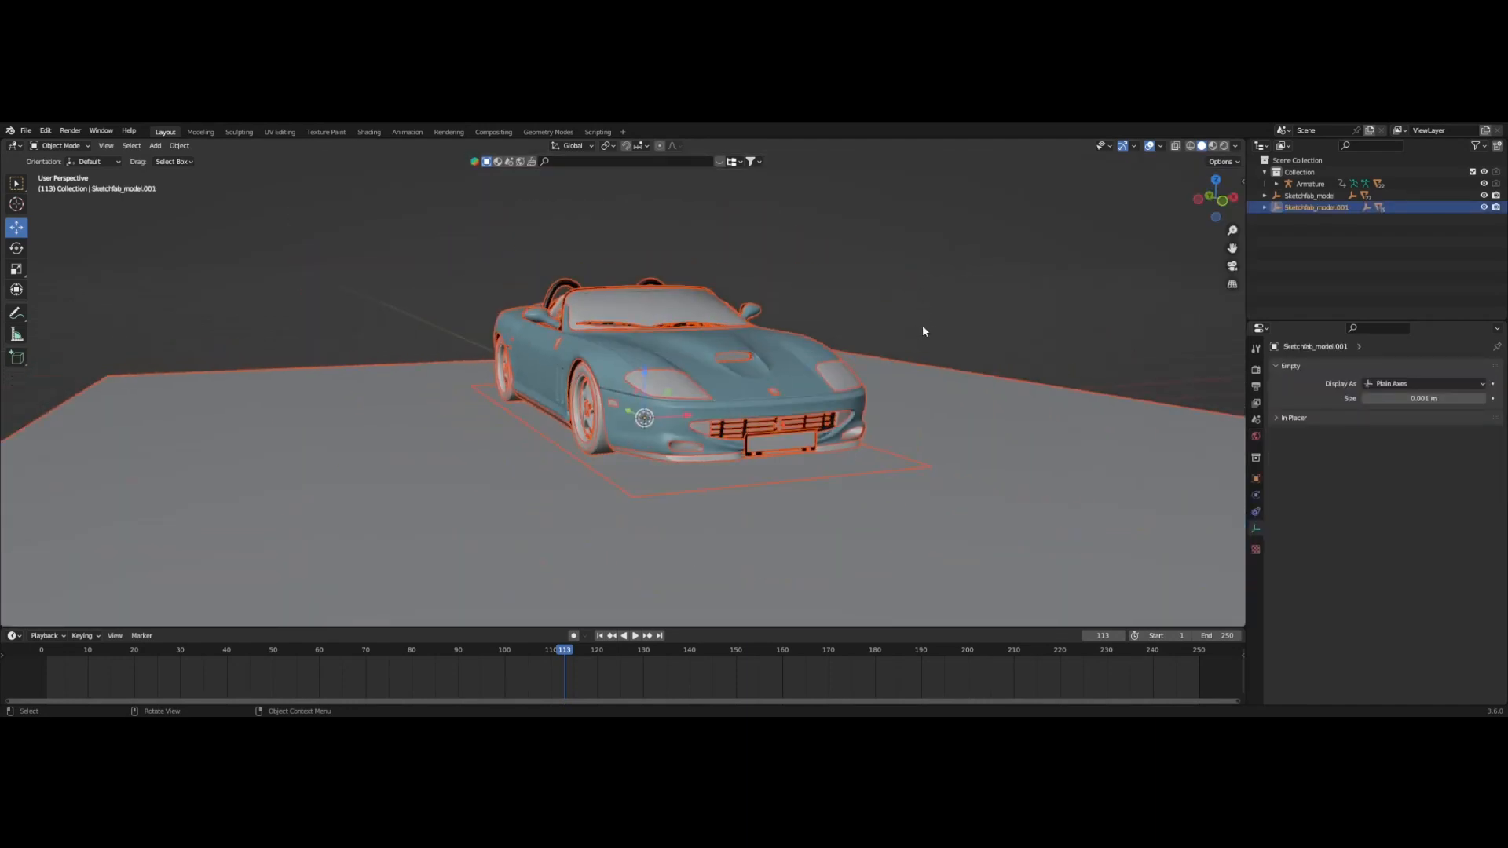
pyautogui.click(973, 303)
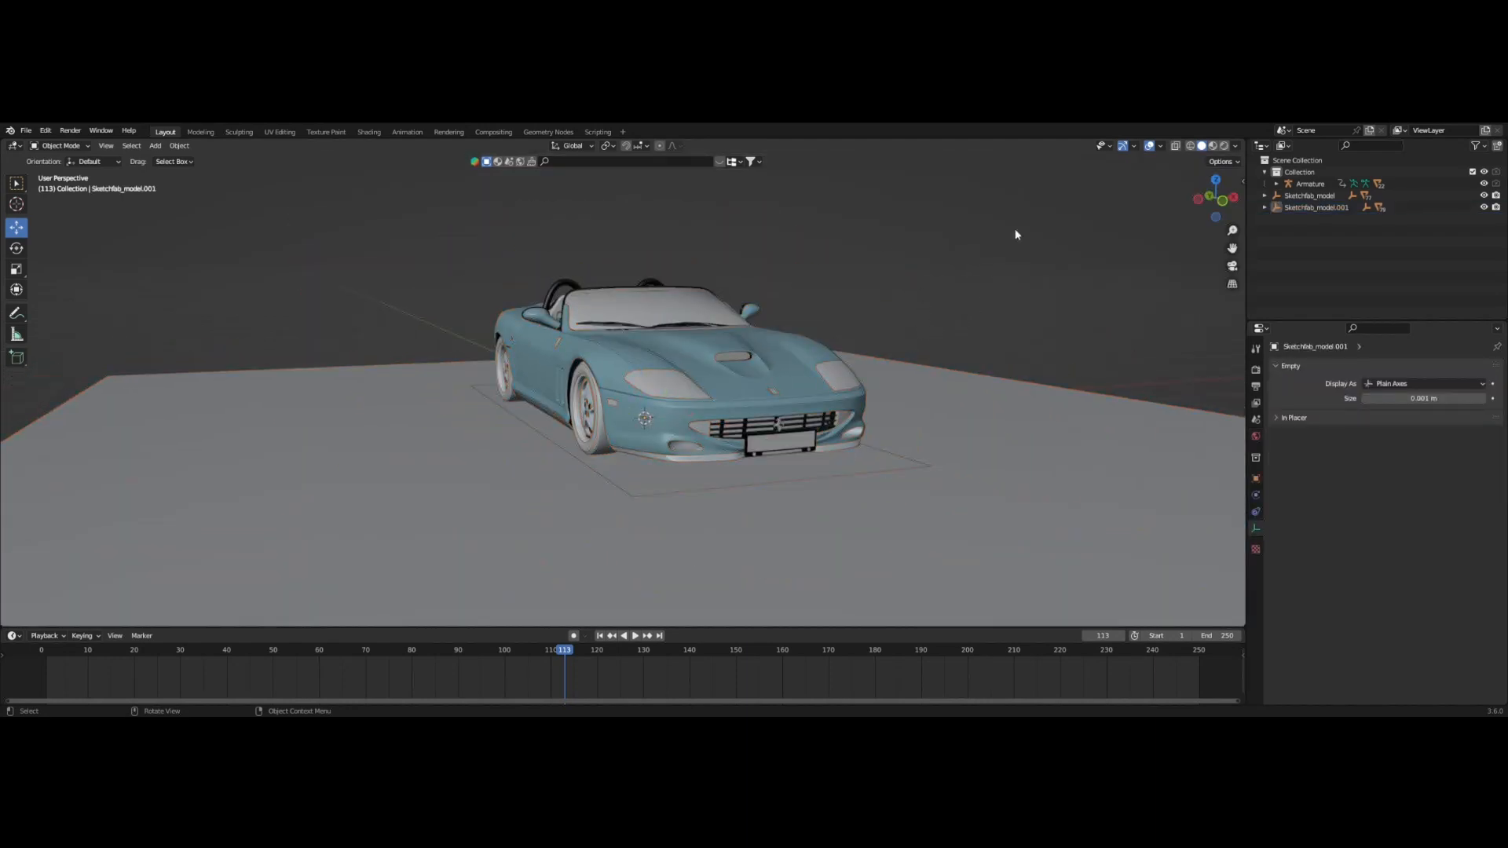
# Show the car in Material Preview shading and frame it together with the ground plane beneath it.
pyautogui.click(1213, 147)
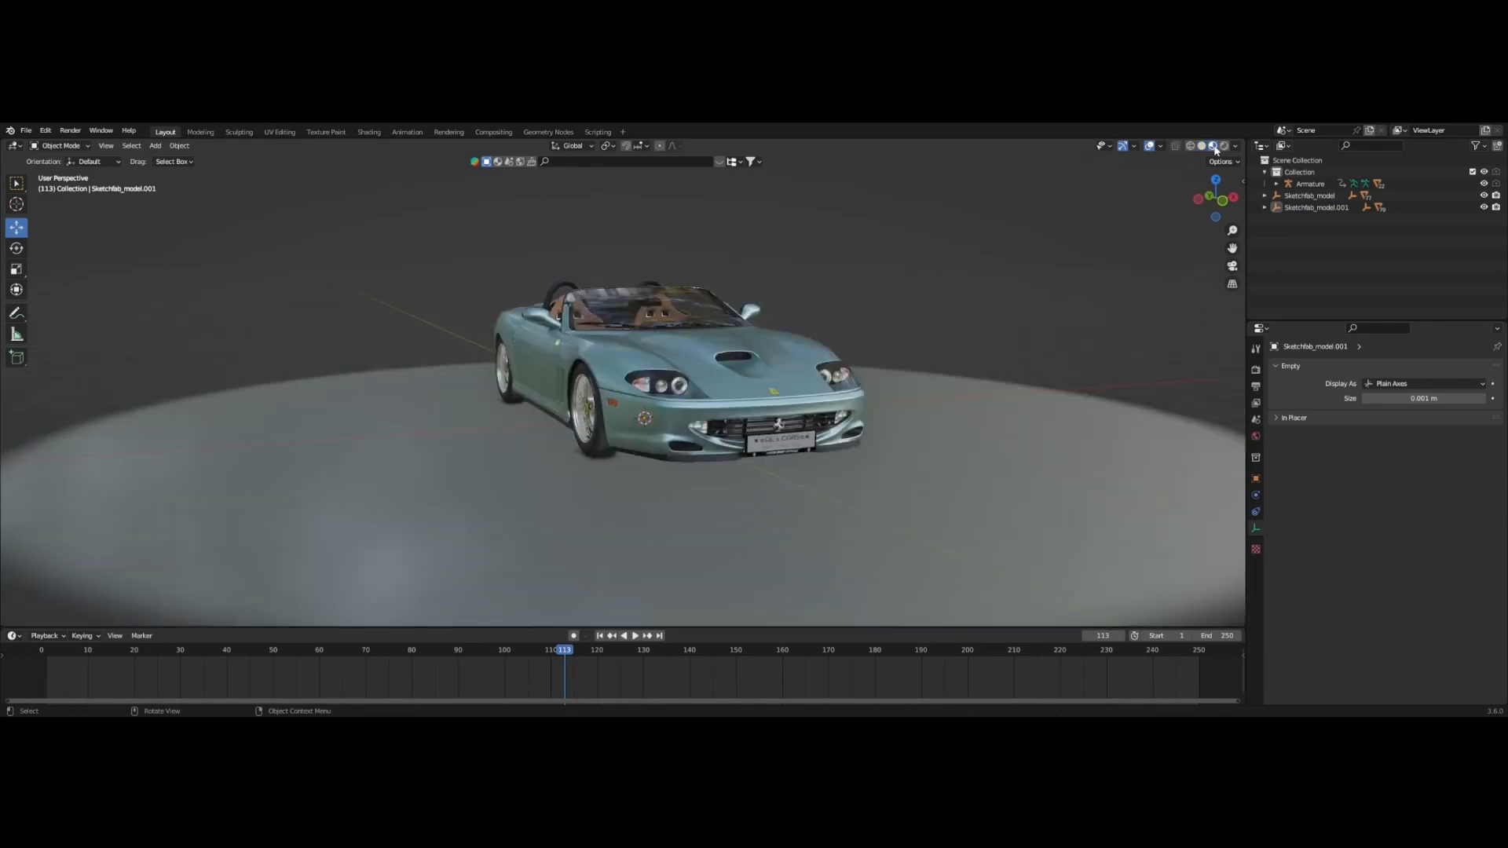
pyautogui.moveTo(1030, 295)
pyautogui.mouseDown(button='middle')
pyautogui.moveTo(989, 306)
pyautogui.moveTo(1070, 296)
pyautogui.moveTo(1057, 300)
pyautogui.mouseUp(button='middle')
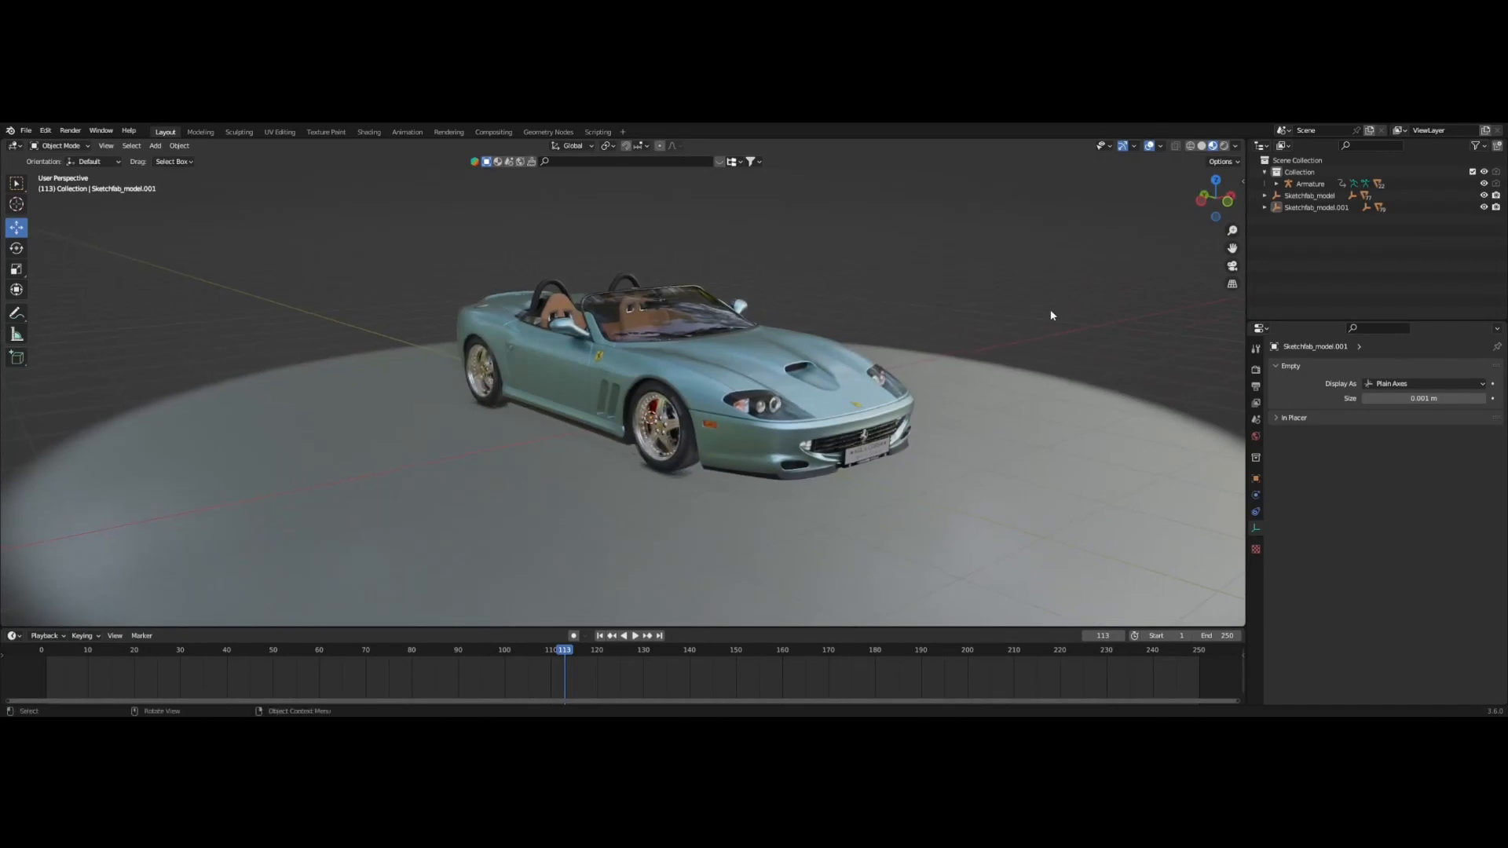
pyautogui.scroll(-3, 900, 435)
pyautogui.scroll(1, 1014, 402)
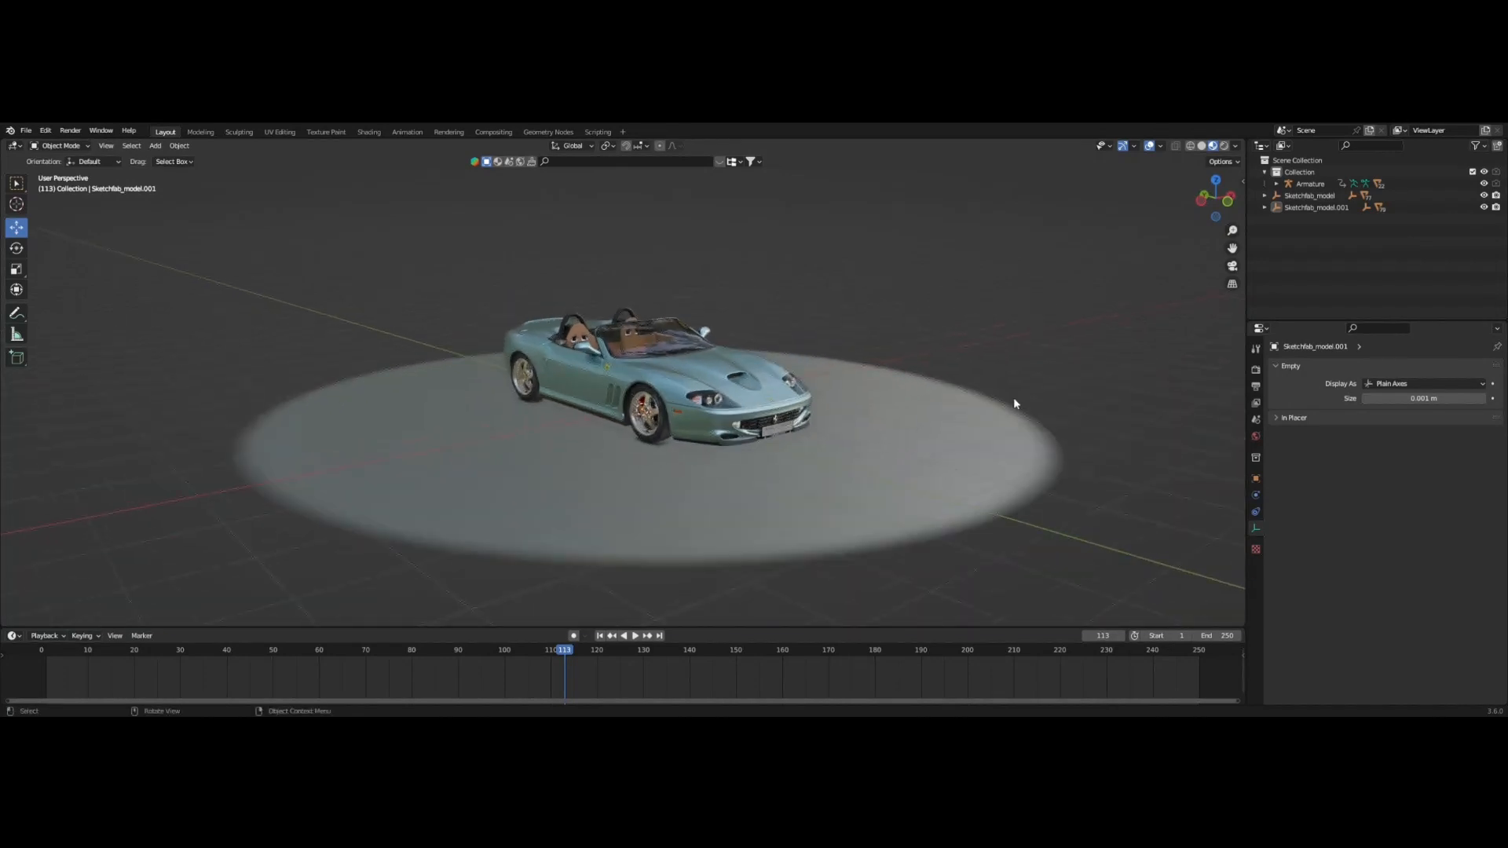
# Delete the large ground plane under the car.
pyautogui.click(967, 427)
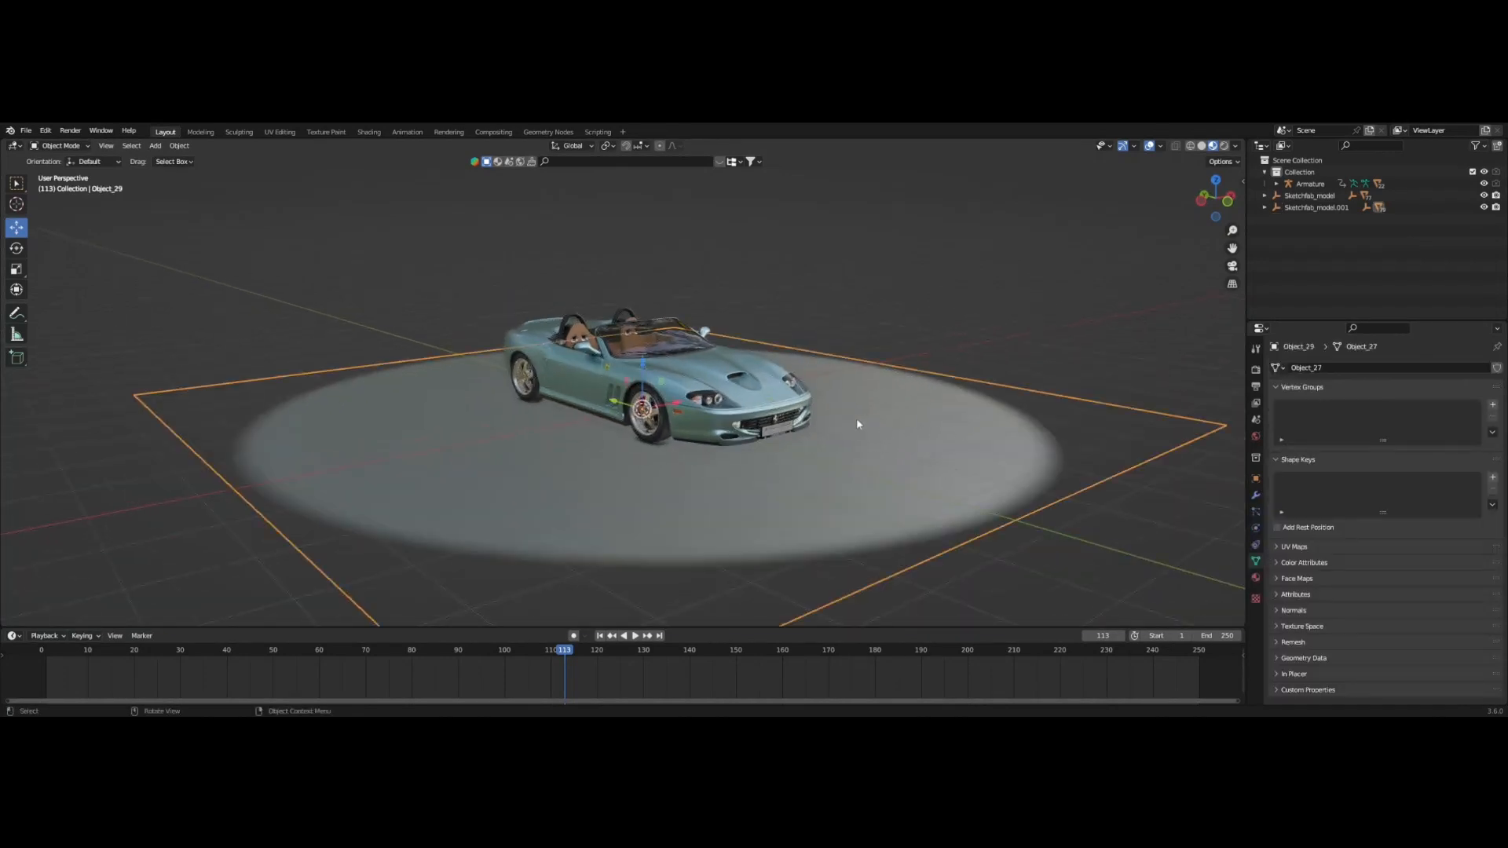
pyautogui.rightClick(905, 435)
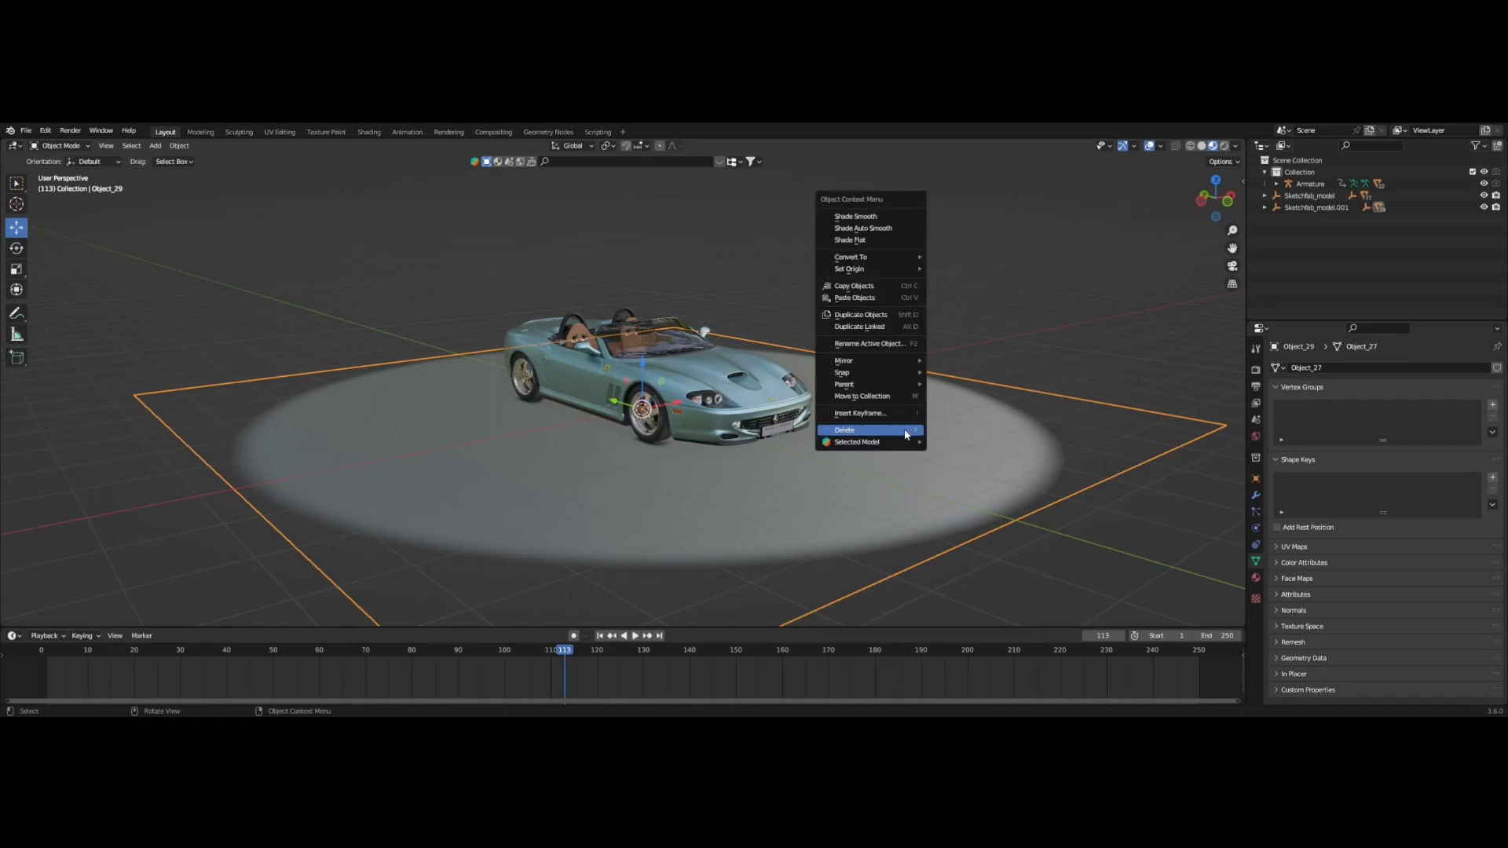
pyautogui.rightClick(919, 466)
pyautogui.click(920, 464)
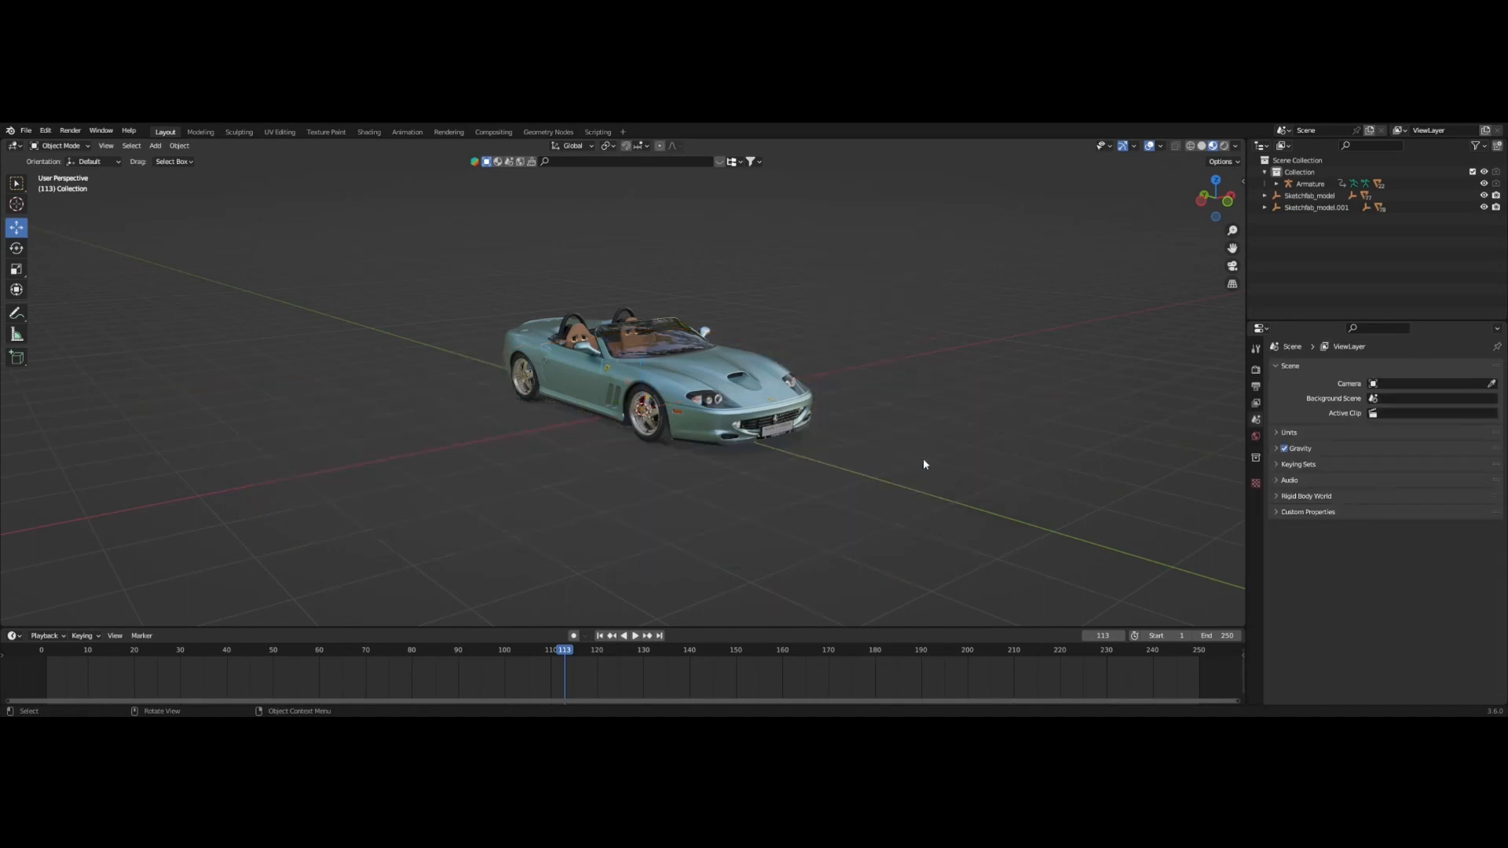
# Delete the licence plate object from the car's front bumper.
pyautogui.moveTo(976, 431)
pyautogui.mouseDown(button='middle')
pyautogui.moveTo(915, 431)
pyautogui.moveTo(964, 440)
pyautogui.mouseUp(button='middle')
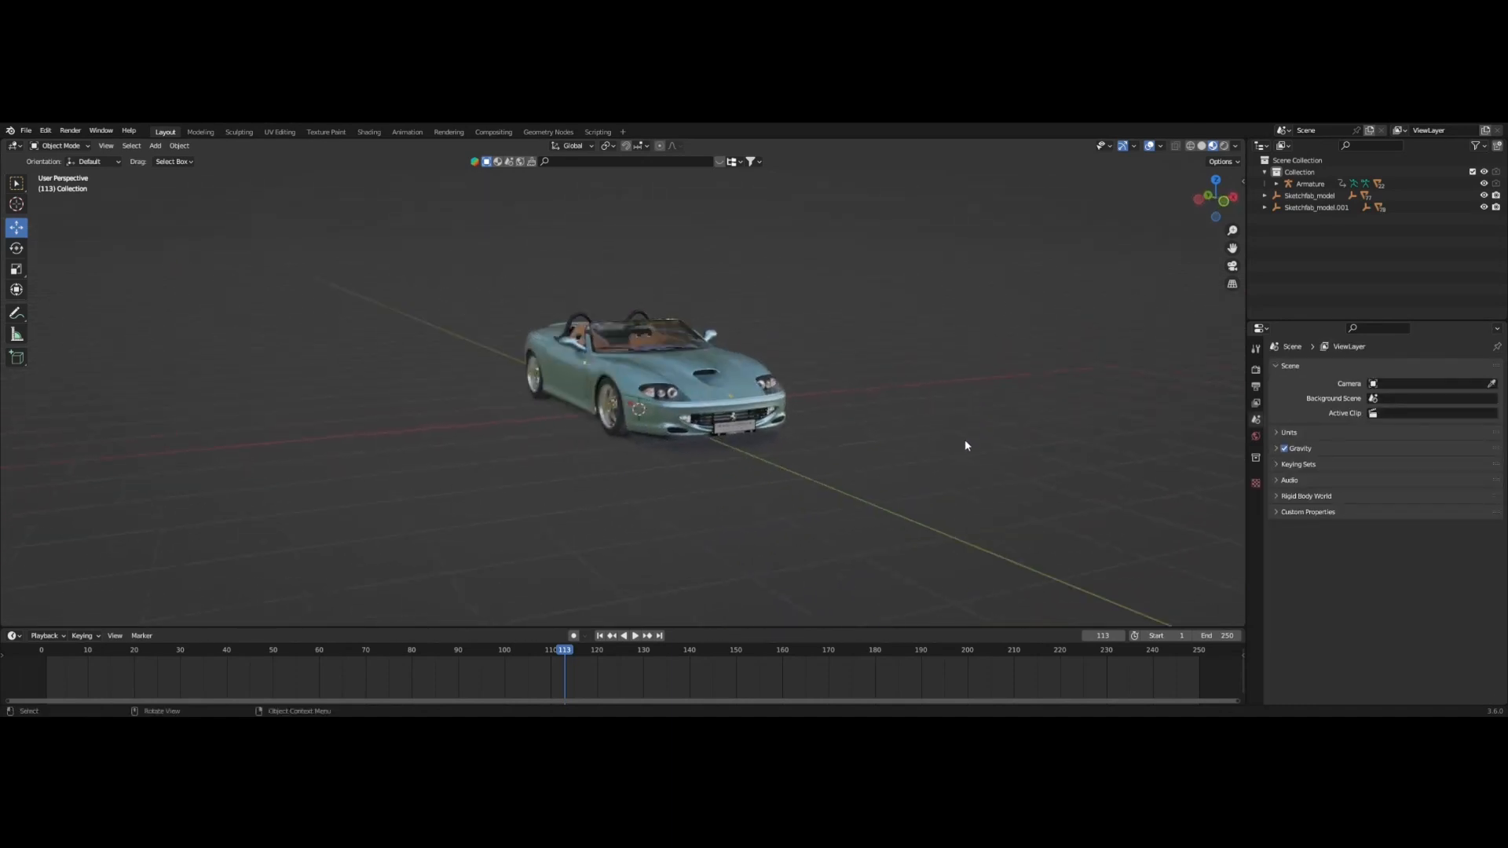
pyautogui.scroll(6, 965, 440)
pyautogui.click(947, 495)
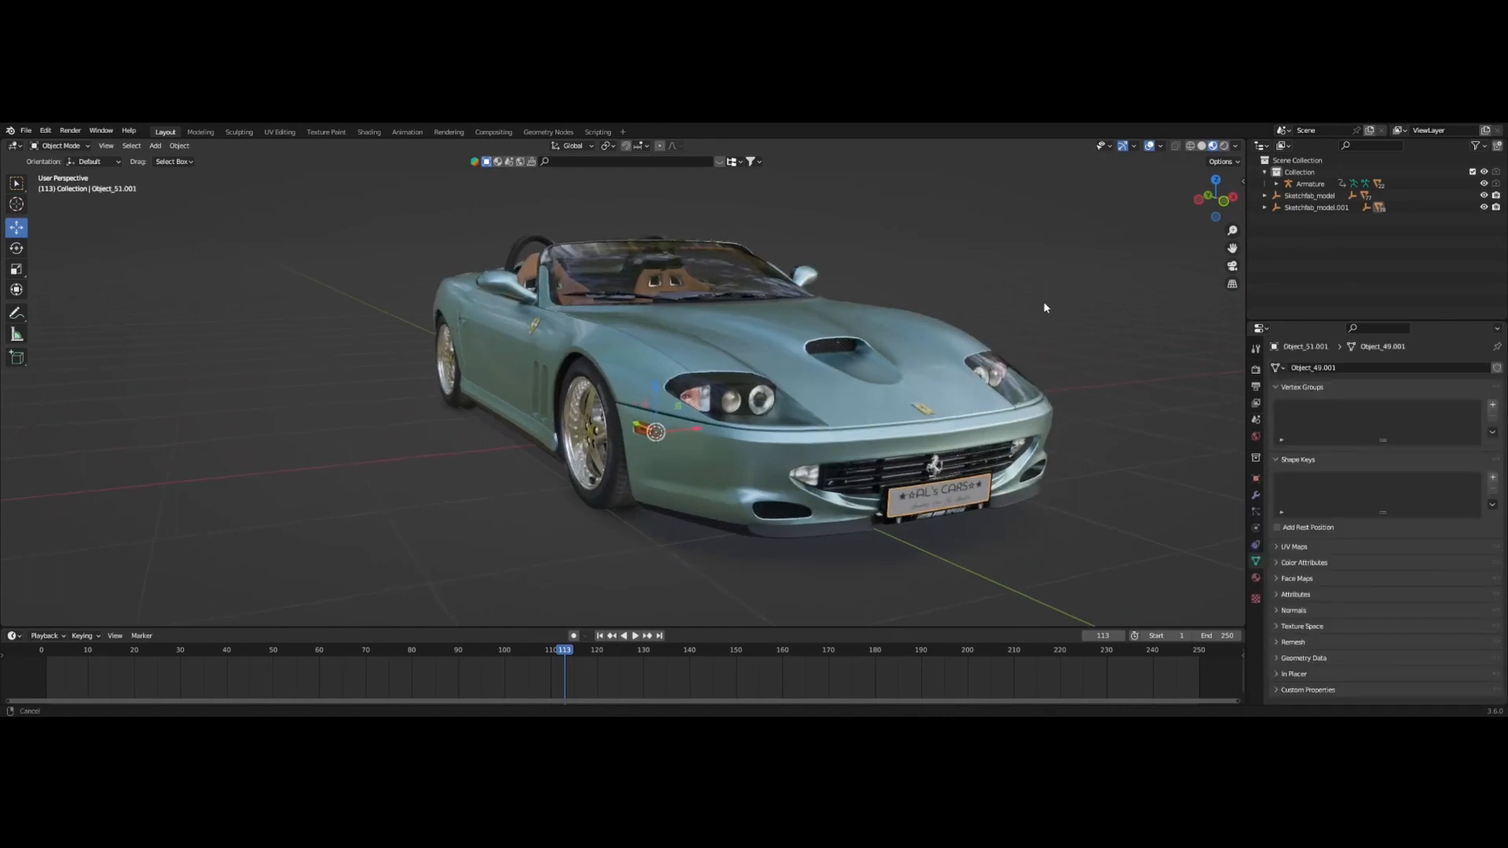
pyautogui.moveTo(1044, 303); pyautogui.dragTo(873, 508, button='middle')
pyautogui.rightClick(873, 509)
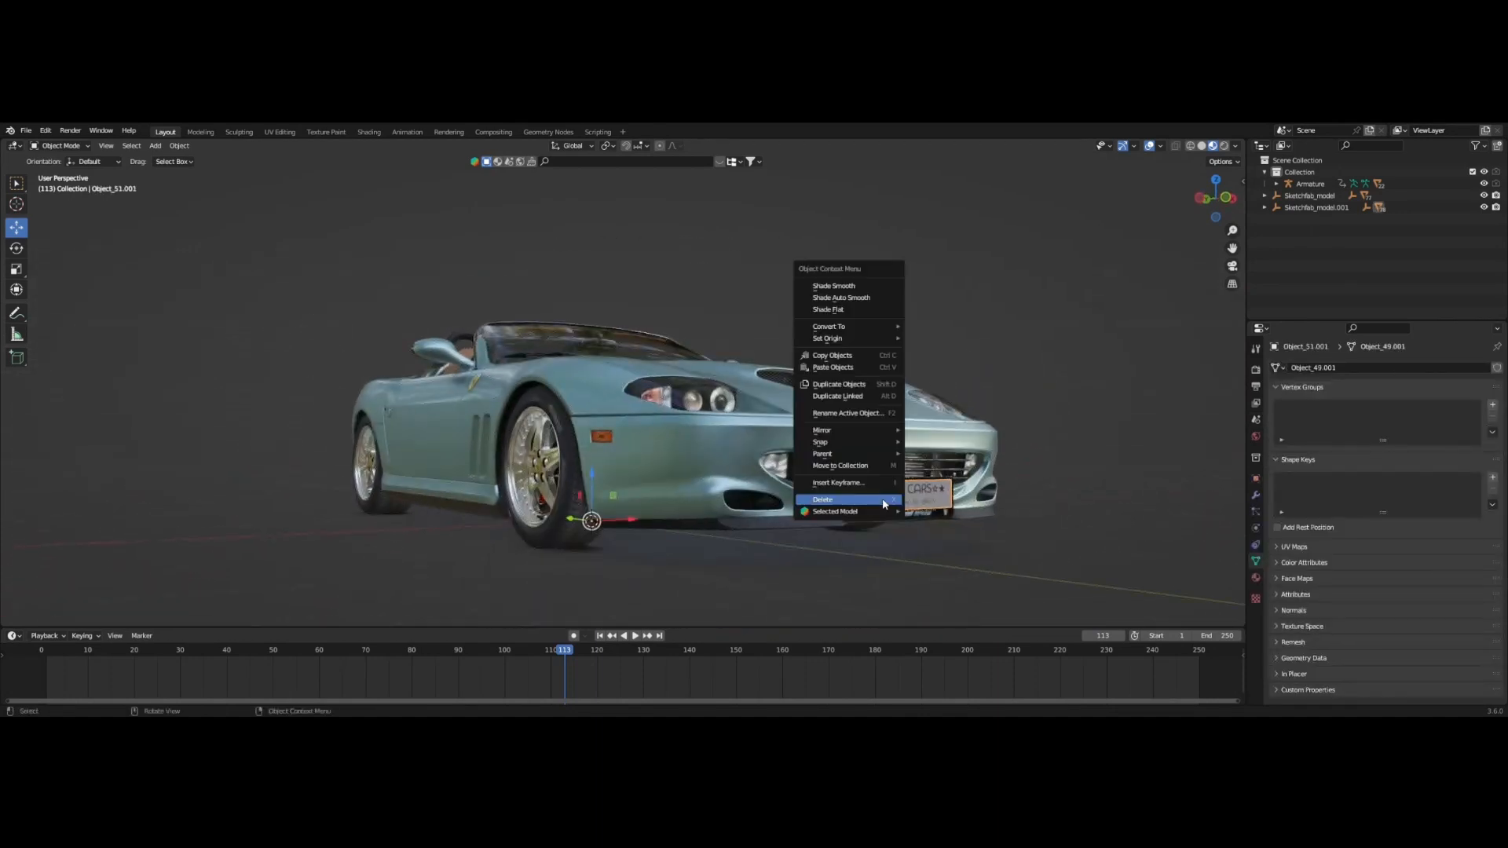
pyautogui.click(883, 498)
# Split the 3D viewport vertically in two, then select the car's body and show its material properties.
pyautogui.moveTo(1023, 356); pyautogui.dragTo(885, 380, button='middle')
pyautogui.moveTo(1241, 140); pyautogui.dragTo(647, 156)
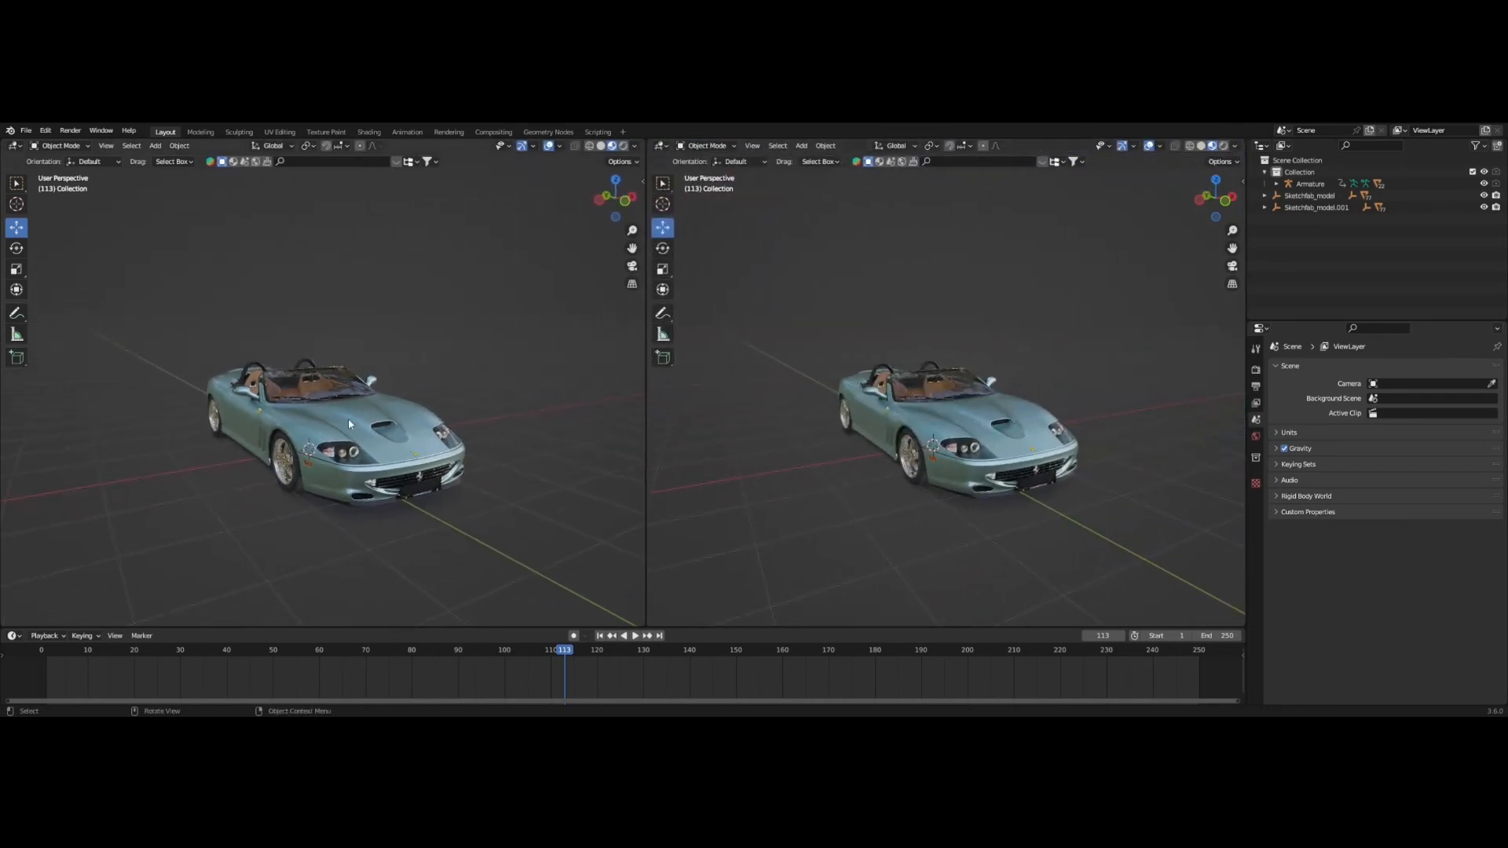
pyautogui.scroll(5, 605, 425)
pyautogui.scroll(-2, 465, 447)
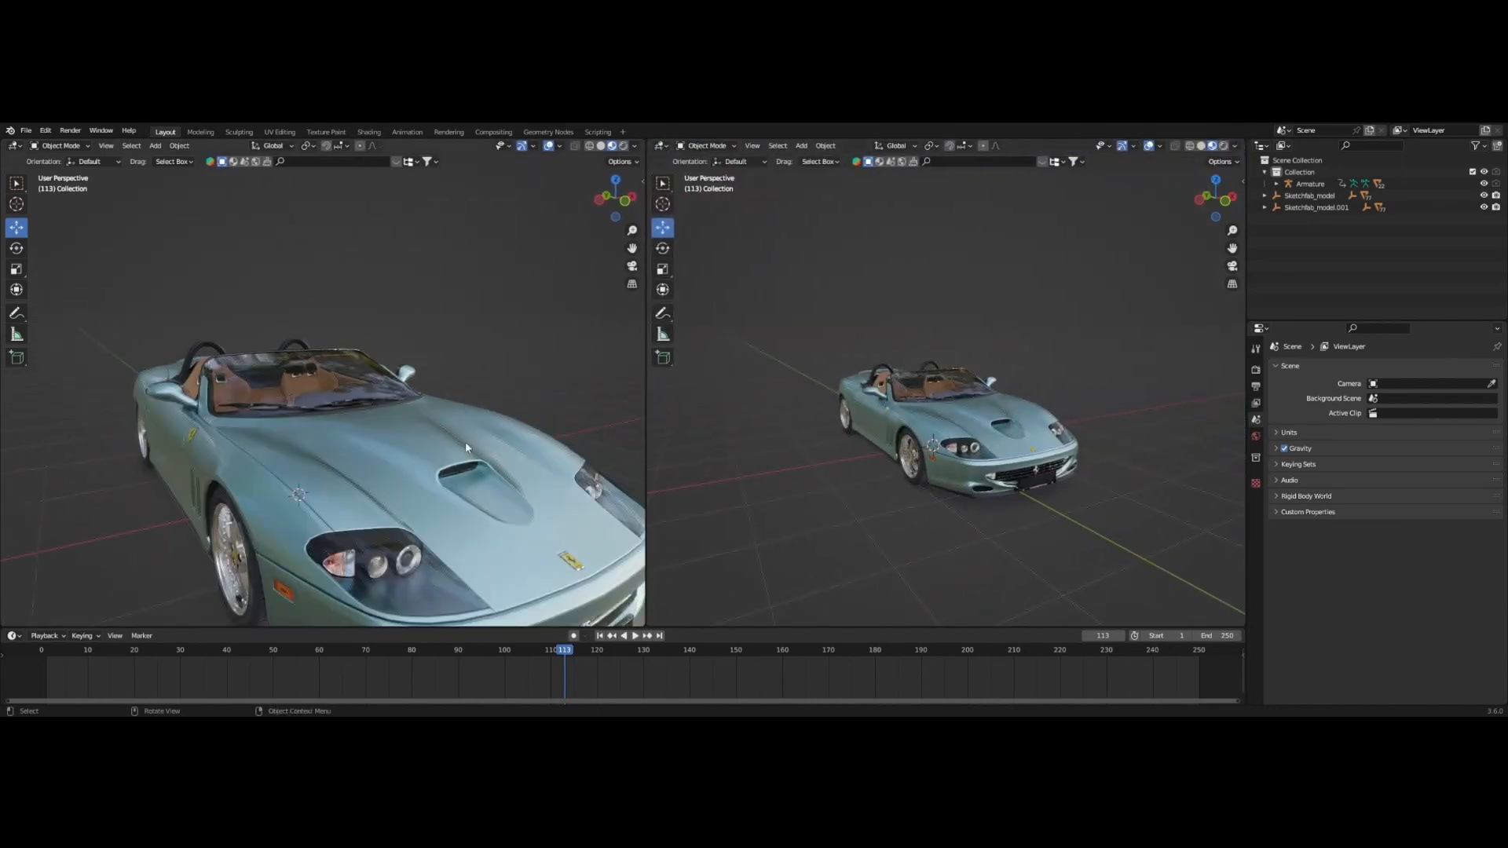
pyautogui.click(377, 475)
pyautogui.click(1255, 578)
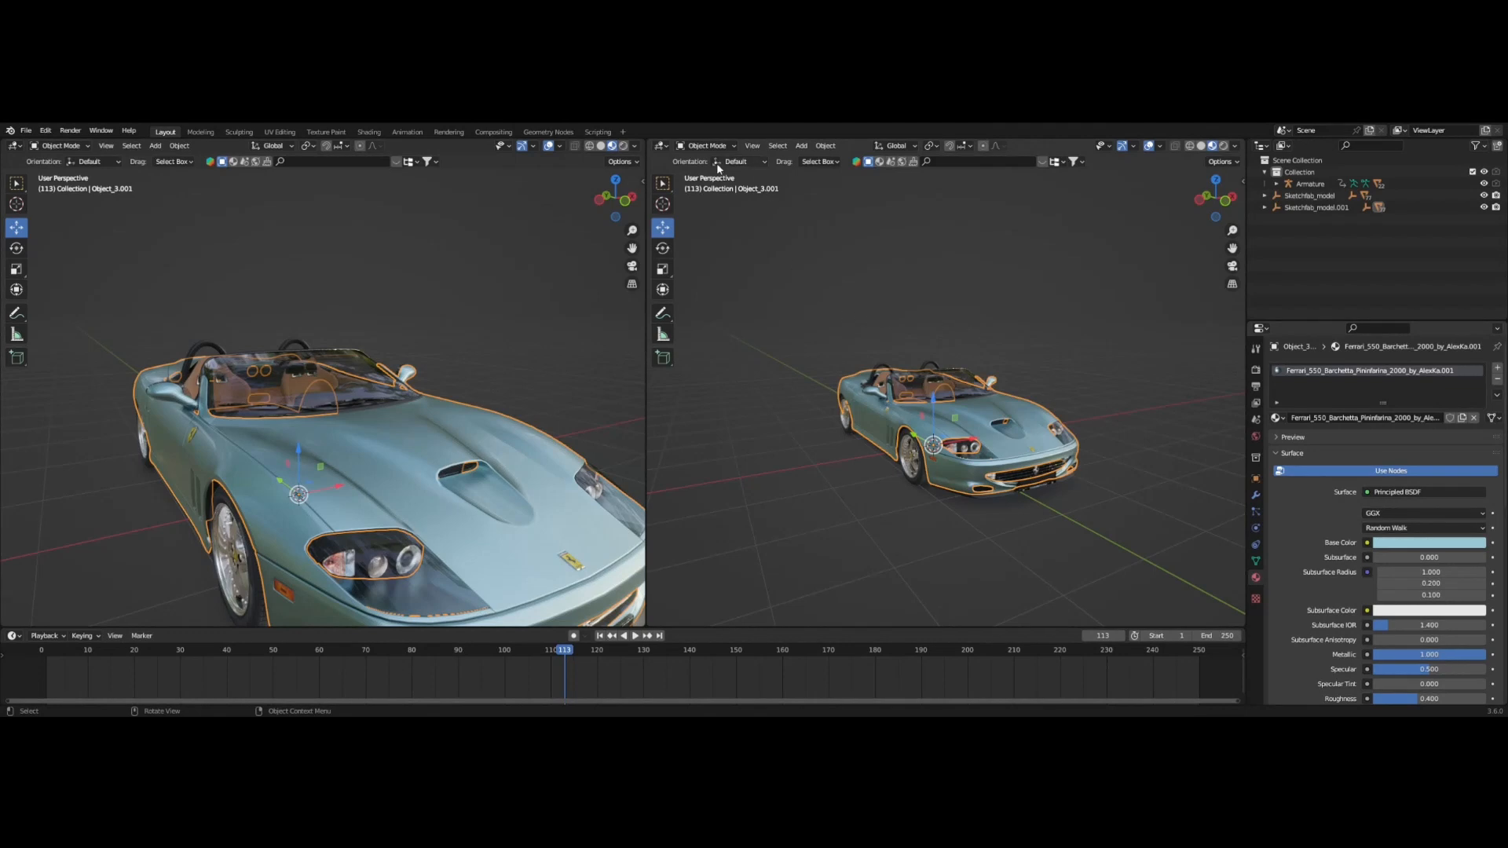
# Join the two 3D viewports back into one.
pyautogui.rightClick(647, 145)
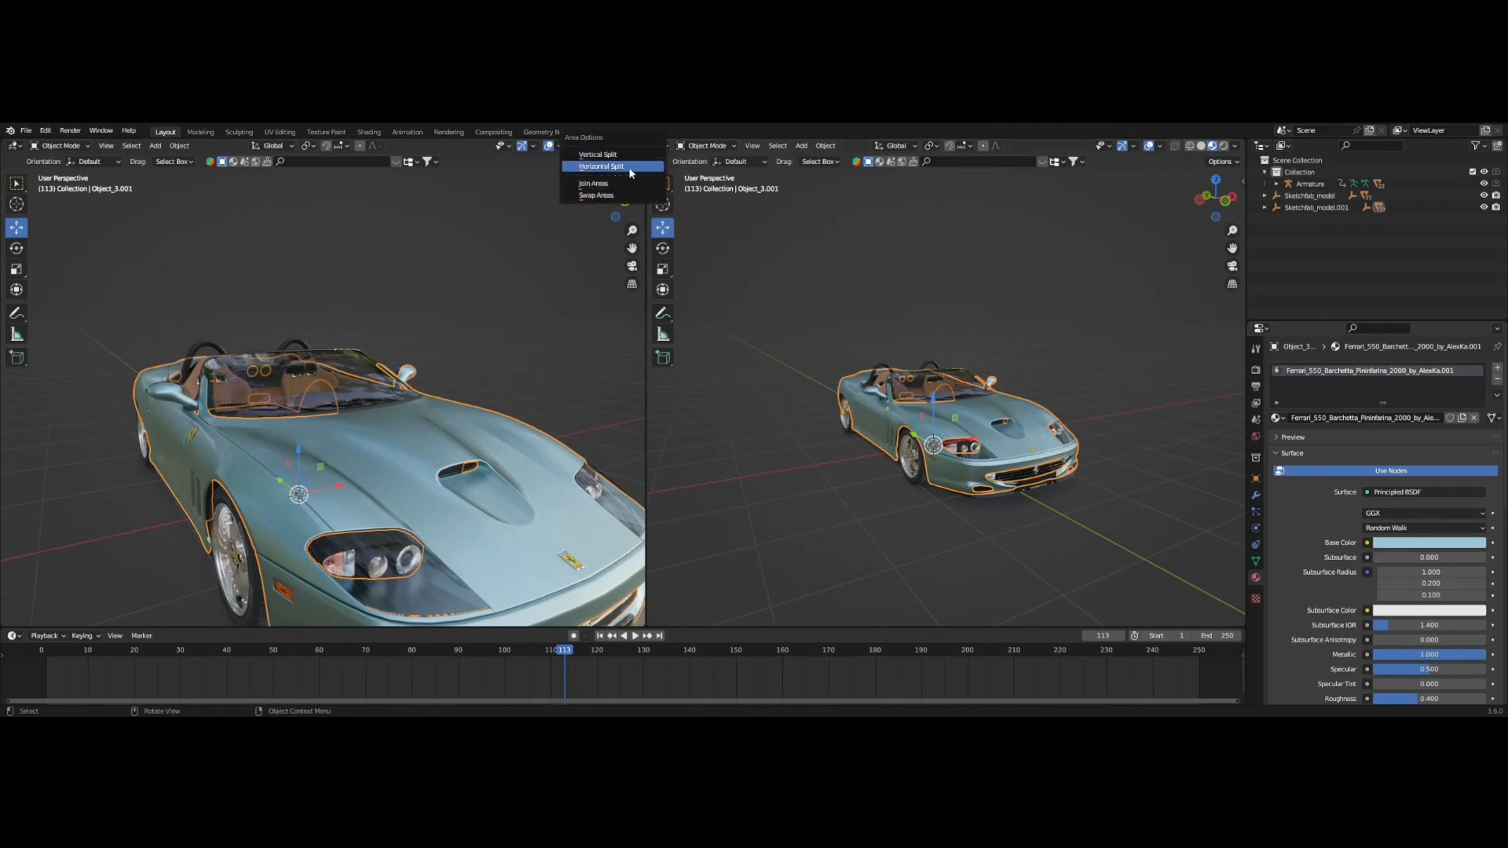
pyautogui.click(625, 186)
pyautogui.click(820, 205)
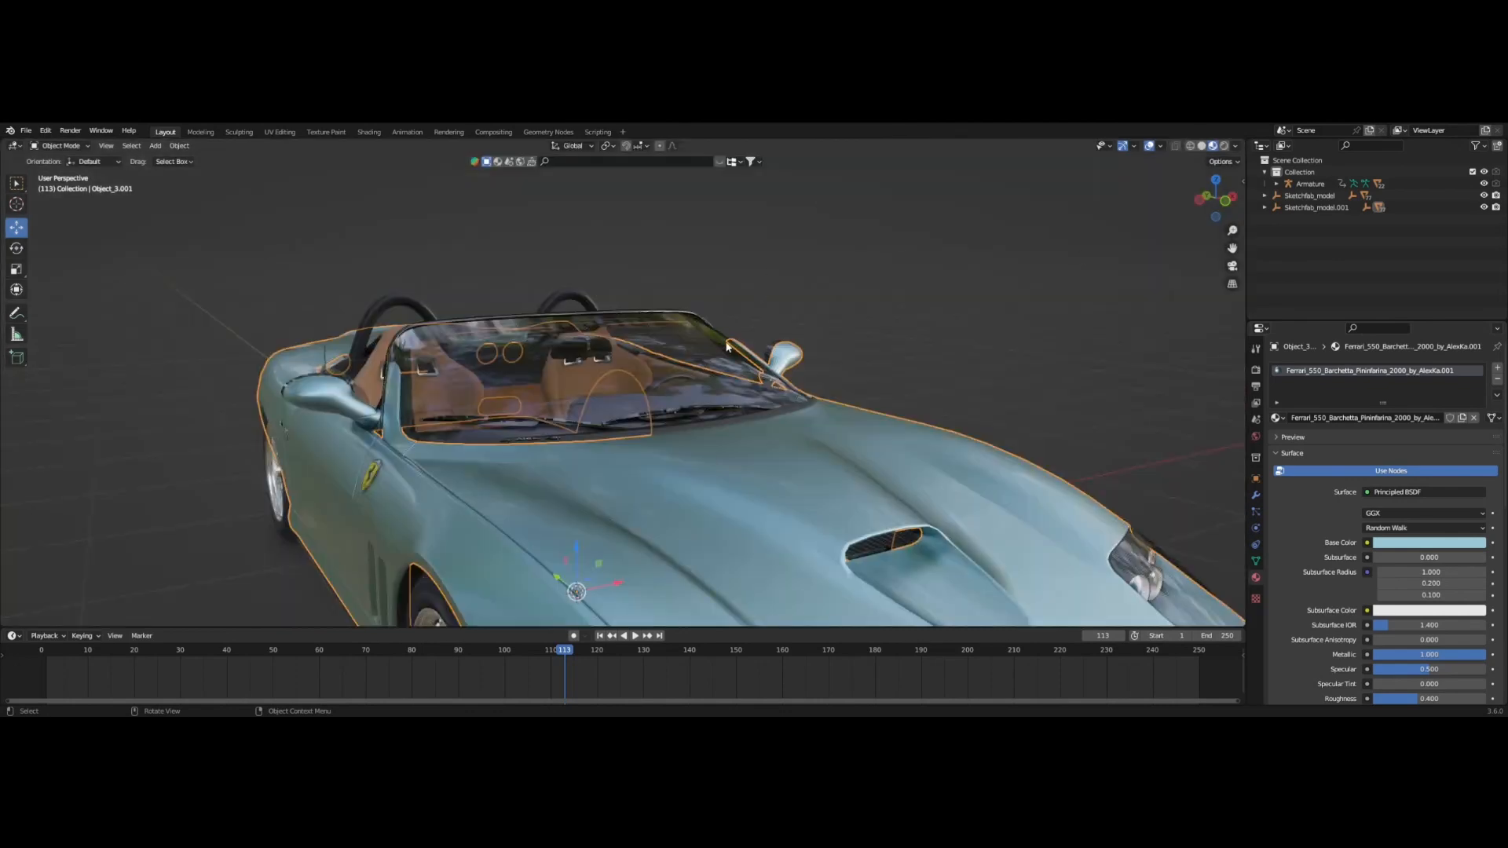
# Split the 3D viewport into two roughly equal areas side by side and turn the second one into a Shader Editor.
pyautogui.scroll(-5, 726, 345)
pyautogui.scroll(2, 726, 345)
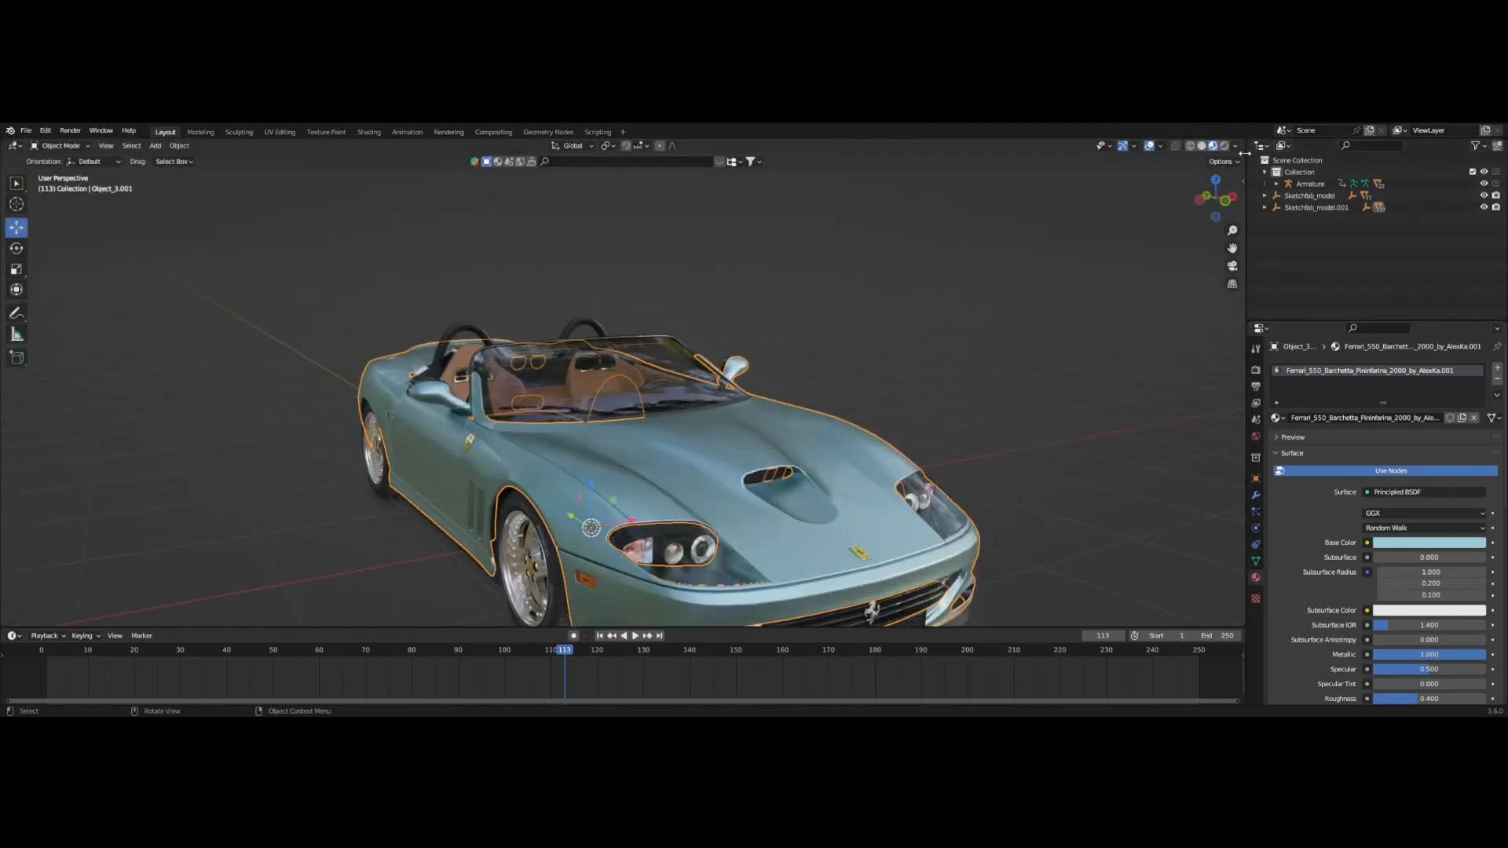
pyautogui.moveTo(1246, 140); pyautogui.dragTo(848, 216)
pyautogui.moveTo(713, 219); pyautogui.dragTo(659, 220)
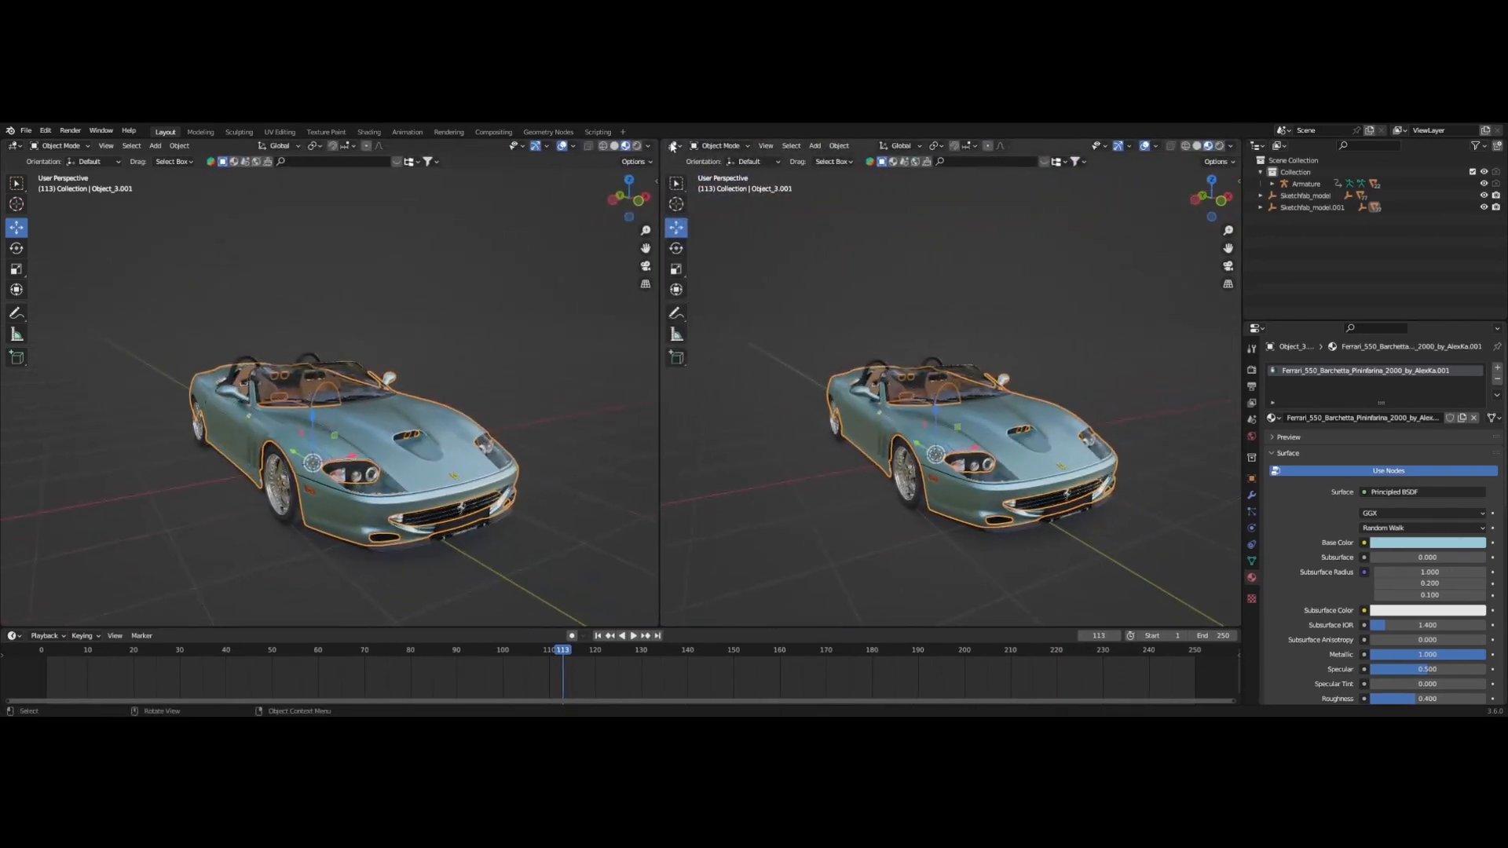
pyautogui.click(673, 146)
pyautogui.click(698, 259)
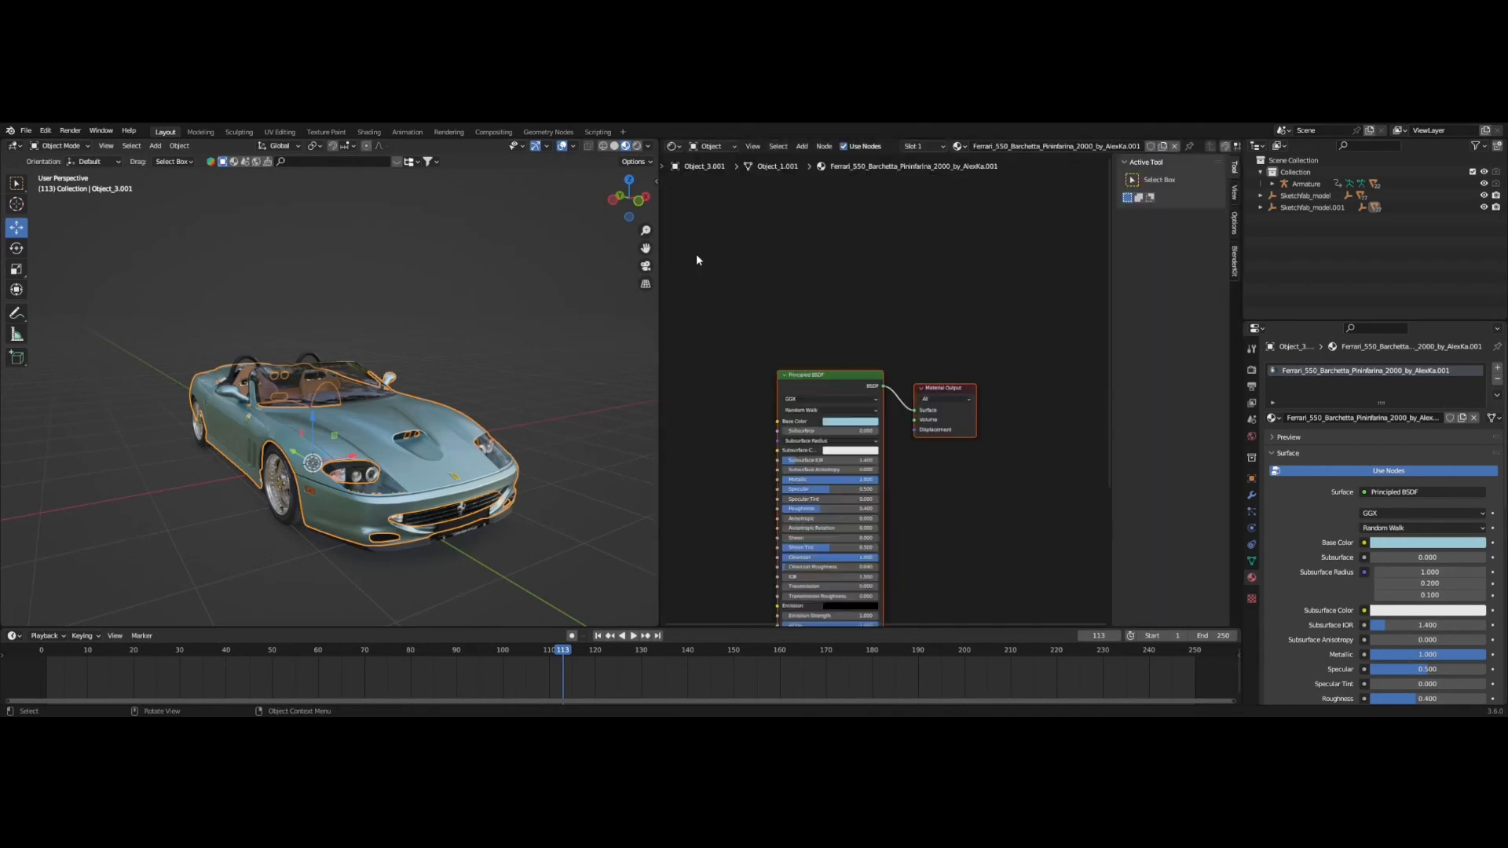
# Change the car body material's Base Color to black with an HSV value of 0 in the Principled BSDF node.
pyautogui.moveTo(793, 333); pyautogui.dragTo(789, 245, button='middle')
pyautogui.scroll(2, 810, 322)
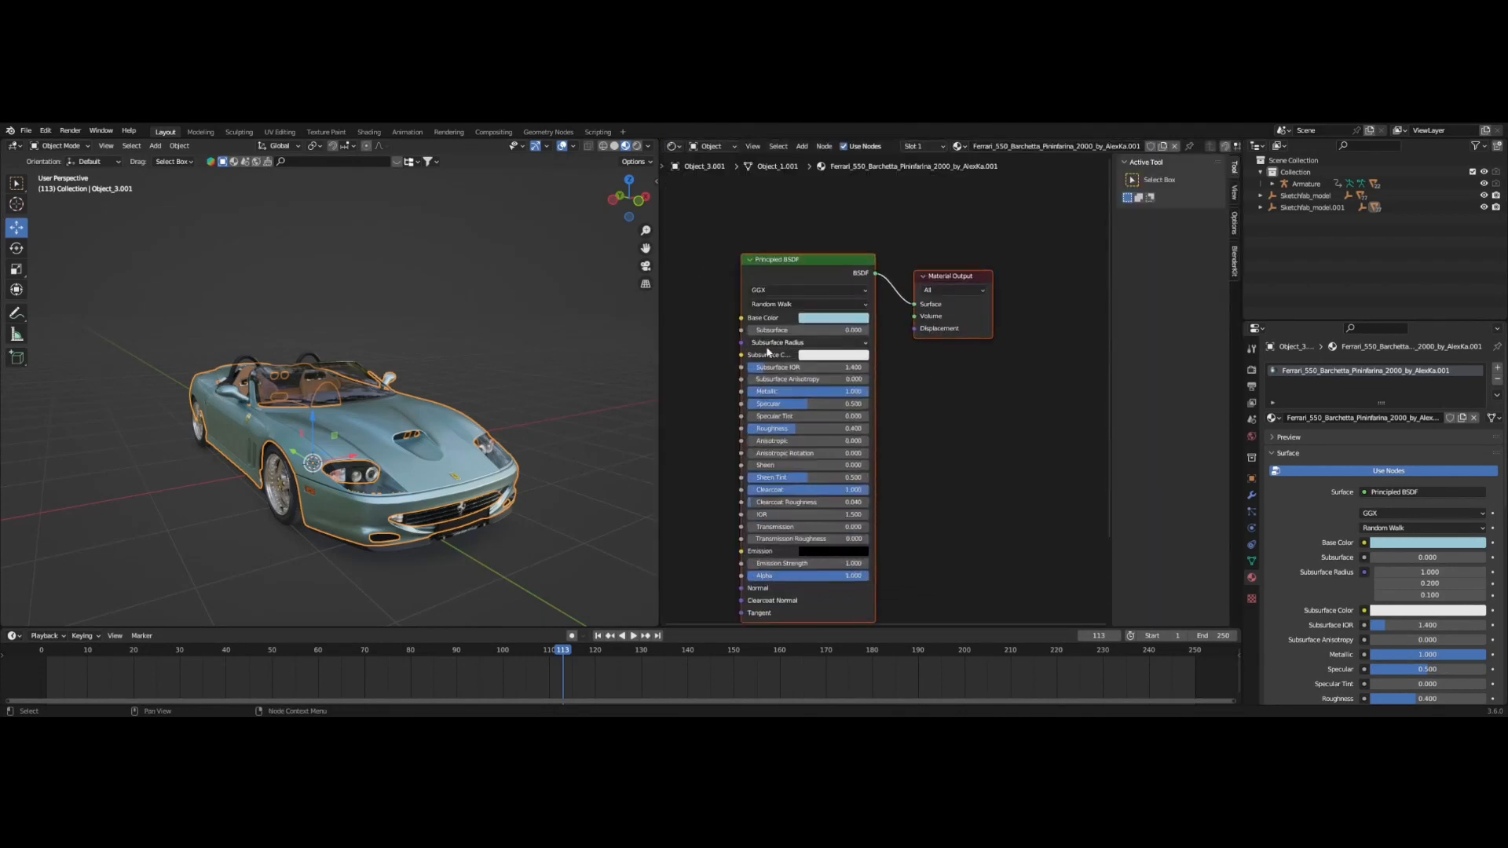
pyautogui.click(826, 318)
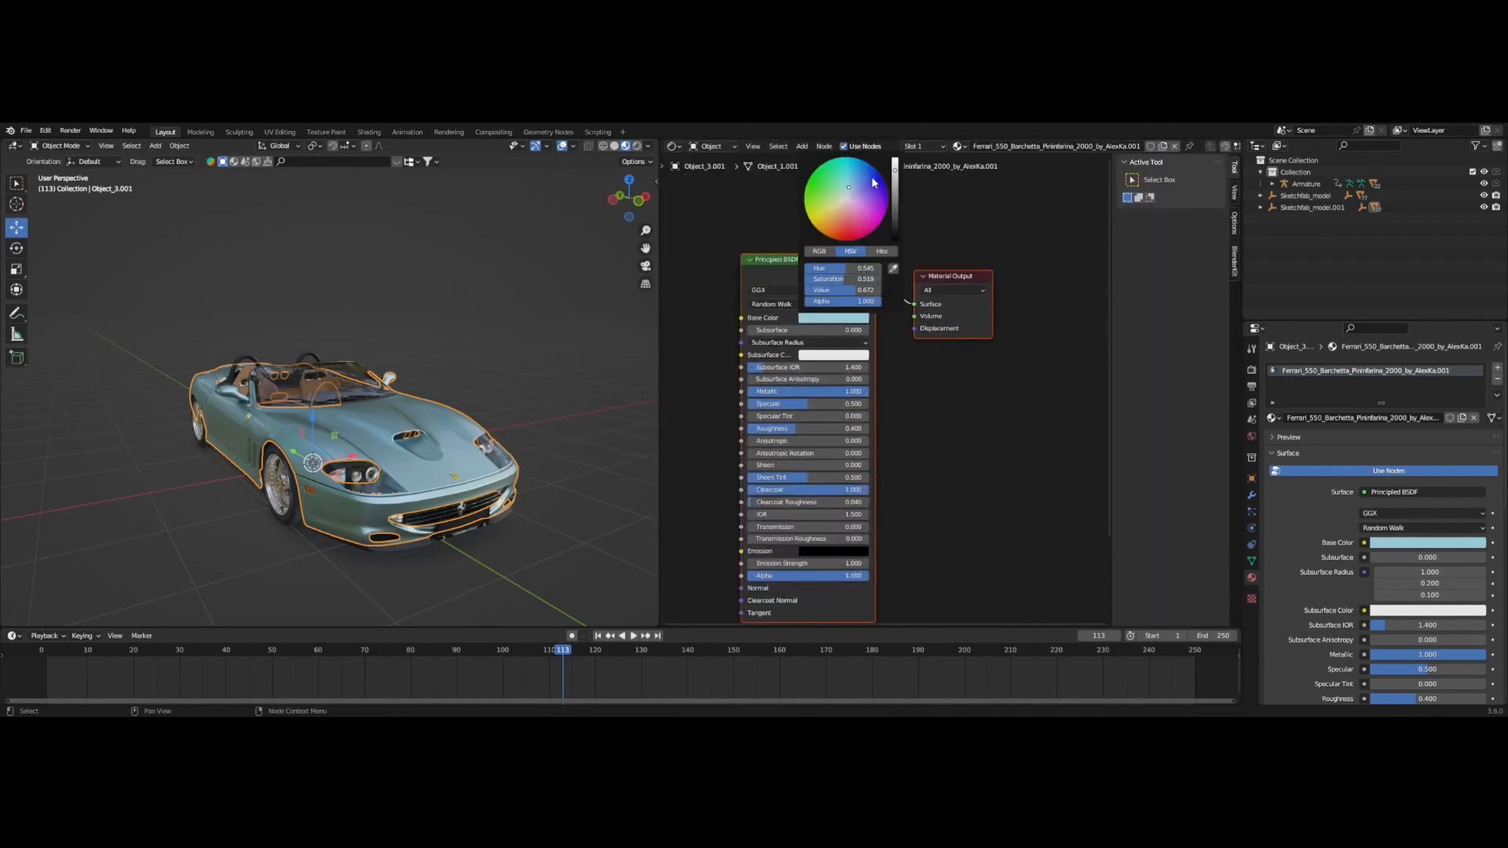
pyautogui.moveTo(895, 174); pyautogui.dragTo(895, 237)
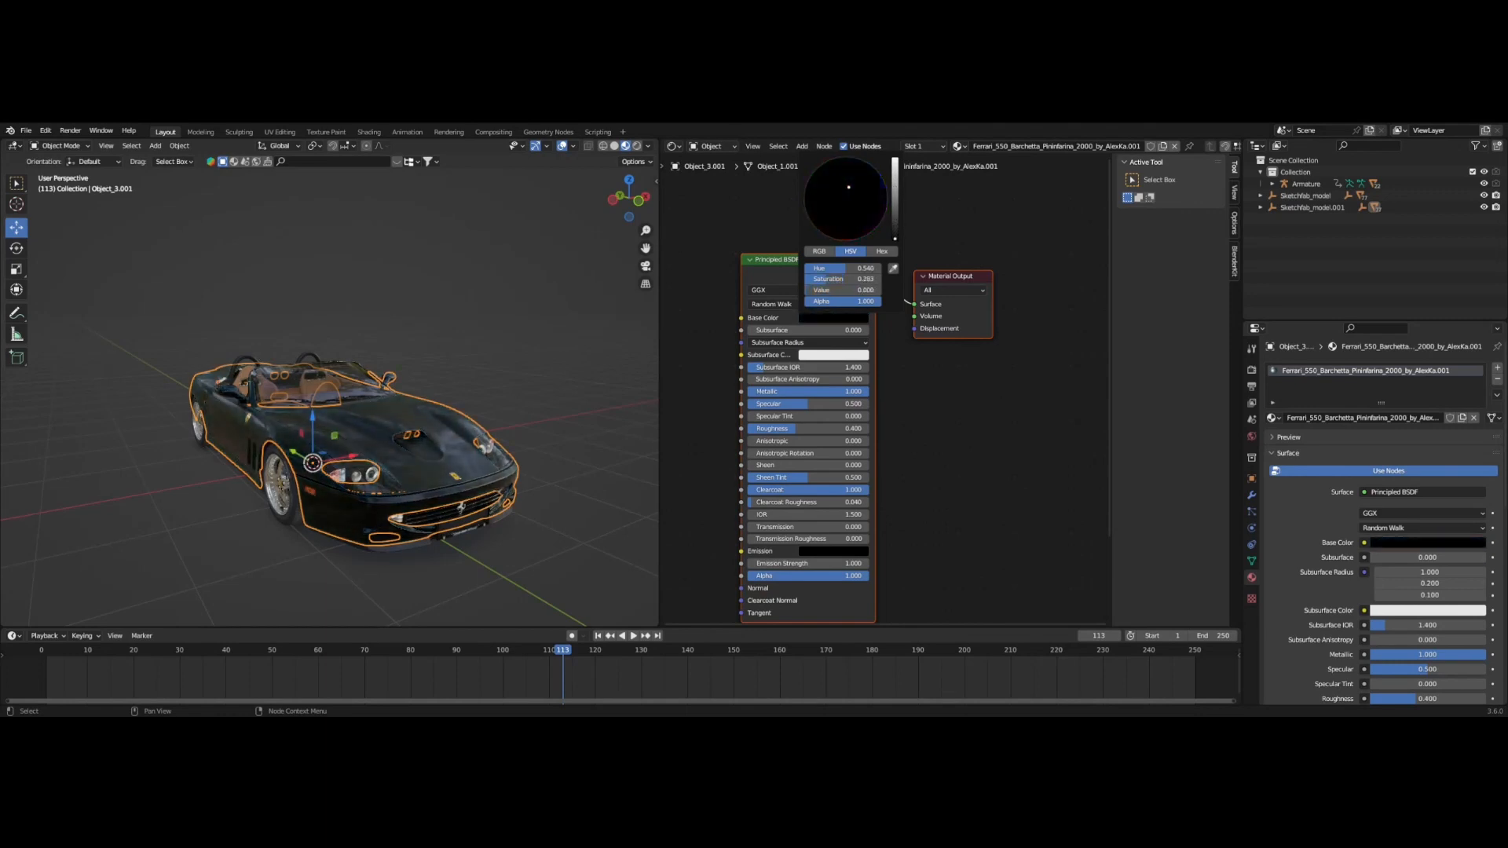
pyautogui.click(501, 388)
pyautogui.moveTo(501, 389)
pyautogui.mouseDown(button='middle')
pyautogui.moveTo(584, 388)
pyautogui.moveTo(510, 399)
pyautogui.mouseUp(button='middle')
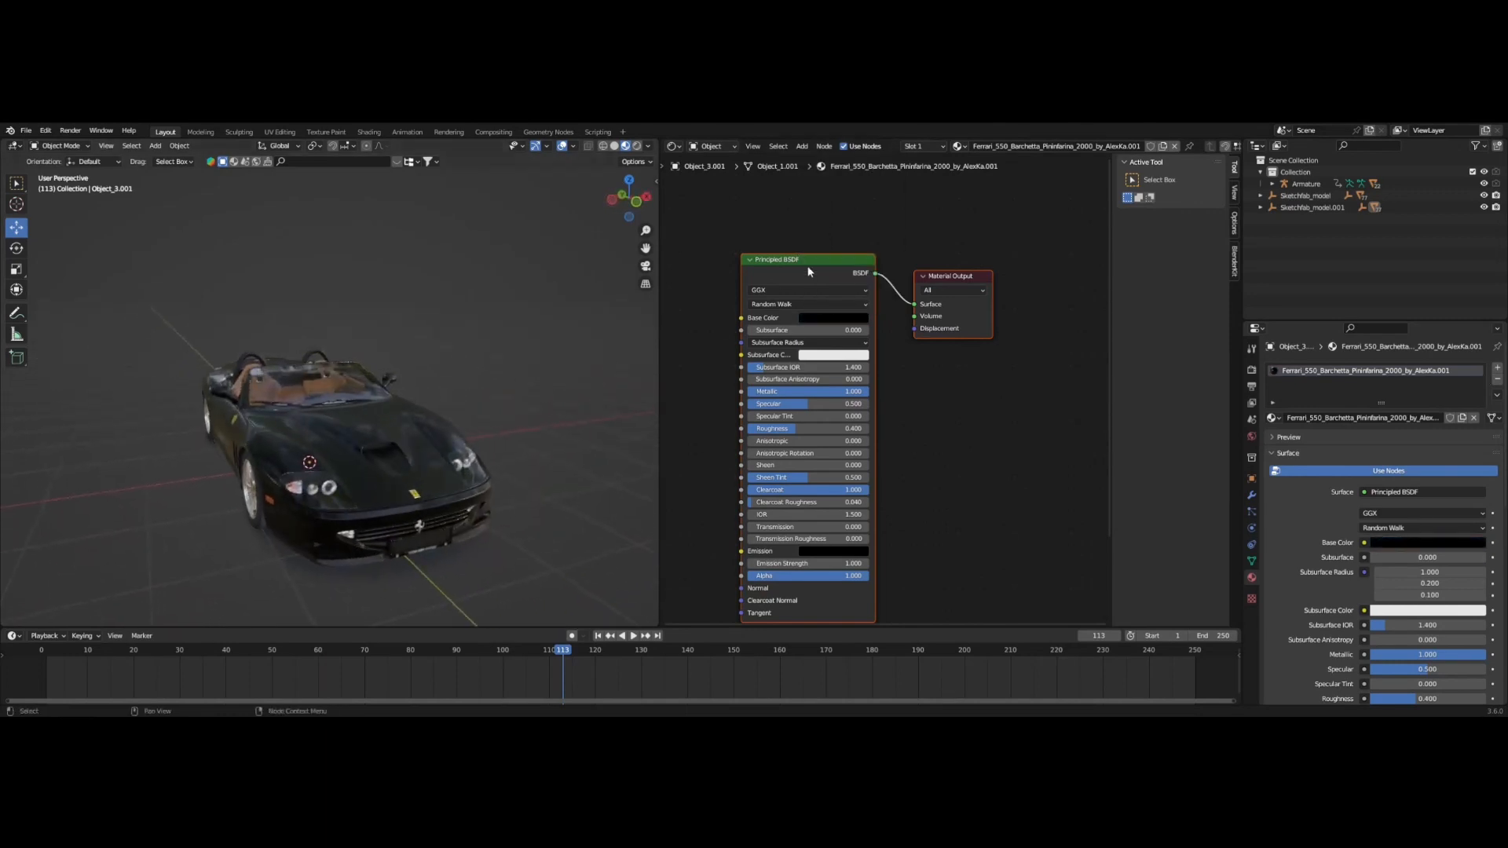
# Close the Shader Editor by joining its area into the 3D viewport.
pyautogui.moveTo(822, 263); pyautogui.dragTo(851, 261)
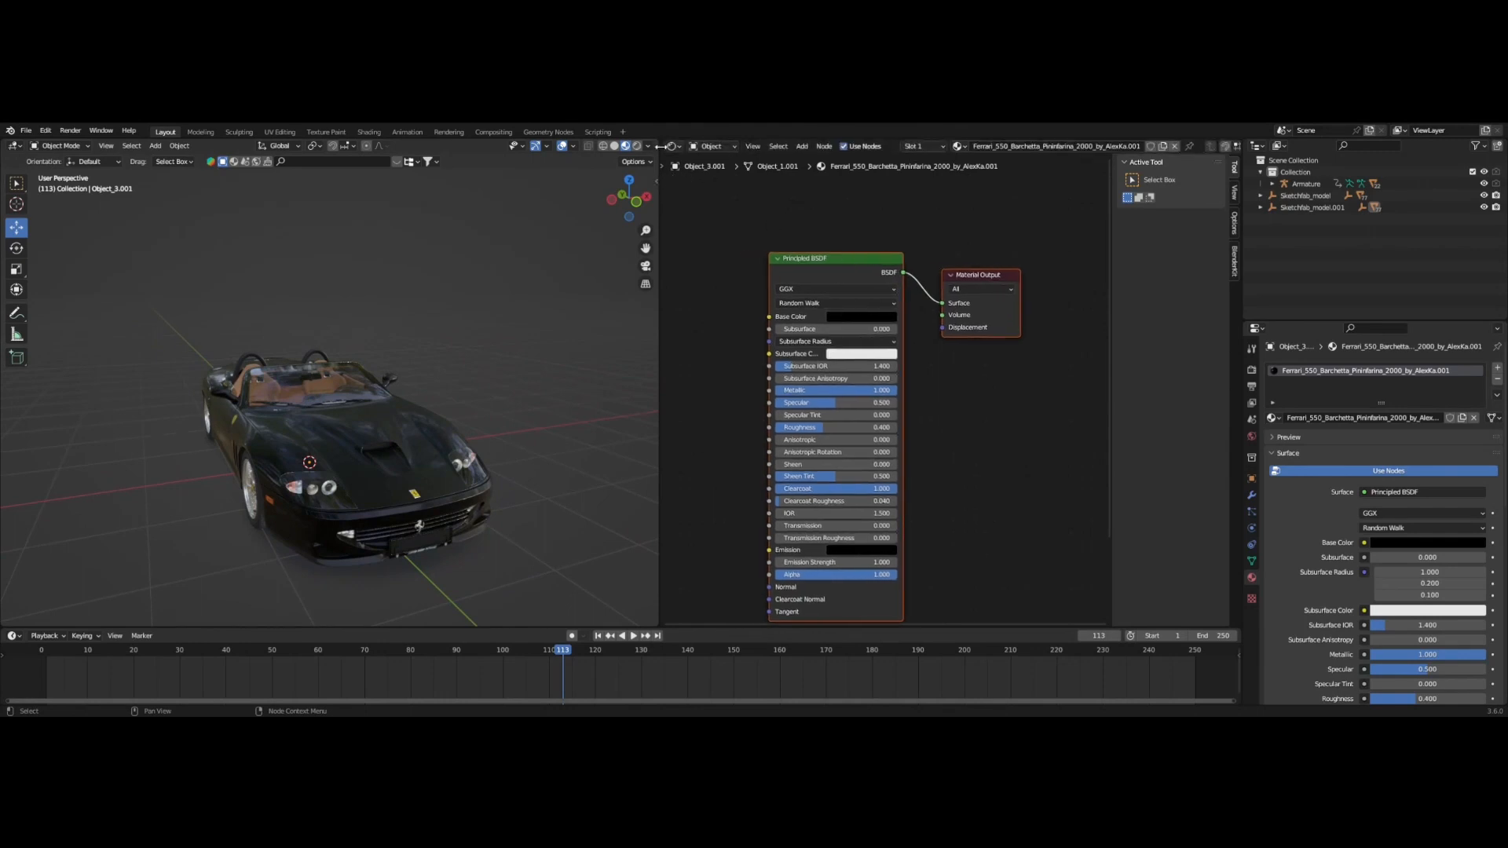
pyautogui.rightClick(661, 146)
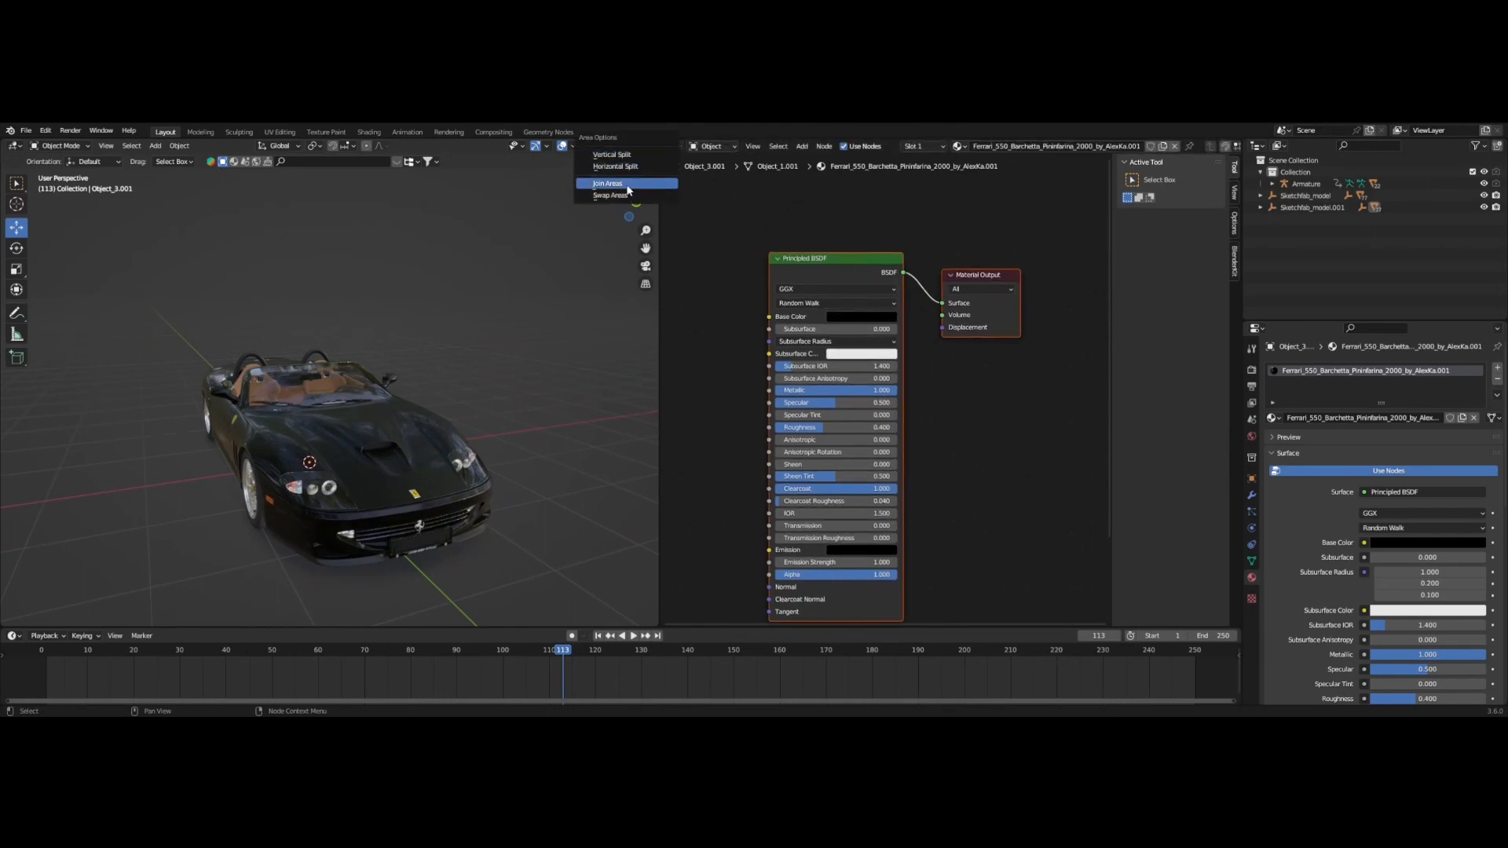
pyautogui.click(628, 184)
pyautogui.click(751, 195)
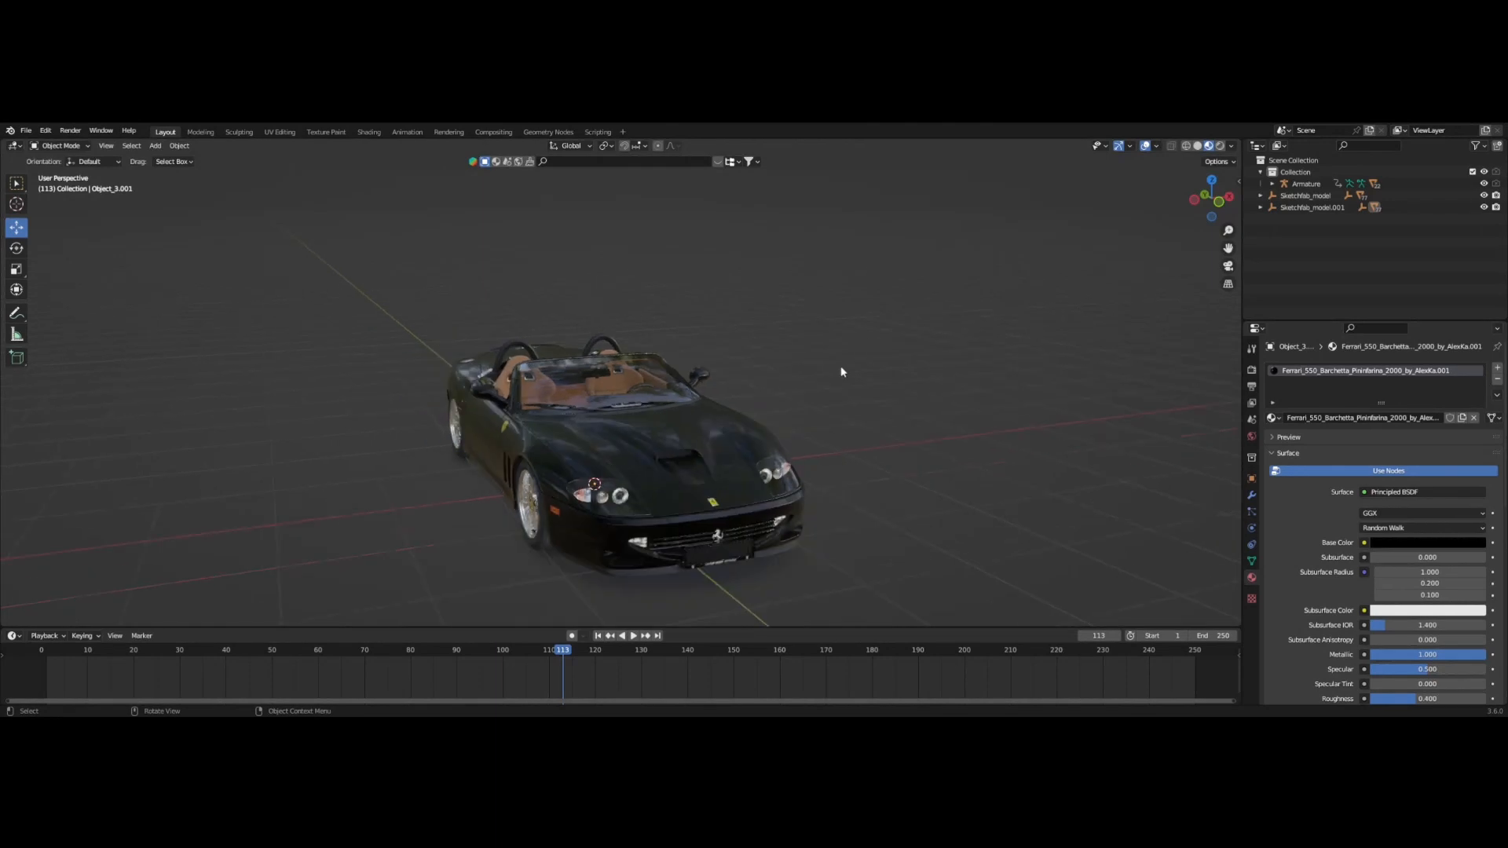
pyautogui.moveTo(841, 371)
pyautogui.mouseDown(button='middle')
pyautogui.moveTo(818, 374)
pyautogui.moveTo(895, 365)
pyautogui.moveTo(804, 367)
pyautogui.moveTo(931, 366)
pyautogui.moveTo(855, 358)
pyautogui.mouseUp(button='middle')
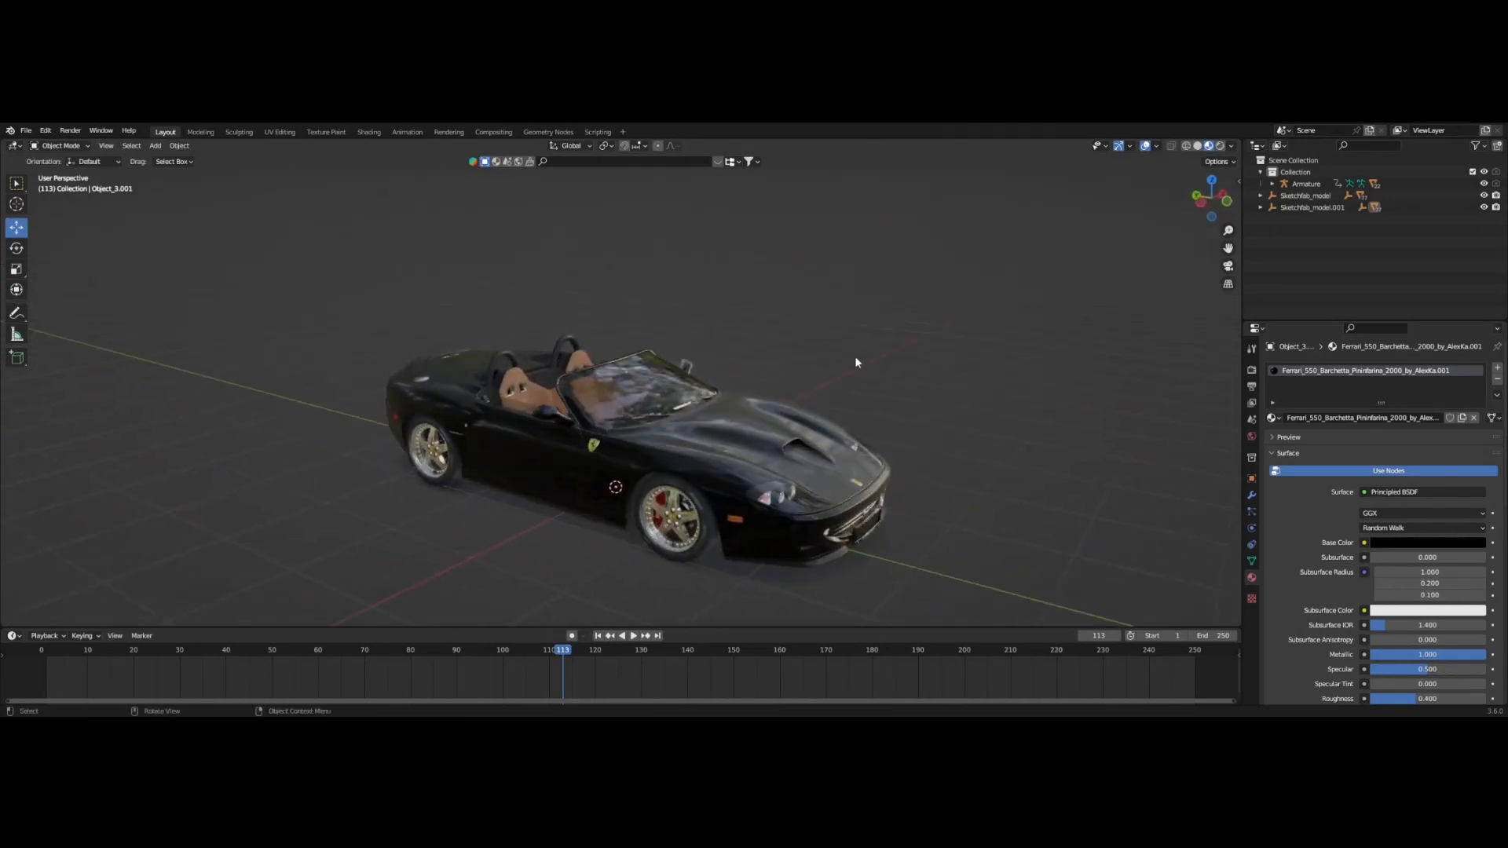
# Open the FBX (.fbx) file import.
pyautogui.rightClick(869, 357)
pyautogui.click(26, 131)
pyautogui.moveTo(61, 302)
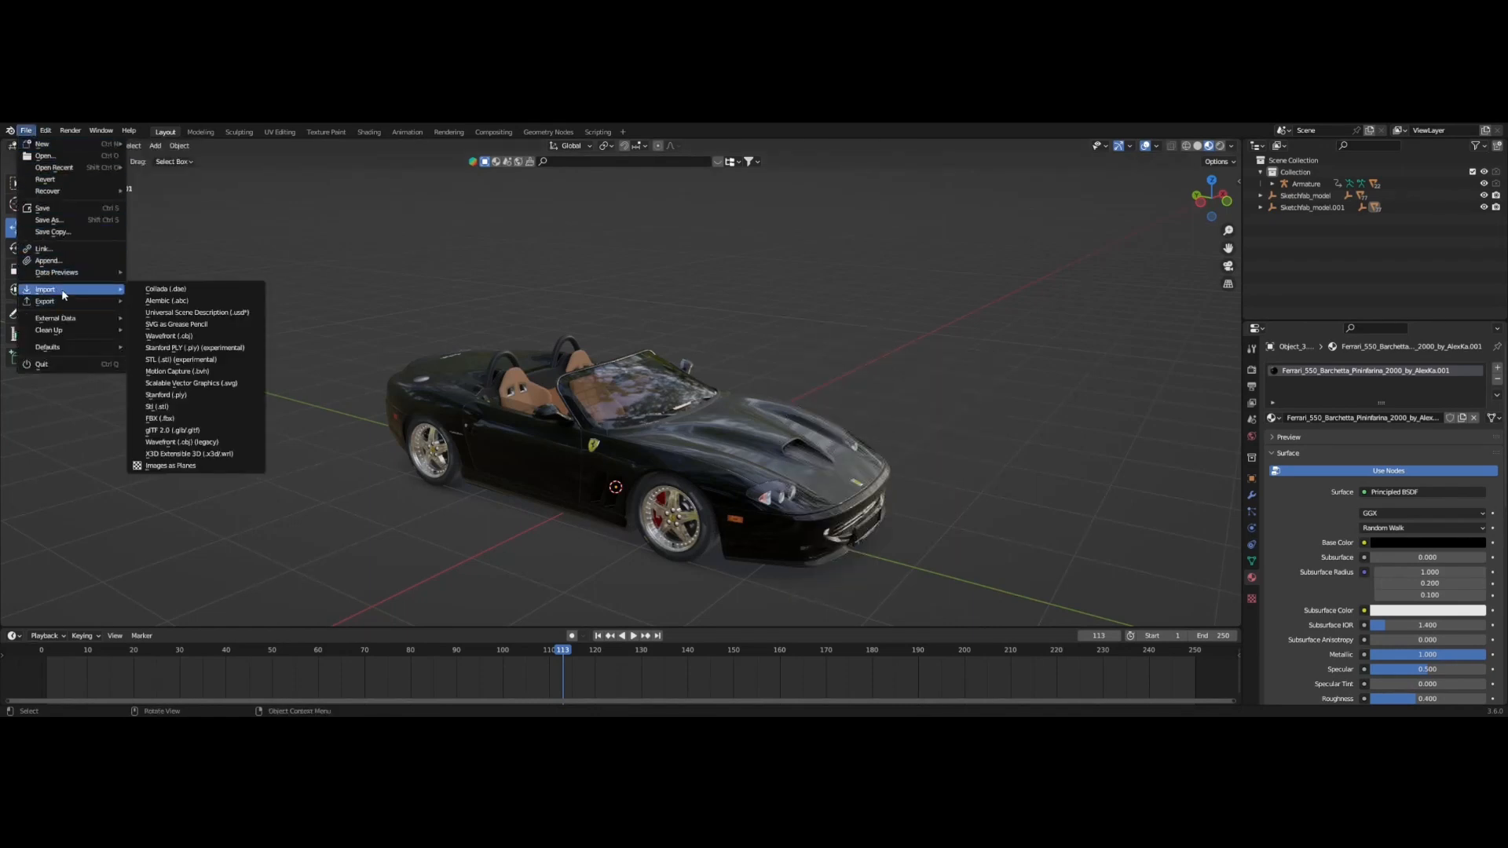
pyautogui.click(183, 419)
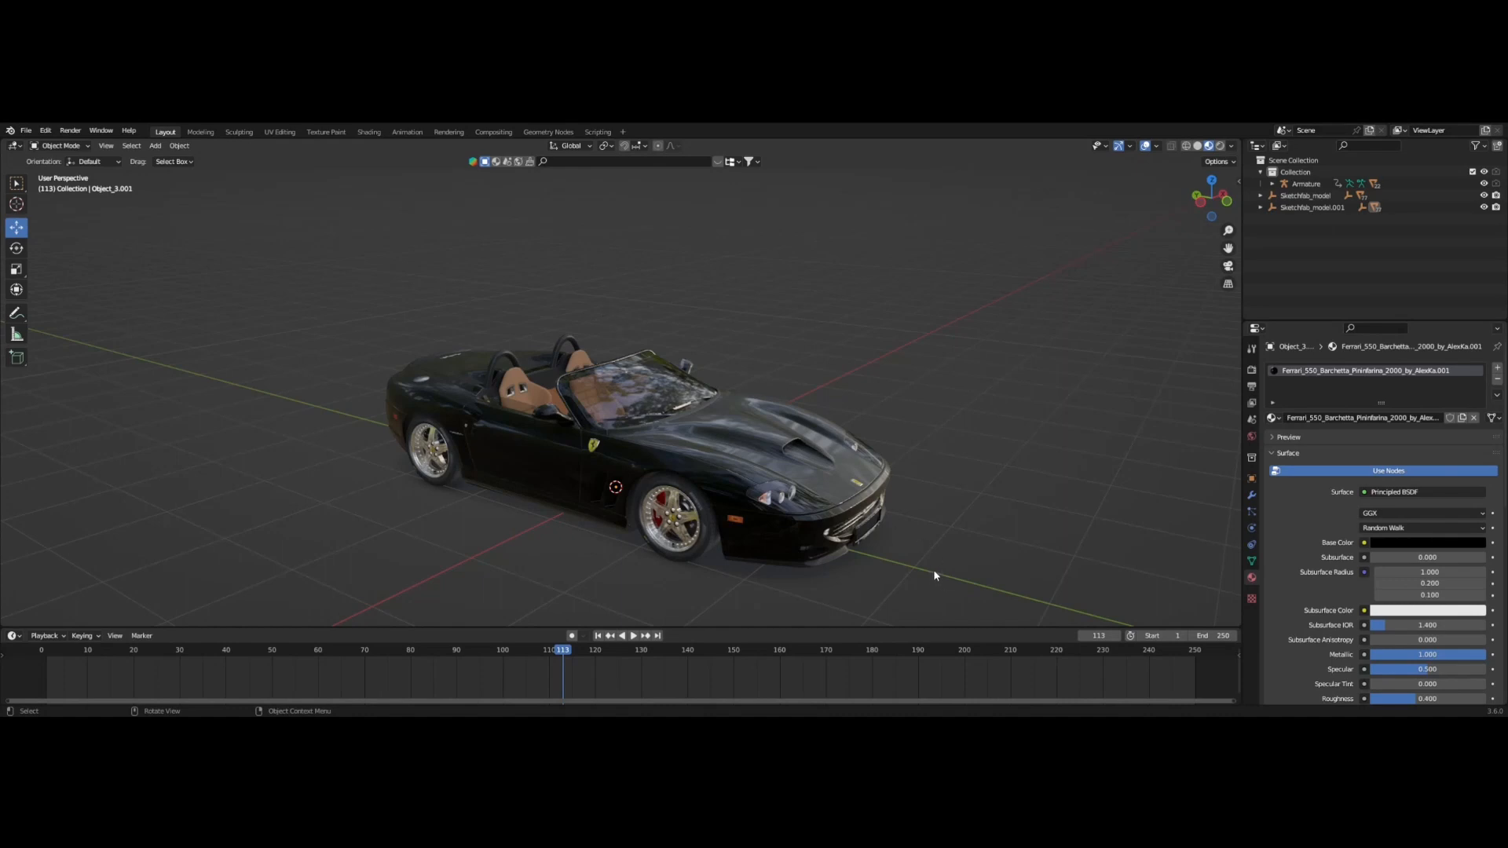
# Paste the copied driving character's armature, camera and light into the car scene and go to frame 1.
pyautogui.hotkey('ctrl', 'v')
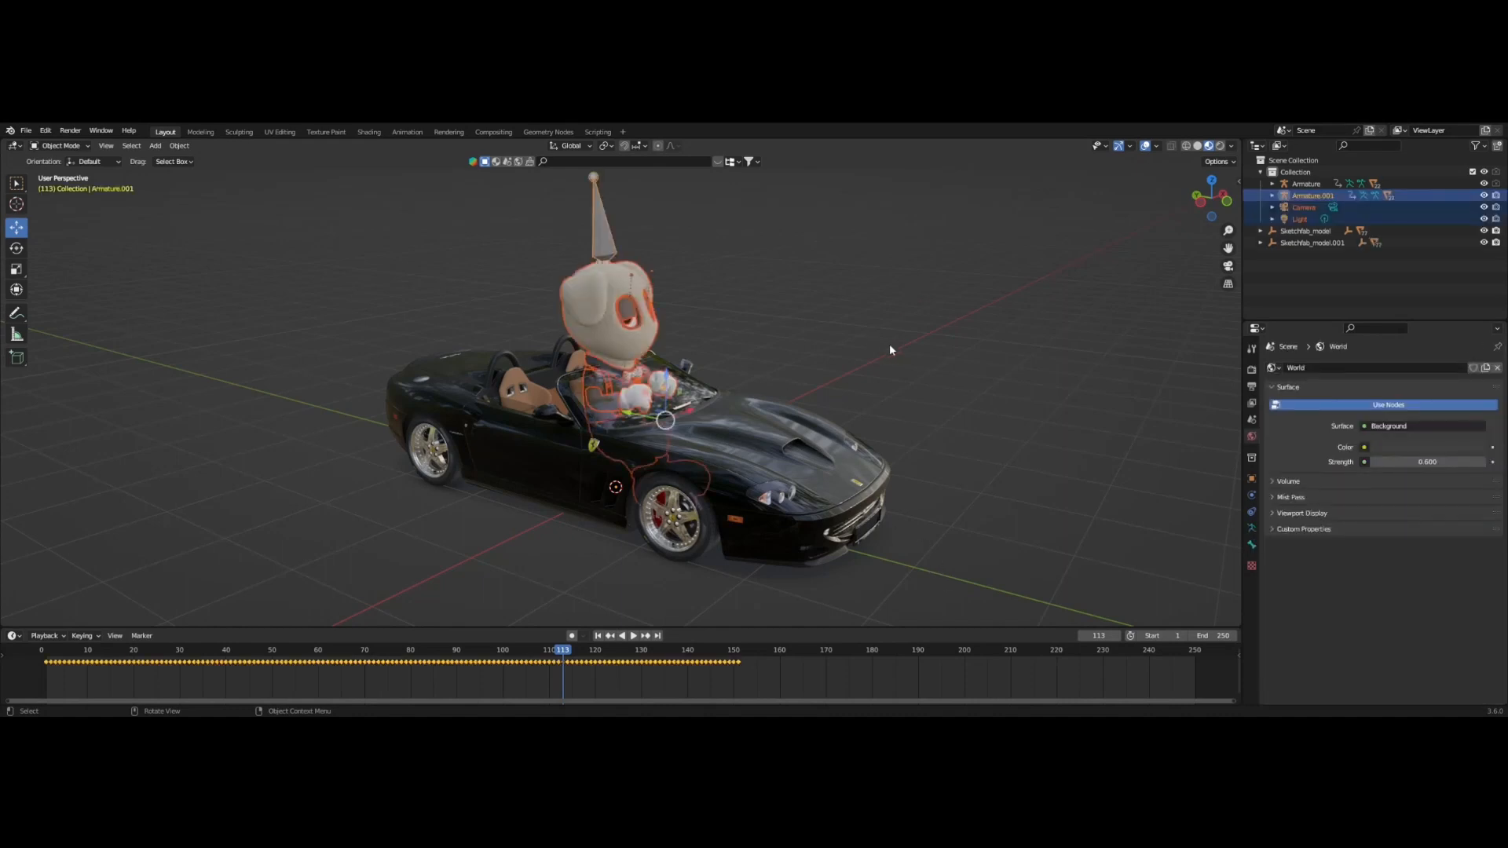
pyautogui.moveTo(890, 349); pyautogui.dragTo(943, 350, button='middle')
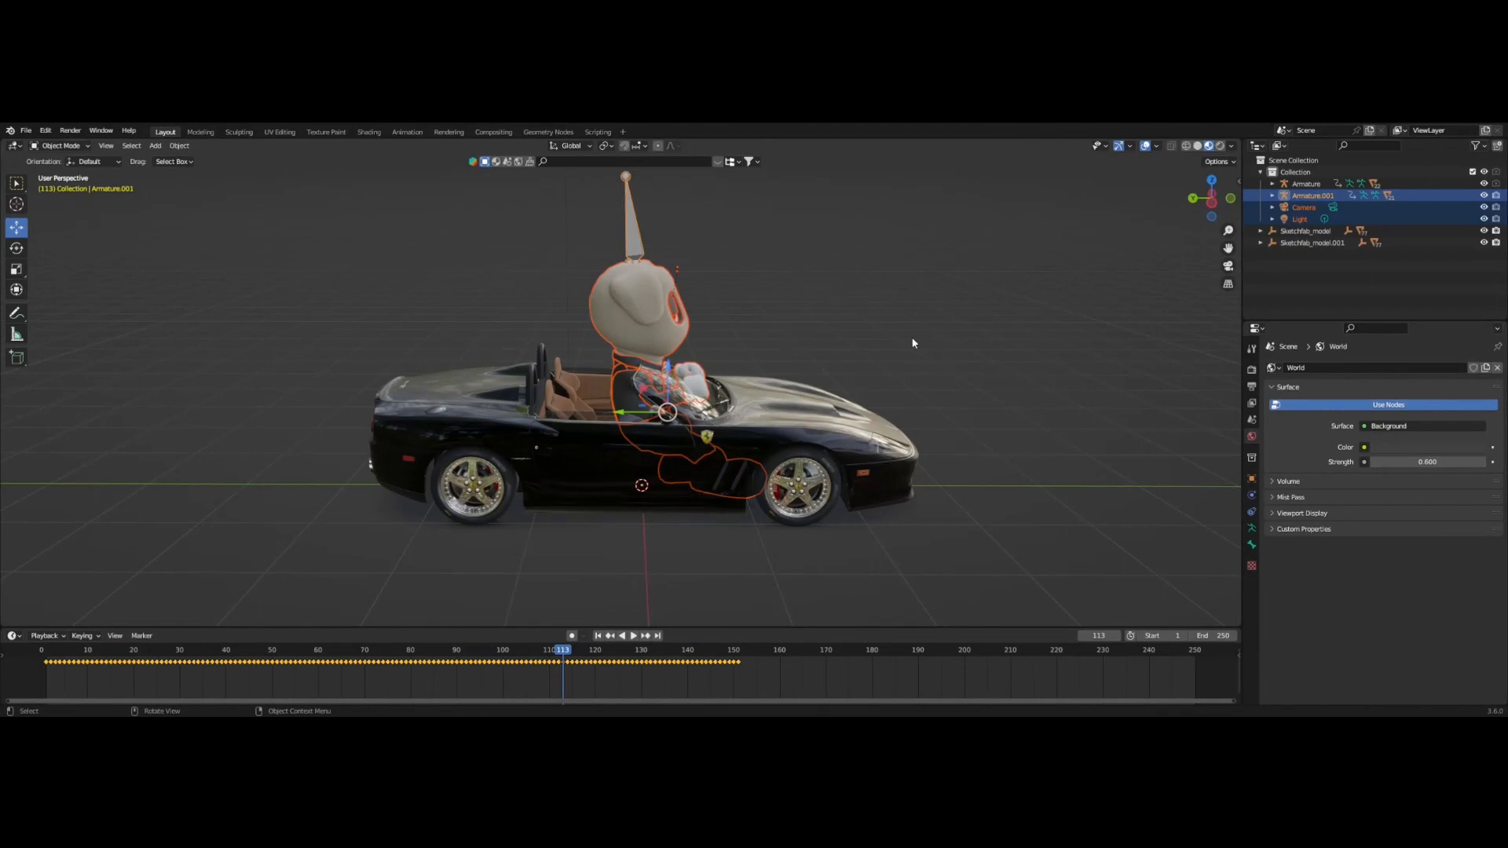
pyautogui.moveTo(185, 654); pyautogui.dragTo(45, 653)
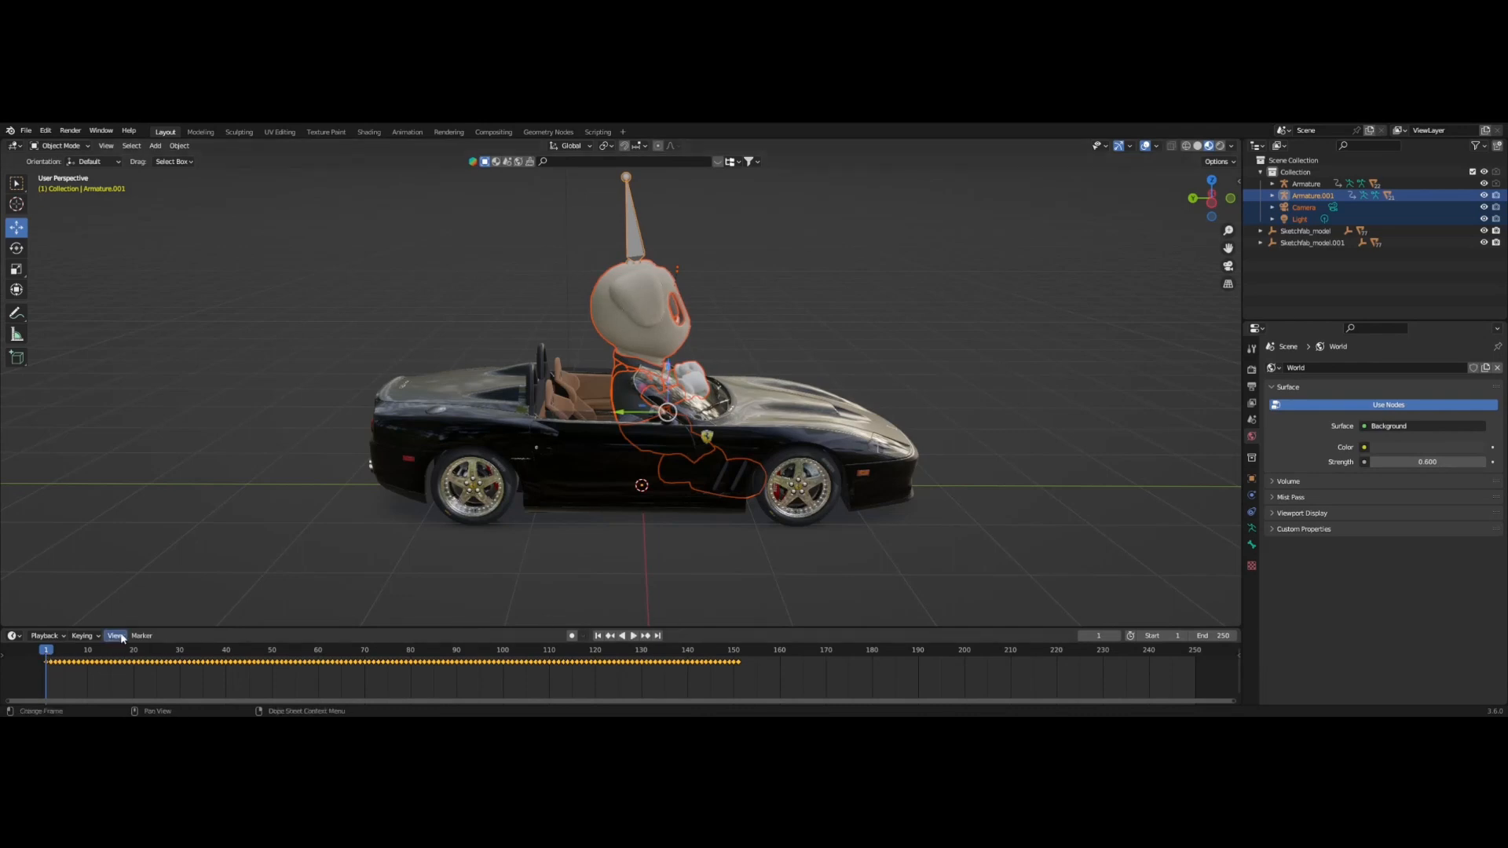
# Make the timeline area taller and select only the driving character's armature.
pyautogui.moveTo(157, 627); pyautogui.dragTo(171, 548)
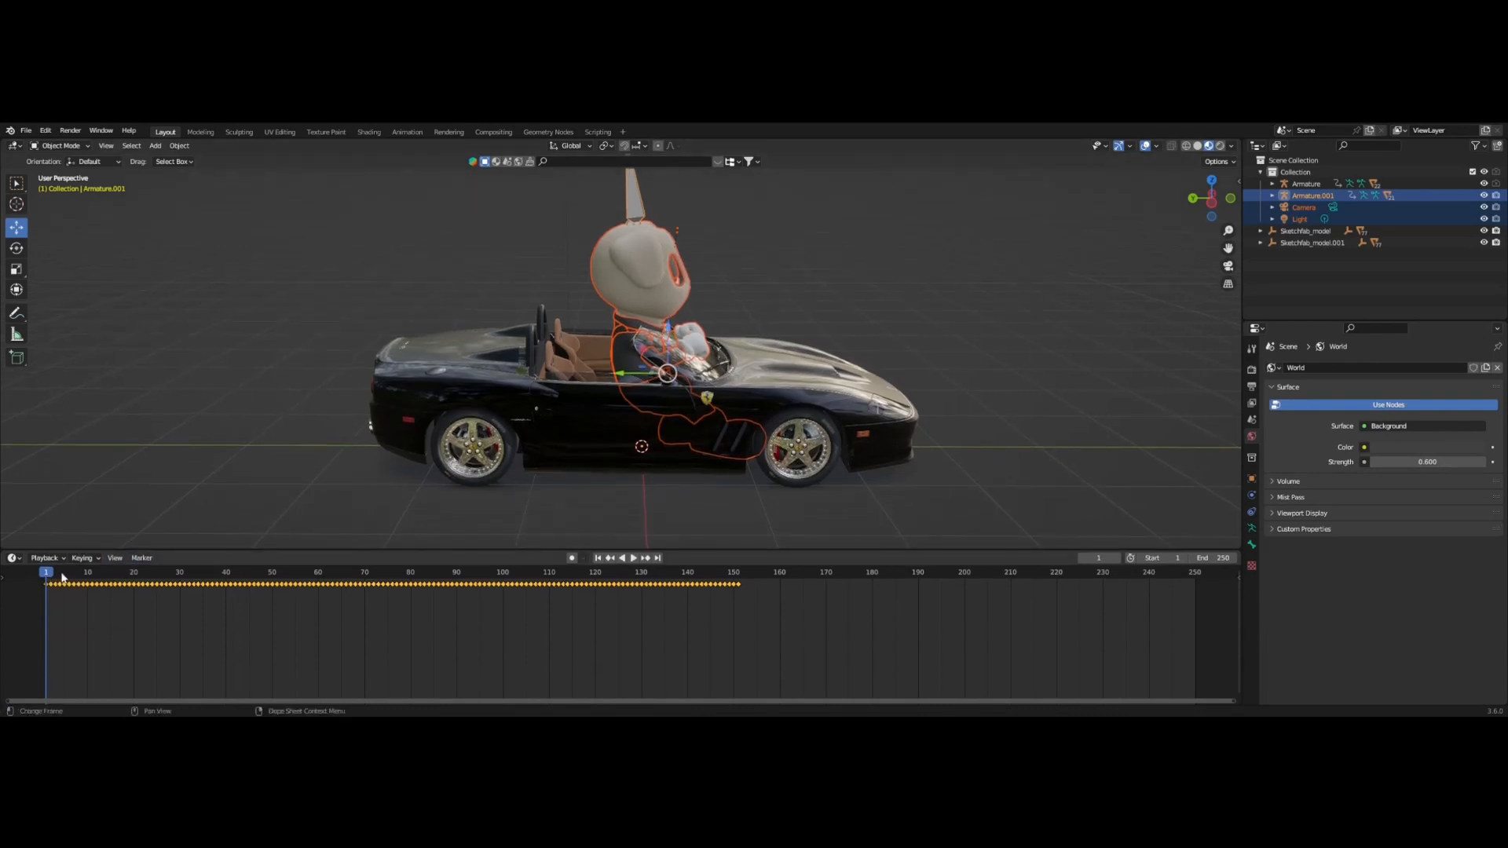
pyautogui.click(752, 206)
pyautogui.click(632, 211)
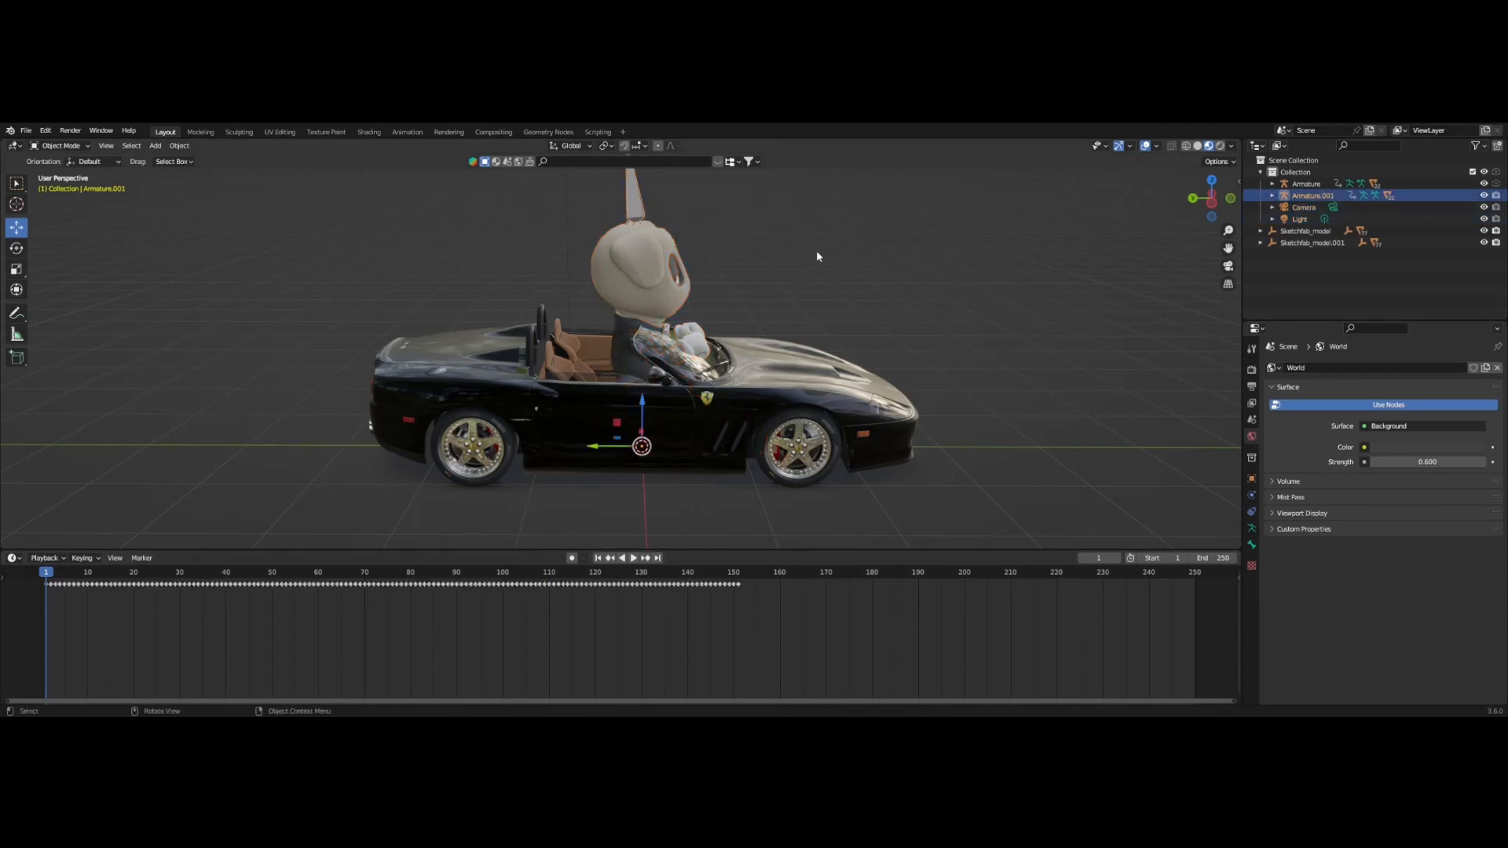
pyautogui.click(817, 256)
pyautogui.click(633, 208)
pyautogui.moveTo(691, 220); pyautogui.dragTo(616, 225, button='middle')
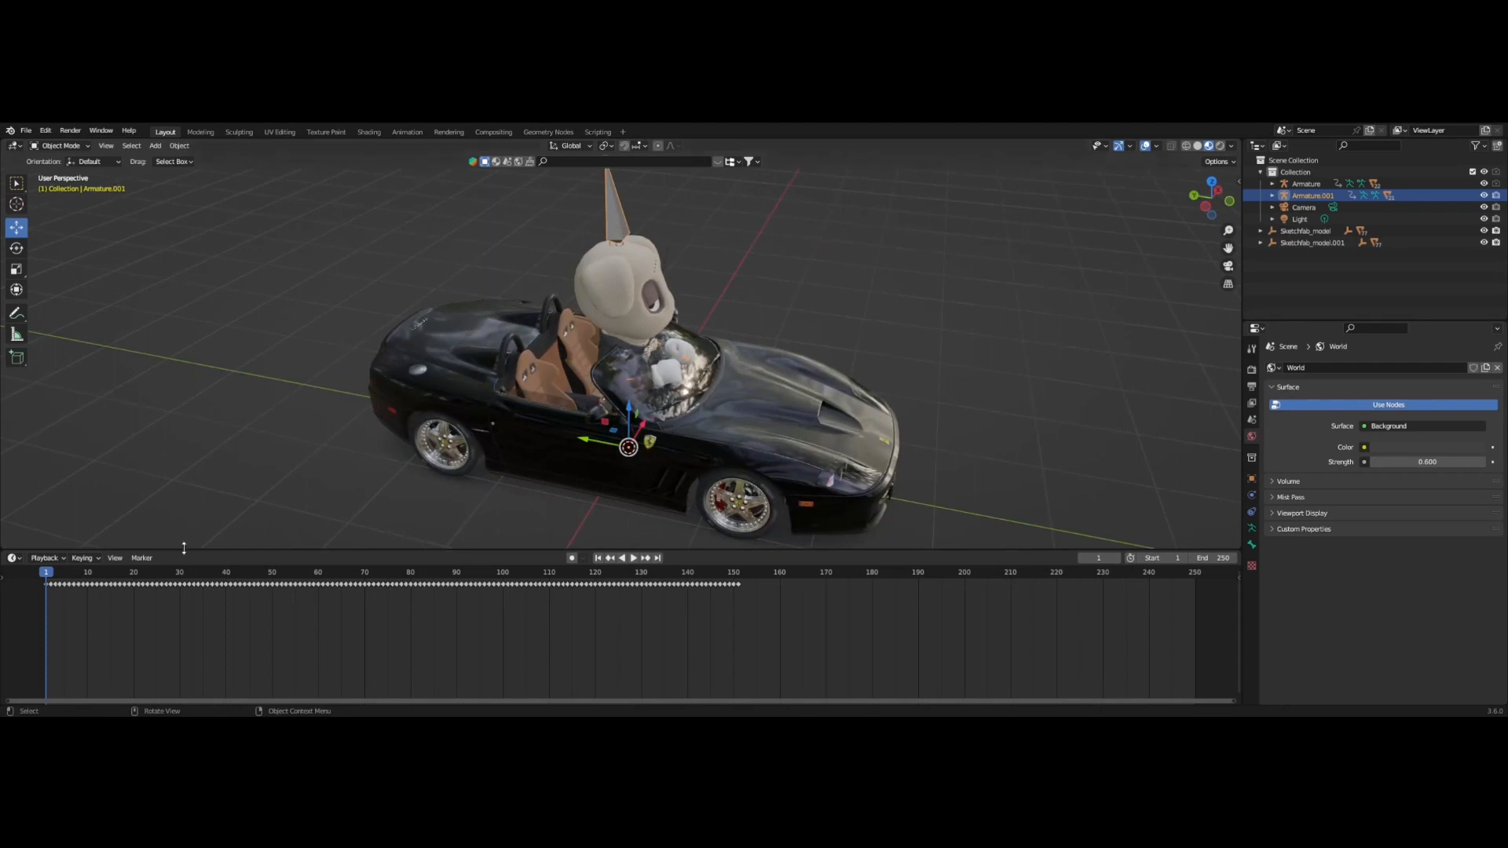
# Switch the timeline area to the Nonlinear Animation editor and push the driving character's action down into an NLA strip.
pyautogui.click(13, 558)
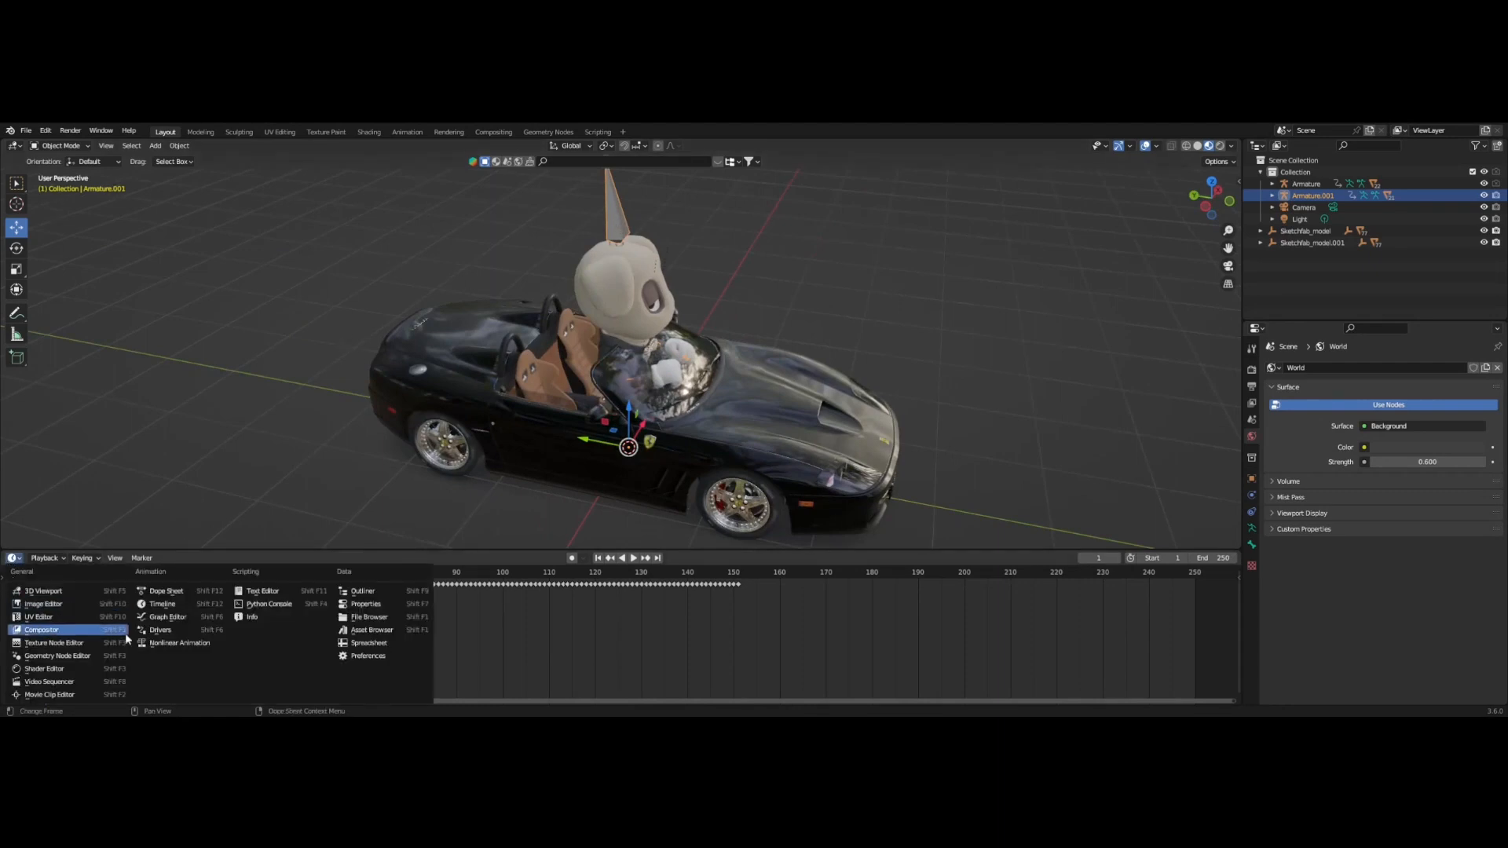
pyautogui.click(15, 560)
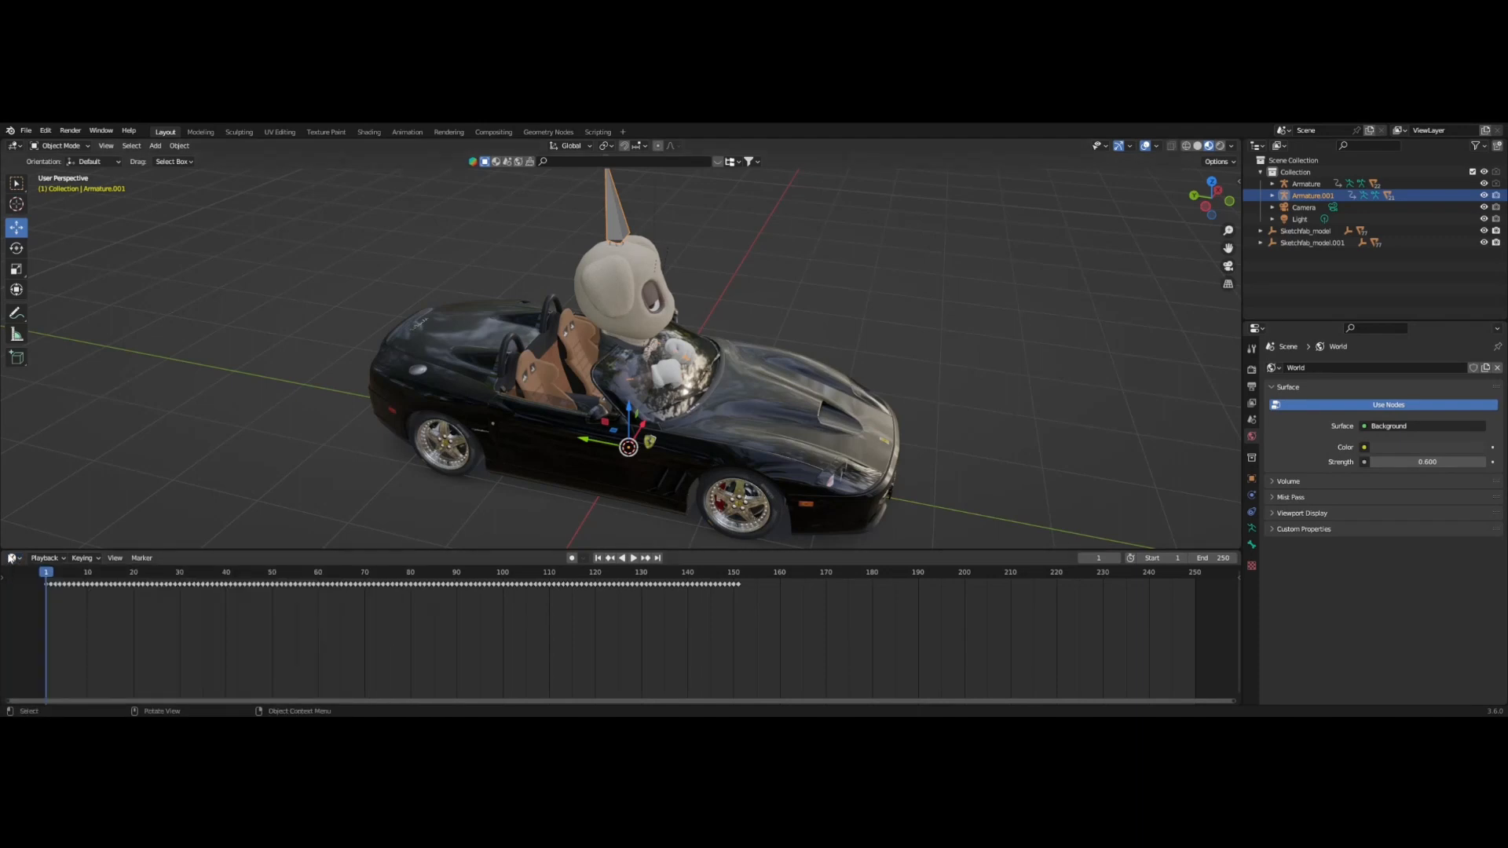
pyautogui.click(17, 559)
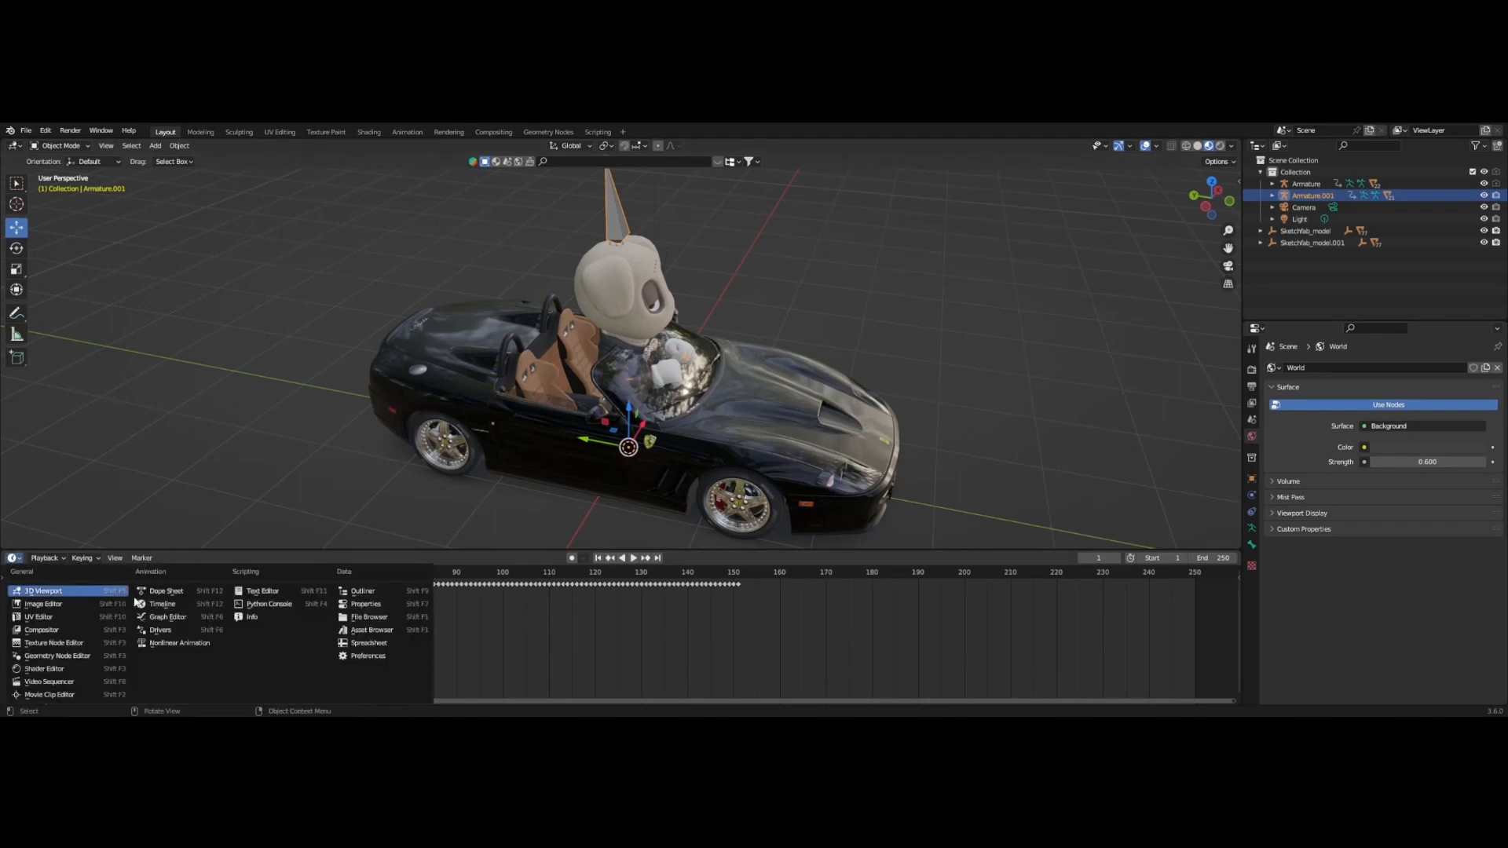
pyautogui.click(172, 644)
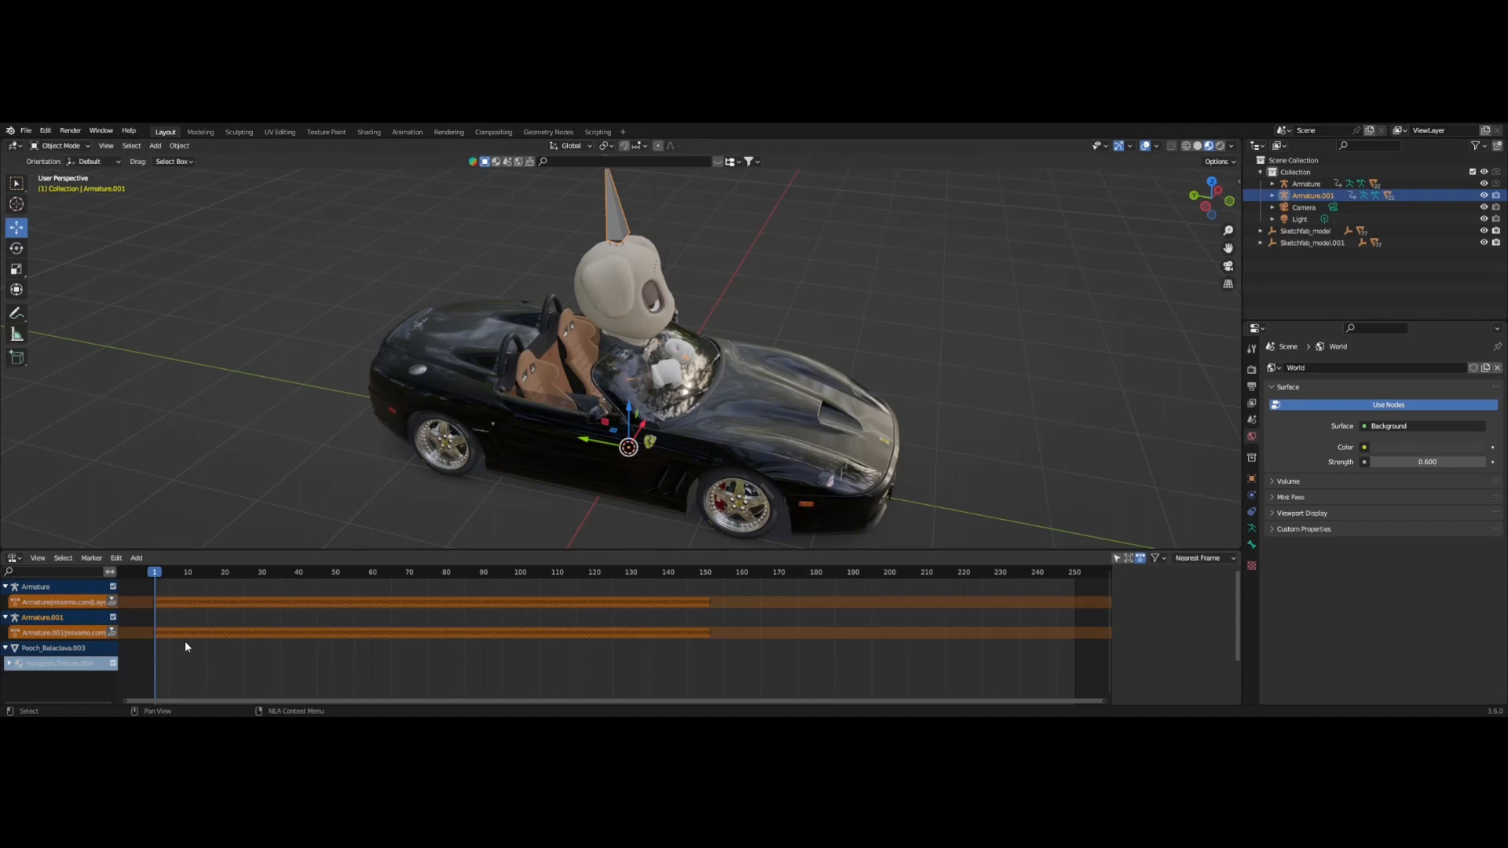
pyautogui.click(113, 633)
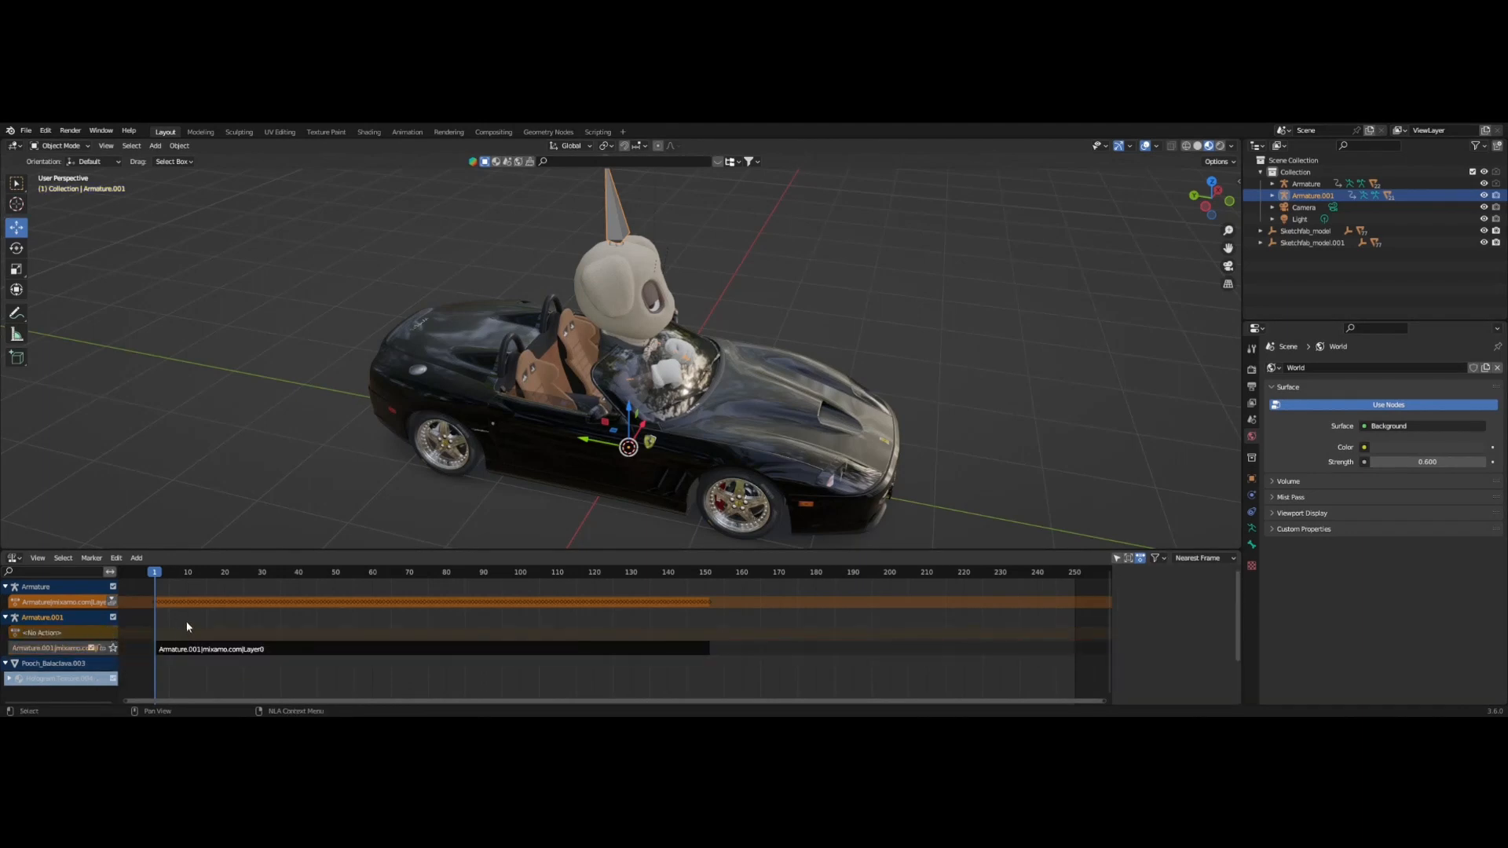
# Enlarge the Nonlinear Animation area and set the Repeat value of the driving character's strip to 2.1.
pyautogui.click(182, 649)
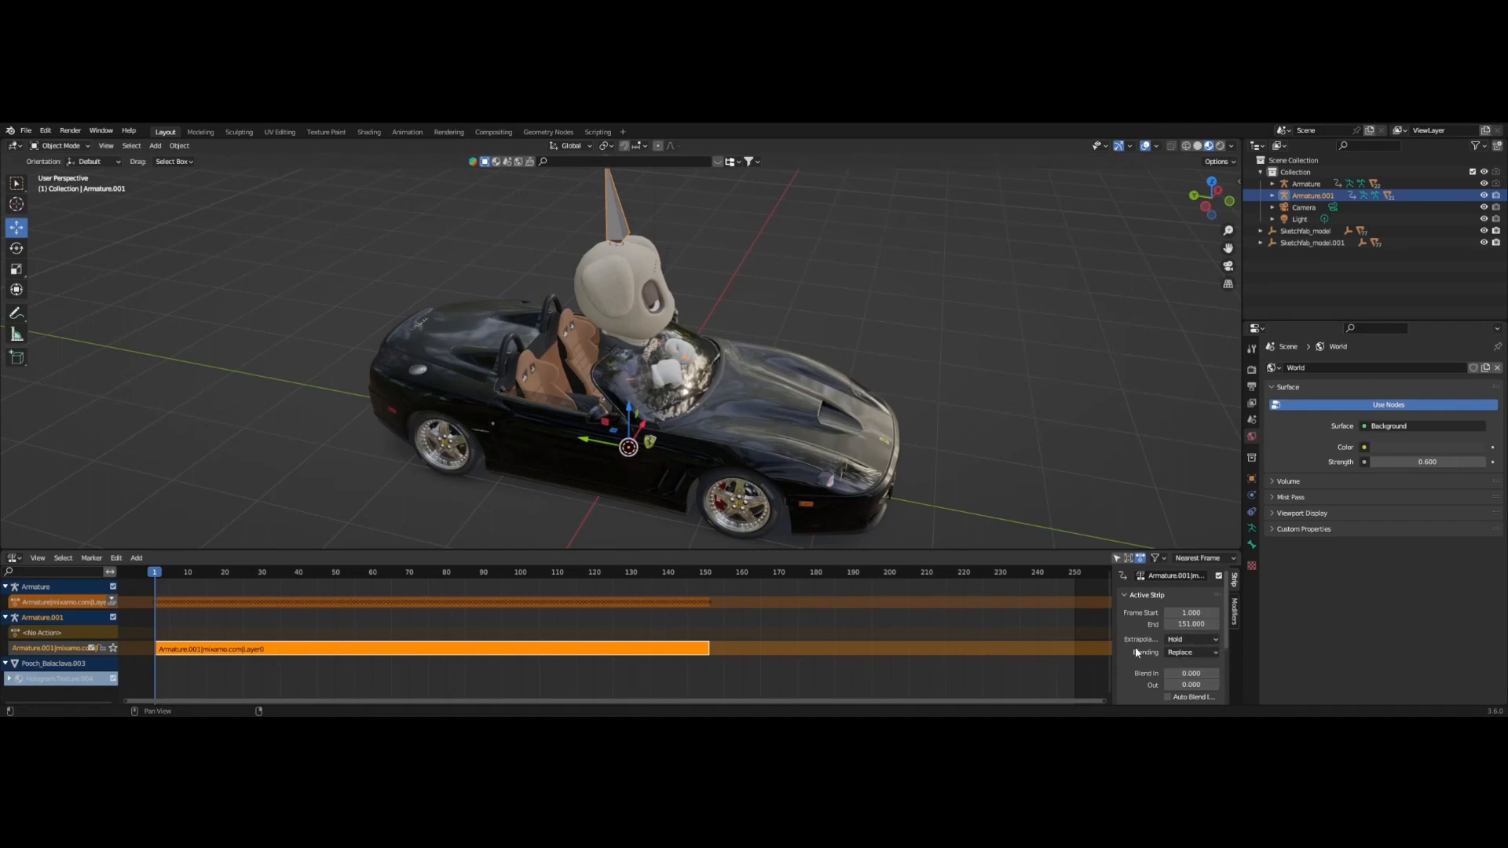
pyautogui.moveTo(1095, 547); pyautogui.dragTo(1094, 466)
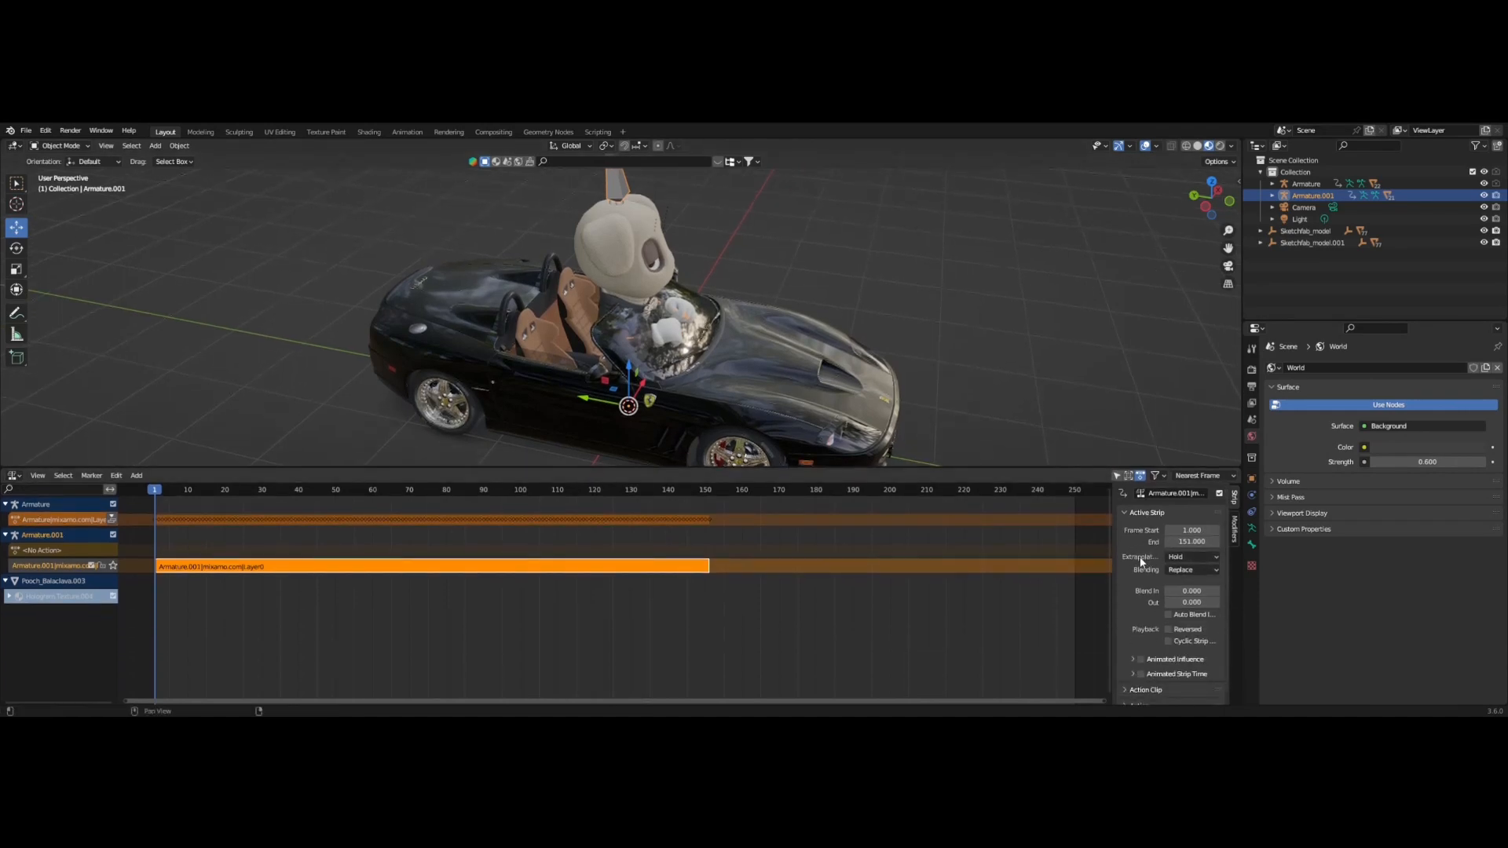
pyautogui.scroll(-1, 1141, 561)
pyautogui.scroll(-4, 1122, 673)
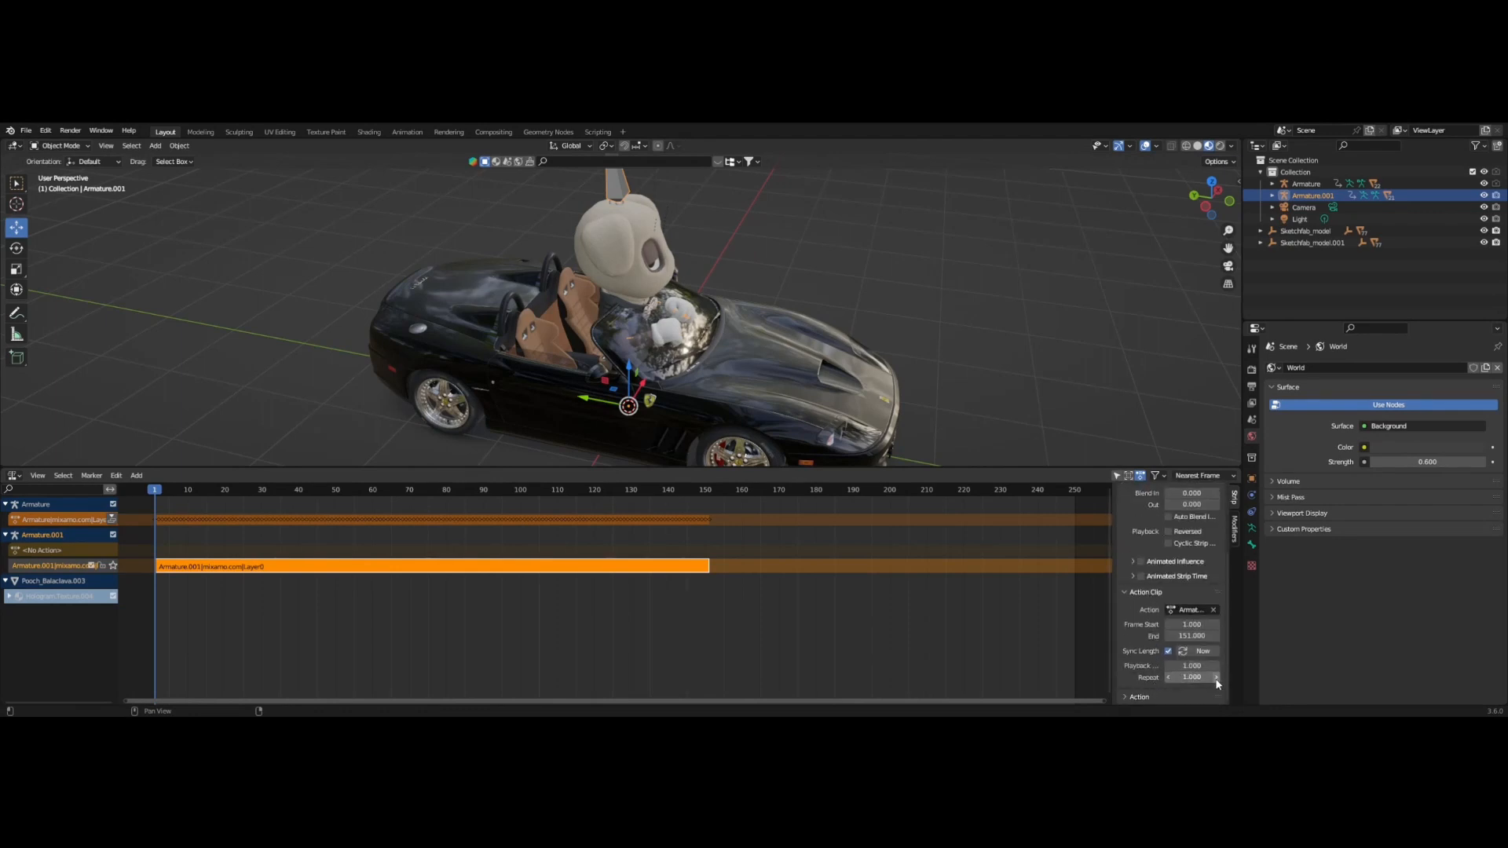
pyautogui.click(1217, 679)
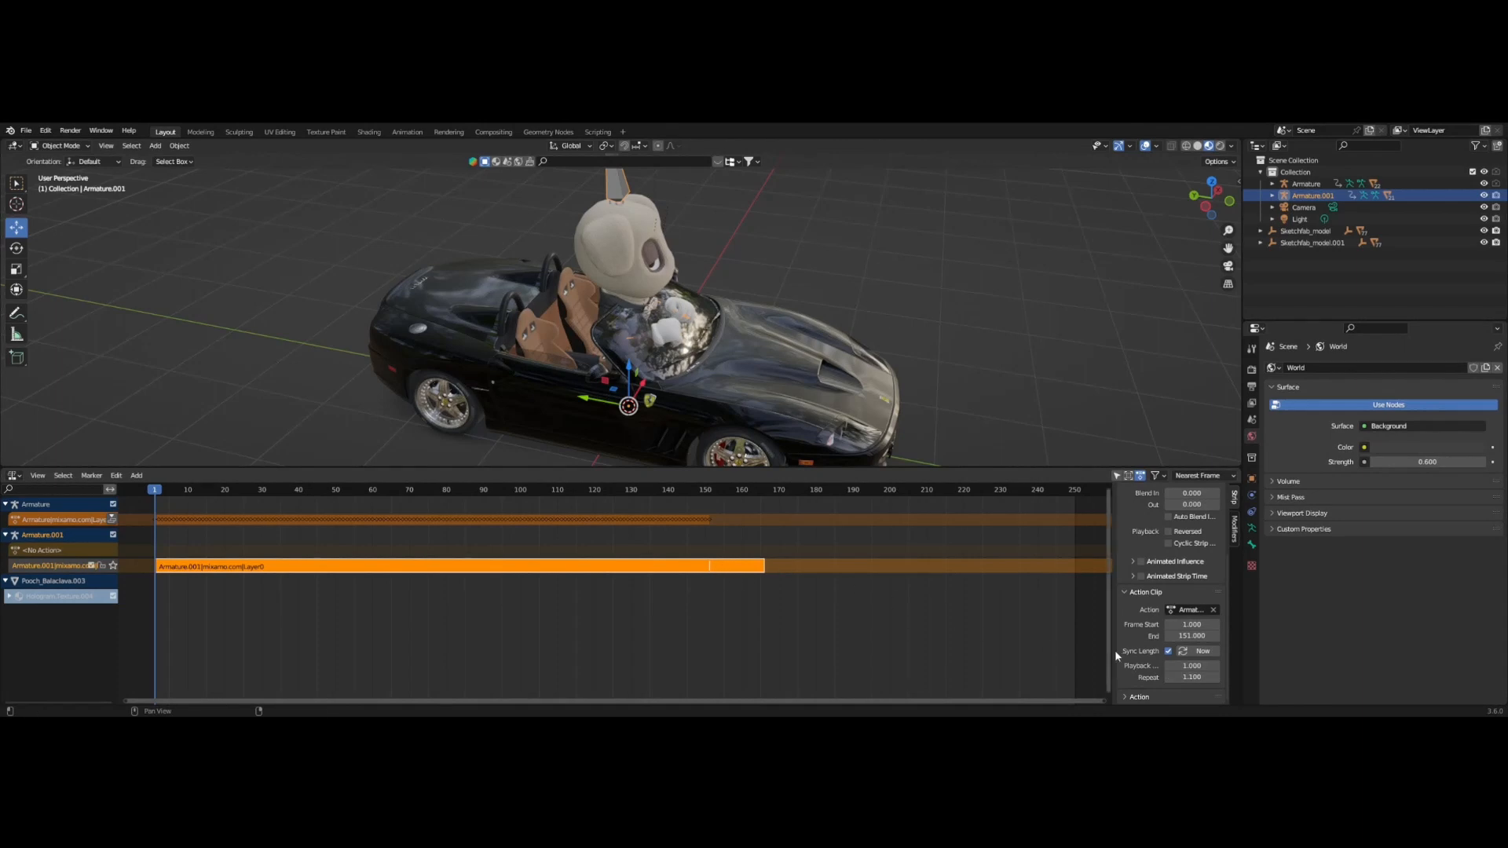
pyautogui.click(1216, 678)
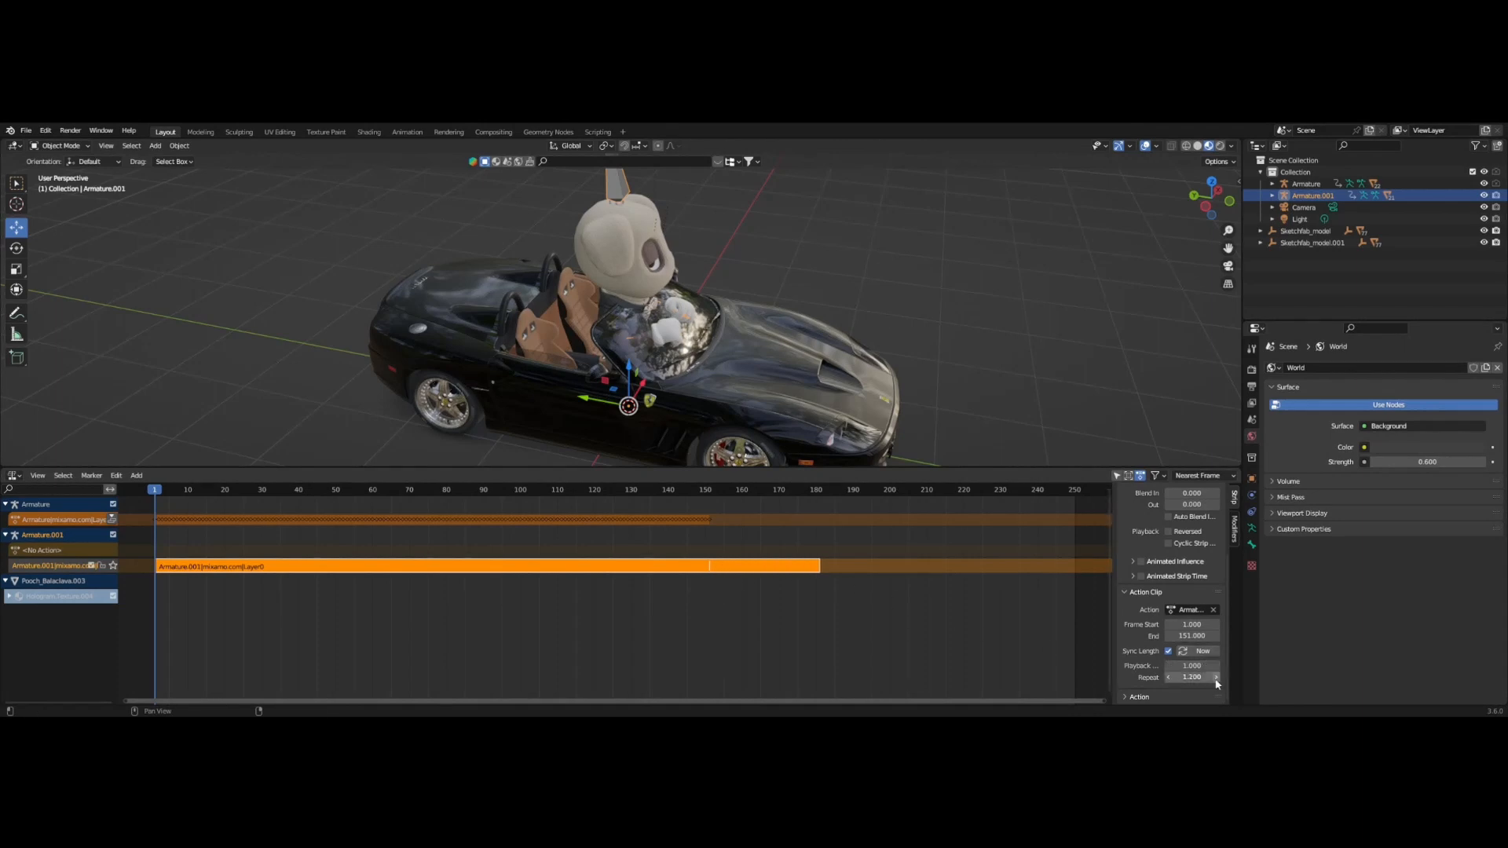
pyautogui.click(1216, 678)
pyautogui.click(1215, 677)
pyautogui.click(1215, 678)
pyautogui.click(1216, 678)
pyautogui.click(1216, 678)
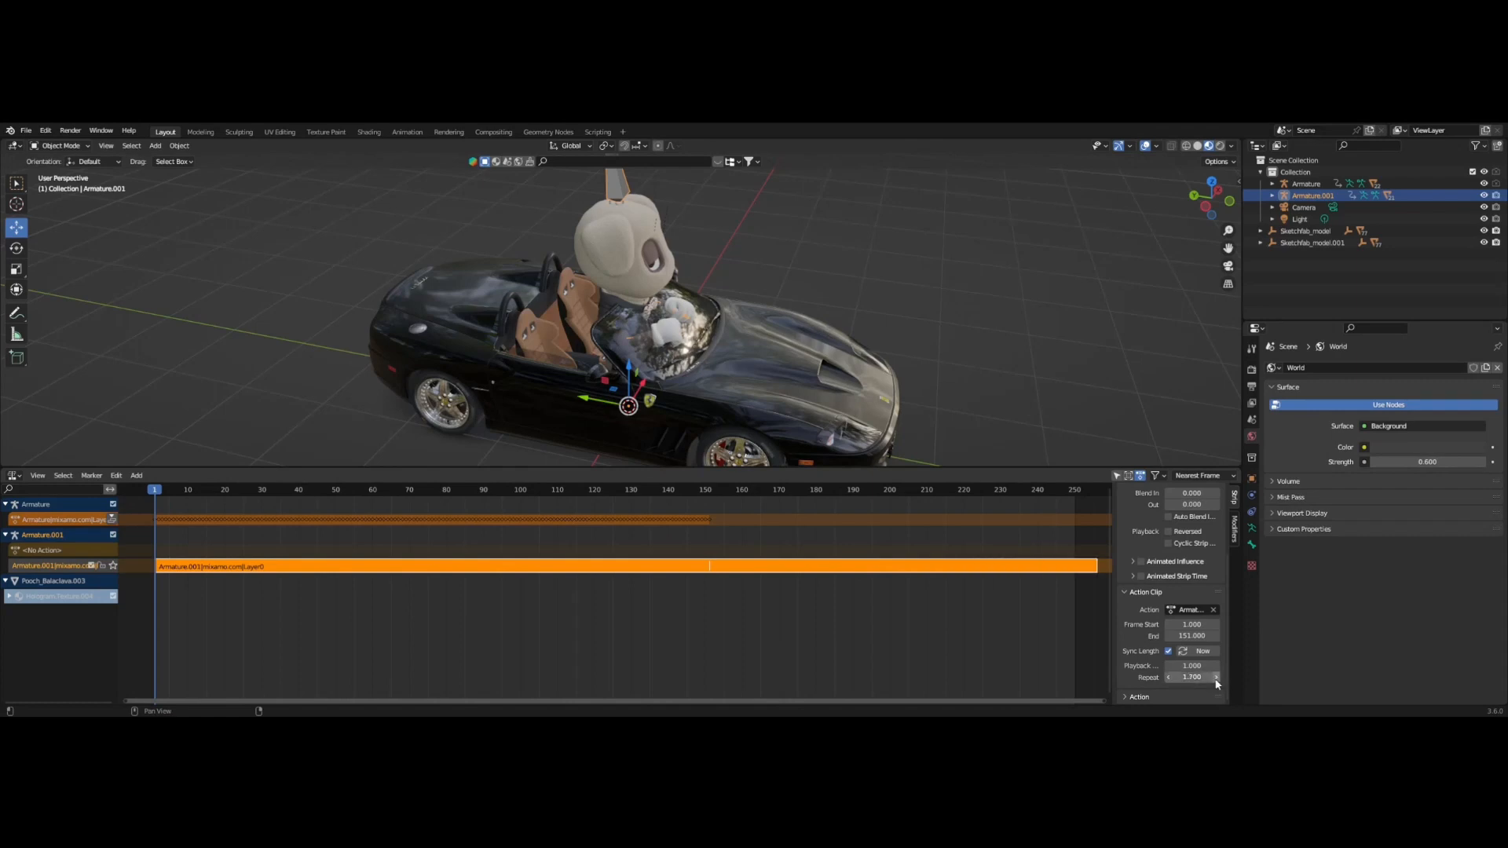
pyautogui.moveTo(520, 700); pyautogui.dragTo(565, 700)
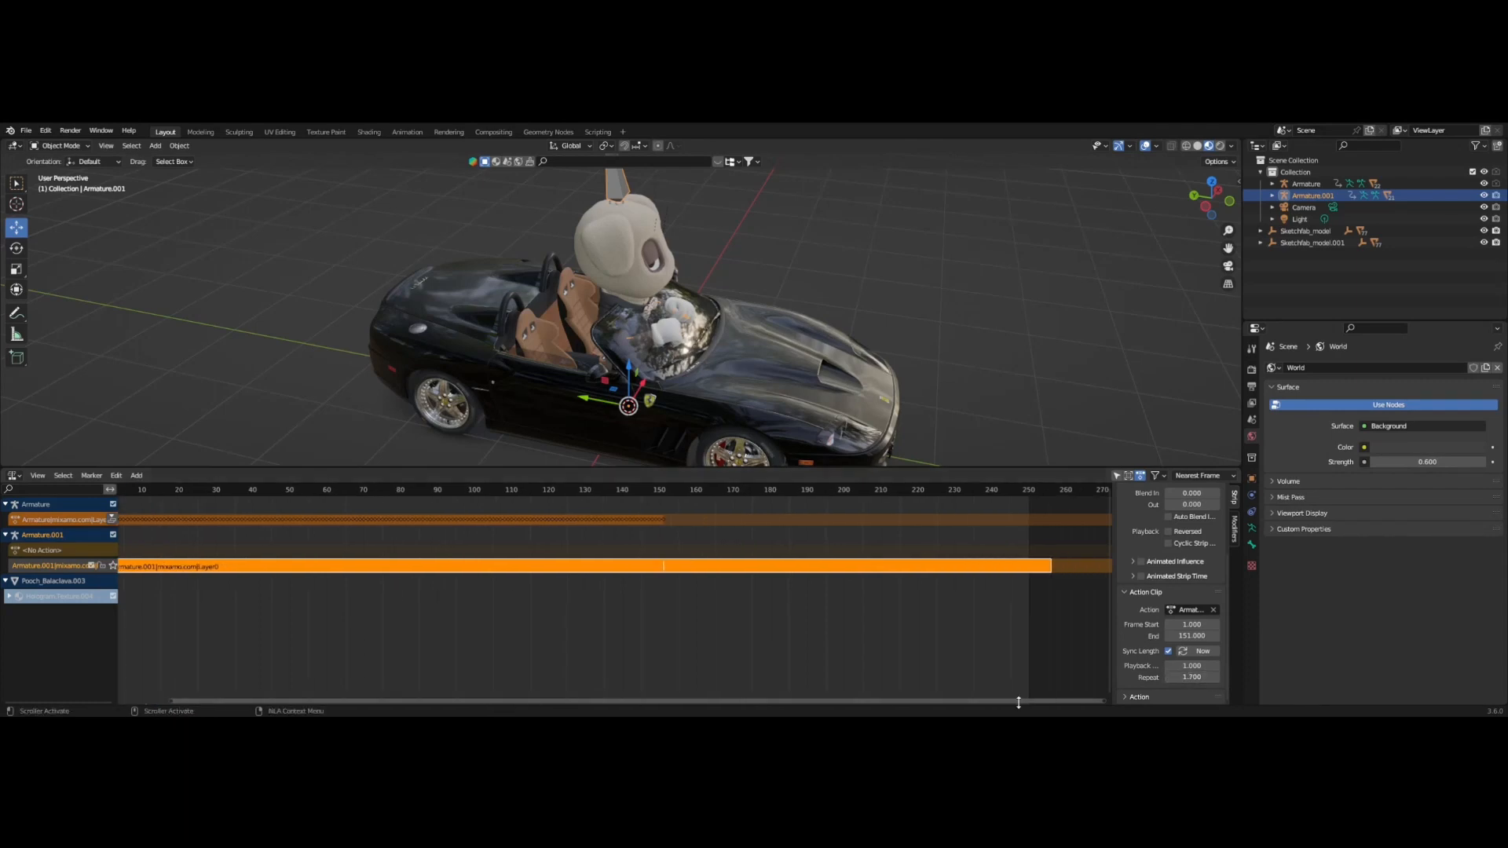
pyautogui.click(1216, 678)
pyautogui.moveTo(818, 699); pyautogui.dragTo(885, 700)
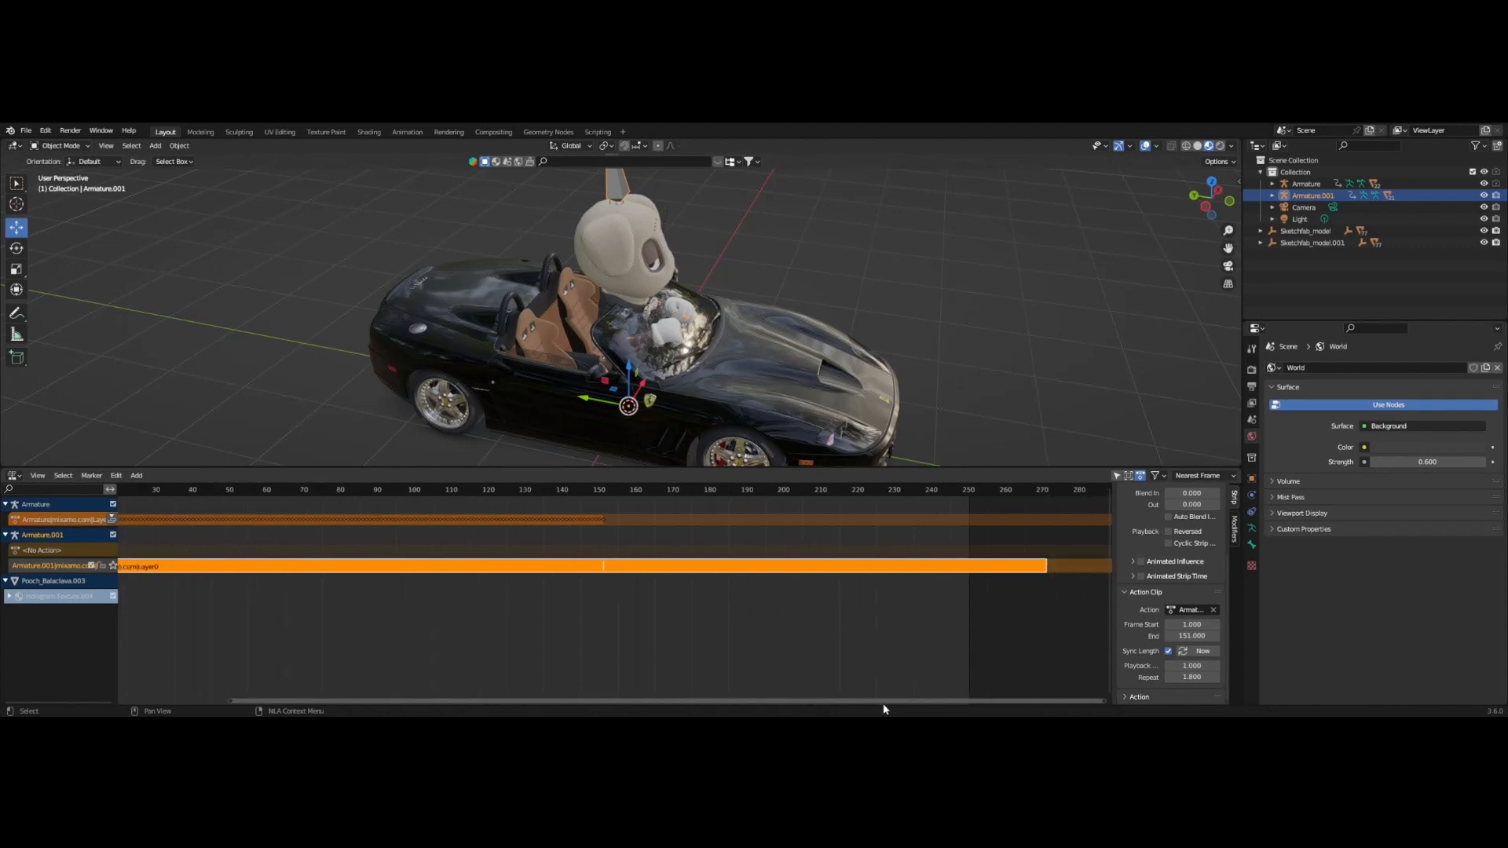
pyautogui.click(1216, 678)
pyautogui.click(1215, 678)
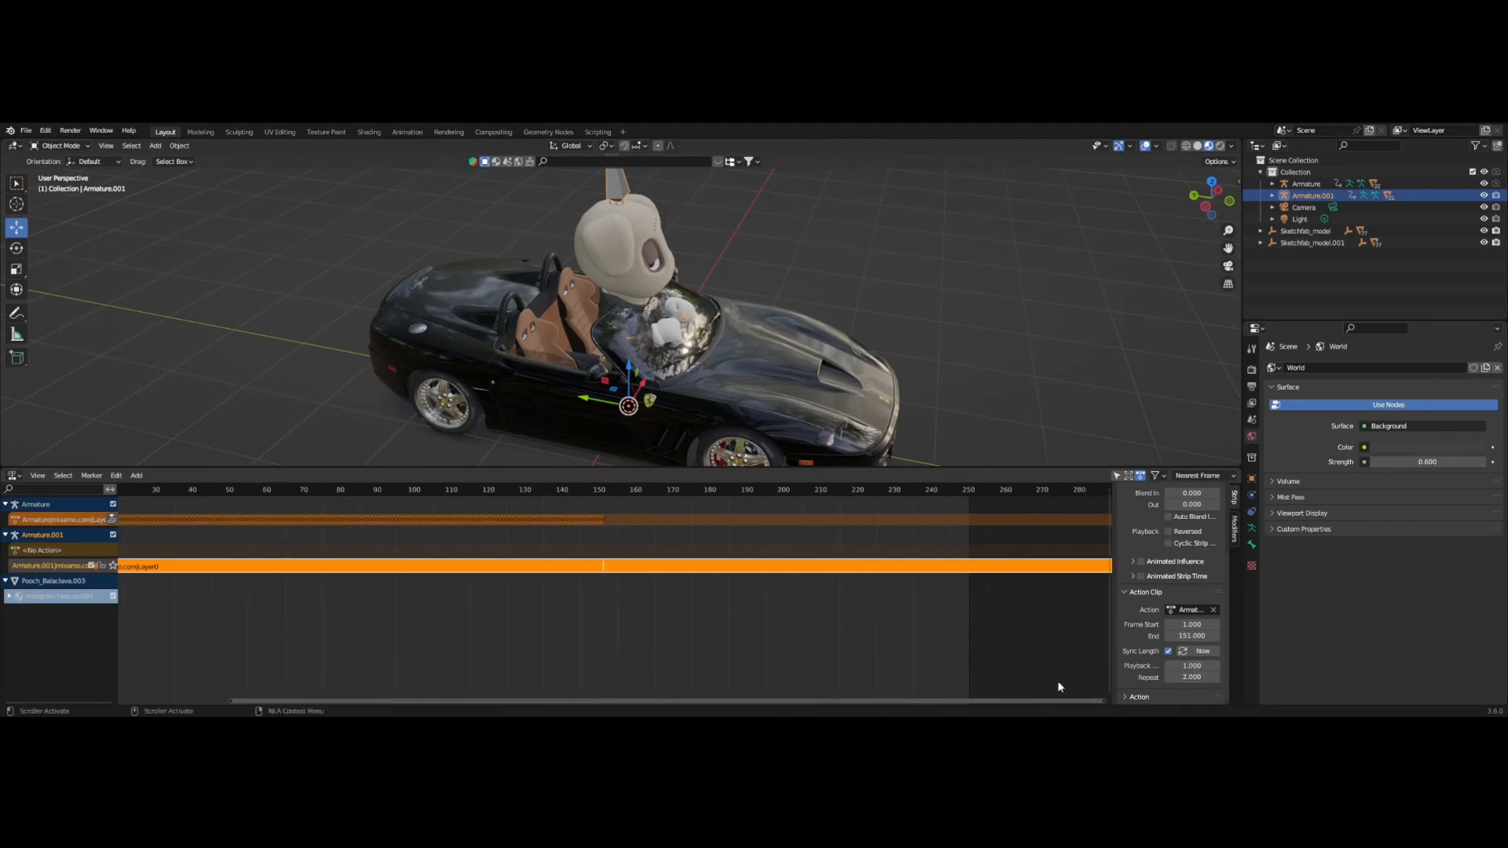
pyautogui.moveTo(990, 705); pyautogui.dragTo(1107, 704)
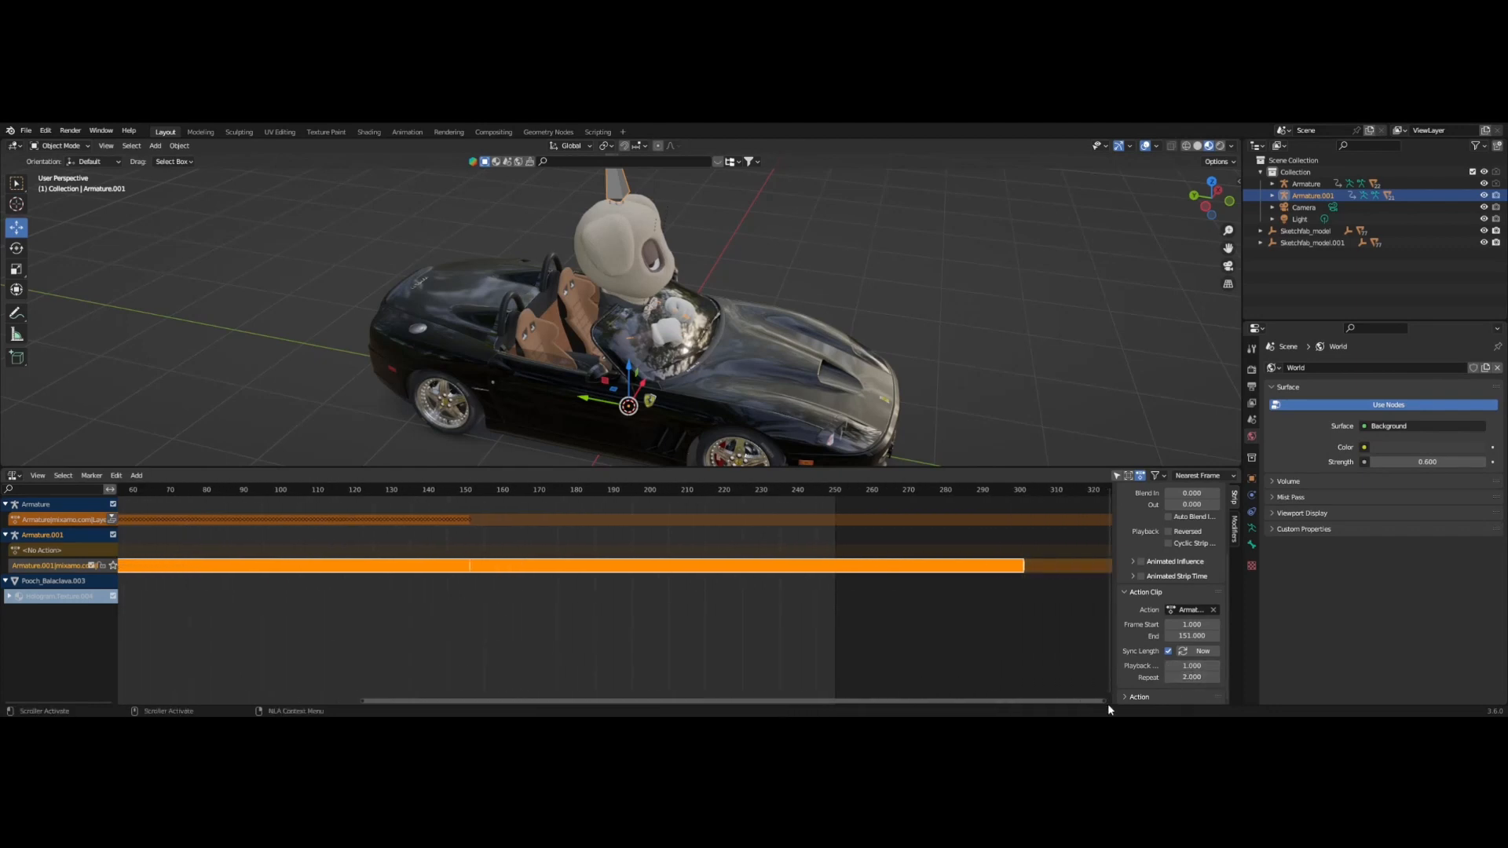
pyautogui.click(1216, 678)
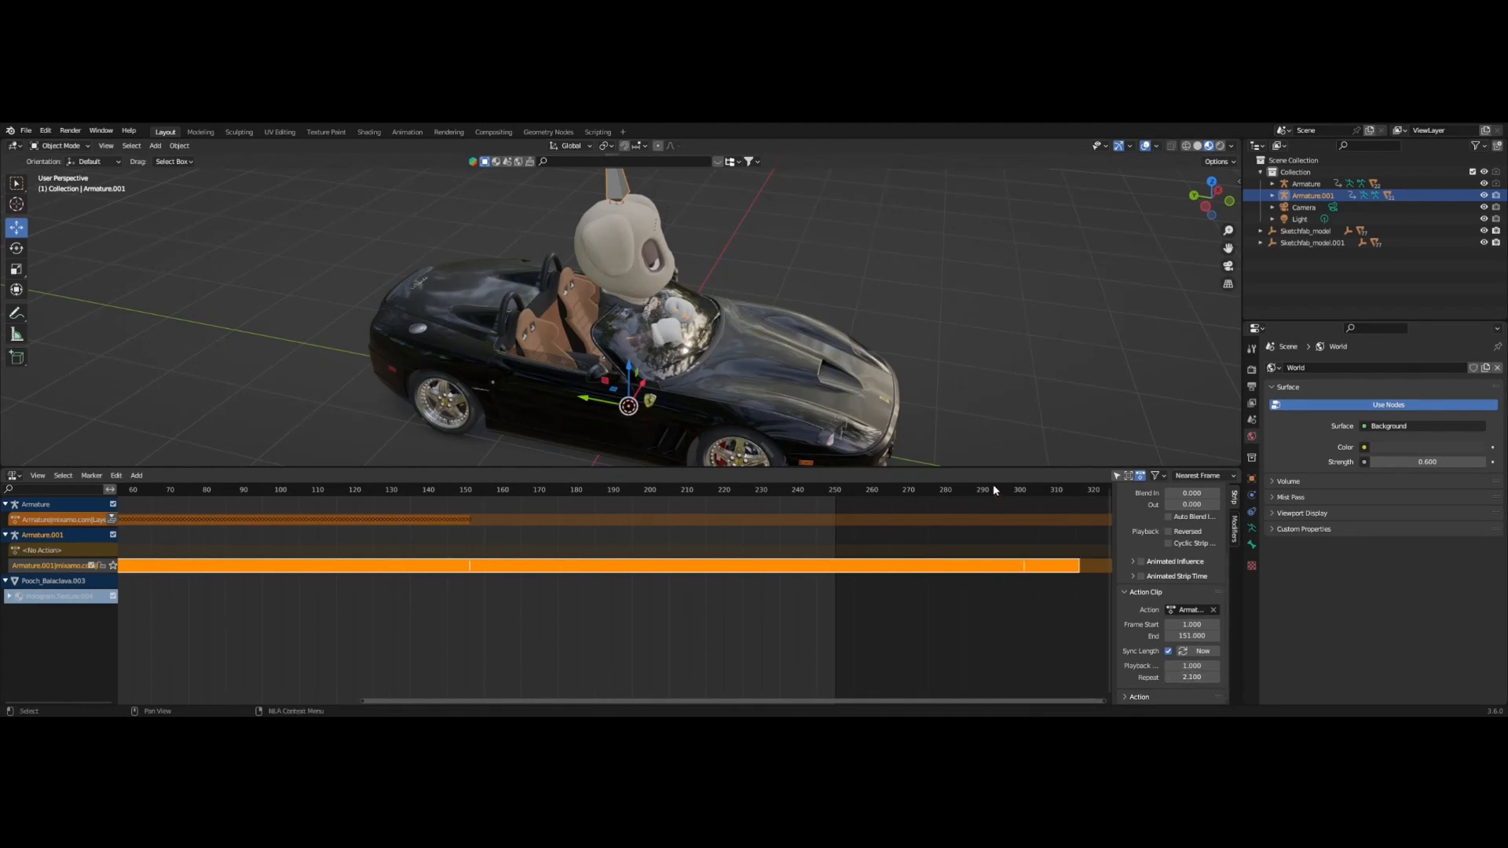
# Go to frame 301 at the end of the strip's second cycle, switch back to the Timeline and set the end frame to 301.
pyautogui.moveTo(994, 489); pyautogui.dragTo(1024, 496)
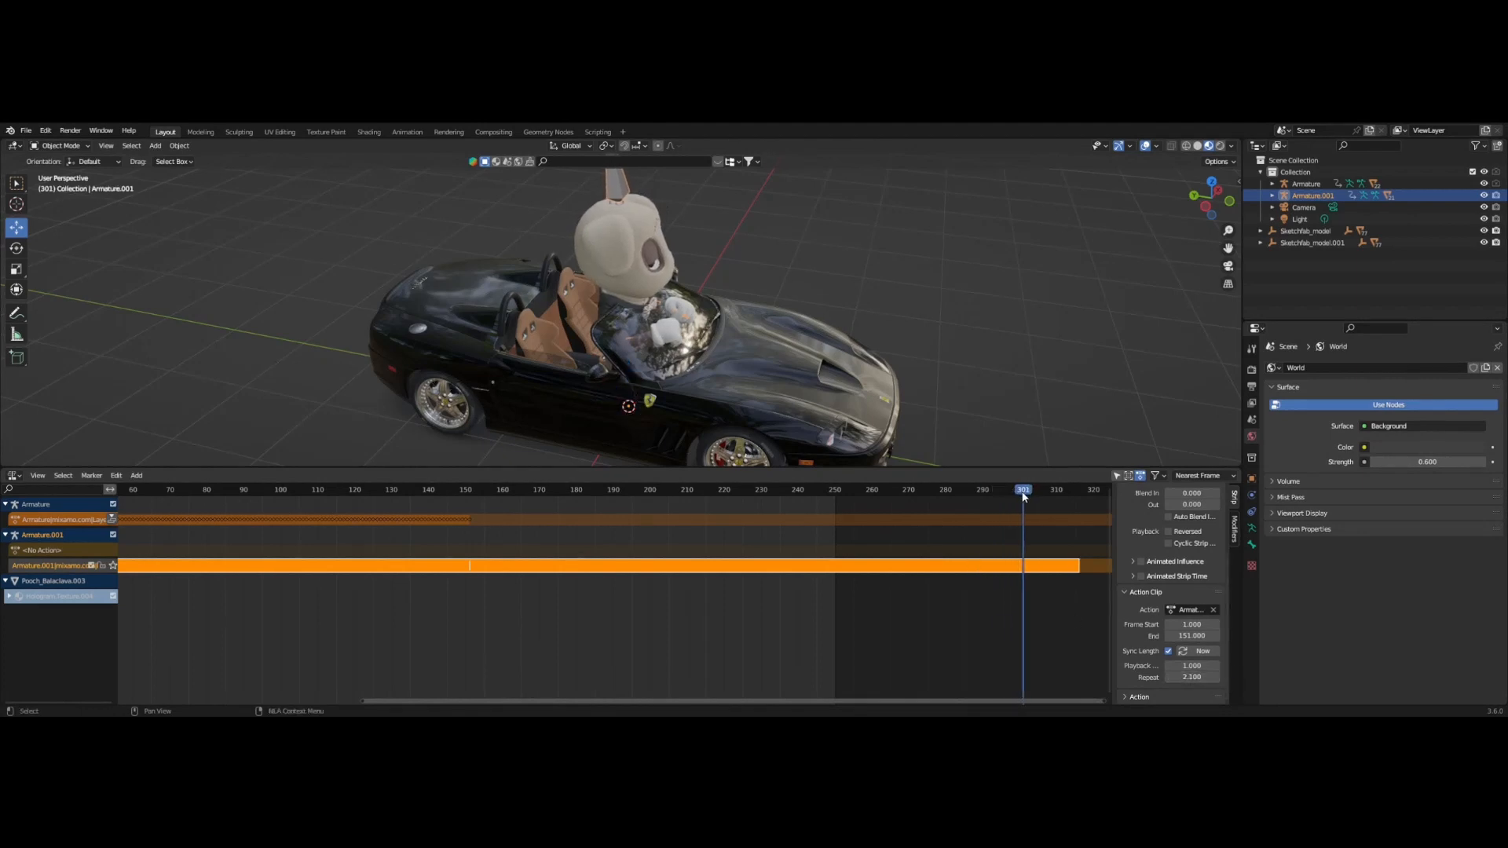
pyautogui.moveTo(1020, 501); pyautogui.dragTo(997, 499, button='middle')
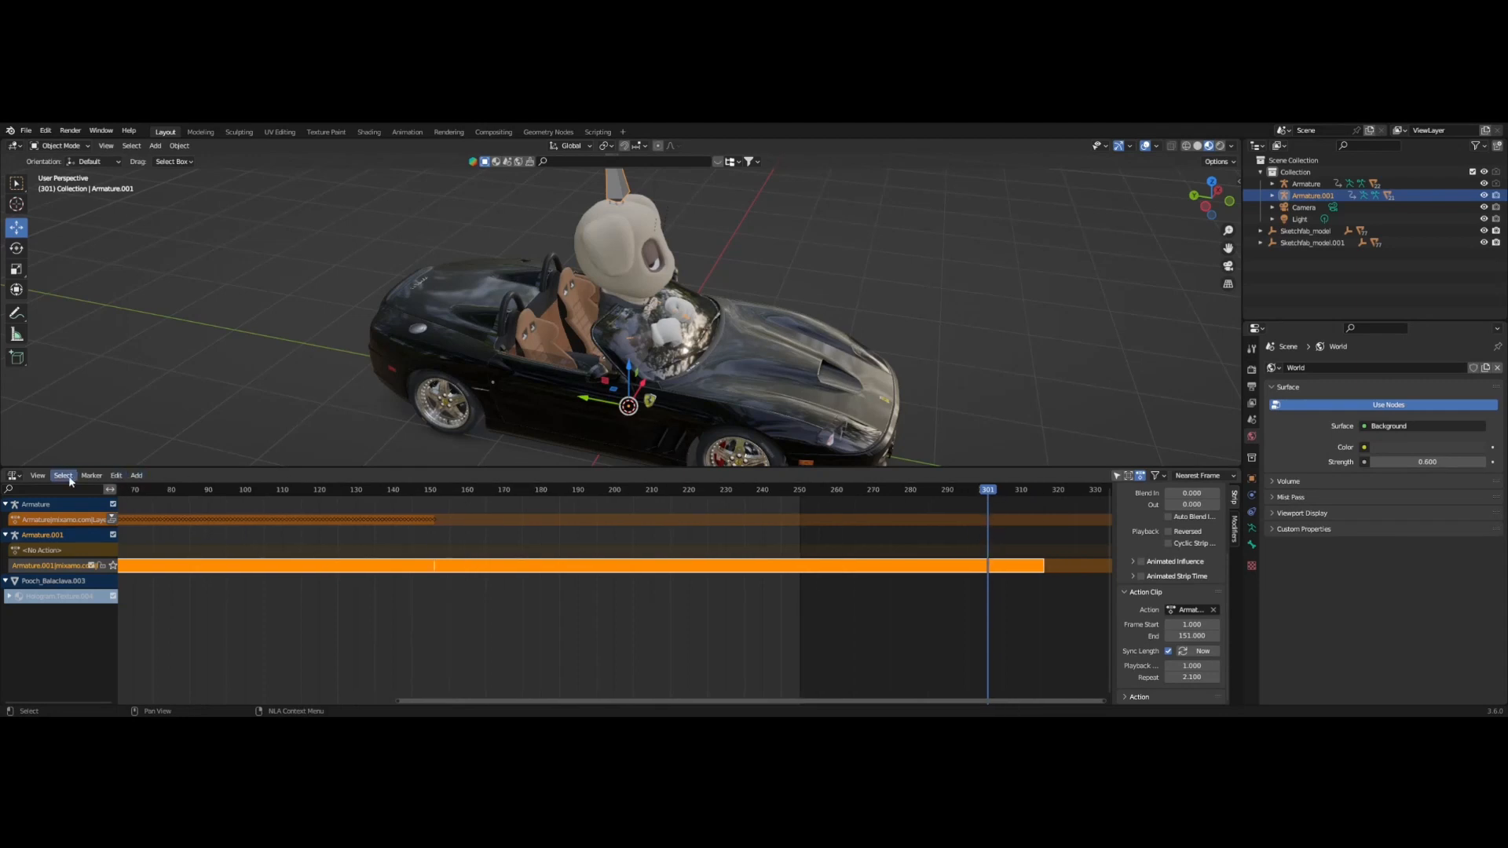
pyautogui.click(12, 476)
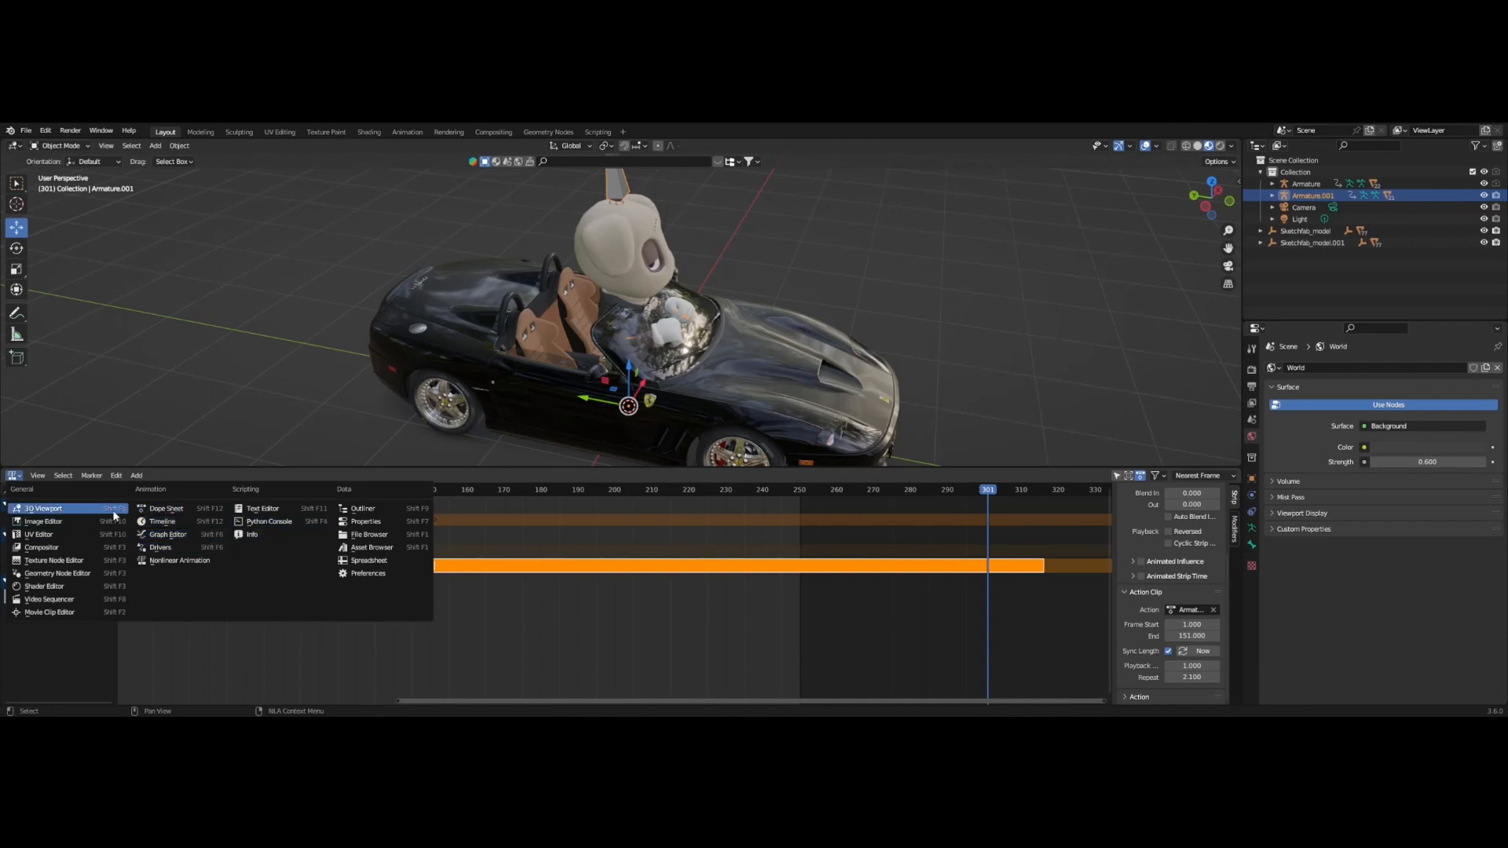
pyautogui.click(180, 525)
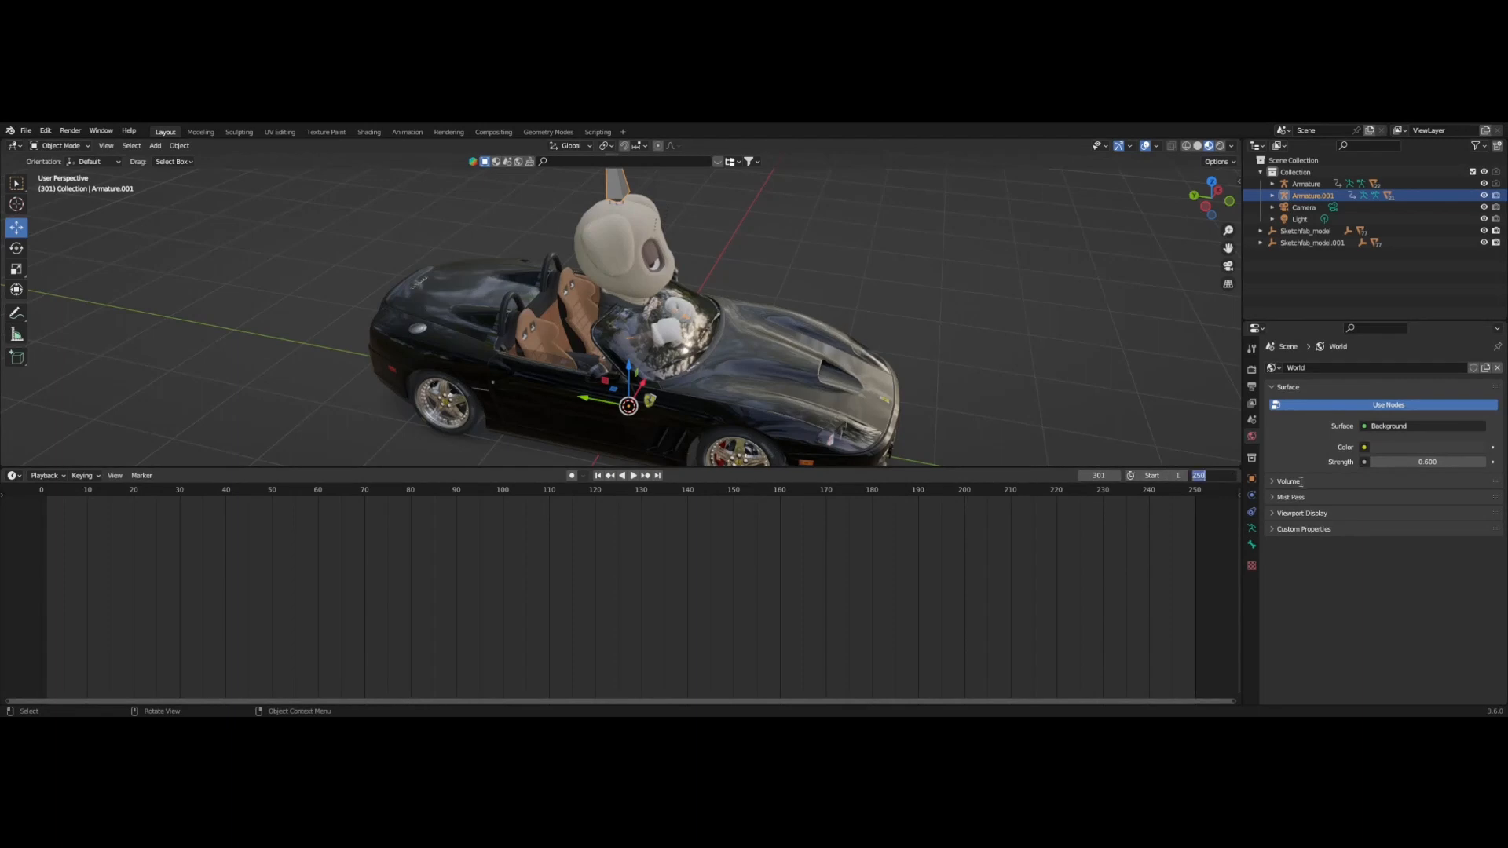
pyautogui.press('Return')
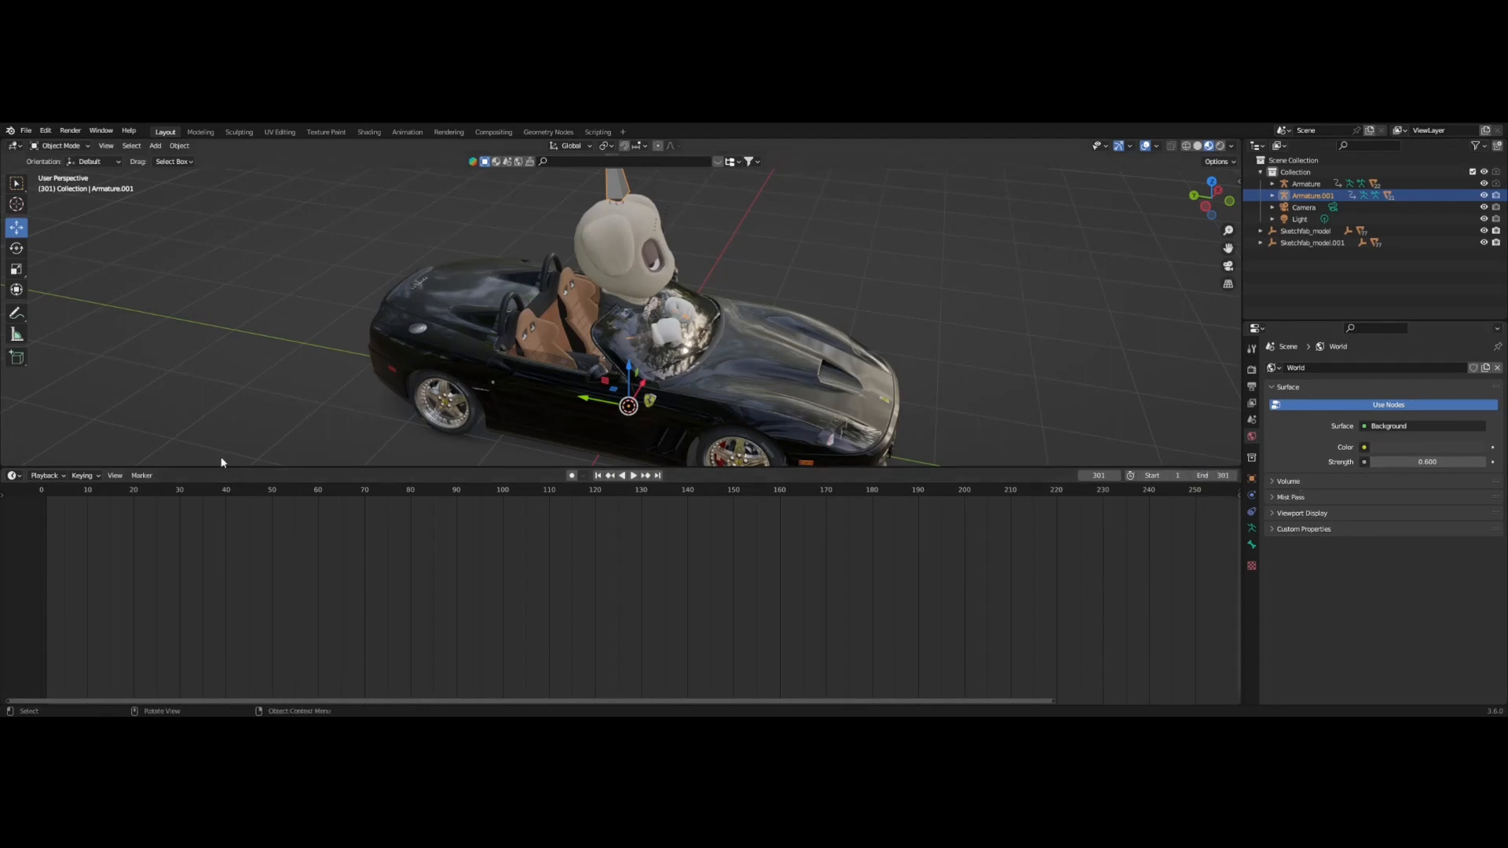
# Play the looped driving animation and check it from several angles, finishing at frame 0.
pyautogui.press('space')
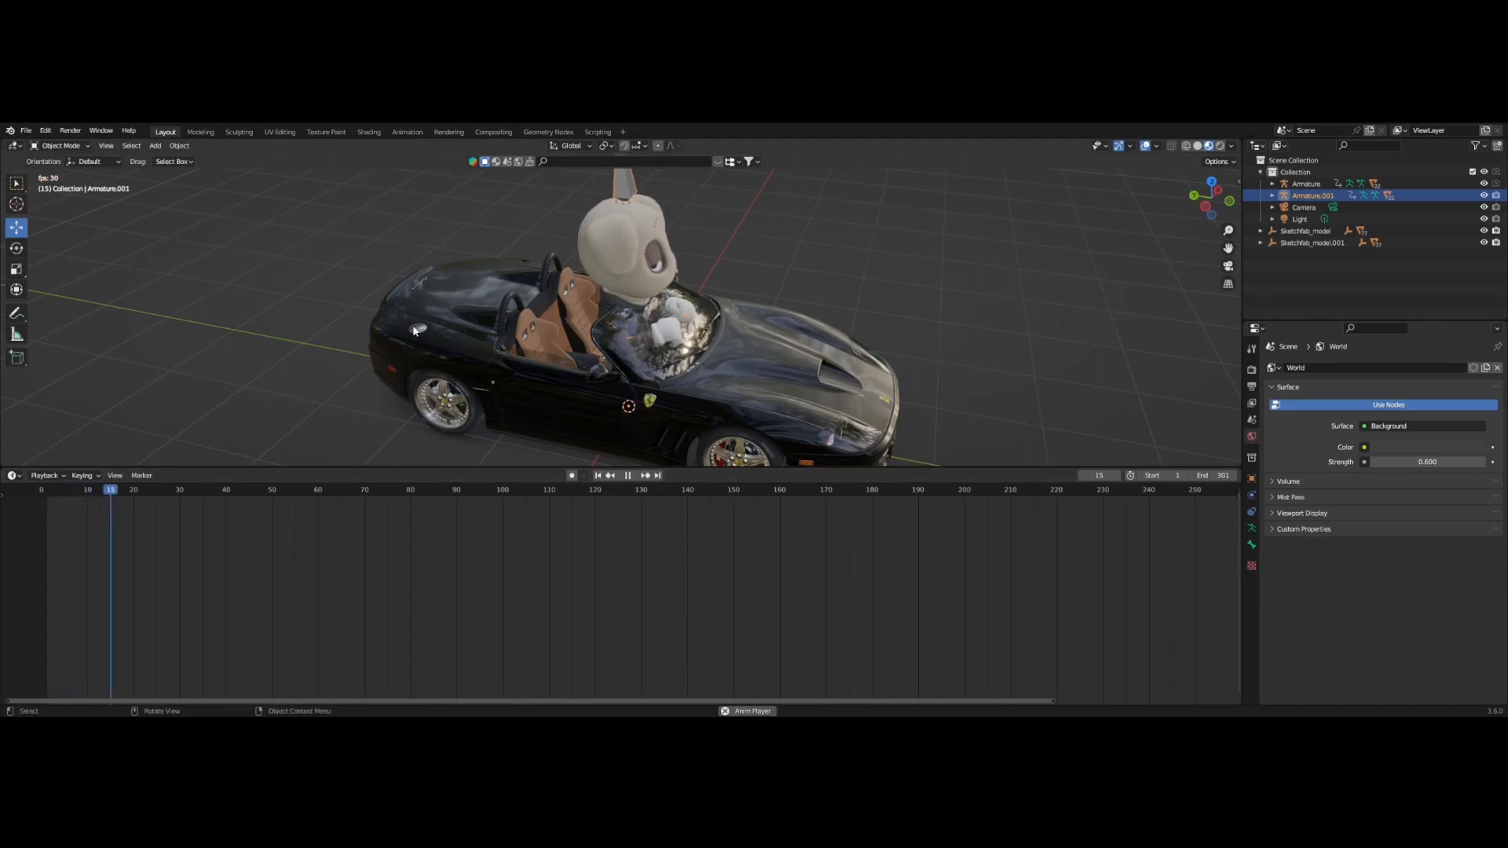
pyautogui.moveTo(473, 327); pyautogui.dragTo(743, 323, button='middle')
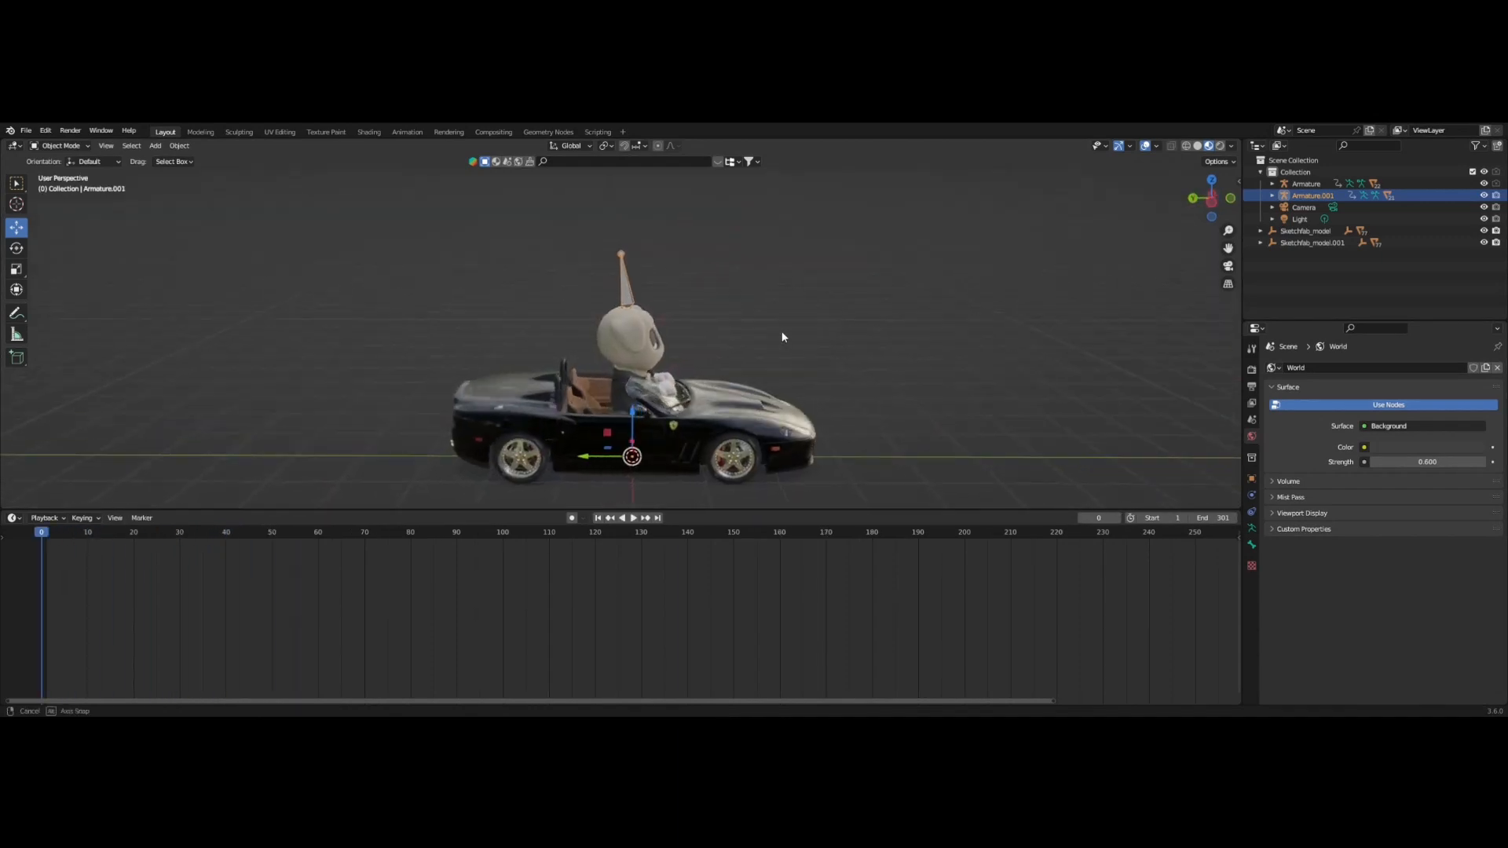
pyautogui.moveTo(783, 333); pyautogui.dragTo(749, 338, button='middle')
pyautogui.press('space')
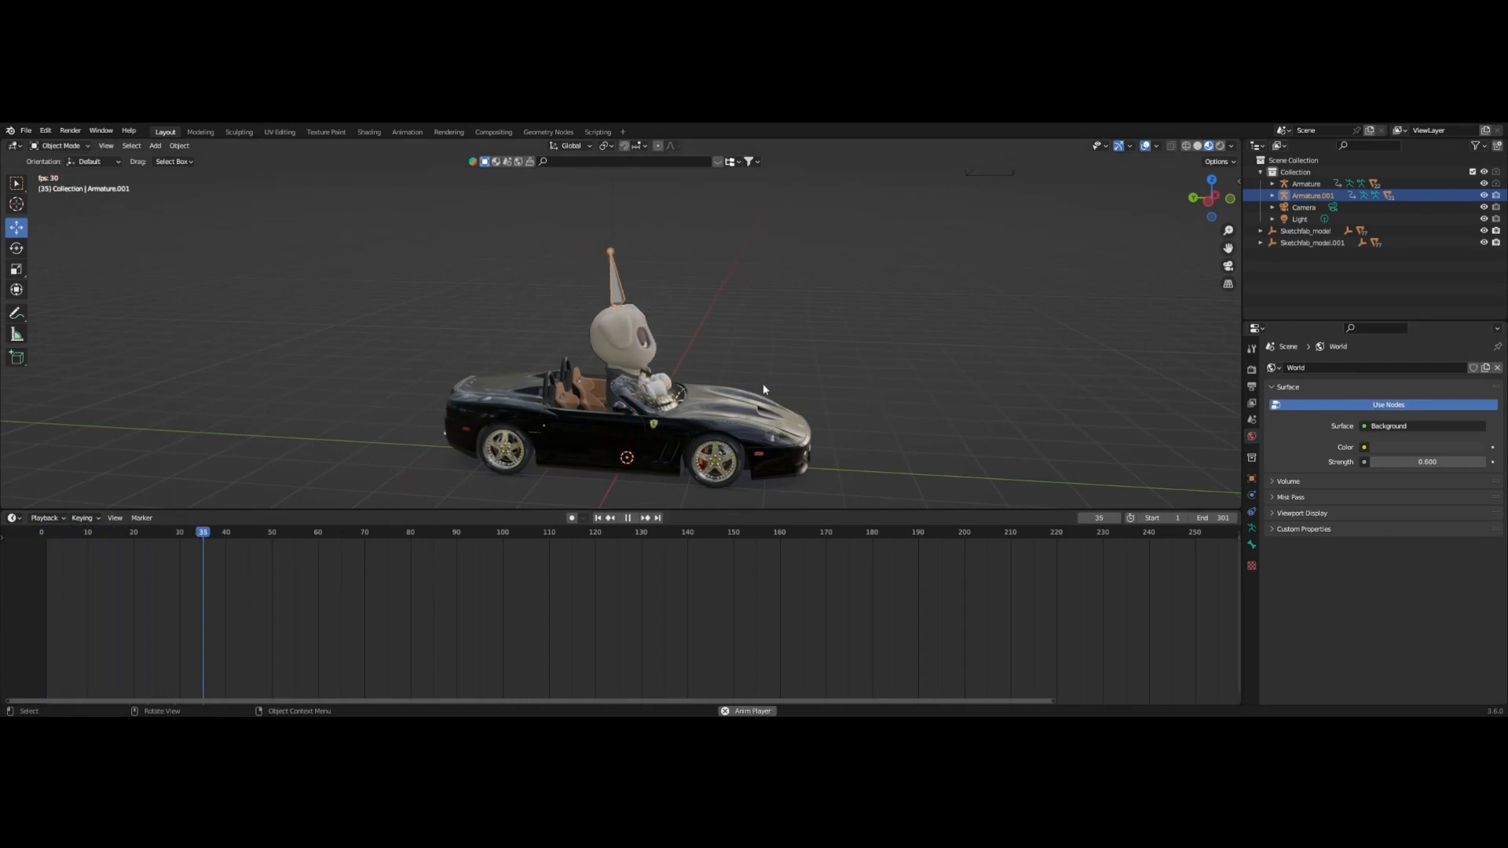
pyautogui.moveTo(835, 384); pyautogui.dragTo(774, 393, button='middle')
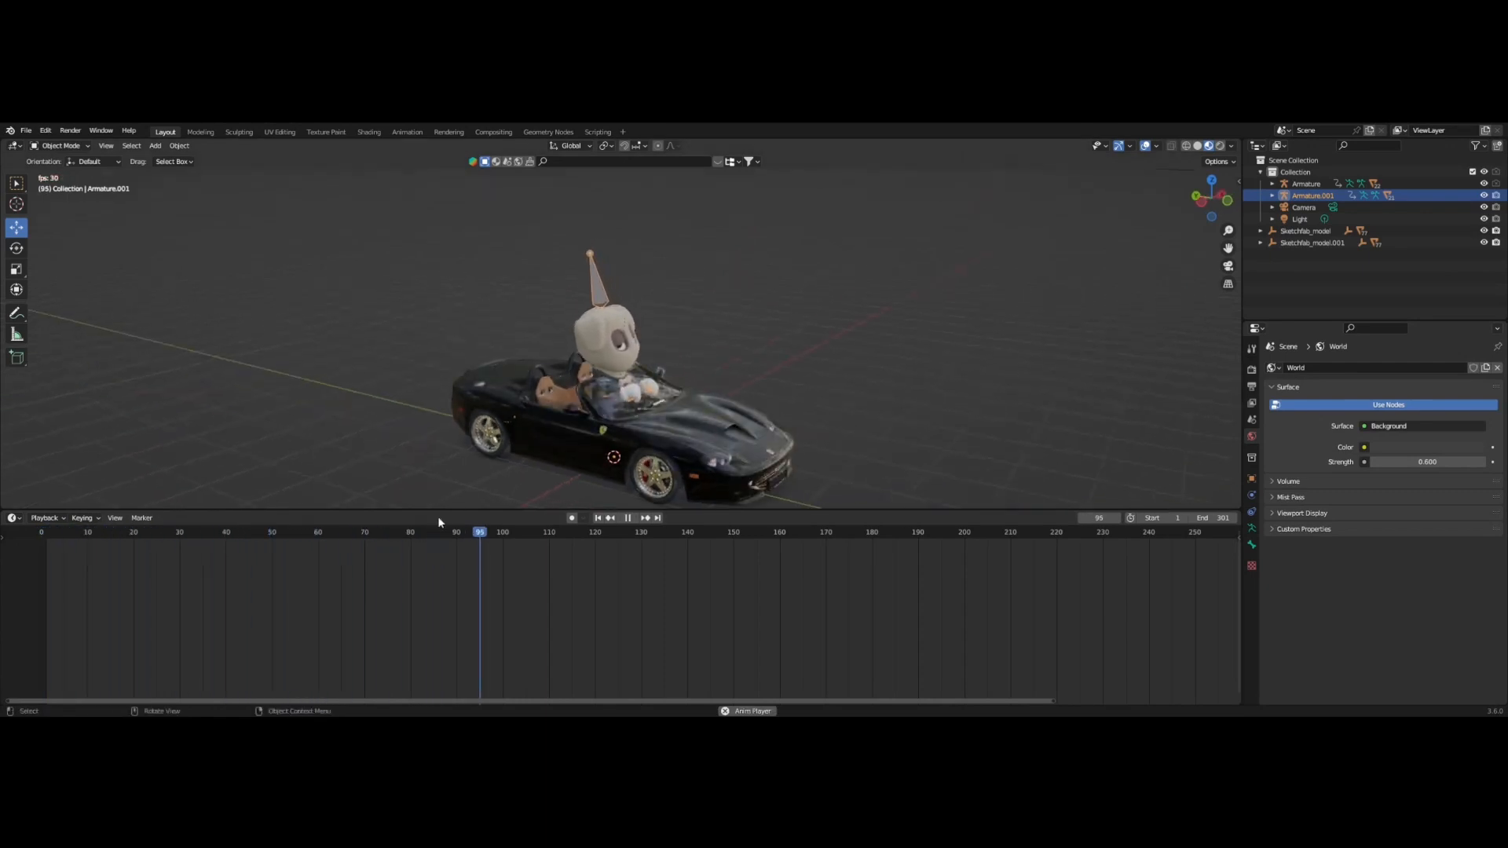
pyautogui.press('space')
pyautogui.moveTo(406, 537); pyautogui.dragTo(40, 531)
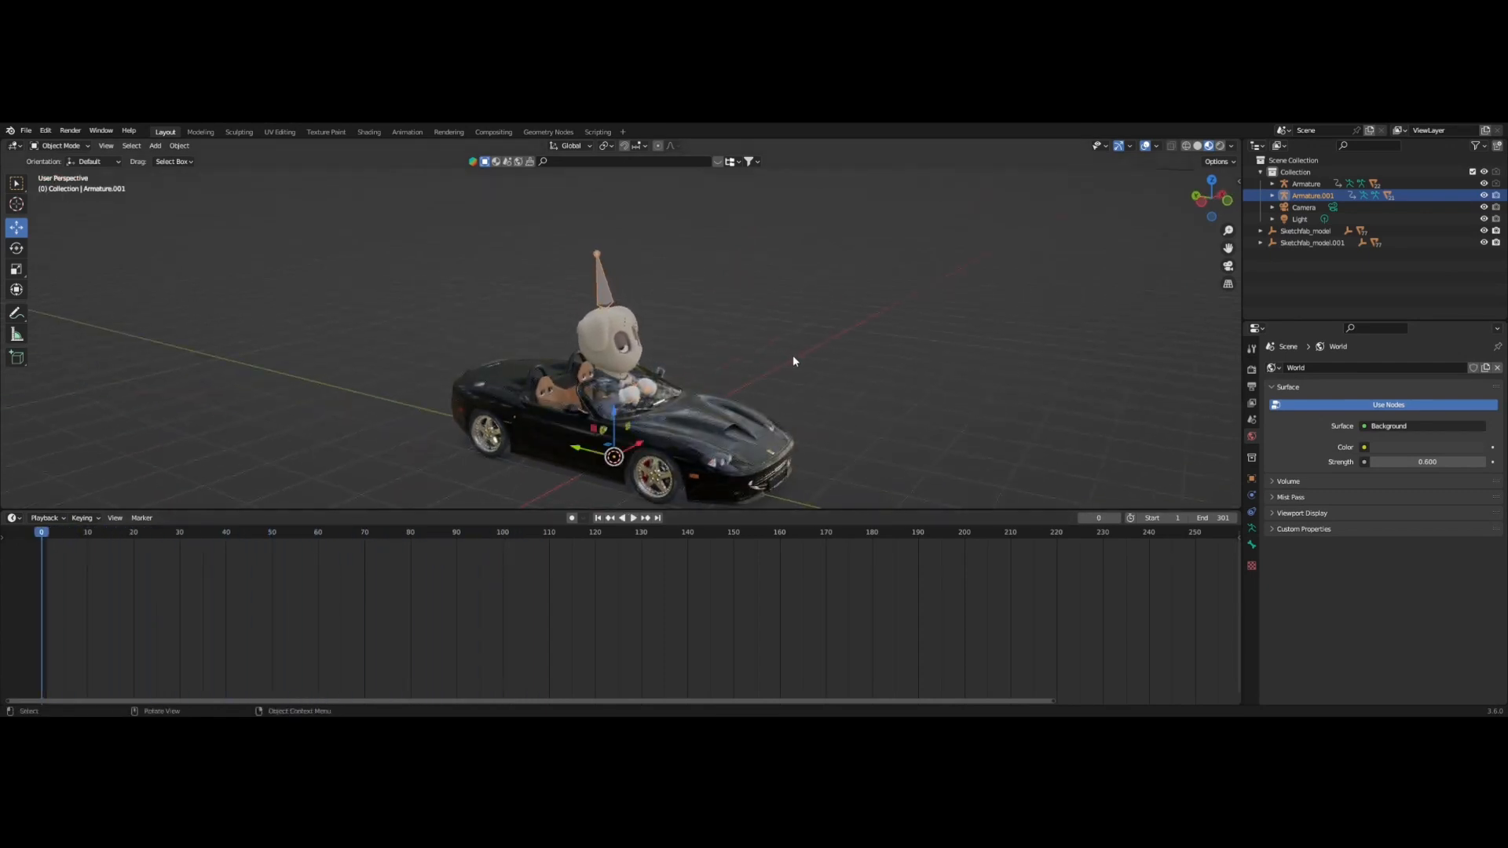
pyautogui.moveTo(766, 369); pyautogui.dragTo(817, 375, button='middle')
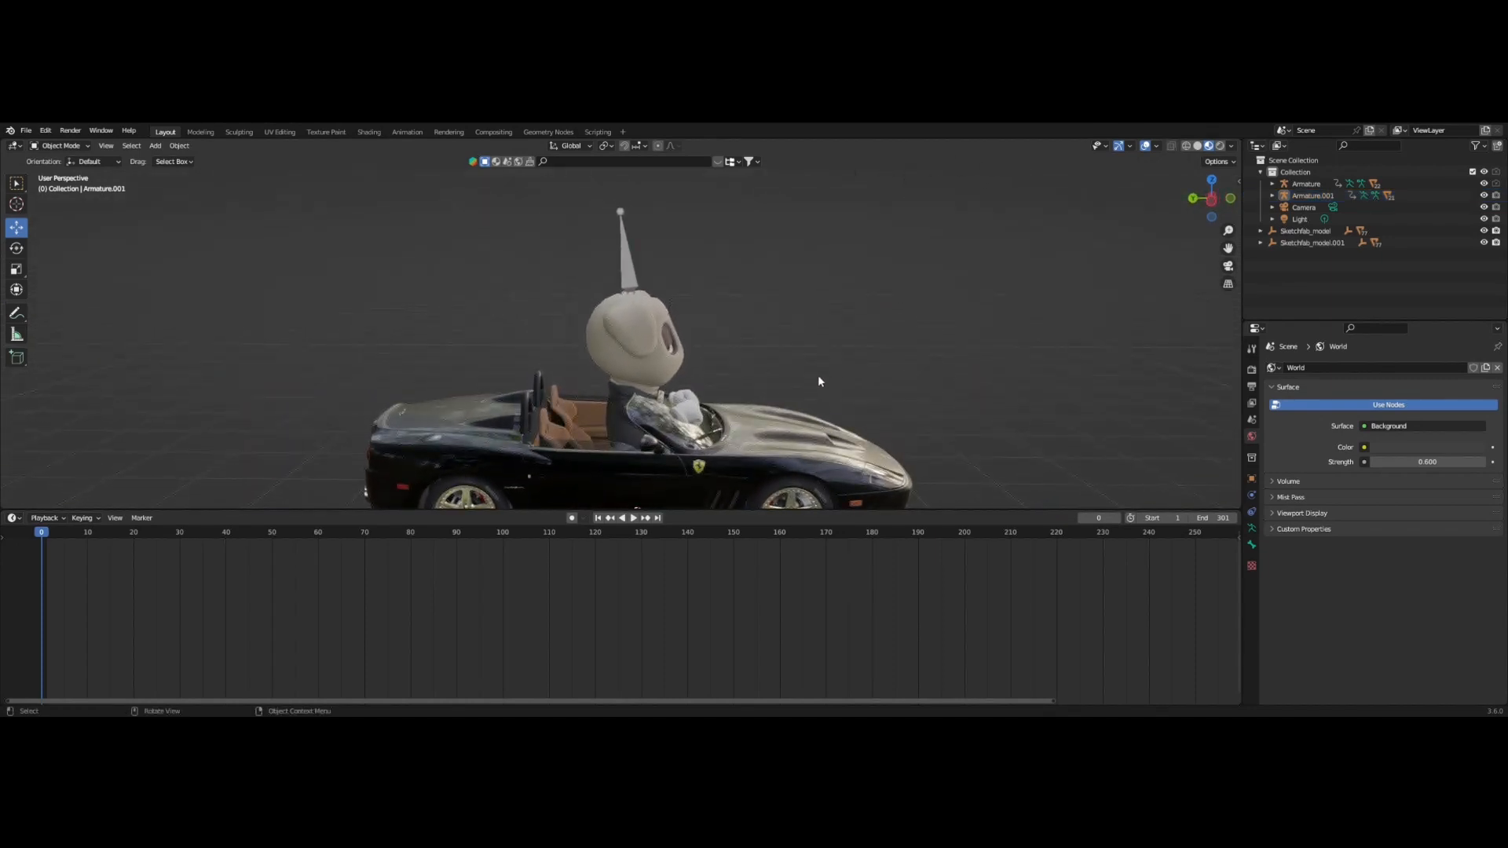
# Examine the character's separate parts by selecting the balaclava head, straps and shirt sleeves in turn.
pyautogui.click(632, 275)
pyautogui.moveTo(672, 461); pyautogui.dragTo(684, 447, button='middle')
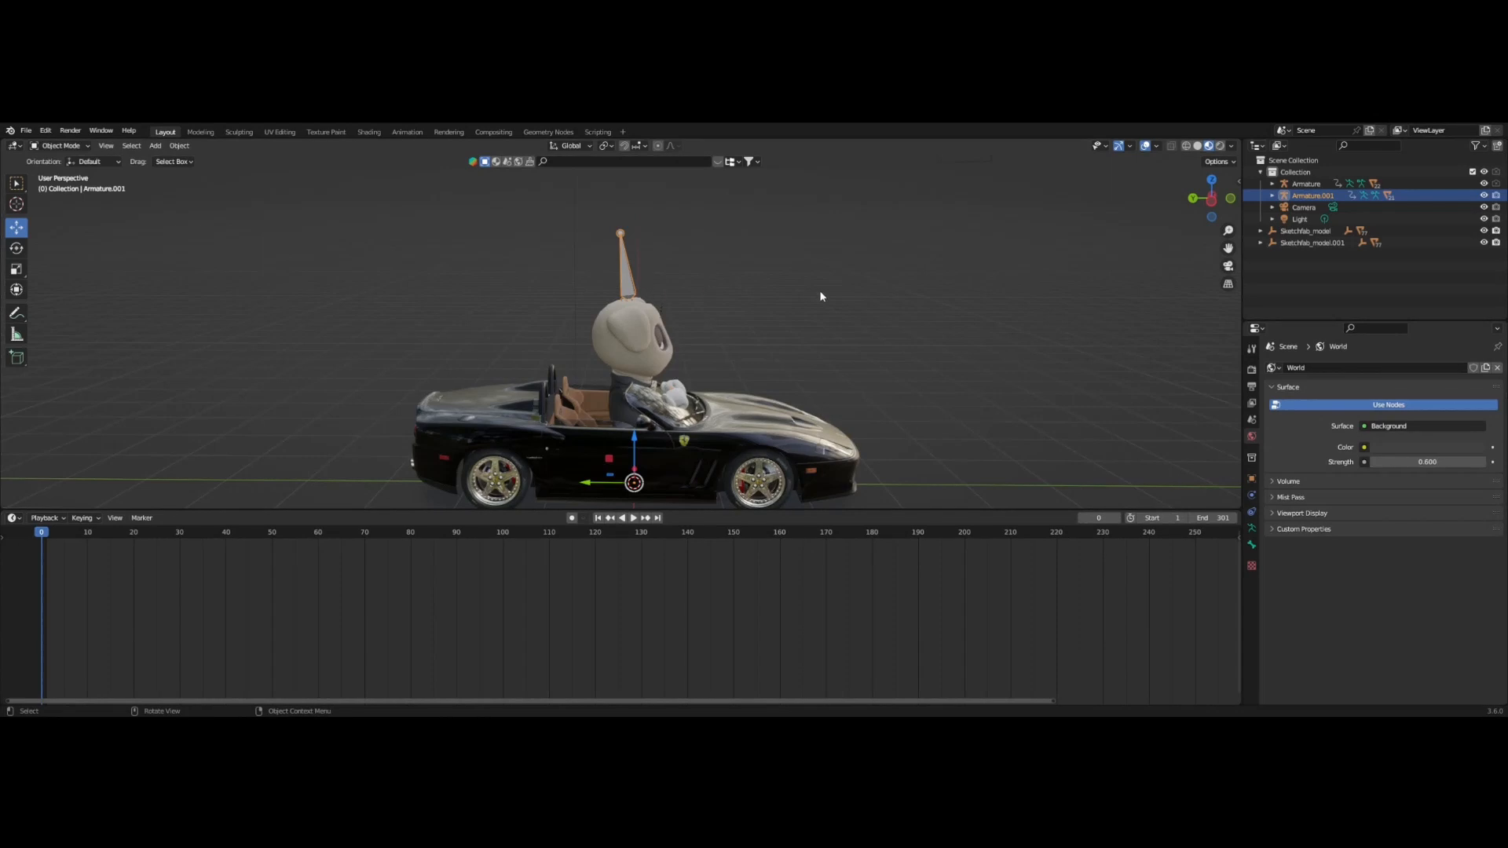
pyautogui.click(658, 266)
pyautogui.moveTo(801, 322); pyautogui.dragTo(685, 344, button='middle')
pyautogui.click(684, 337)
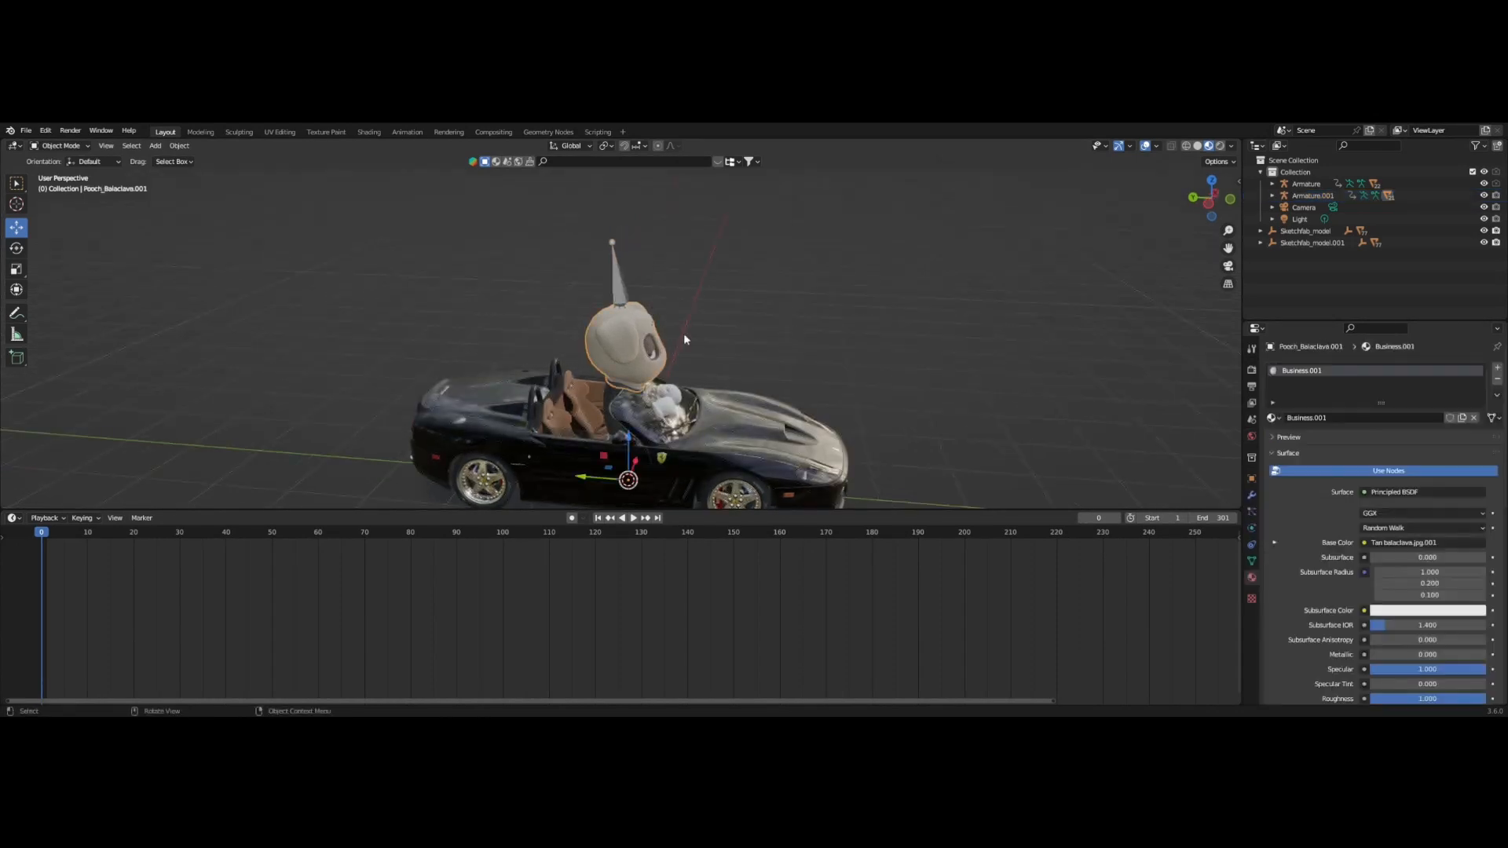
pyautogui.click(612, 396)
pyautogui.moveTo(612, 396); pyautogui.dragTo(655, 347, button='middle')
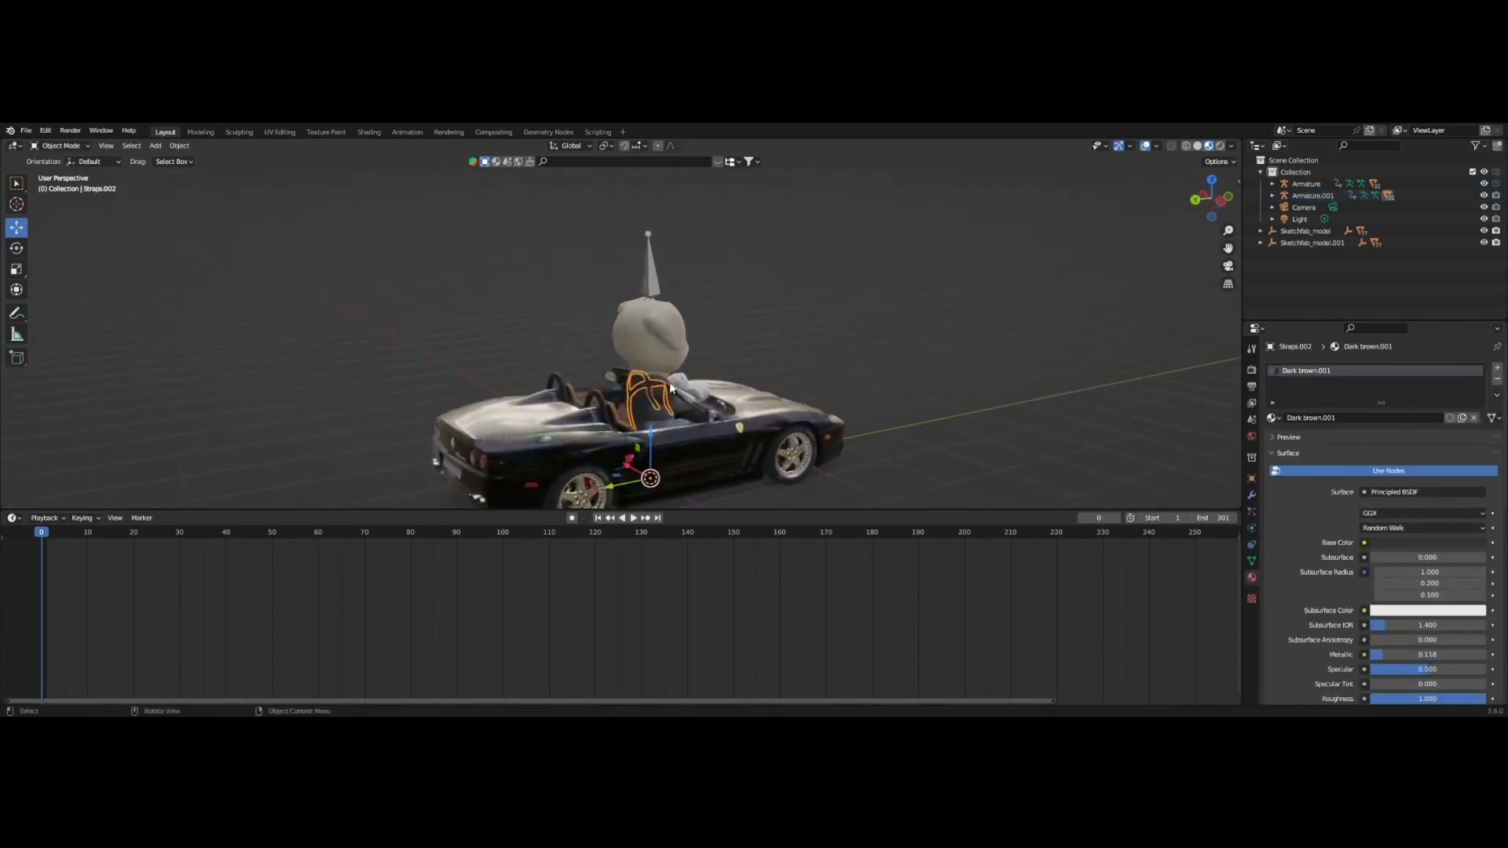
pyautogui.click(650, 405)
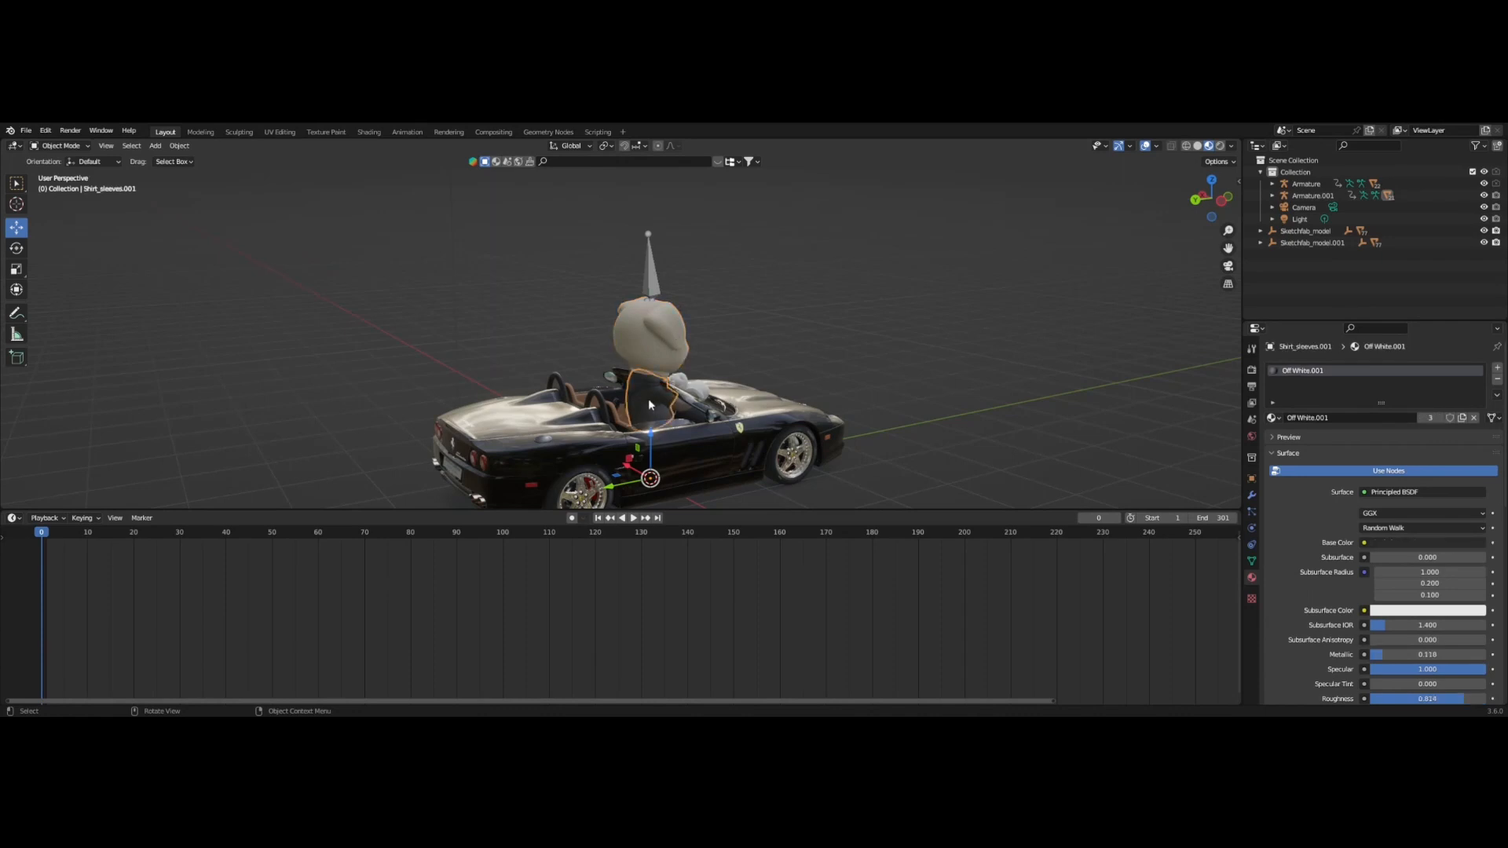
pyautogui.click(656, 337)
pyautogui.moveTo(740, 324); pyautogui.dragTo(691, 314, button='middle')
pyautogui.click(741, 323)
# Move the driving character's armature backward along Y and sideways along X into the seat on the car's right side.
pyautogui.click(634, 303)
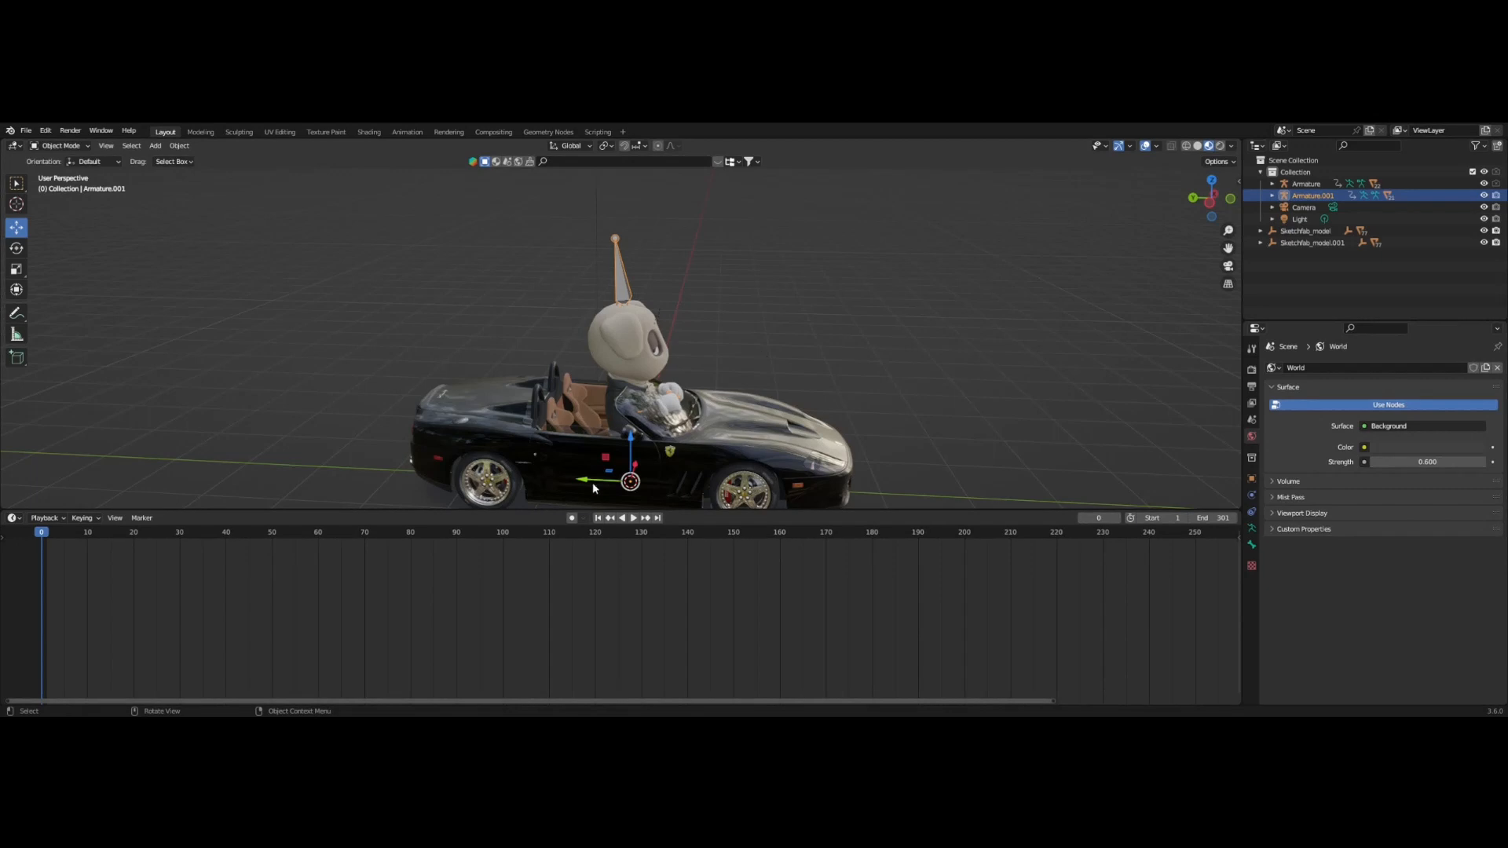
pyautogui.moveTo(593, 483); pyautogui.dragTo(559, 483)
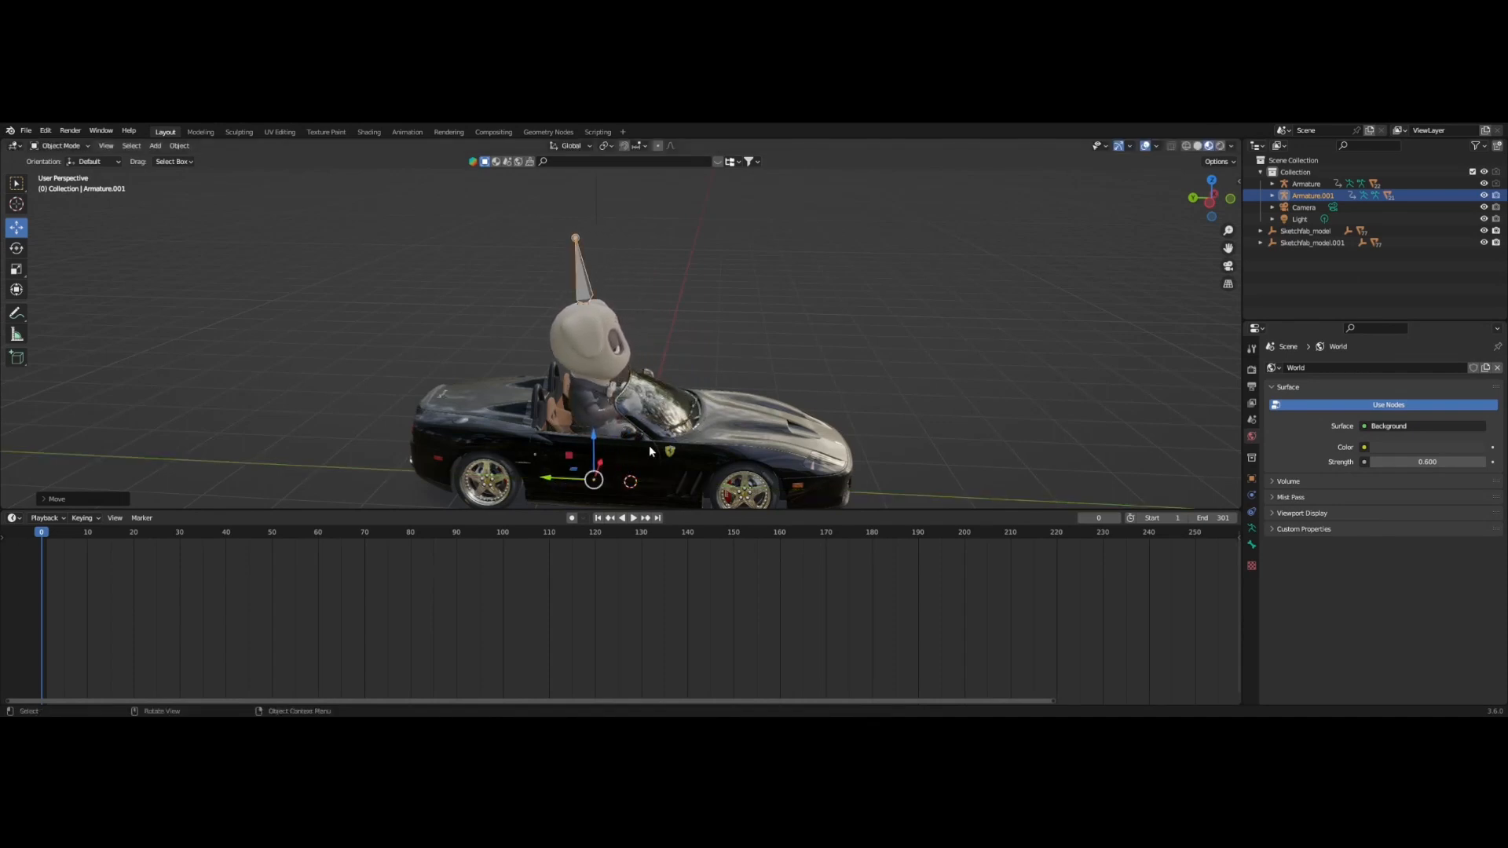
pyautogui.moveTo(652, 445); pyautogui.dragTo(606, 454, button='middle')
pyautogui.moveTo(609, 454); pyautogui.dragTo(570, 489)
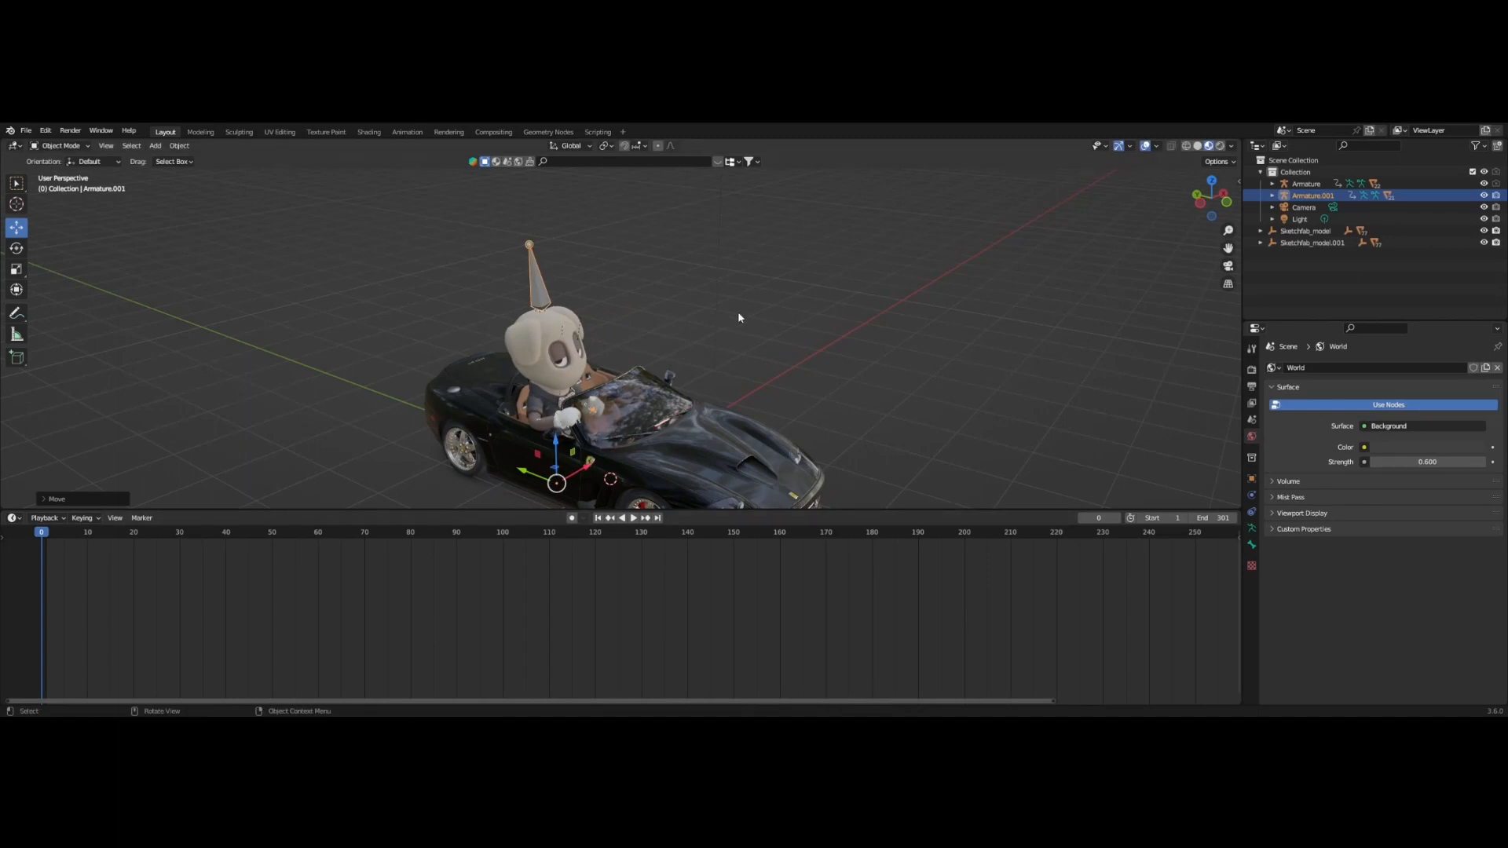
pyautogui.moveTo(649, 322); pyautogui.dragTo(699, 314, button='middle')
# Make the timeline area shorter to enlarge the 3D viewport, and deselect the character's armature.
pyautogui.moveTo(558, 512); pyautogui.dragTo(549, 642)
pyautogui.moveTo(766, 427); pyautogui.dragTo(751, 419, button='middle')
pyautogui.click(650, 367)
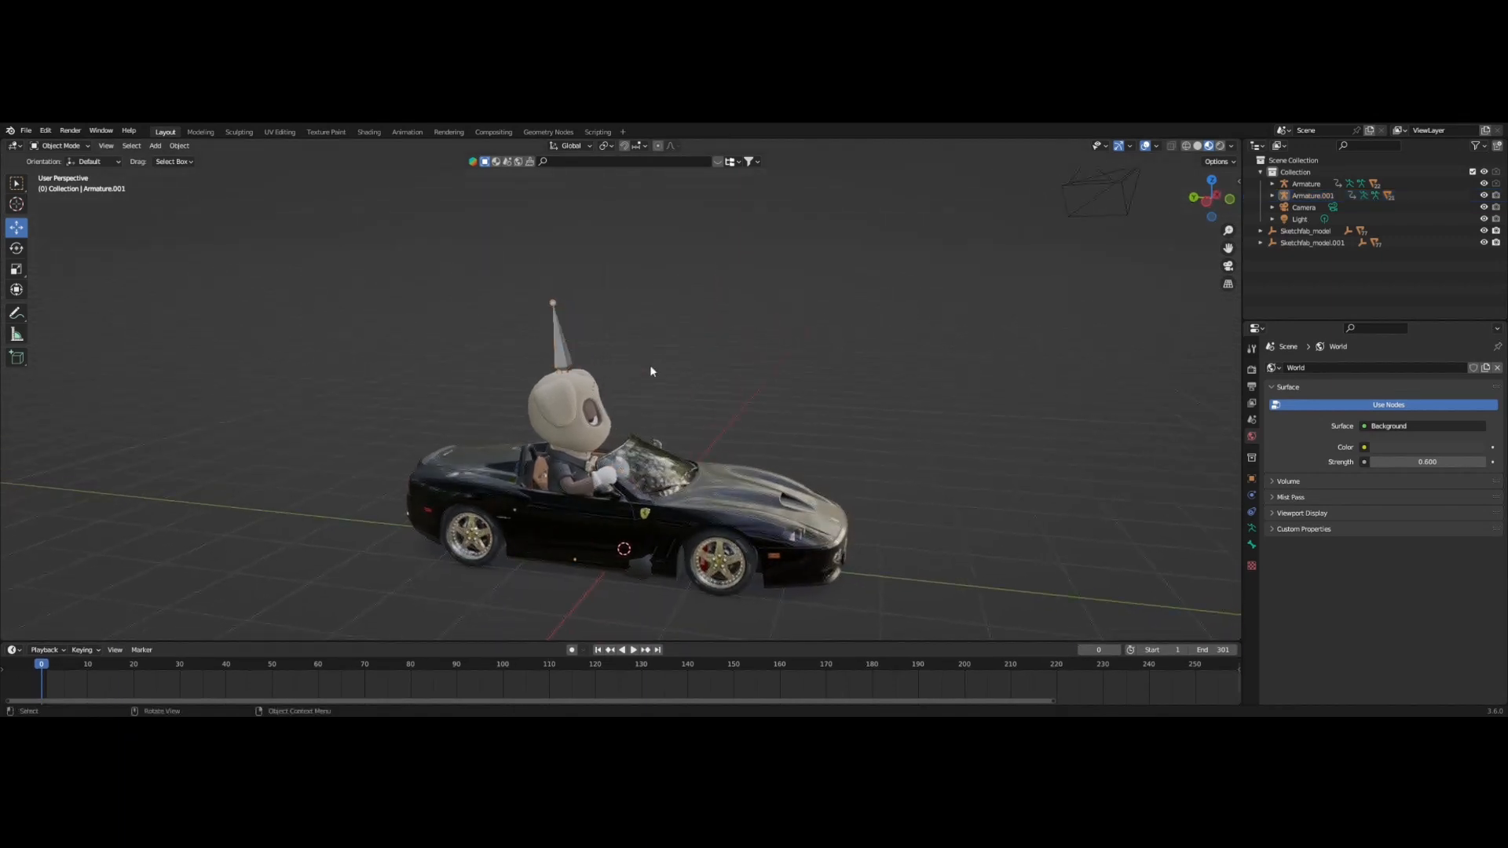
# Move the driving character's armature sideways along X into the seat behind the steering wheel on the car's left side.
pyautogui.click(567, 359)
pyautogui.moveTo(585, 518); pyautogui.dragTo(592, 546, button='middle')
pyautogui.moveTo(588, 533); pyautogui.dragTo(633, 487)
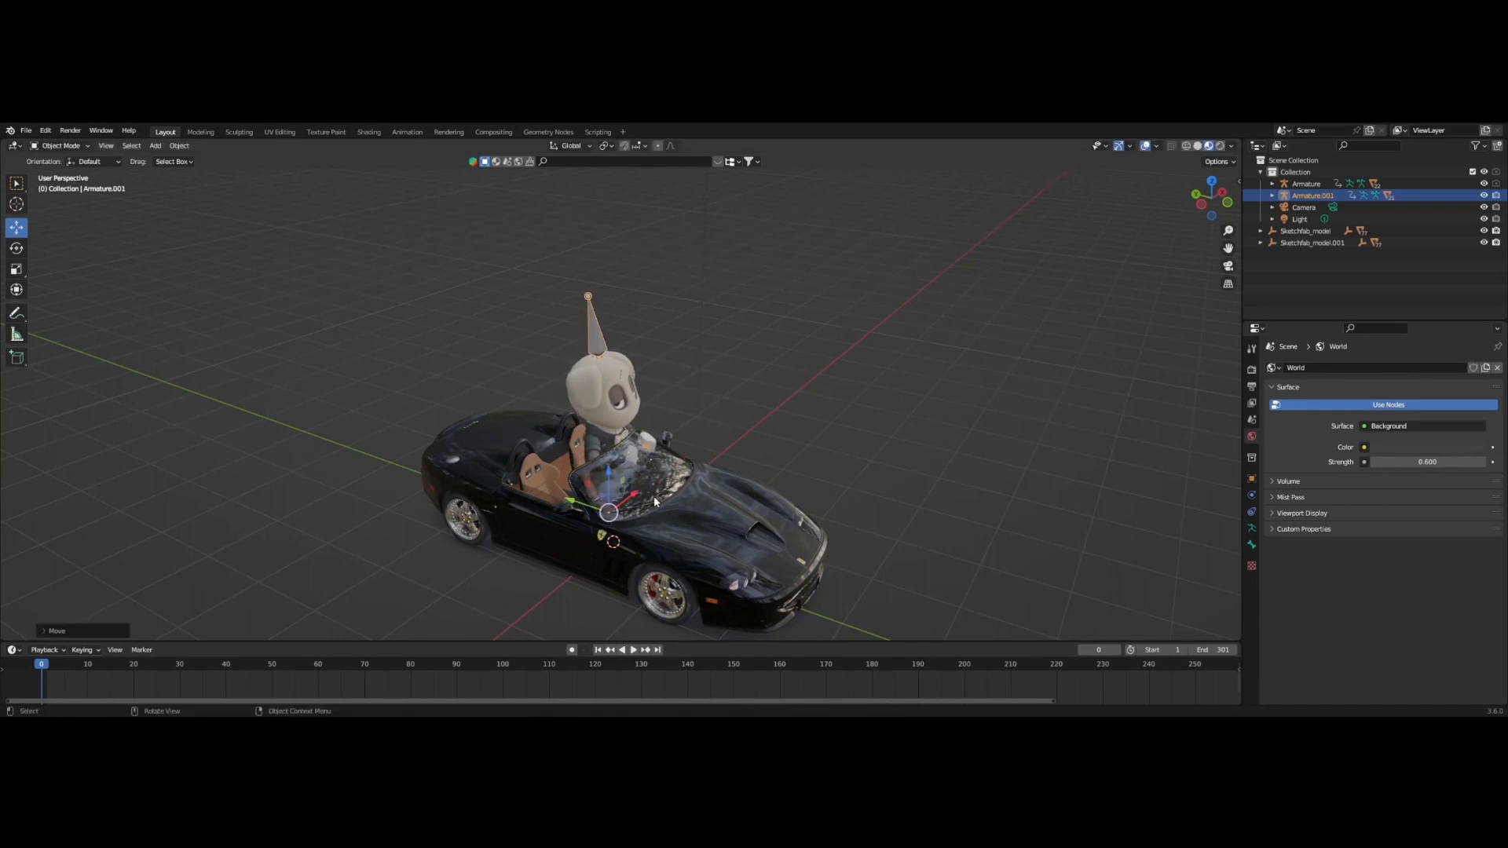
pyautogui.scroll(3, 653, 496)
pyautogui.moveTo(651, 515); pyautogui.dragTo(699, 481, button='middle')
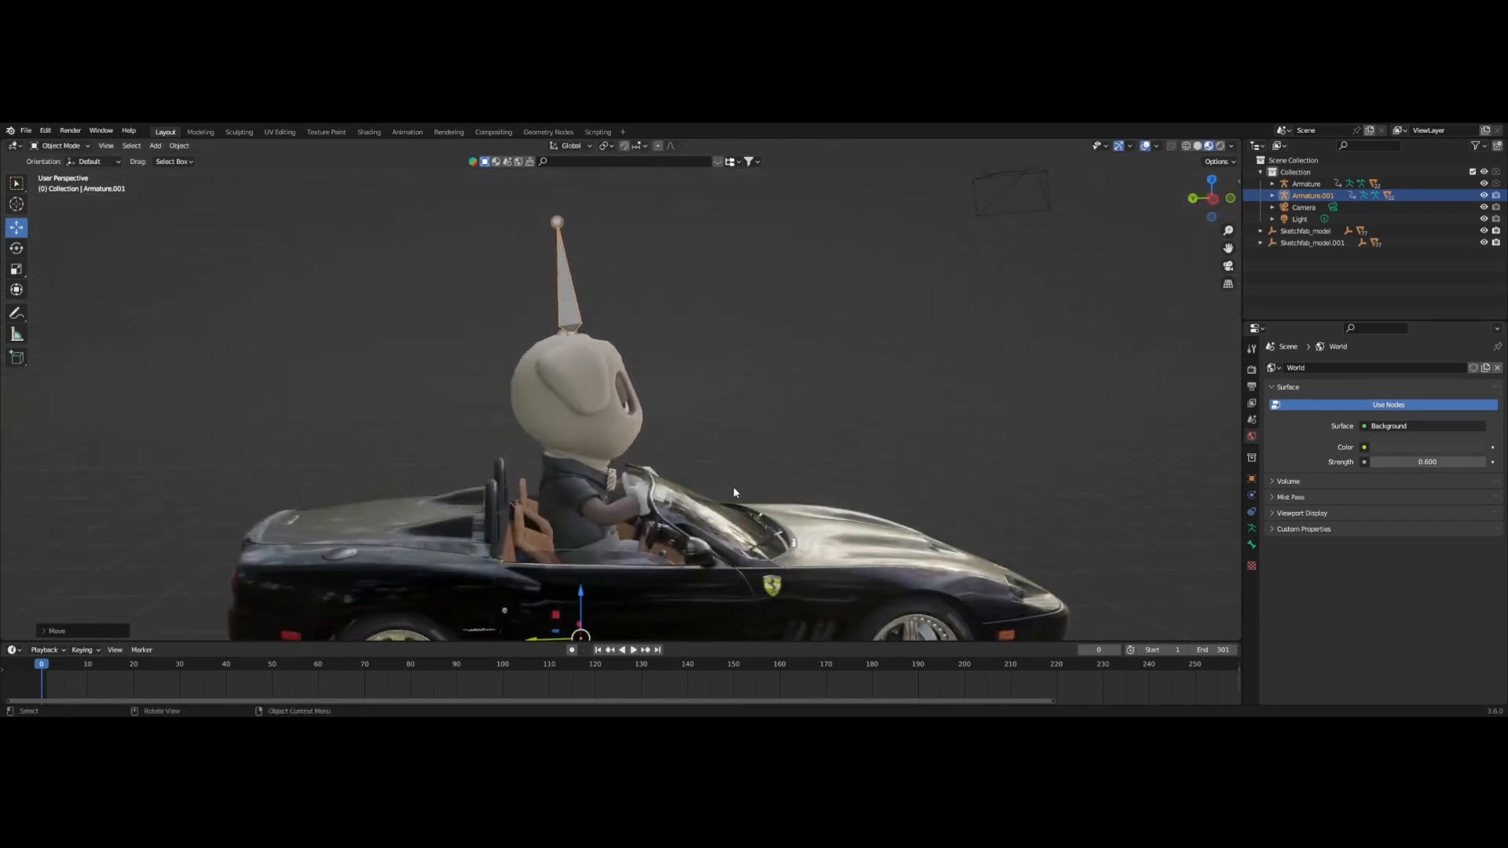
# Scale the character's armature down uniformly and reposition it in the driver's seat so the body fits the cabin.
pyautogui.press('s')
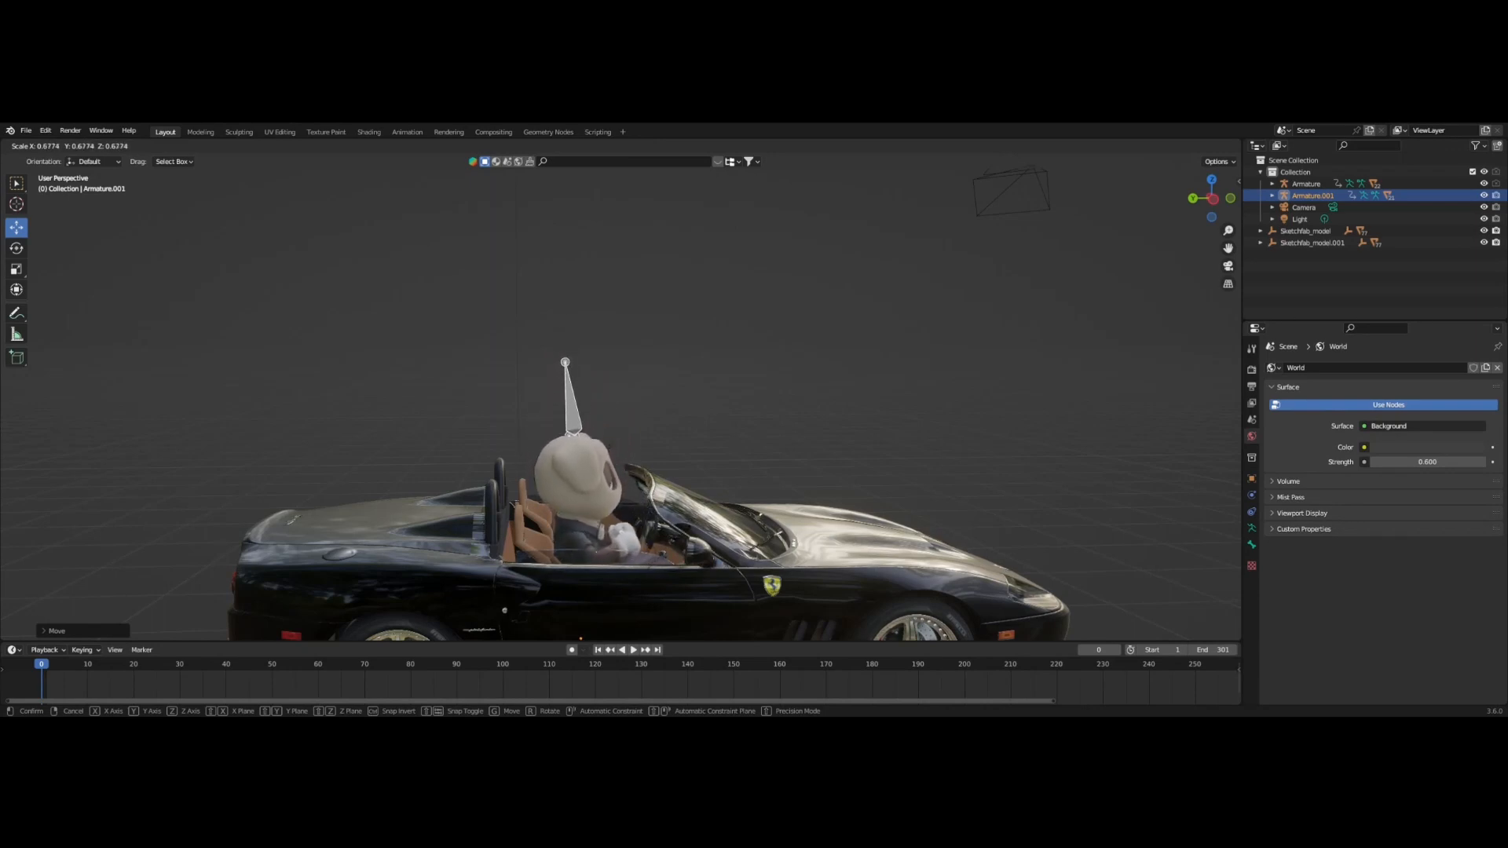
pyautogui.click(666, 528)
pyautogui.moveTo(665, 534); pyautogui.dragTo(764, 554, button='middle')
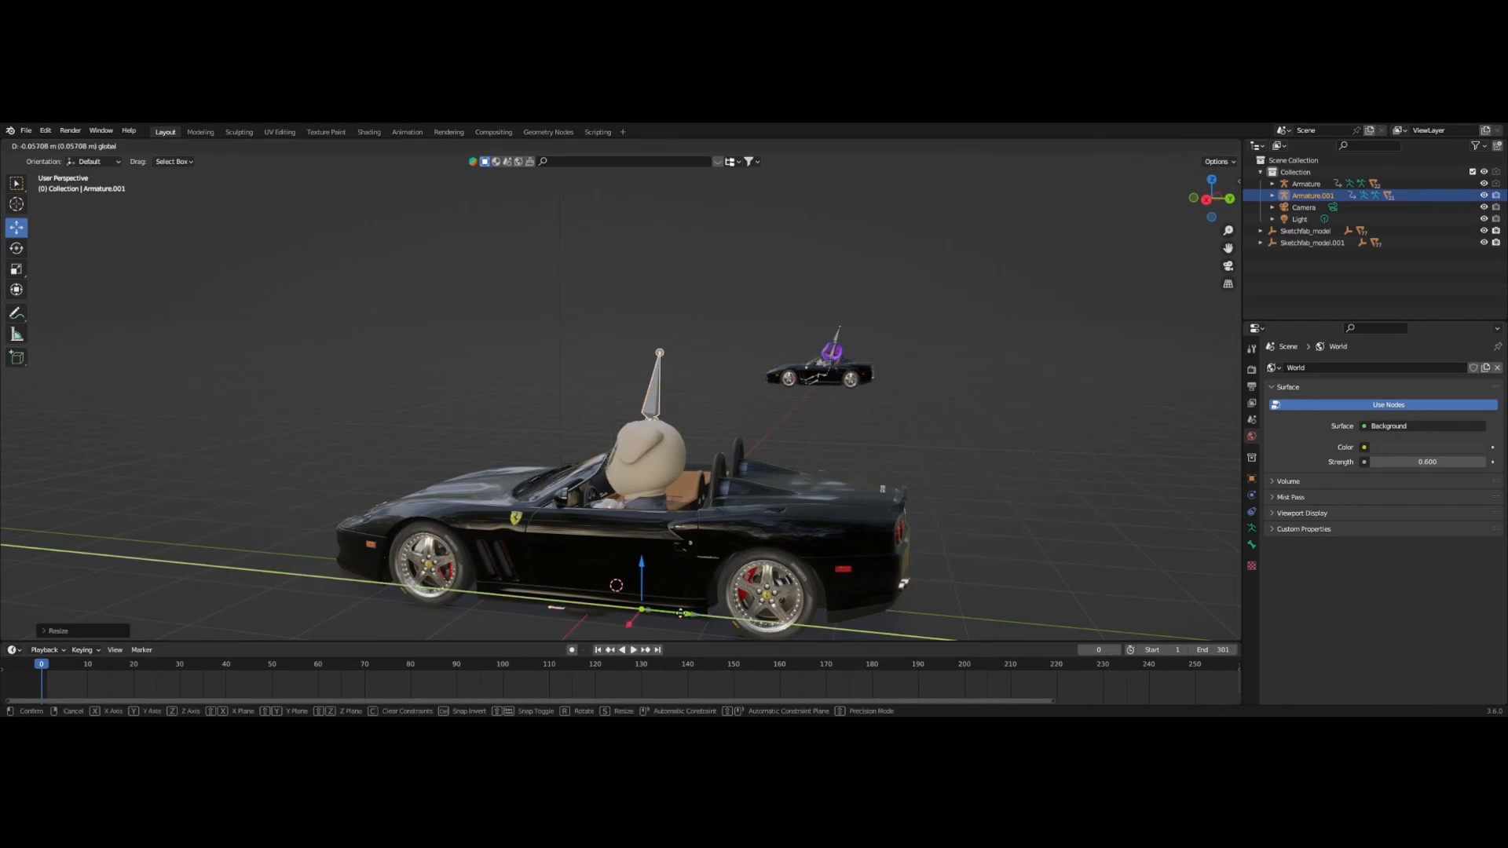
pyautogui.moveTo(647, 569); pyautogui.dragTo(675, 586)
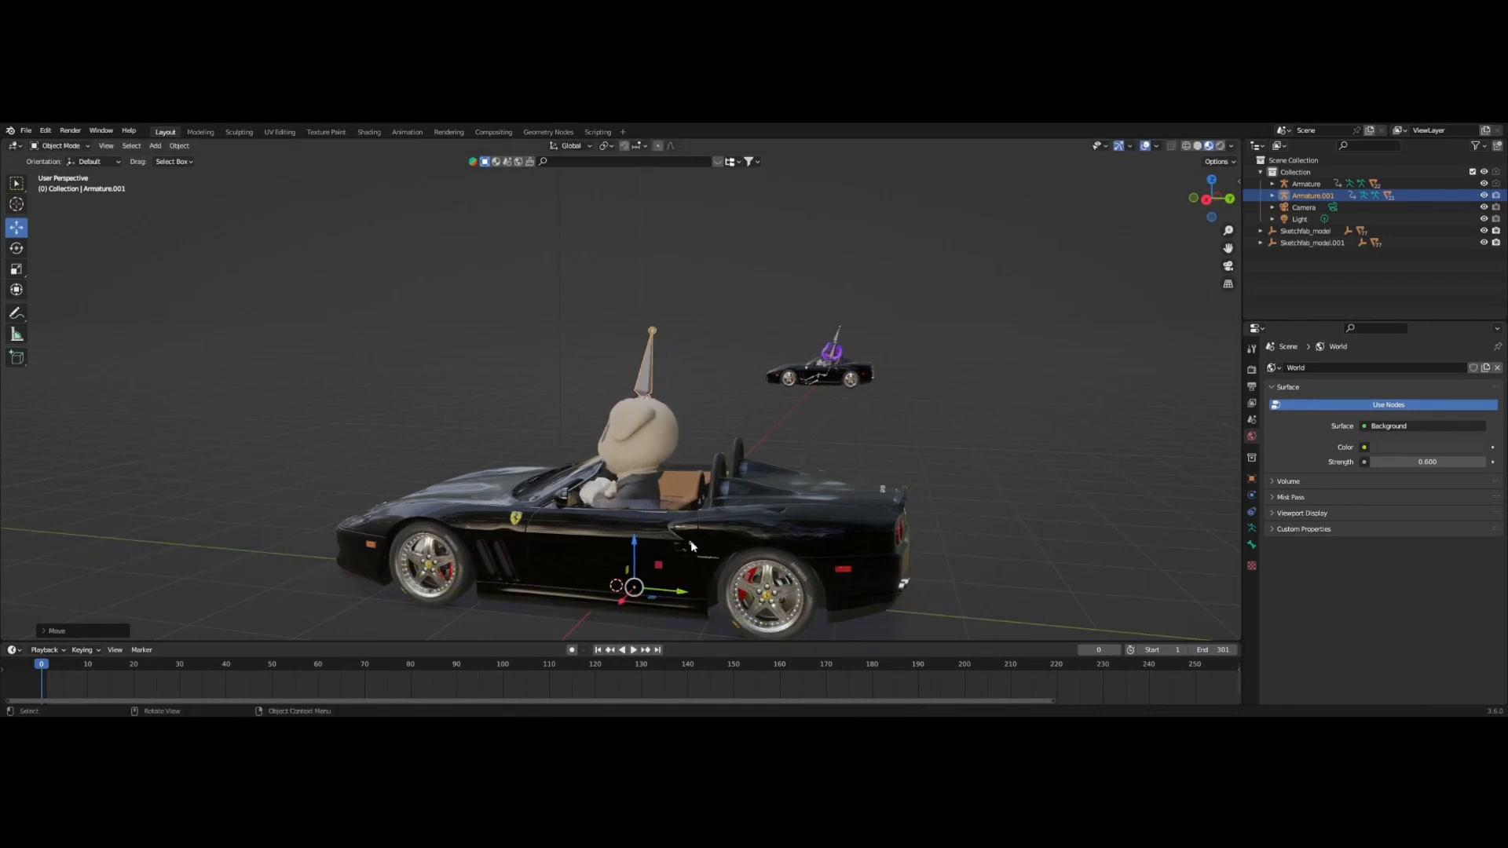
pyautogui.moveTo(675, 586); pyautogui.dragTo(849, 526, button='middle')
pyautogui.scroll(4, 710, 525)
pyautogui.scroll(-5, 765, 503)
pyautogui.scroll(-3, 848, 520)
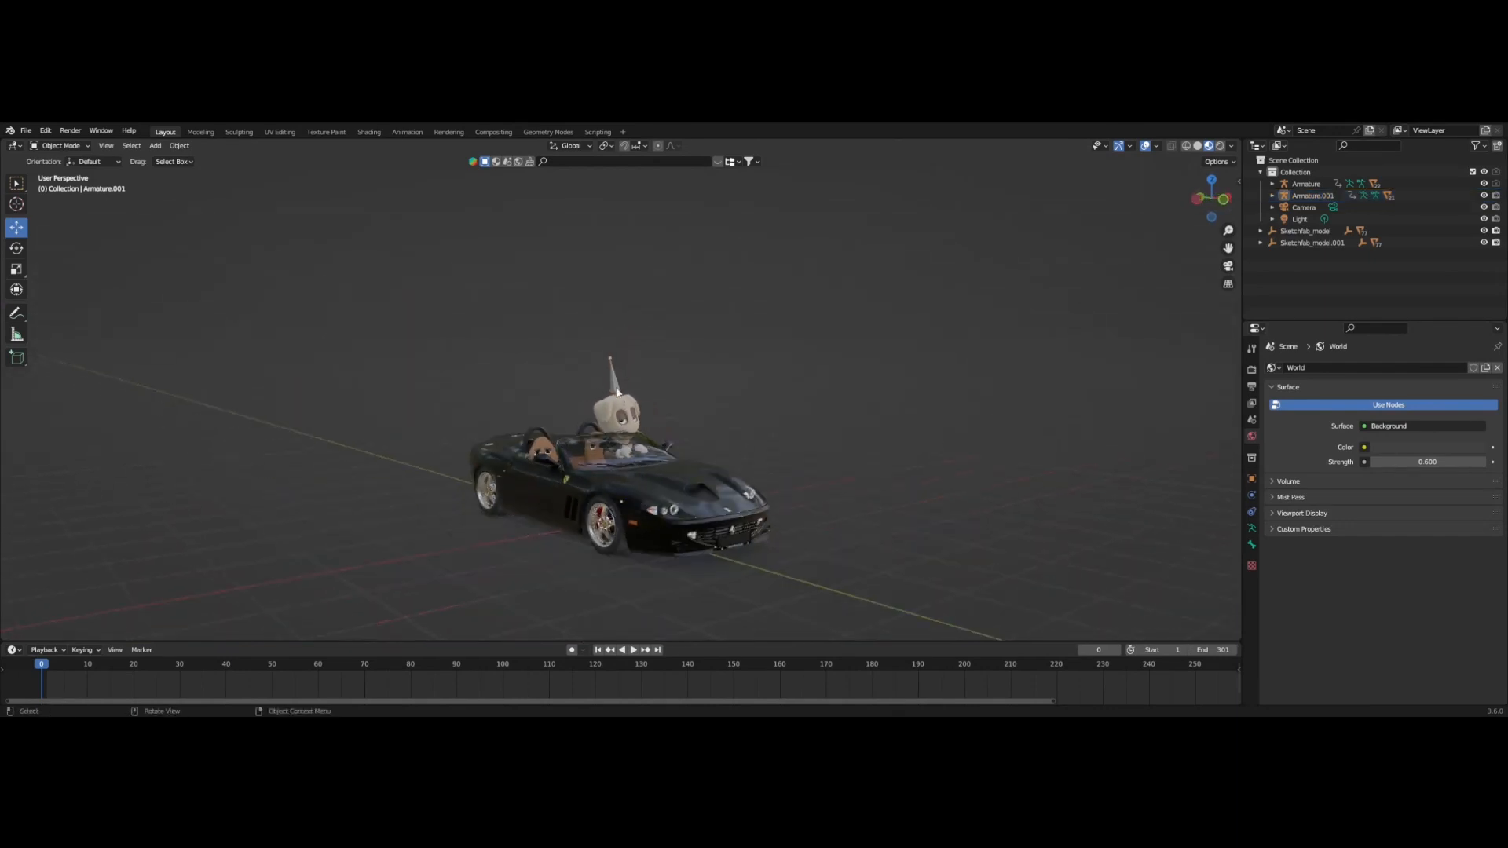
# Move the character's armature backward along Y until it is completely clear of the car.
pyautogui.click(616, 380)
pyautogui.moveTo(616, 380); pyautogui.dragTo(575, 503, button='middle')
pyautogui.press('g')
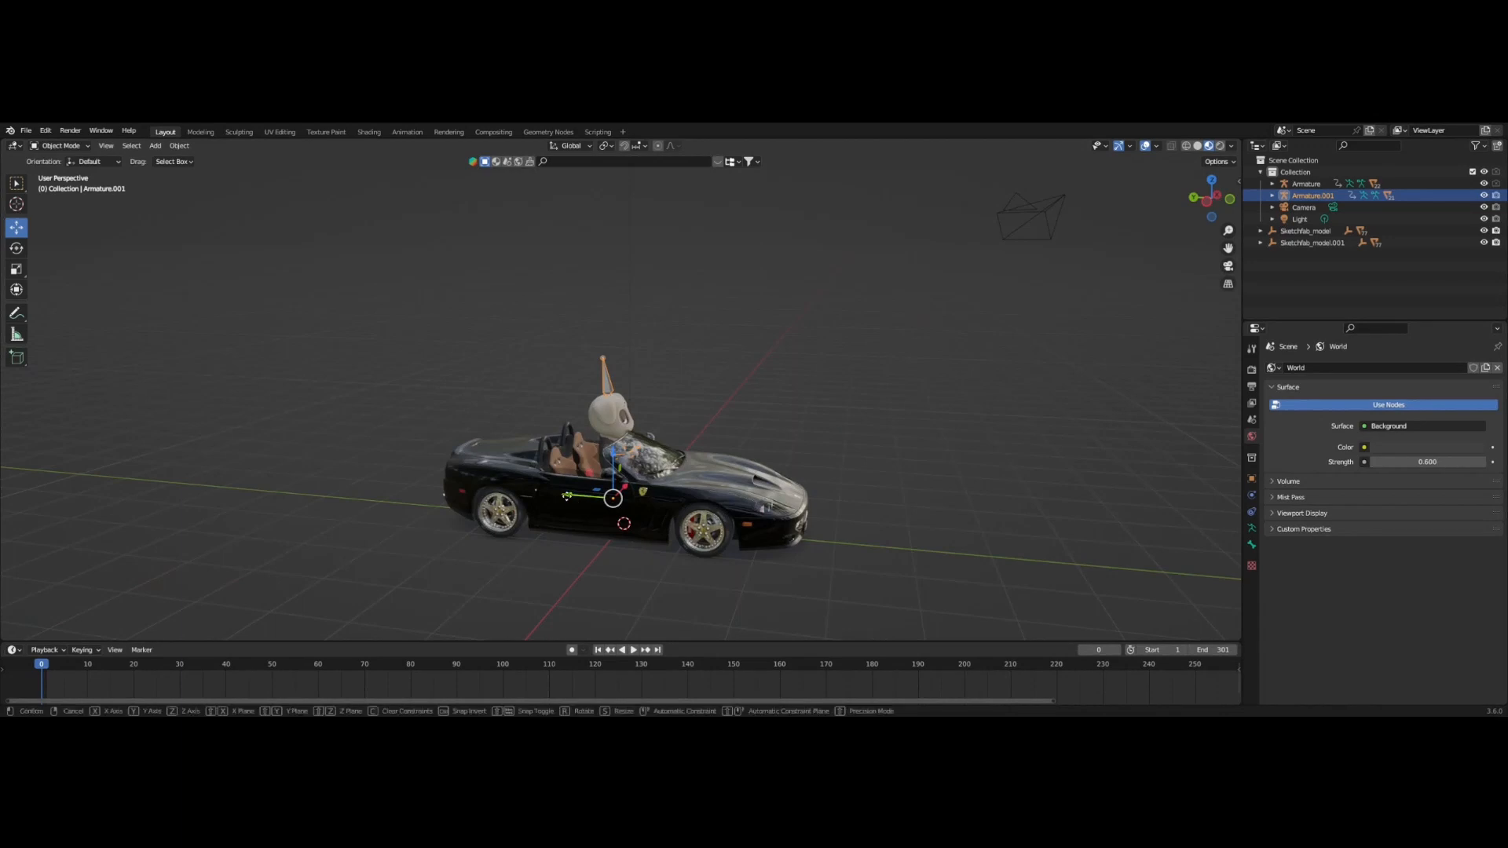
pyautogui.press('y')
pyautogui.click(306, 479)
pyautogui.scroll(-3, 708, 362)
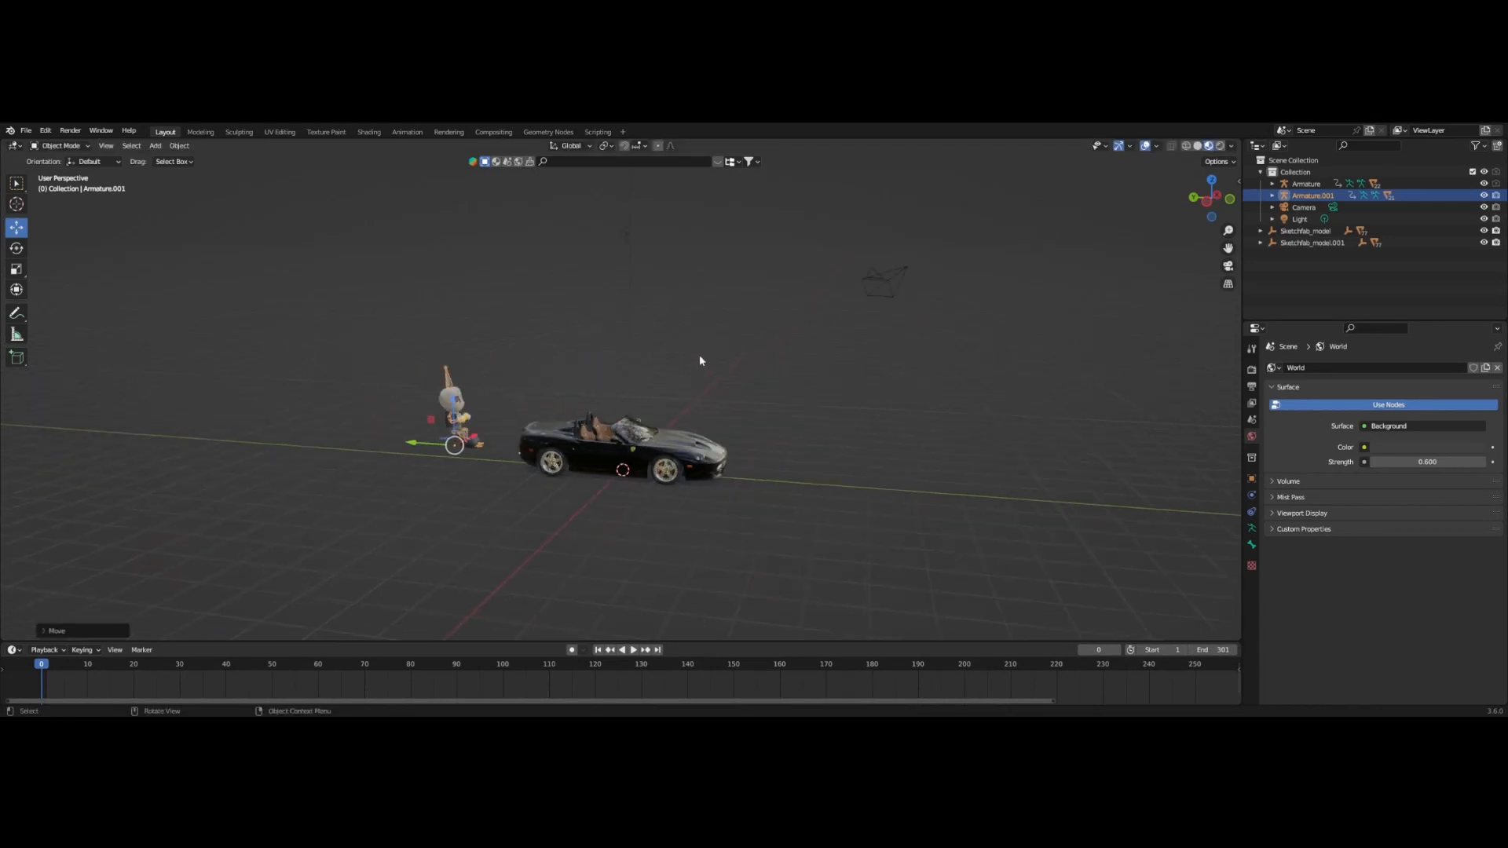
# Delete the light object above the car.
pyautogui.rightClick(629, 231)
pyautogui.click(635, 328)
pyautogui.scroll(3, 775, 432)
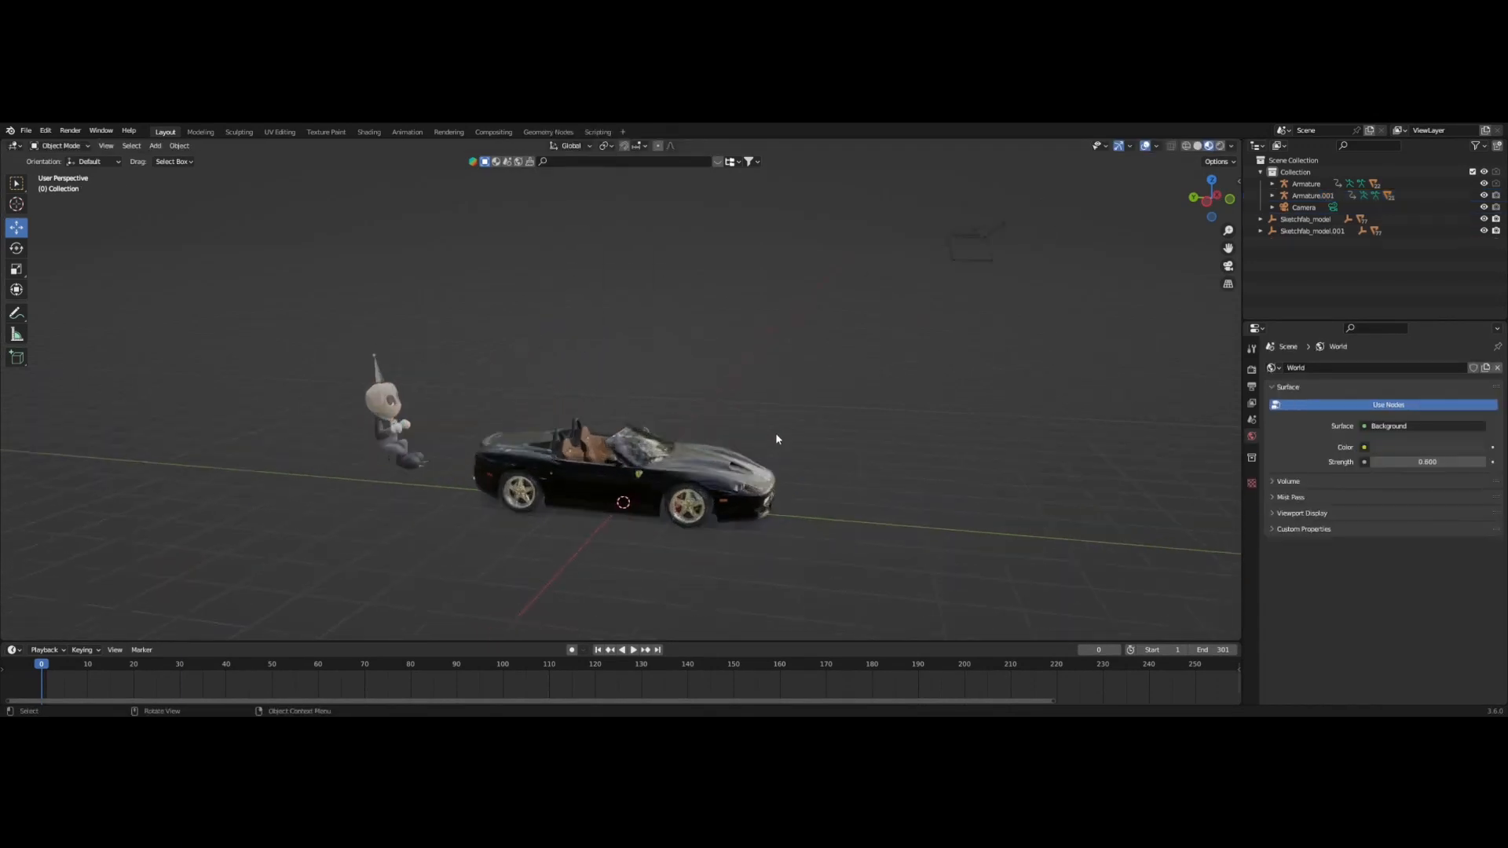
# Select all parts of the car in front of the character and shorten them together by scaling along Y.
pyautogui.click(697, 483)
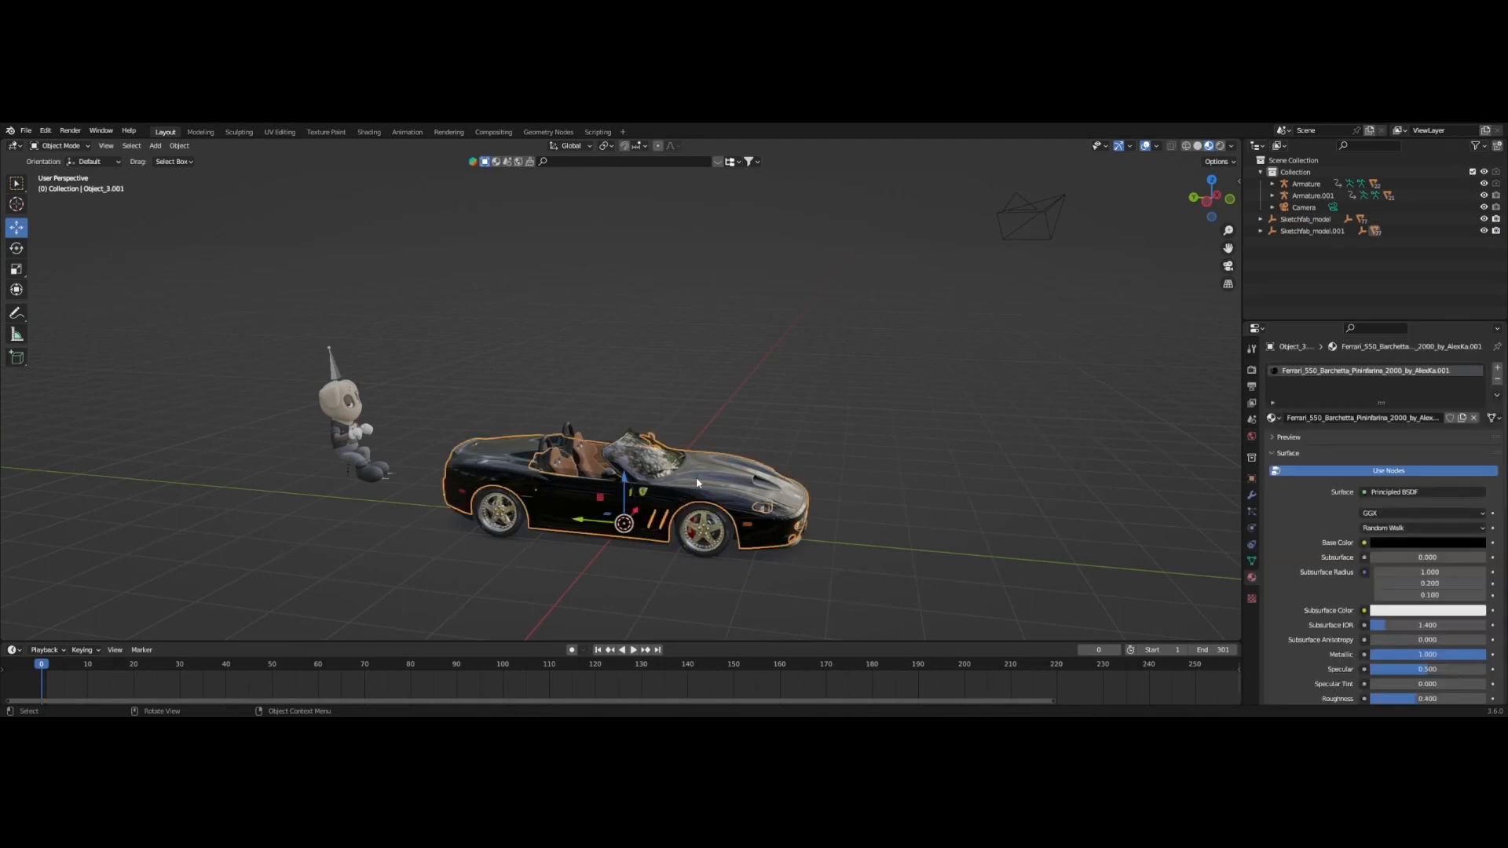
pyautogui.moveTo(874, 608)
pyautogui.mouseDown()
pyautogui.moveTo(473, 389)
pyautogui.moveTo(431, 382)
pyautogui.mouseUp()
pyautogui.moveTo(866, 478); pyautogui.dragTo(930, 481, button='middle')
pyautogui.click(18, 270)
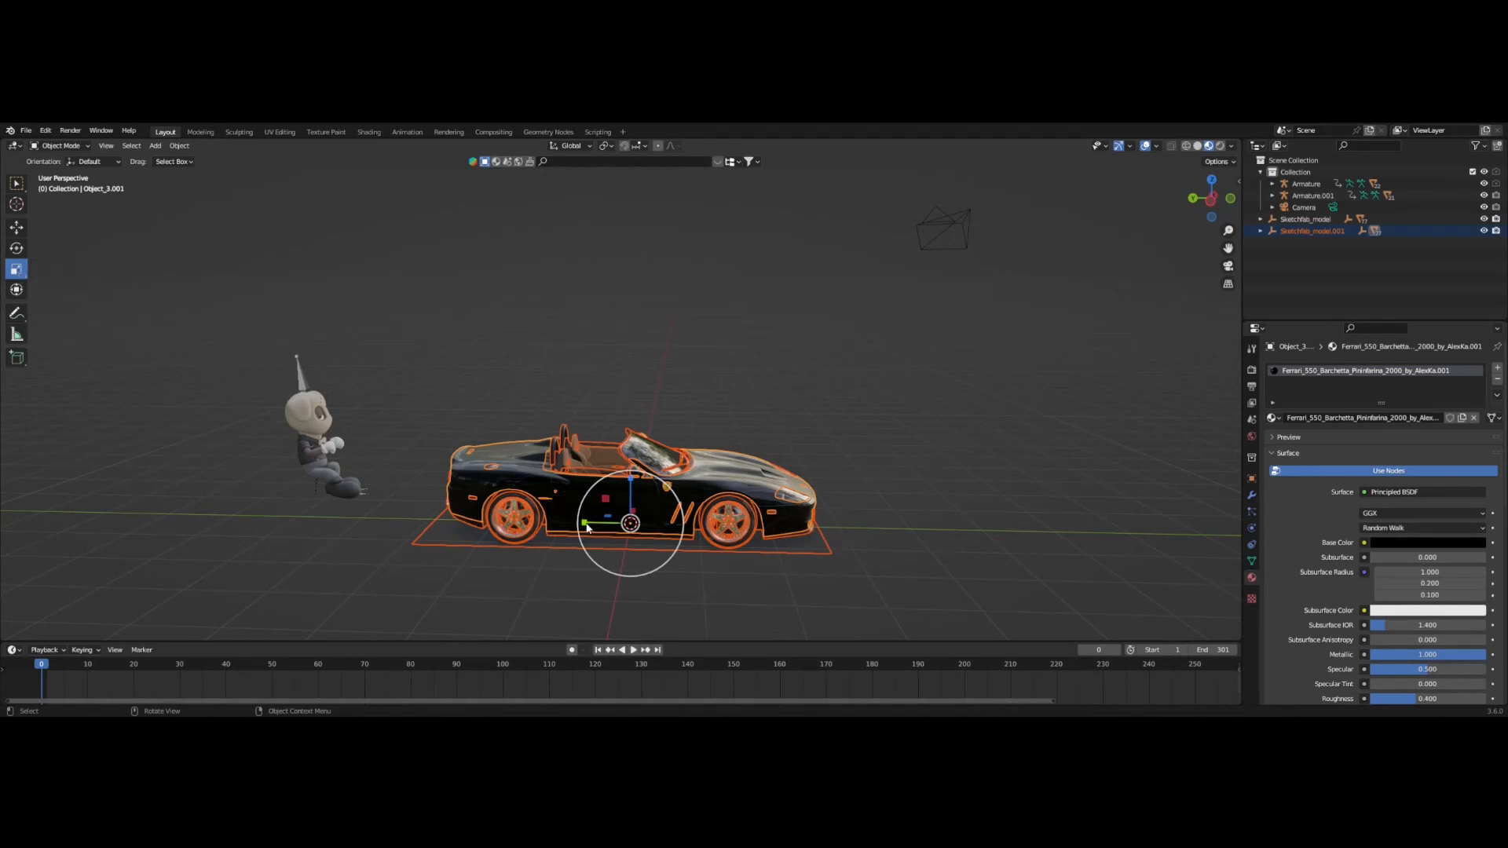
pyautogui.moveTo(586, 524); pyautogui.dragTo(592, 522)
pyautogui.moveTo(592, 522); pyautogui.dragTo(590, 522)
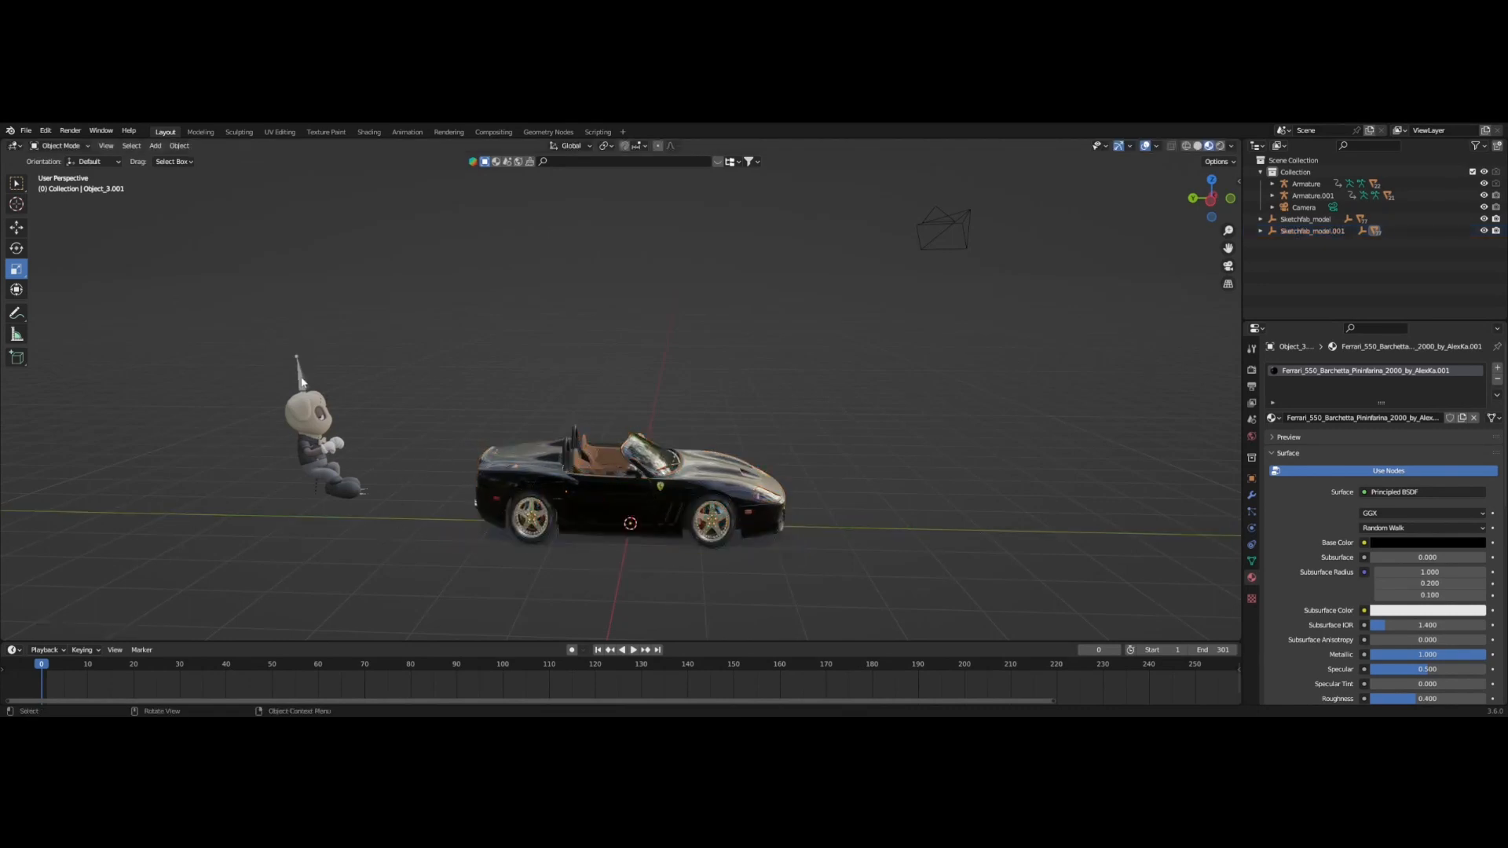
# Move the character's armature forward along Y into the driver's seat and adjust its height along Z.
pyautogui.click(343, 482)
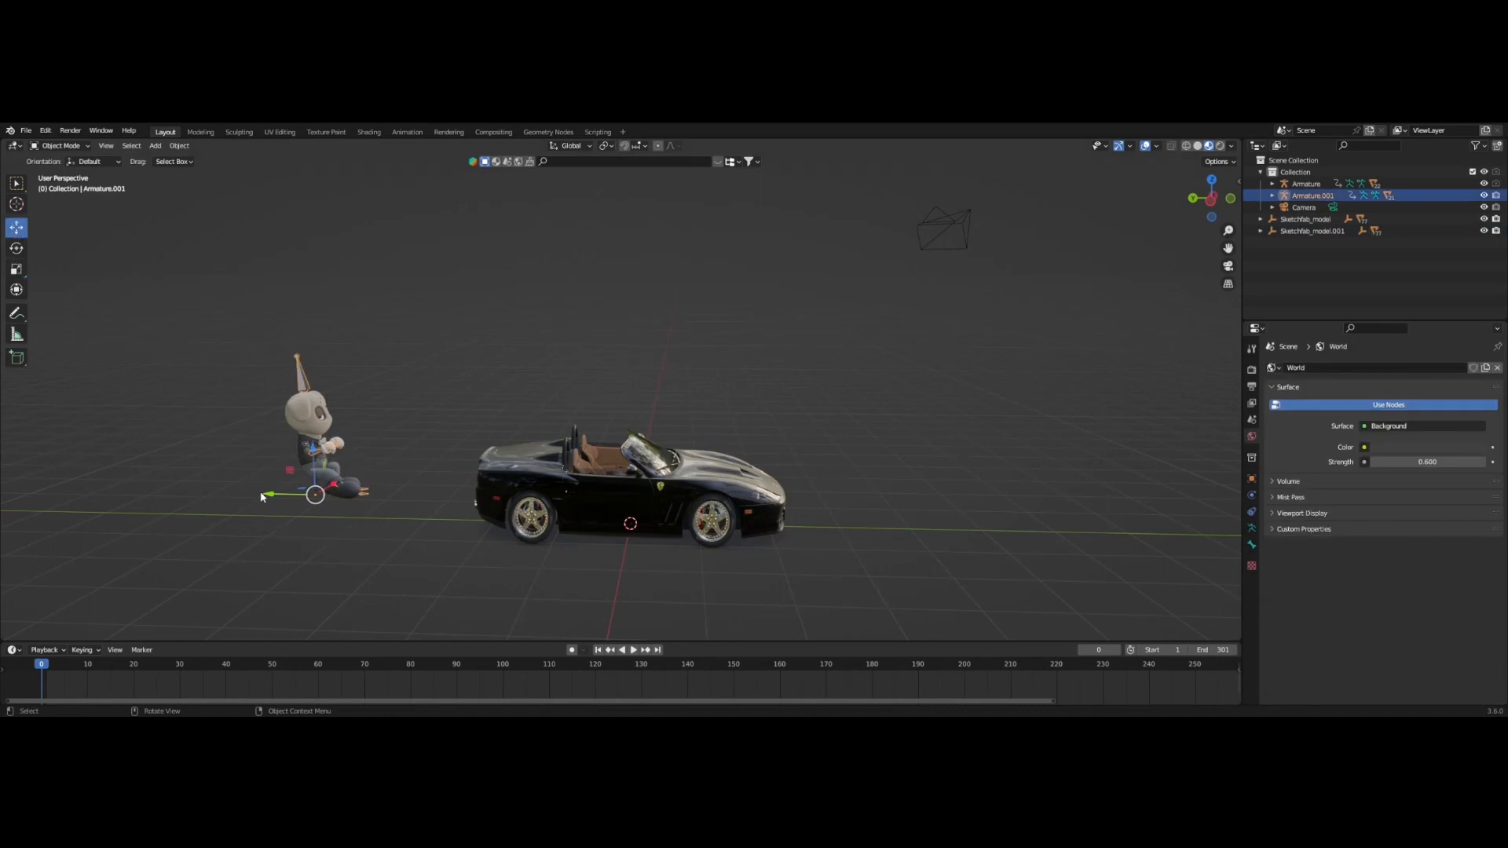
pyautogui.moveTo(261, 496); pyautogui.dragTo(560, 496)
pyautogui.scroll(4, 682, 485)
pyautogui.moveTo(682, 484); pyautogui.dragTo(658, 531, button='middle')
pyautogui.moveTo(593, 568); pyautogui.dragTo(605, 580)
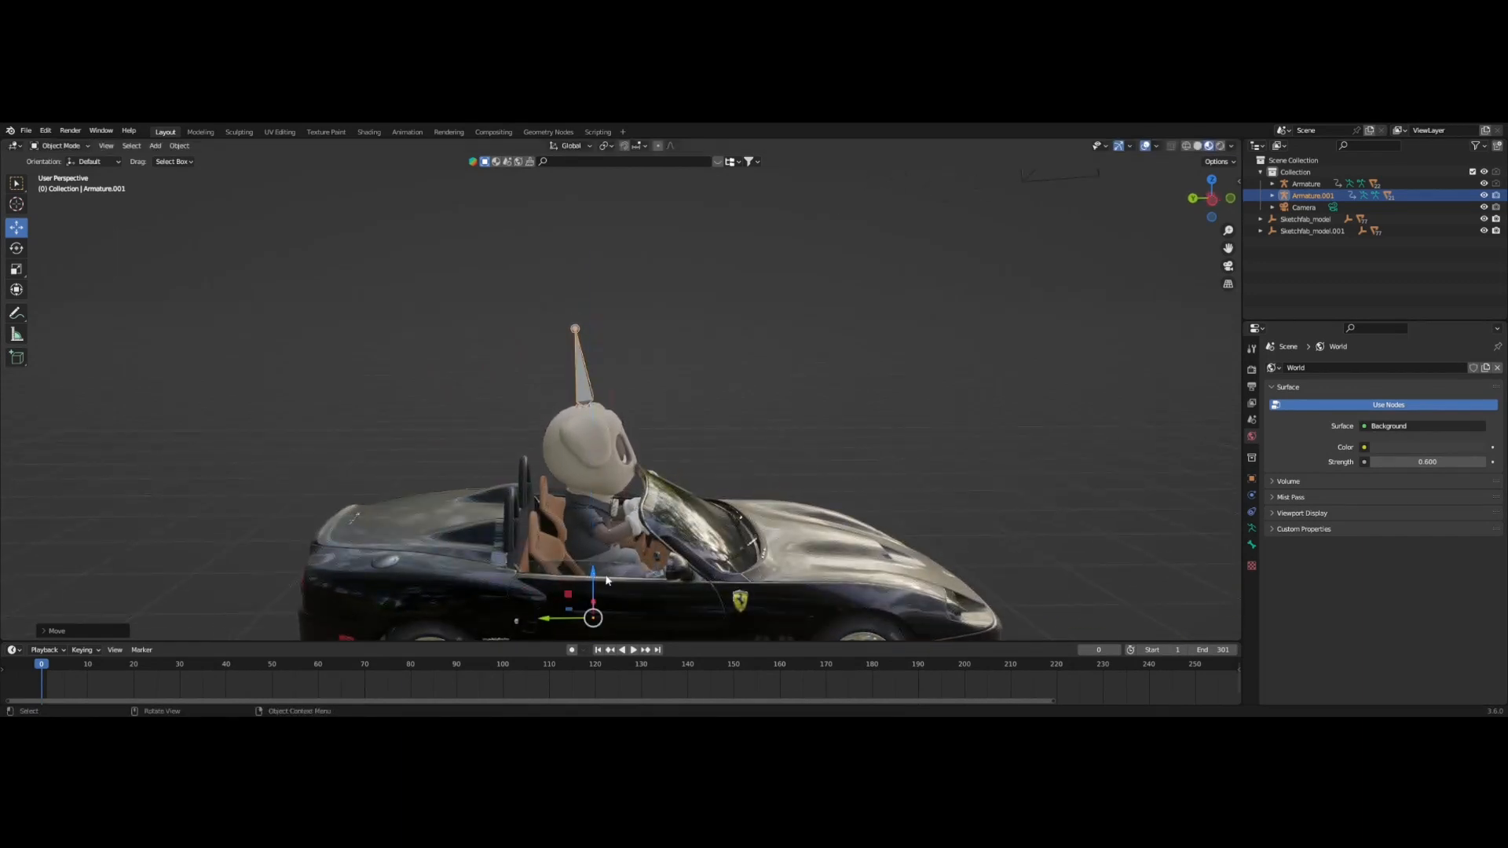
# Adjust the armature's uniform scale slightly so the character suits the shortened car, checking it from both sides.
pyautogui.moveTo(606, 580); pyautogui.dragTo(874, 559, button='middle')
pyautogui.scroll(-2, 713, 543)
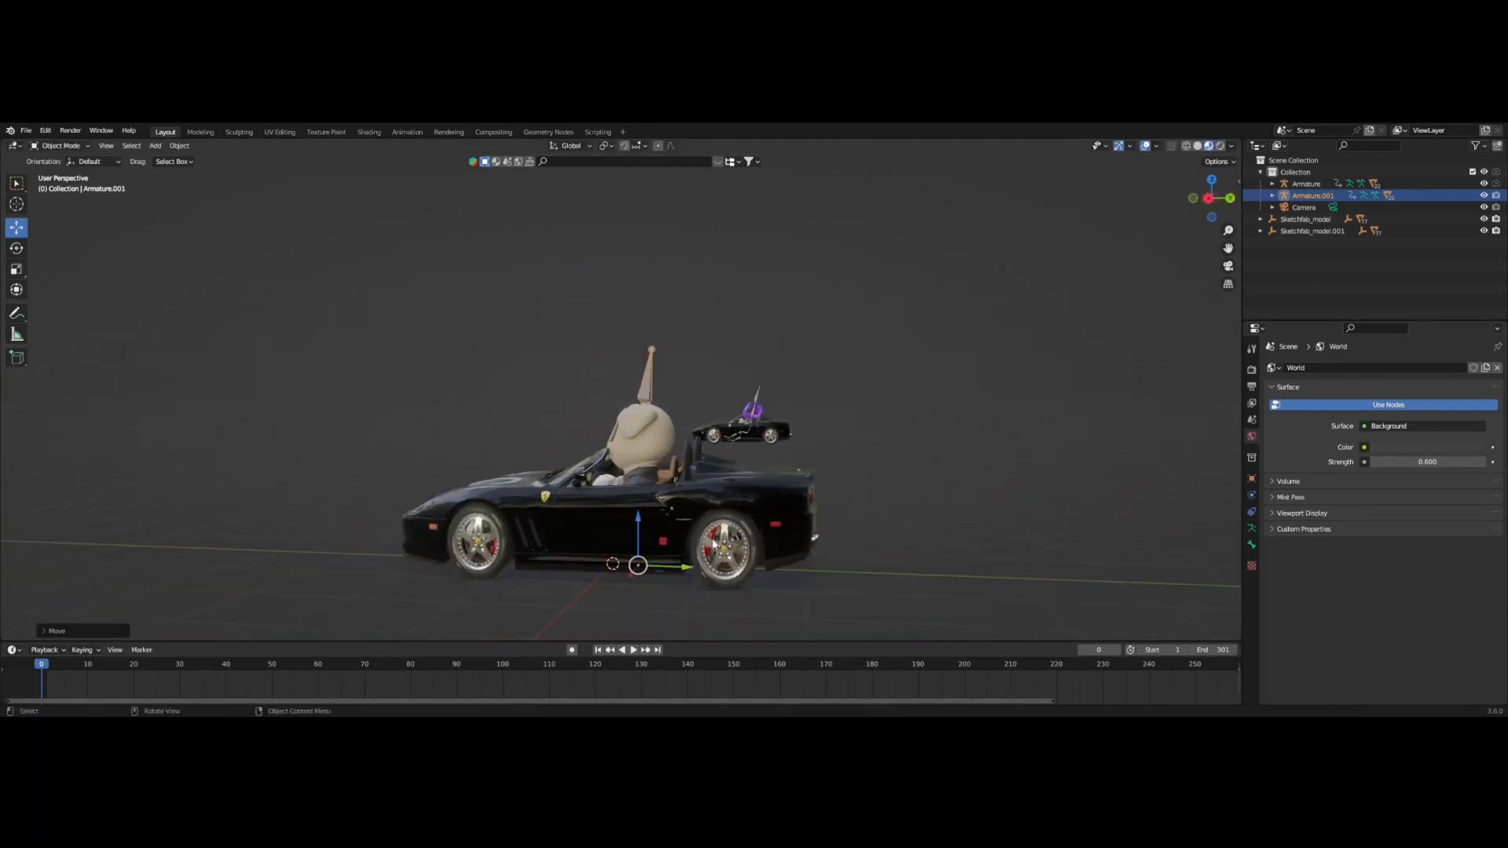
pyautogui.moveTo(713, 543); pyautogui.dragTo(699, 550, button='middle')
pyautogui.press('s')
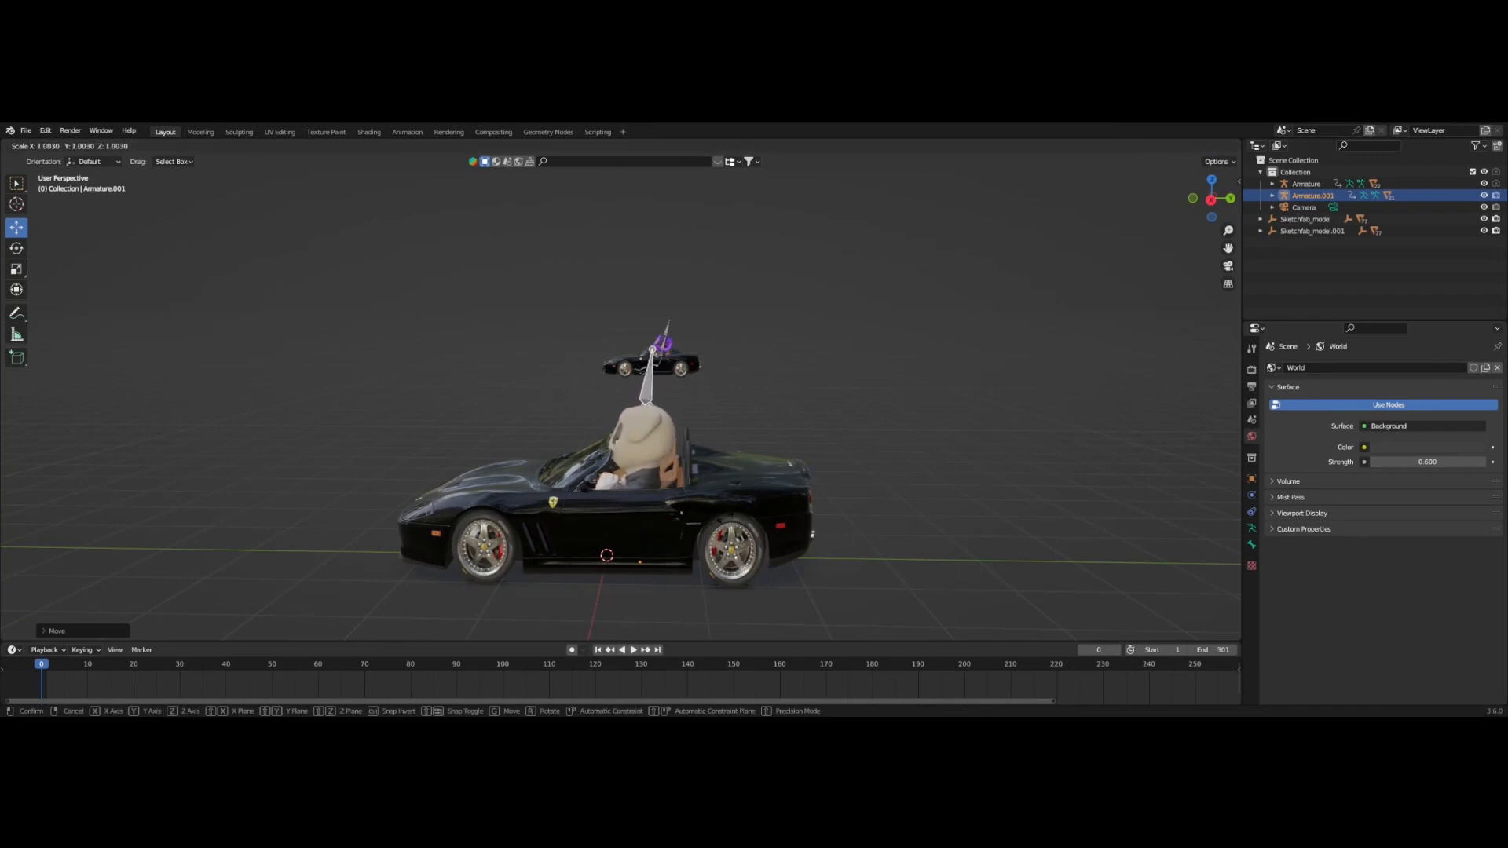
pyautogui.click(689, 514)
pyautogui.moveTo(690, 514); pyautogui.dragTo(943, 519, button='middle')
pyautogui.scroll(2, 585, 513)
pyautogui.moveTo(585, 514); pyautogui.dragTo(636, 508, button='middle')
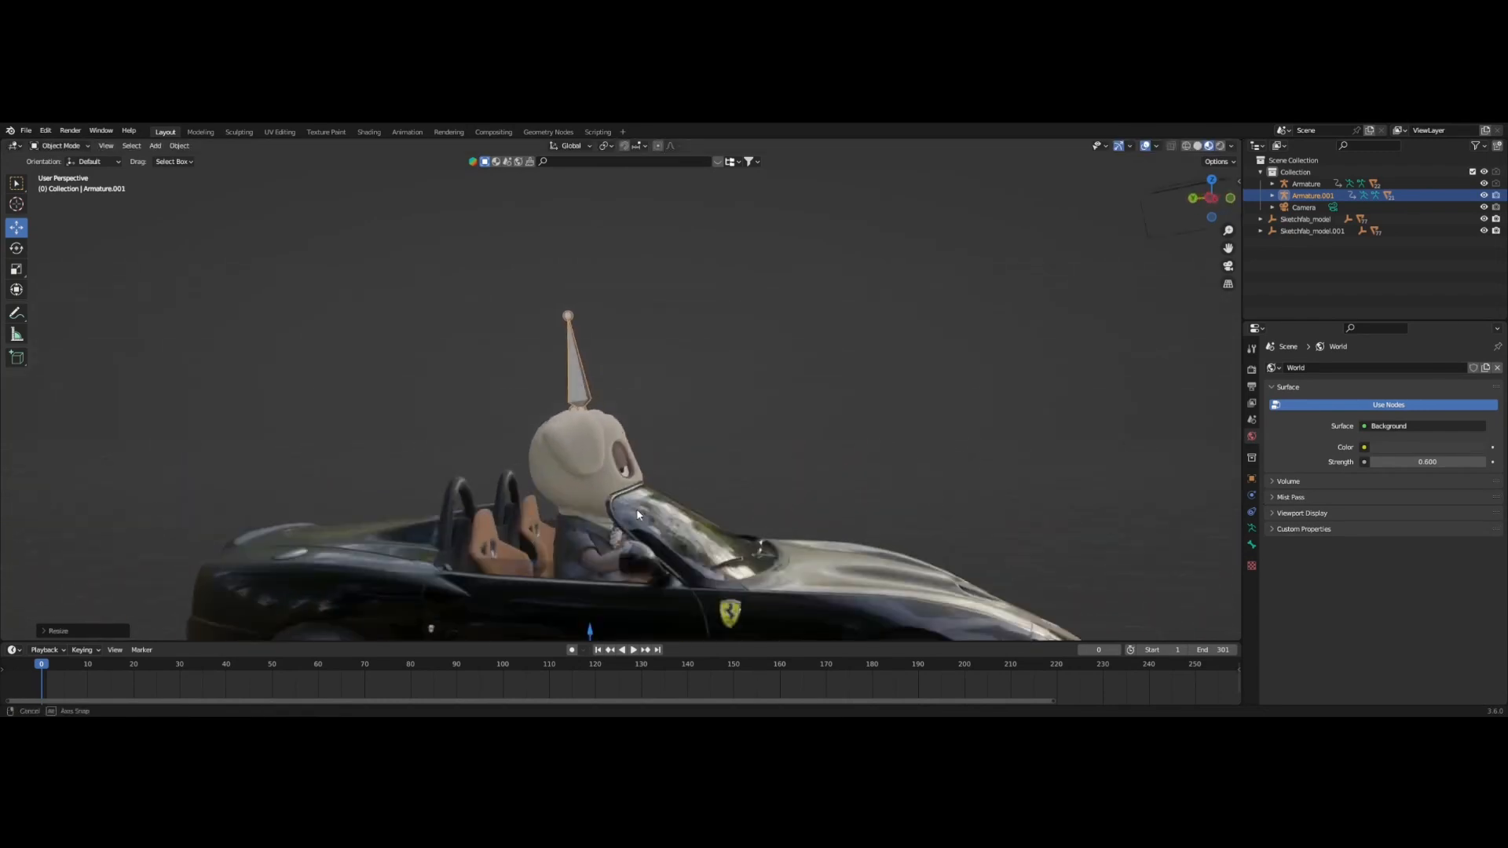
# Rotate the character's armature slightly about the X axis so it leans back in the seat.
pyautogui.scroll(-1, 553, 466)
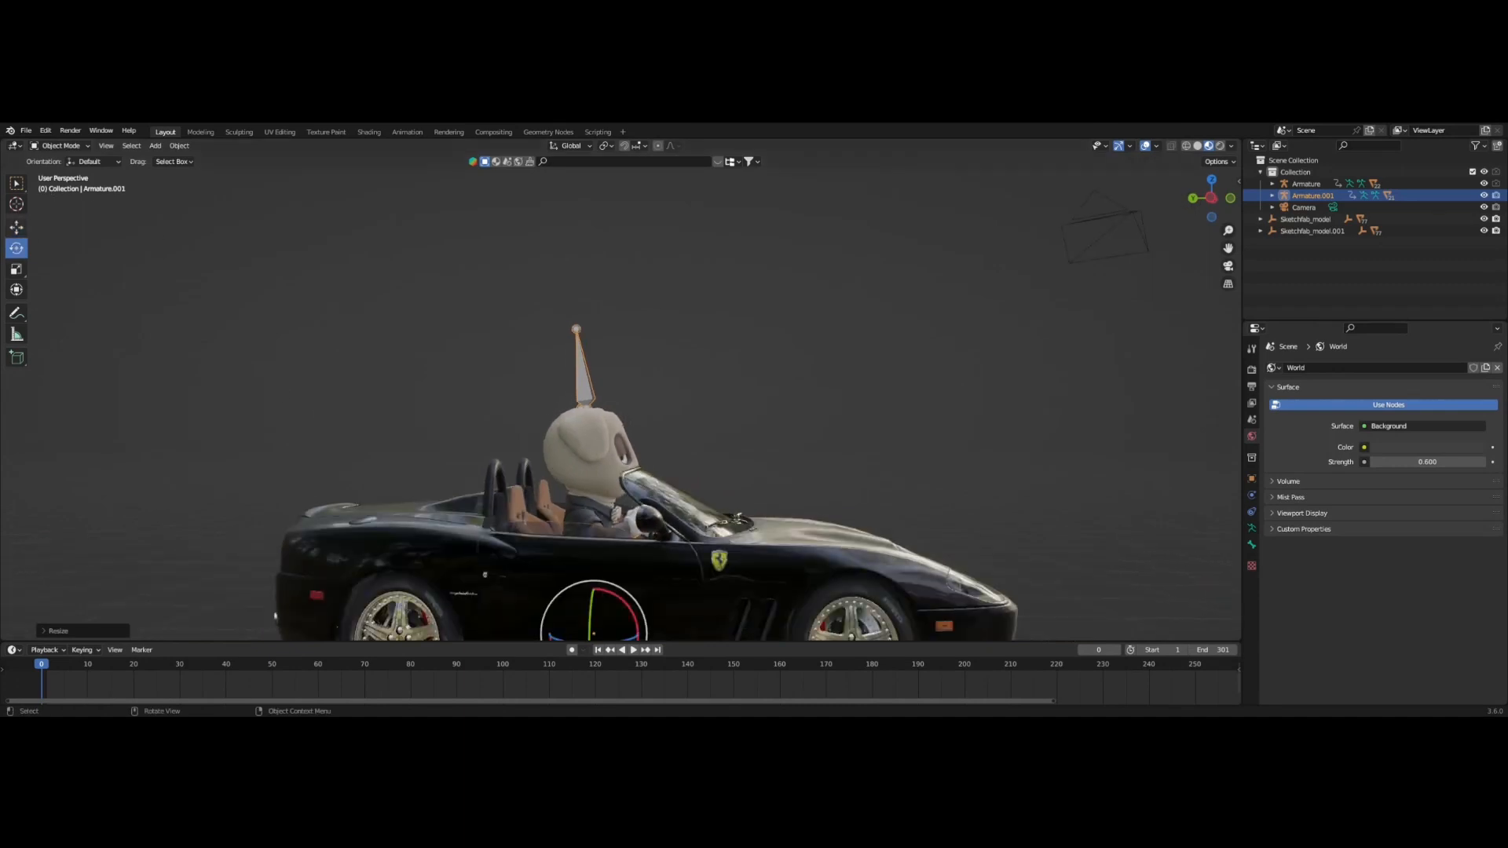
pyautogui.scroll(-1, 405, 408)
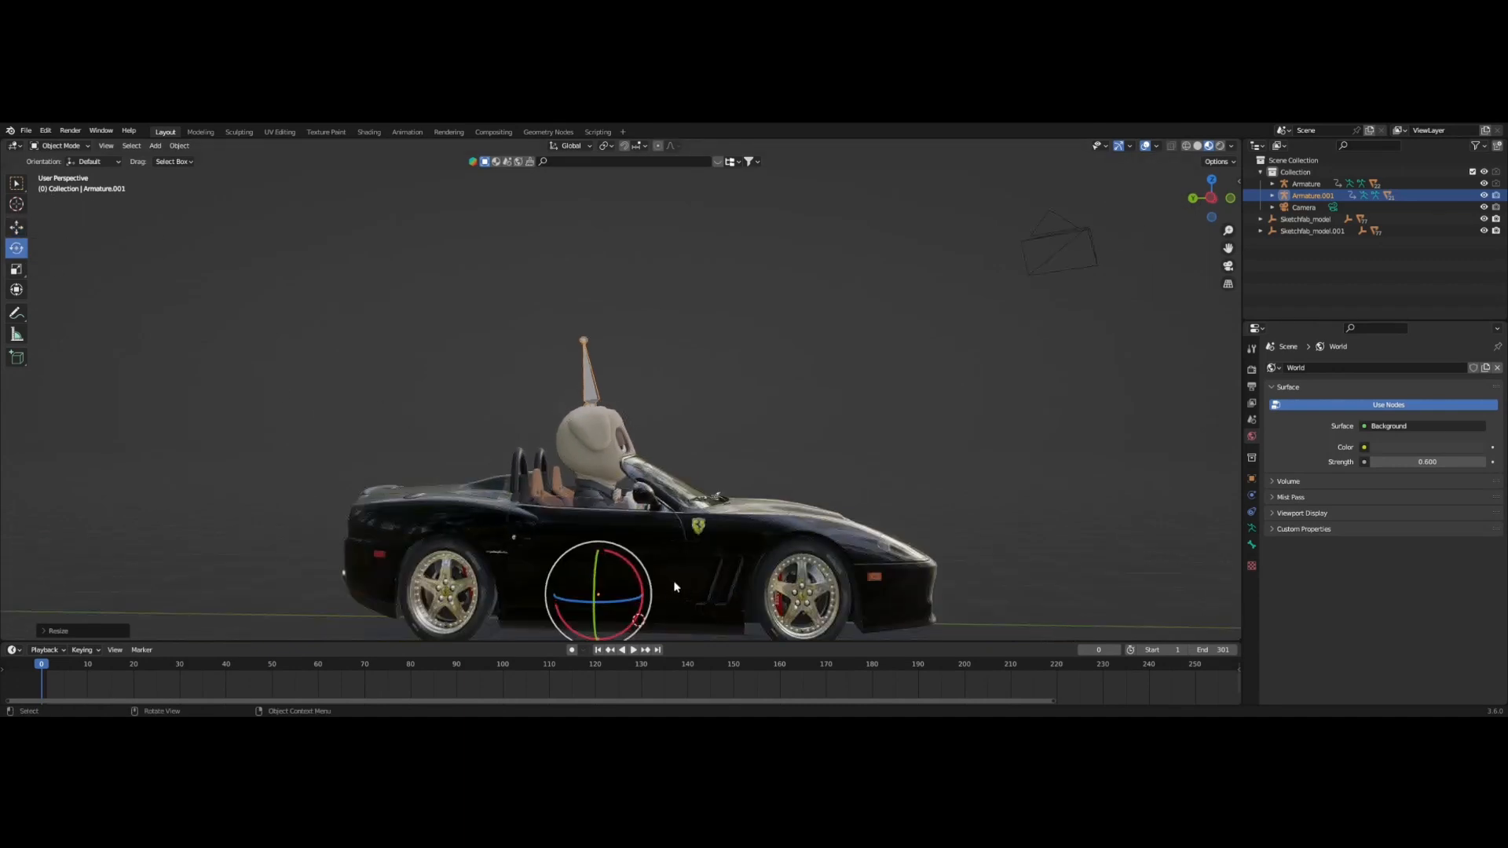
pyautogui.moveTo(638, 572)
pyautogui.mouseDown()
pyautogui.moveTo(633, 542)
pyautogui.moveTo(634, 570)
pyautogui.mouseUp()
pyautogui.moveTo(613, 496); pyautogui.dragTo(104, 240, button='middle')
# Nudge the armature along Y and Z to line up the gloved hands with the steering wheel, checking them up close.
pyautogui.click(17, 227)
pyautogui.moveTo(667, 534)
pyautogui.mouseDown(button='middle')
pyautogui.moveTo(717, 551)
pyautogui.moveTo(691, 545)
pyautogui.mouseUp(button='middle')
pyautogui.moveTo(691, 545); pyautogui.dragTo(681, 538)
pyautogui.scroll(3, 704, 492)
pyautogui.moveTo(580, 516); pyautogui.dragTo(549, 581, button='middle')
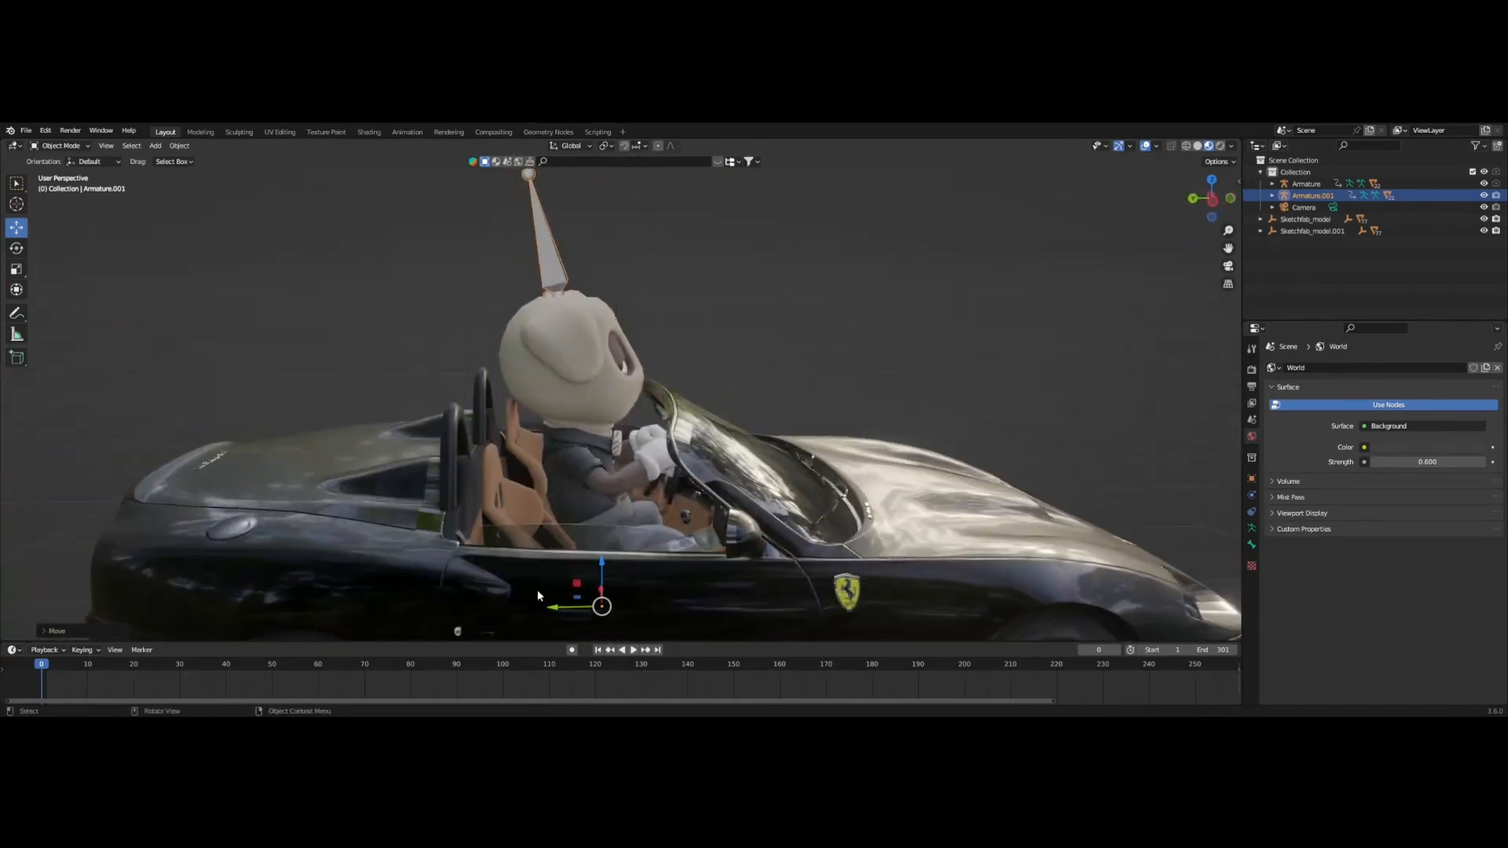
pyautogui.moveTo(559, 611); pyautogui.dragTo(564, 610)
pyautogui.moveTo(562, 555); pyautogui.dragTo(586, 538, button='middle')
pyautogui.moveTo(607, 571); pyautogui.dragTo(607, 575)
pyautogui.moveTo(622, 559)
pyautogui.mouseDown(button='middle')
pyautogui.moveTo(646, 557)
pyautogui.moveTo(633, 556)
pyautogui.mouseUp(button='middle')
pyautogui.moveTo(667, 500); pyautogui.dragTo(693, 508, button='middle')
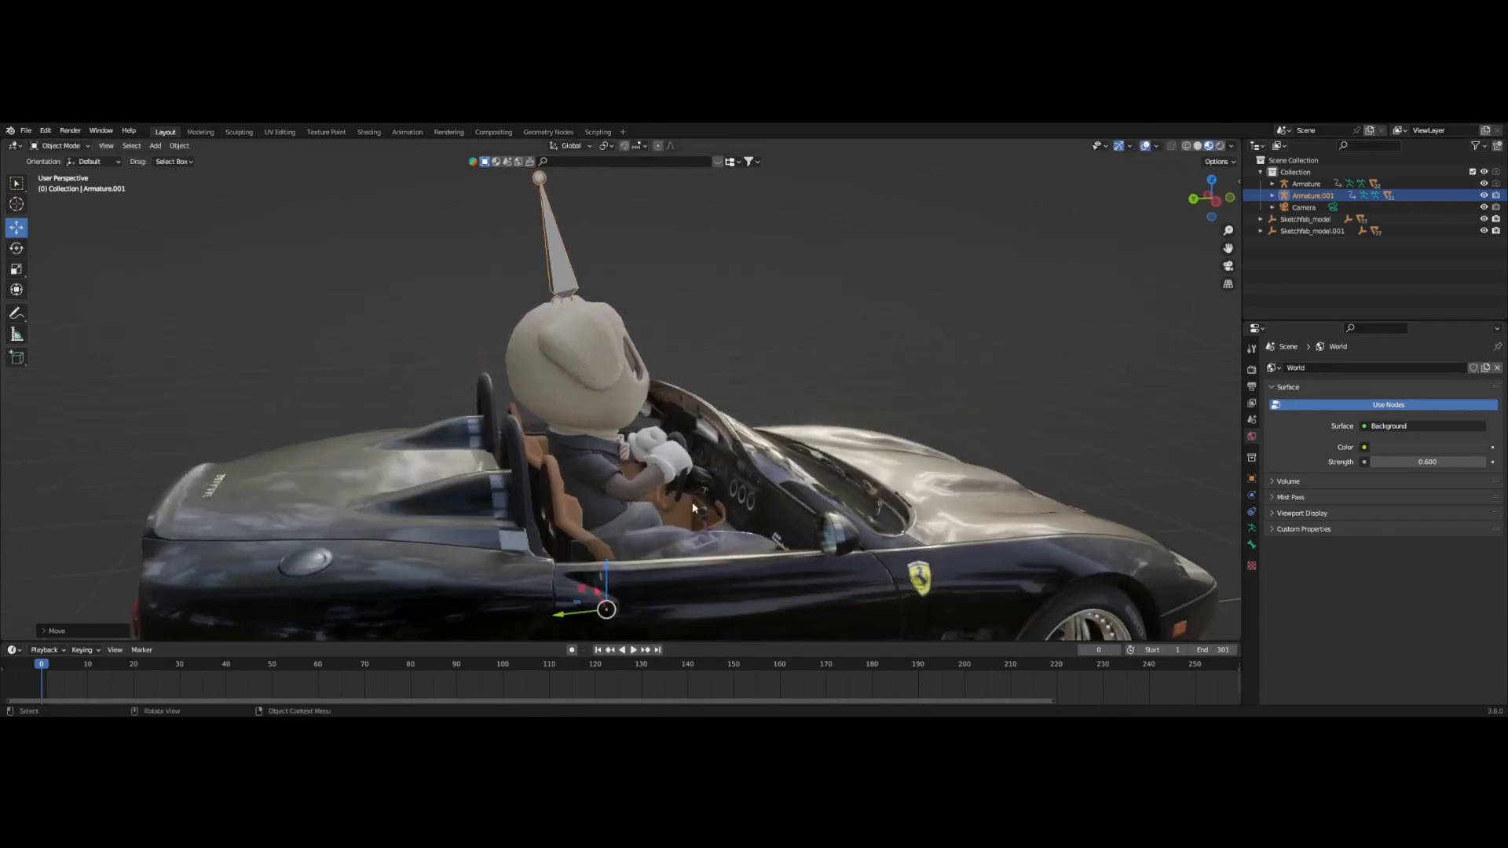
pyautogui.scroll(3, 694, 508)
pyautogui.scroll(2, 695, 508)
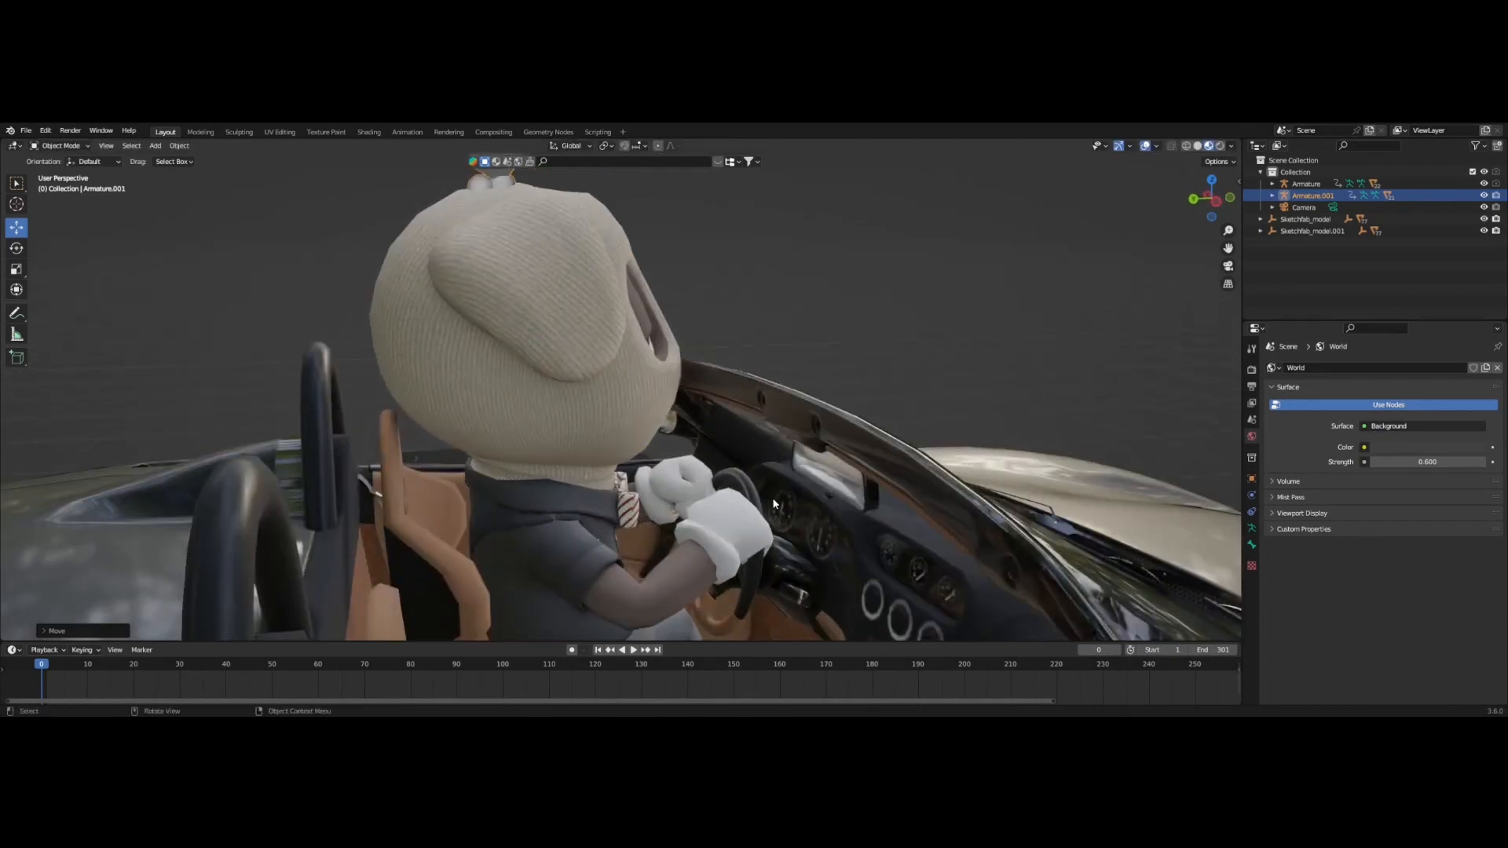
# Tilt the character's armature farther back about X and readjust its position along Y in the driver's seat.
pyautogui.scroll(-4, 774, 503)
pyautogui.moveTo(559, 616); pyautogui.dragTo(544, 613)
pyautogui.moveTo(680, 571); pyautogui.dragTo(670, 540, button='middle')
pyautogui.moveTo(548, 624); pyautogui.dragTo(442, 456)
pyautogui.click(17, 248)
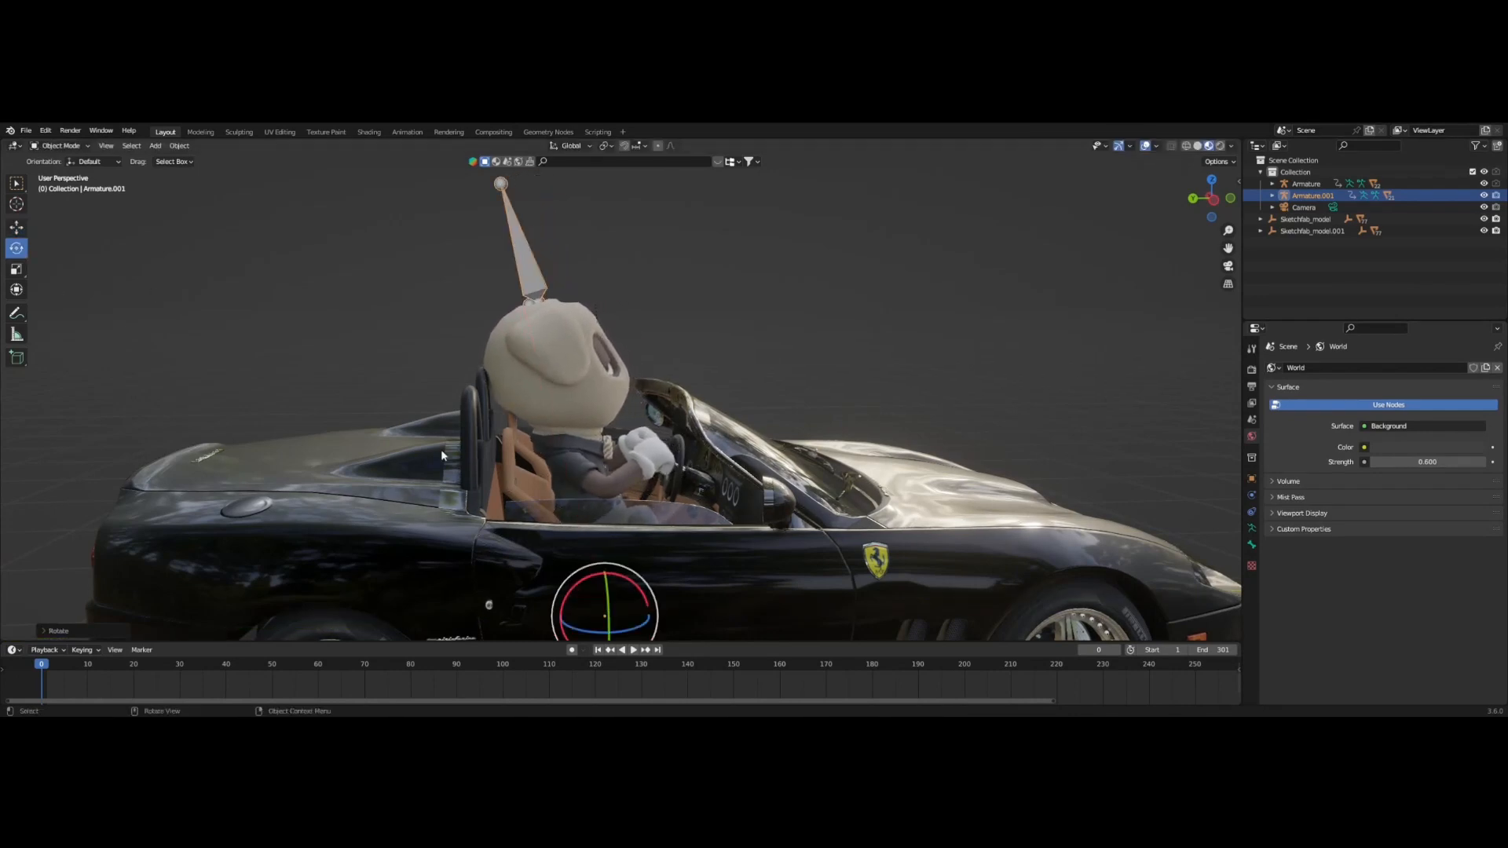
pyautogui.click(16, 228)
pyautogui.moveTo(563, 618); pyautogui.dragTo(573, 618)
# Select the full hierarchy of Sketchfab_model.001 without the character and shorten the car slightly more along Y.
pyautogui.scroll(-4, 616, 527)
pyautogui.moveTo(1027, 607); pyautogui.dragTo(235, 364)
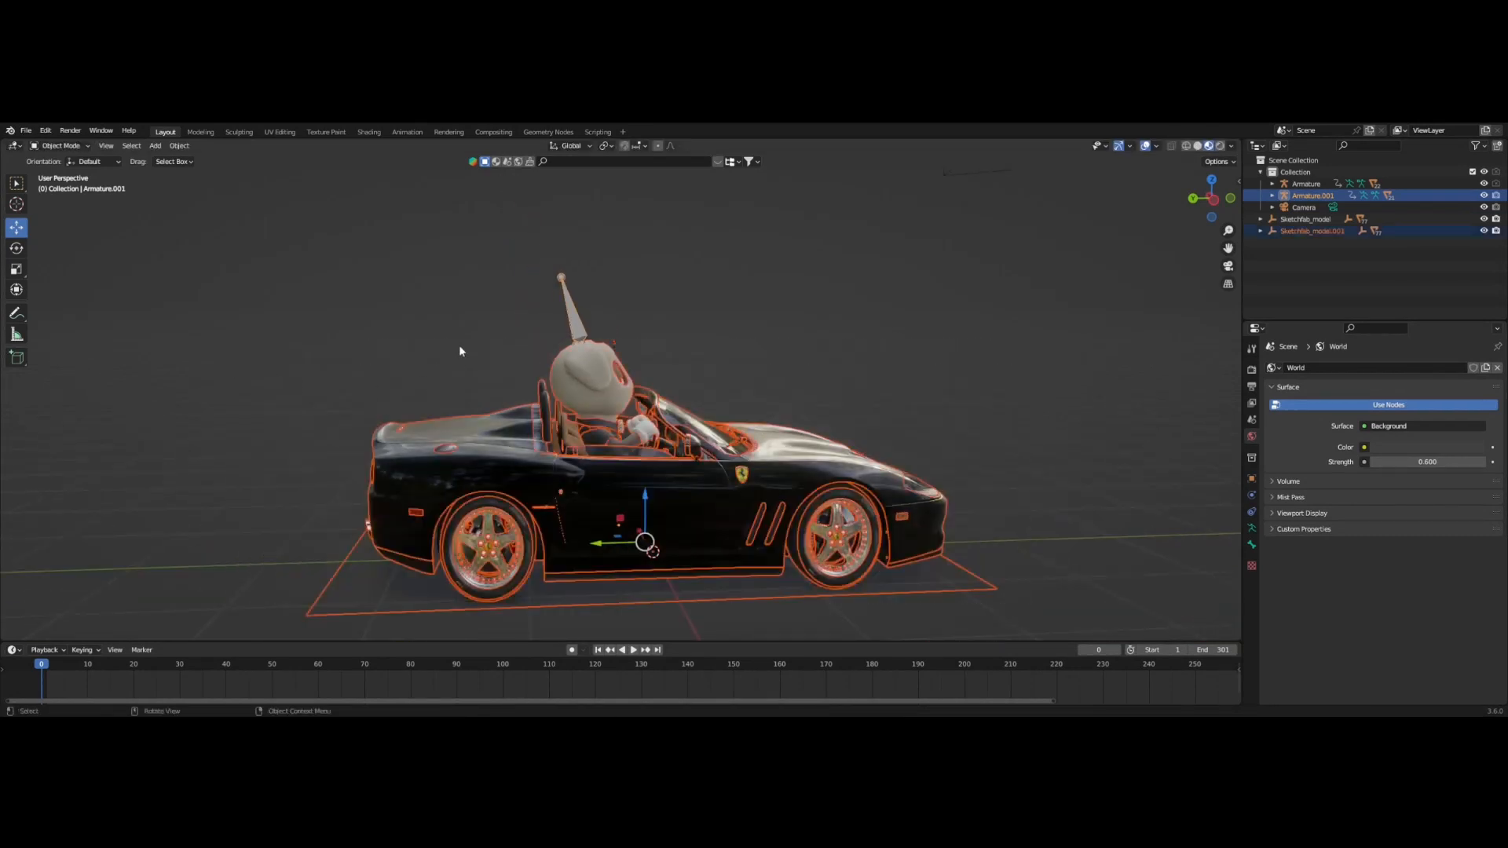
pyautogui.click(461, 346)
pyautogui.moveTo(833, 528); pyautogui.dragTo(831, 529, button='middle')
pyautogui.click(843, 507)
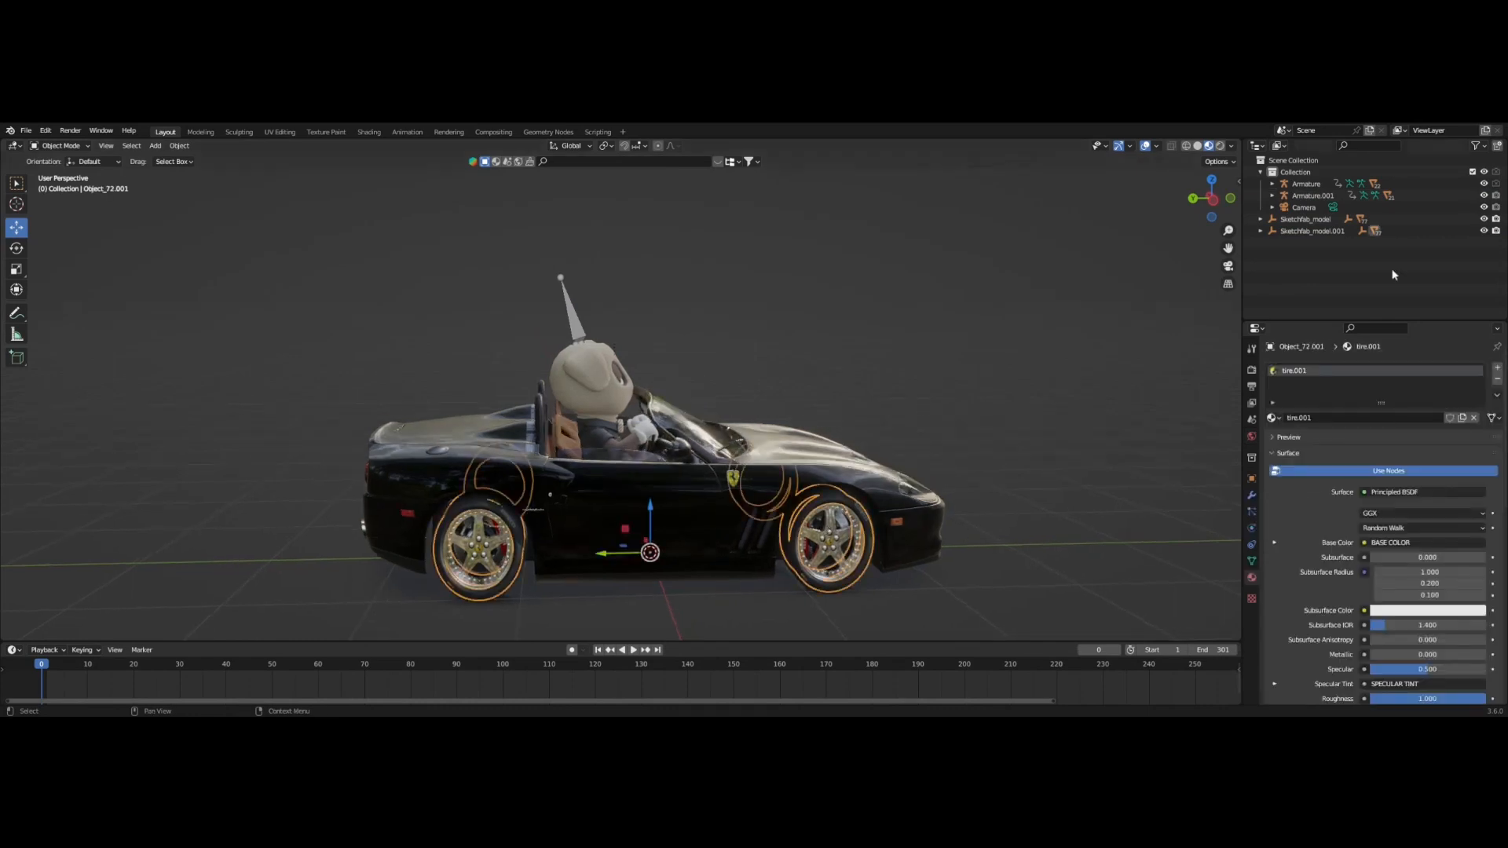
pyautogui.rightClick(1317, 235)
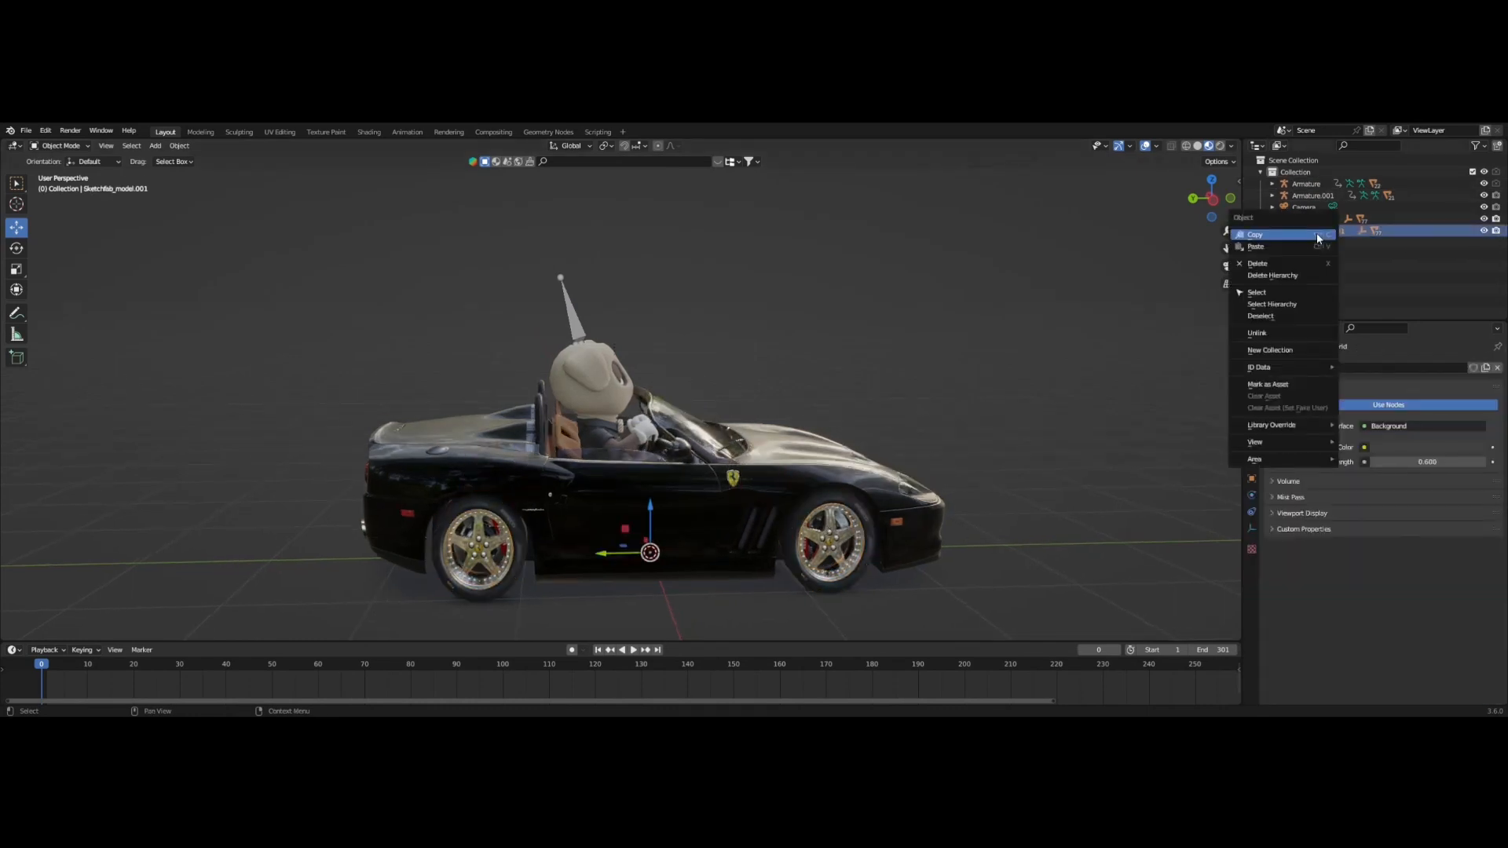
pyautogui.click(1272, 304)
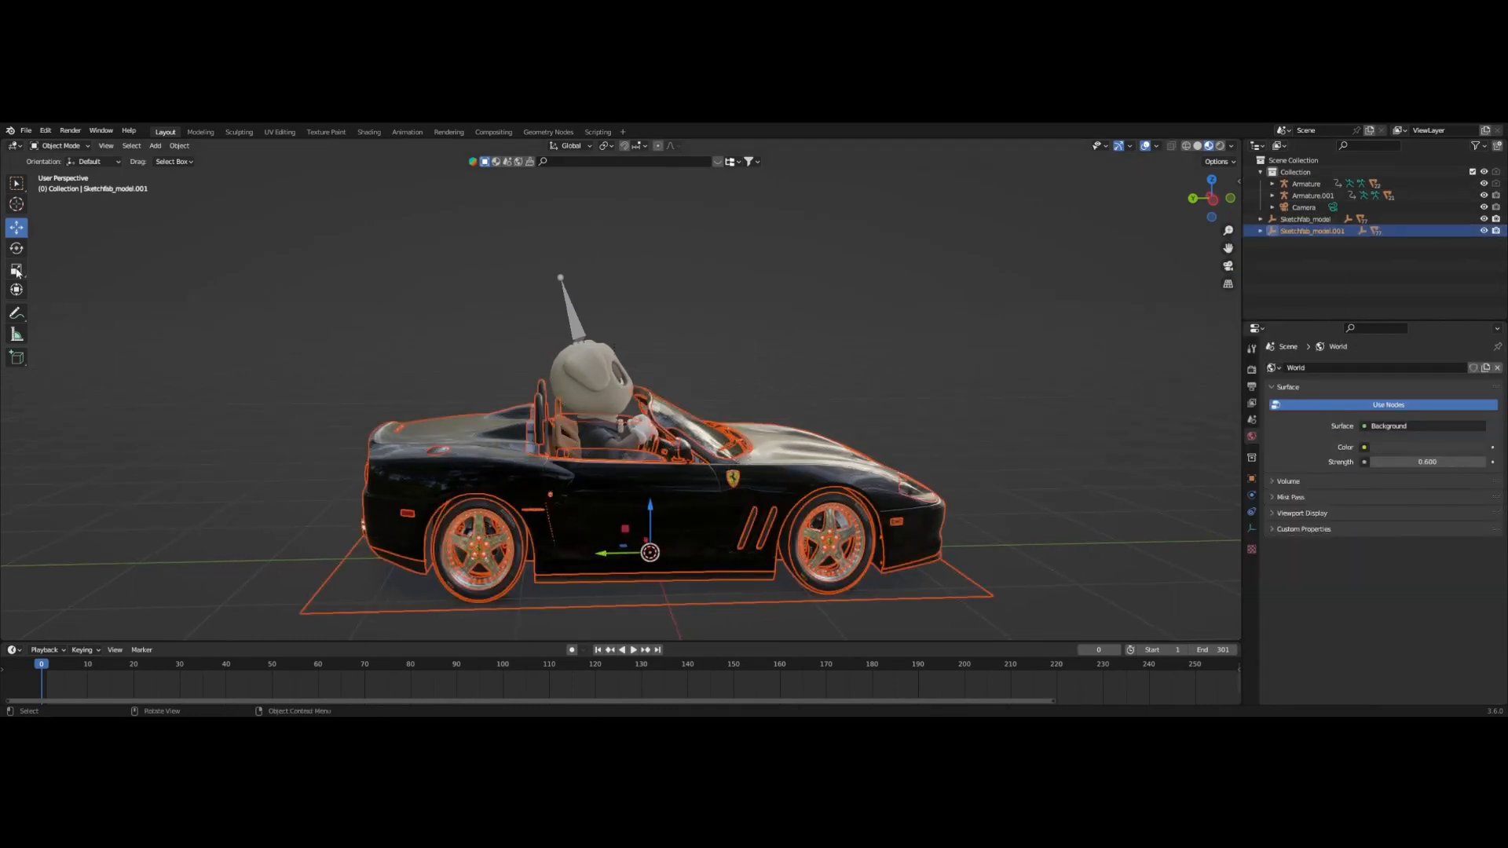
pyautogui.click(16, 270)
pyautogui.moveTo(609, 559); pyautogui.dragTo(612, 555)
pyautogui.click(357, 330)
# Play the driving animation, stop it at frame 128, and nudge the character's armature slightly forward along Y.
pyautogui.moveTo(356, 330); pyautogui.dragTo(517, 256, button='middle')
pyautogui.press('space')
pyautogui.press('space')
pyautogui.click(709, 258)
pyautogui.click(19, 229)
pyautogui.scroll(-2, 470, 409)
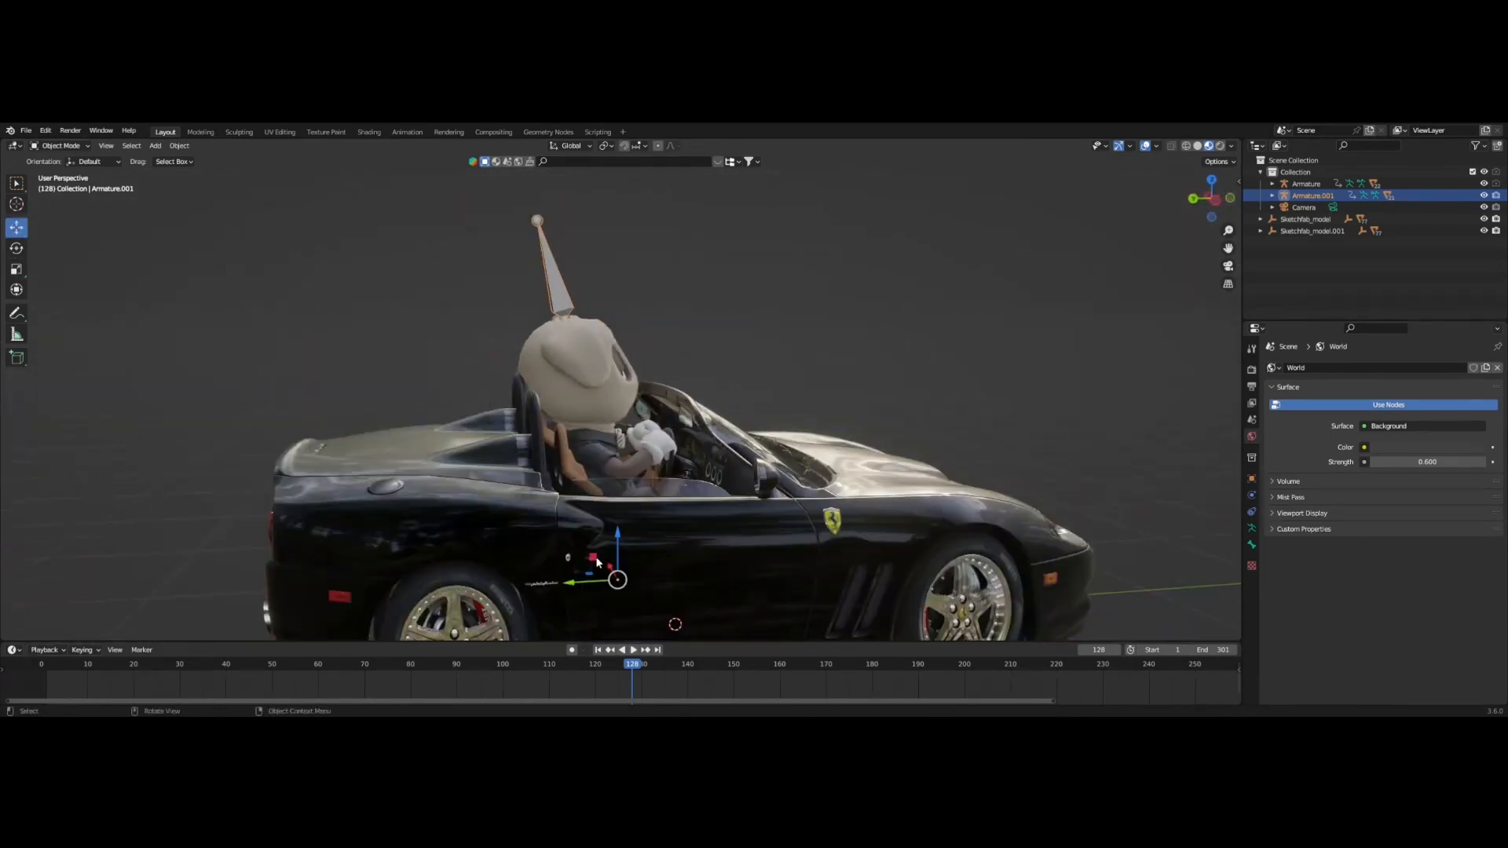
pyautogui.moveTo(572, 586); pyautogui.dragTo(580, 583)
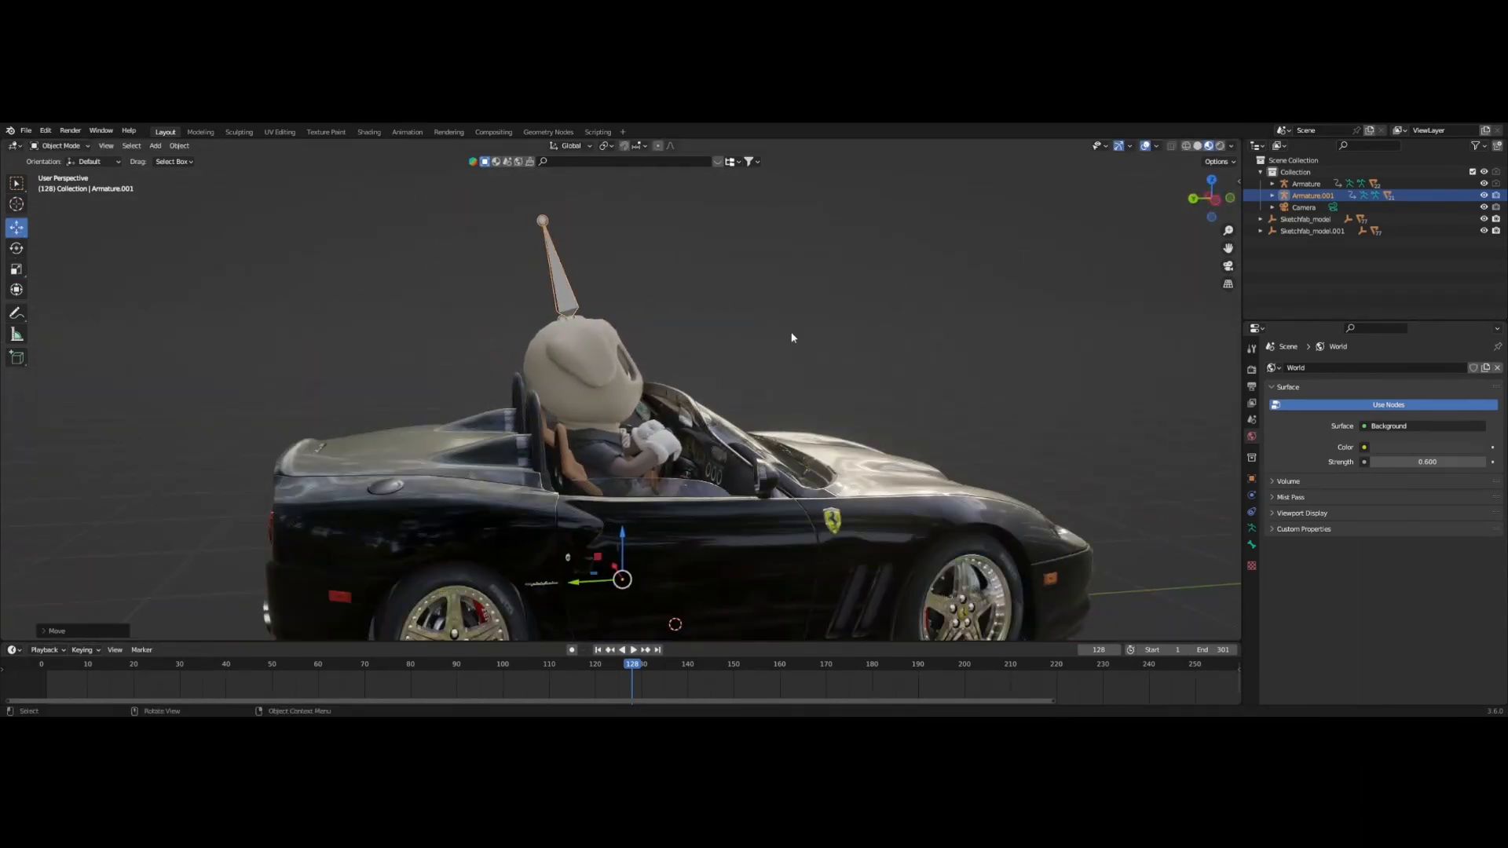
# Examine the seated character from the front, and compare it with the other Ferrari carrying the purple-headed driver.
pyautogui.moveTo(794, 336); pyautogui.dragTo(672, 375, button='middle')
pyautogui.scroll(-4, 672, 375)
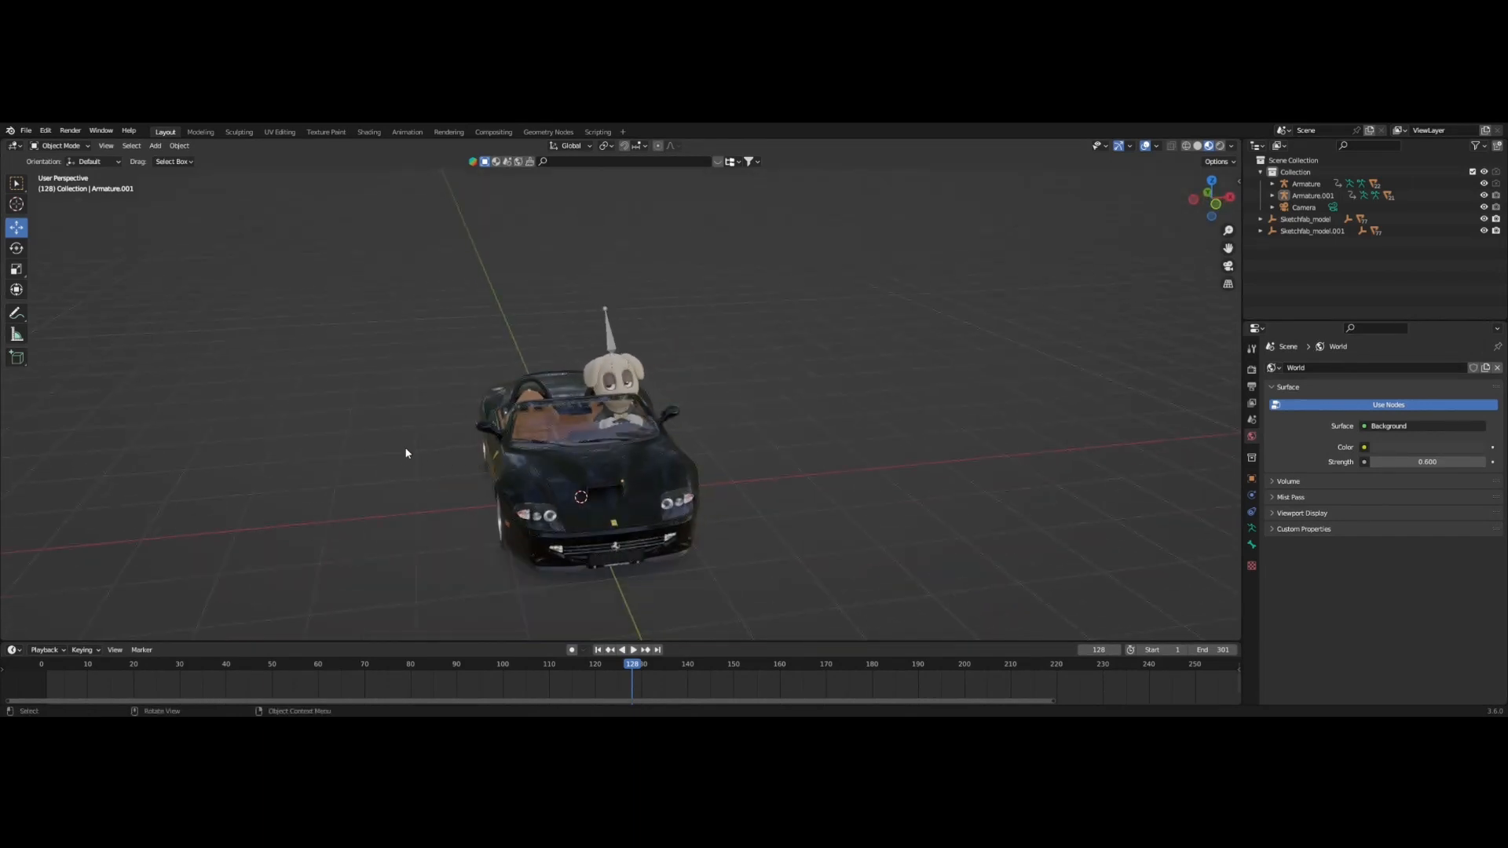
pyautogui.scroll(-2, 403, 450)
pyautogui.moveTo(394, 454); pyautogui.dragTo(655, 420, button='middle')
pyautogui.scroll(-5, 398, 429)
pyautogui.scroll(6, 531, 410)
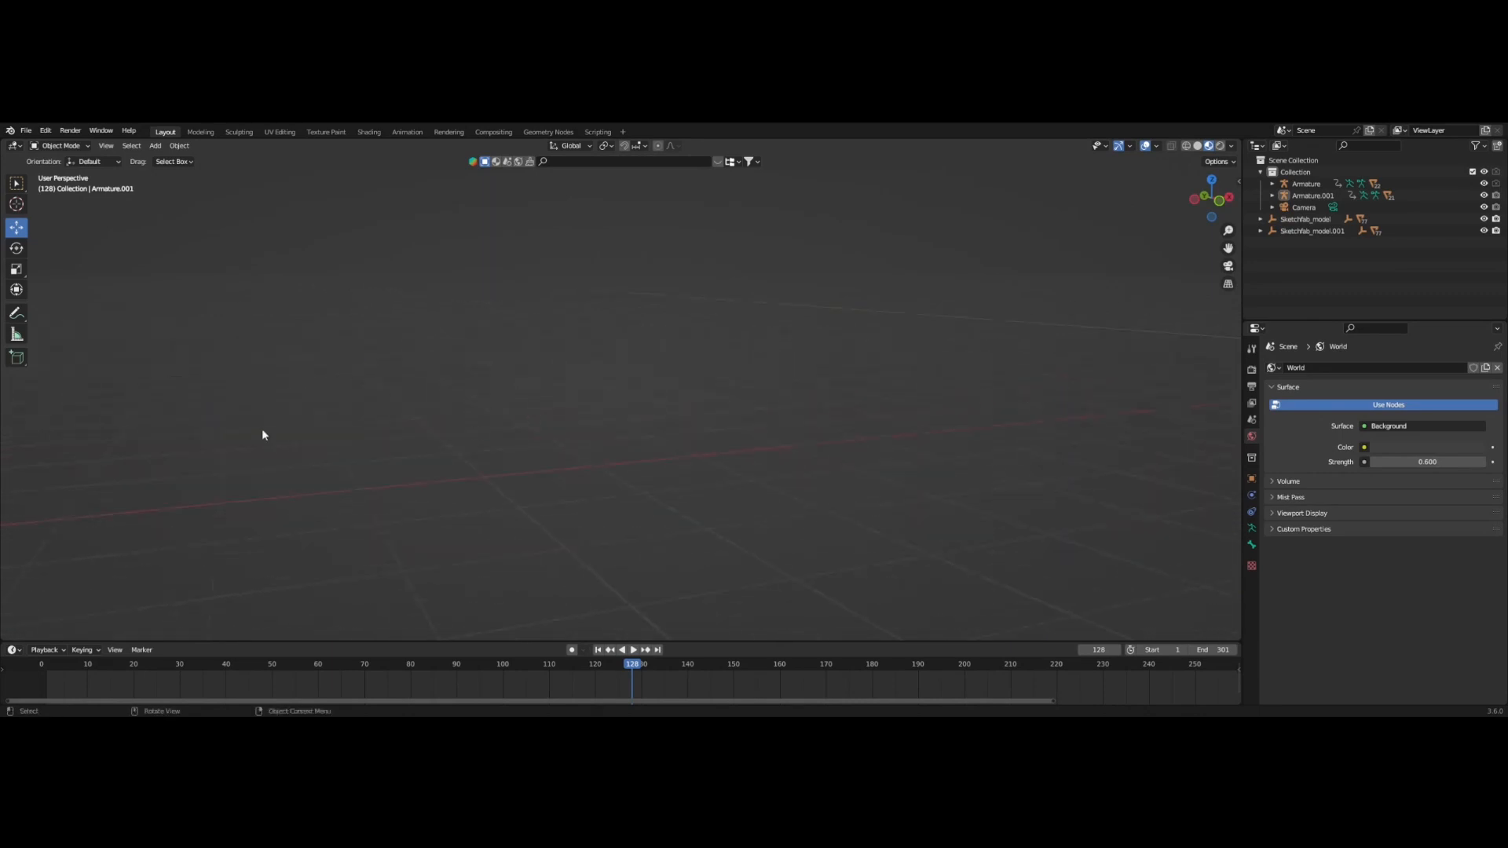
pyautogui.keyDown('shift'); pyautogui.moveTo(263, 435); pyautogui.dragTo(549, 422, button='middle'); pyautogui.keyUp('shift')
pyautogui.keyDown('shift'); pyautogui.moveTo(275, 377); pyautogui.dragTo(466, 427, button='middle'); pyautogui.keyUp('shift')
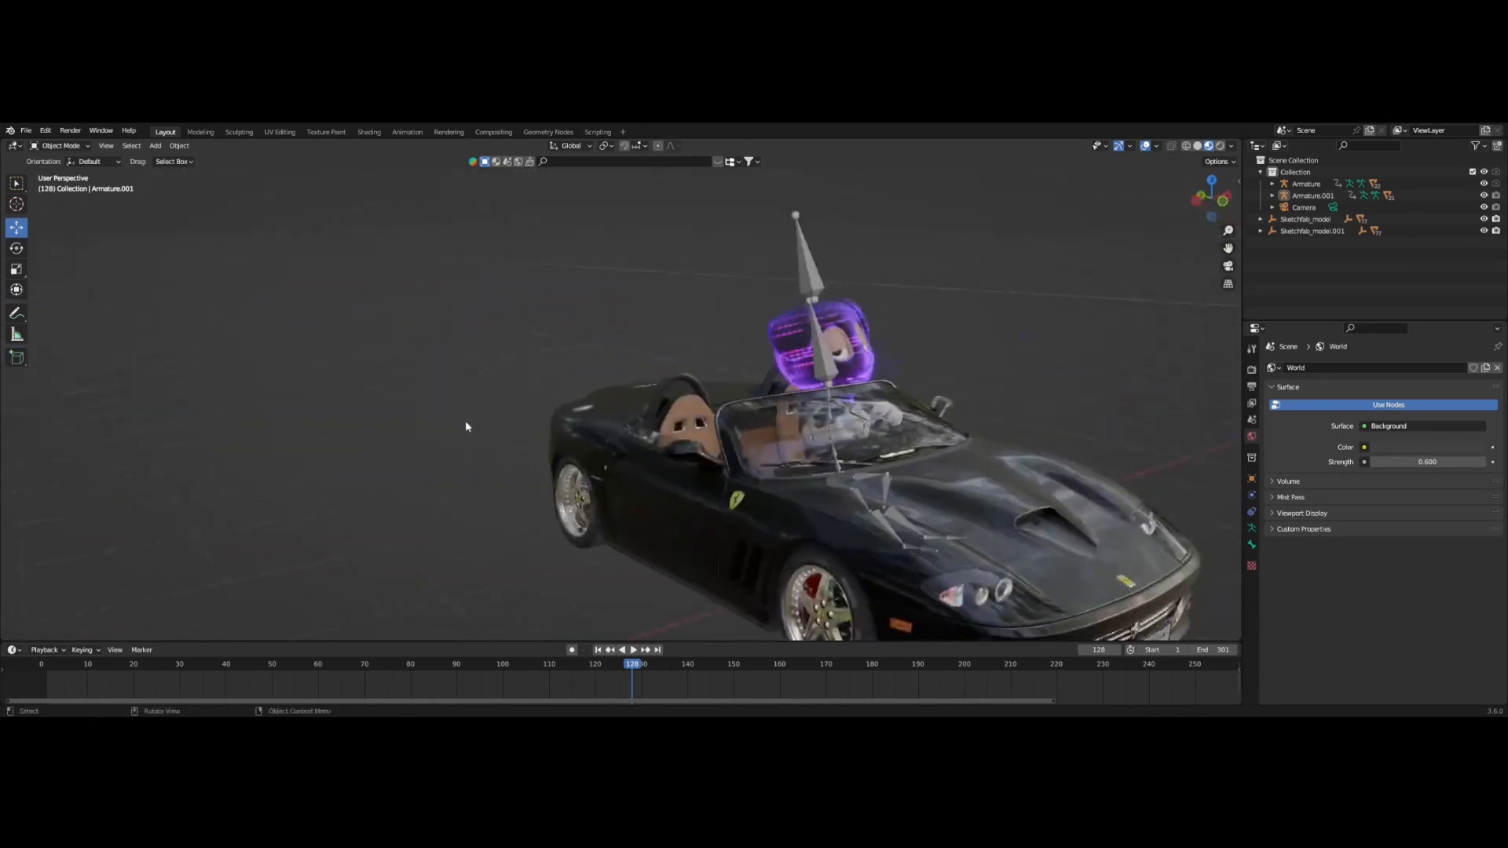
pyautogui.moveTo(835, 456)
pyautogui.mouseDown(button='middle')
pyautogui.moveTo(803, 454)
pyautogui.moveTo(826, 452)
pyautogui.mouseUp(button='middle')
pyautogui.moveTo(586, 400); pyautogui.dragTo(621, 400, button='middle')
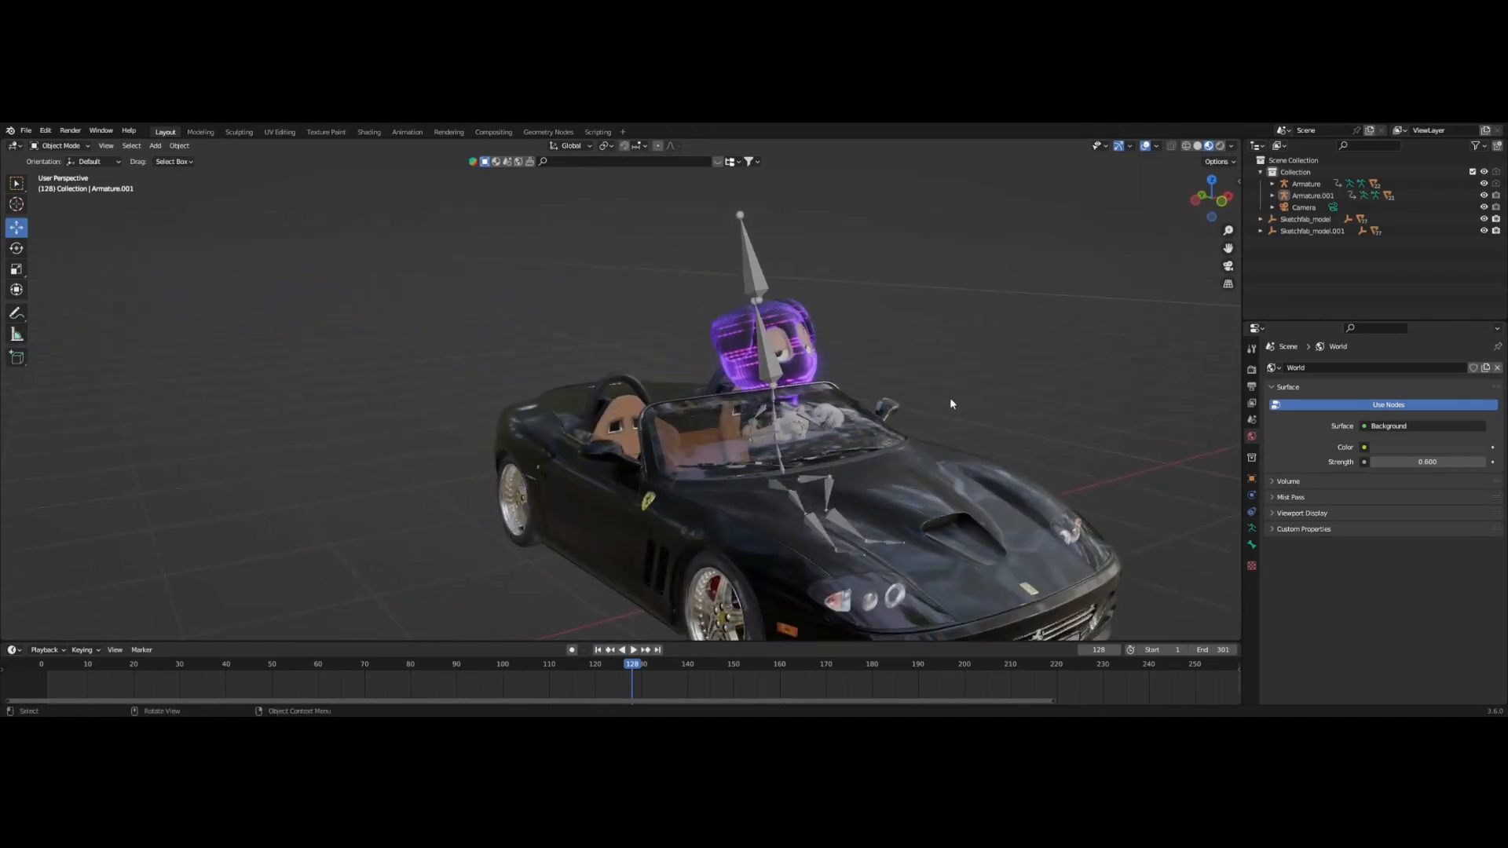
pyautogui.moveTo(951, 402); pyautogui.dragTo(924, 401, button='middle')
# Select the body of the Ferrari with the purple-headed driver and frame it for a close inspection.
pyautogui.click(388, 470)
pyautogui.press('KP_Decimal')
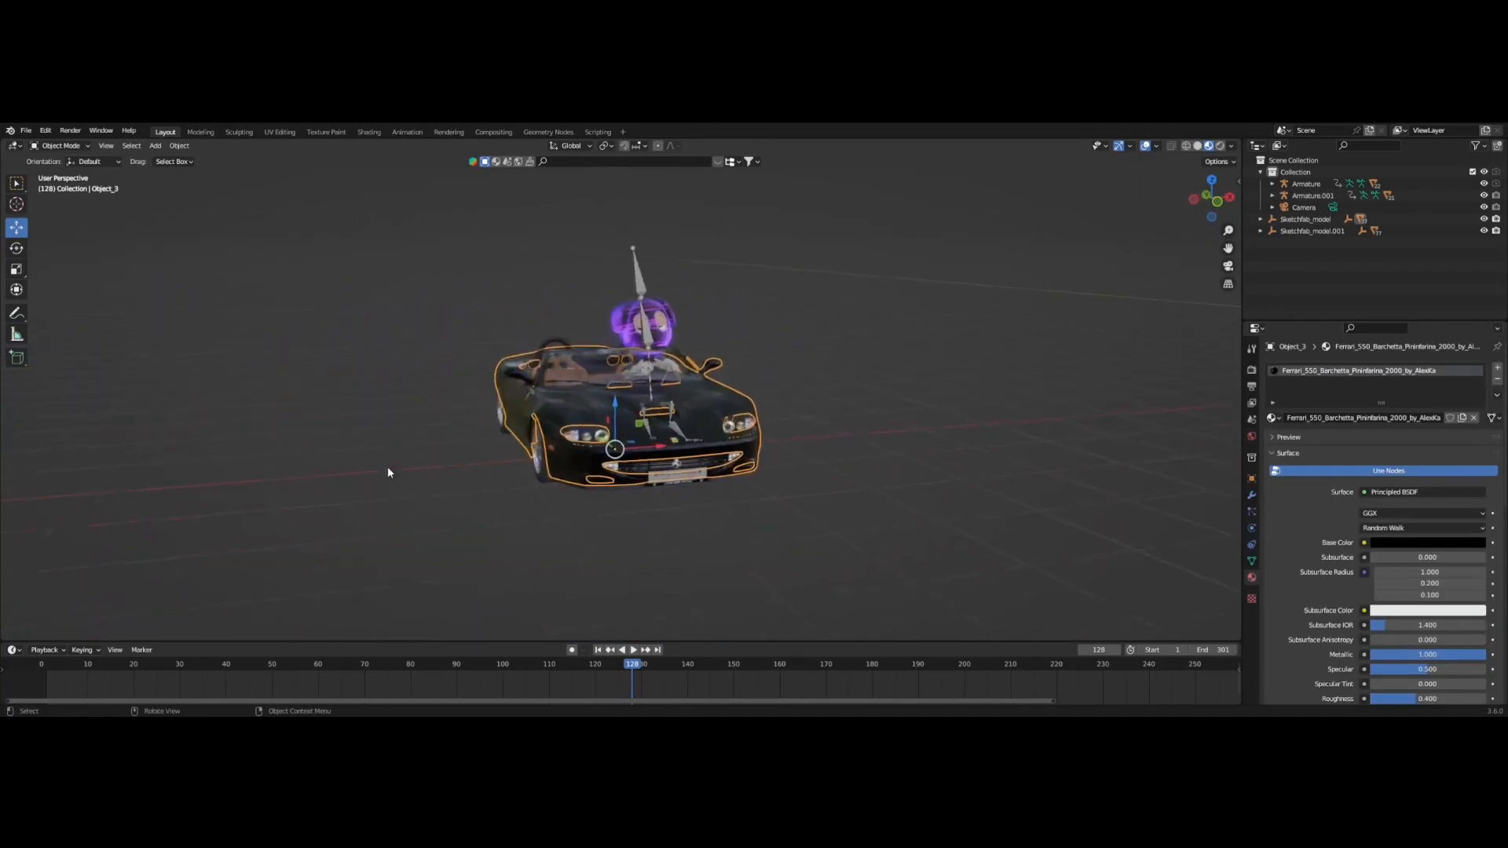
pyautogui.moveTo(521, 391); pyautogui.dragTo(593, 411, button='middle')
pyautogui.scroll(4, 471, 272)
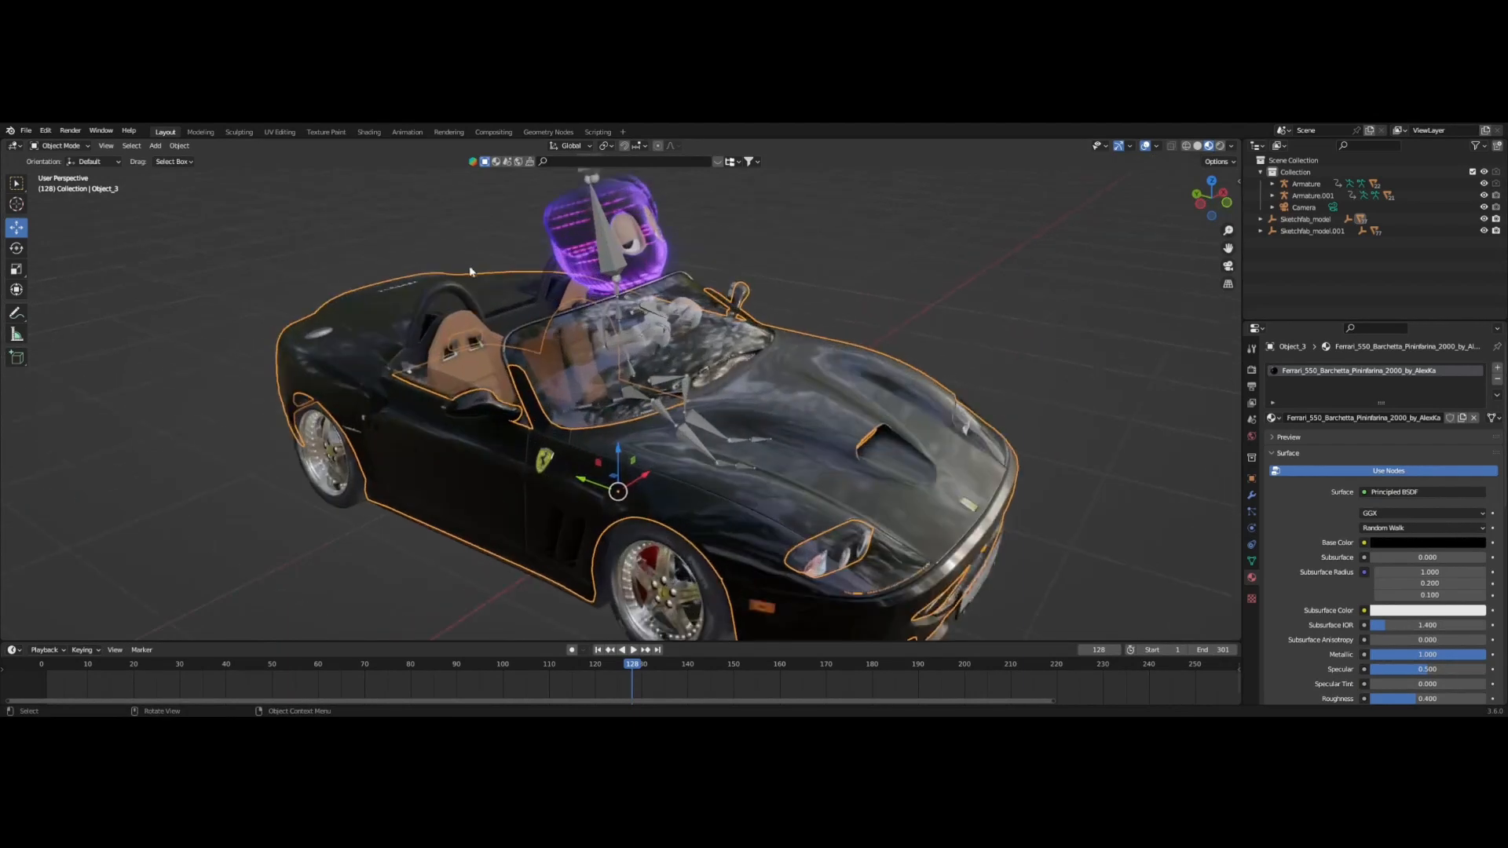
# Select and frame the skull-faced driver in the other Ferrari and play the driving animation, stopping at frame 48.
pyautogui.moveTo(470, 272); pyautogui.dragTo(417, 238, button='middle')
pyautogui.scroll(-2, 776, 252)
pyautogui.scroll(-2, 778, 269)
pyautogui.moveTo(786, 271); pyautogui.dragTo(968, 220, button='middle')
pyautogui.click(1031, 183)
pyautogui.press('KP_Decimal')
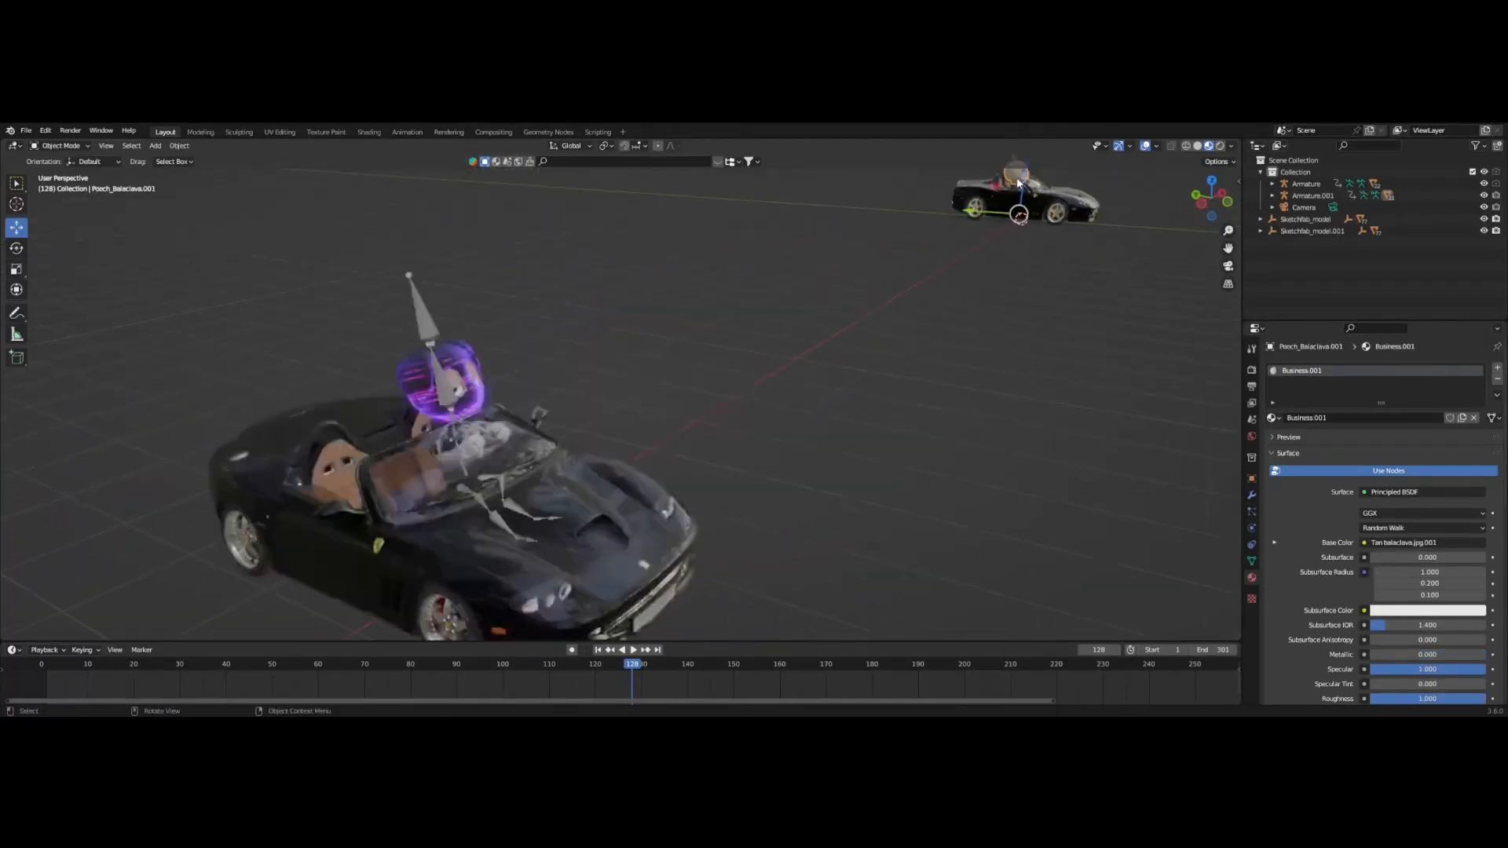
pyautogui.scroll(-4, 738, 369)
pyautogui.moveTo(734, 392); pyautogui.dragTo(851, 440, button='middle')
pyautogui.press('space')
pyautogui.scroll(-2, 807, 419)
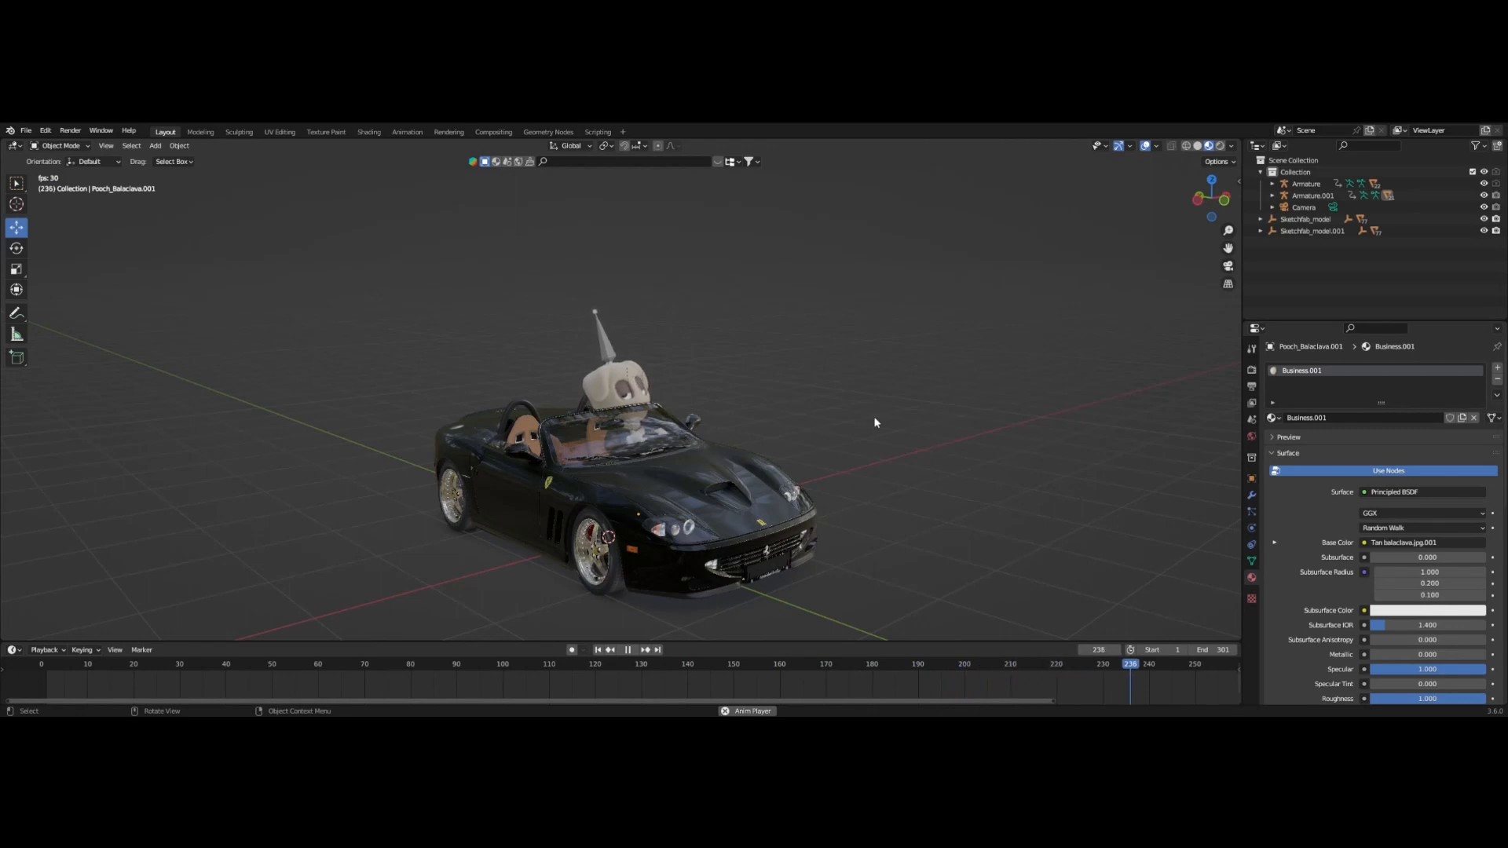
pyautogui.moveTo(856, 450)
pyautogui.mouseDown(button='middle')
pyautogui.moveTo(736, 452)
pyautogui.moveTo(840, 463)
pyautogui.mouseUp(button='middle')
pyautogui.press('space')
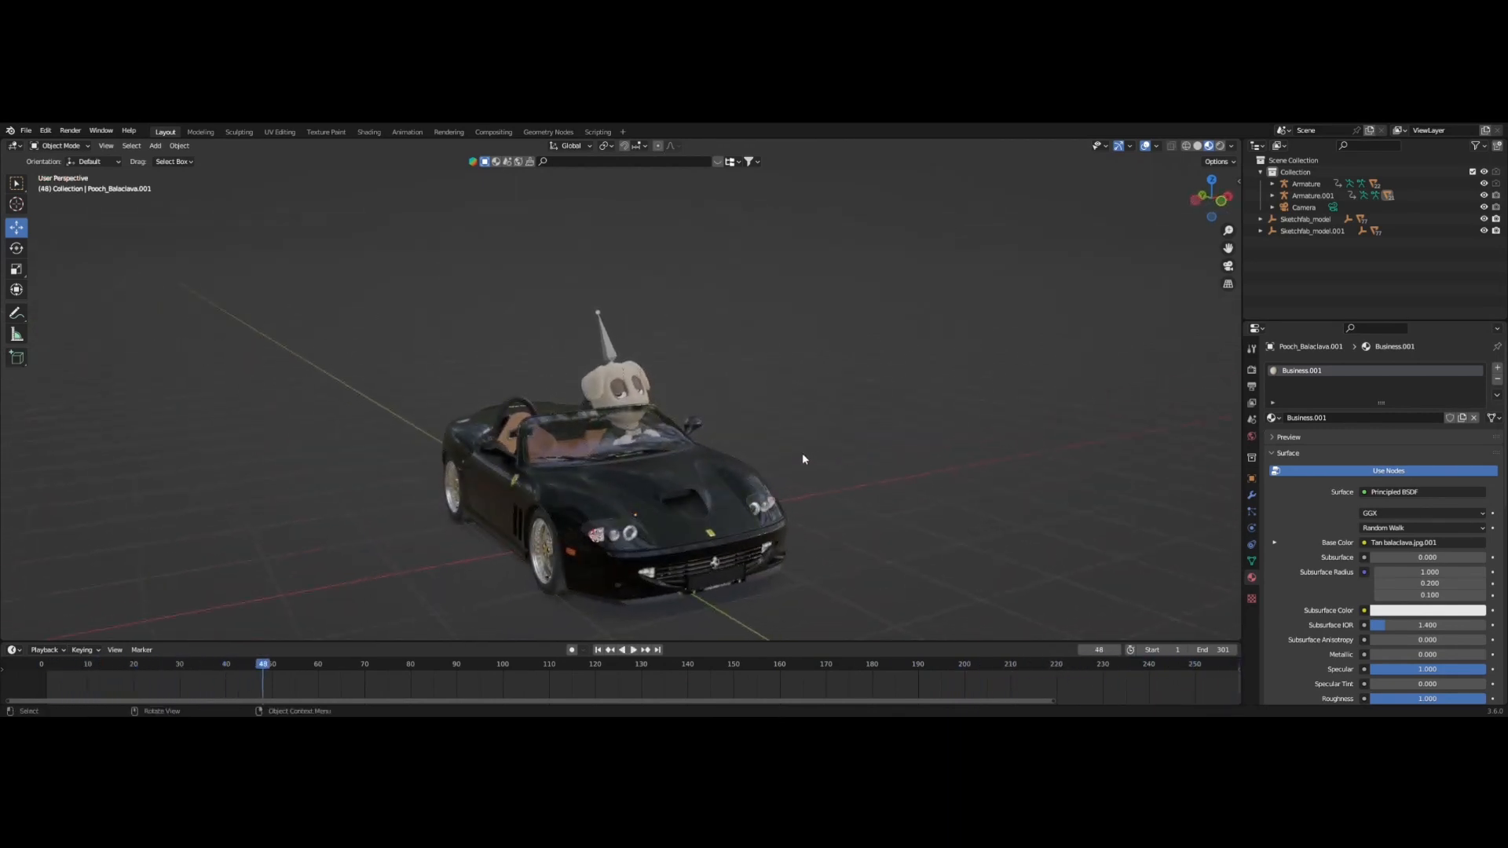
# Add a new camera to the scene and move it out in front of the skull-faced driver's Ferrari.
pyautogui.scroll(2, 807, 493)
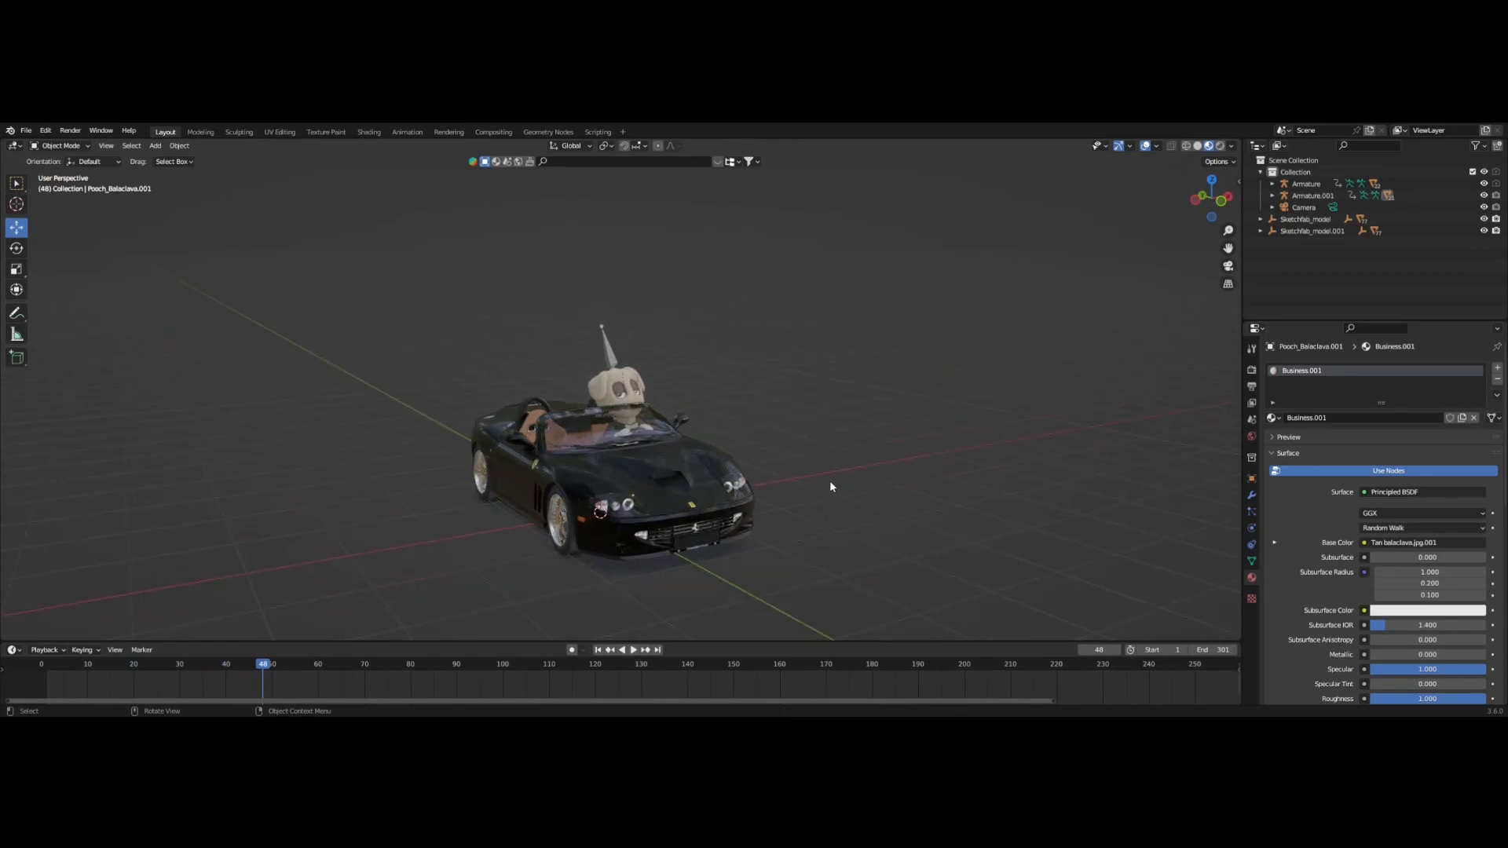
pyautogui.scroll(-2, 830, 486)
pyautogui.moveTo(830, 486)
pyautogui.mouseDown(button='middle')
pyautogui.moveTo(845, 505)
pyautogui.moveTo(815, 499)
pyautogui.mouseUp(button='middle')
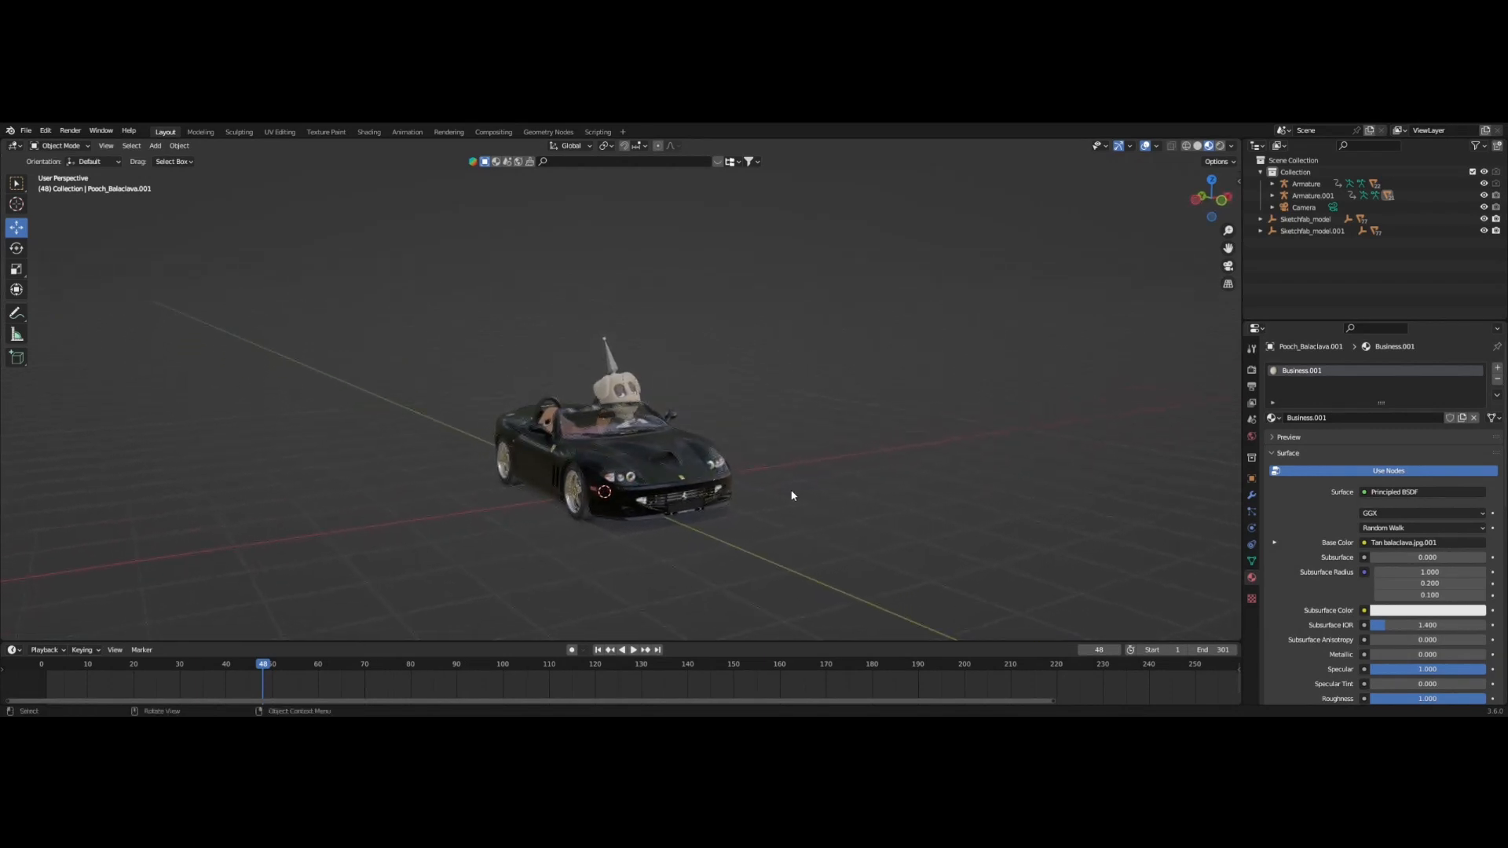
pyautogui.hotkey('shift', 'a')
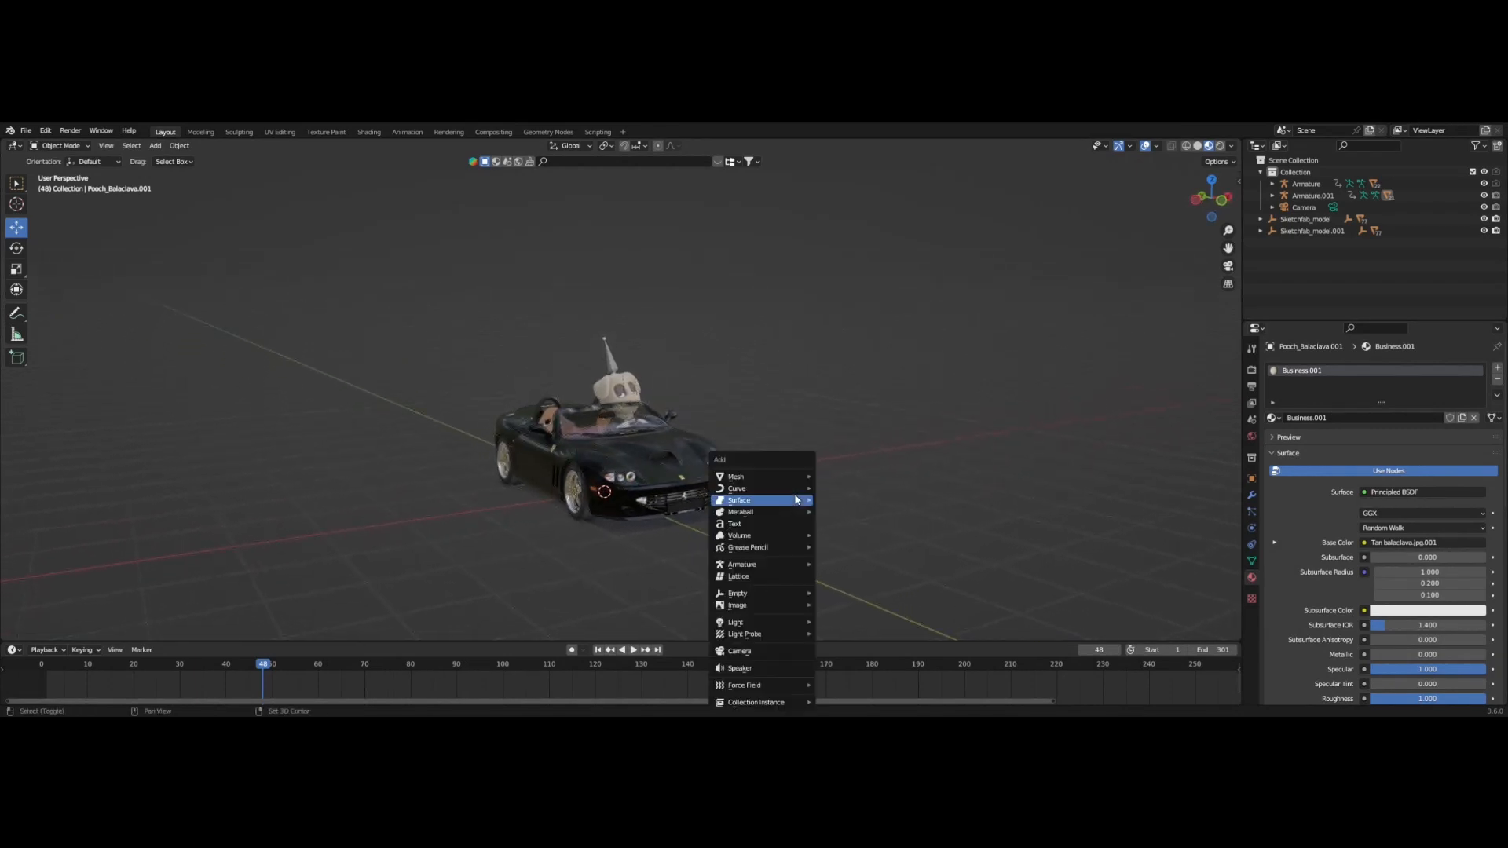
pyautogui.moveTo(782, 480)
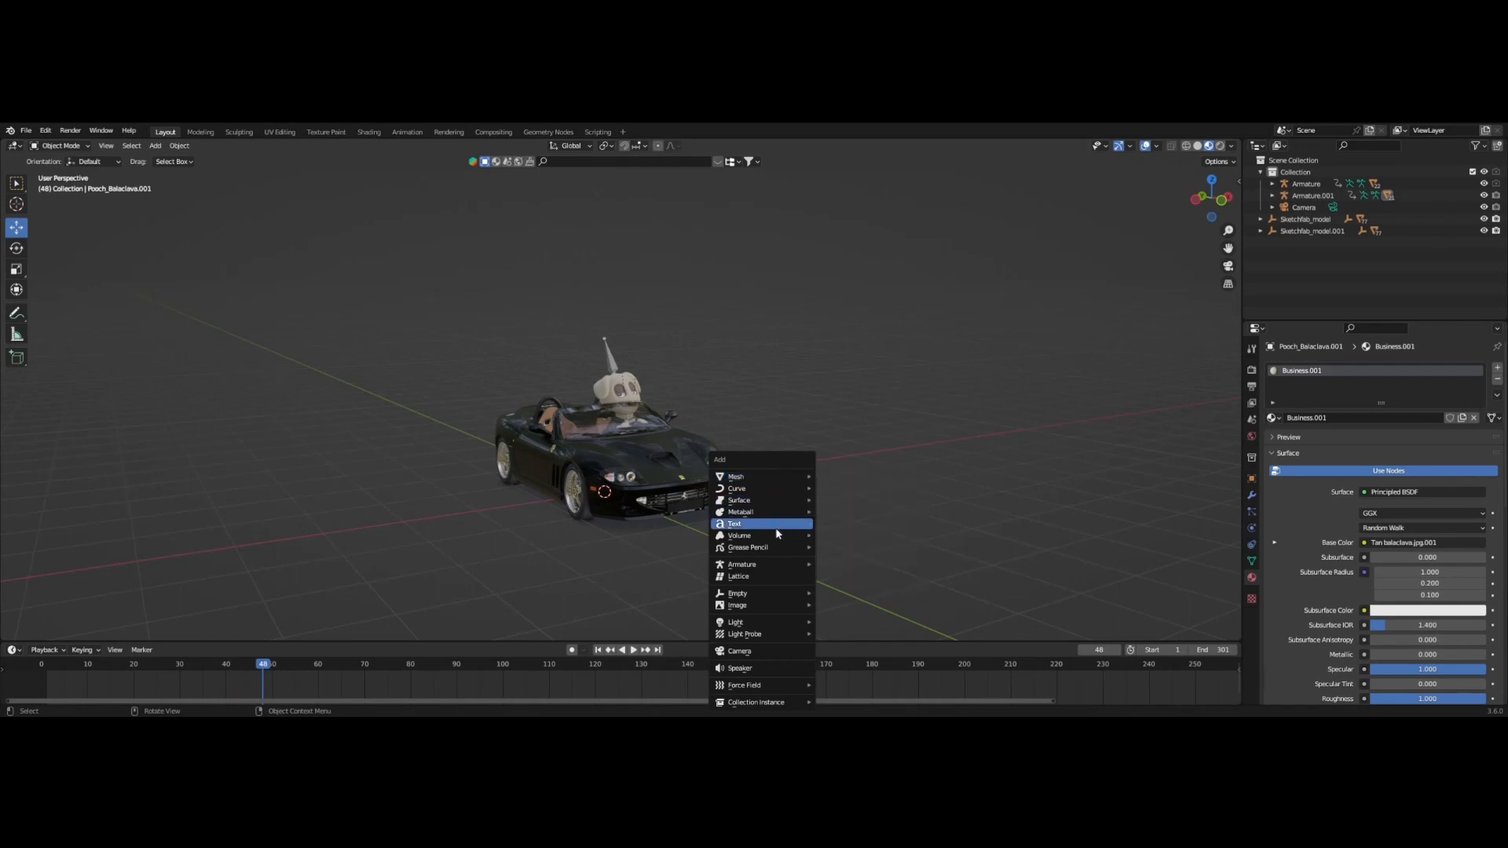
pyautogui.click(764, 652)
pyautogui.moveTo(586, 488); pyautogui.dragTo(776, 567)
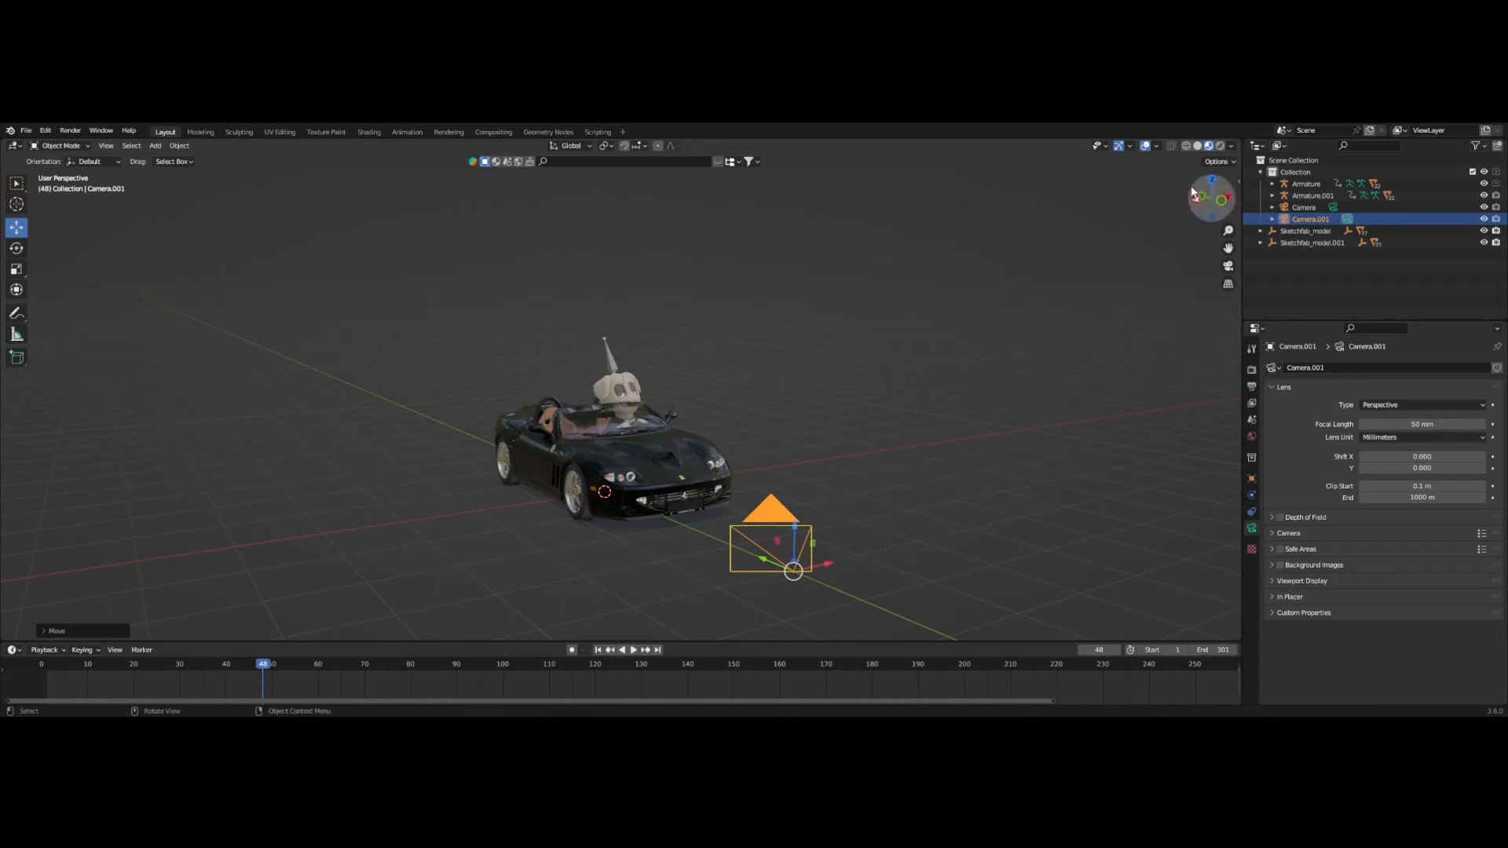
# Split the 3D viewport in two side by side and look through Camera.001 in the second view.
pyautogui.moveTo(1241, 140); pyautogui.dragTo(713, 161)
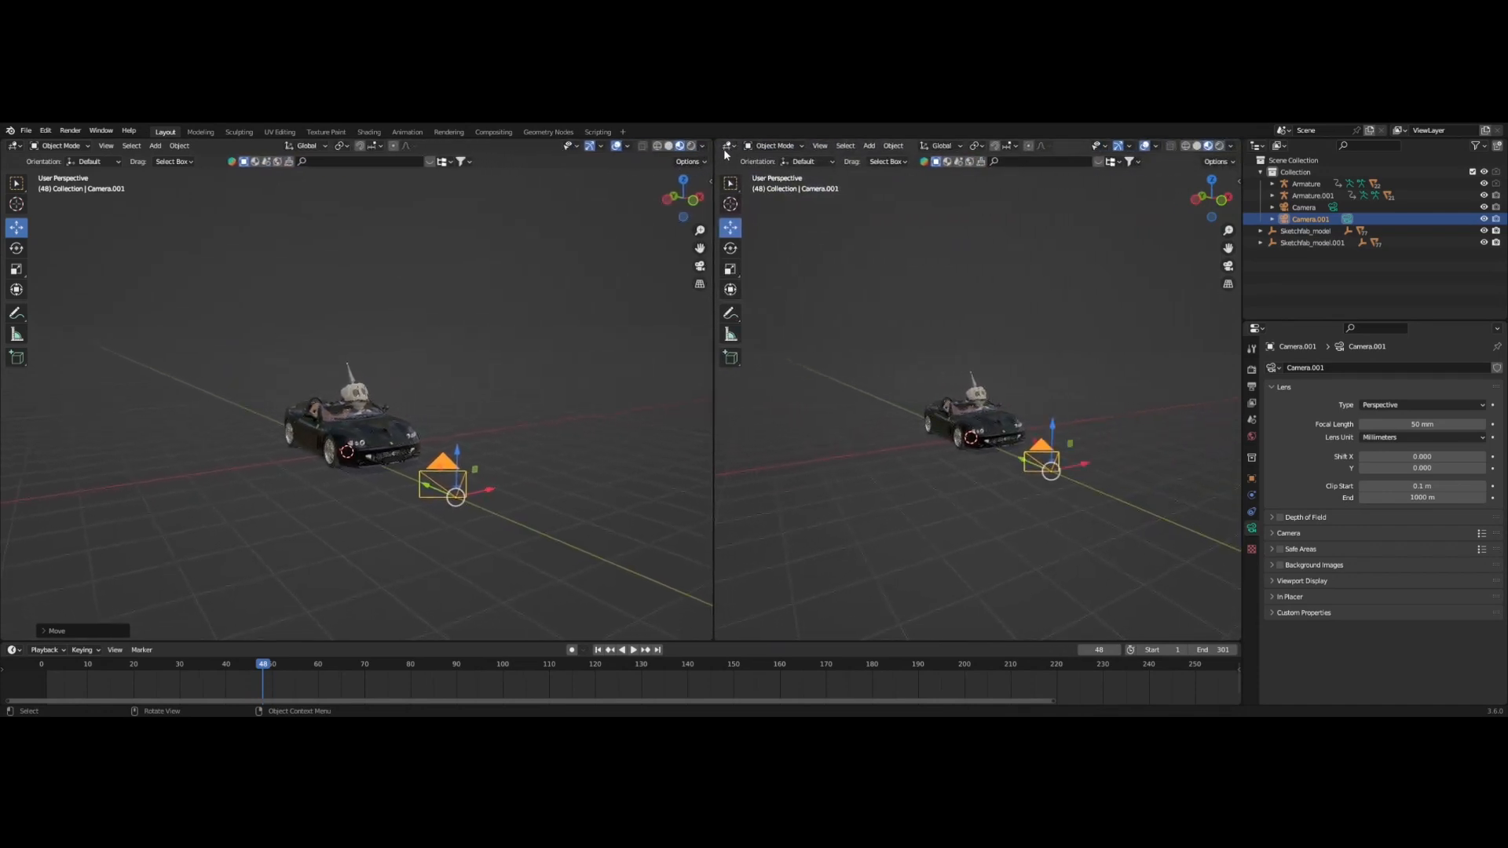
pyautogui.click(728, 147)
pyautogui.click(728, 148)
pyautogui.click(1228, 267)
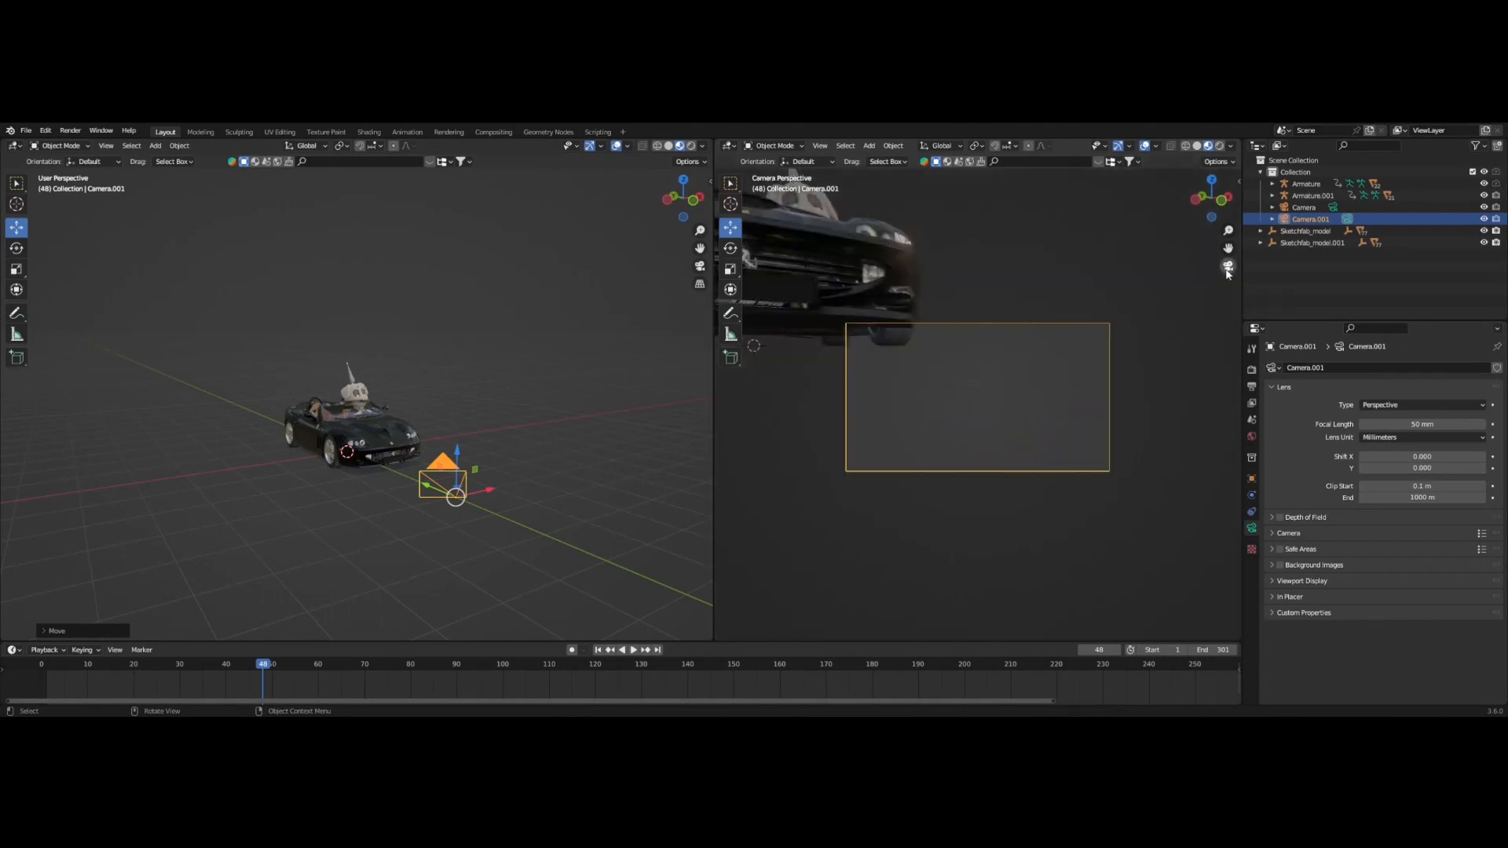
# Raise Camera.001 and shift it along X across the car's front until it views the Ferrari from a front corner.
pyautogui.moveTo(459, 455); pyautogui.dragTo(542, 444)
pyautogui.scroll(2, 542, 443)
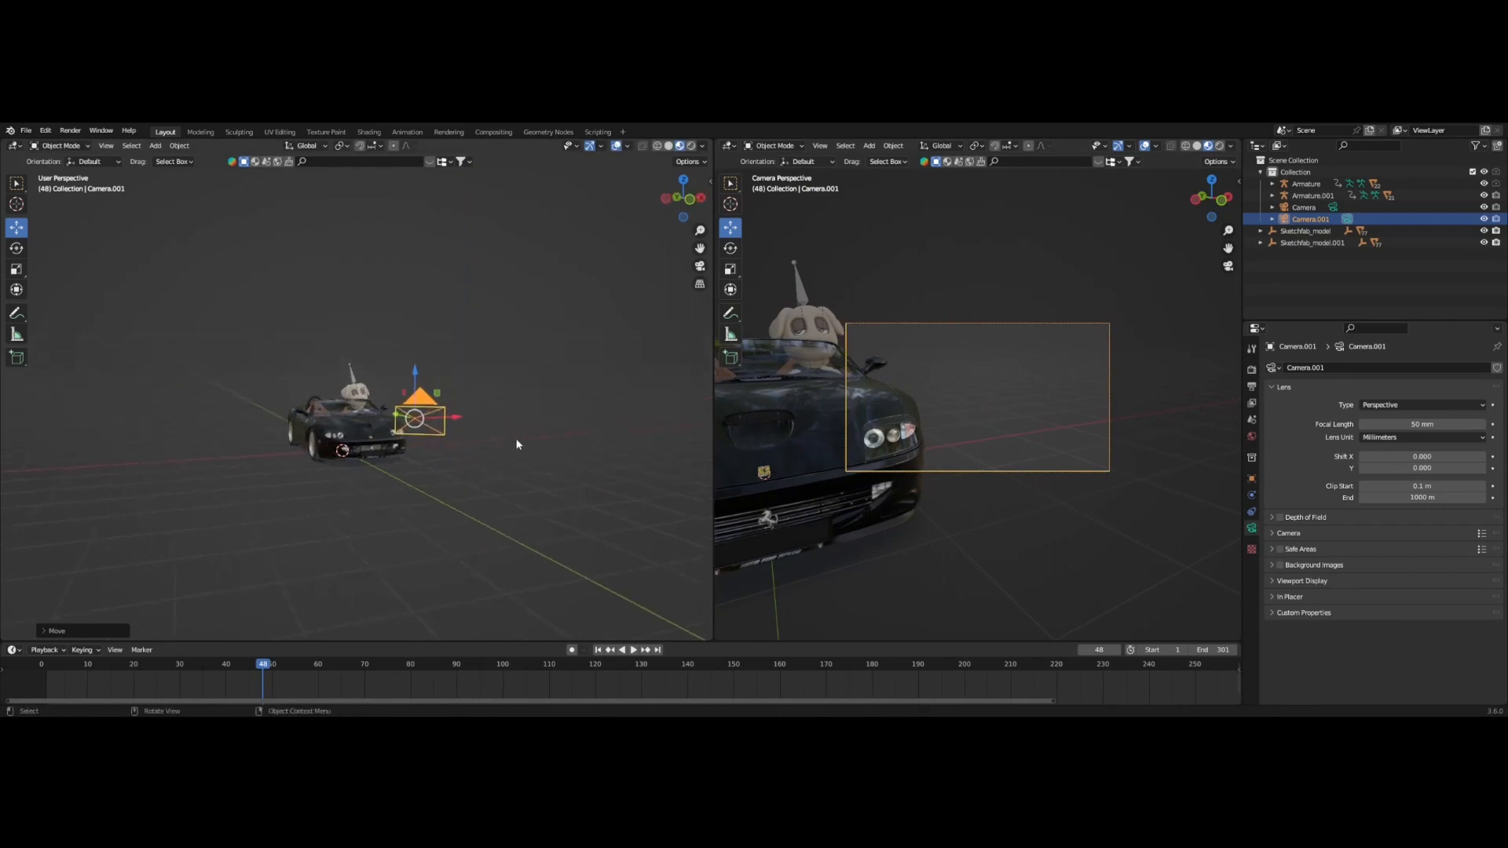
pyautogui.press('g')
pyautogui.press('x')
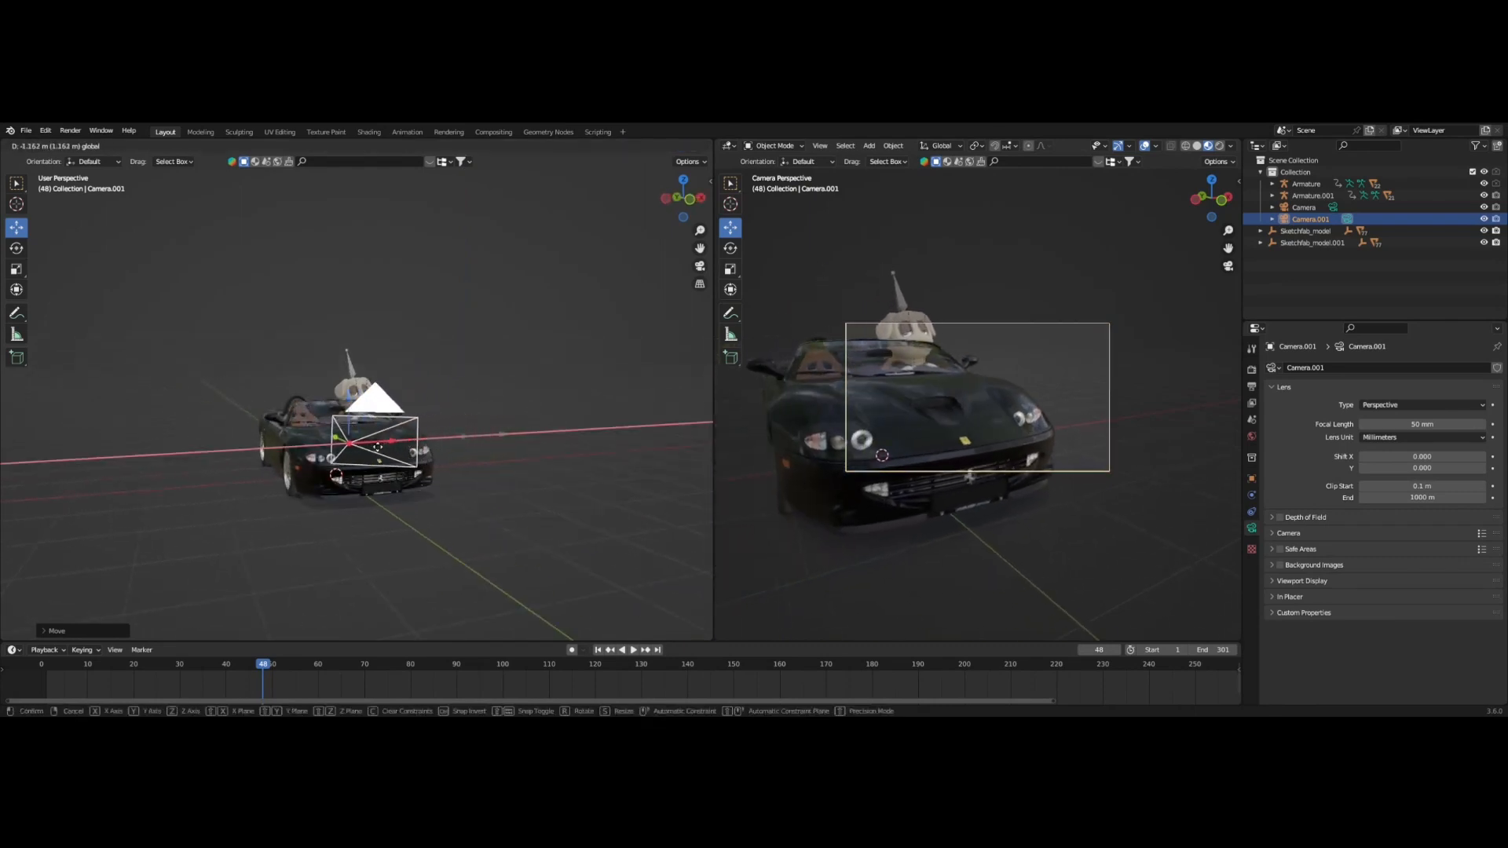
pyautogui.click(263, 446)
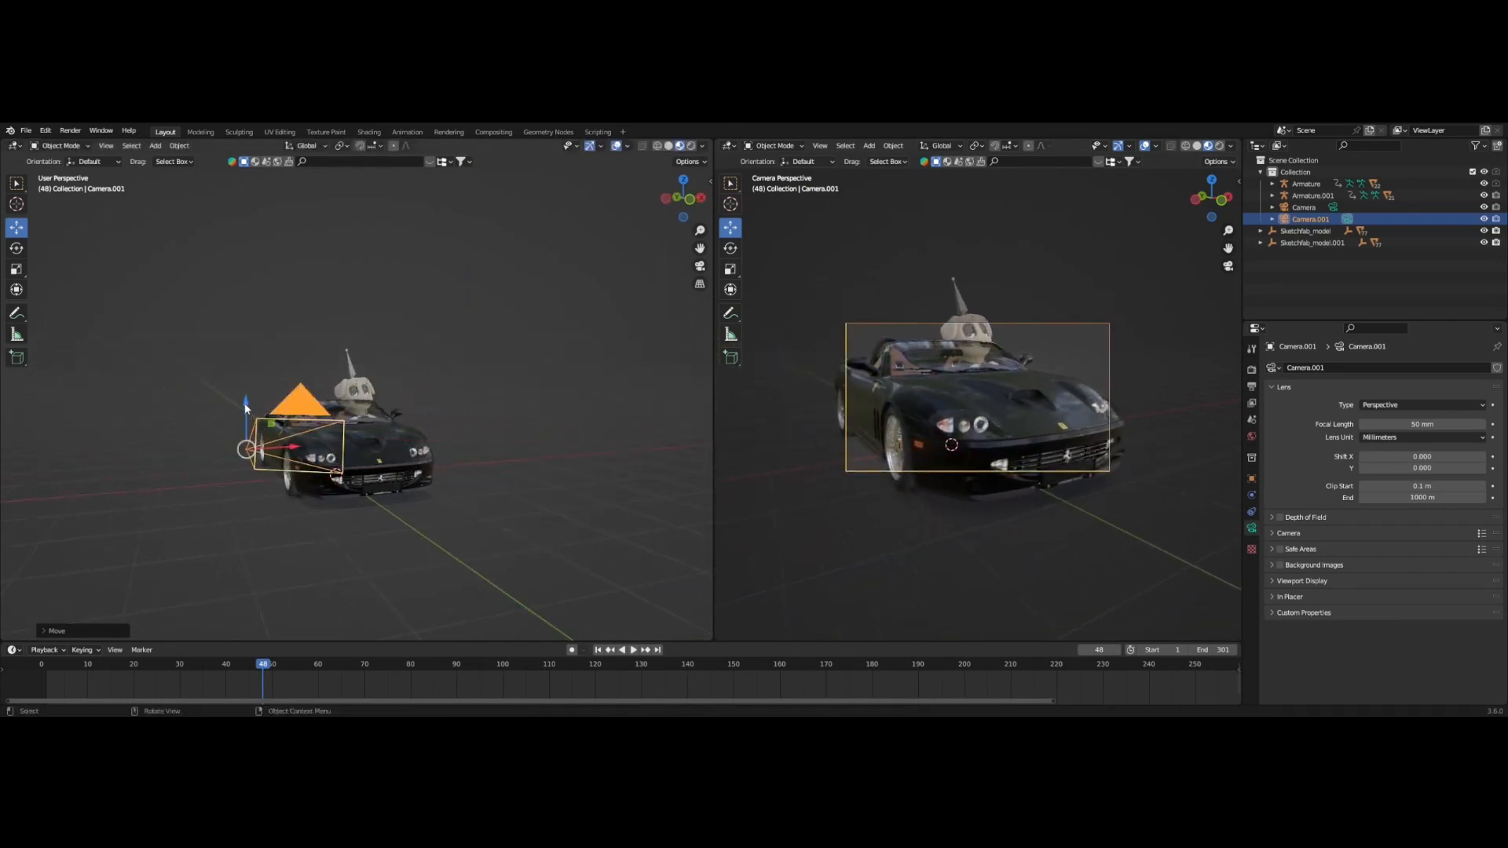
pyautogui.moveTo(245, 407); pyautogui.dragTo(245, 349)
pyautogui.press('g')
pyautogui.press('x')
pyautogui.click(370, 422)
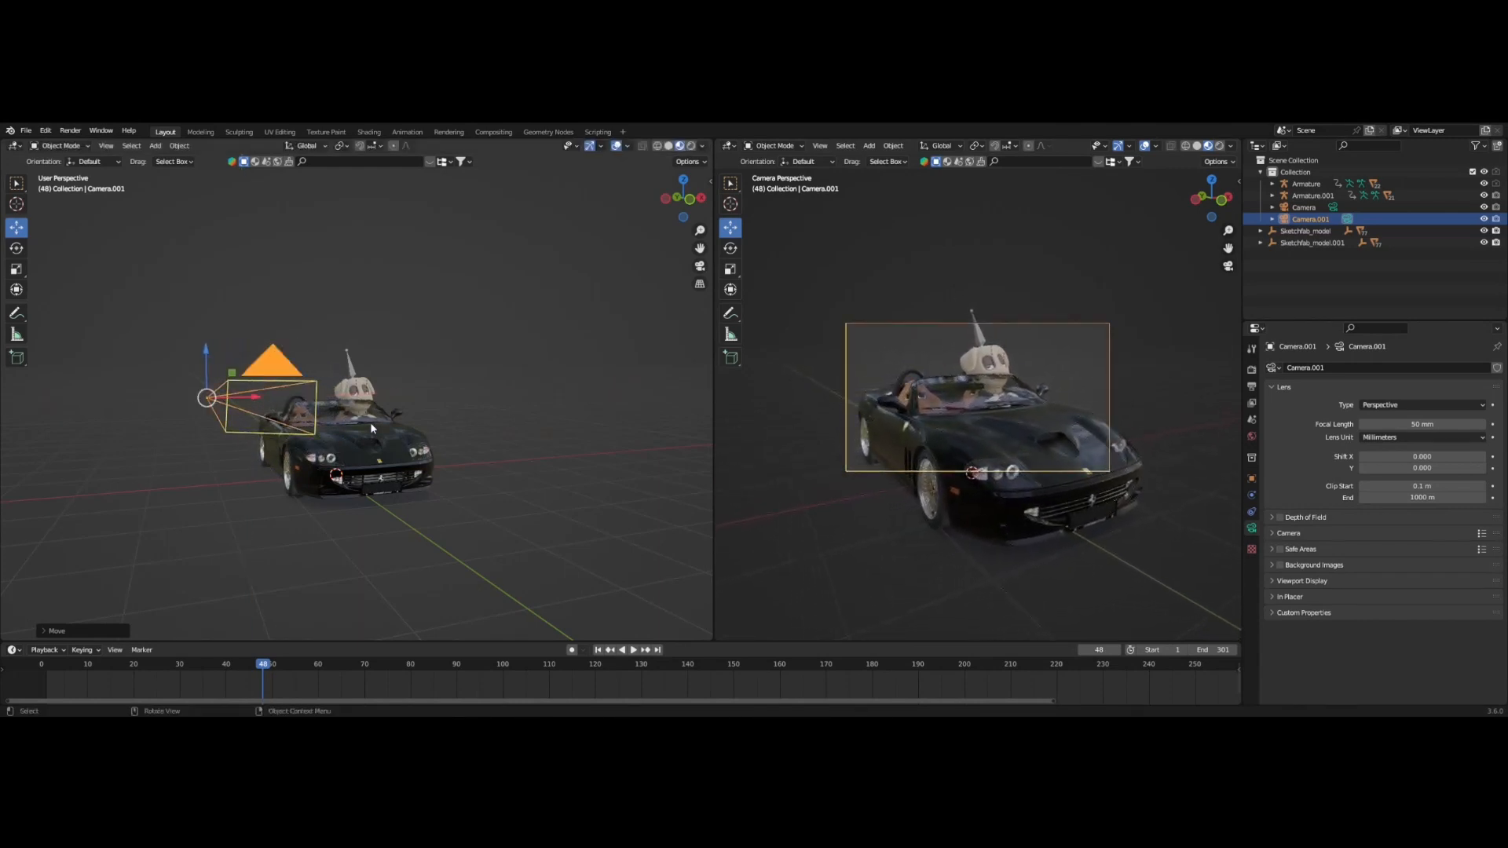
# Pull Camera.001 back from the car along Y and adjust its sideways position to frame the Ferrari.
pyautogui.moveTo(372, 428); pyautogui.dragTo(324, 432, button='middle')
pyautogui.moveTo(116, 422); pyautogui.dragTo(218, 427, button='middle')
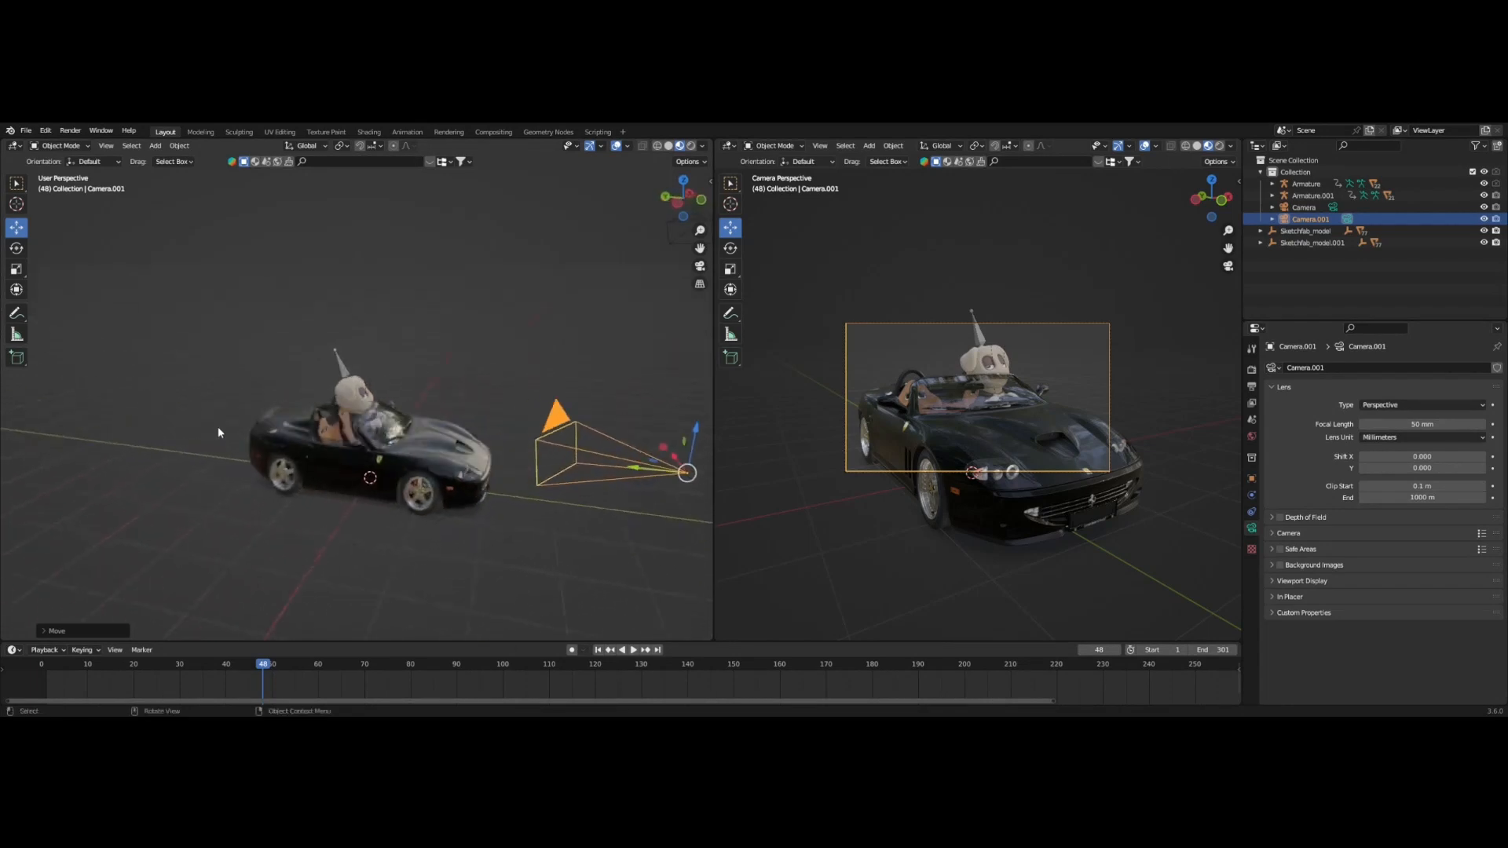
pyautogui.moveTo(628, 470); pyautogui.dragTo(694, 474)
pyautogui.moveTo(612, 465); pyautogui.dragTo(579, 481, button='middle')
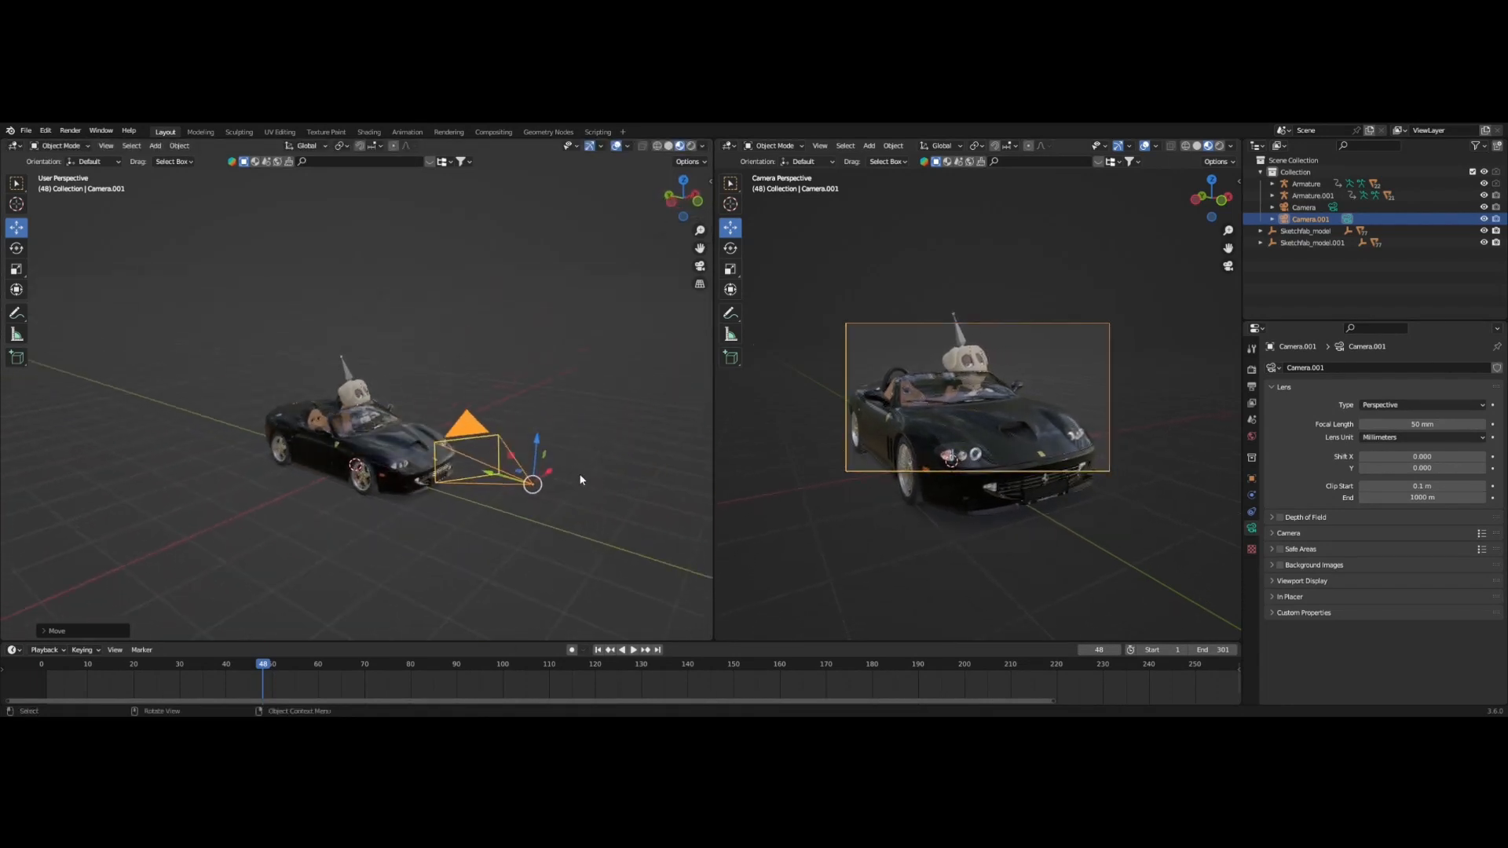
pyautogui.moveTo(553, 469); pyautogui.dragTo(529, 441)
pyautogui.click(587, 438)
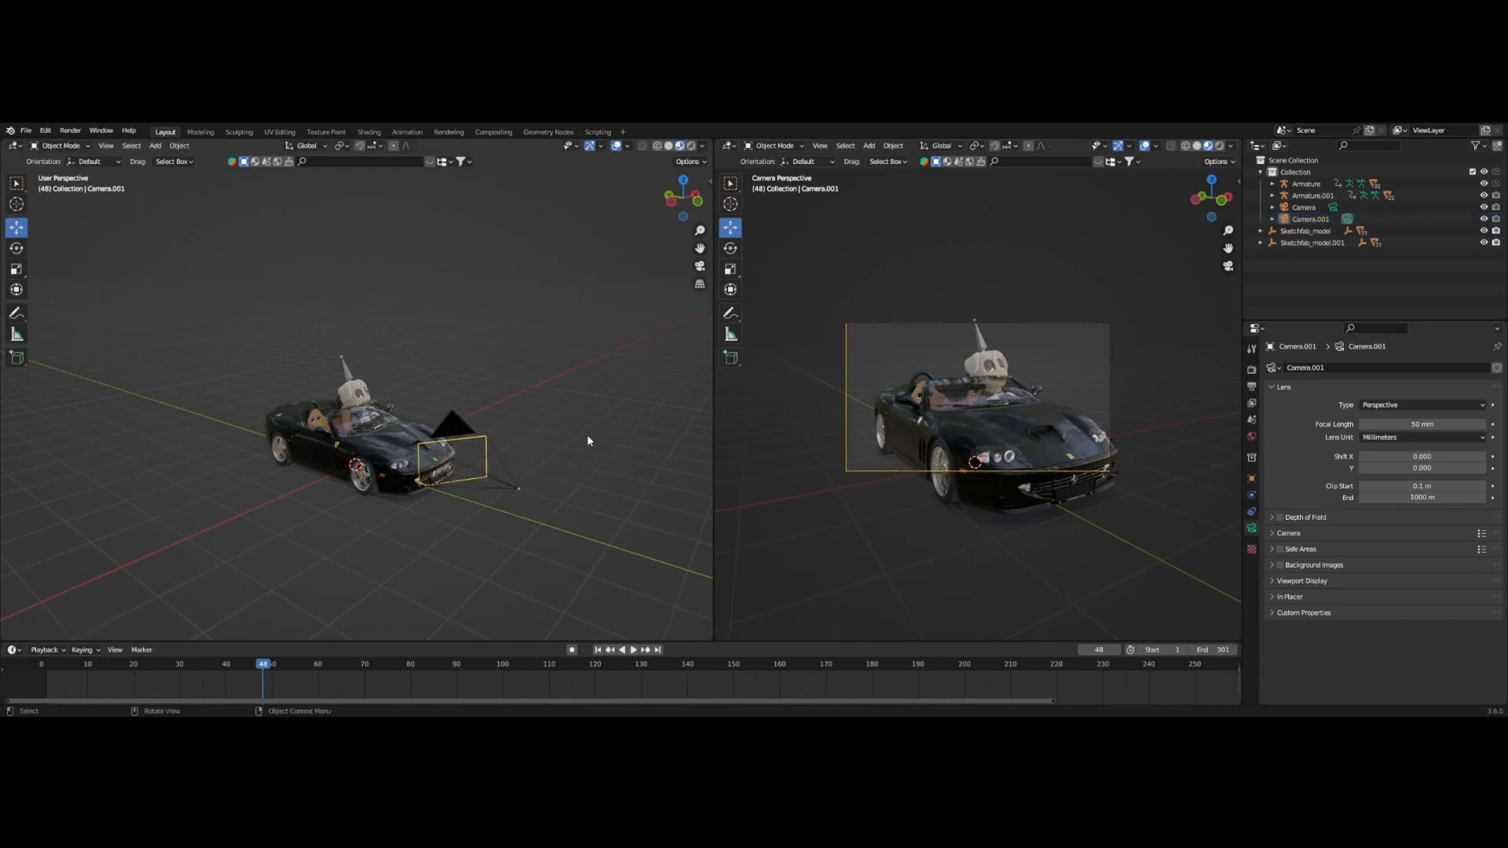
# Fit the camera frame to its viewport and set Camera.001's focal length to 50.85 mm.
pyautogui.press('Home')
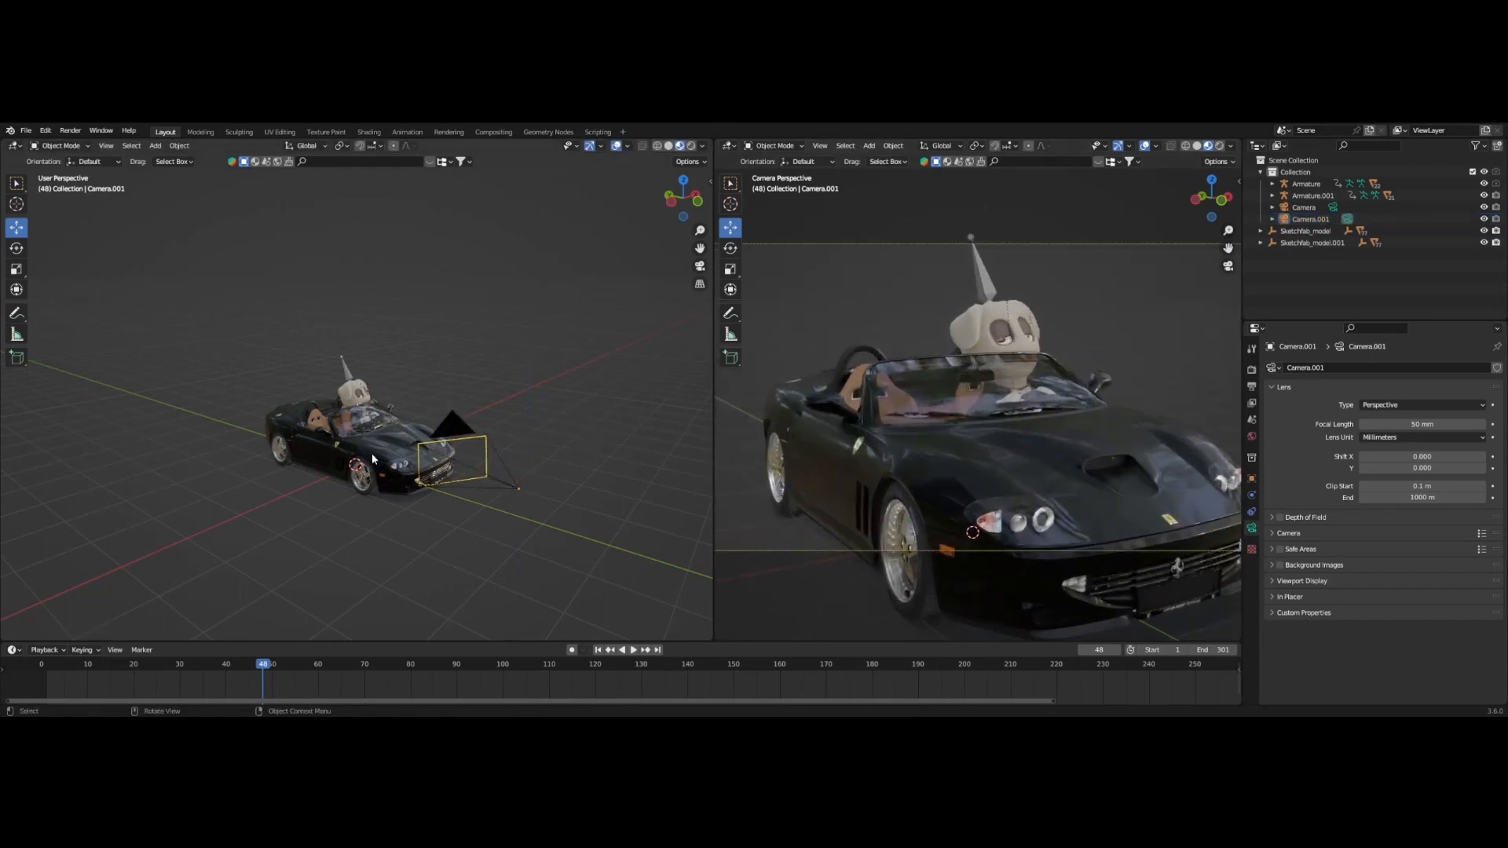
pyautogui.scroll(-1, 1094, 436)
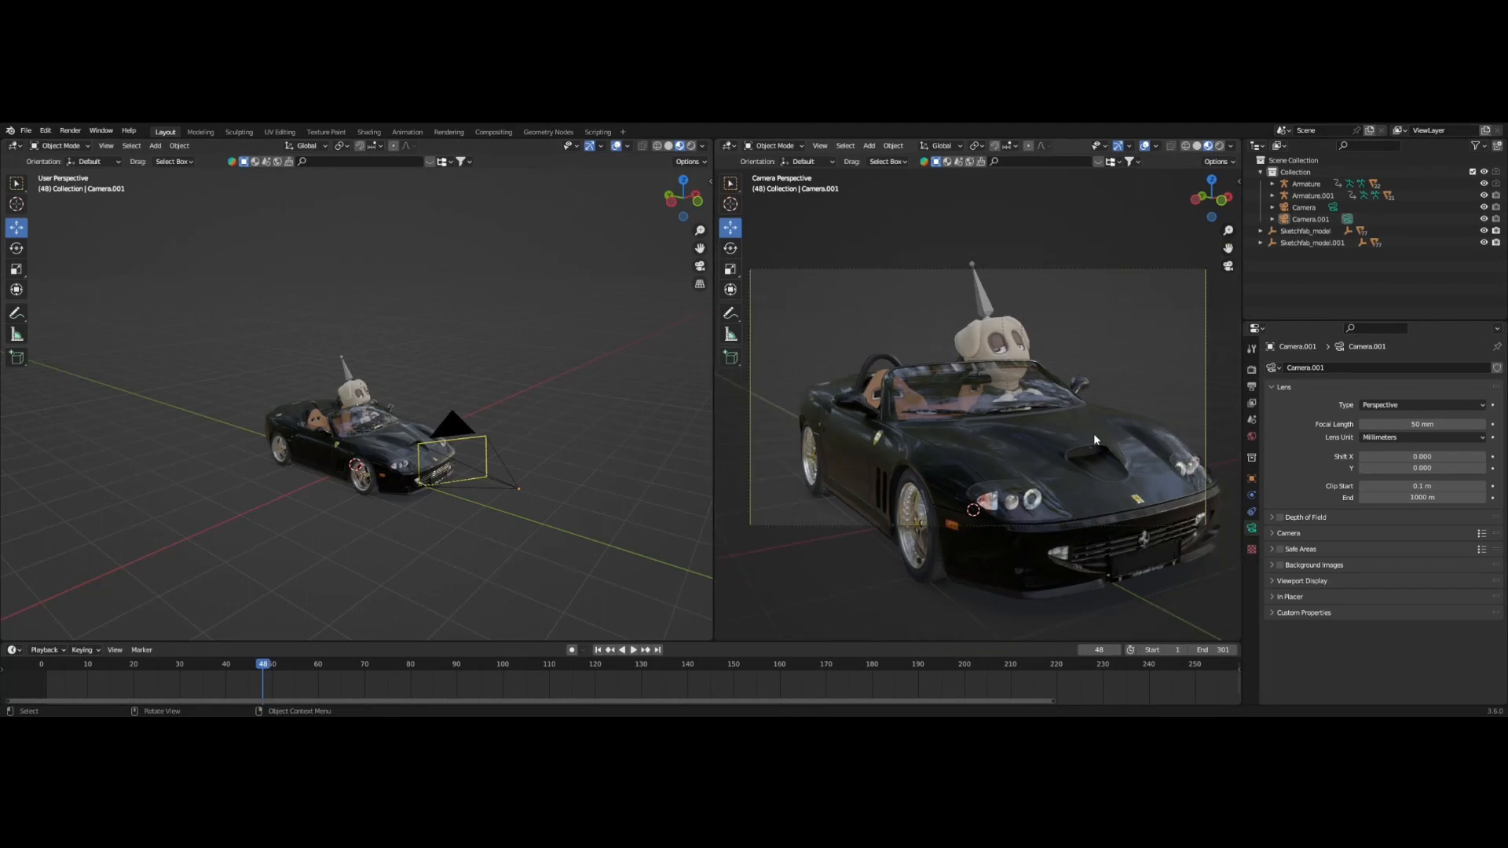
pyautogui.click(504, 485)
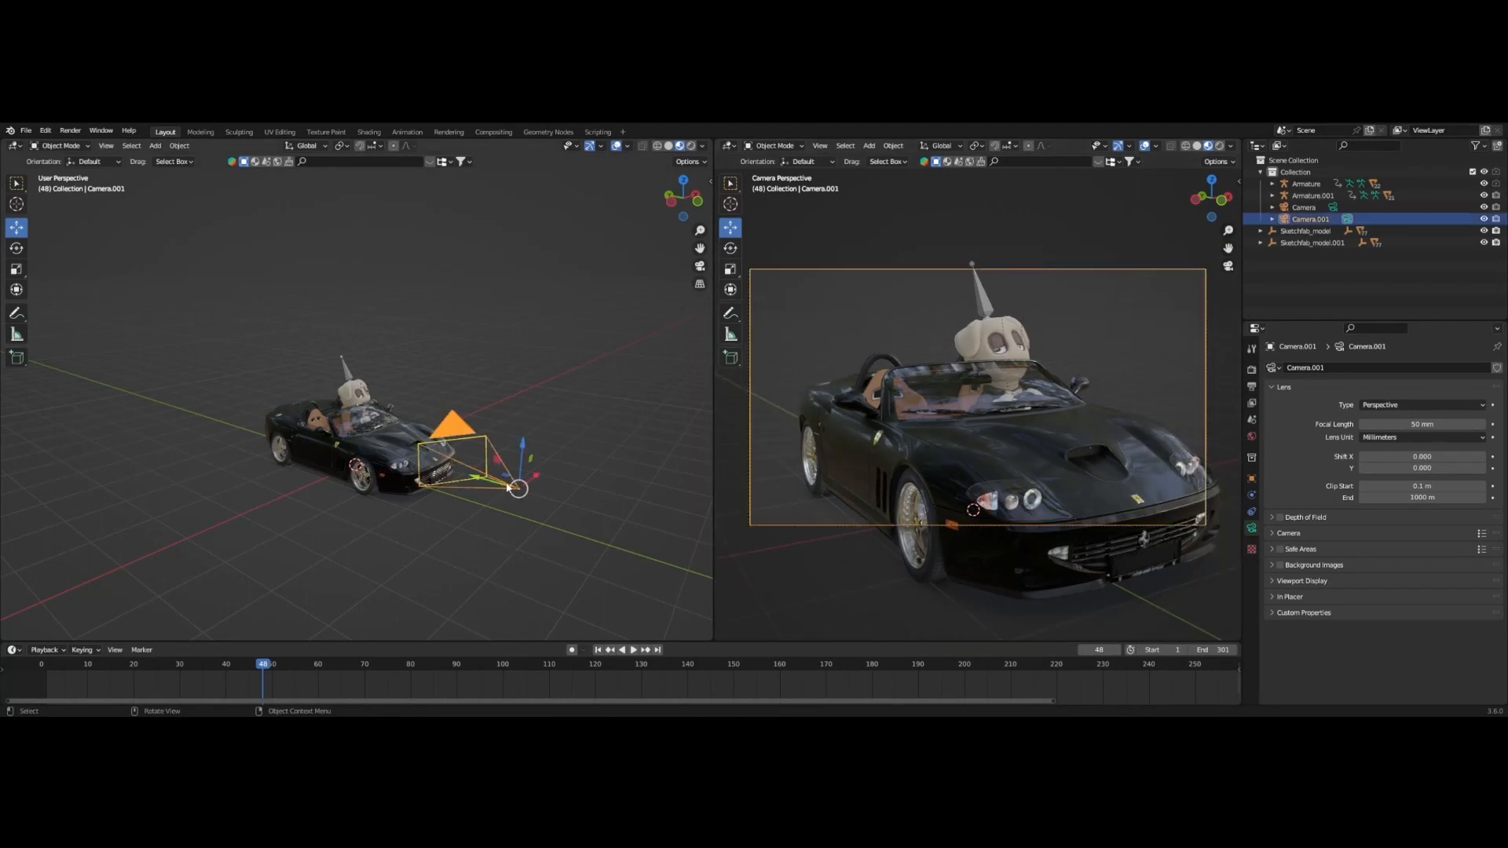
pyautogui.moveTo(479, 482); pyautogui.dragTo(472, 482)
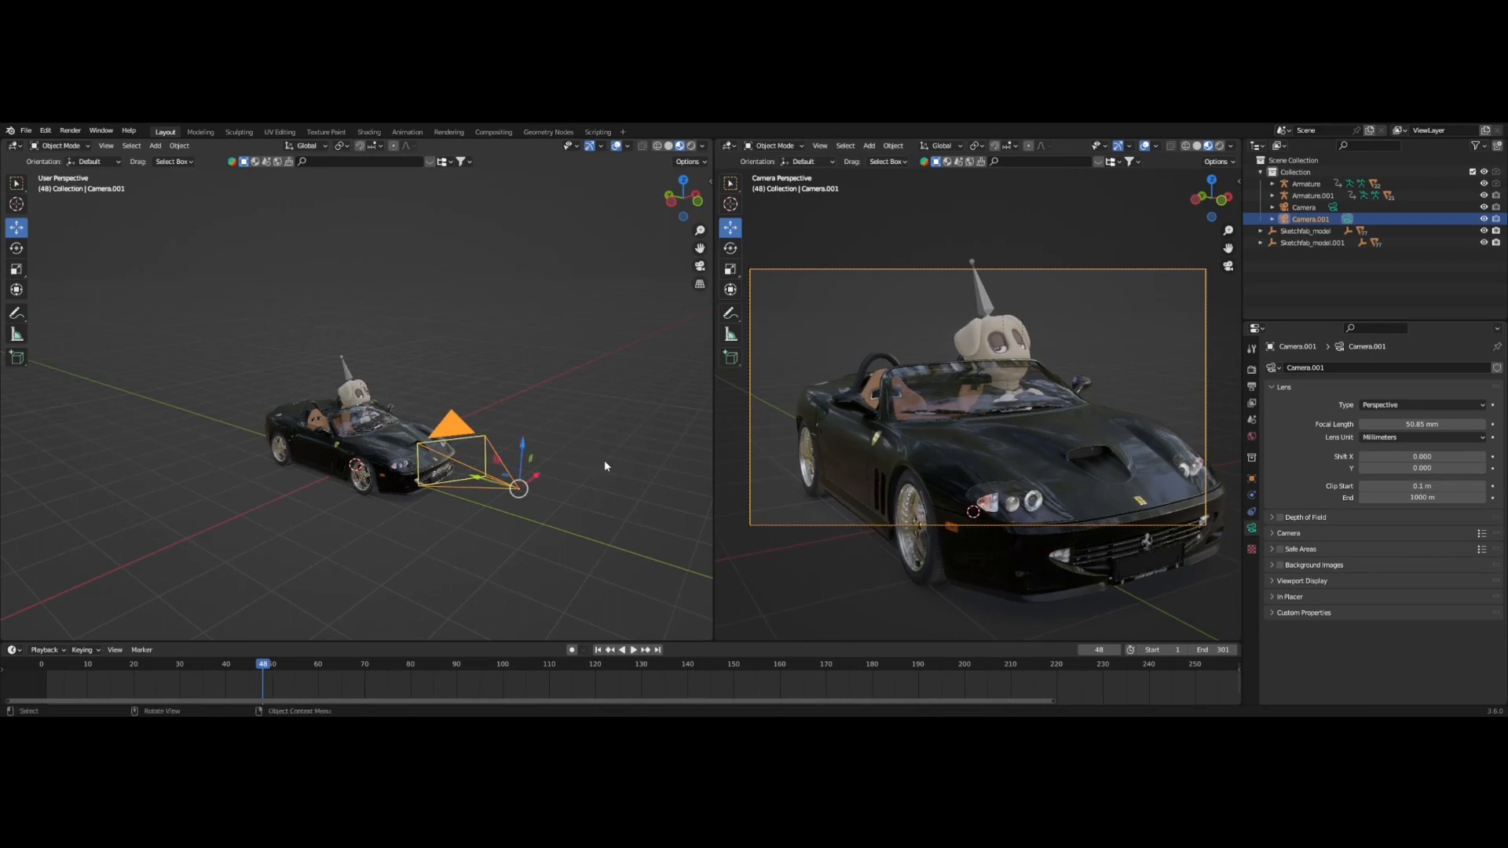
# Hide the overlays in the camera view and play the animation, stopping at frame 224.
pyautogui.moveTo(604, 466); pyautogui.dragTo(555, 453, button='middle')
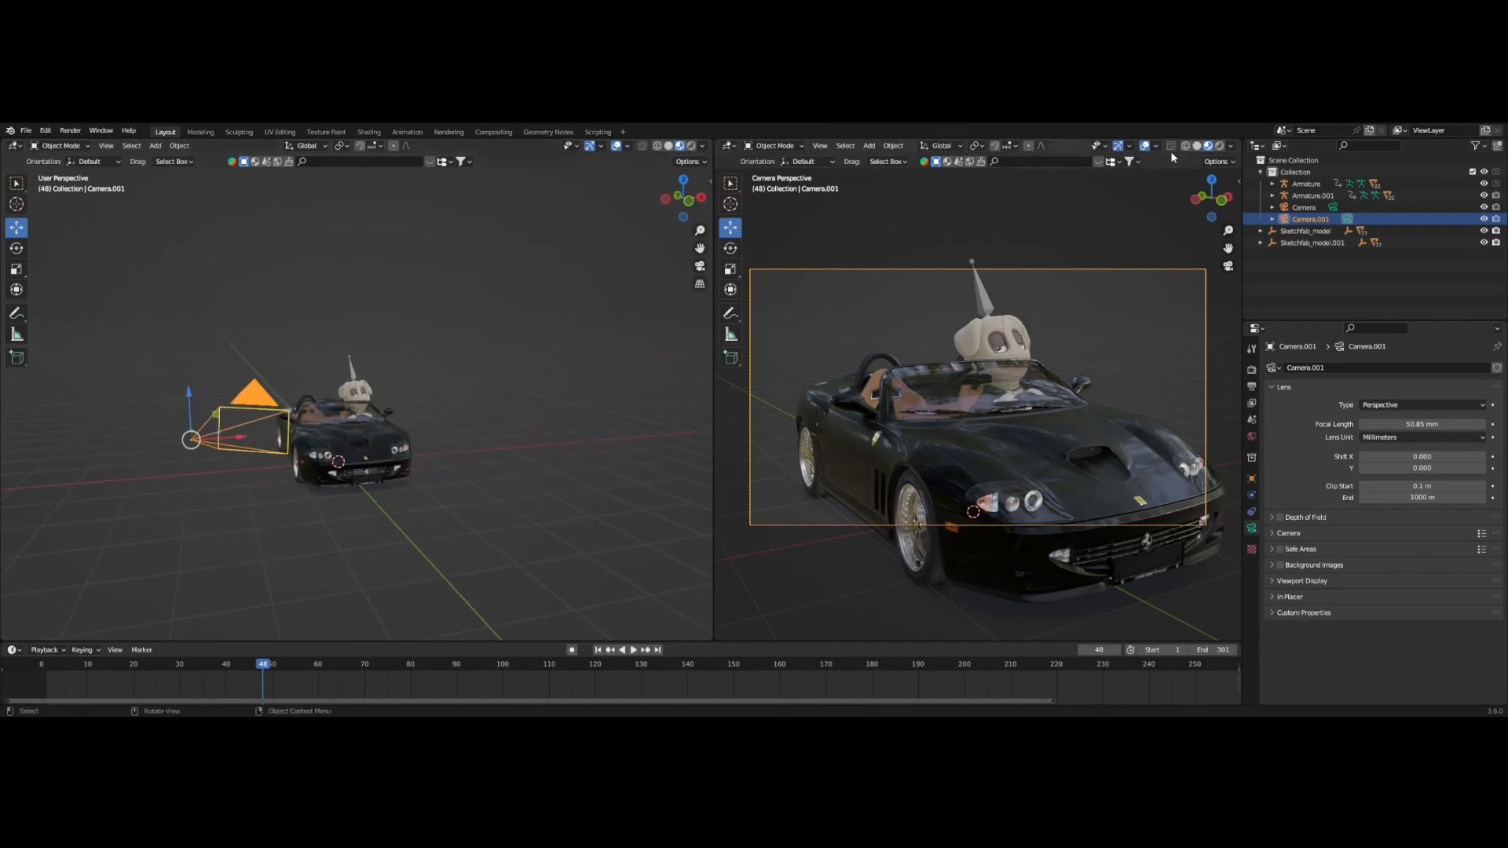
pyautogui.click(1145, 146)
pyautogui.press('space')
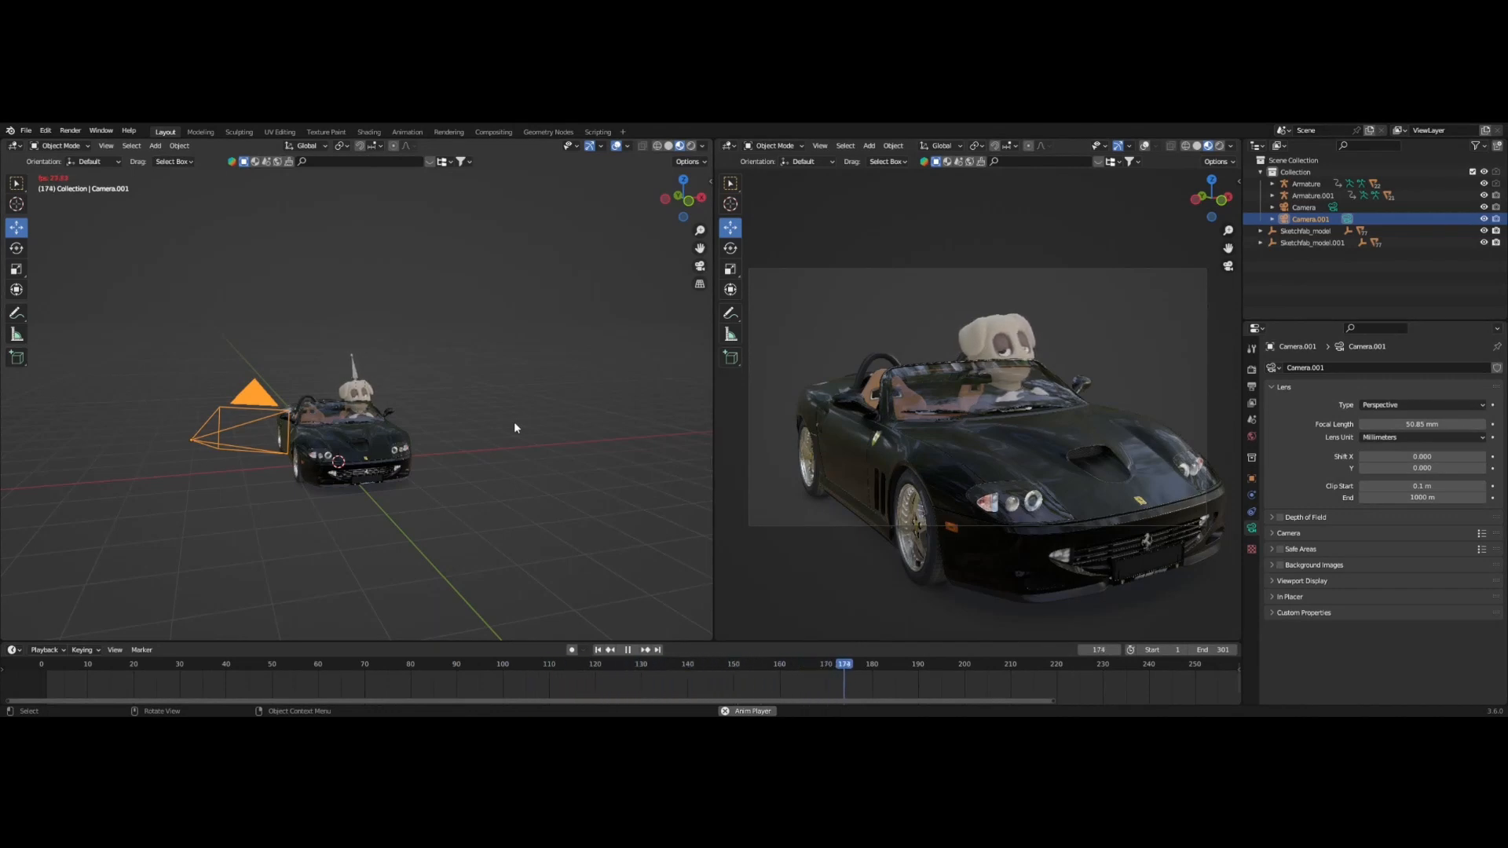
pyautogui.press('space')
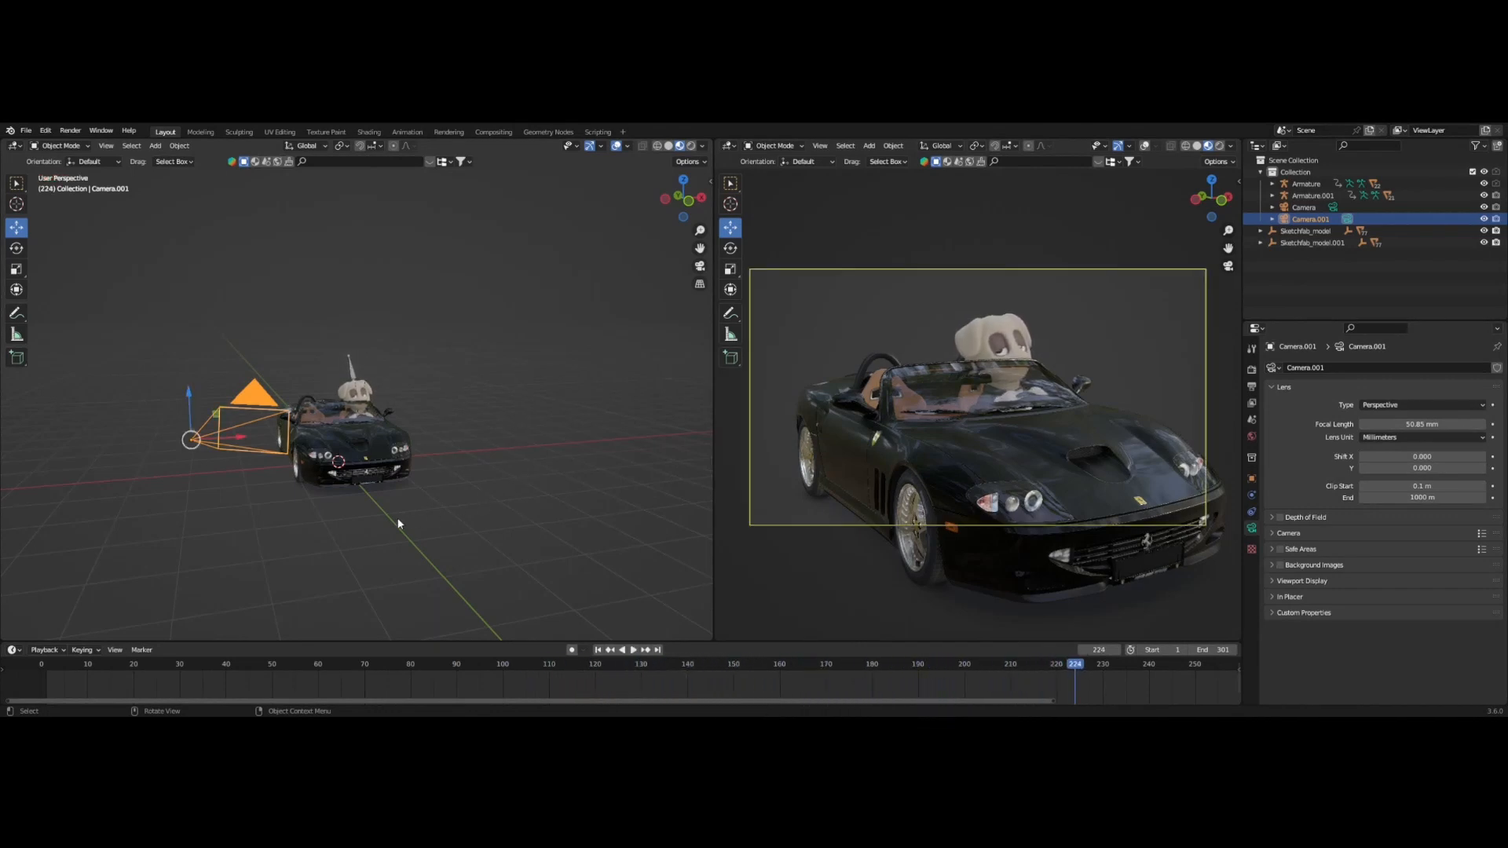
# Raise Camera.001 slightly, move it a little closer to the car along Y, and deselect it.
pyautogui.moveTo(189, 397); pyautogui.dragTo(196, 382)
pyautogui.moveTo(196, 382); pyautogui.dragTo(265, 452, button='middle')
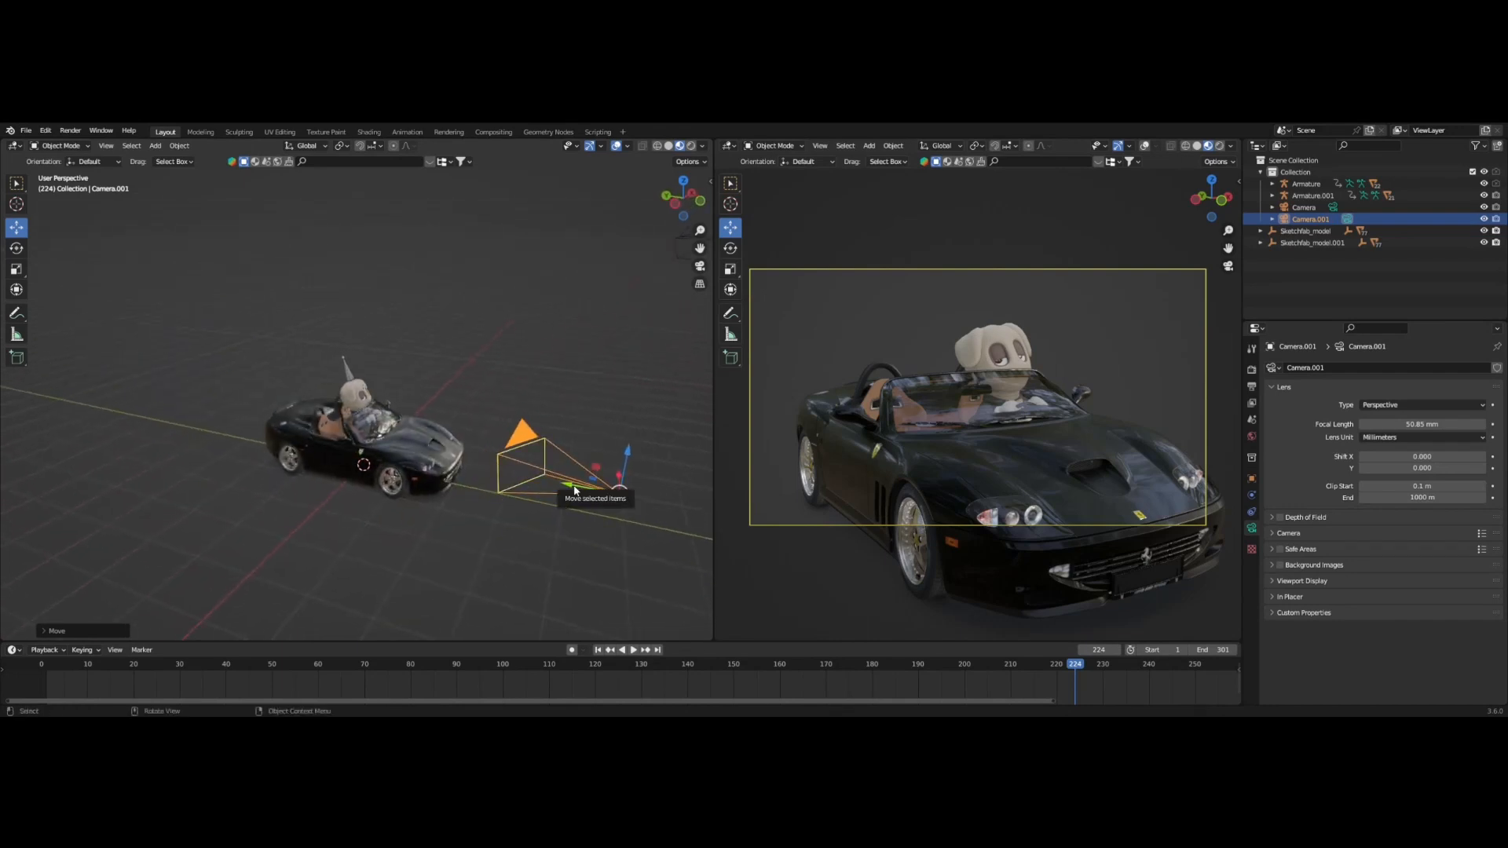
pyautogui.moveTo(572, 488); pyautogui.dragTo(558, 488)
pyautogui.click(493, 582)
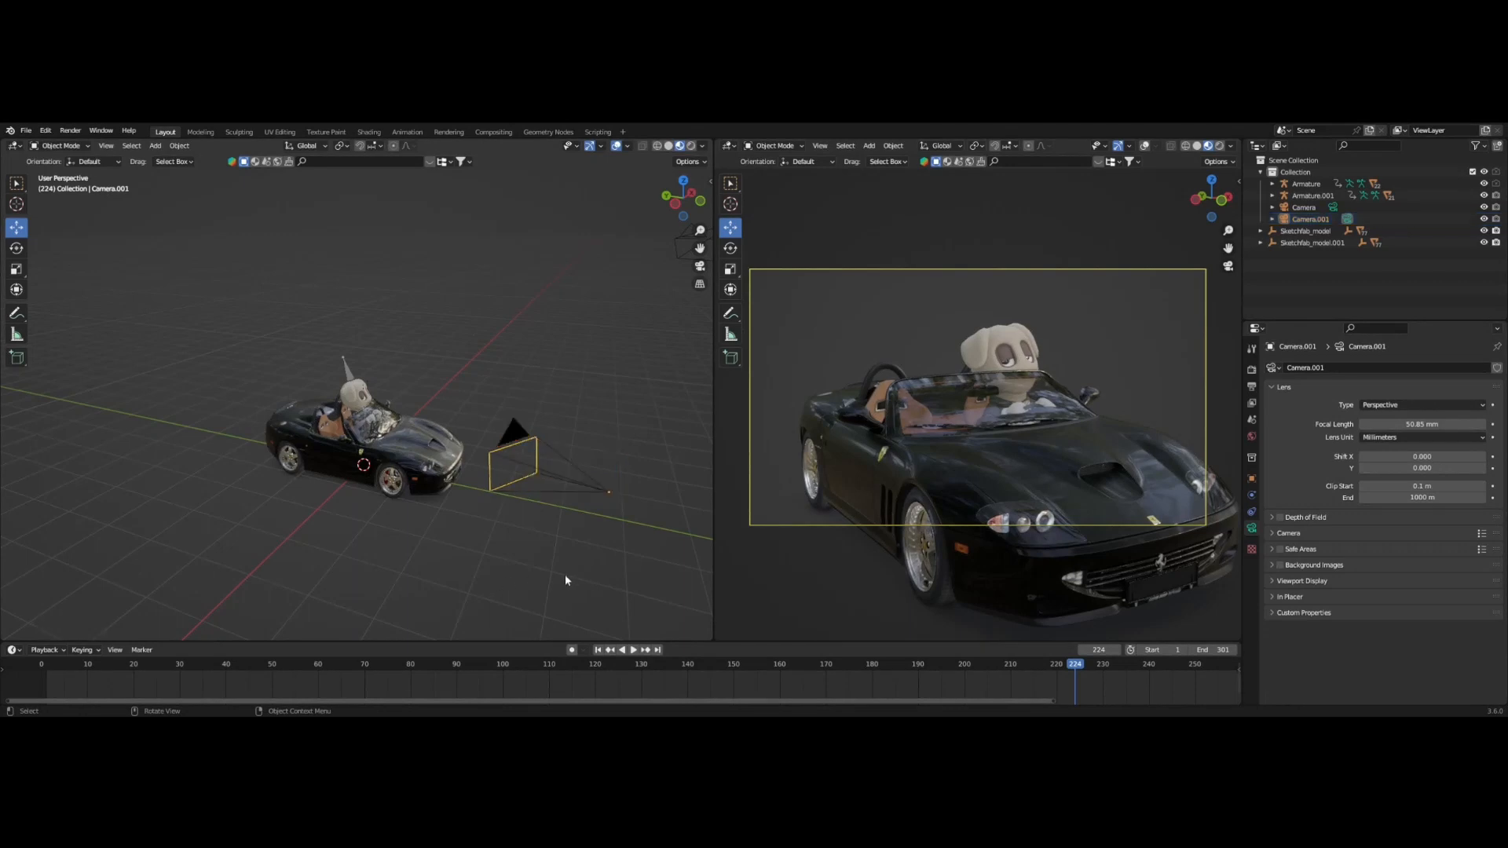
# Add a cube mesh at the Ferrari and raise it along Z.
pyautogui.moveTo(564, 573); pyautogui.dragTo(497, 471, button='middle')
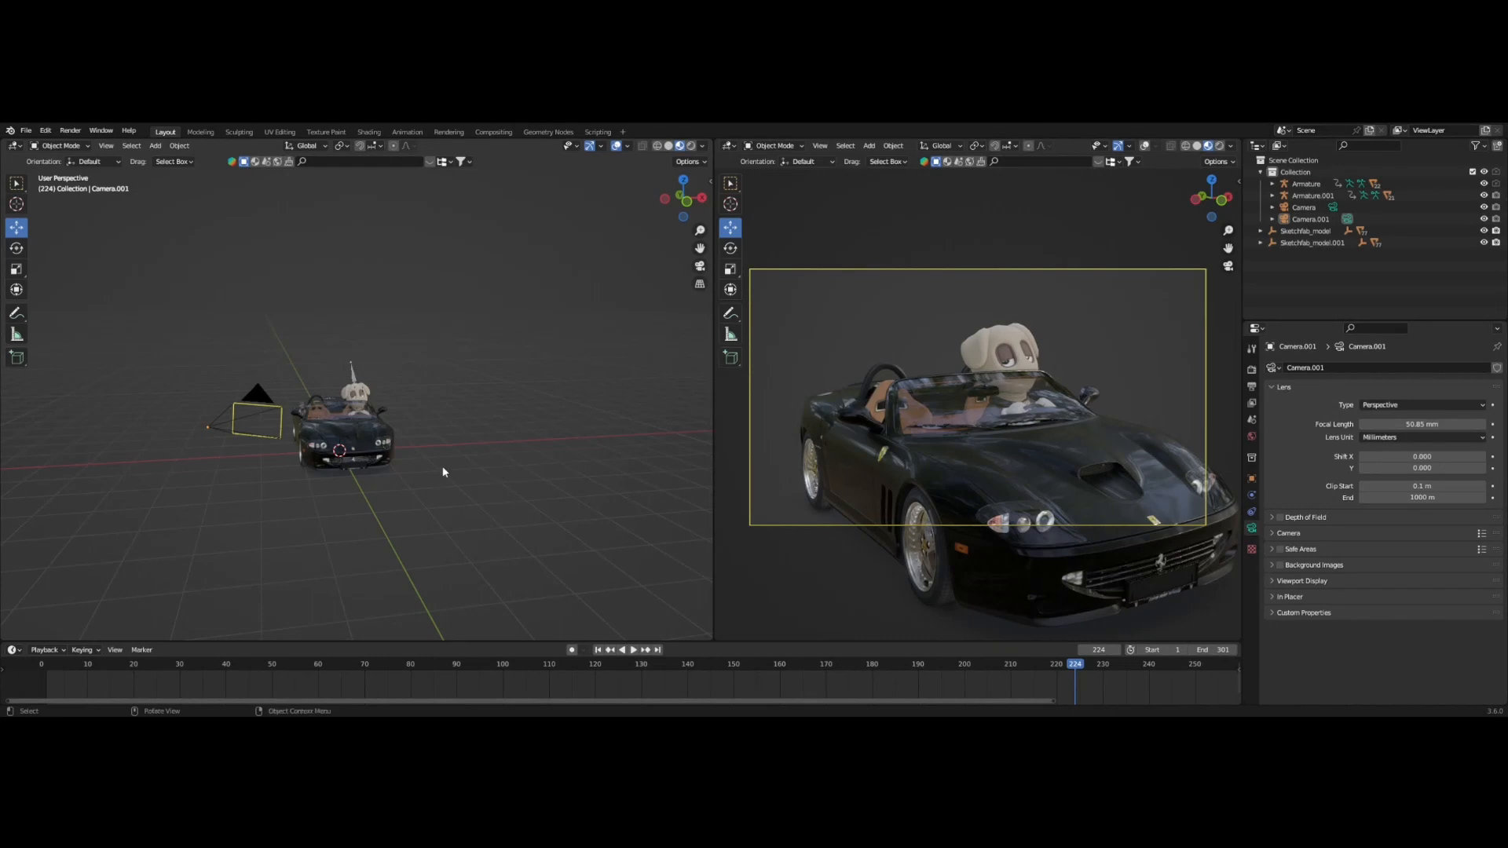
pyautogui.hotkey('shift', 'a')
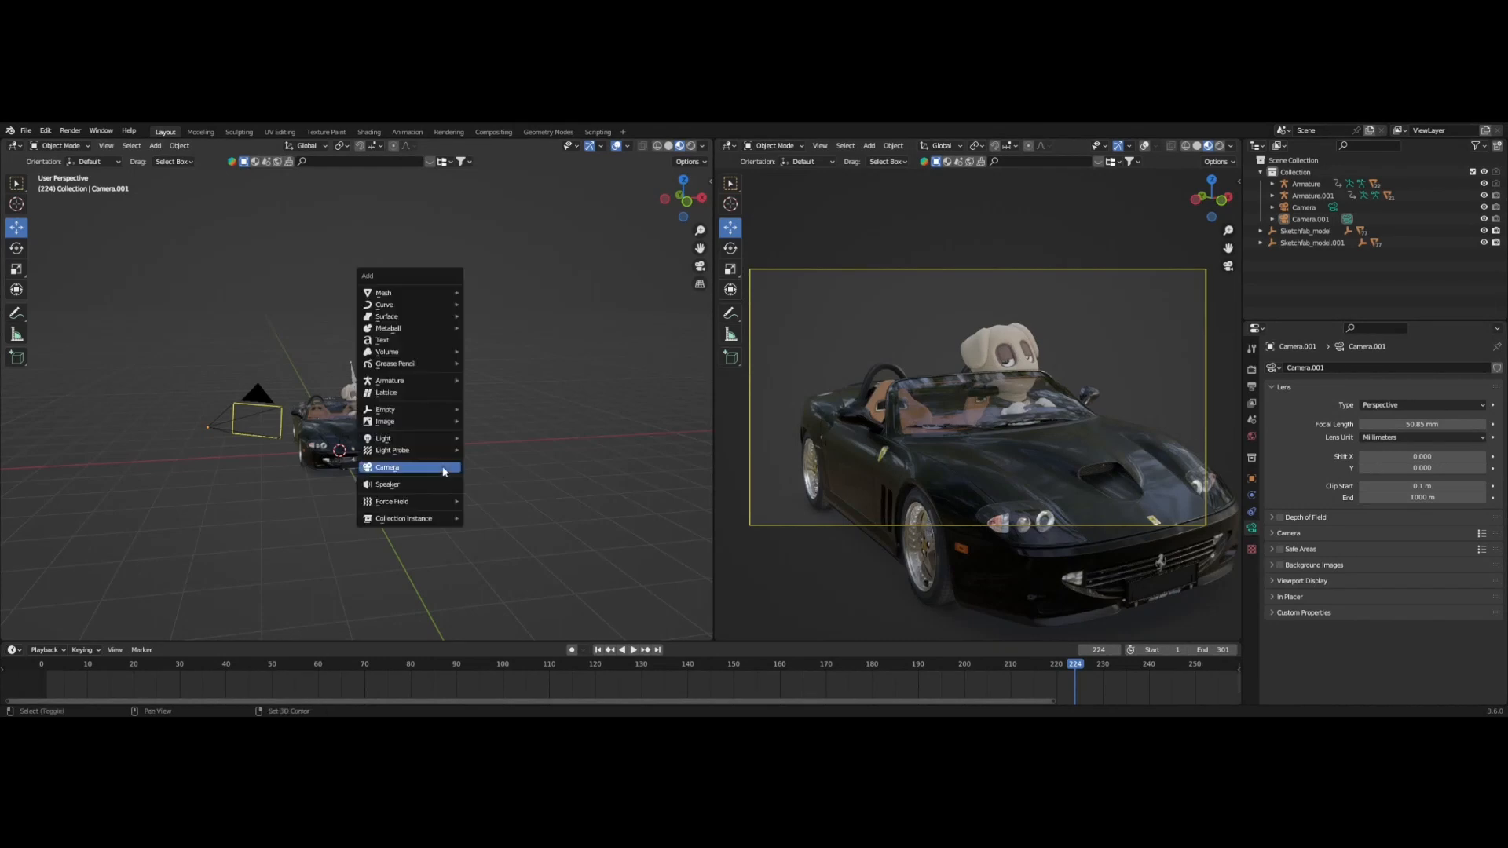
pyautogui.moveTo(420, 293)
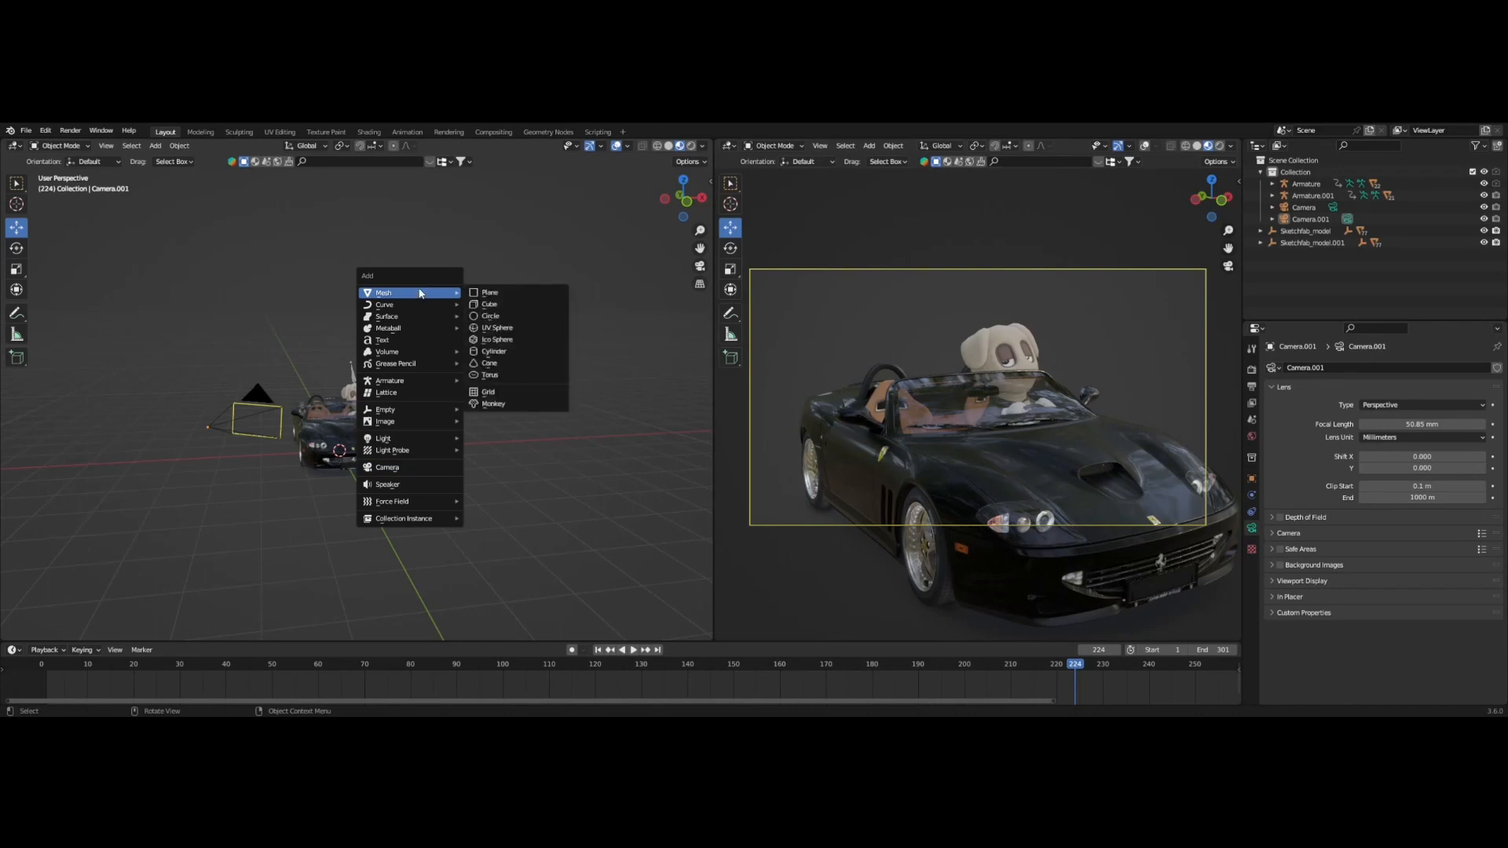
pyautogui.click(523, 305)
pyautogui.moveTo(344, 414); pyautogui.dragTo(346, 377)
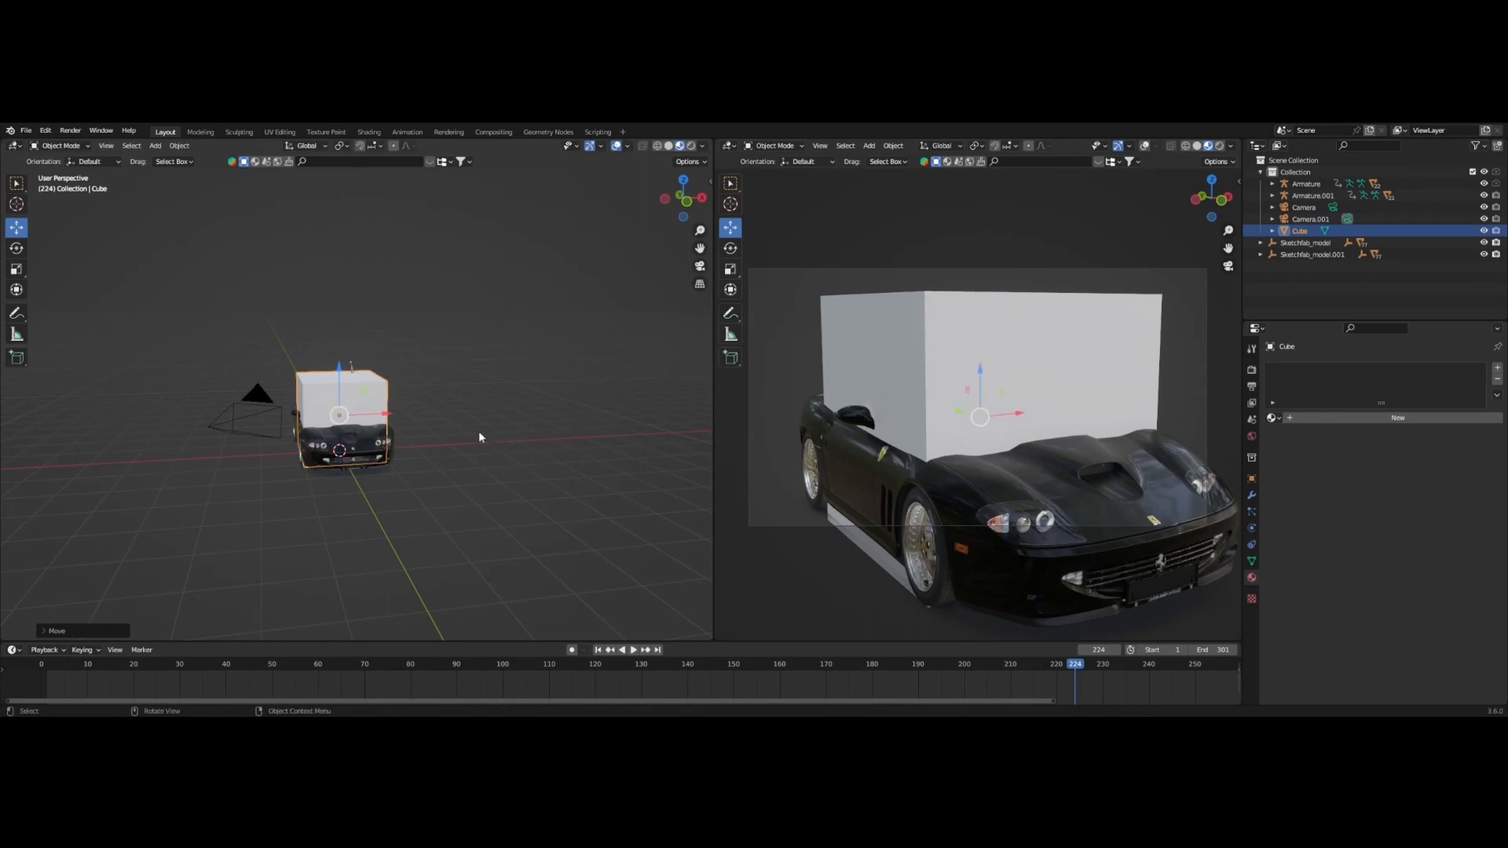
# Lower the cube slightly and scale it up uniformly until it encloses the car.
pyautogui.press('s')
pyautogui.click(479, 433)
pyautogui.moveTo(334, 383); pyautogui.dragTo(336, 393)
pyautogui.press('s')
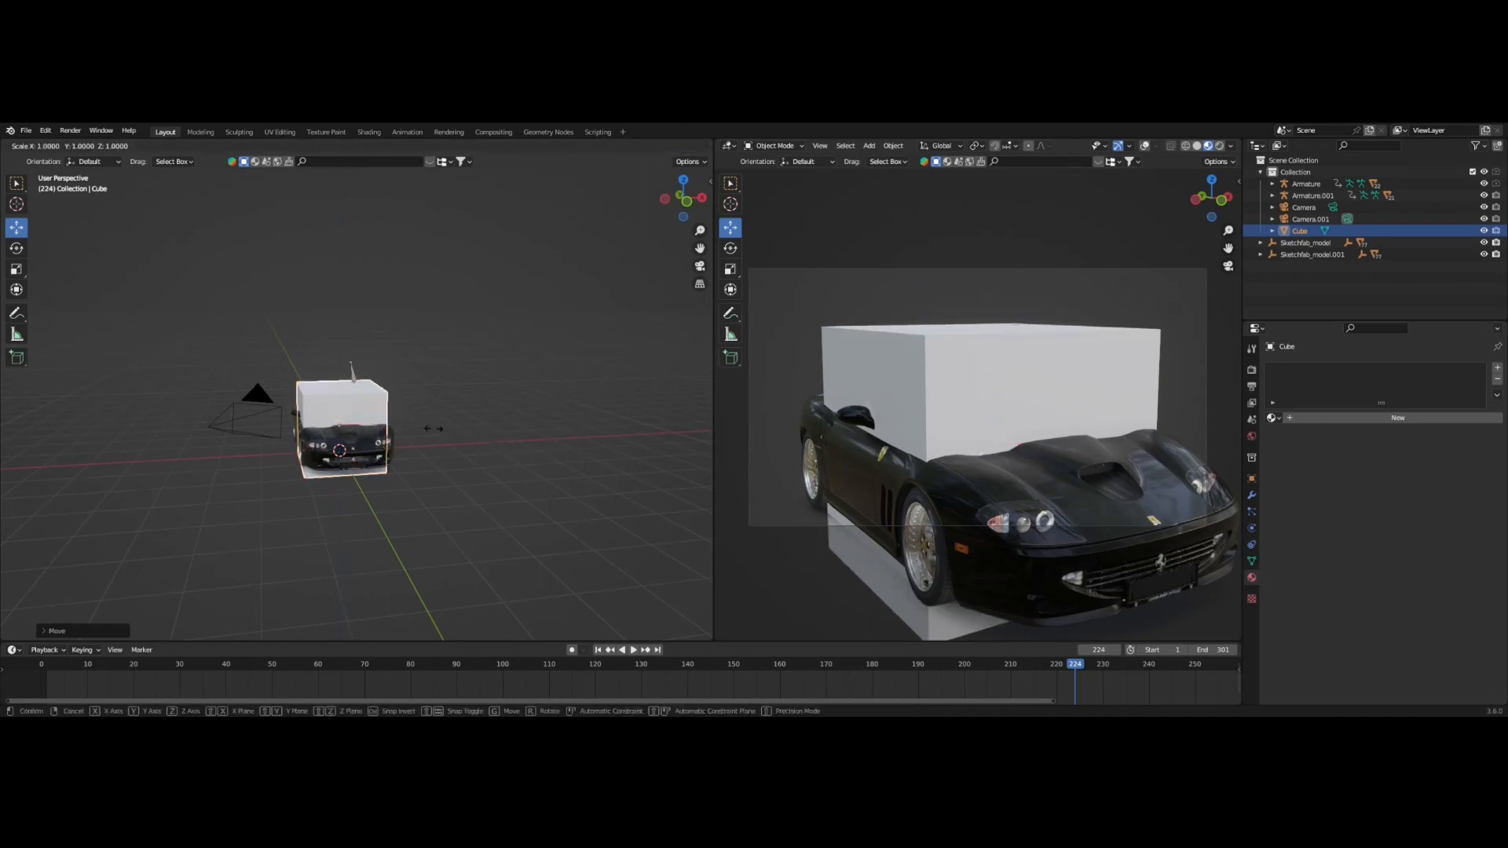
pyautogui.click(525, 424)
pyautogui.moveTo(526, 422); pyautogui.dragTo(168, 337, button='middle')
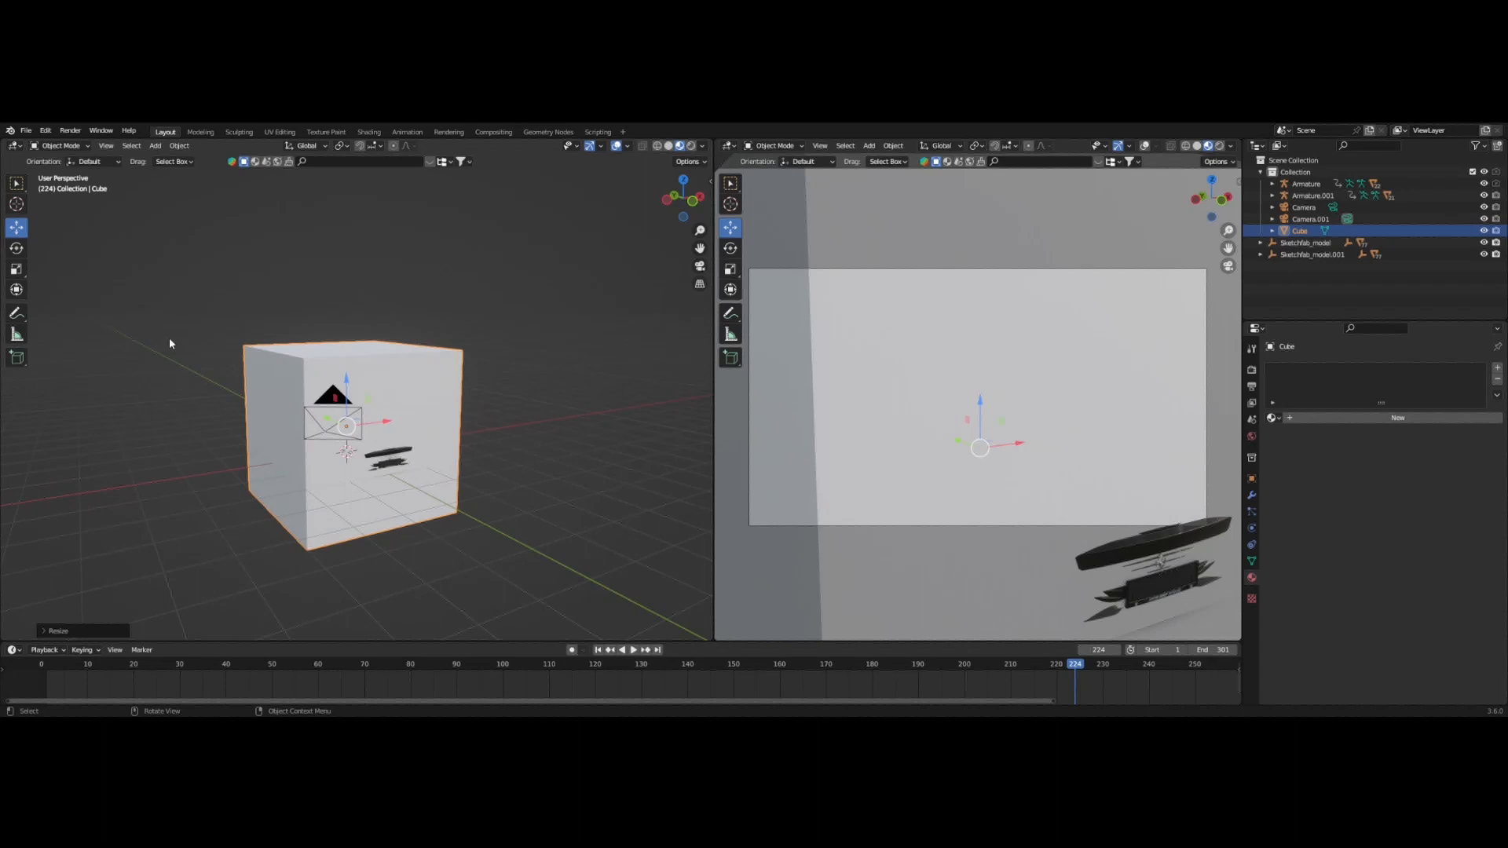
# Flatten the cube along Z, narrow it along Y into a long beam across the car, and place it above the driver's head.
pyautogui.click(18, 270)
pyautogui.moveTo(346, 387); pyautogui.dragTo(346, 424)
pyautogui.moveTo(348, 430); pyautogui.dragTo(416, 434, button='middle')
pyautogui.moveTo(323, 423); pyautogui.dragTo(370, 325)
pyautogui.click(17, 226)
pyautogui.scroll(6, 464, 351)
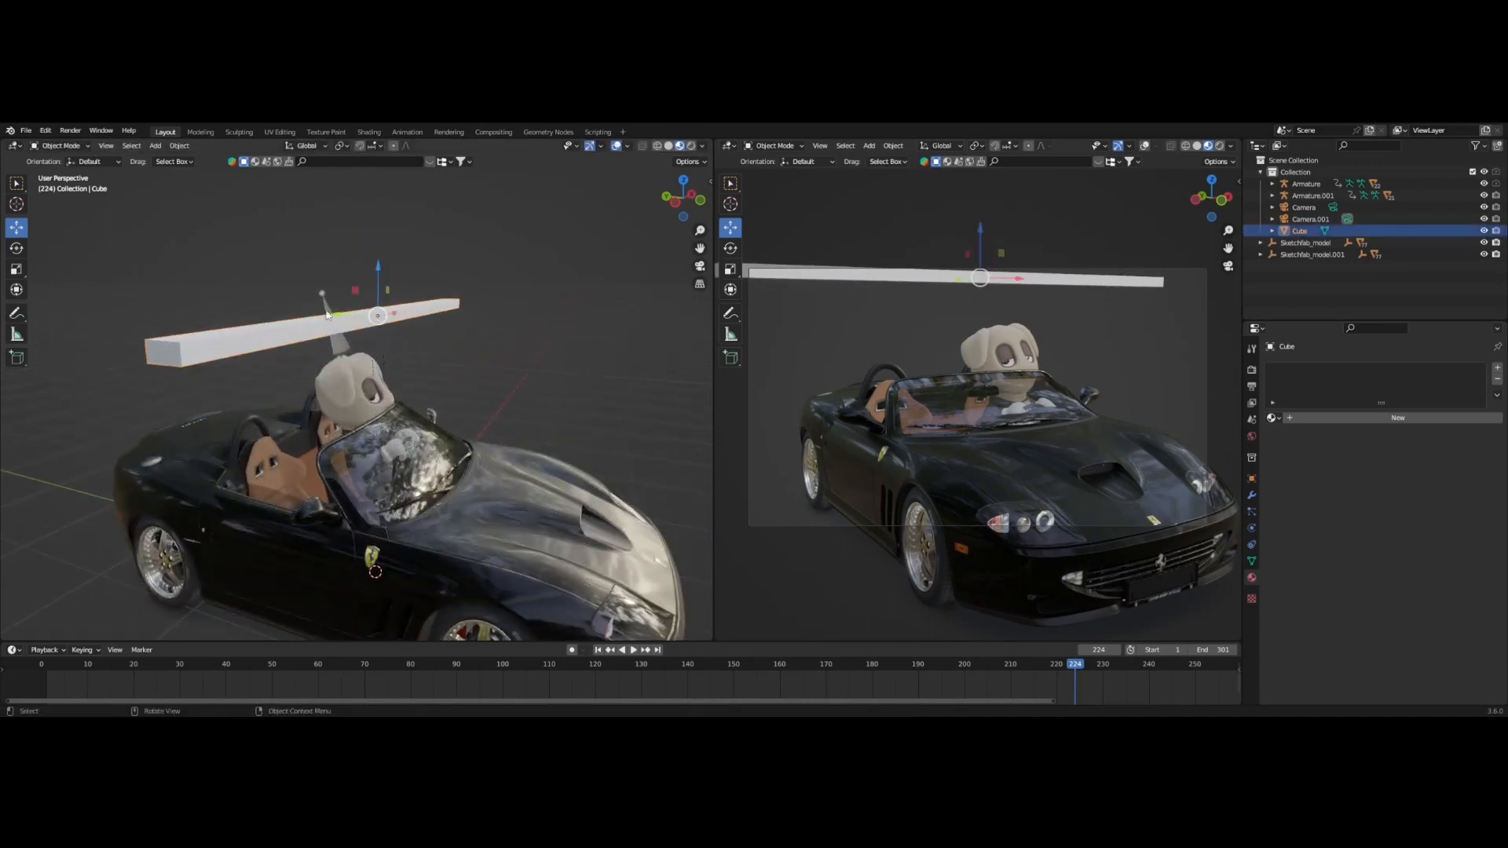
# Scale the cube beam above the driver thinner along Z and Y, and deselect it.
pyautogui.click(16, 269)
pyautogui.moveTo(378, 269); pyautogui.dragTo(378, 286)
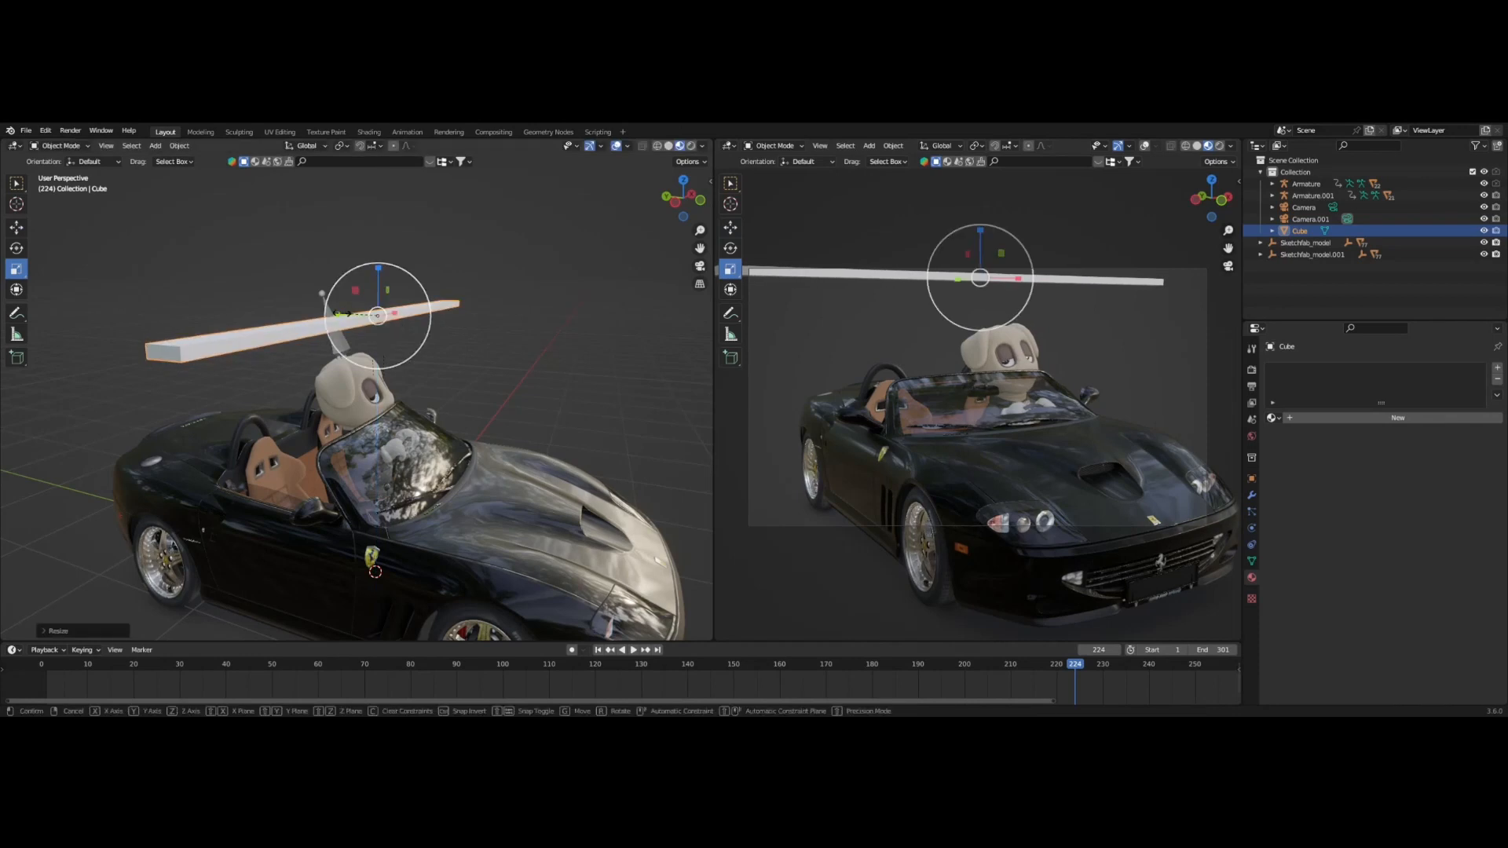
pyautogui.press('s')
pyautogui.press('y')
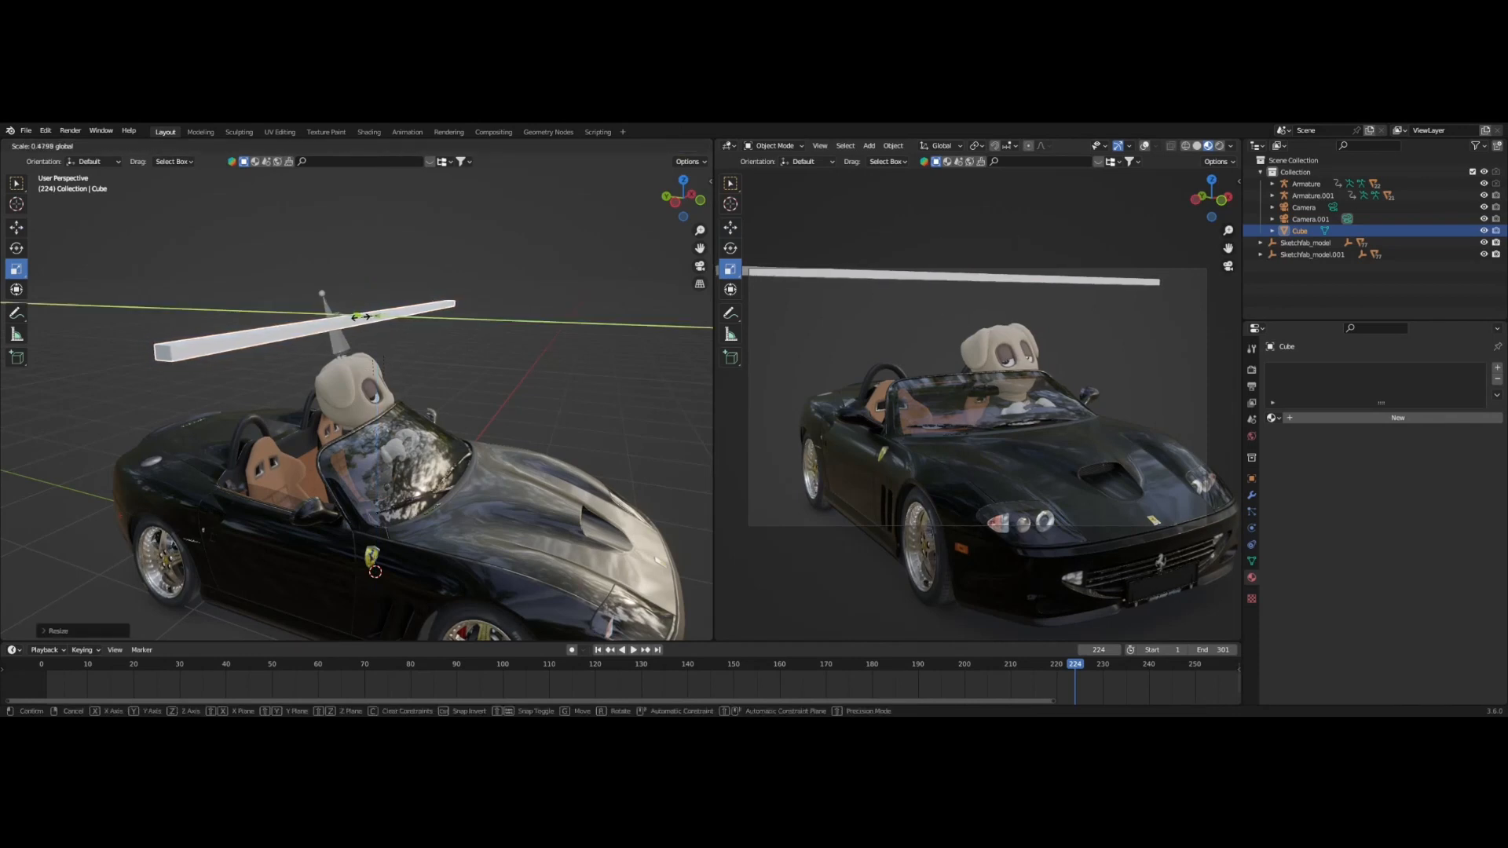
pyautogui.click(365, 317)
pyautogui.moveTo(378, 269); pyautogui.dragTo(339, 315)
pyautogui.click(467, 310)
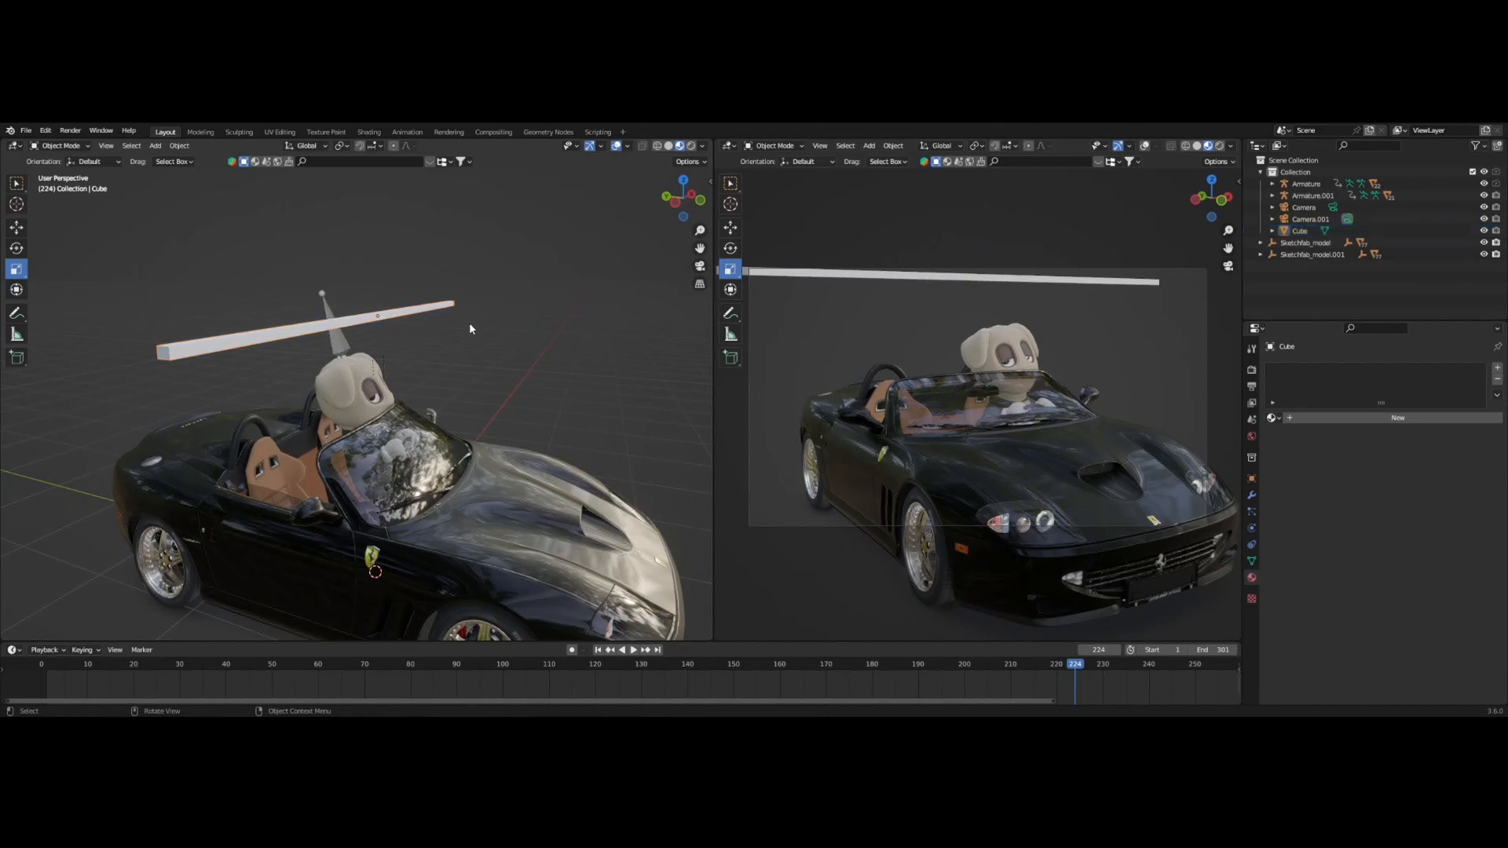
# Select the beam, switch the camera viewport to Rendered shading, and show the scene's render settings.
pyautogui.click(408, 317)
pyautogui.click(1219, 146)
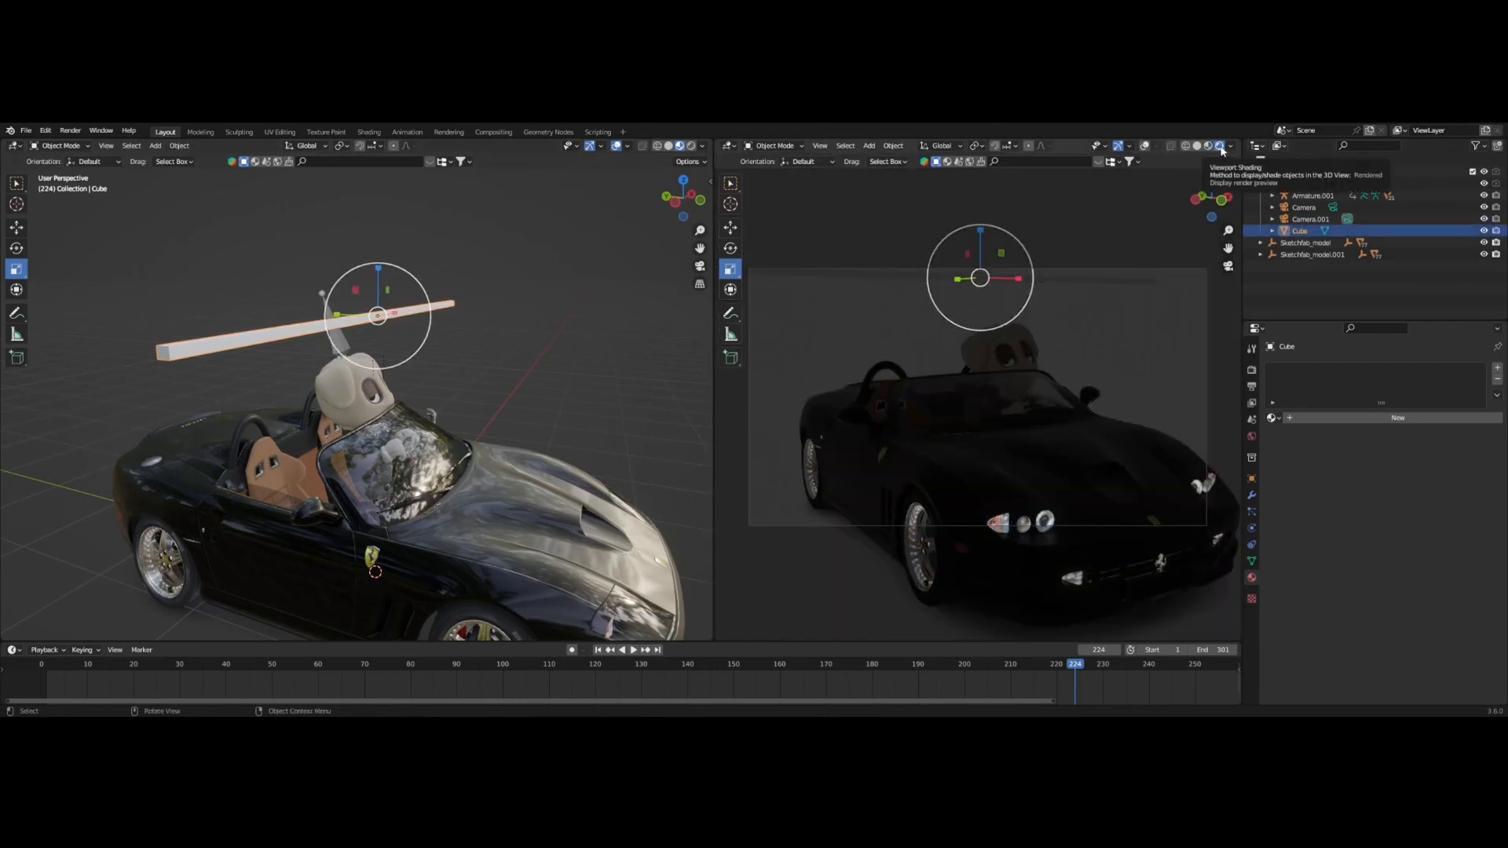
pyautogui.click(1252, 370)
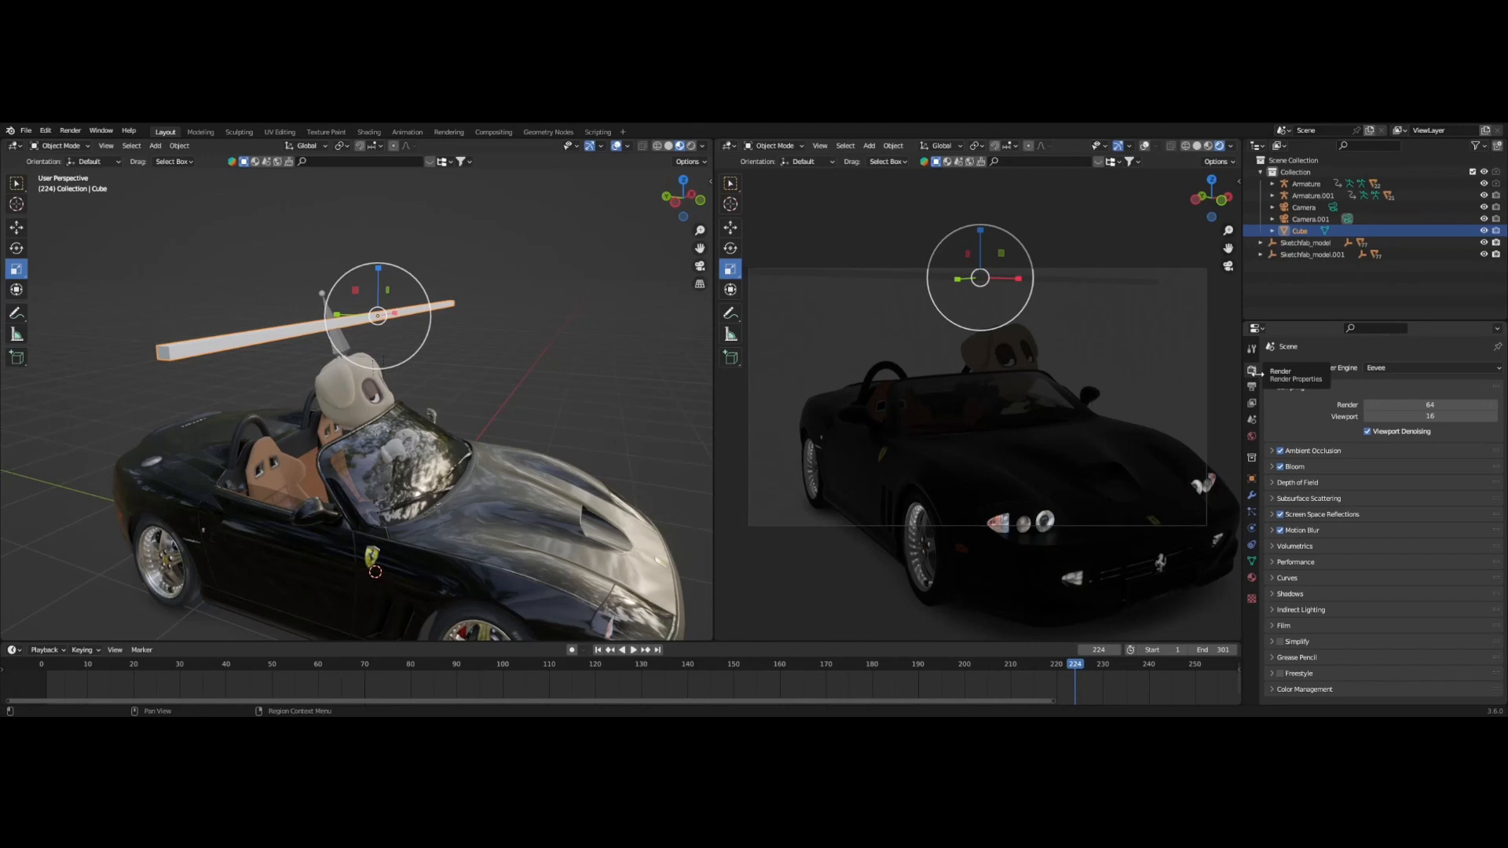
# Shift the beam sideways along X and lengthen it until it spans beyond the camera frame.
pyautogui.click(17, 227)
pyautogui.moveTo(445, 354); pyautogui.dragTo(415, 349, button='middle')
pyautogui.moveTo(385, 317); pyautogui.dragTo(428, 309)
pyautogui.hotkey('shift', 'space')
pyautogui.press('s')
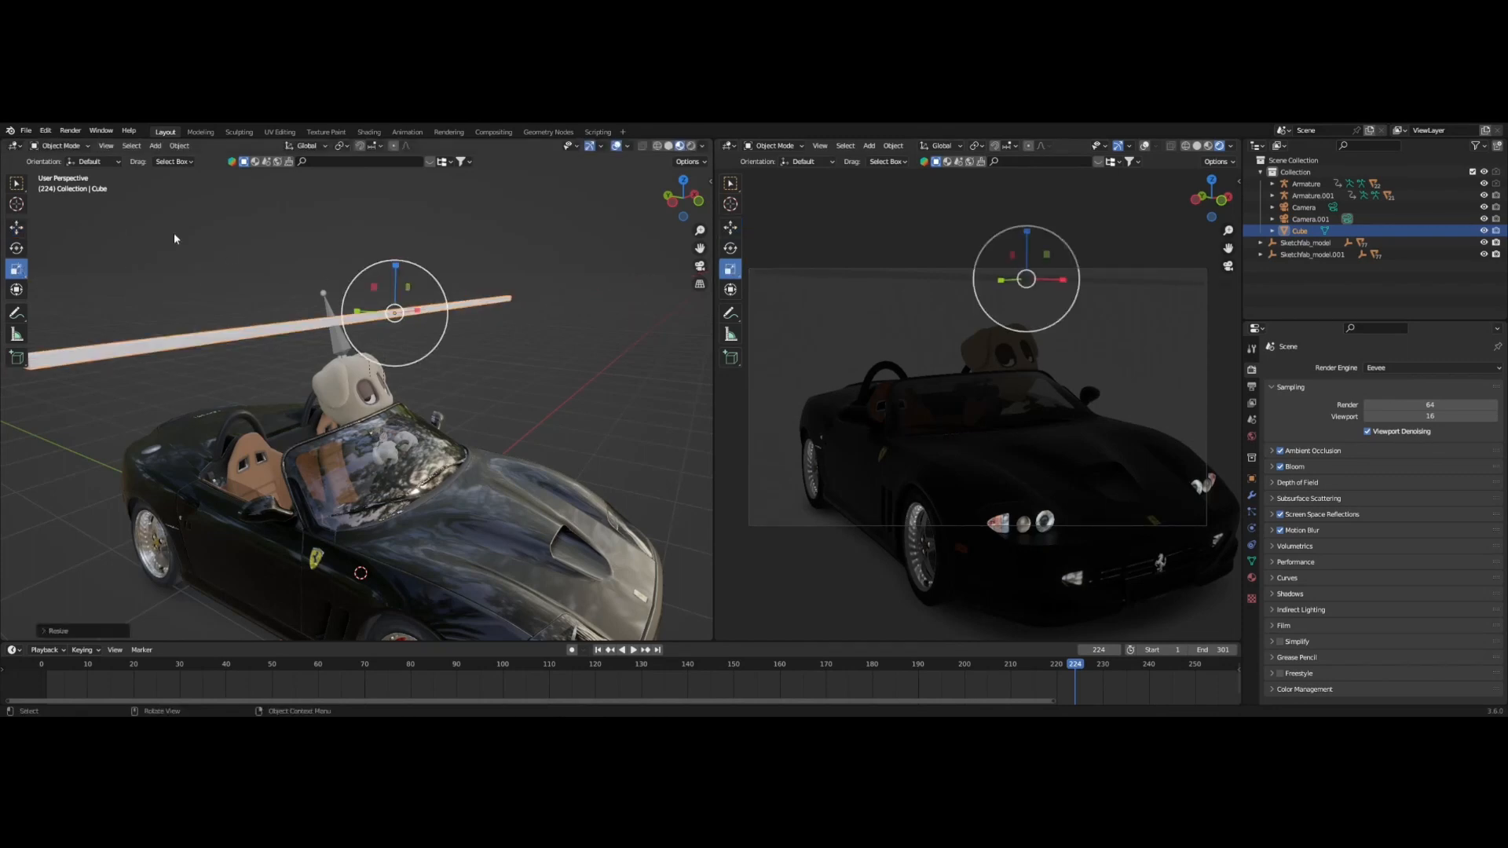
pyautogui.click(16, 227)
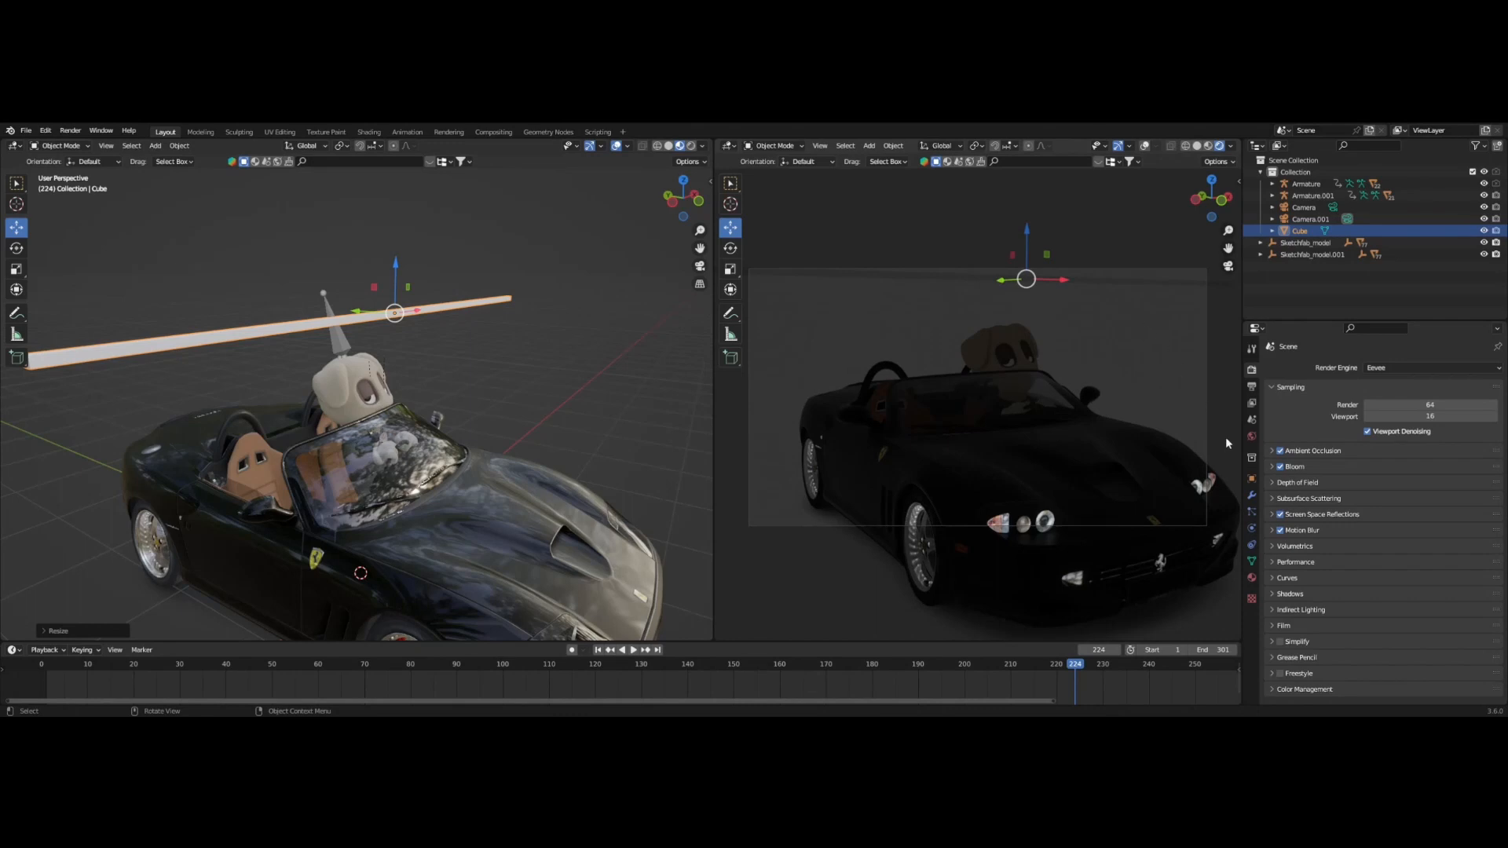
pyautogui.click(509, 347)
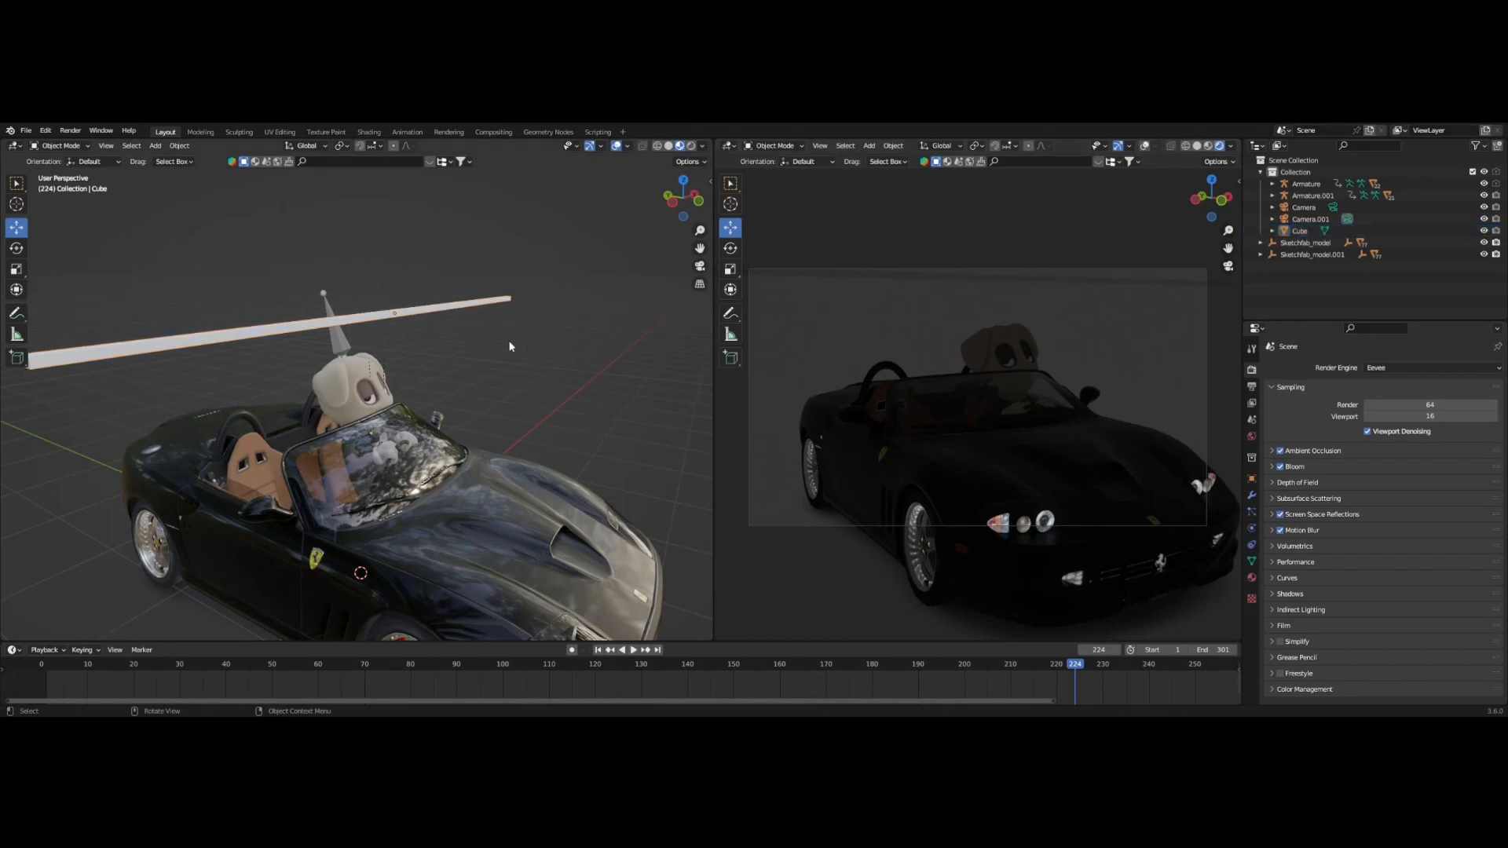
pyautogui.click(440, 307)
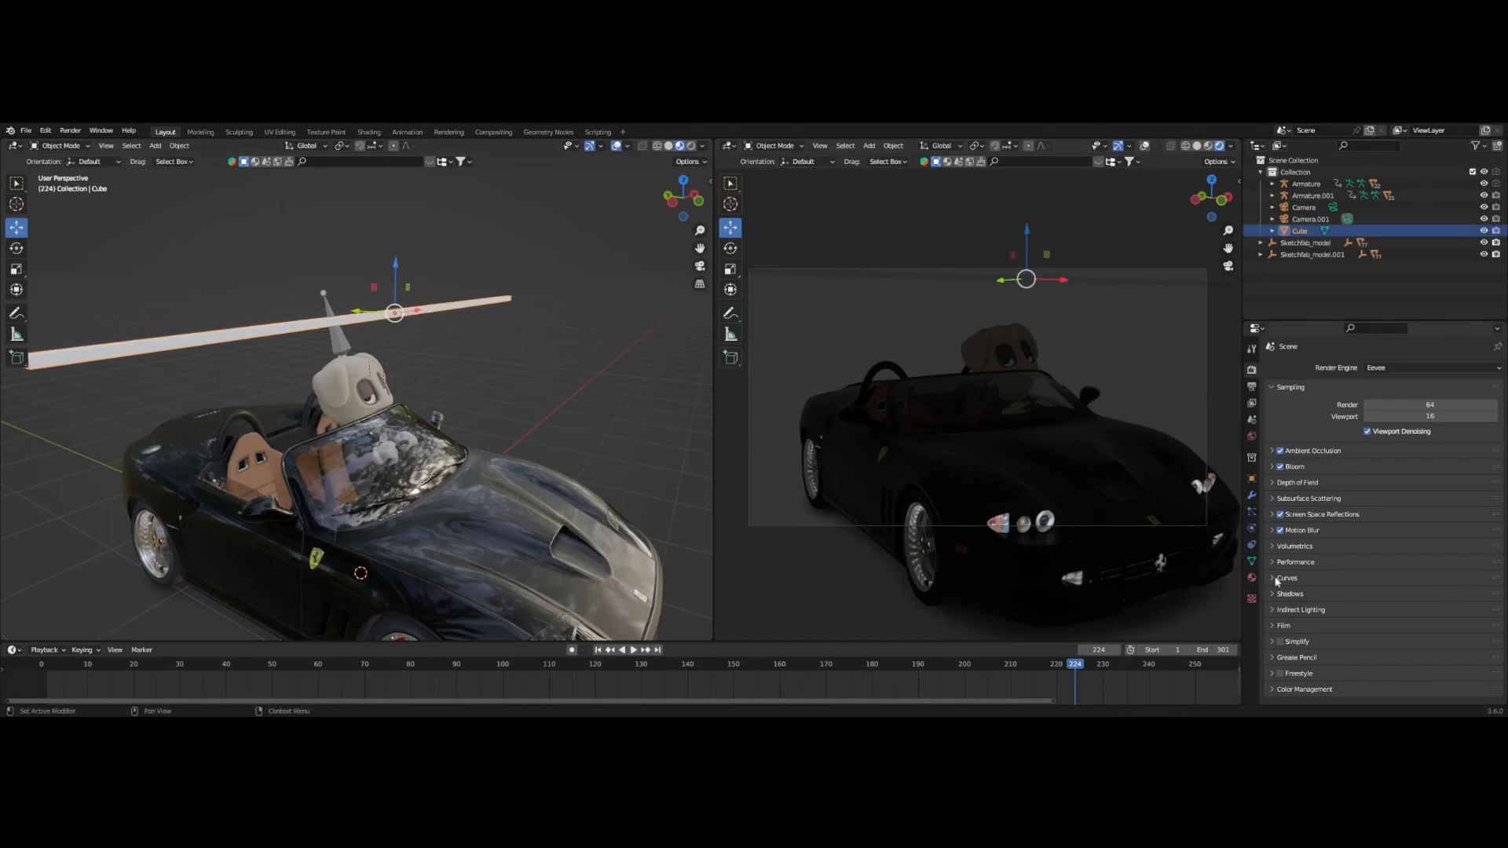
# Give the beam a new material with an Emission surface and set its strength to 9.3.
pyautogui.click(1252, 578)
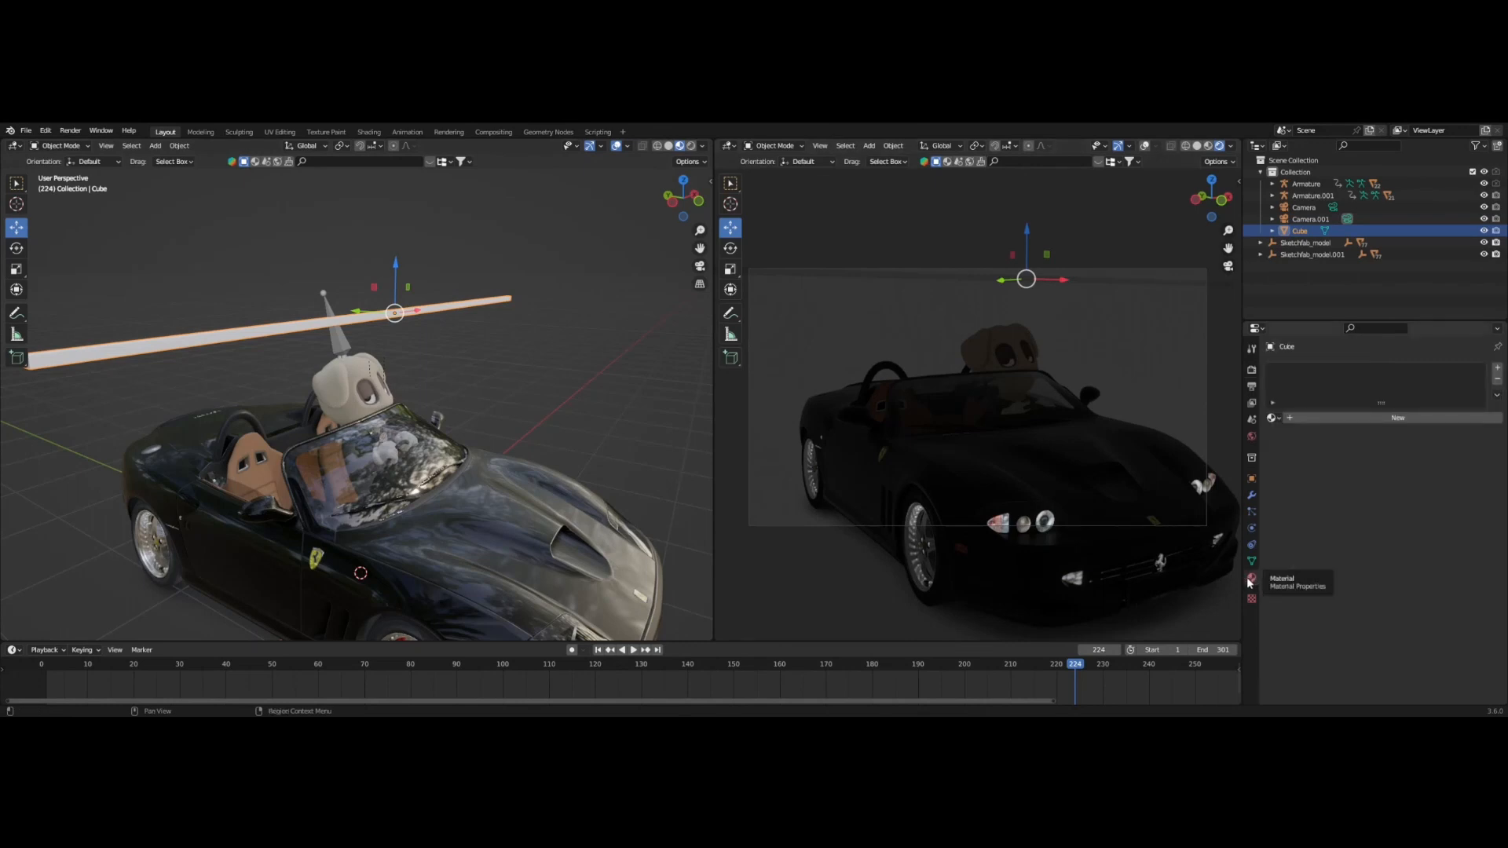
pyautogui.click(1379, 419)
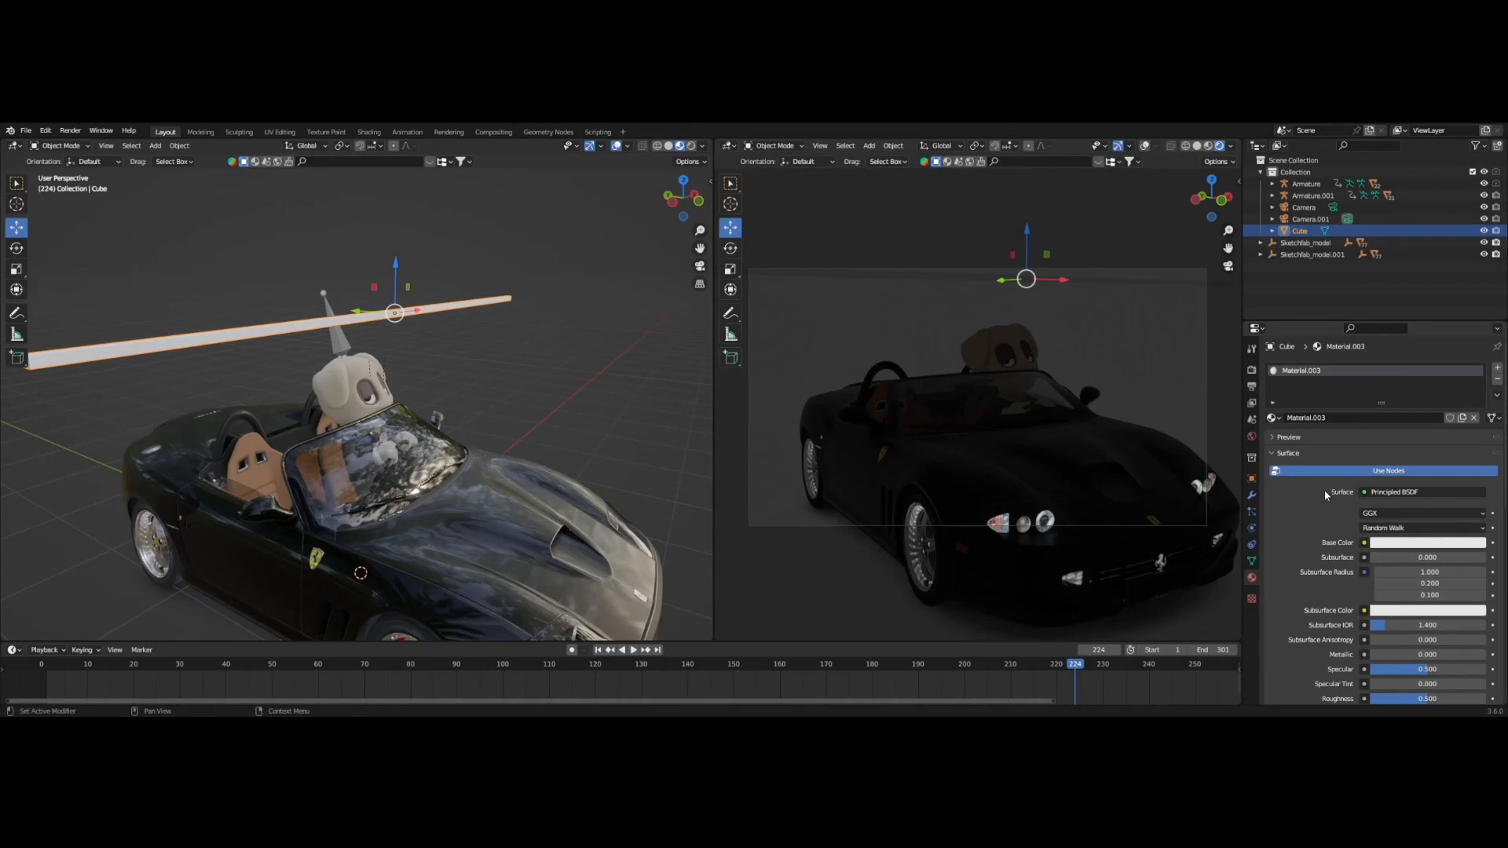
pyautogui.click(1393, 491)
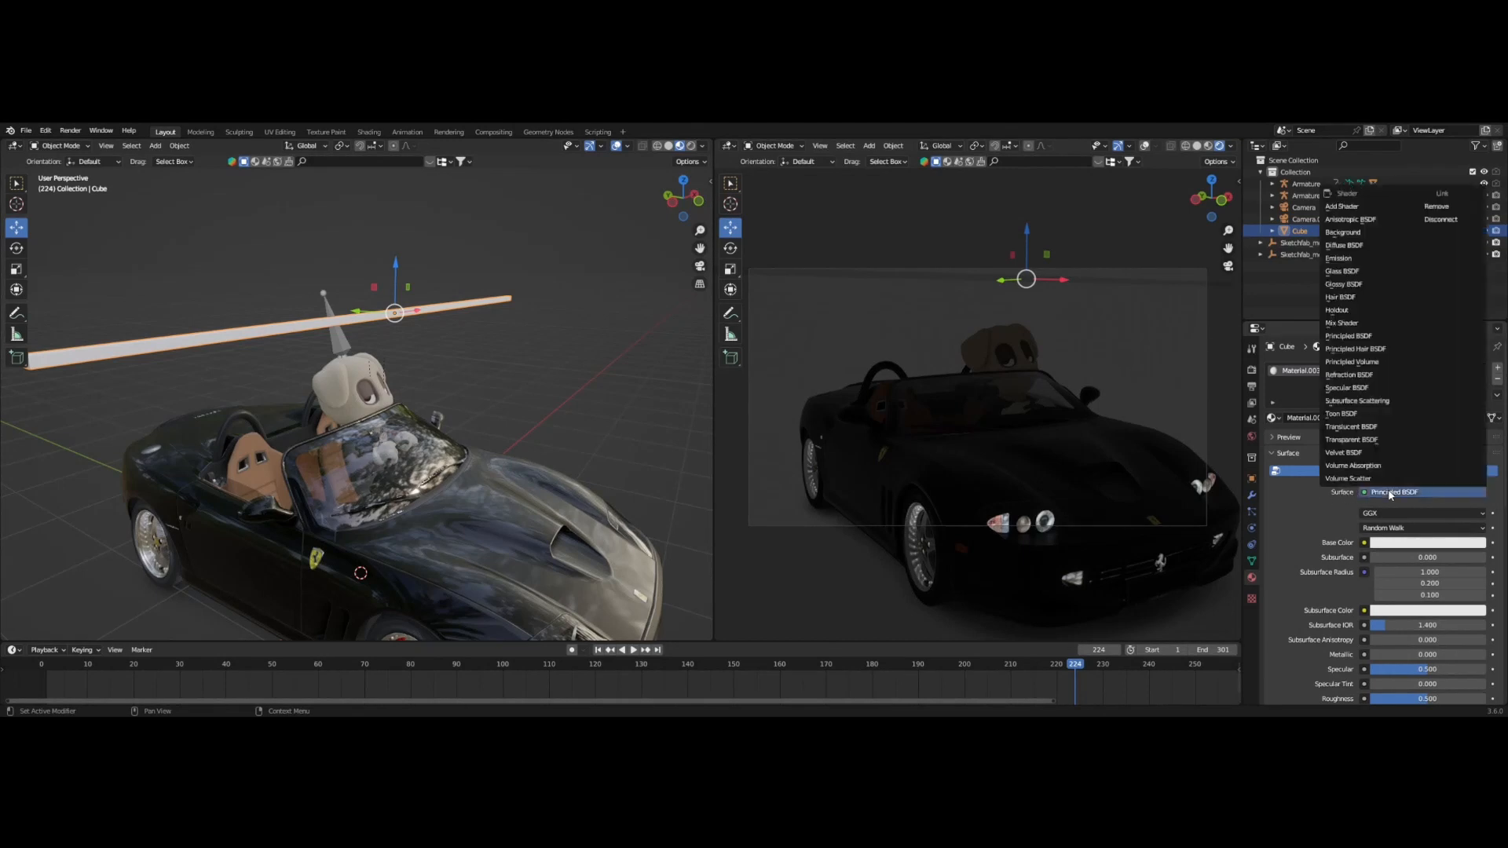
pyautogui.click(1348, 259)
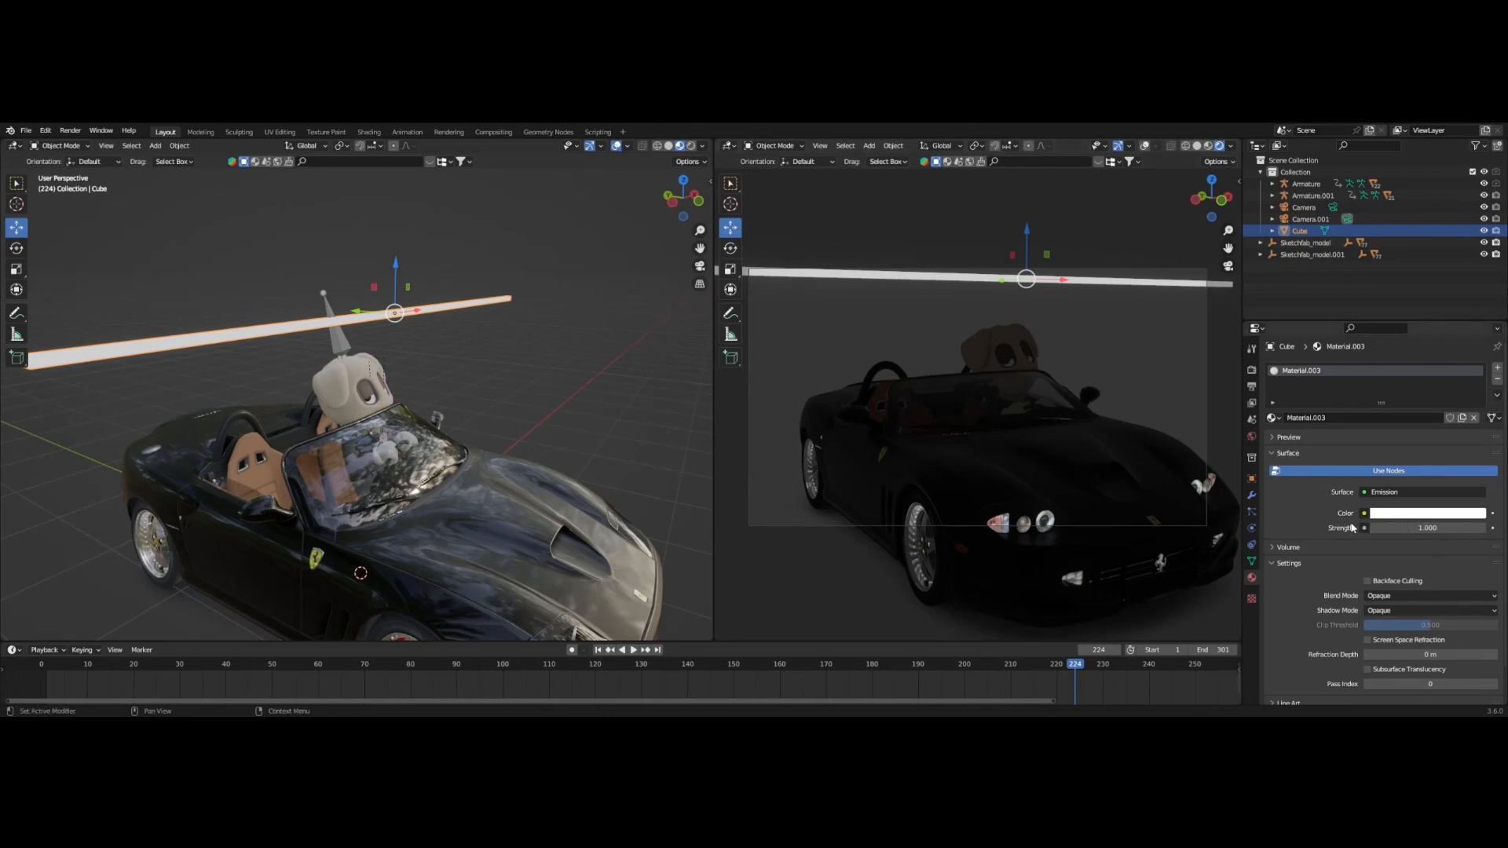
pyautogui.moveTo(1381, 528); pyautogui.dragTo(1484, 527)
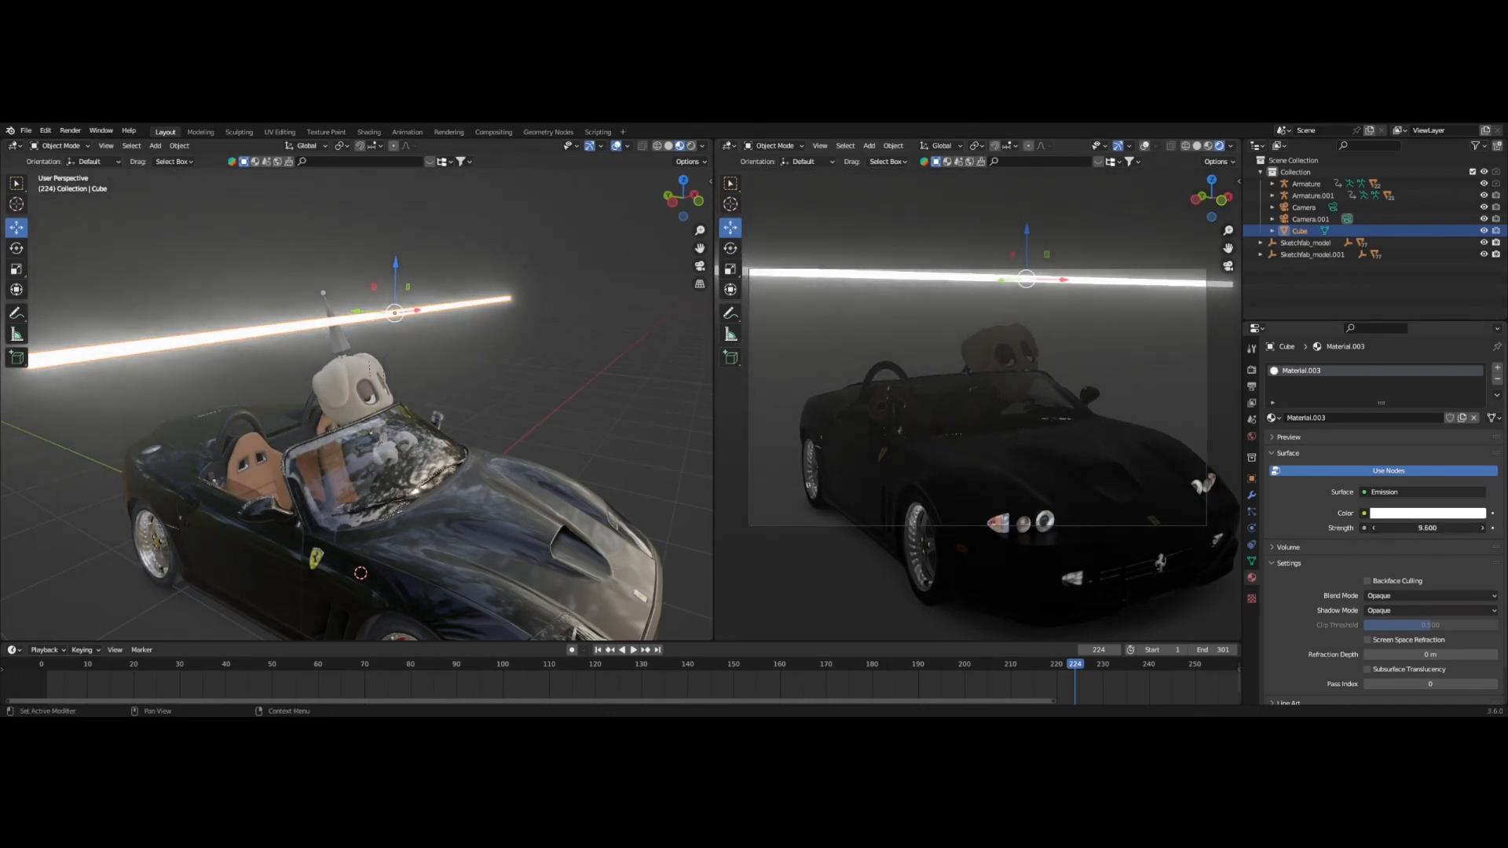
pyautogui.moveTo(1484, 527); pyautogui.dragTo(1488, 528)
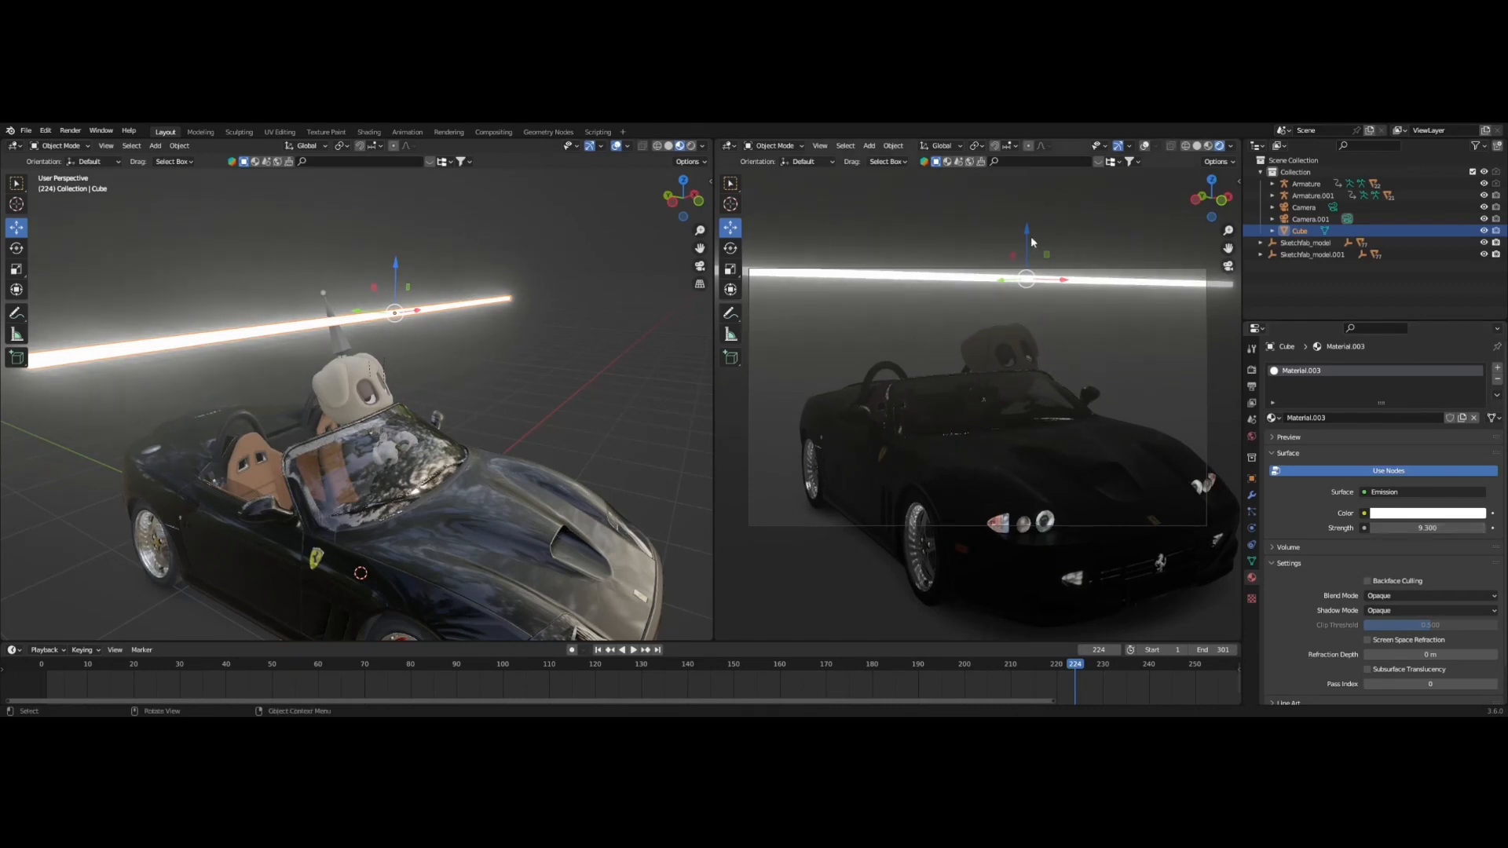
# Raise the glowing beam slightly along Z and move it along Y to a spot ahead of the car, beyond the camera.
pyautogui.moveTo(1027, 233); pyautogui.dragTo(1060, 227)
pyautogui.click(1010, 202)
pyautogui.click(1086, 281)
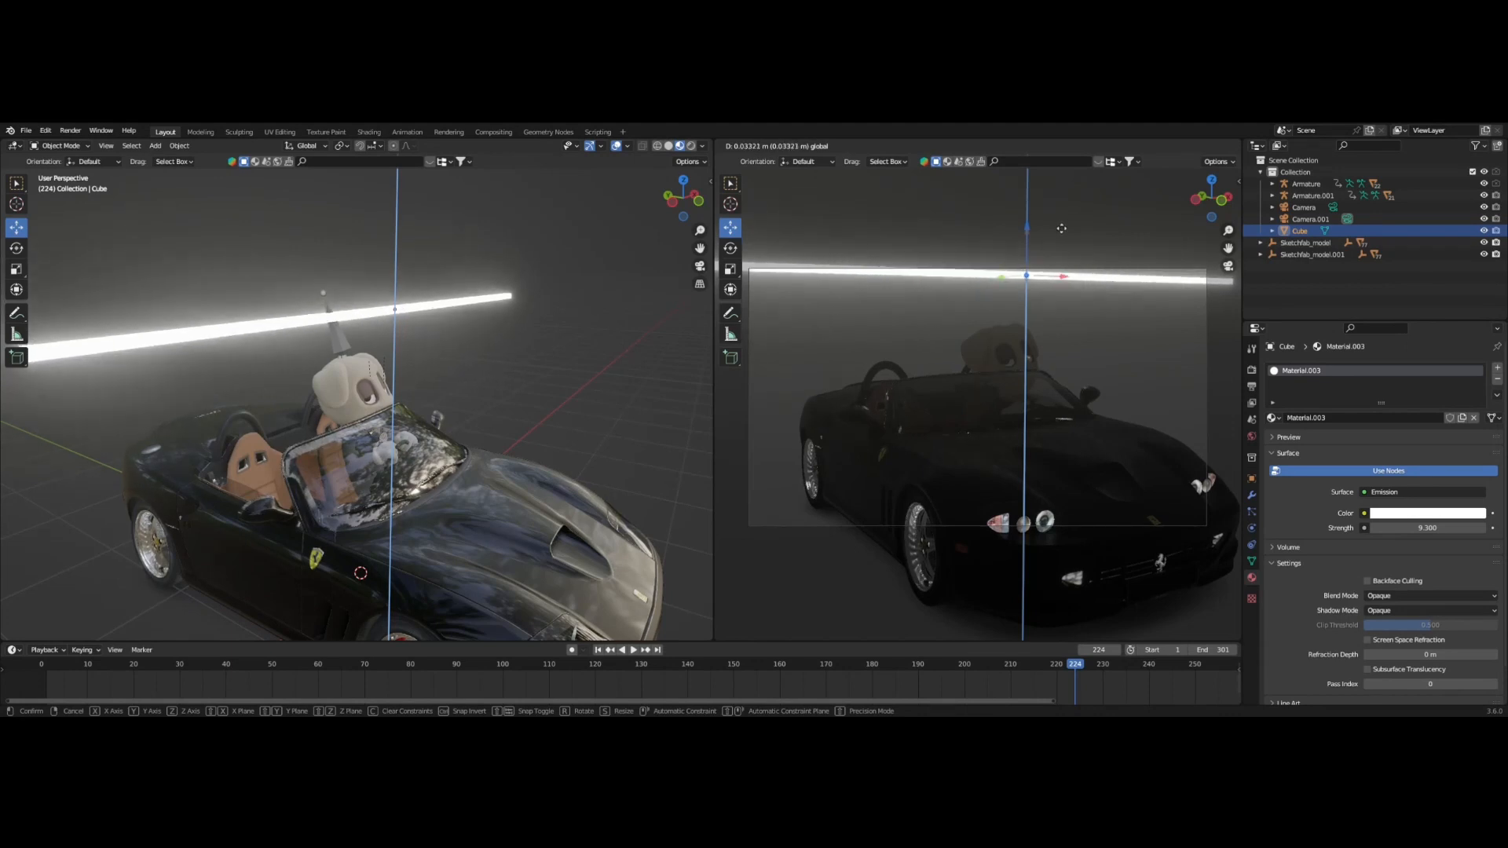
pyautogui.scroll(-4, 438, 339)
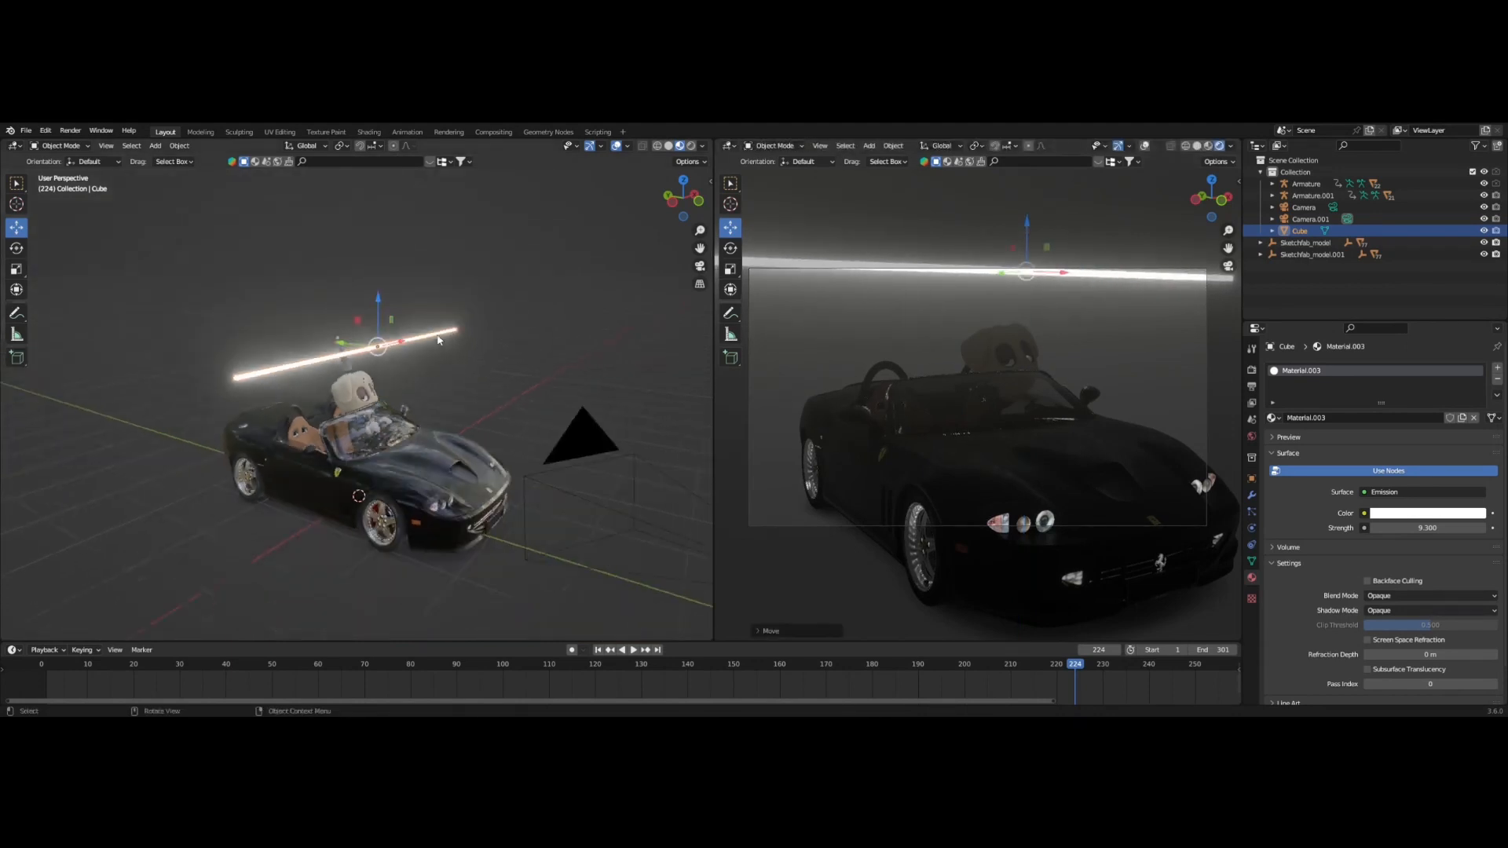
pyautogui.moveTo(338, 346); pyautogui.dragTo(693, 392)
pyautogui.scroll(-2, 659, 402)
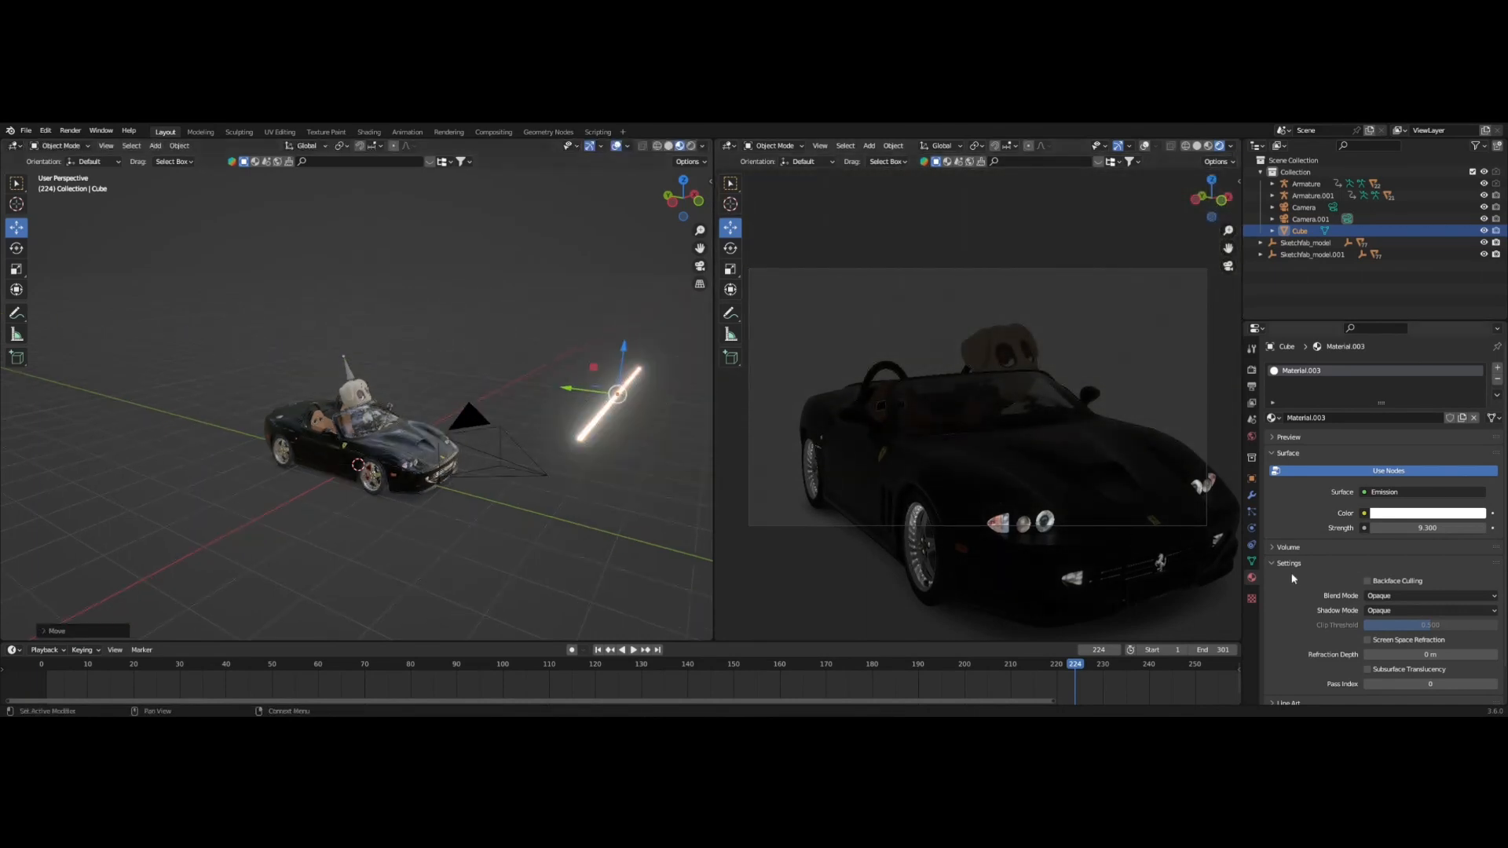
# Add an Array modifier to the glowing beam with a fixed count of 2.
pyautogui.click(1251, 497)
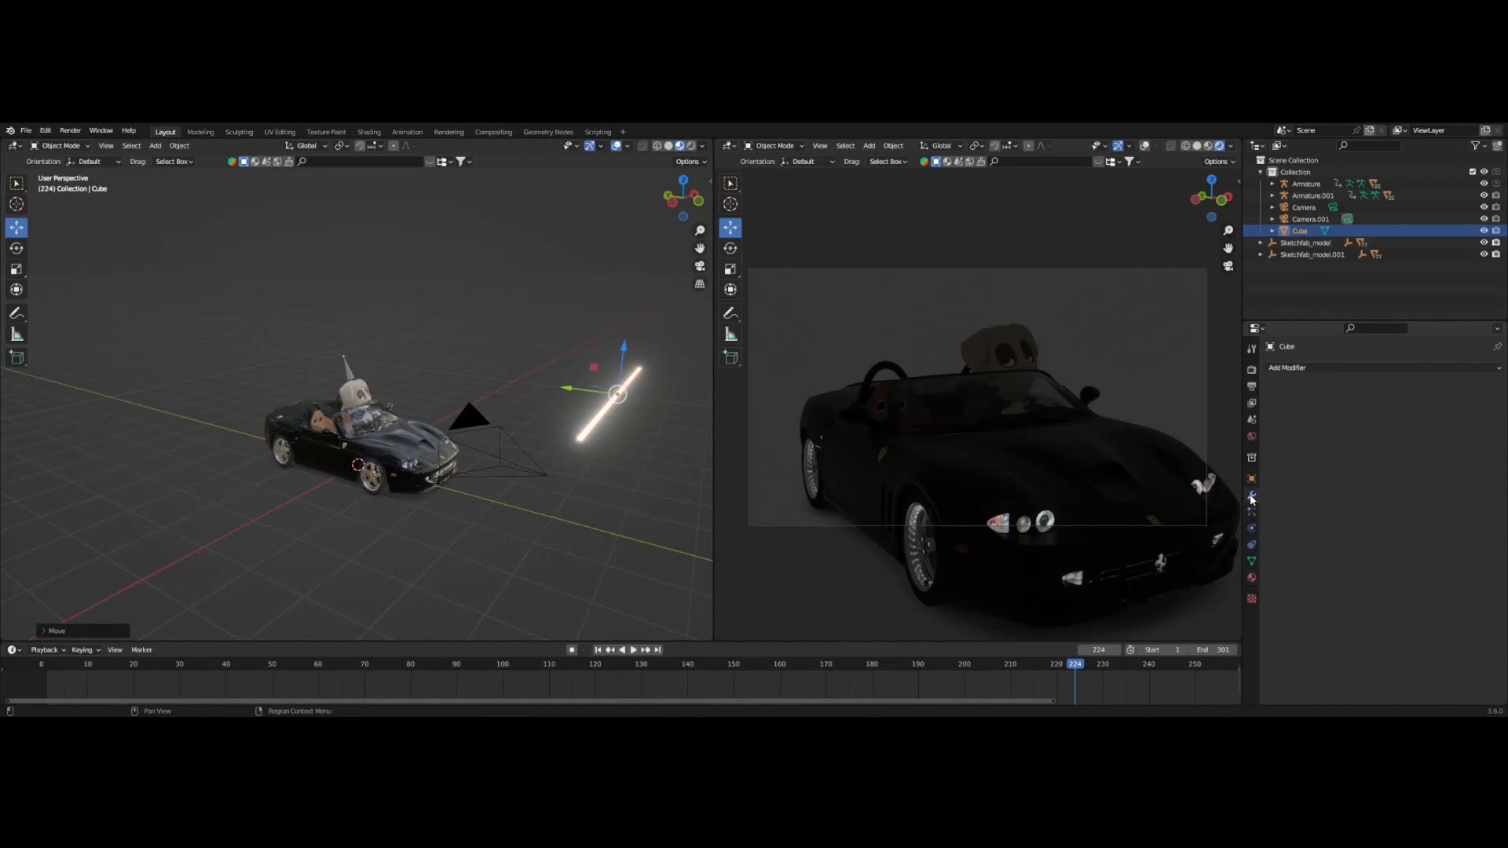
pyautogui.click(1298, 369)
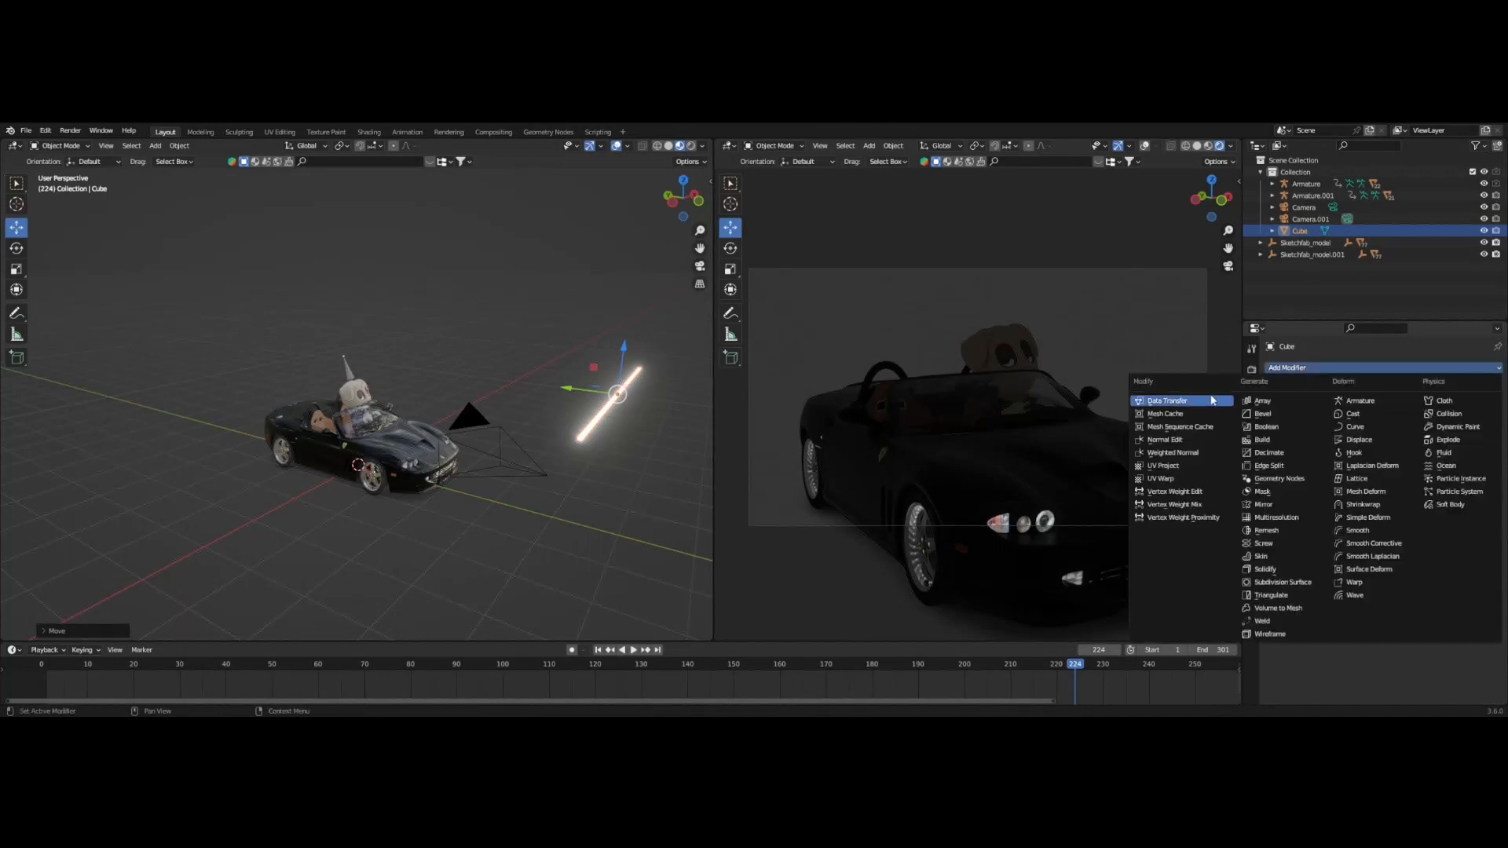
pyautogui.click(1273, 405)
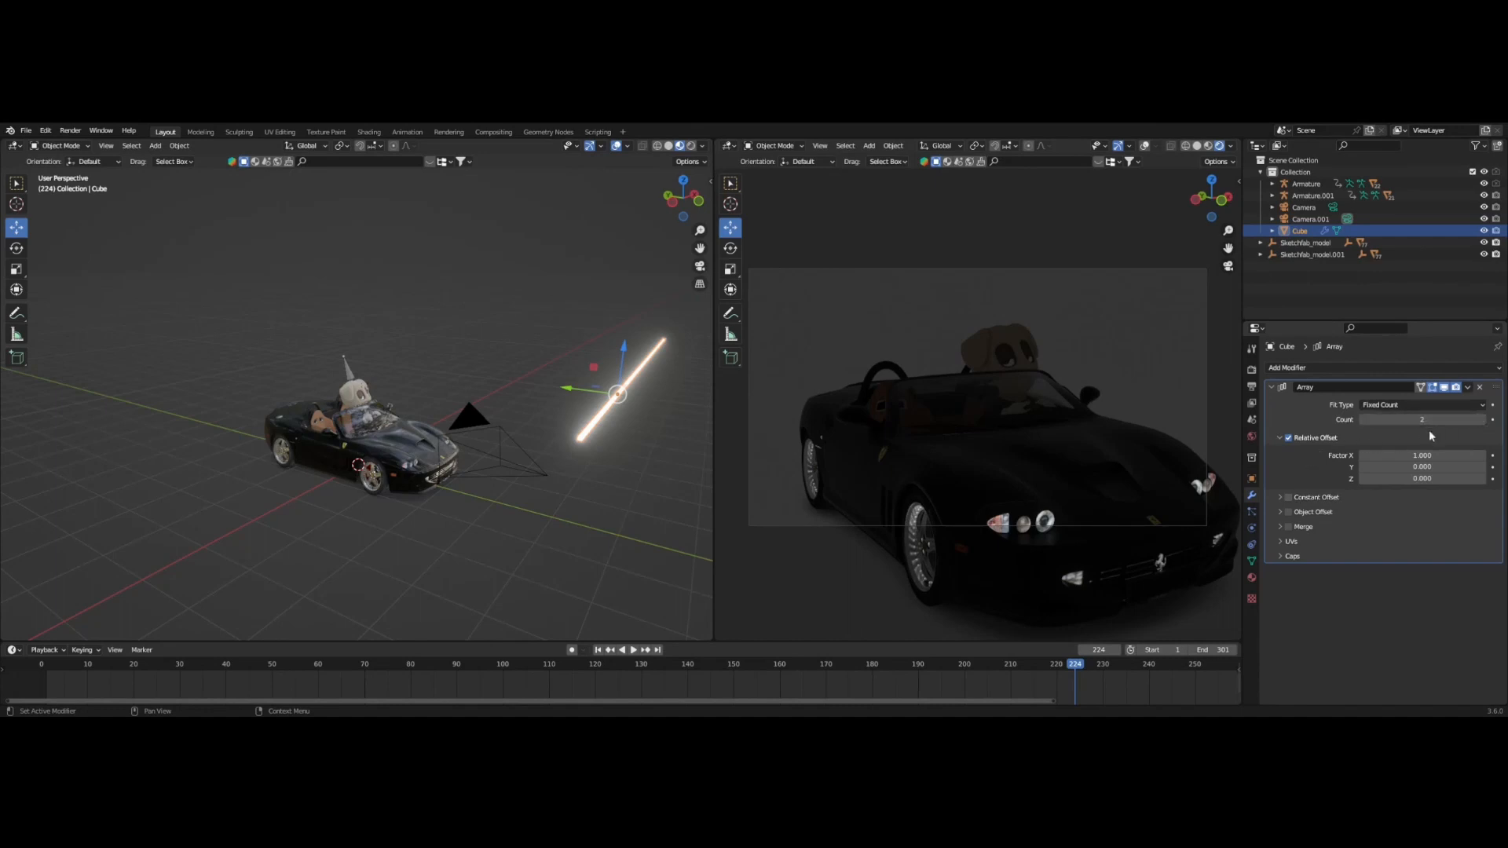
pyautogui.click(1482, 420)
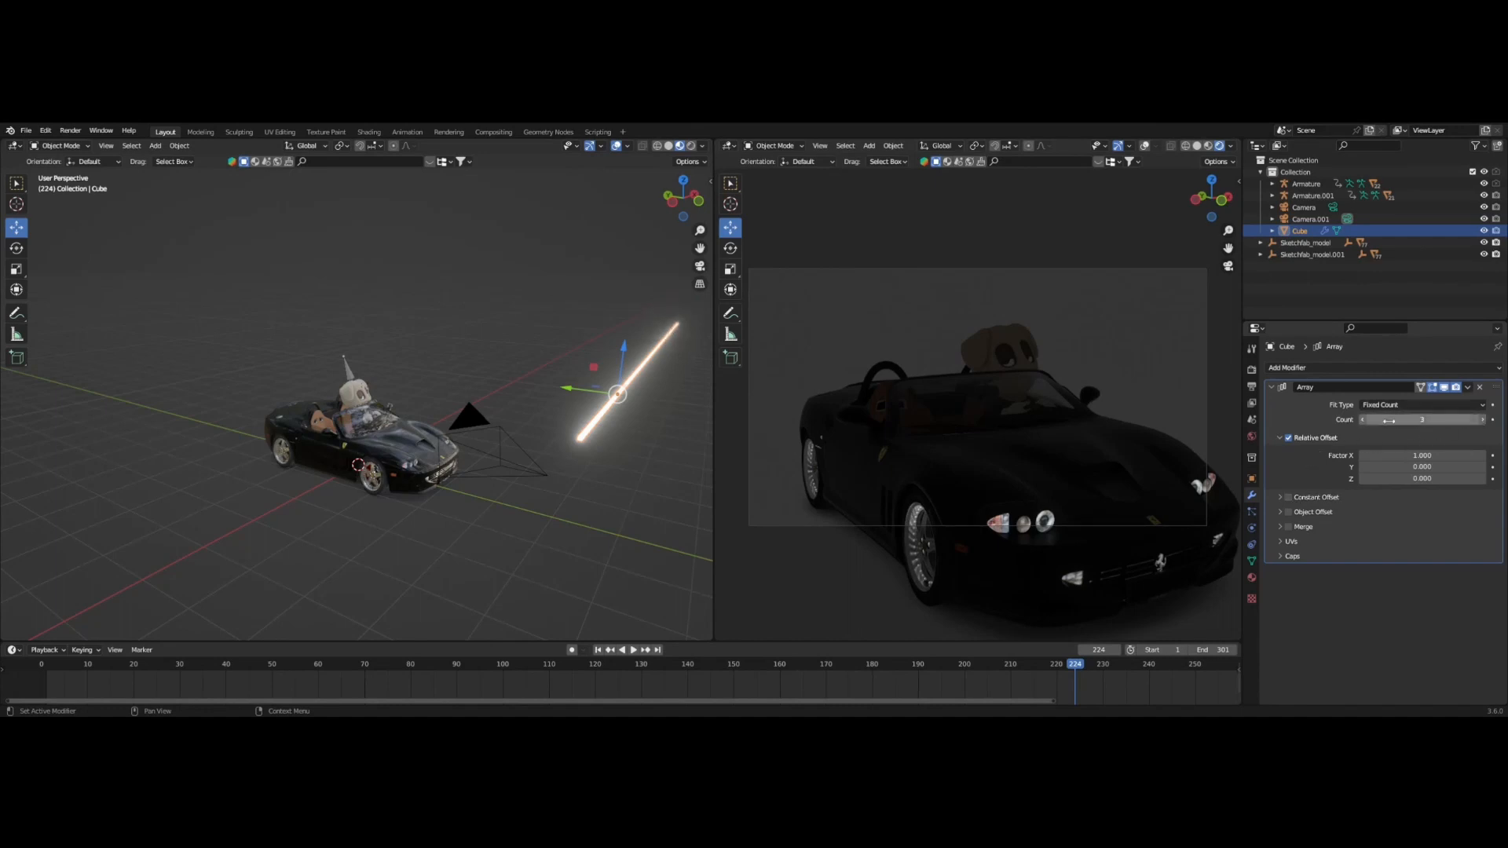
pyautogui.click(1363, 420)
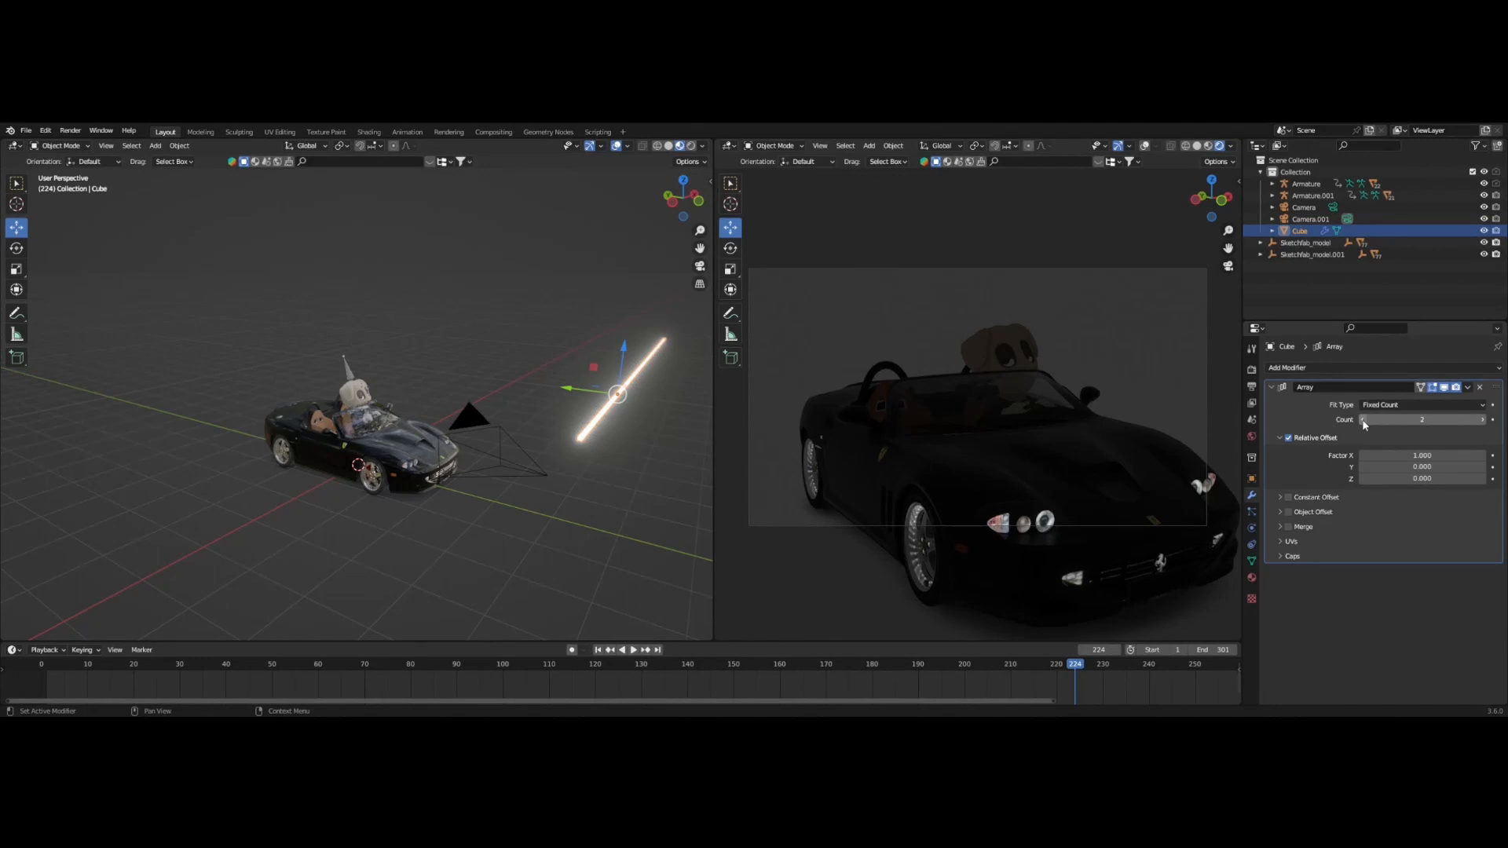
# Raise the array count to 3 and set the relative offset to 0 on X and Y.
pyautogui.click(1483, 468)
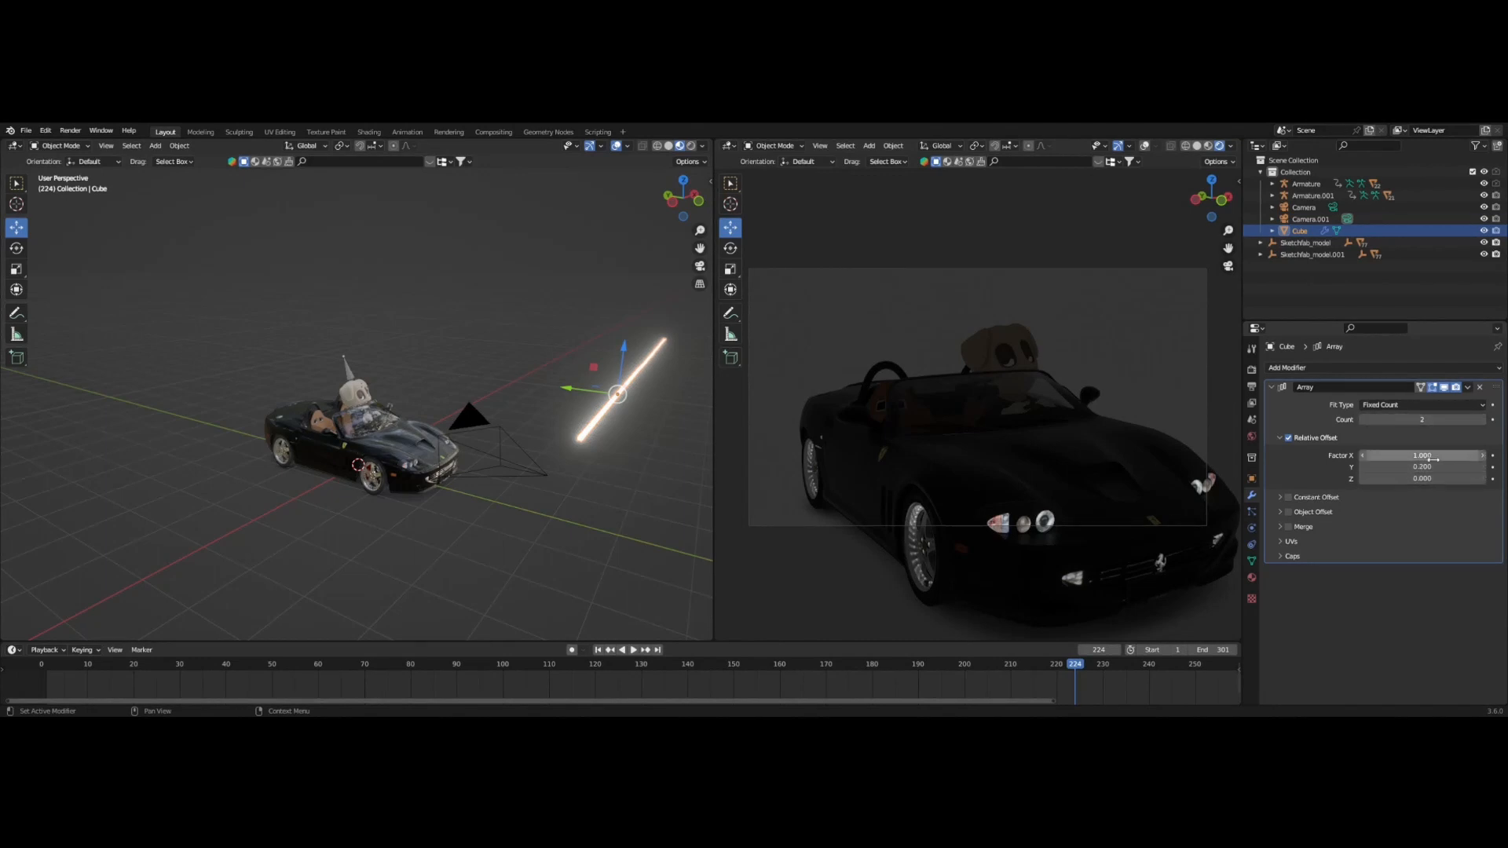
pyautogui.click(1482, 420)
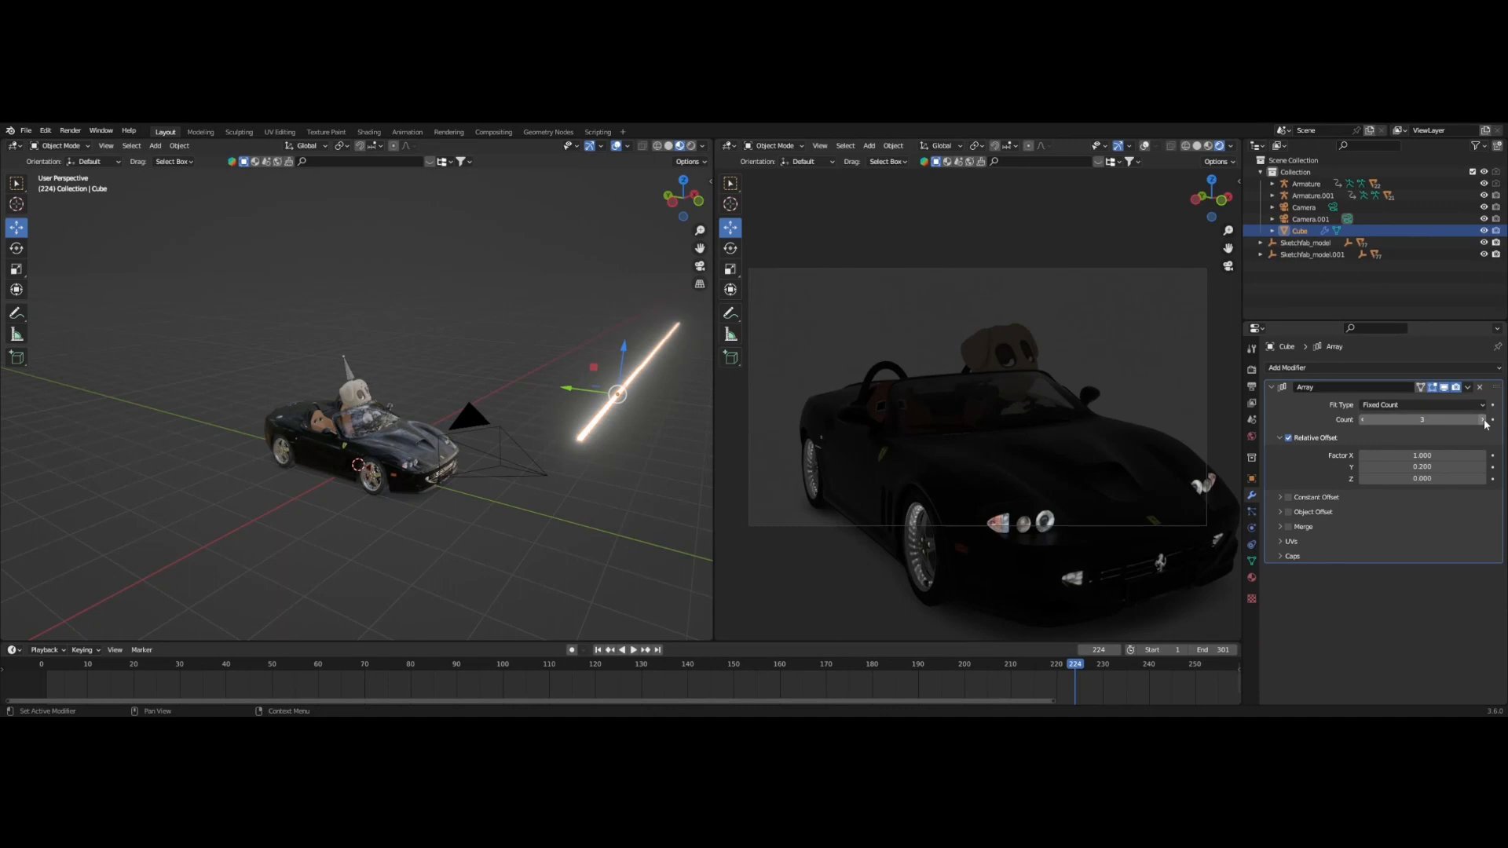
pyautogui.click(1363, 468)
pyautogui.click(1363, 468)
pyautogui.click(1427, 454)
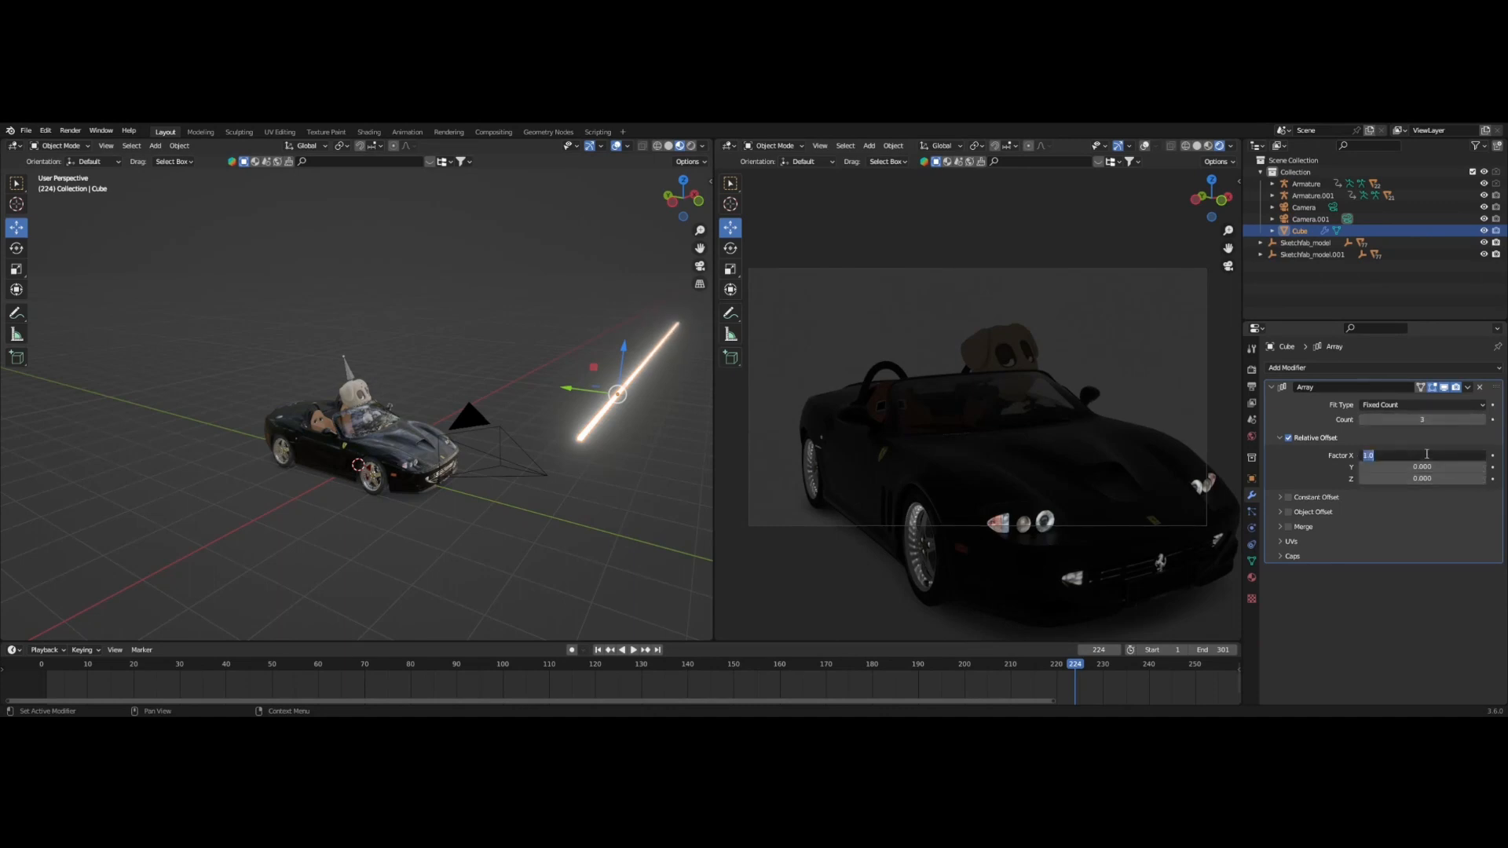
pyautogui.write('0.5')
pyautogui.press('Return')
# Try a relative offset Y factor of 1, raised to 1.3, for the beam copies.
pyautogui.click(1425, 468)
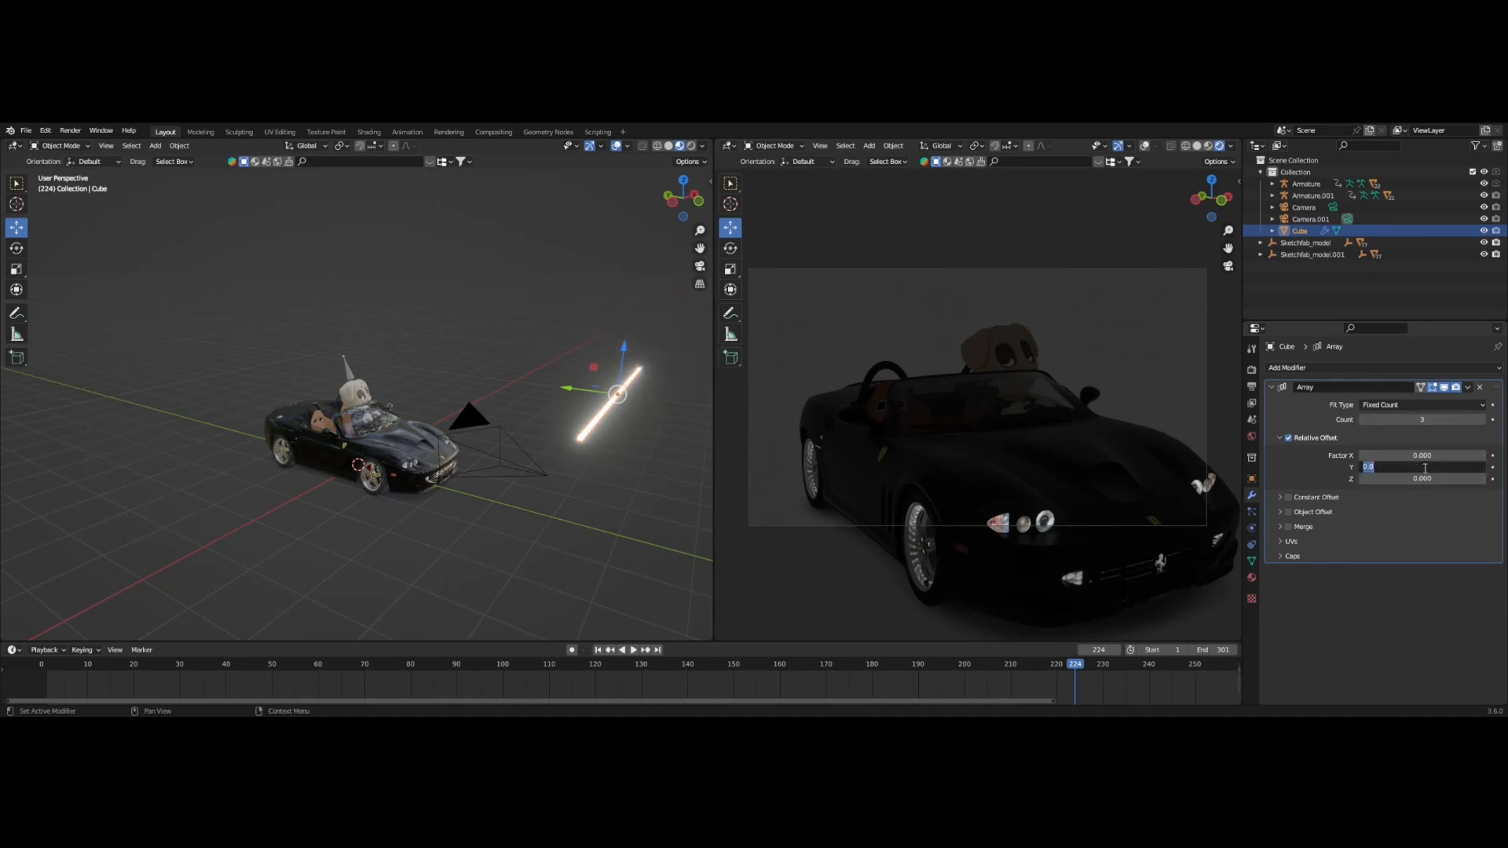
pyautogui.write('1')
pyautogui.press('Return')
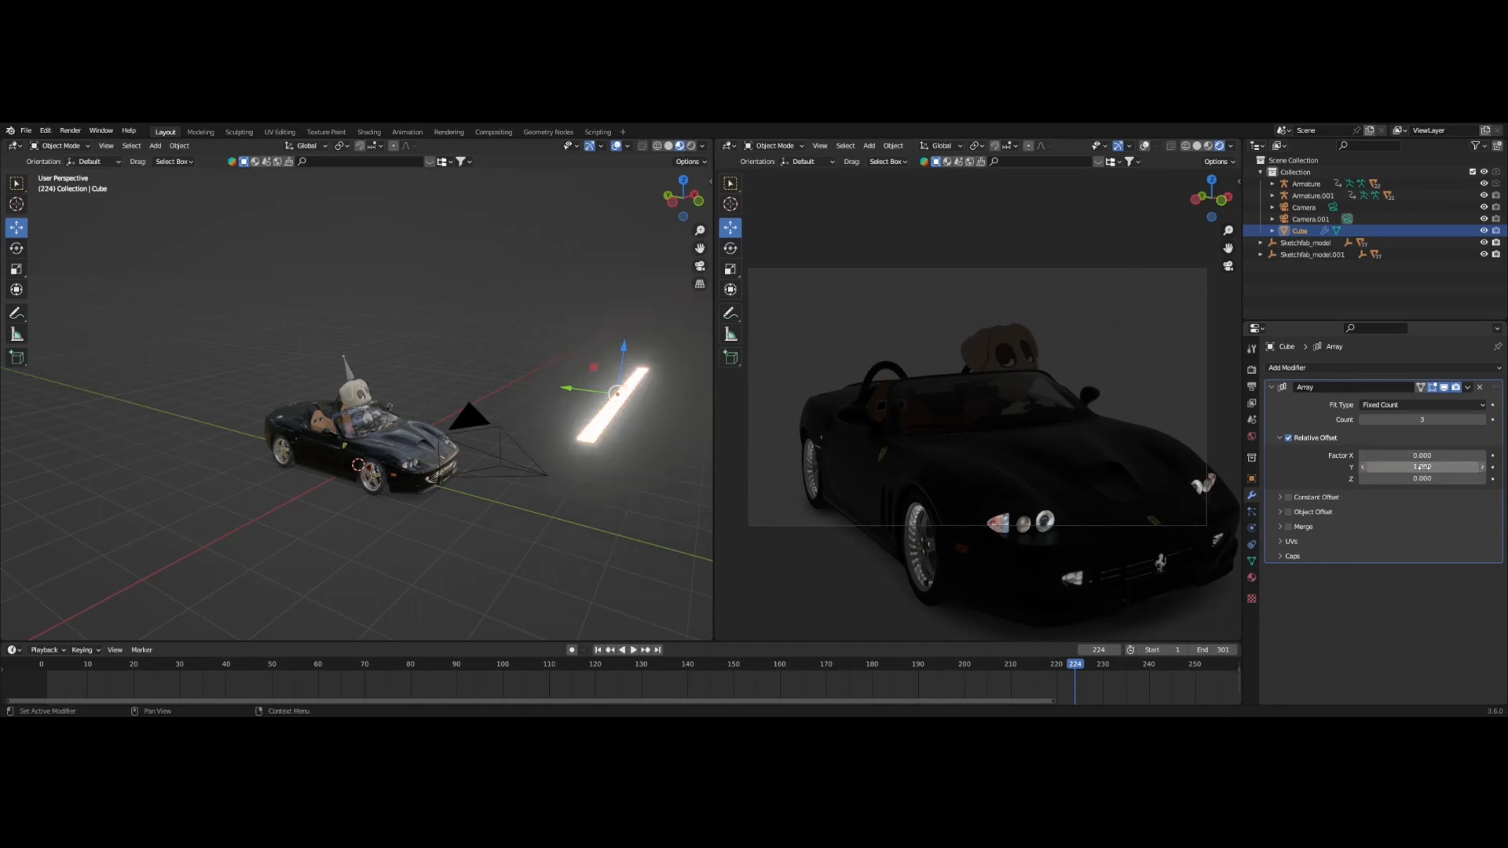
pyautogui.click(1482, 467)
pyautogui.click(1482, 467)
pyautogui.click(1482, 468)
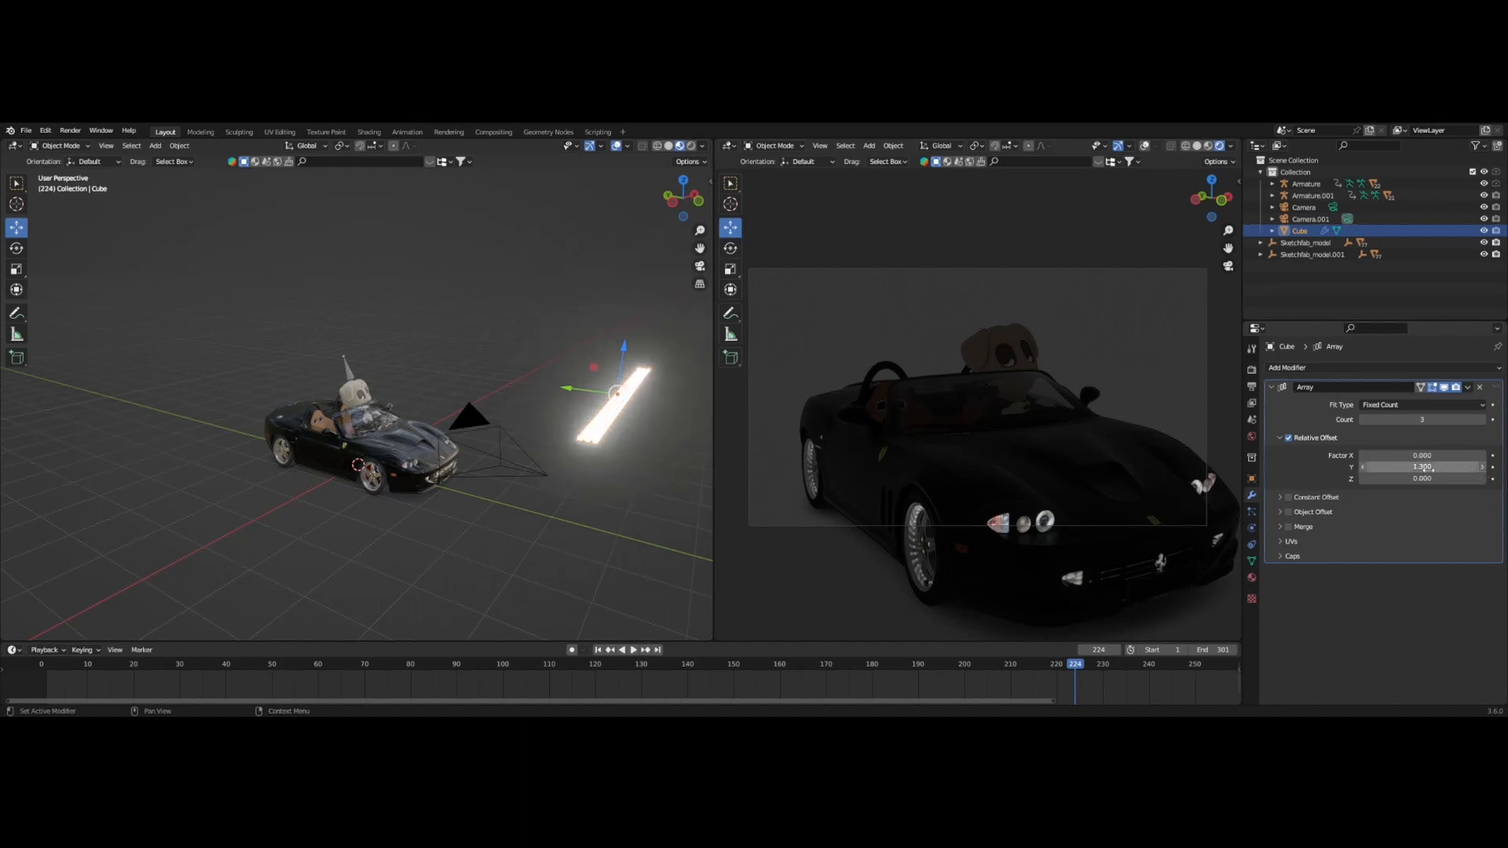
# Lower the array's relative offset Y factor stepwise back to 0.
pyautogui.click(1364, 469)
pyautogui.click(1364, 468)
pyautogui.click(1364, 469)
pyautogui.click(1364, 469)
pyautogui.click(1364, 469)
pyautogui.click(1364, 468)
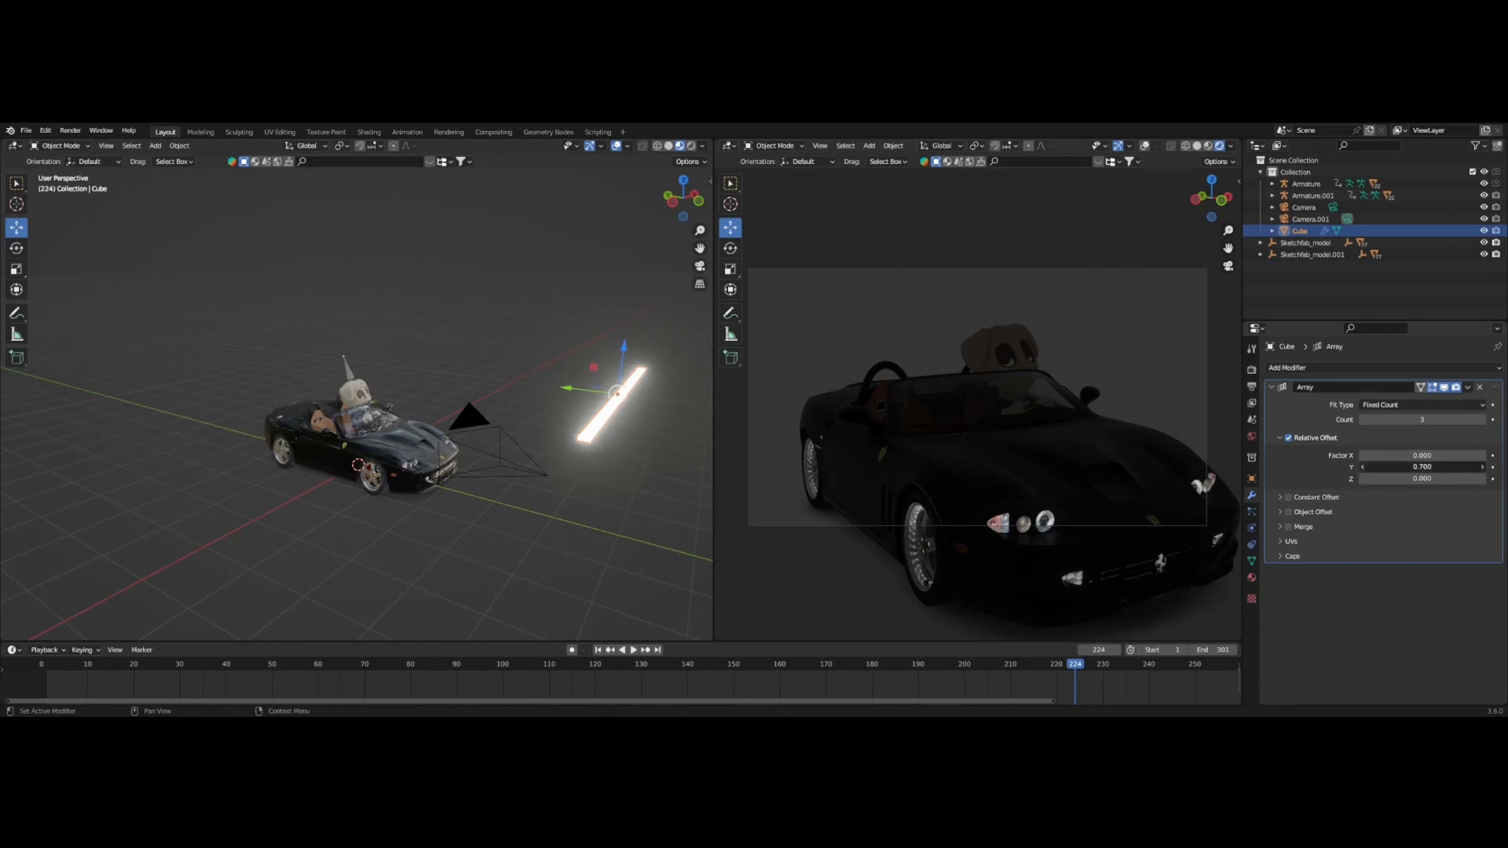
pyautogui.click(1364, 468)
pyautogui.click(1364, 469)
pyautogui.click(1364, 467)
pyautogui.click(1364, 467)
pyautogui.click(1364, 467)
pyautogui.click(1364, 468)
pyautogui.click(1364, 467)
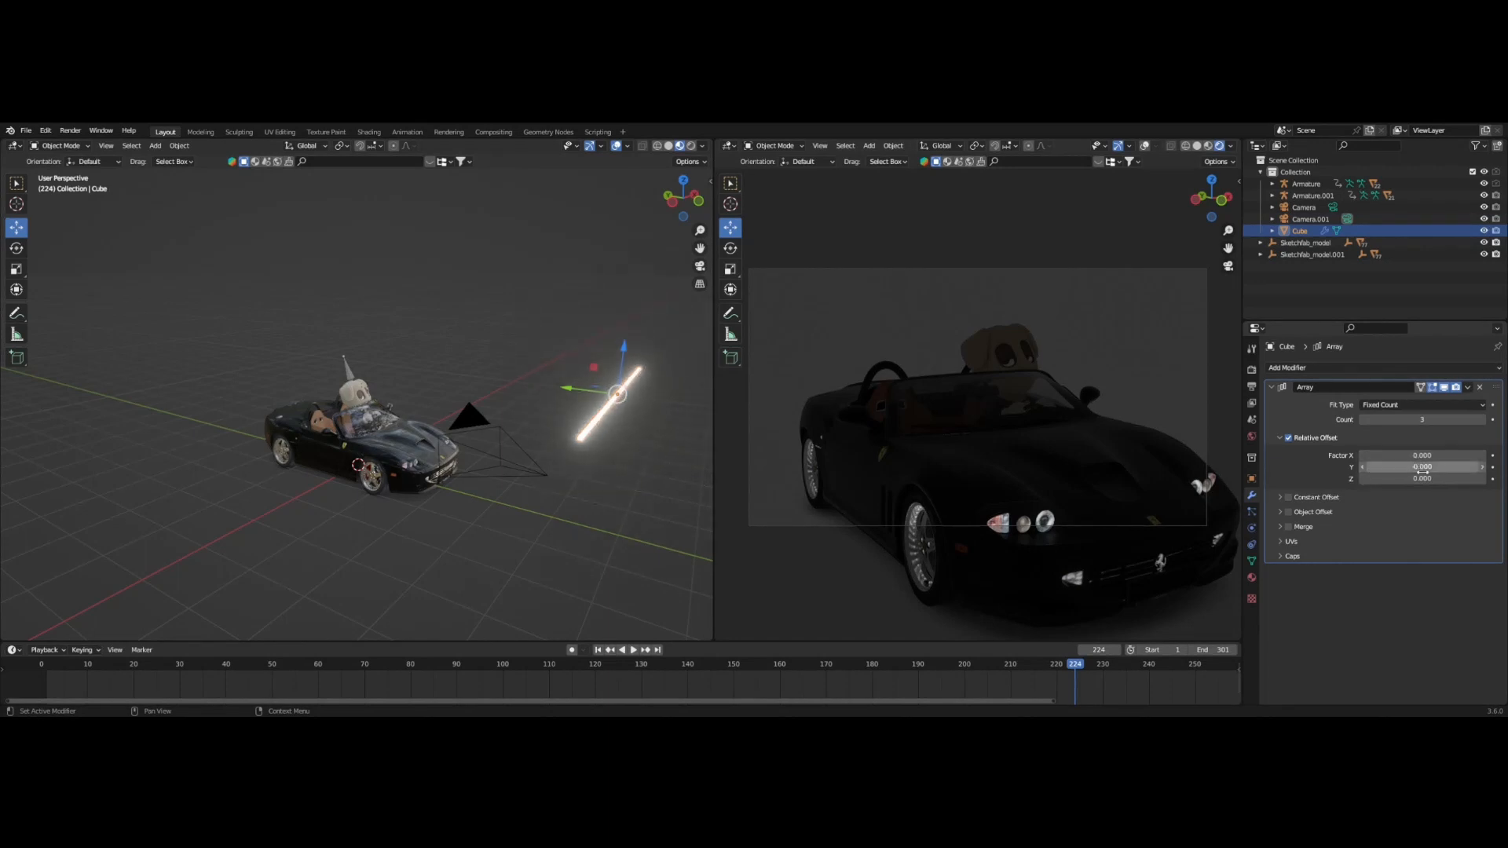
pyautogui.click(1424, 468)
pyautogui.click(1350, 476)
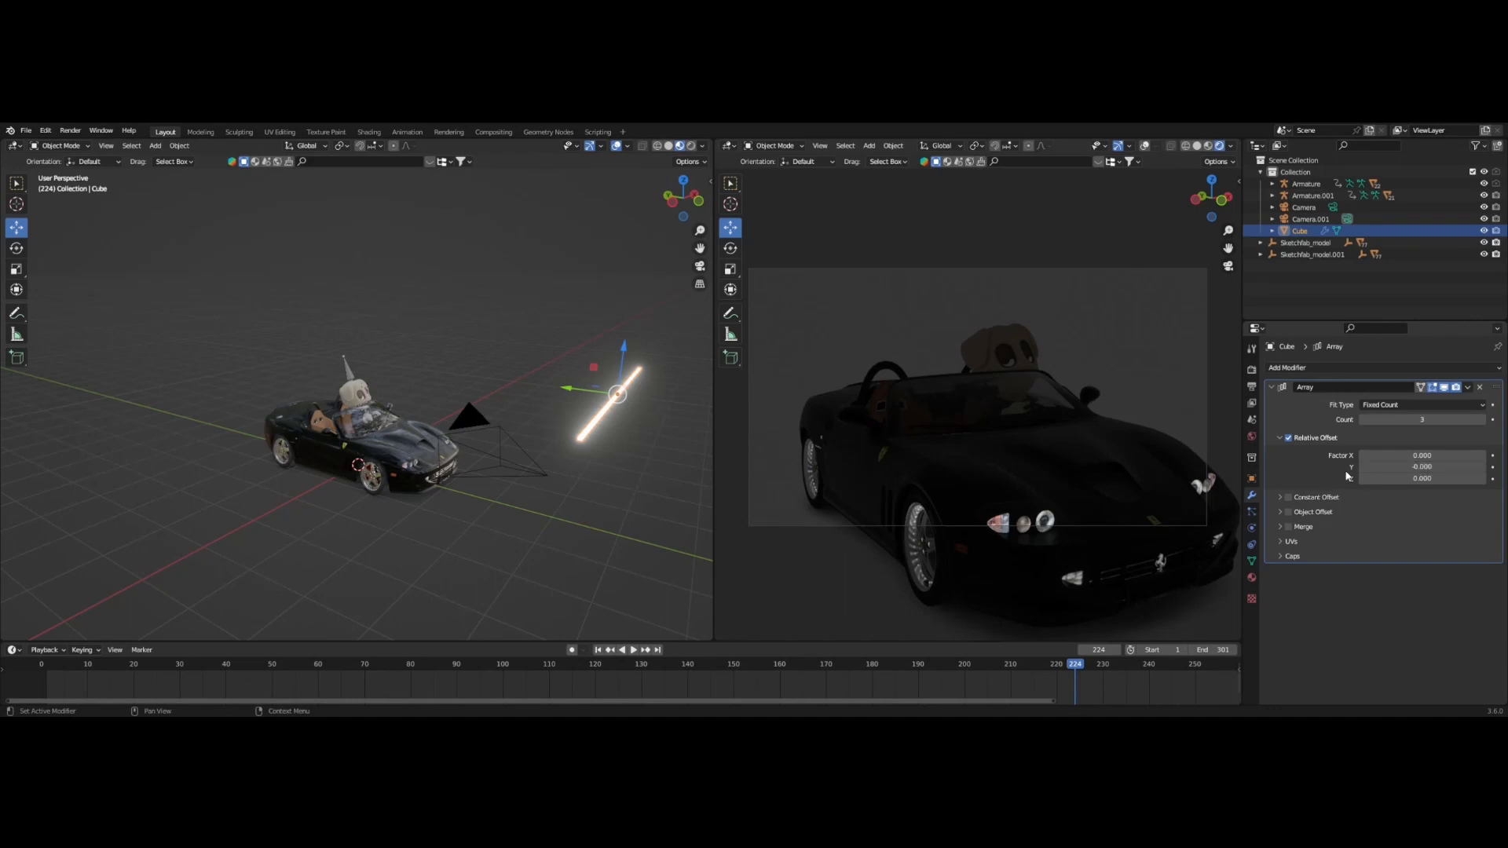
pyautogui.click(1422, 468)
pyautogui.click(1465, 490)
pyautogui.click(1434, 467)
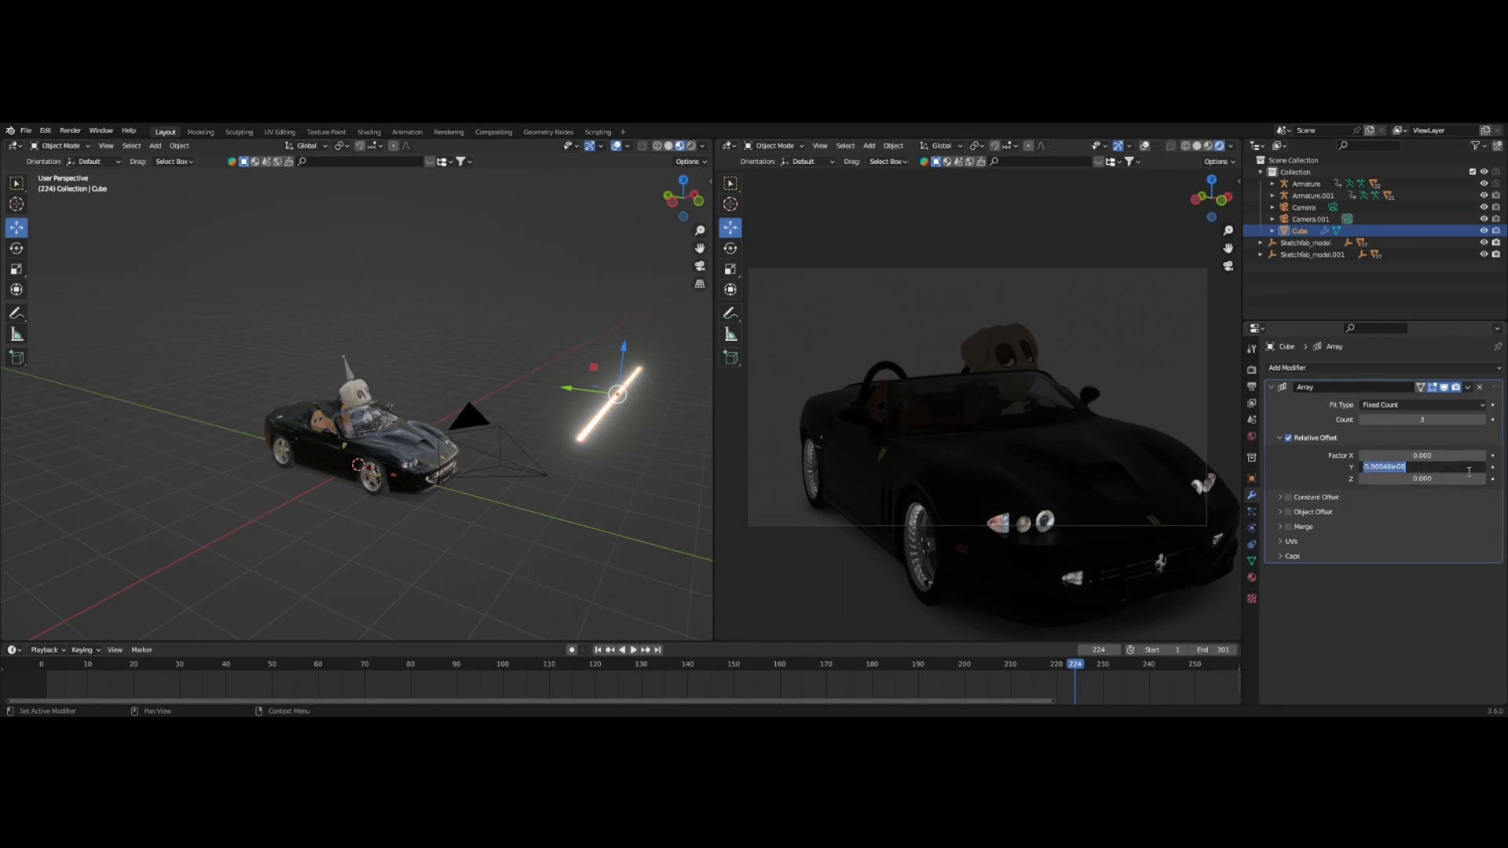
pyautogui.click(1467, 515)
pyautogui.click(1431, 467)
pyautogui.click(1400, 425)
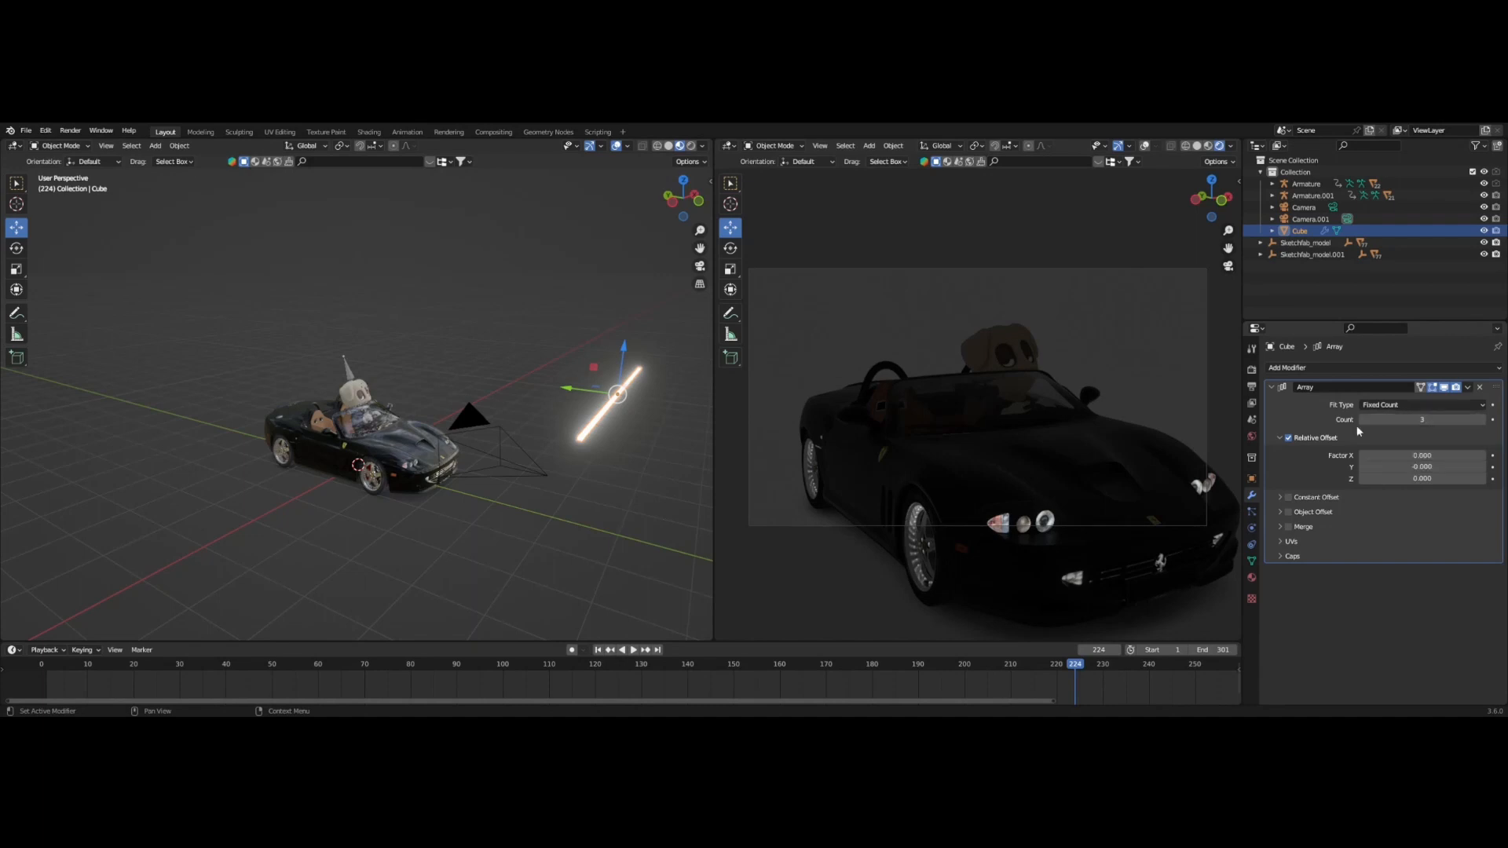
# Space the beam copies apart along Y by setting the relative offset Y factor to 19.1.
pyautogui.scroll(4, 637, 443)
pyautogui.keyDown('shift'); pyautogui.moveTo(636, 441); pyautogui.dragTo(534, 462, button='middle'); pyautogui.keyUp('shift')
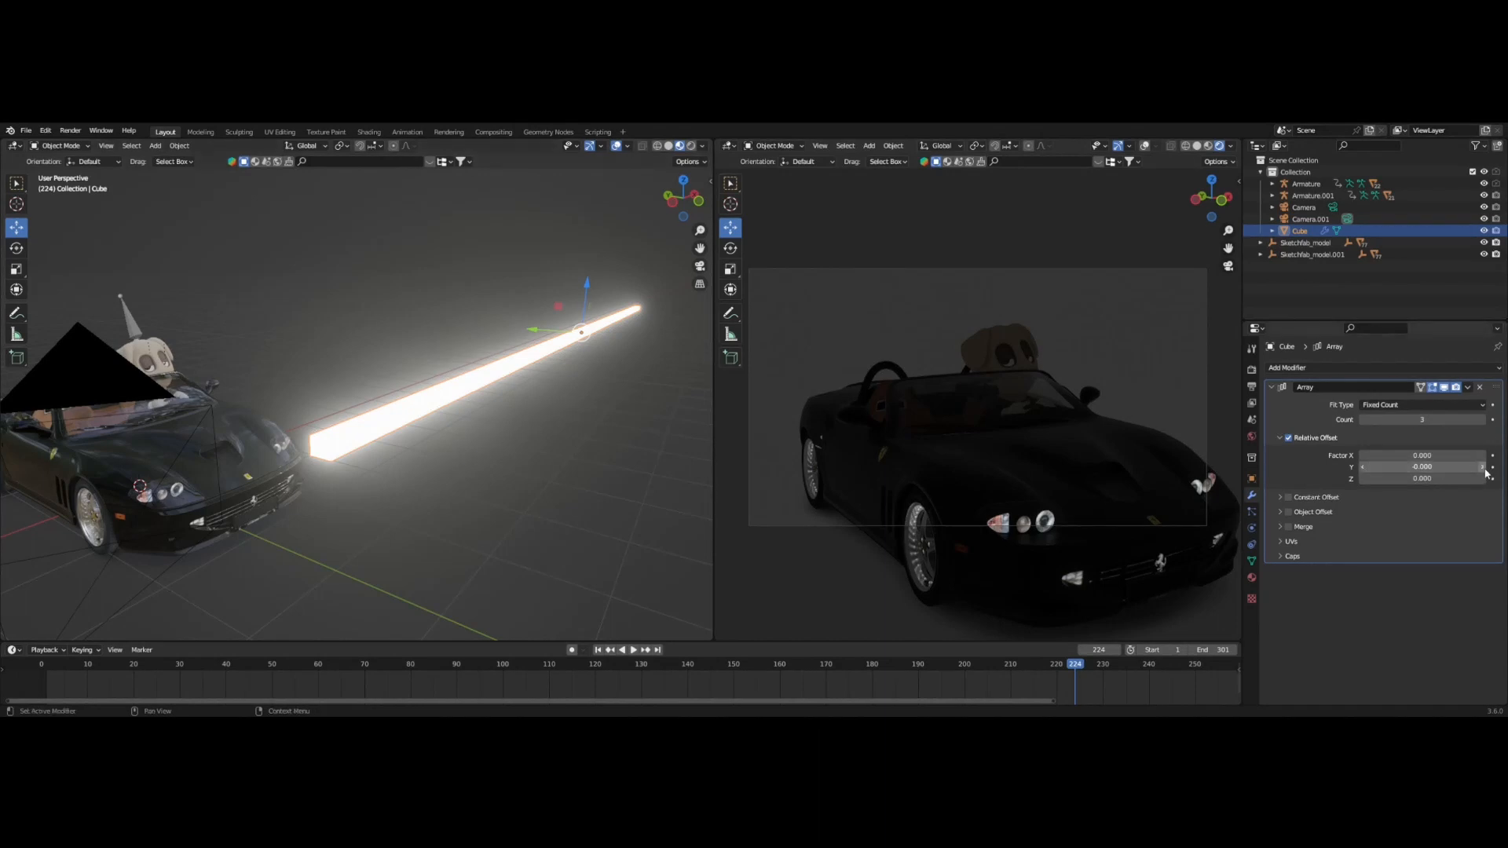
pyautogui.moveTo(1481, 469)
pyautogui.mouseDown()
pyautogui.moveTo(1506, 469)
pyautogui.moveTo(1437, 466)
pyautogui.moveTo(1488, 466)
pyautogui.mouseUp()
pyautogui.scroll(-4, 465, 333)
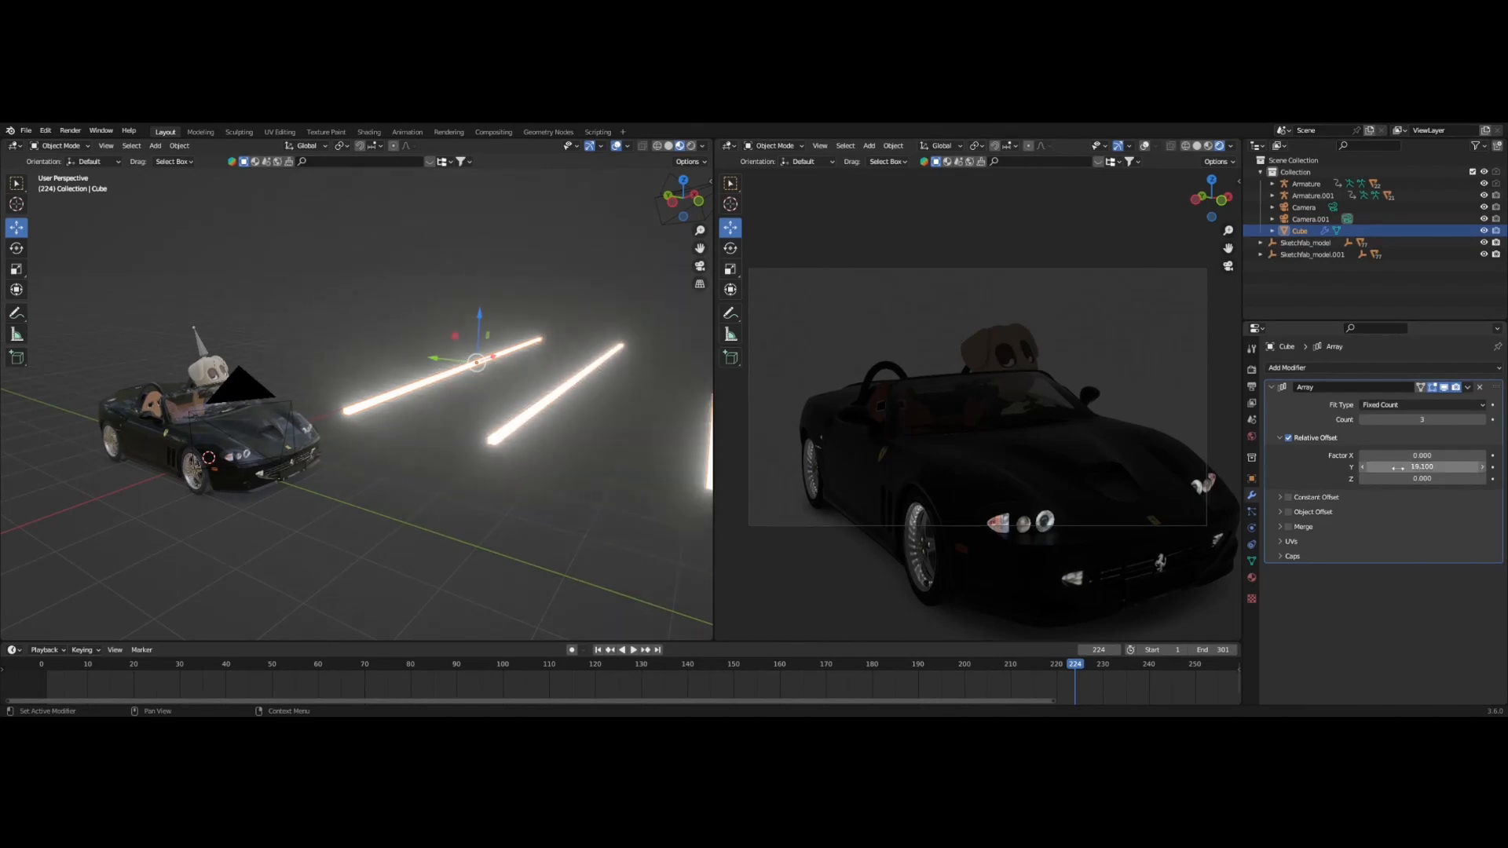
pyautogui.scroll(-3, 542, 436)
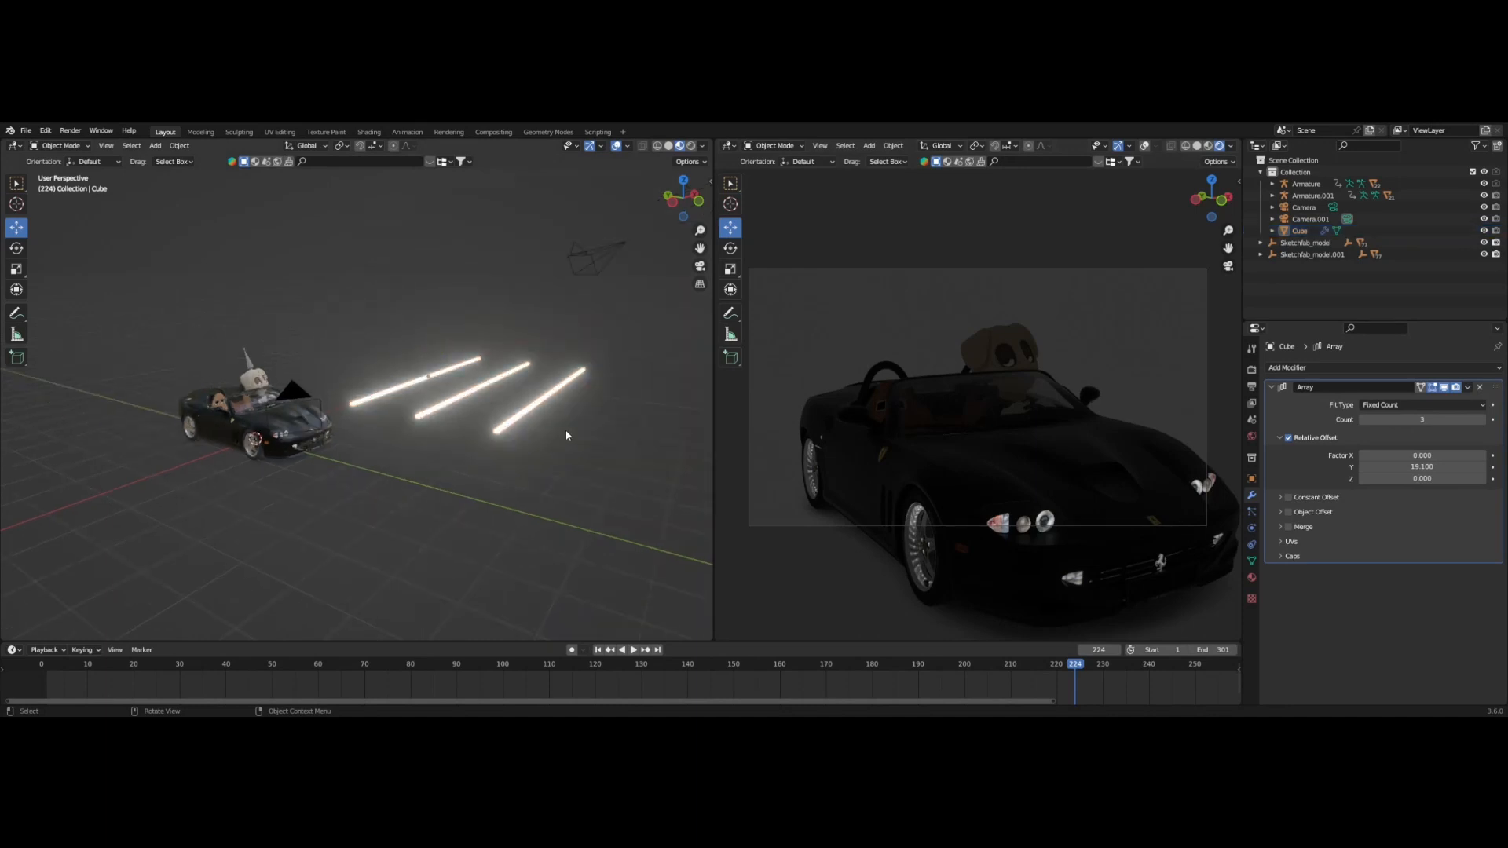
# Increase the Array modifier's count to 5 beams.
pyautogui.click(1483, 420)
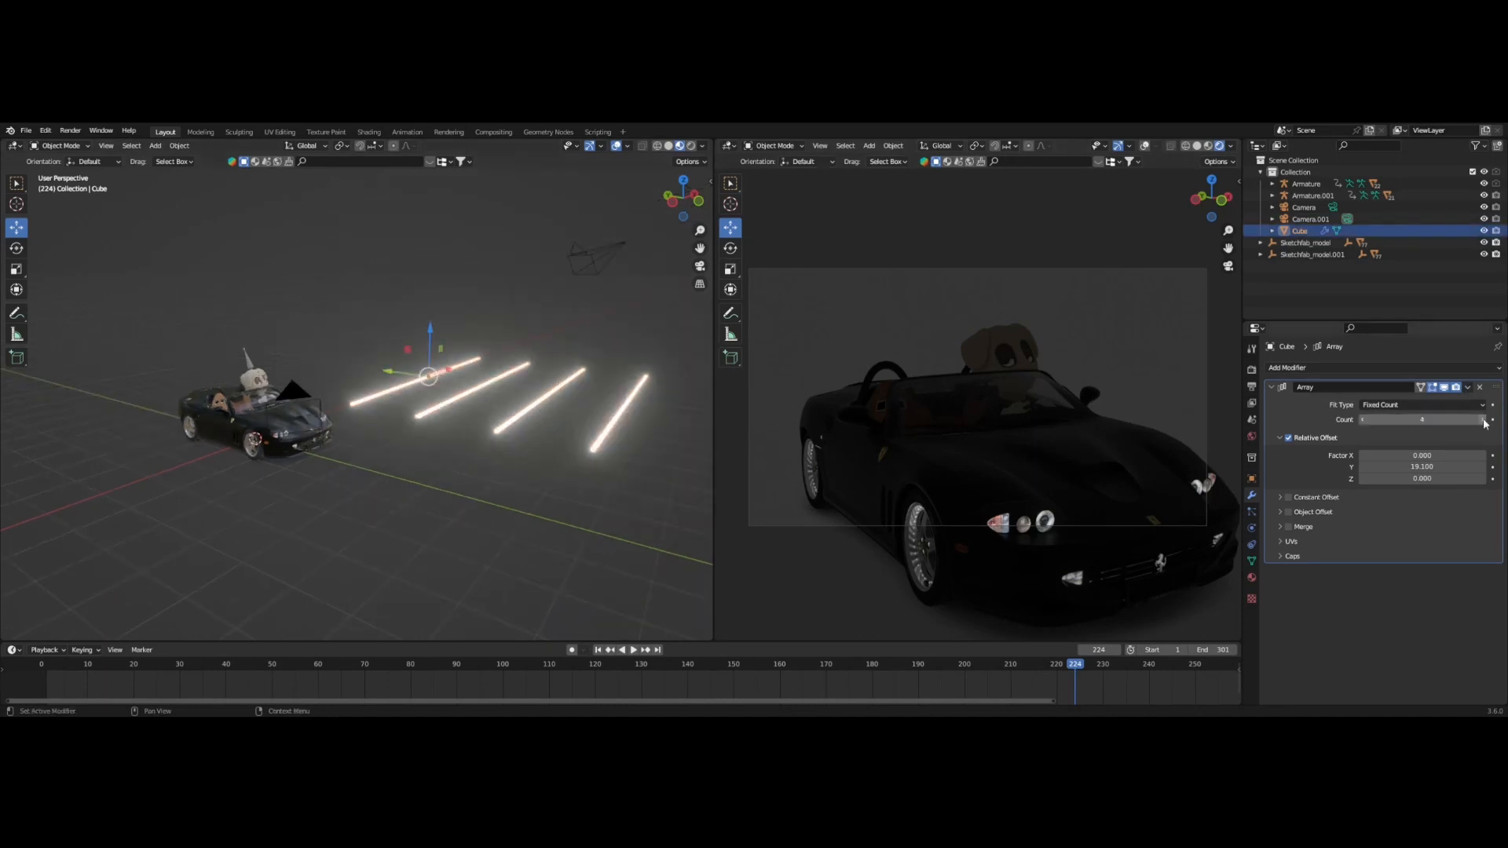
pyautogui.scroll(-2, 499, 377)
pyautogui.click(1482, 420)
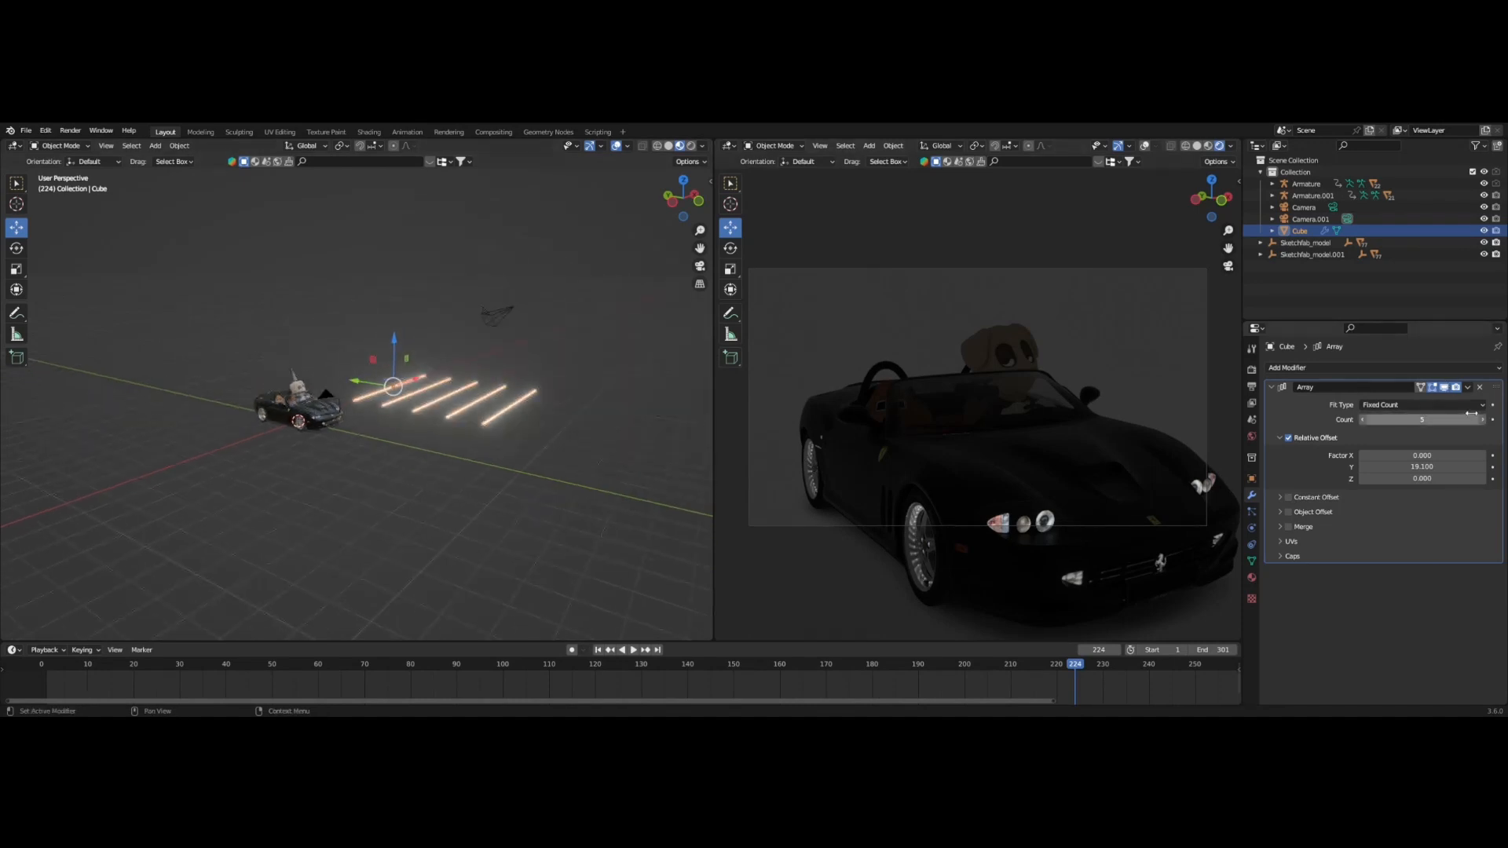
# Increase the Array modifier's count on the glowing light strip to 13.
pyautogui.click(1483, 420)
pyautogui.click(1484, 420)
pyautogui.click(1483, 420)
pyautogui.click(1483, 421)
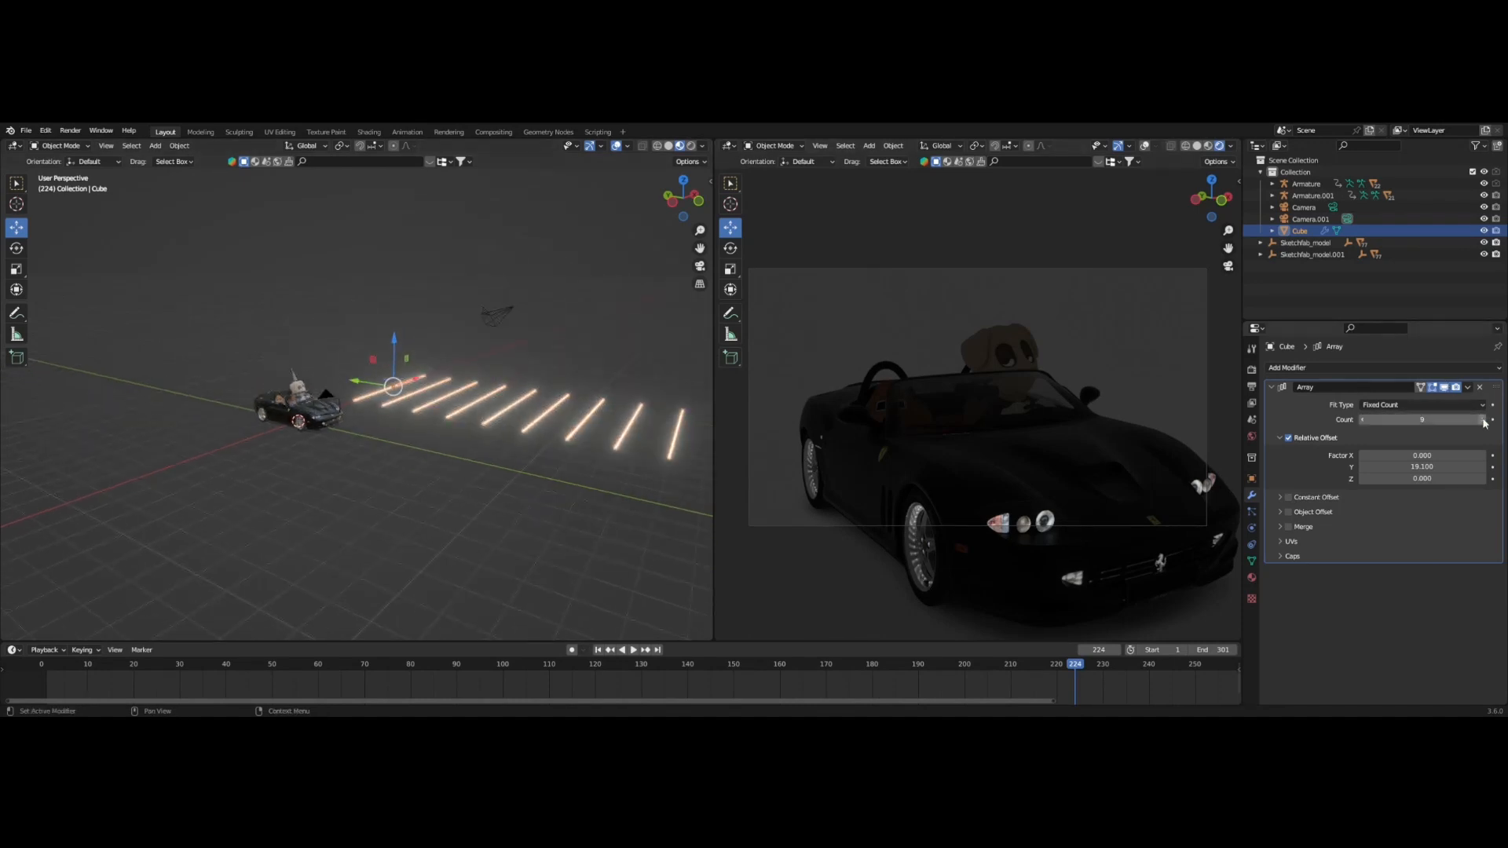
pyautogui.click(1483, 420)
pyautogui.click(1483, 420)
pyautogui.click(1484, 420)
pyautogui.click(1483, 420)
# Slide the row of light strips back along the Y axis so it passes over and behind the car.
pyautogui.scroll(4, 506, 475)
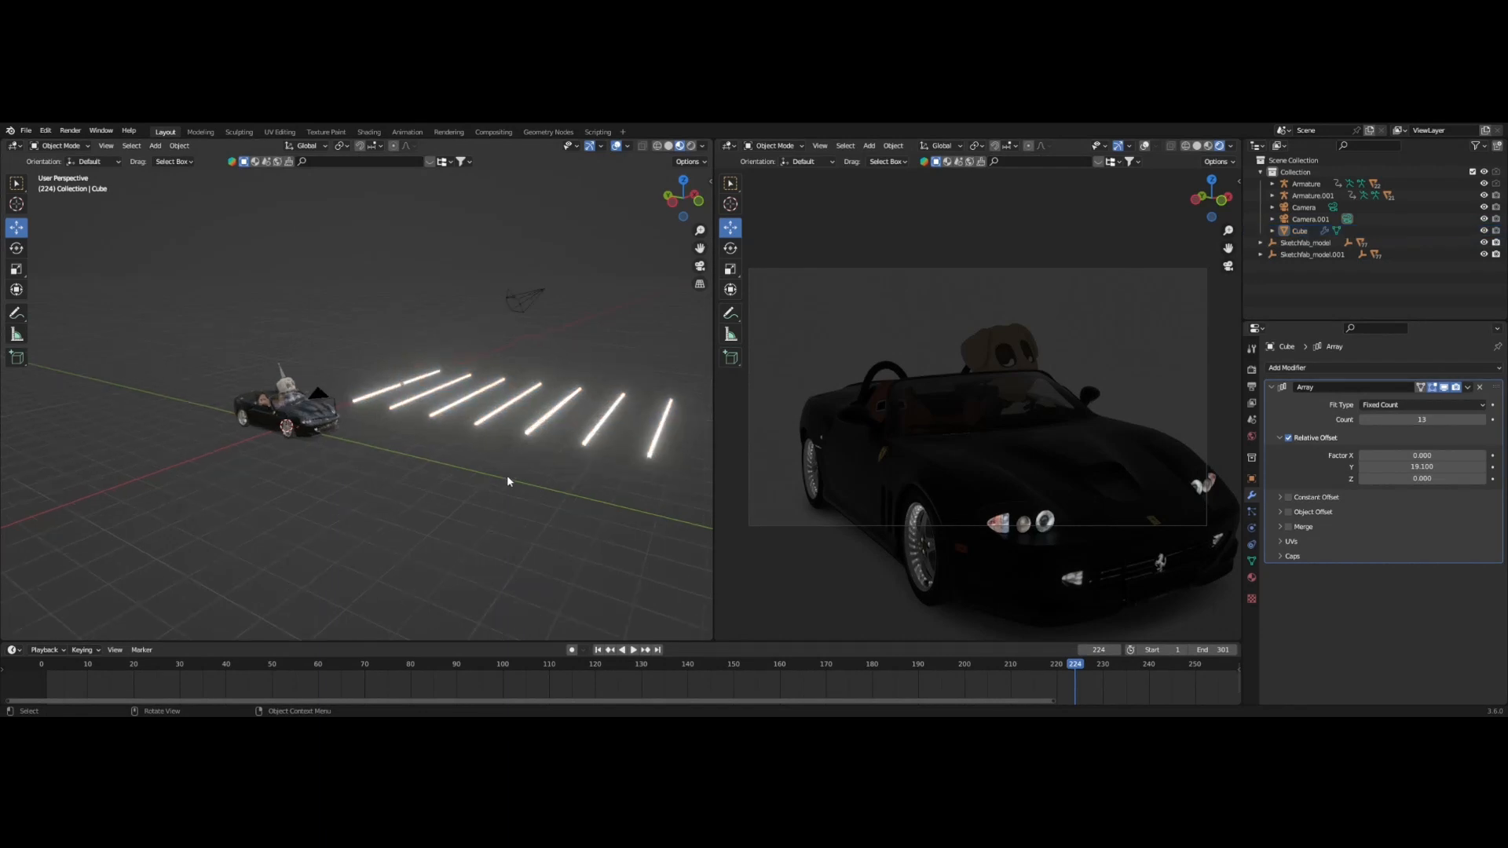
pyautogui.scroll(-5, 446, 381)
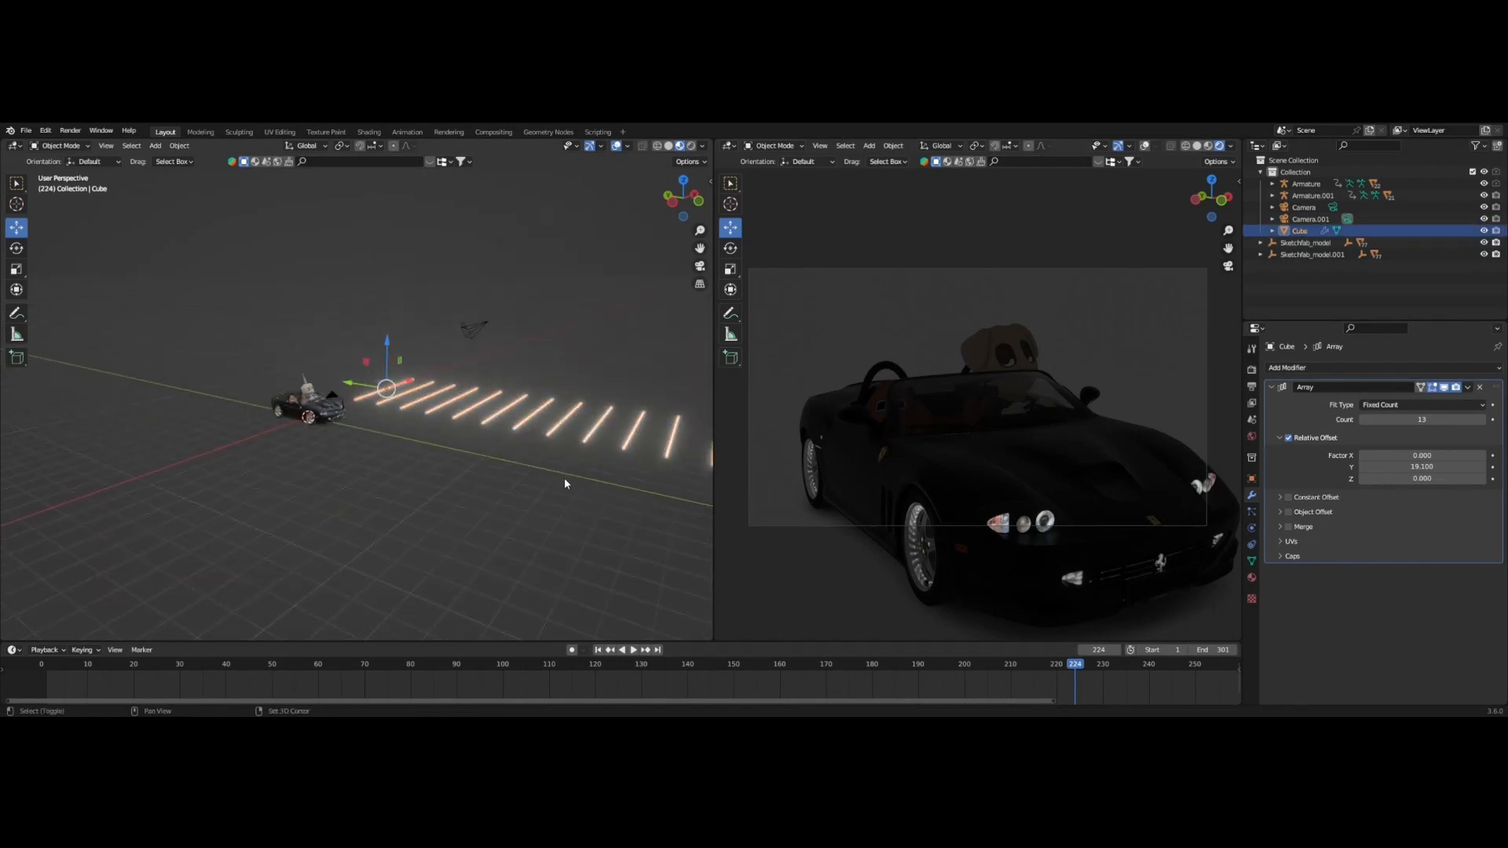
pyautogui.moveTo(564, 478)
pyautogui.keyDown('shift'); pyautogui.mouseDown(button='middle')
pyautogui.moveTo(489, 470)
pyautogui.moveTo(551, 486)
pyautogui.mouseUp(button='middle'); pyautogui.keyUp('shift')
pyautogui.scroll(3, 394, 435)
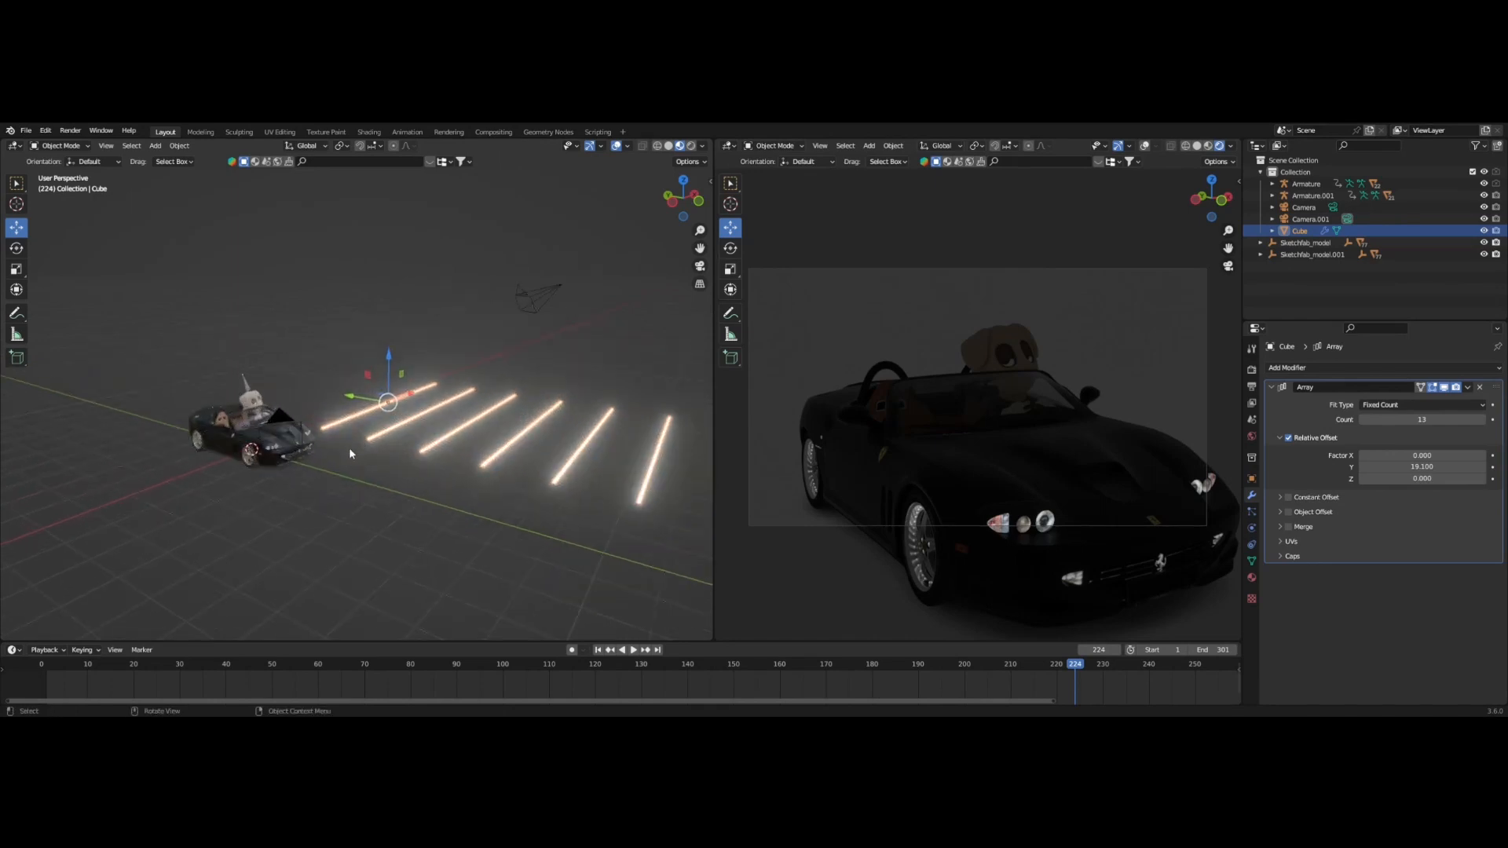
pyautogui.moveTo(348, 446); pyautogui.dragTo(366, 436, button='middle')
pyautogui.moveTo(376, 397); pyautogui.dragTo(402, 401)
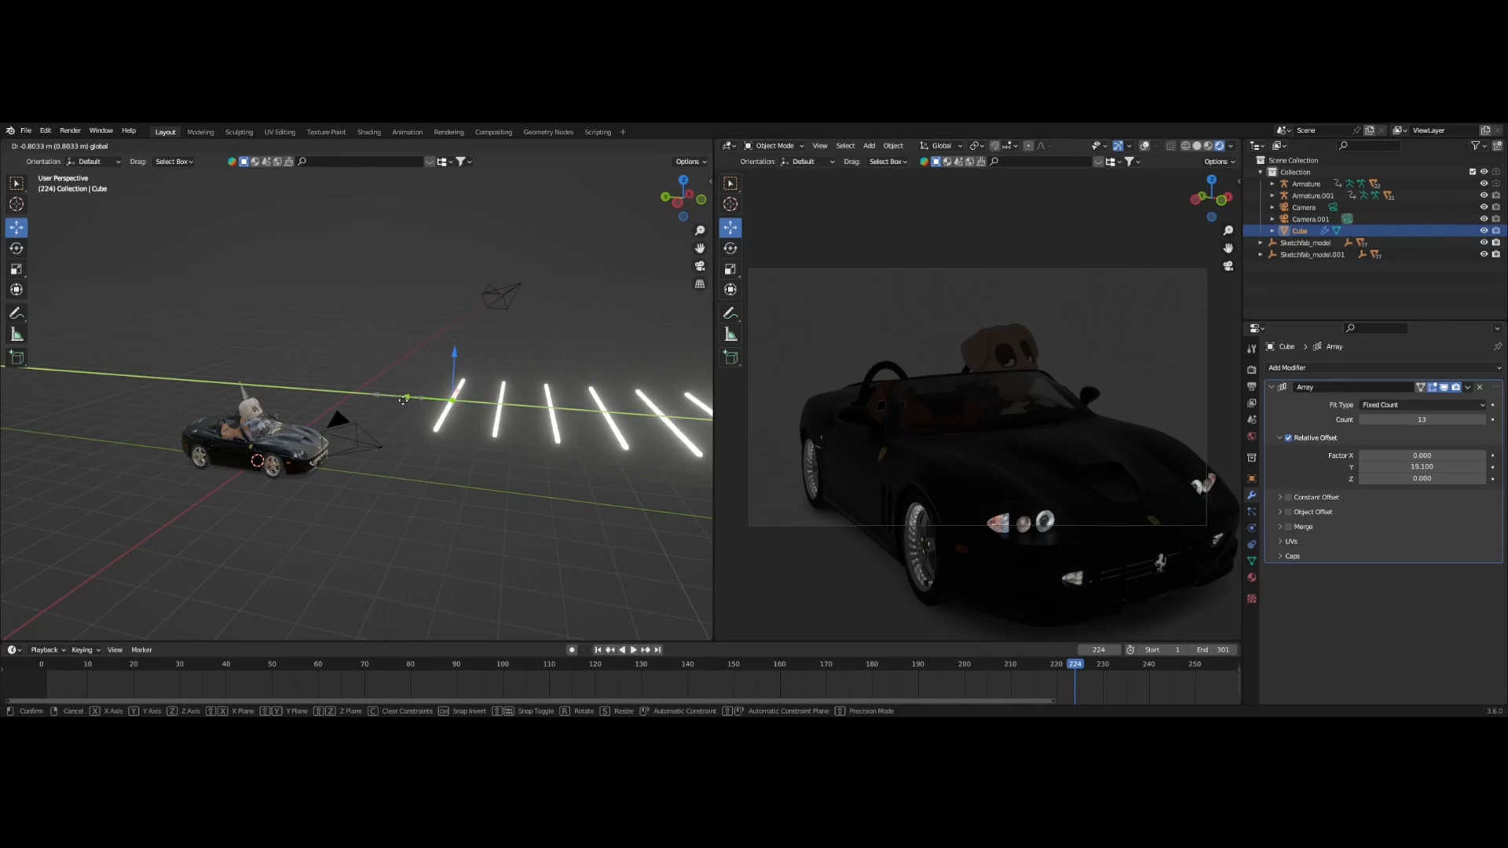
pyautogui.moveTo(403, 401); pyautogui.dragTo(87, 364)
# Reduce the emission strength of the light strips' material to 2.0.
pyautogui.click(1252, 578)
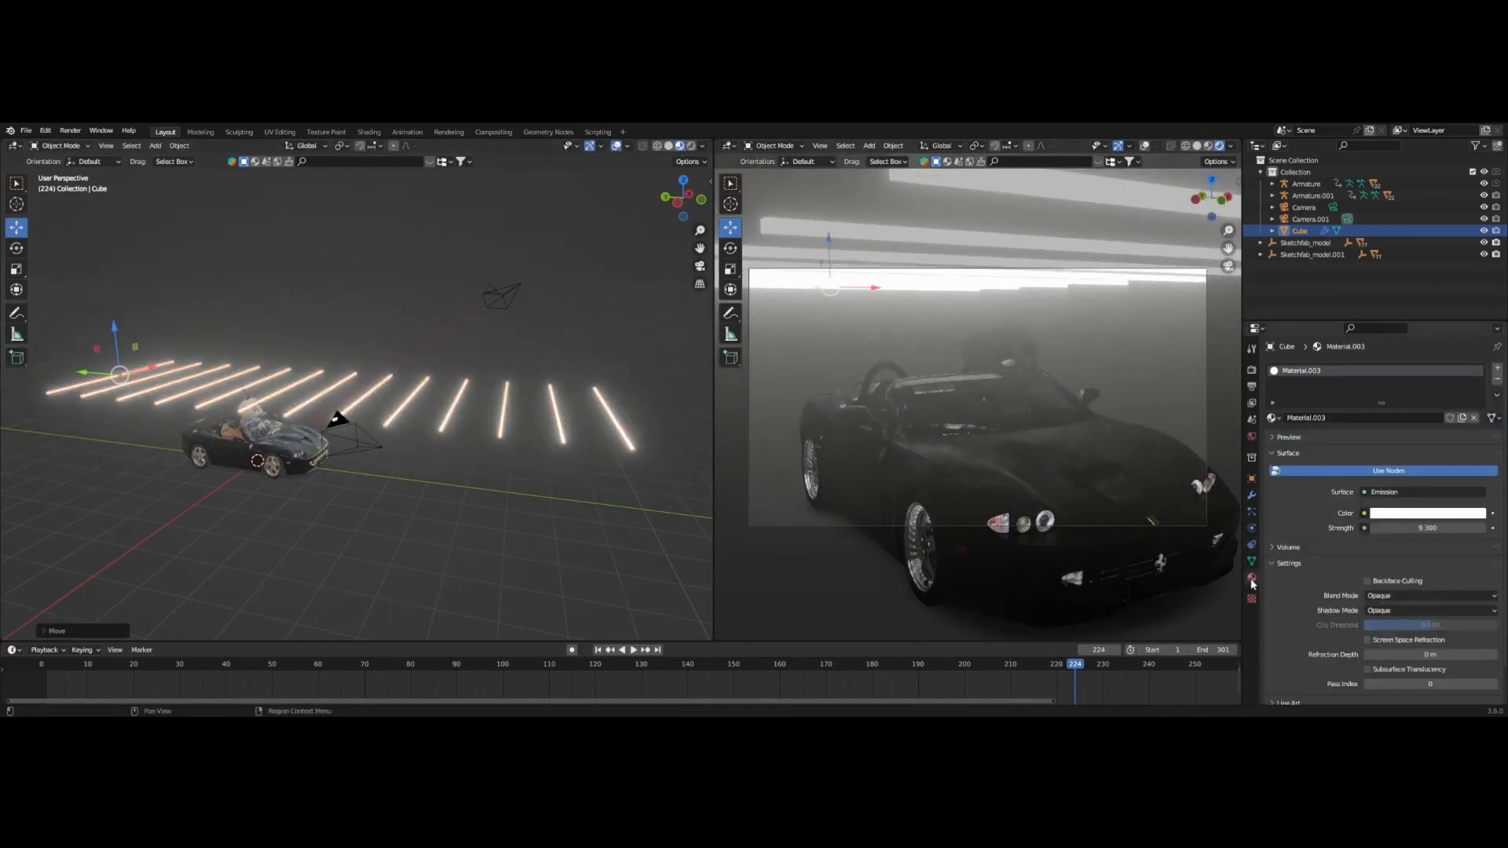
pyautogui.doubleClick(1427, 528)
pyautogui.write('1.5')
pyautogui.press('Return')
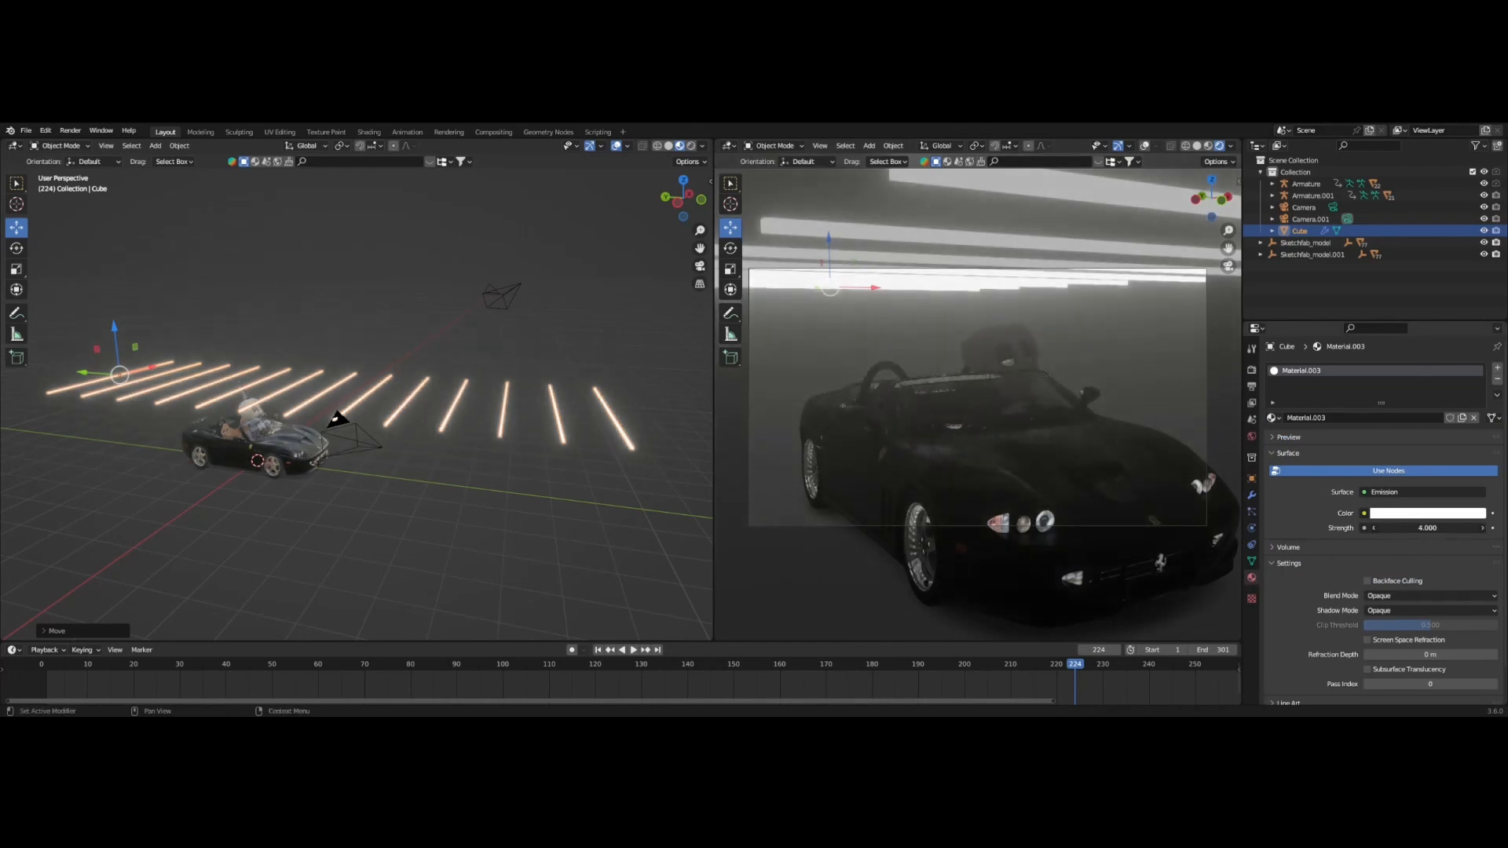
pyautogui.moveTo(1427, 527); pyautogui.dragTo(1443, 528)
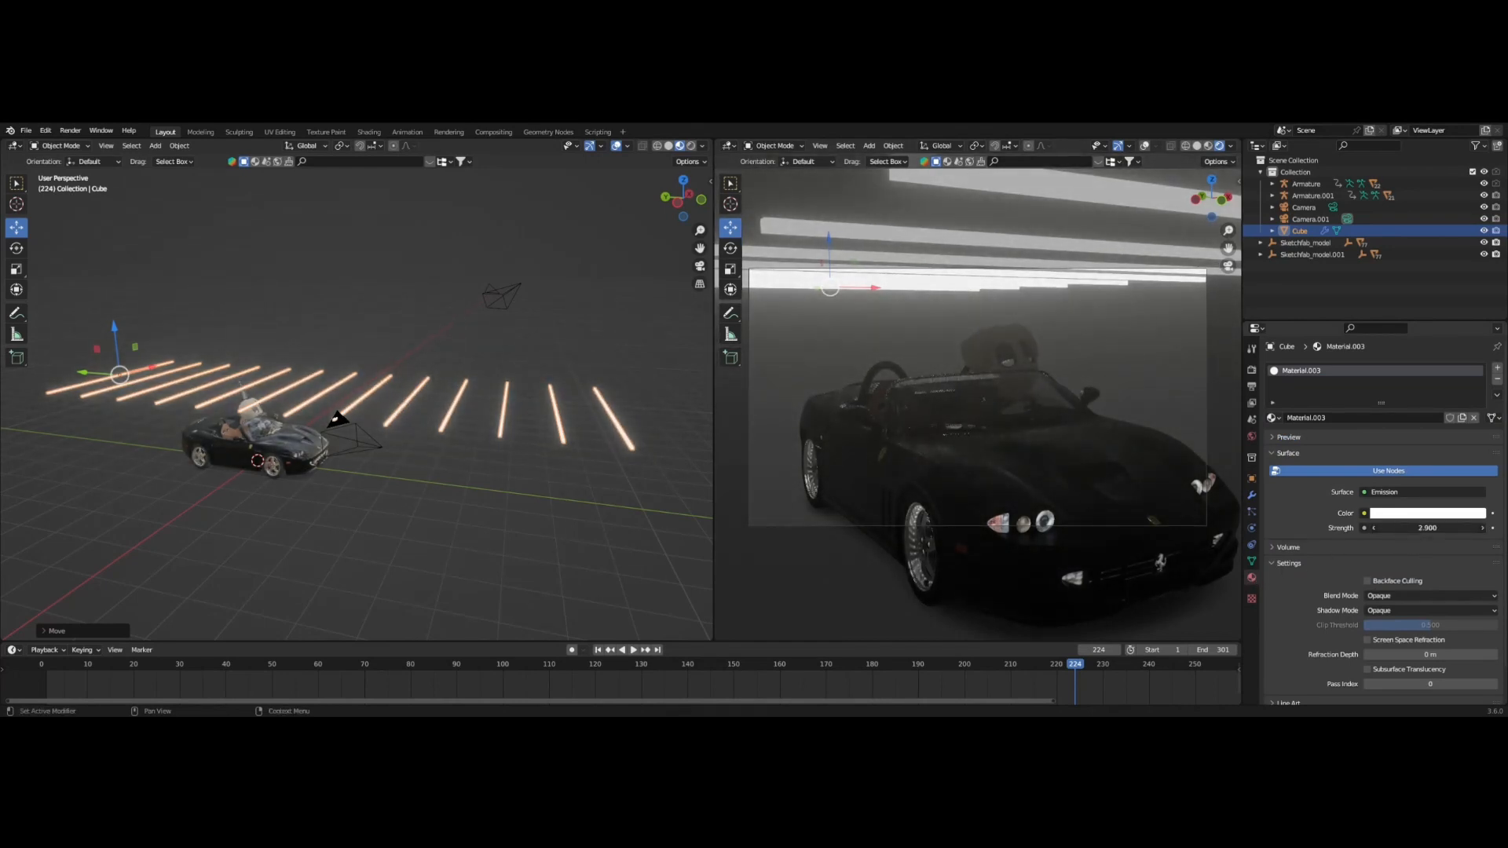
# Nudge the overhead light array slightly along Z and Y to fine-tune its position above the car.
pyautogui.moveTo(115, 336); pyautogui.dragTo(119, 319)
pyautogui.click(372, 280)
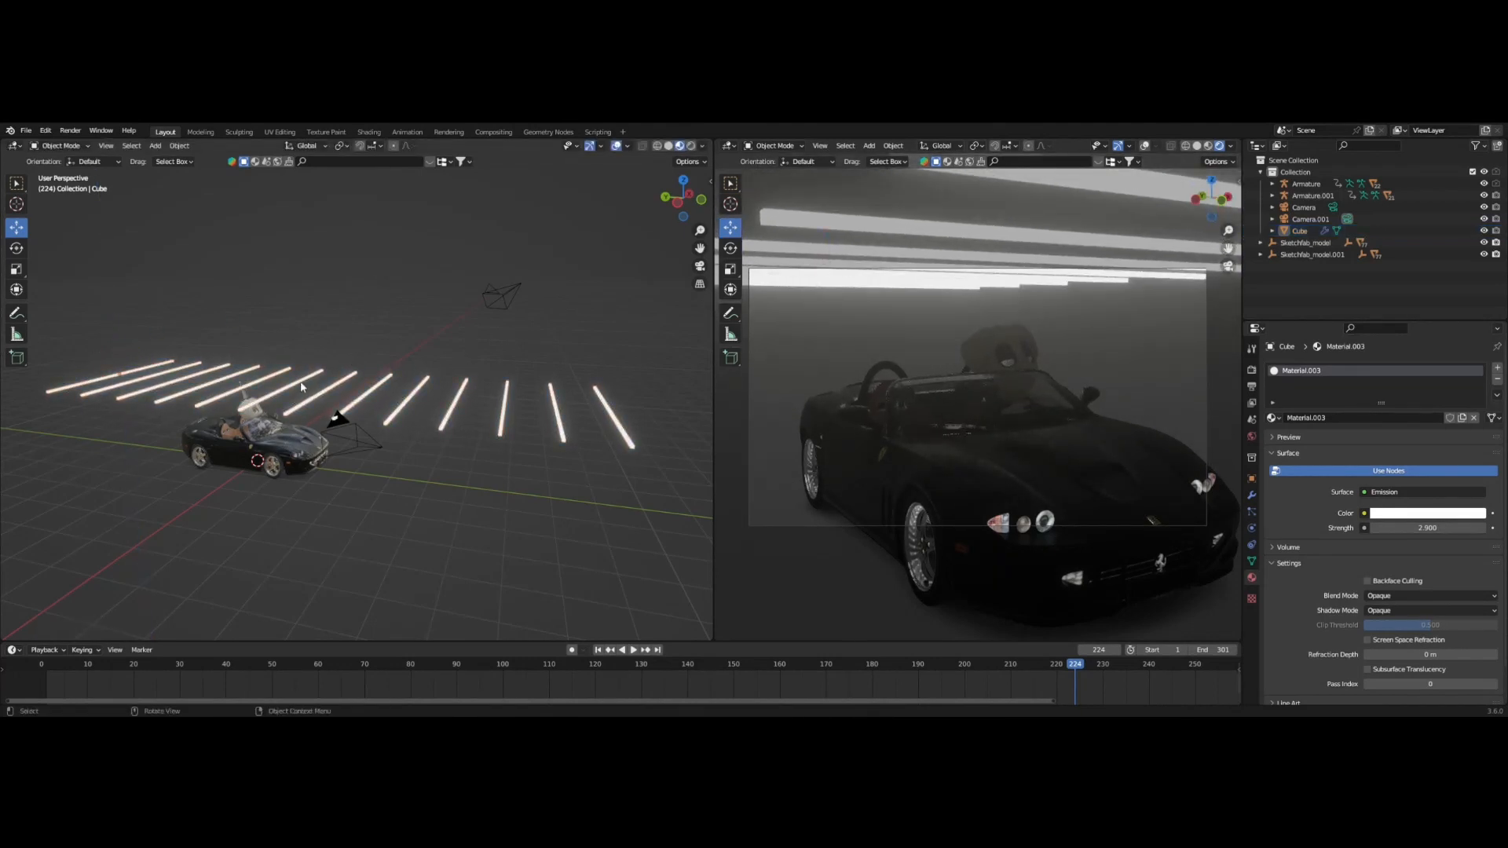
pyautogui.click(126, 377)
pyautogui.moveTo(83, 375)
pyautogui.mouseDown()
pyautogui.moveTo(220, 383)
pyautogui.moveTo(70, 374)
pyautogui.moveTo(146, 375)
pyautogui.moveTo(86, 377)
pyautogui.mouseUp()
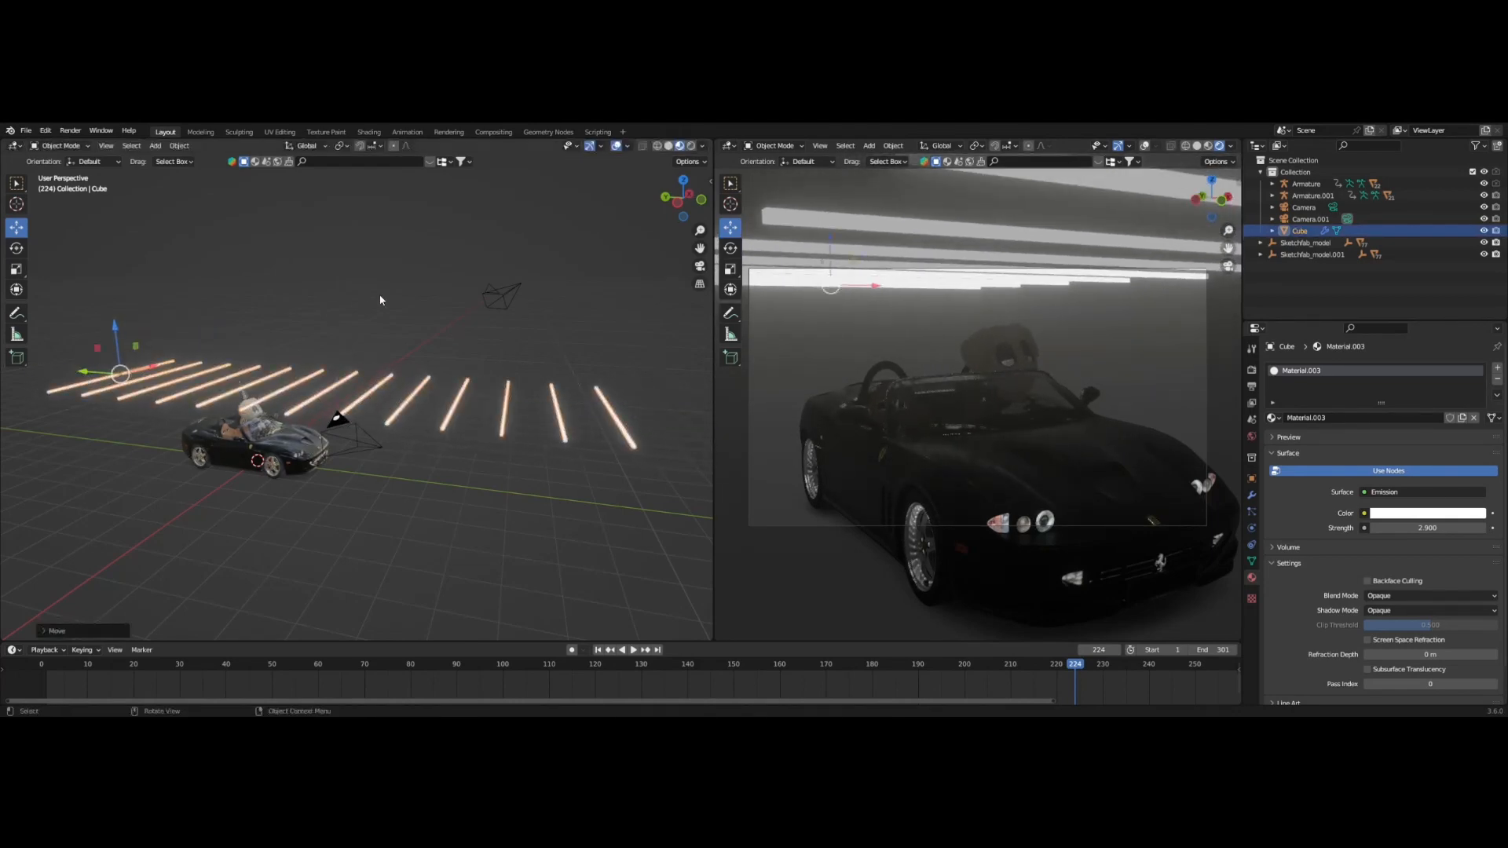
pyautogui.moveTo(377, 329)
pyautogui.mouseDown(button='middle')
pyautogui.moveTo(318, 327)
pyautogui.moveTo(366, 343)
pyautogui.mouseUp(button='middle')
pyautogui.hotkey('shift', 'd')
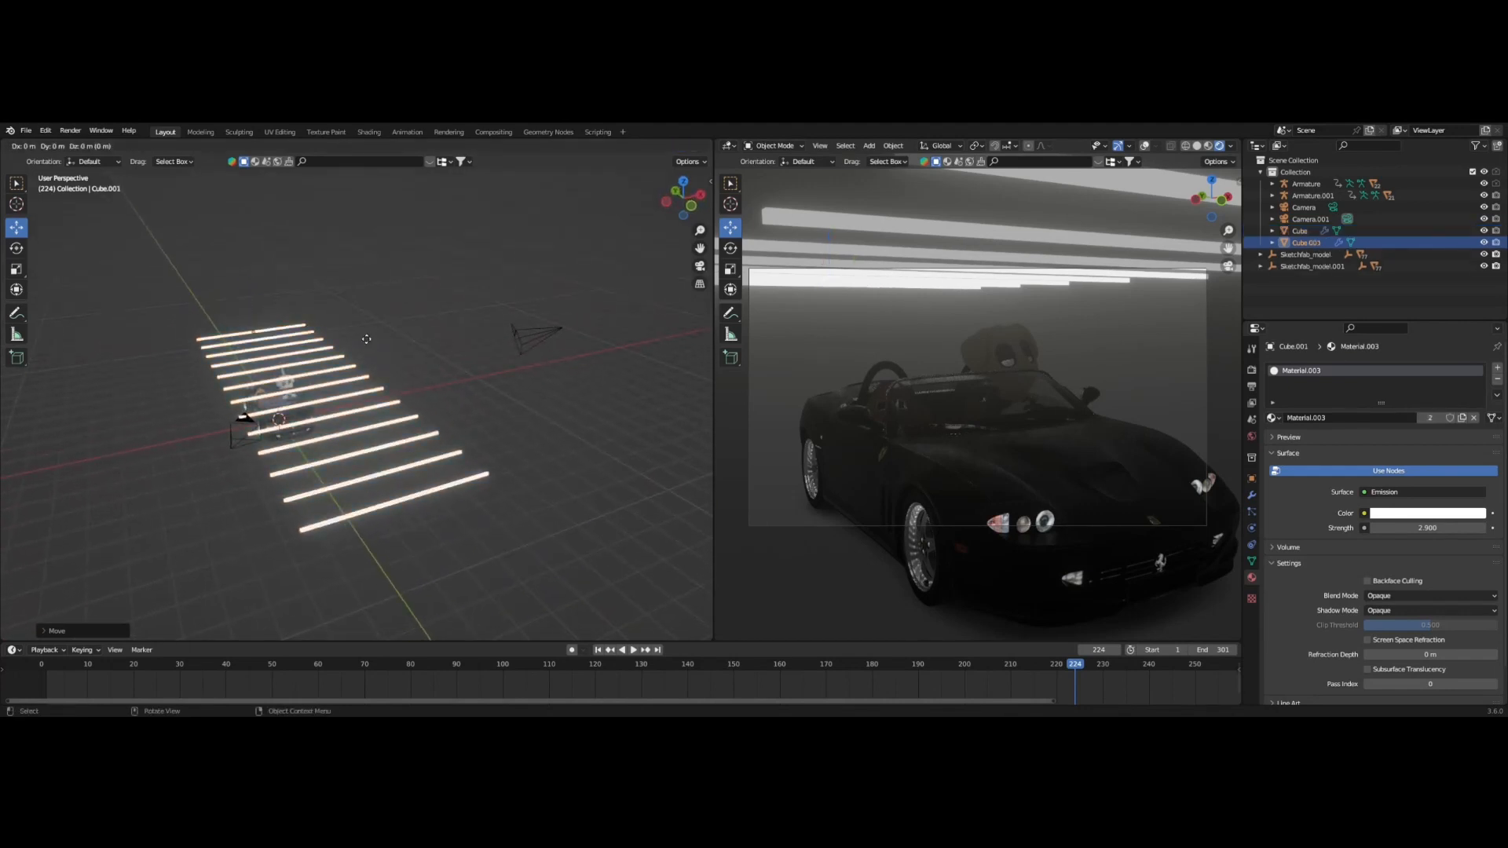
pyautogui.rightClick(320, 337)
pyautogui.scroll(3, 297, 344)
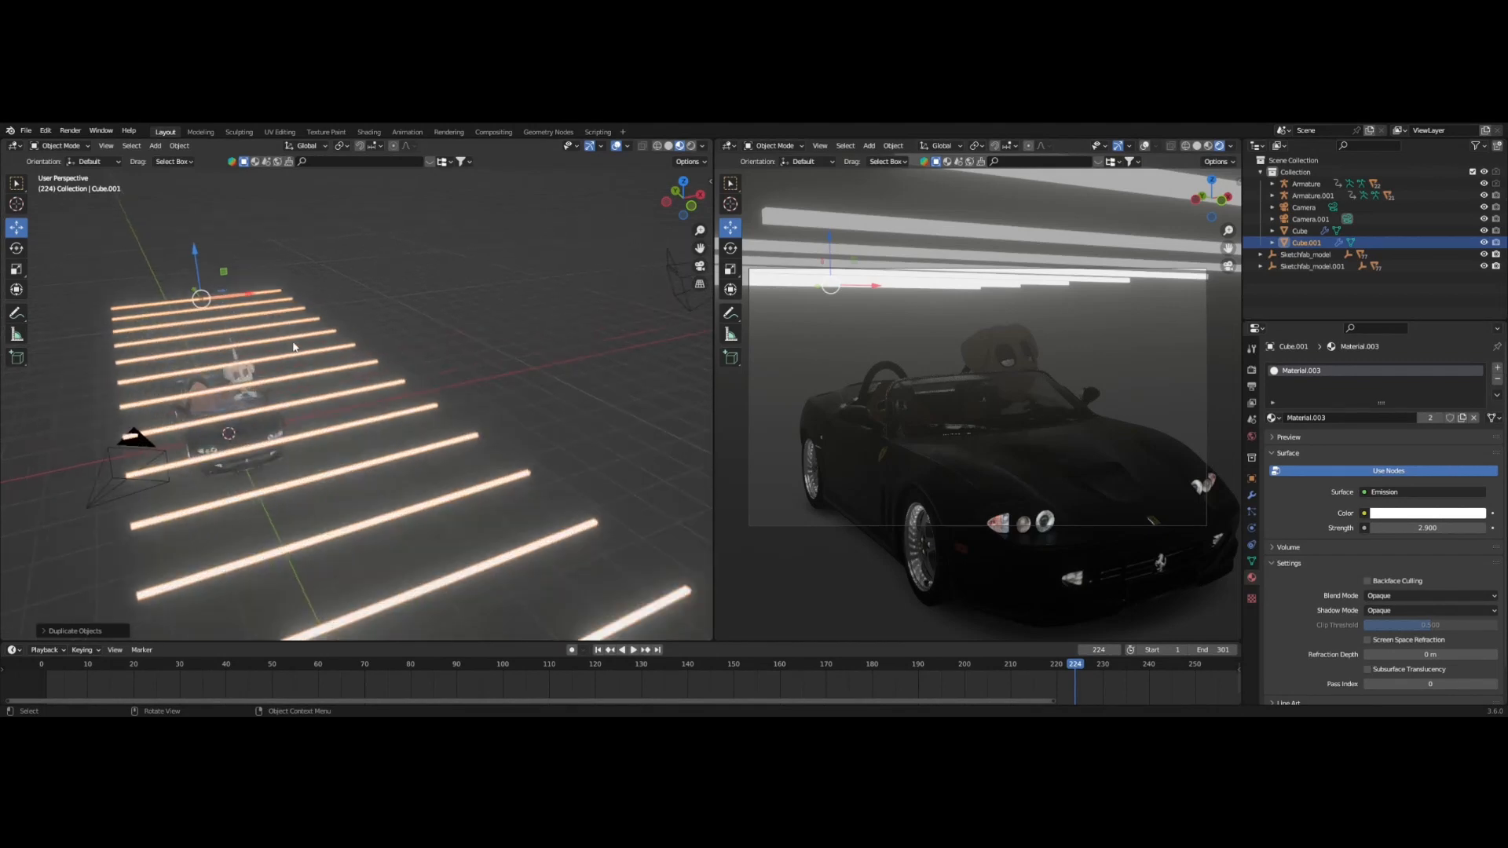
pyautogui.hotkey('ctrl', 'z')
# Duplicate the overhead light array and move the copy along X to about 6.7 m, beside the original.
pyautogui.moveTo(281, 344); pyautogui.dragTo(190, 366, button='middle')
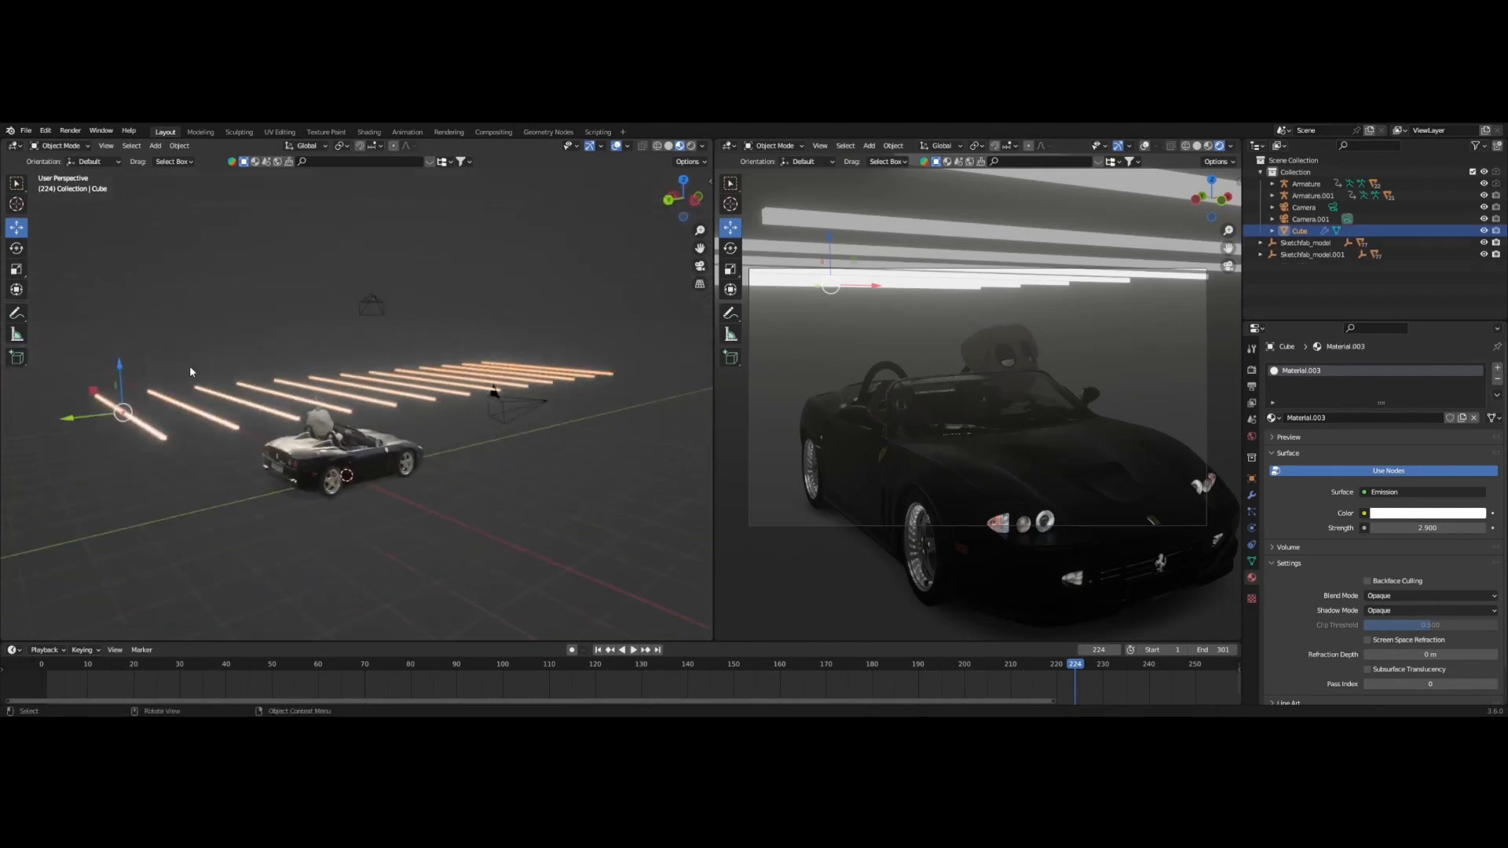
pyautogui.click(106, 442)
pyautogui.click(141, 430)
pyautogui.hotkey('shift', 'd')
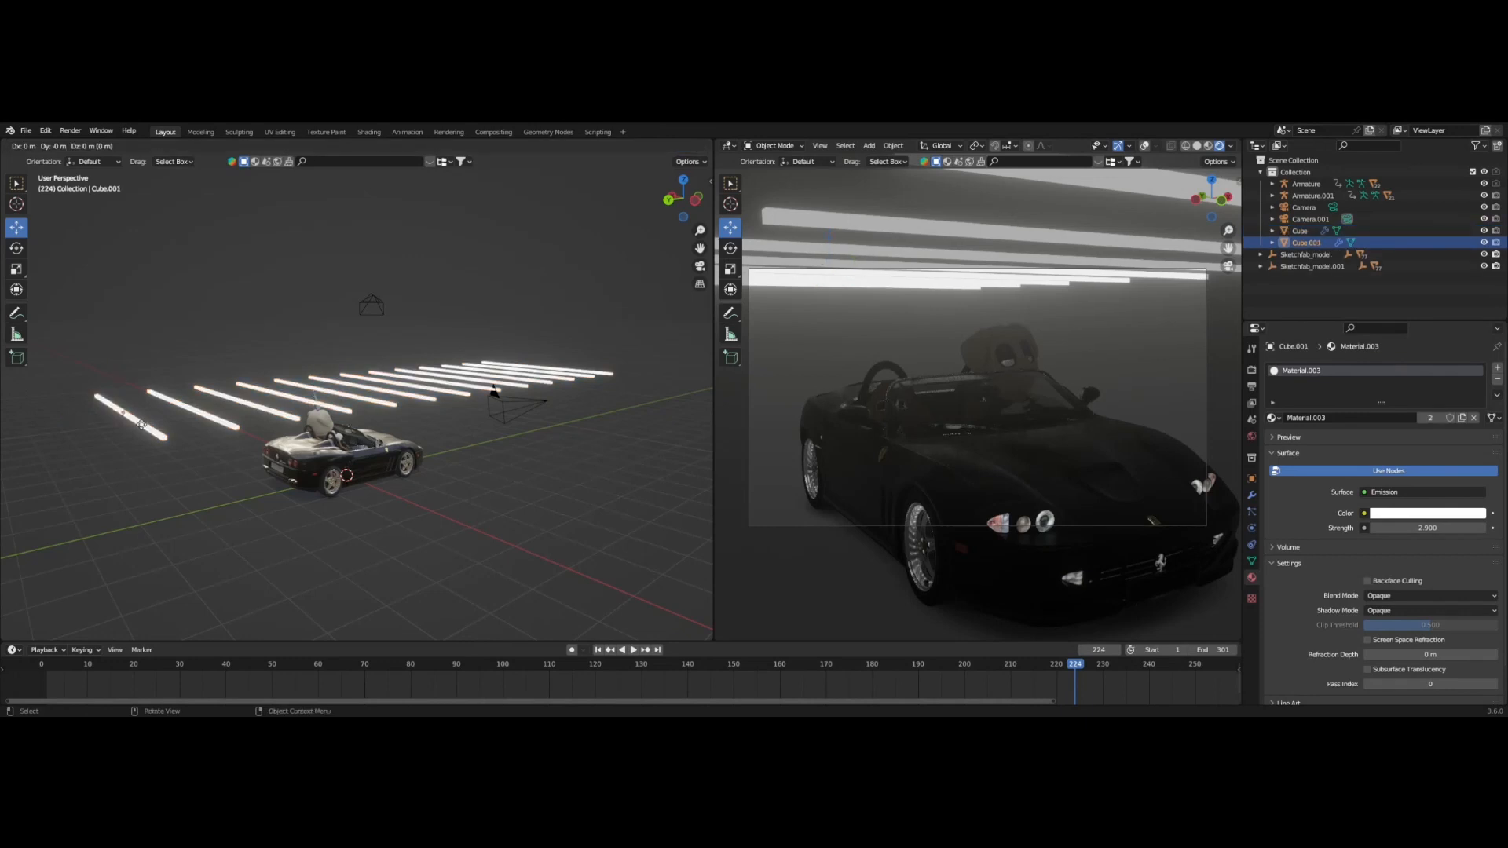
pyautogui.click(141, 425)
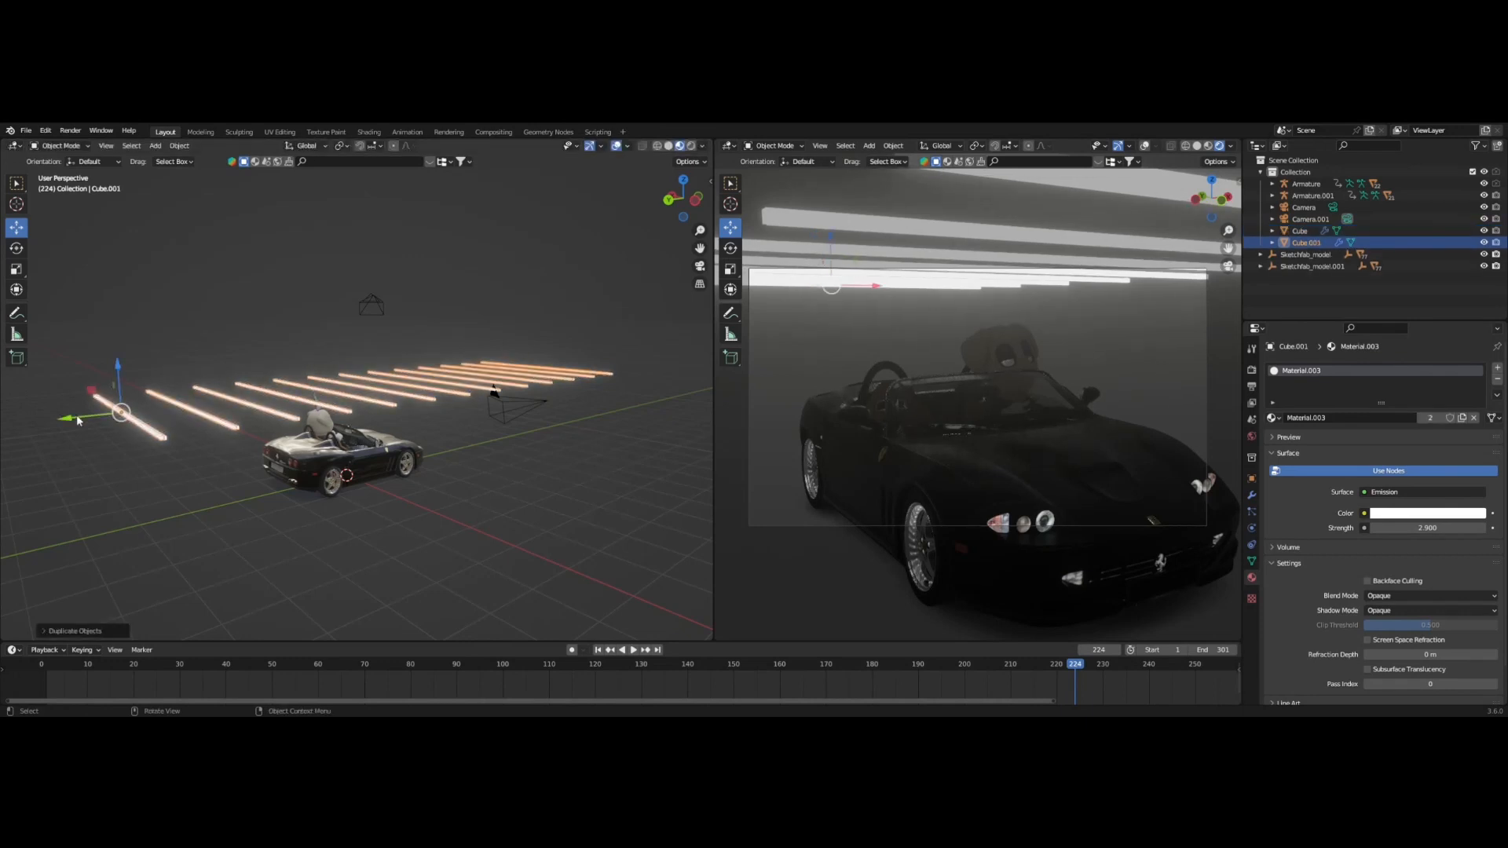
pyautogui.moveTo(142, 430); pyautogui.dragTo(148, 438, button='middle')
pyautogui.hotkey('shift', 'd')
pyautogui.press('x')
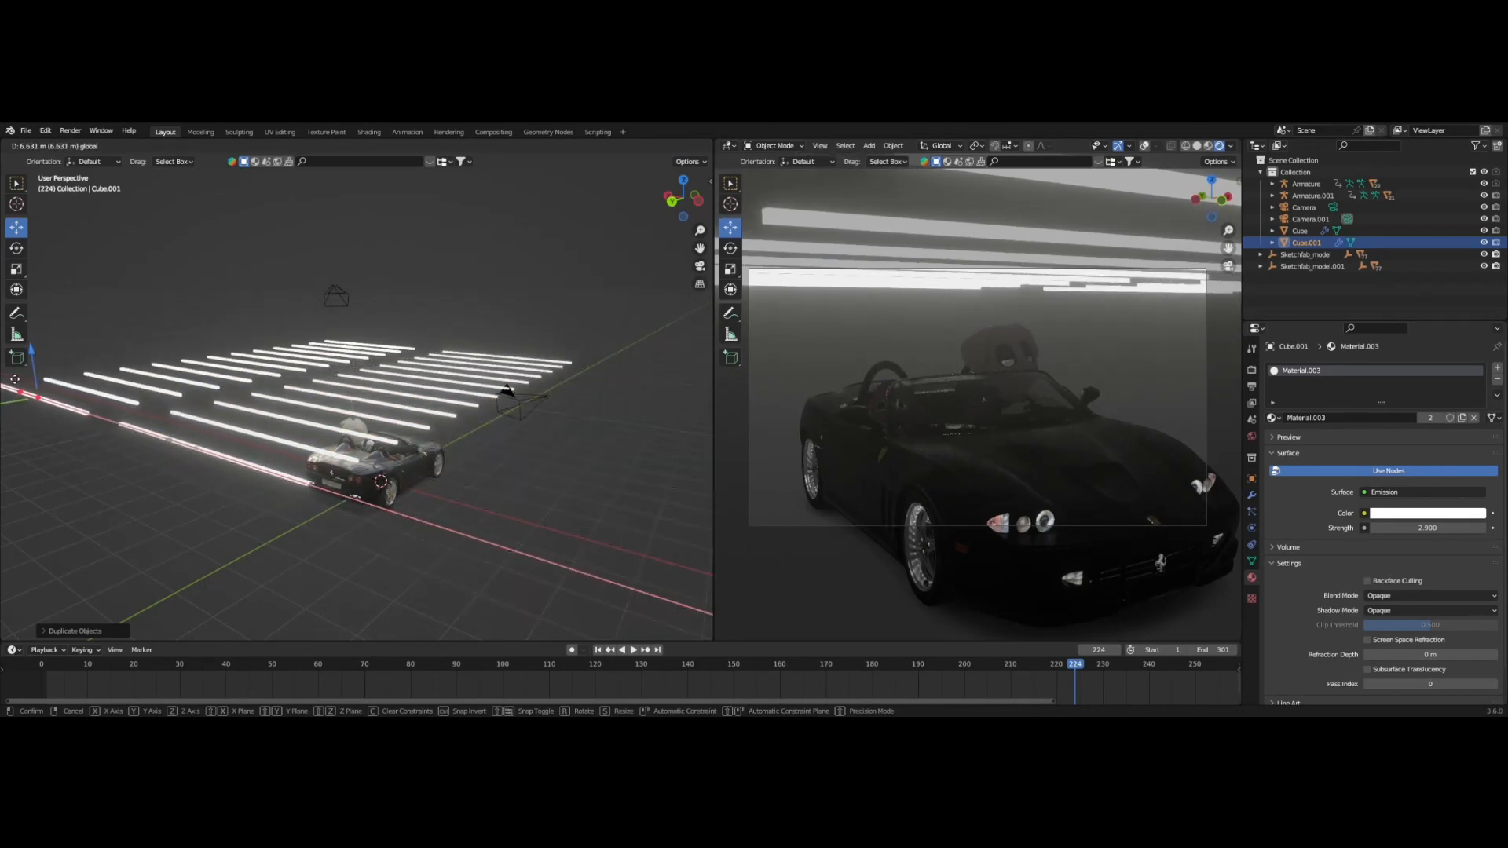
pyautogui.click(20, 380)
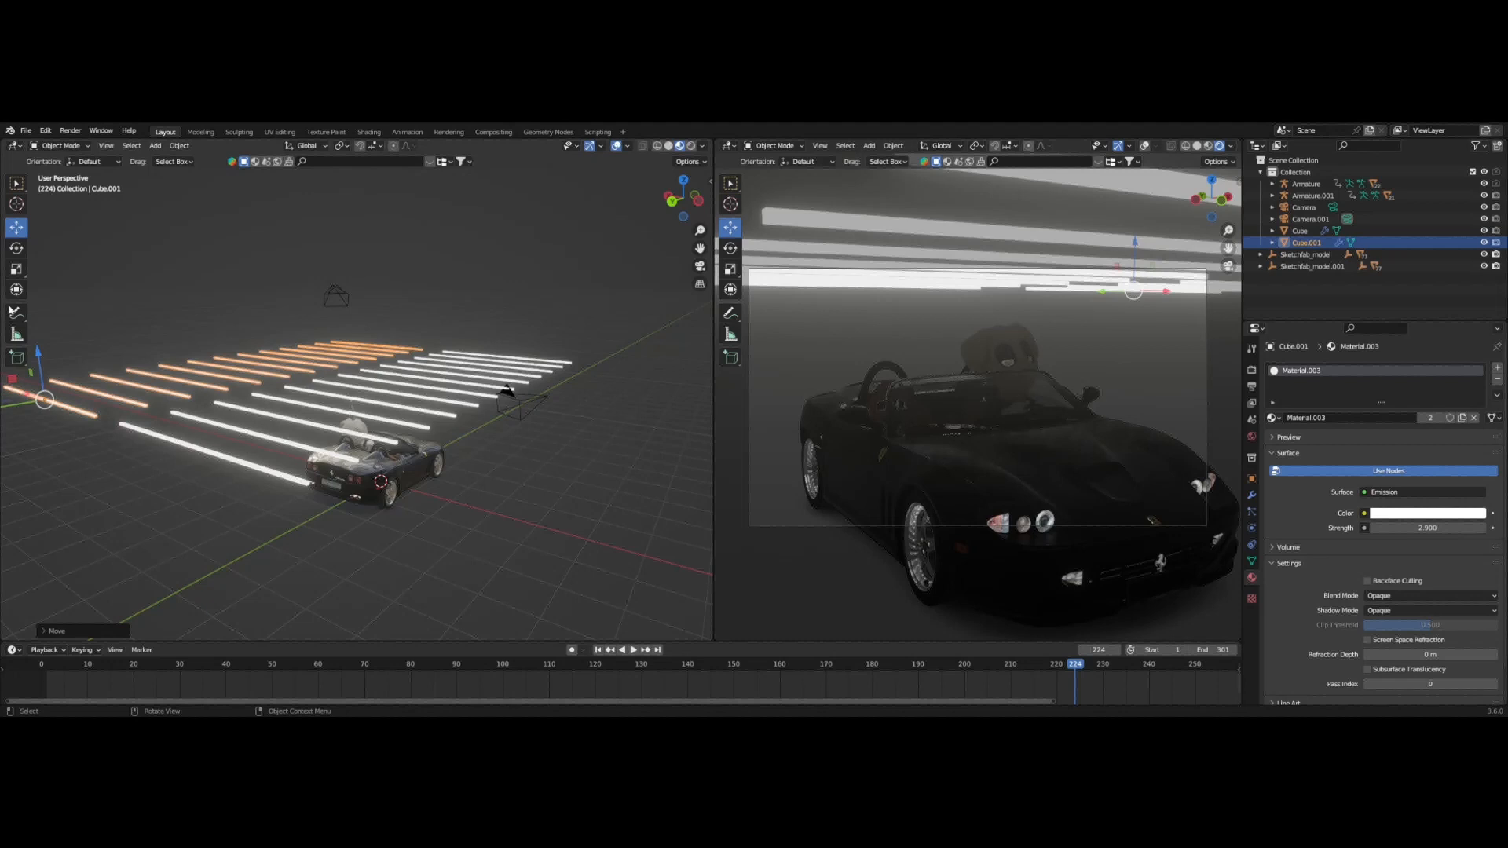
# Rotate the duplicated light array 90° around Y so its strips stand vertically.
pyautogui.click(15, 248)
pyautogui.click(1251, 479)
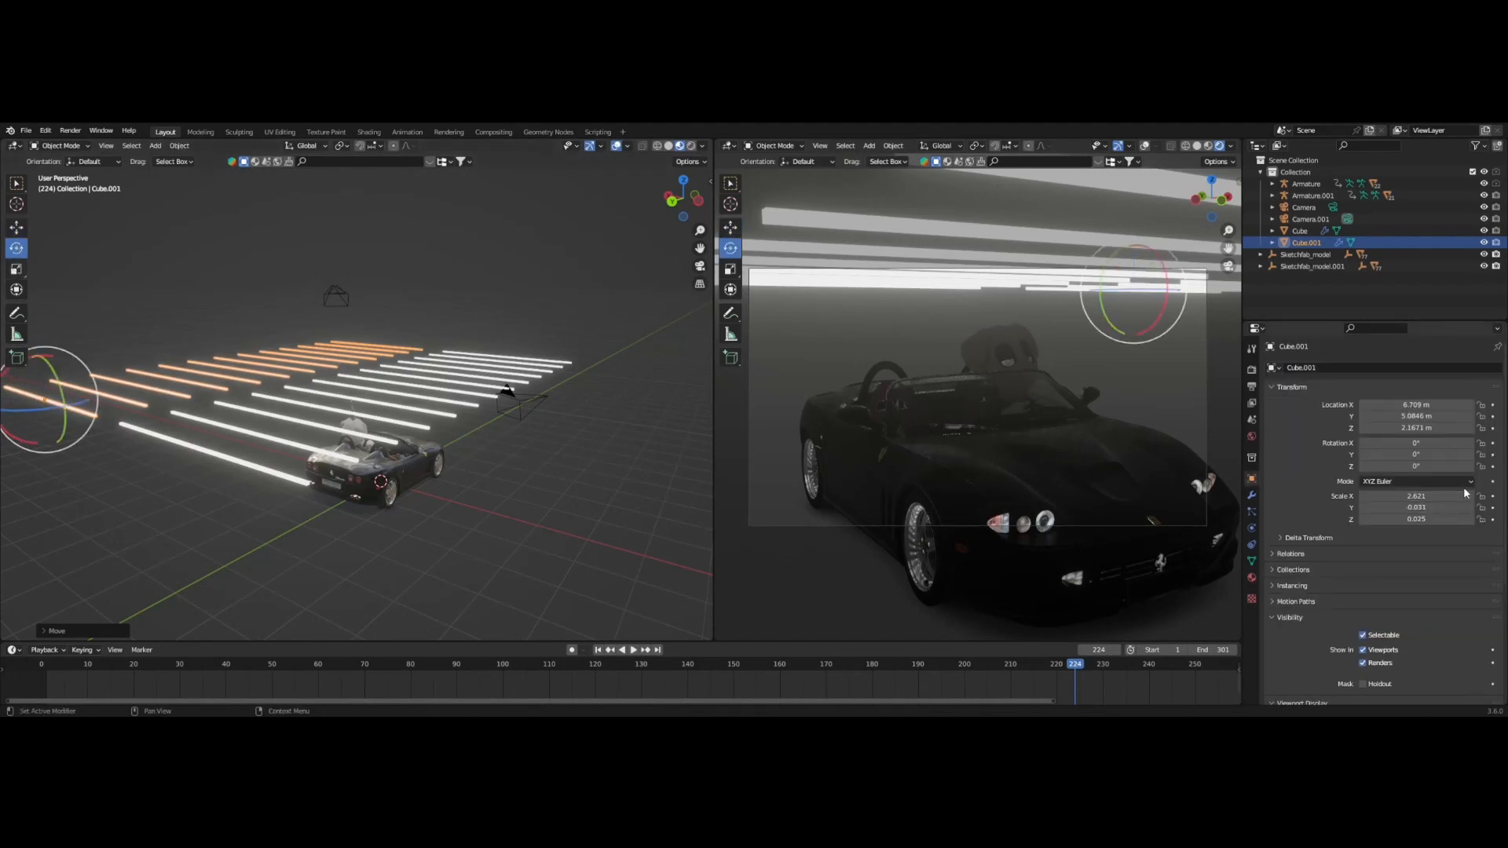
pyautogui.moveTo(1416, 443)
pyautogui.mouseDown()
pyautogui.moveTo(1460, 443)
pyautogui.moveTo(1412, 455)
pyautogui.moveTo(1442, 455)
pyautogui.mouseUp()
pyautogui.hotkey('ctrl', 'z')
pyautogui.hotkey('ctrl', 'z')
pyautogui.click(1411, 455)
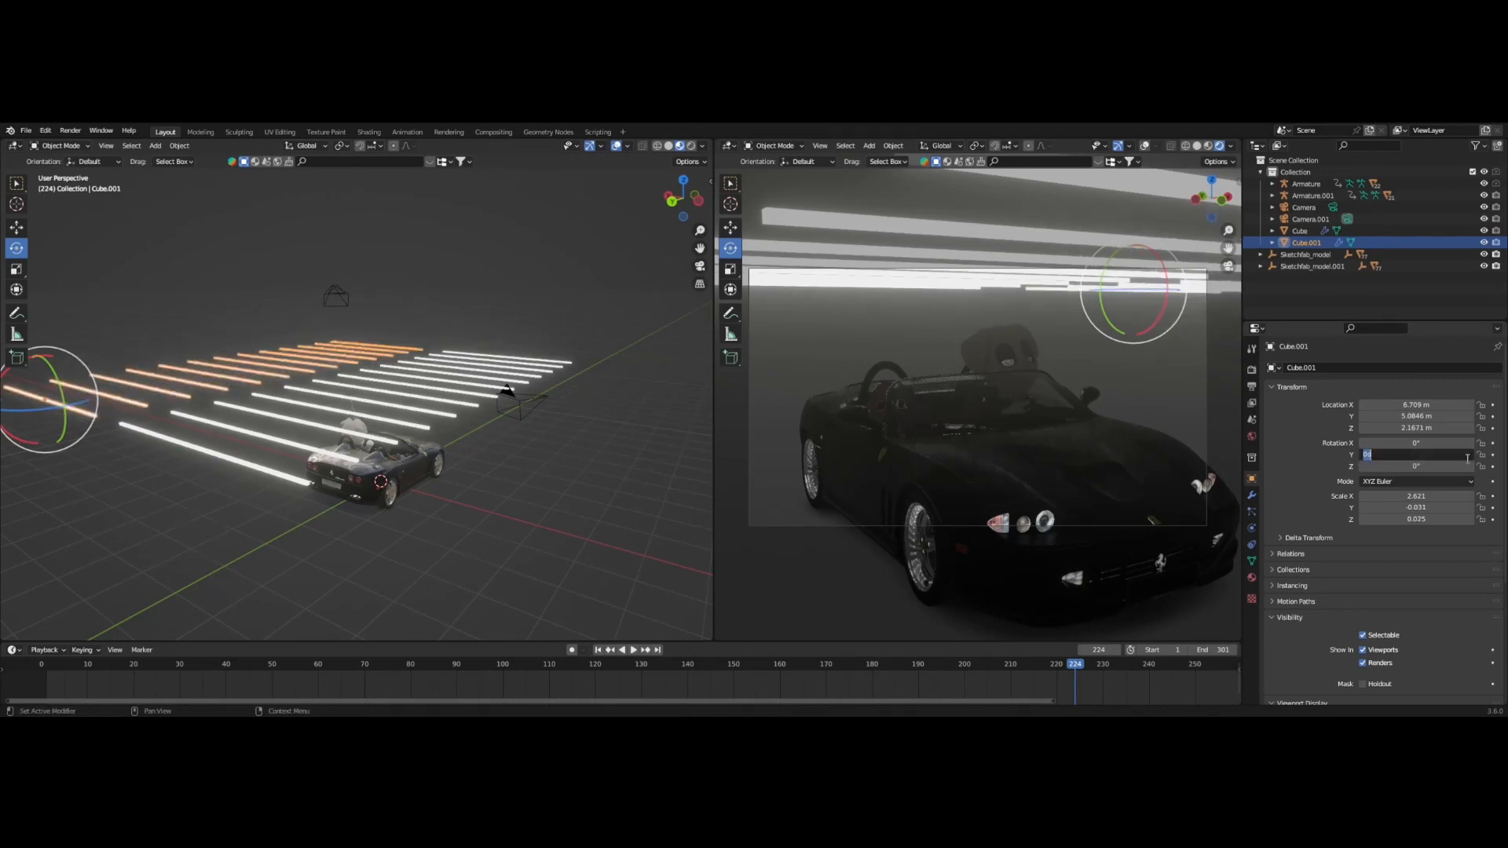
pyautogui.write('90')
pyautogui.press('Return')
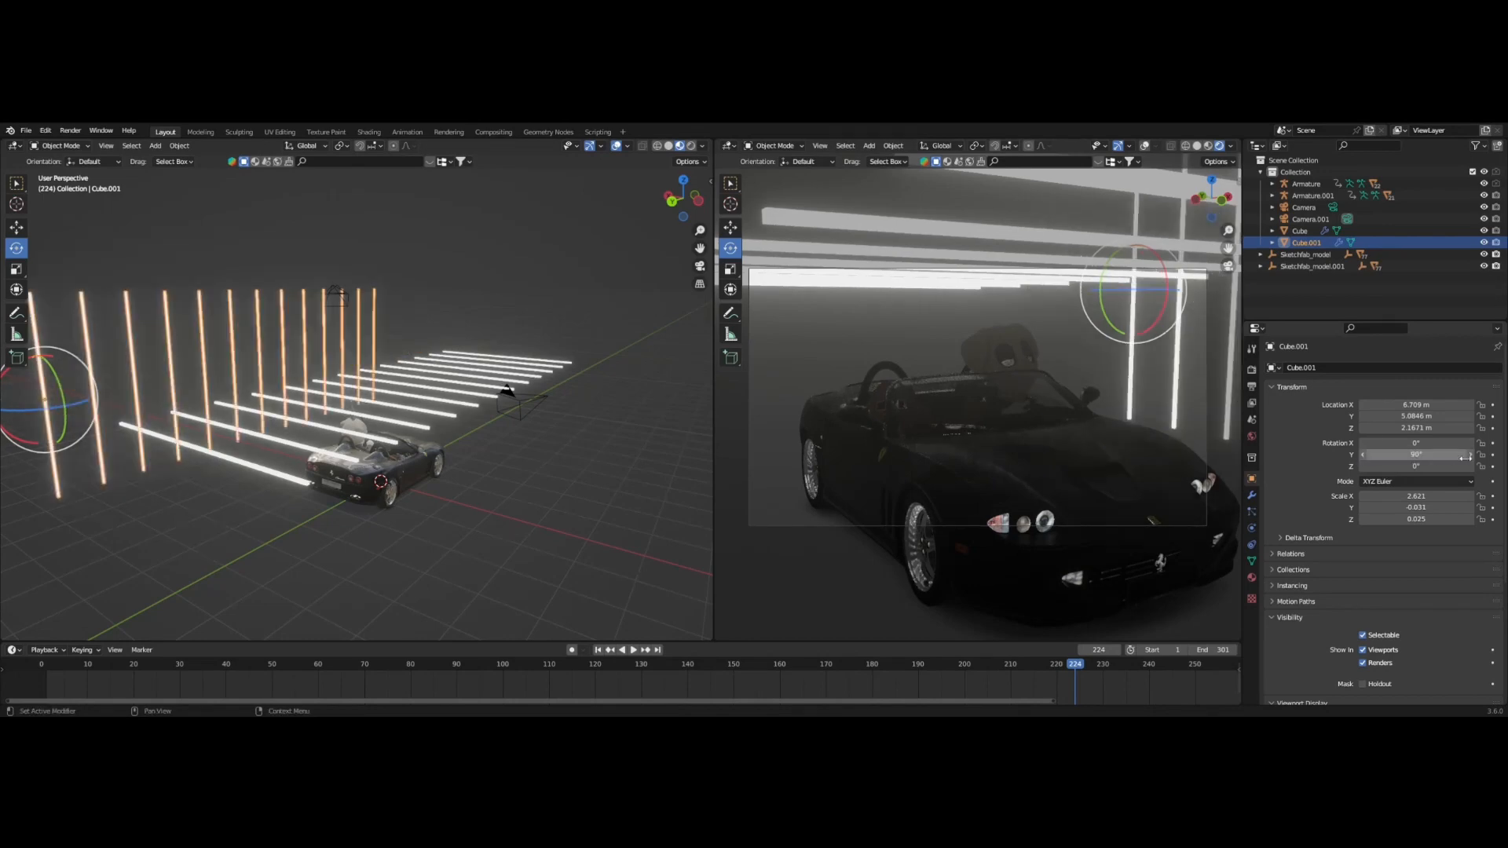
# Lower the vertical light array to about Z -0.25 m and shift it along Y to about 3.3 m.
pyautogui.click(16, 228)
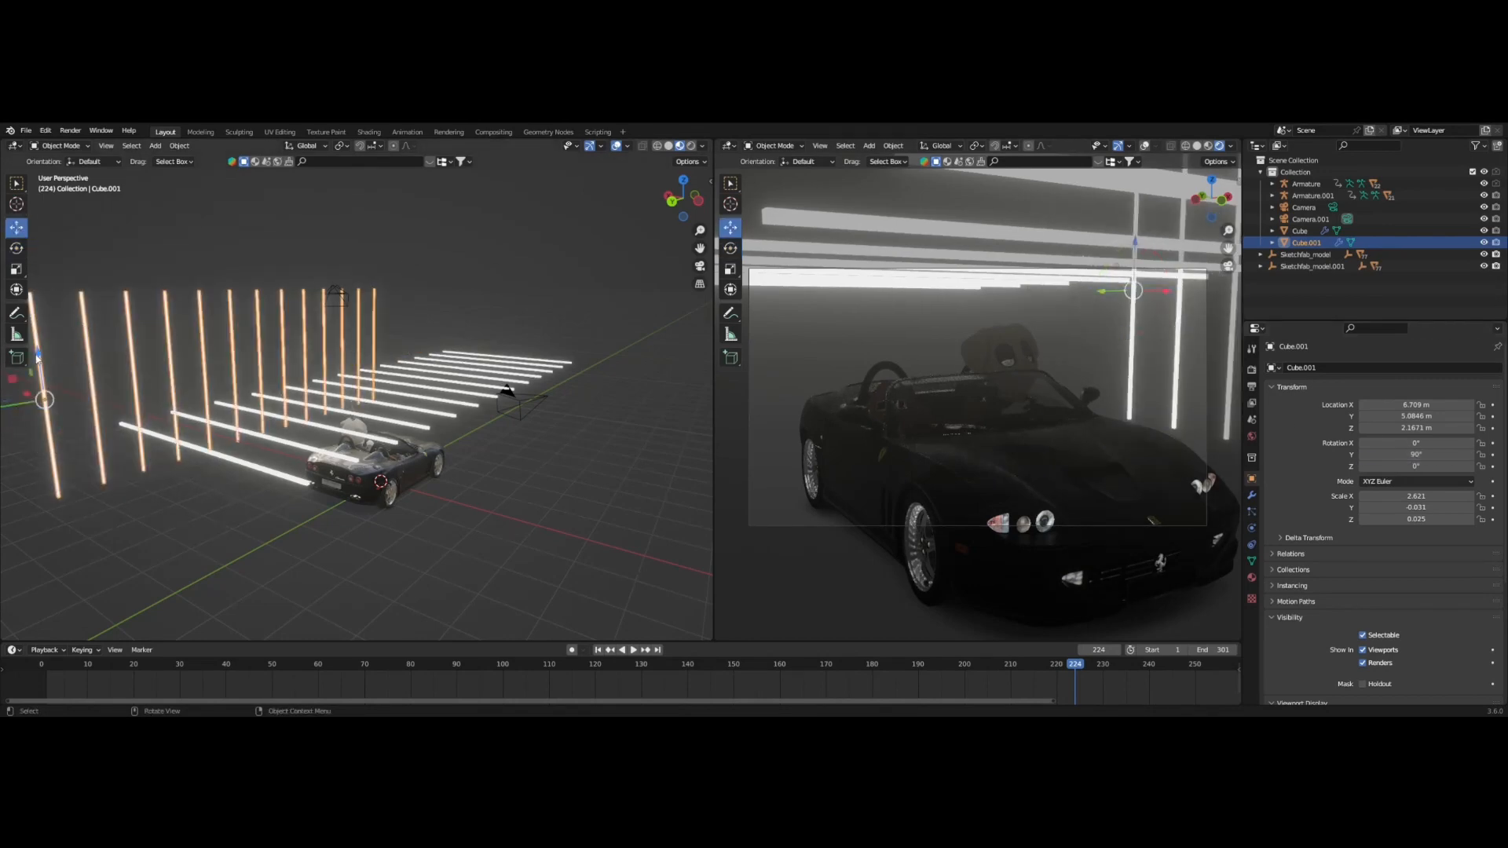
pyautogui.moveTo(37, 355); pyautogui.dragTo(42, 450)
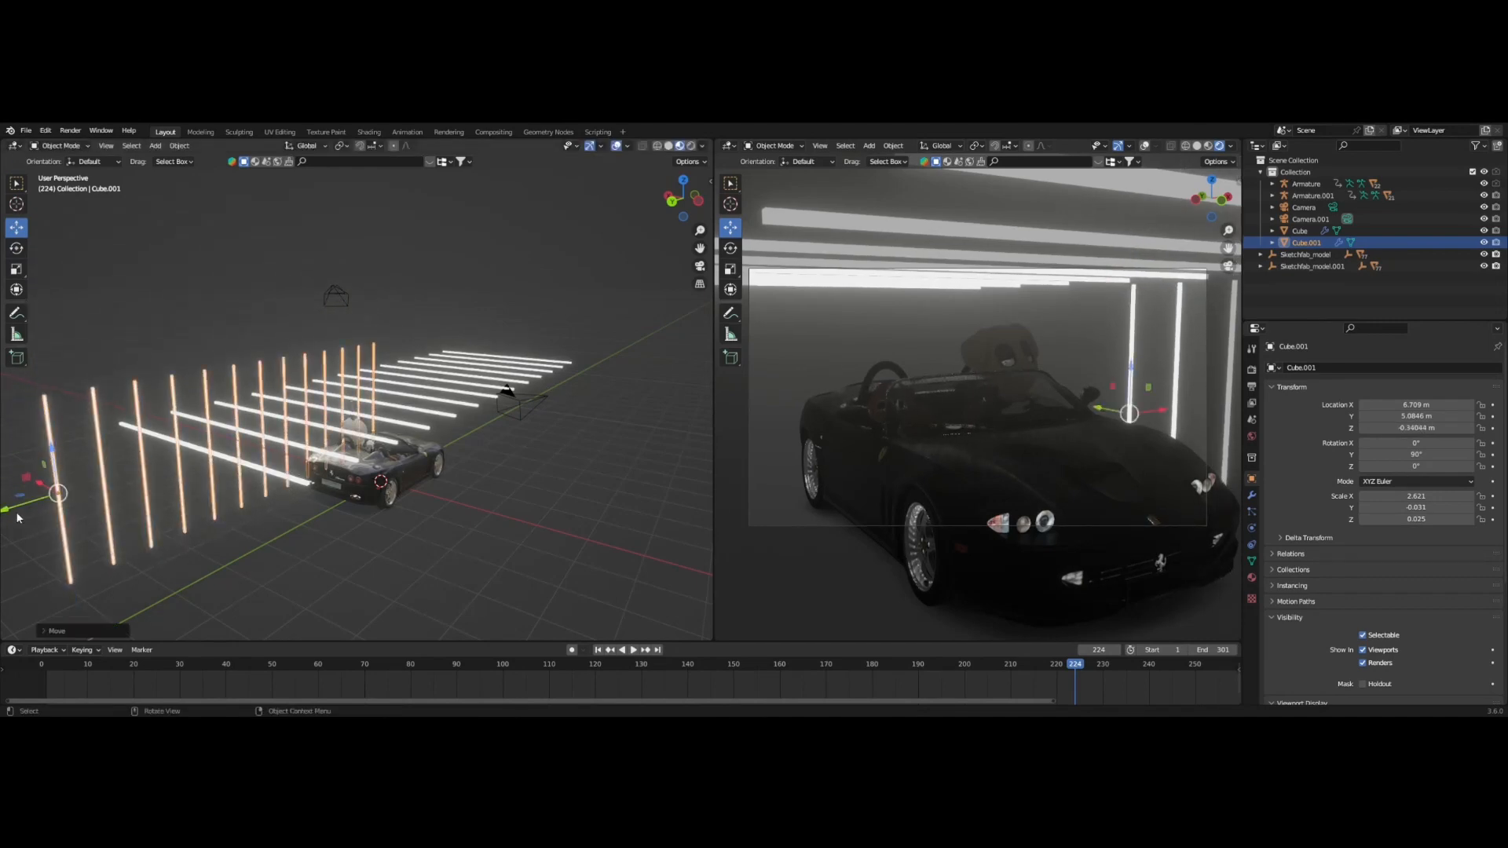
pyautogui.moveTo(17, 517); pyautogui.dragTo(80, 487)
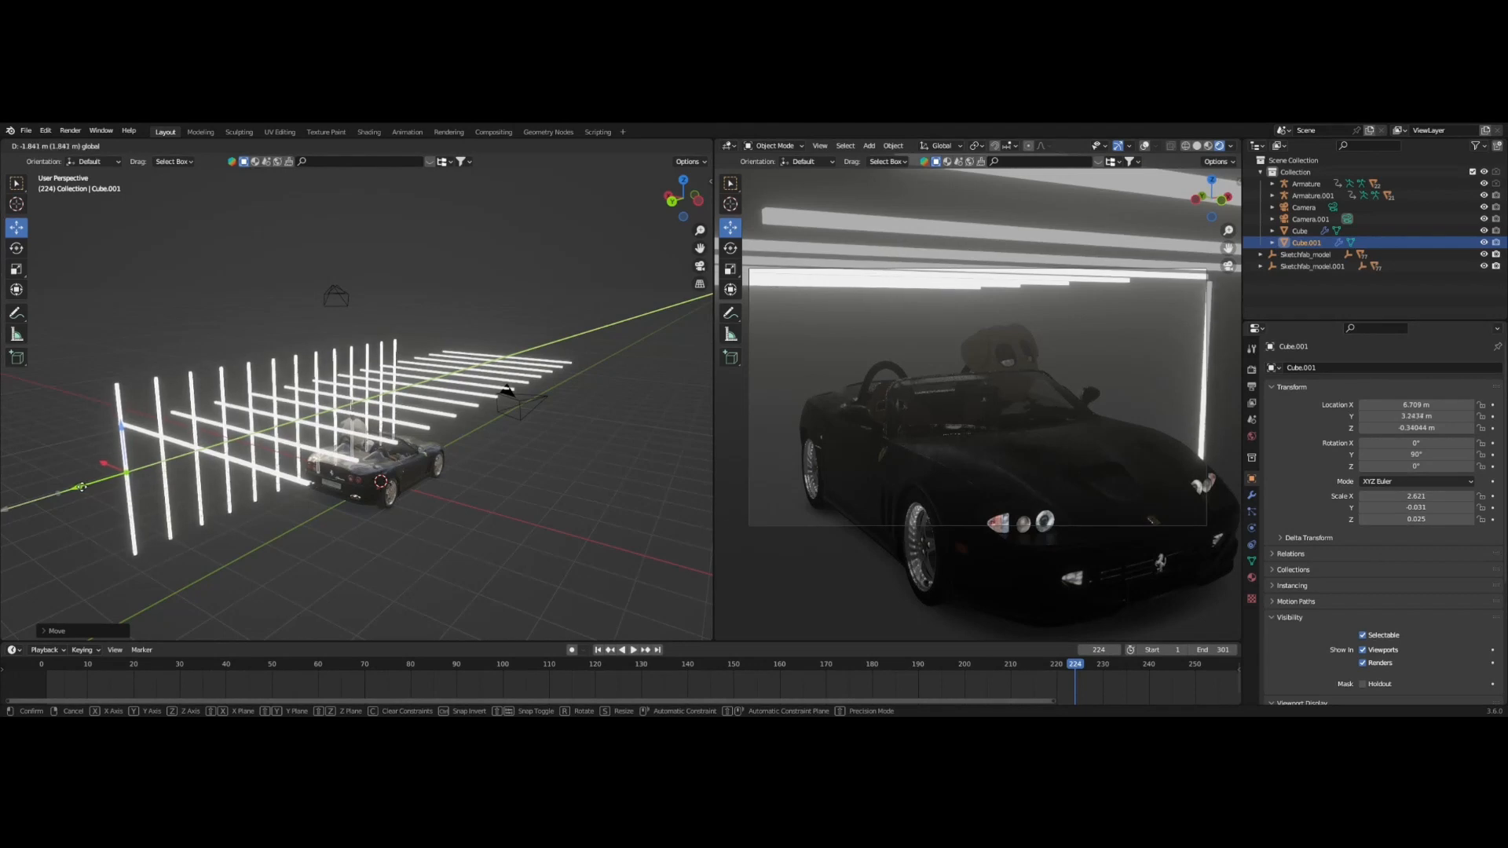
pyautogui.click(85, 484)
pyautogui.moveTo(118, 434); pyautogui.dragTo(117, 427)
# Try to slide the overhead and vertical light arrays together along the Y axis.
pyautogui.moveTo(604, 352)
pyautogui.mouseDown(button='middle')
pyautogui.moveTo(625, 363)
pyautogui.moveTo(590, 377)
pyautogui.mouseUp(button='middle')
pyautogui.keyDown('shift'); pyautogui.click(285, 402); pyautogui.keyUp('shift')
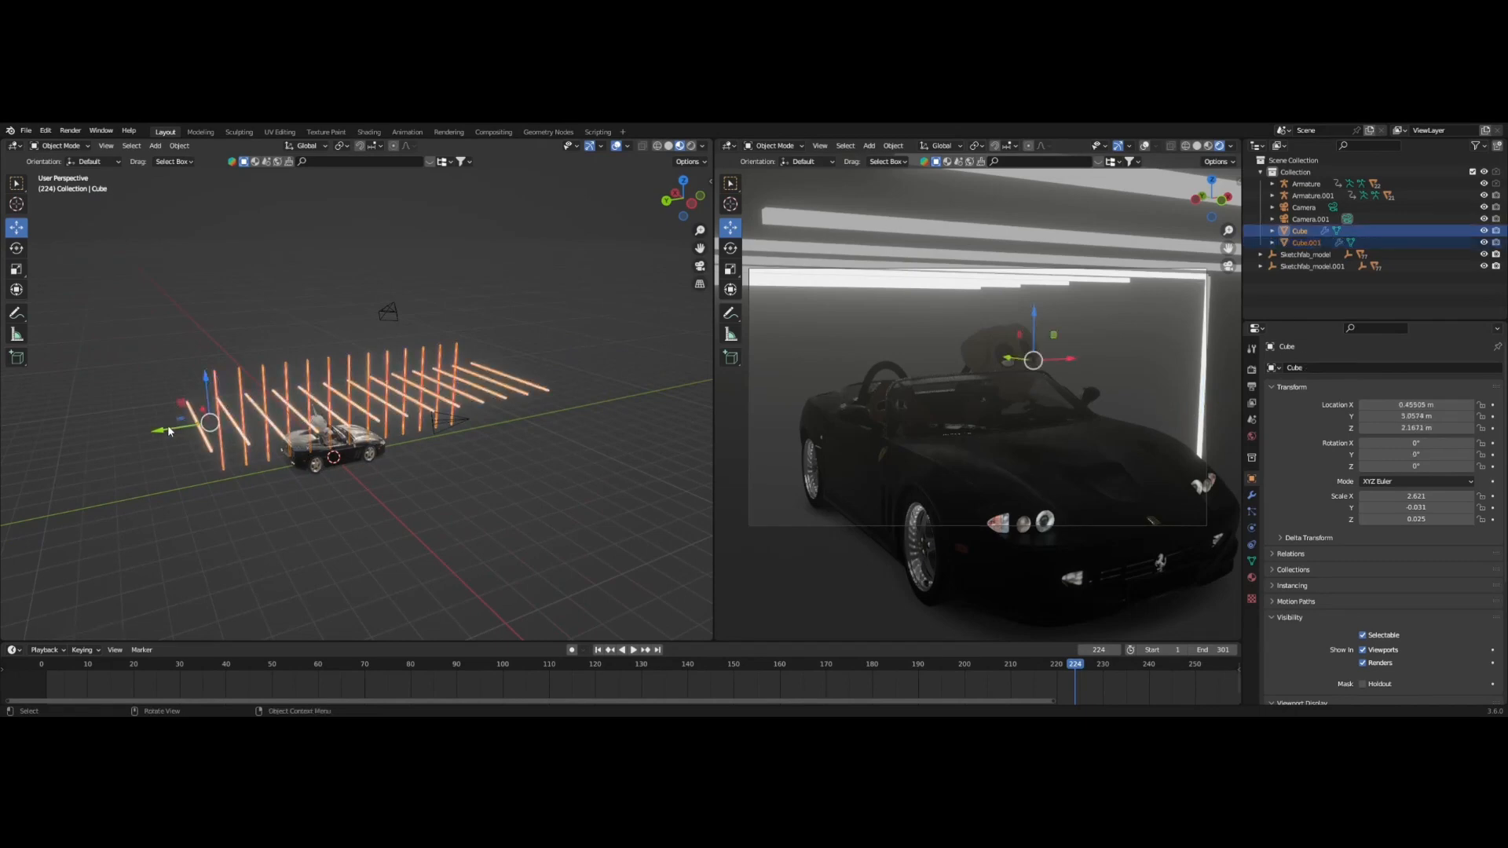
pyautogui.moveTo(169, 430); pyautogui.dragTo(135, 384)
pyautogui.rightClick(135, 384)
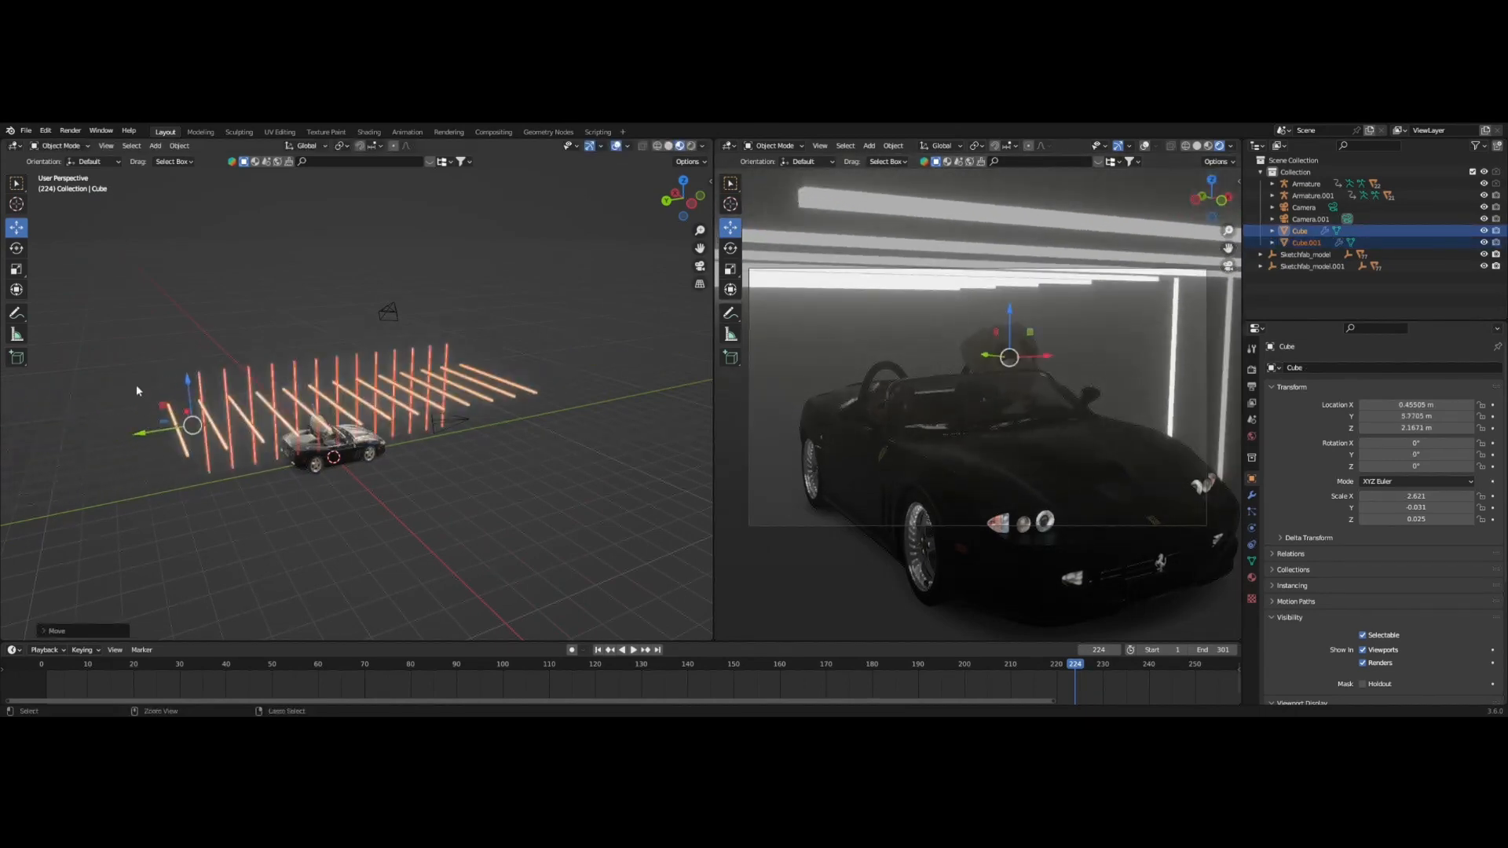
pyautogui.click(254, 312)
# Delete the vertical light array, keeping only the overhead strips.
pyautogui.moveTo(253, 312); pyautogui.dragTo(254, 364, button='middle')
pyautogui.click(225, 406)
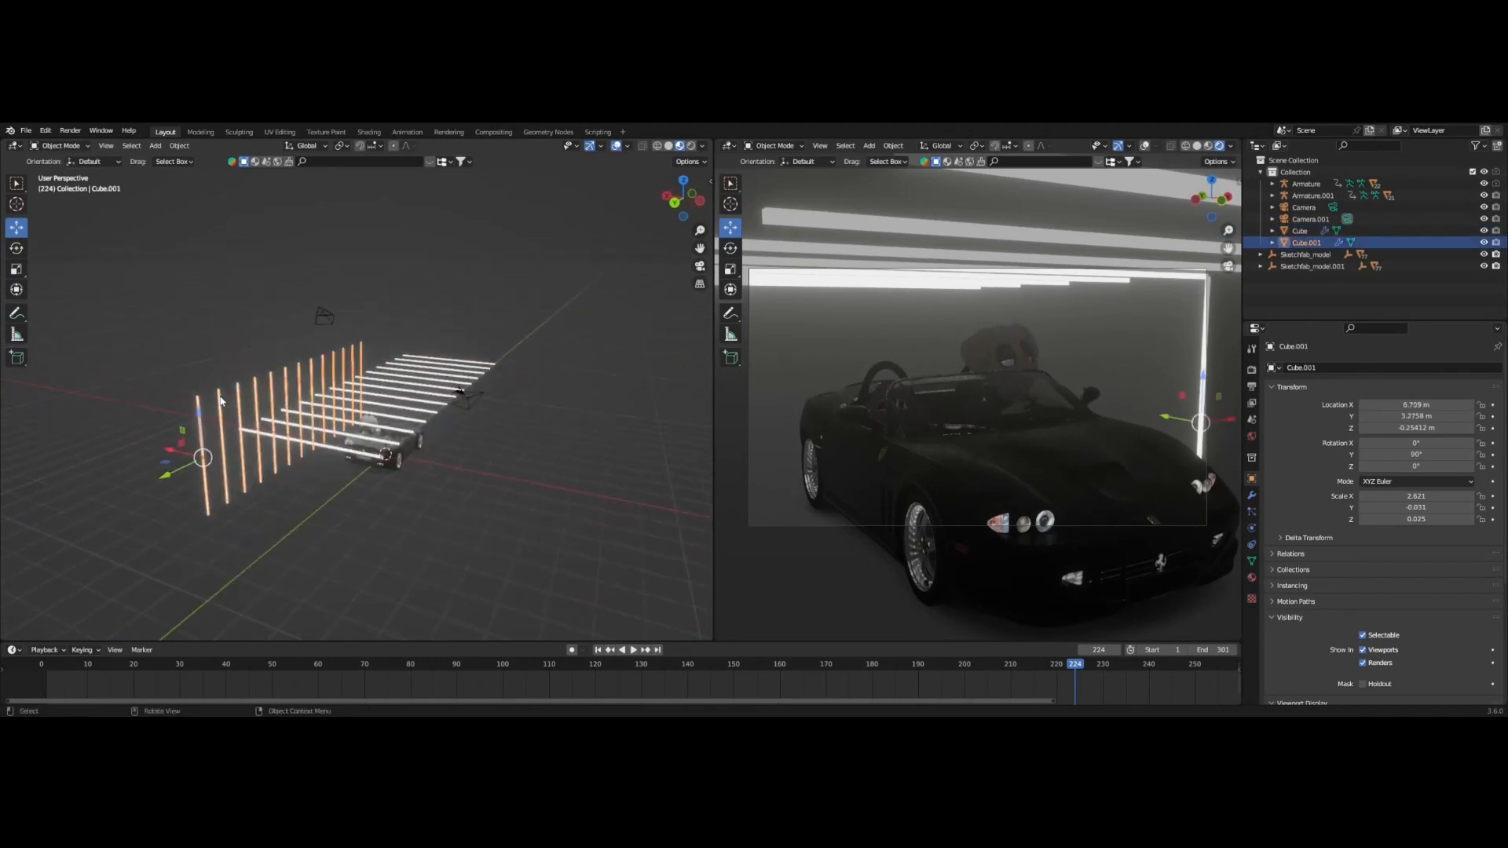
pyautogui.rightClick(225, 406)
pyautogui.click(228, 402)
# Scale the overhead light array down along Y to make its strips much thinner.
pyautogui.moveTo(579, 409); pyautogui.dragTo(469, 424, button='middle')
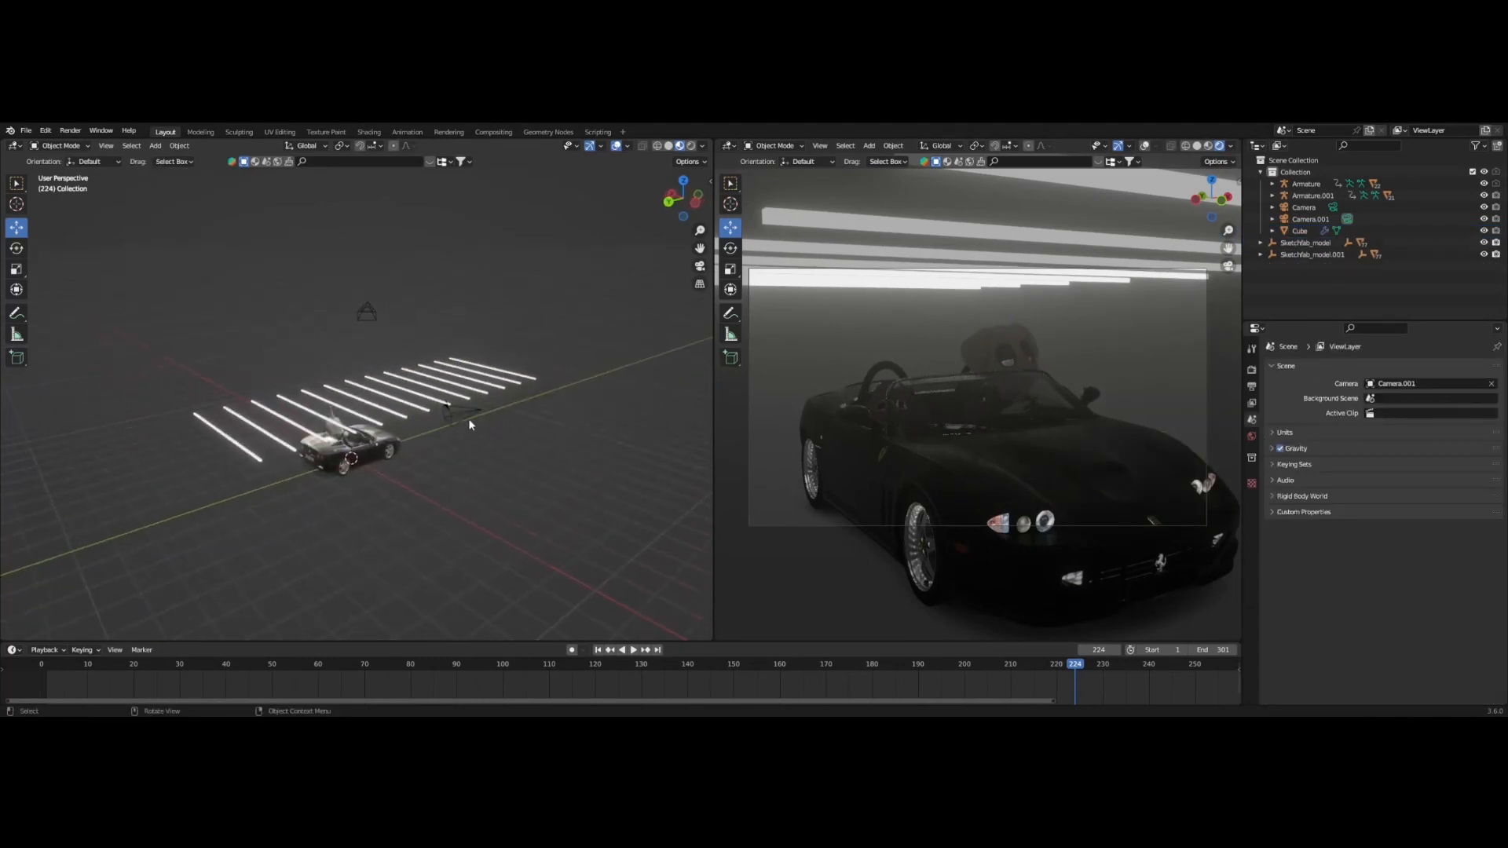
pyautogui.click(374, 397)
pyautogui.scroll(3, 216, 428)
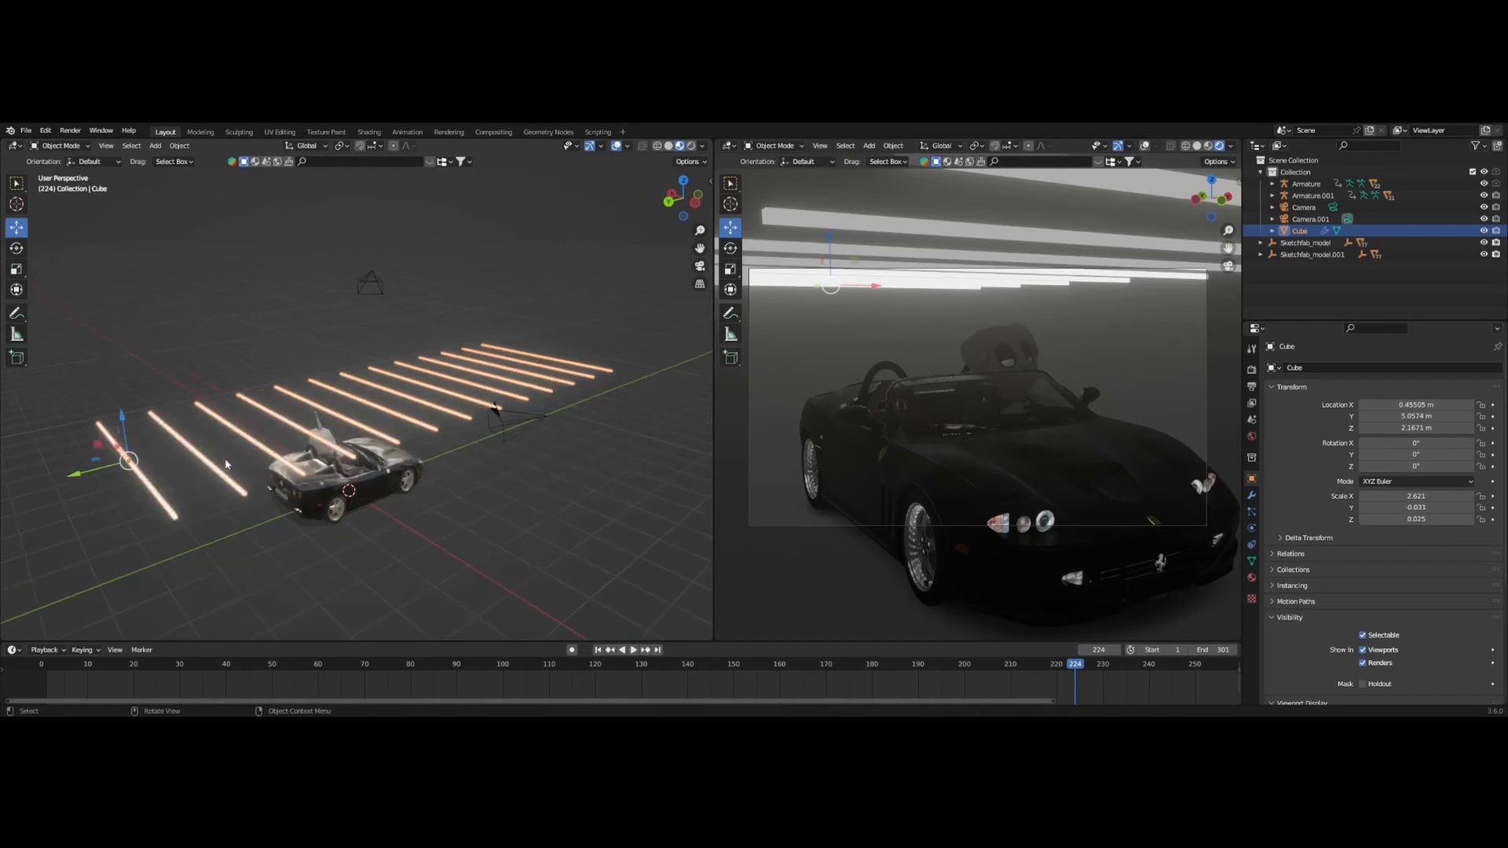
pyautogui.keyDown('shift'); pyautogui.moveTo(224, 461); pyautogui.dragTo(339, 405, button='middle'); pyautogui.keyUp('shift')
pyautogui.scroll(4, 329, 415)
pyautogui.click(17, 269)
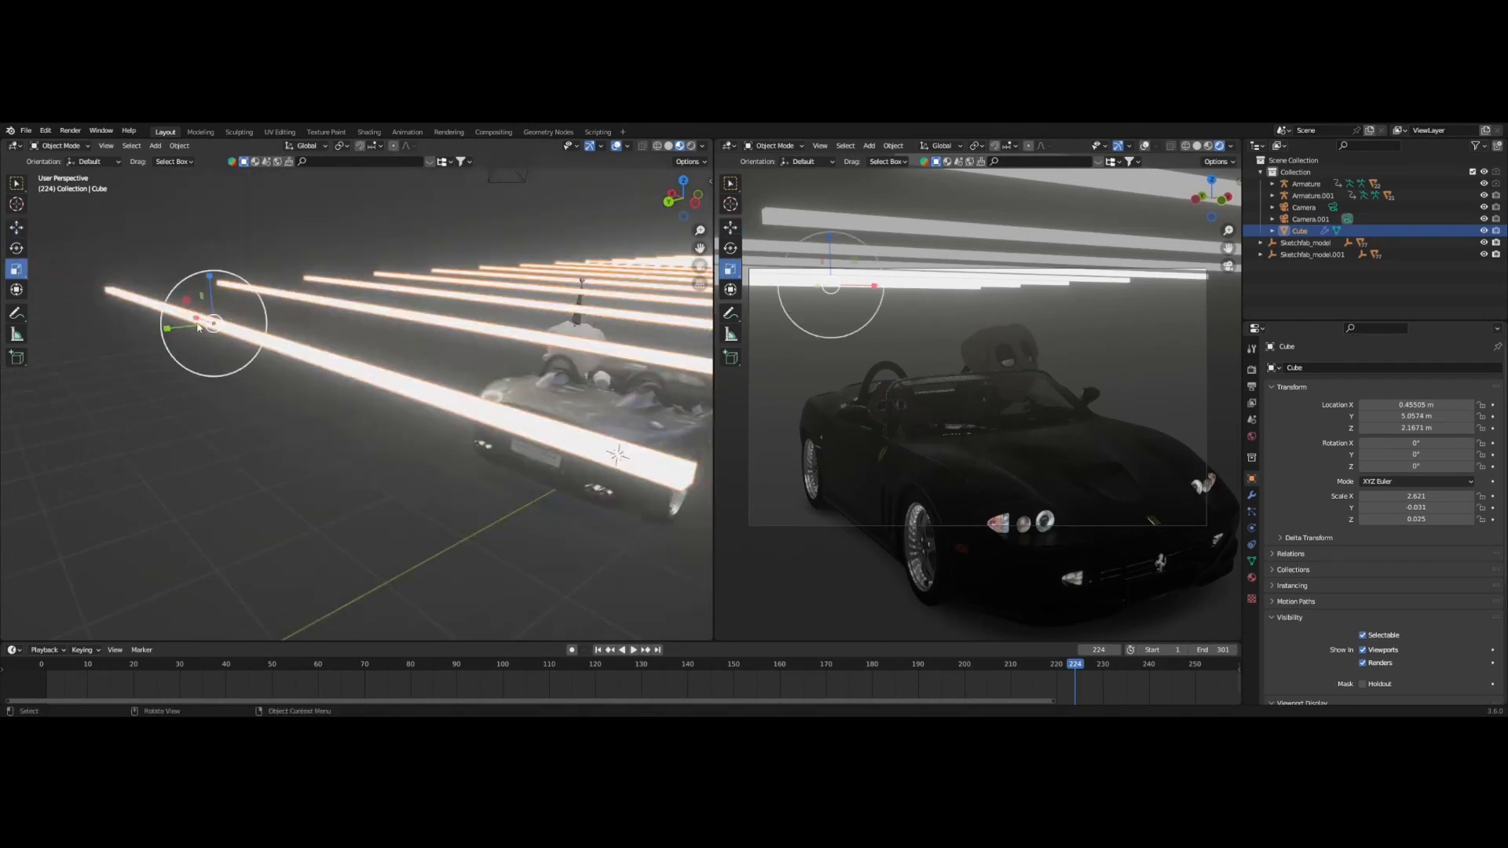
pyautogui.moveTo(169, 329); pyautogui.dragTo(216, 312)
# Widen the spacing of the thin strips by setting the array's relative Y offset to 73.4.
pyautogui.click(1251, 497)
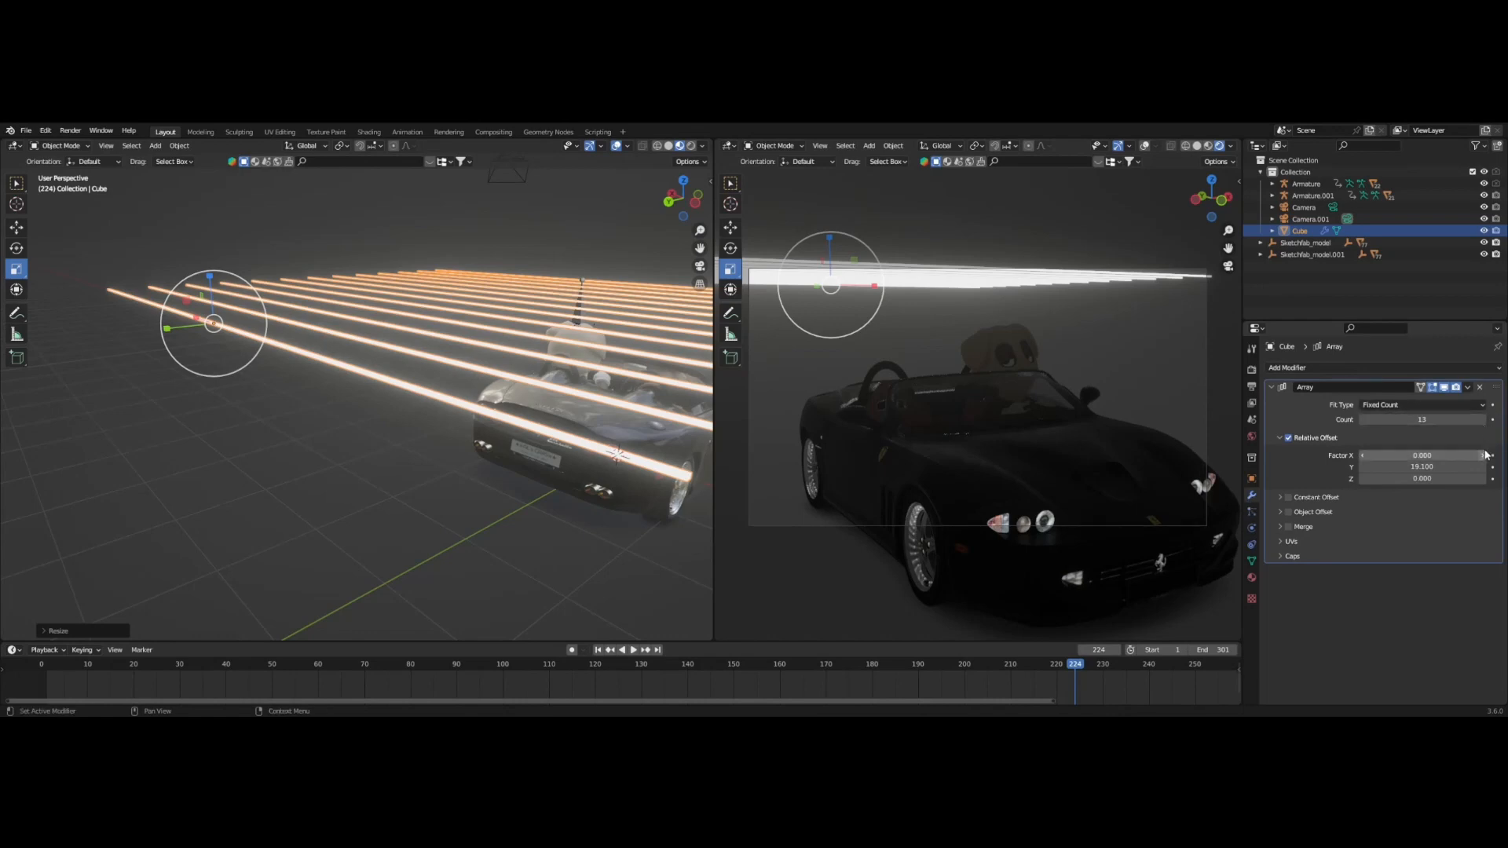
pyautogui.moveTo(1421, 466); pyautogui.dragTo(1476, 467)
pyautogui.click(434, 470)
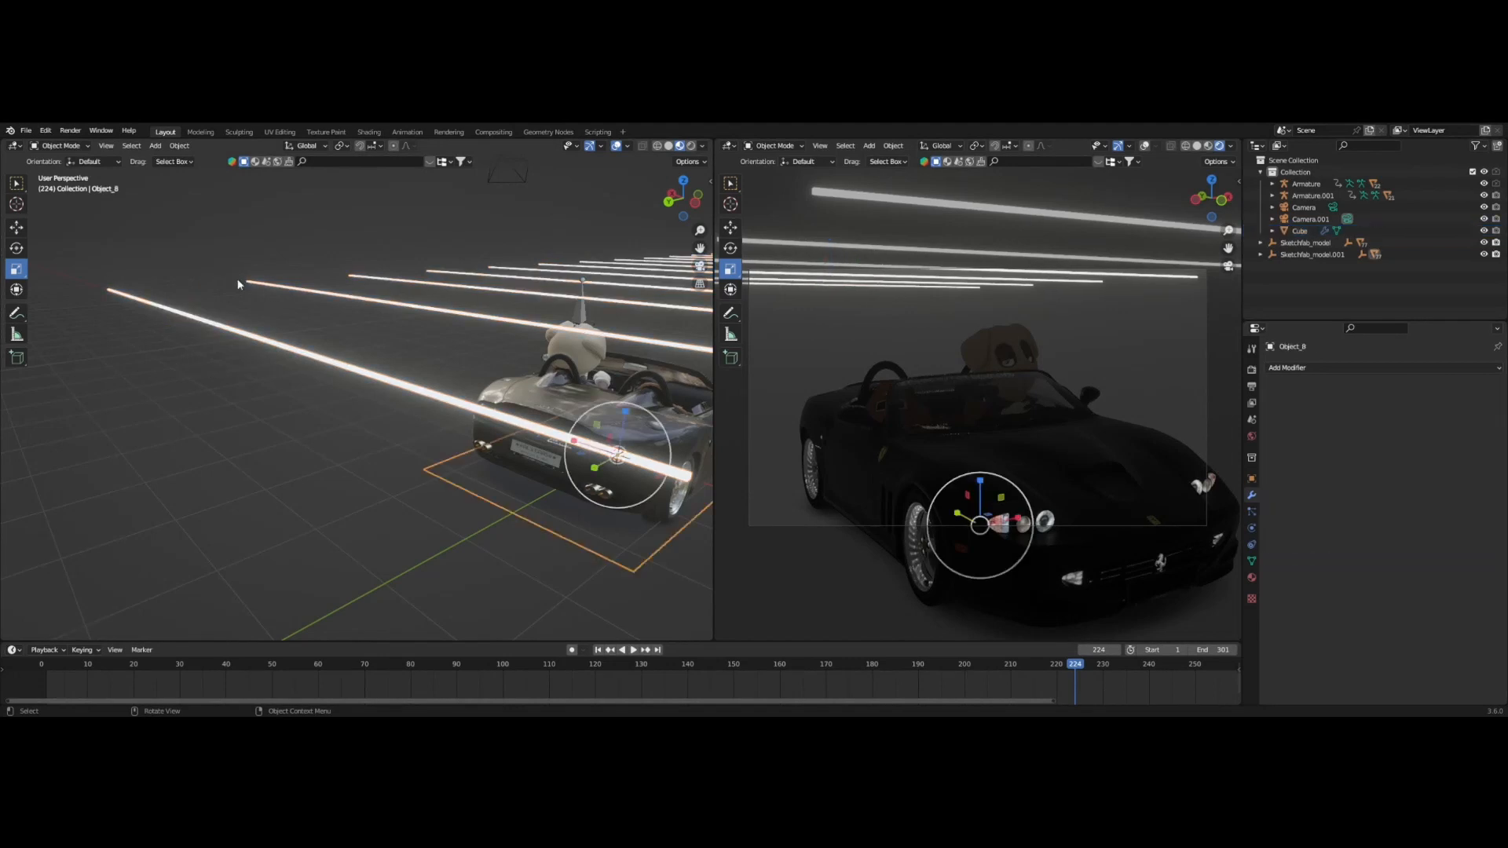
# Move the overhead light array slightly down along the Z axis.
pyautogui.click(16, 227)
pyautogui.click(286, 346)
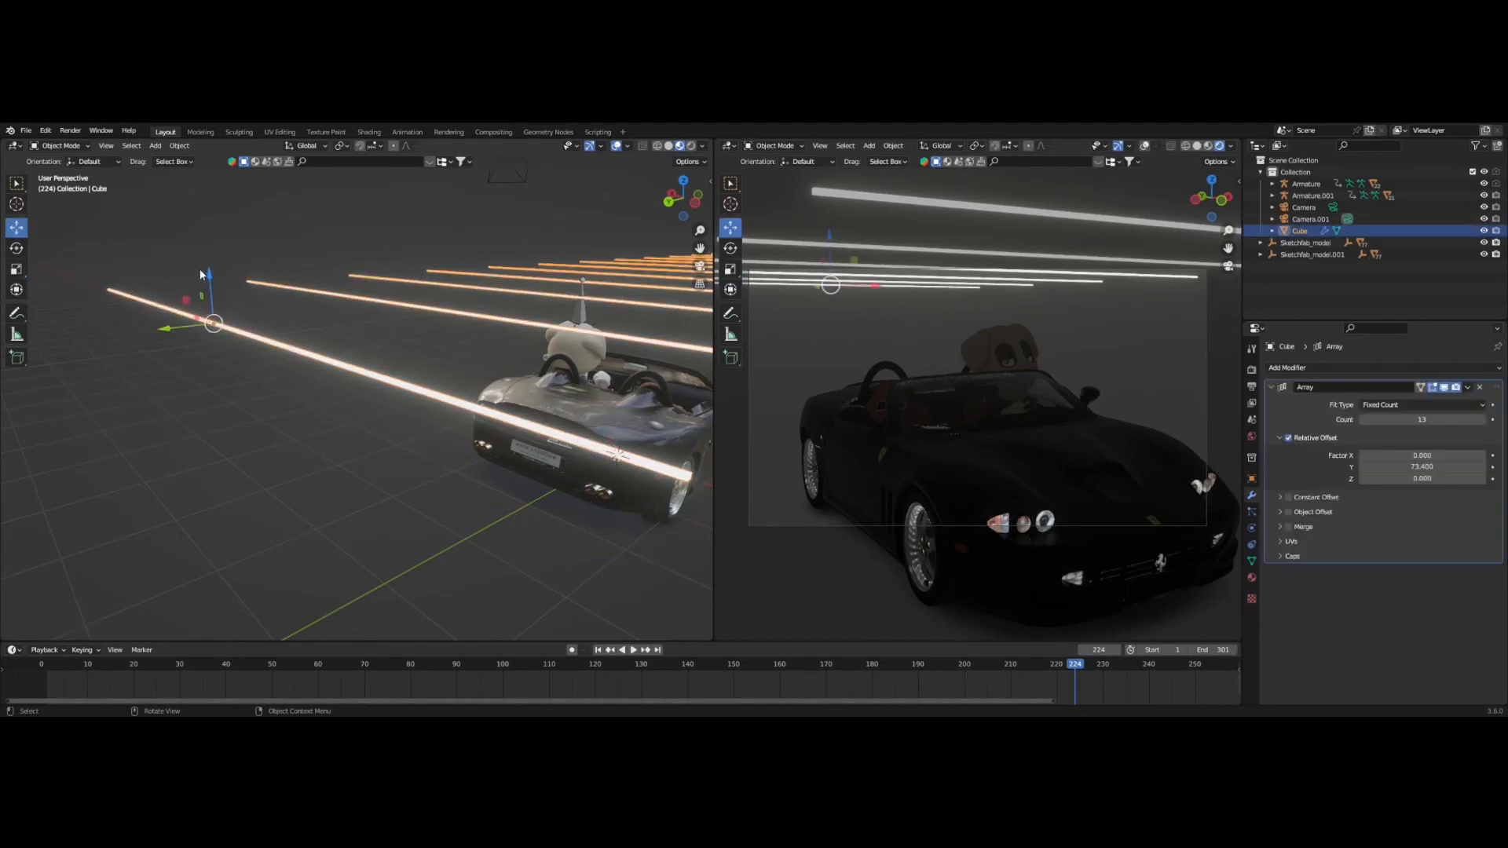
pyautogui.moveTo(205, 270); pyautogui.dragTo(218, 284)
pyautogui.click(217, 325)
# Slide the light array forward along Y so its first strip sits directly above the car.
pyautogui.scroll(-5, 542, 280)
pyautogui.moveTo(636, 372); pyautogui.dragTo(568, 380, button='middle')
pyautogui.scroll(-4, 566, 380)
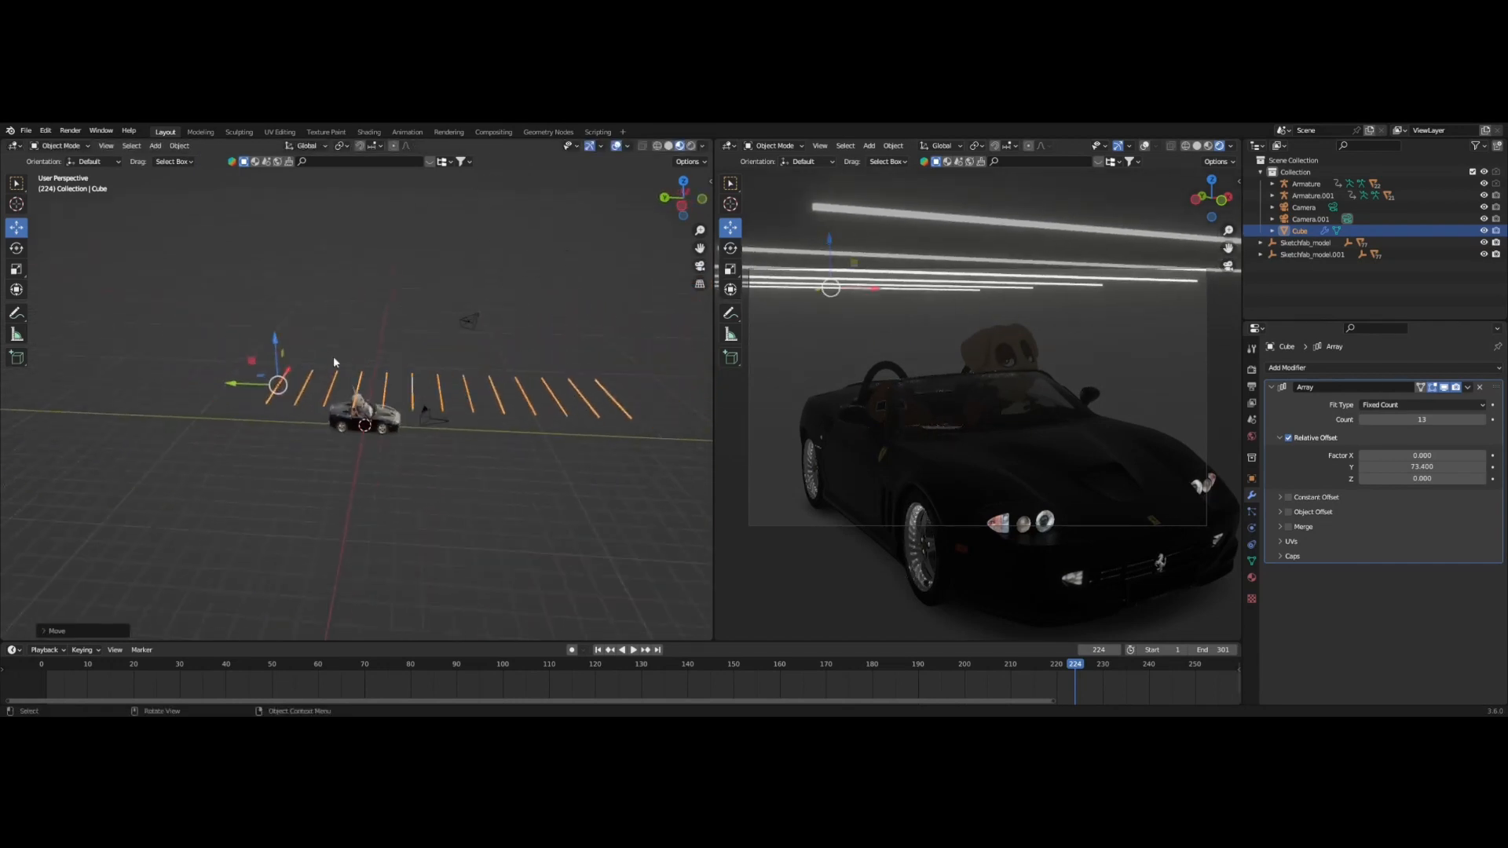
pyautogui.moveTo(233, 387); pyautogui.dragTo(316, 390)
# Return the timeline to its beginning, play the animation briefly and stop at frame 0.
pyautogui.moveTo(114, 668); pyautogui.dragTo(57, 670)
pyautogui.press('space')
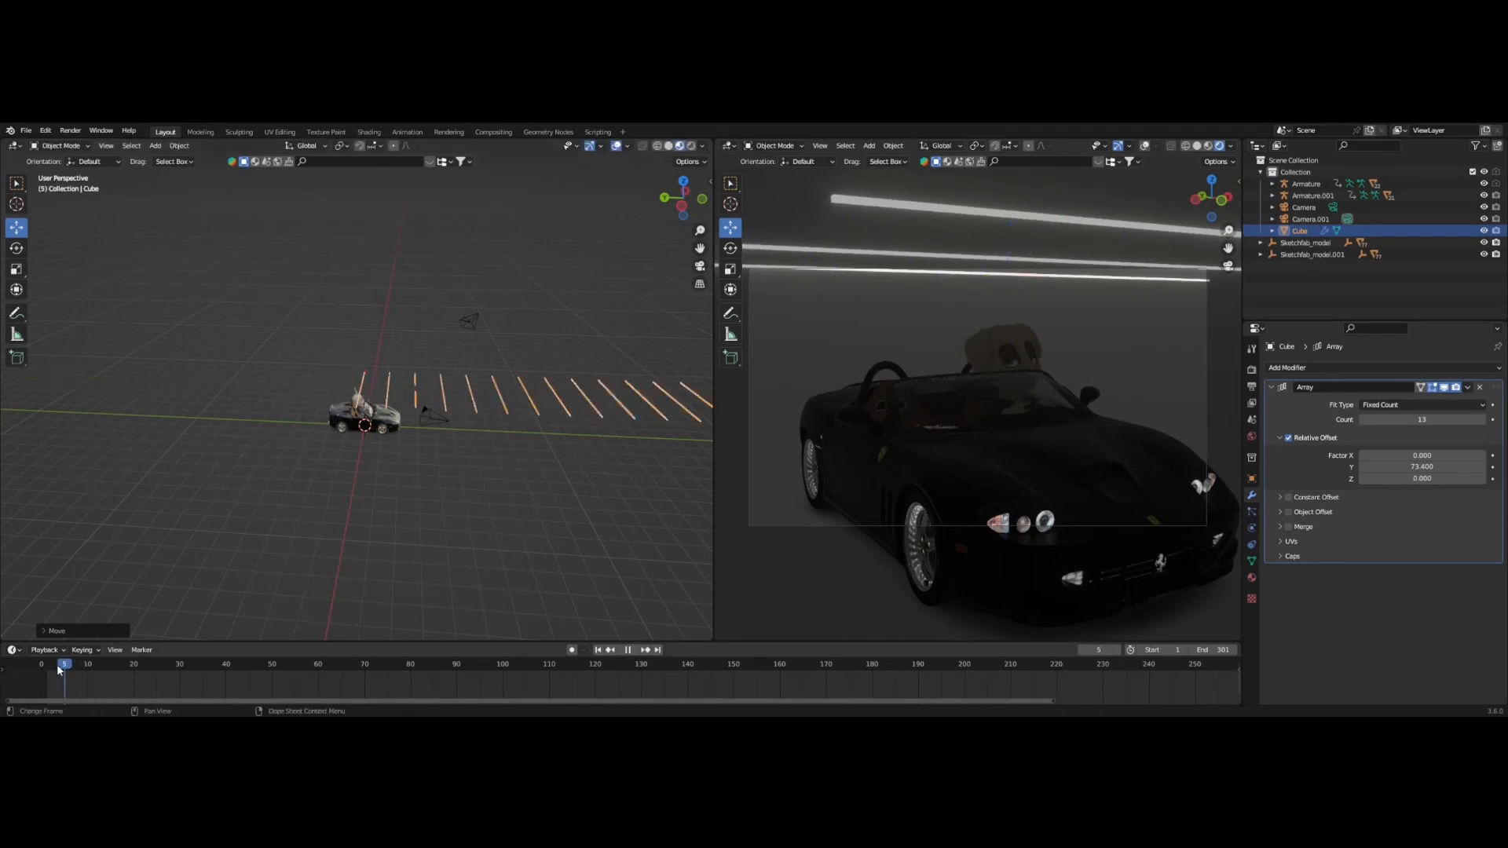
pyautogui.press('space')
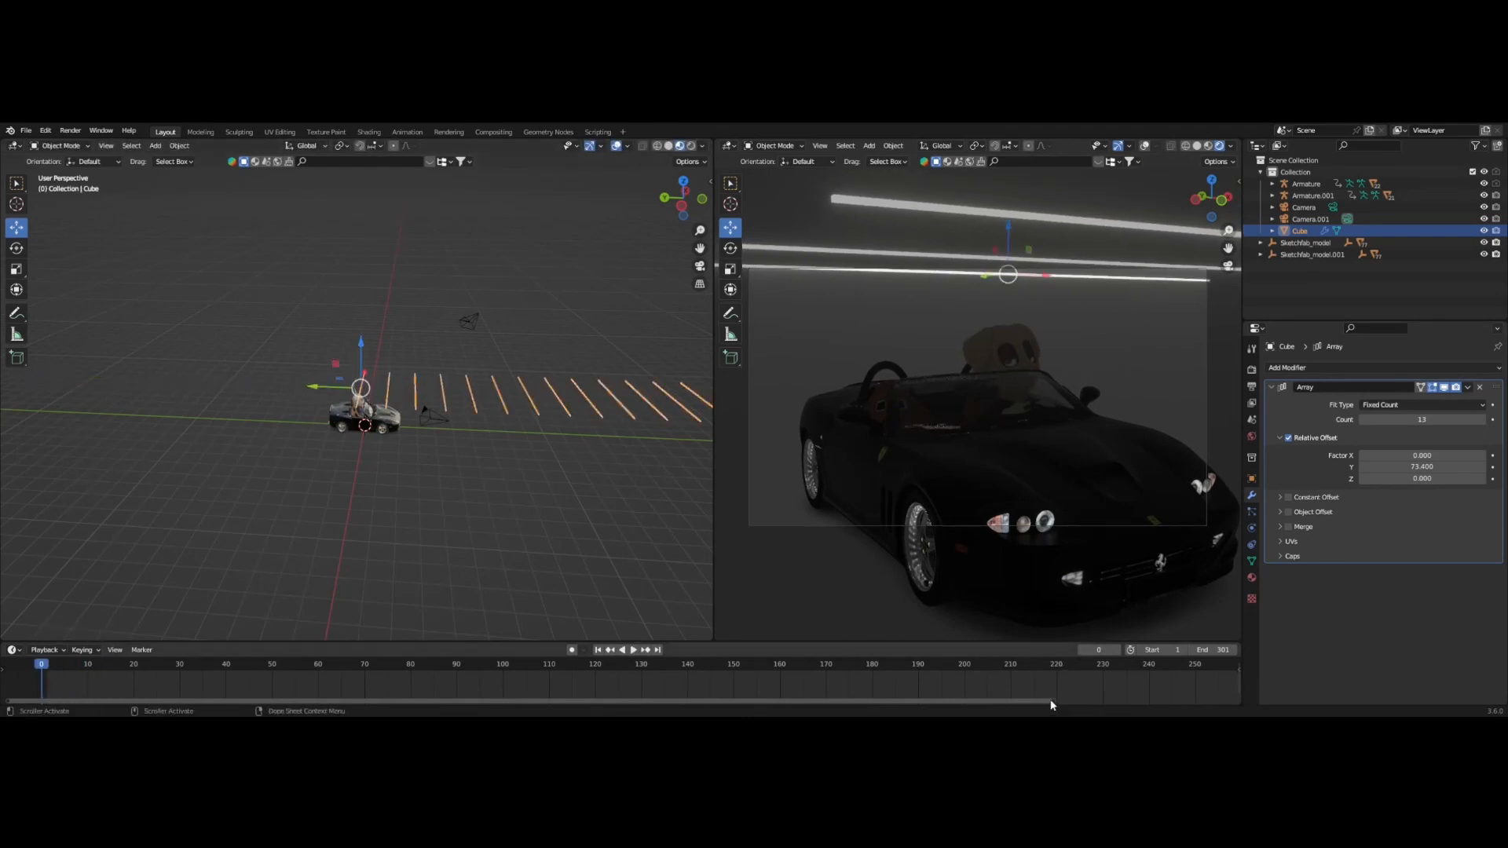
# Slide the light array back along Y so it starts behind the car, and insert a Location keyframe at frame 0.
pyautogui.moveTo(1115, 701); pyautogui.dragTo(1265, 705)
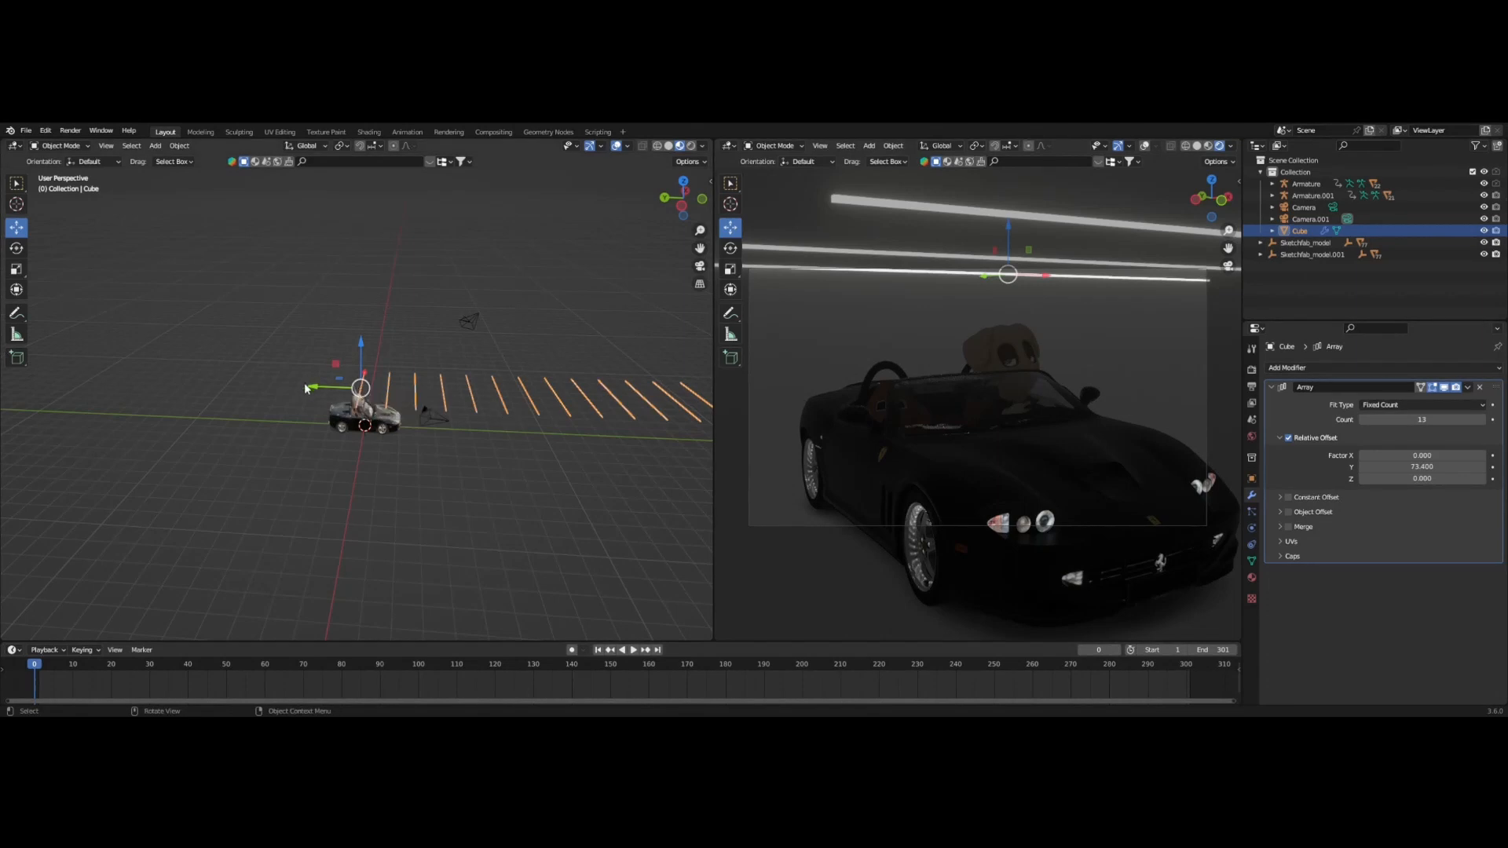
pyautogui.moveTo(315, 391); pyautogui.dragTo(272, 388)
pyautogui.scroll(8, 205, 389)
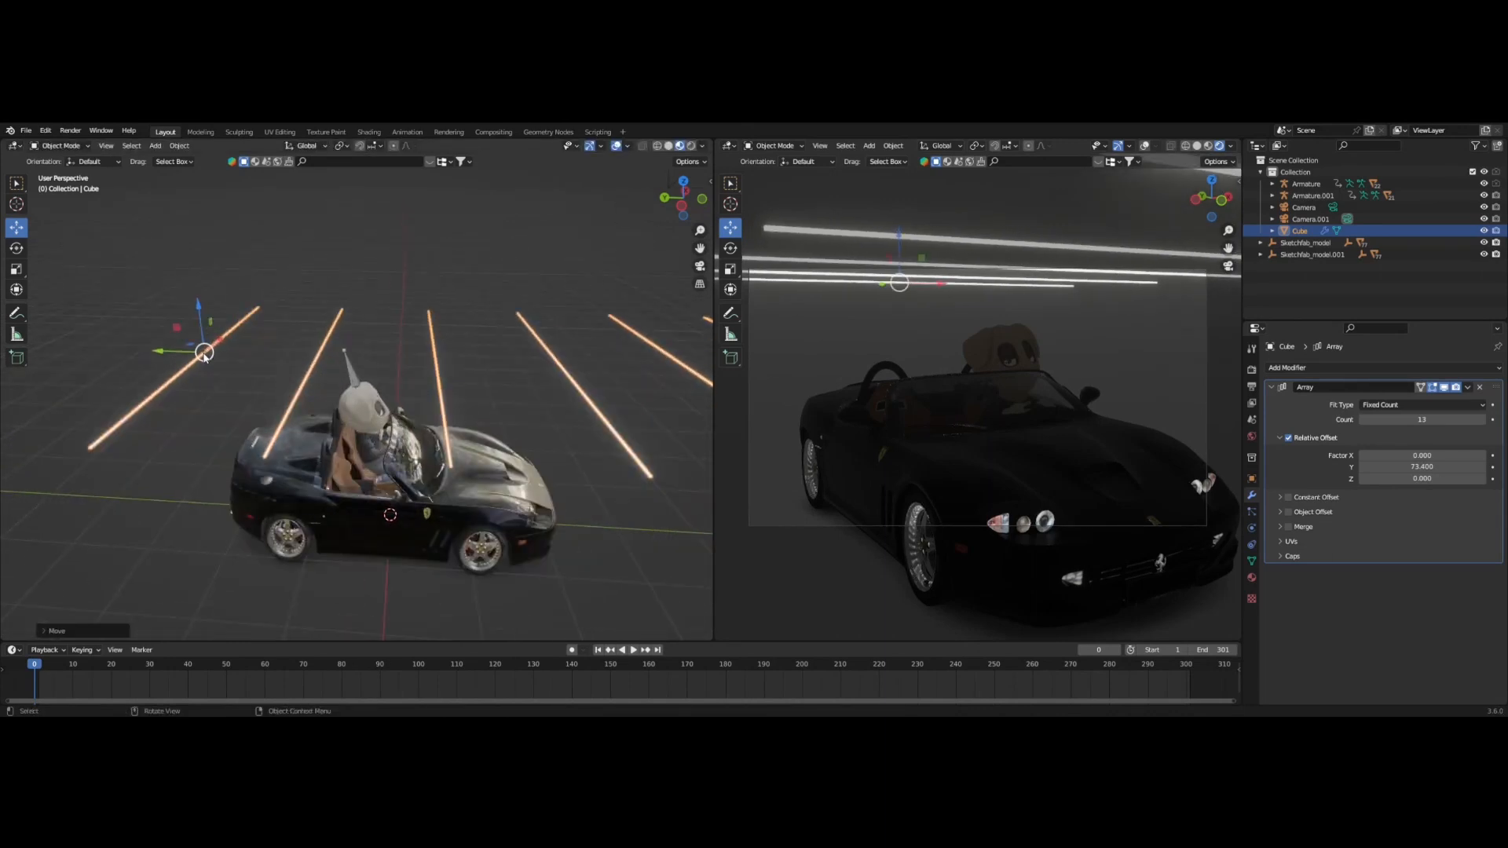
pyautogui.rightClick(204, 356)
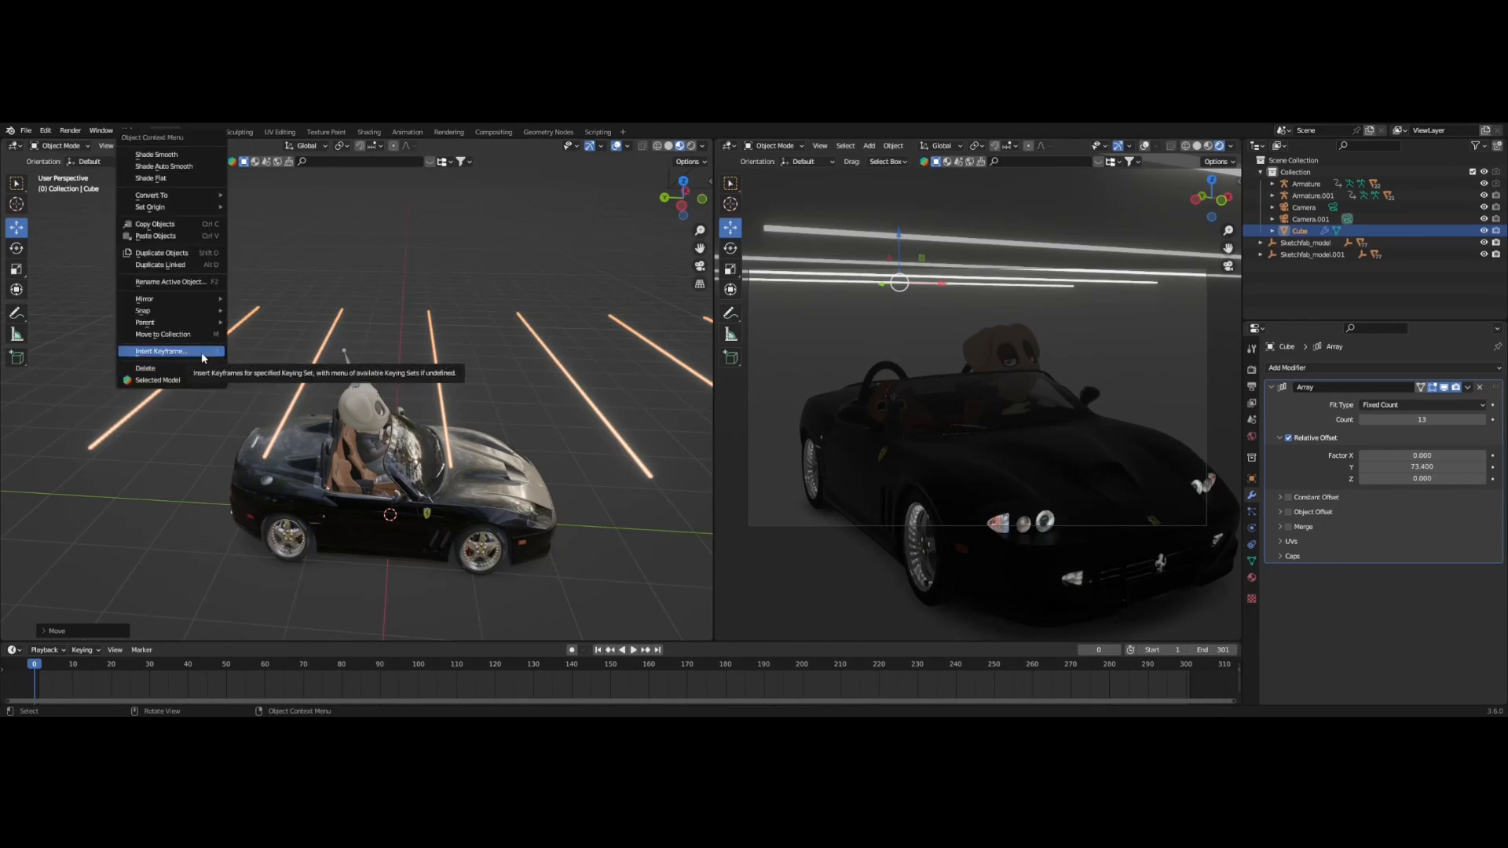
pyautogui.click(203, 357)
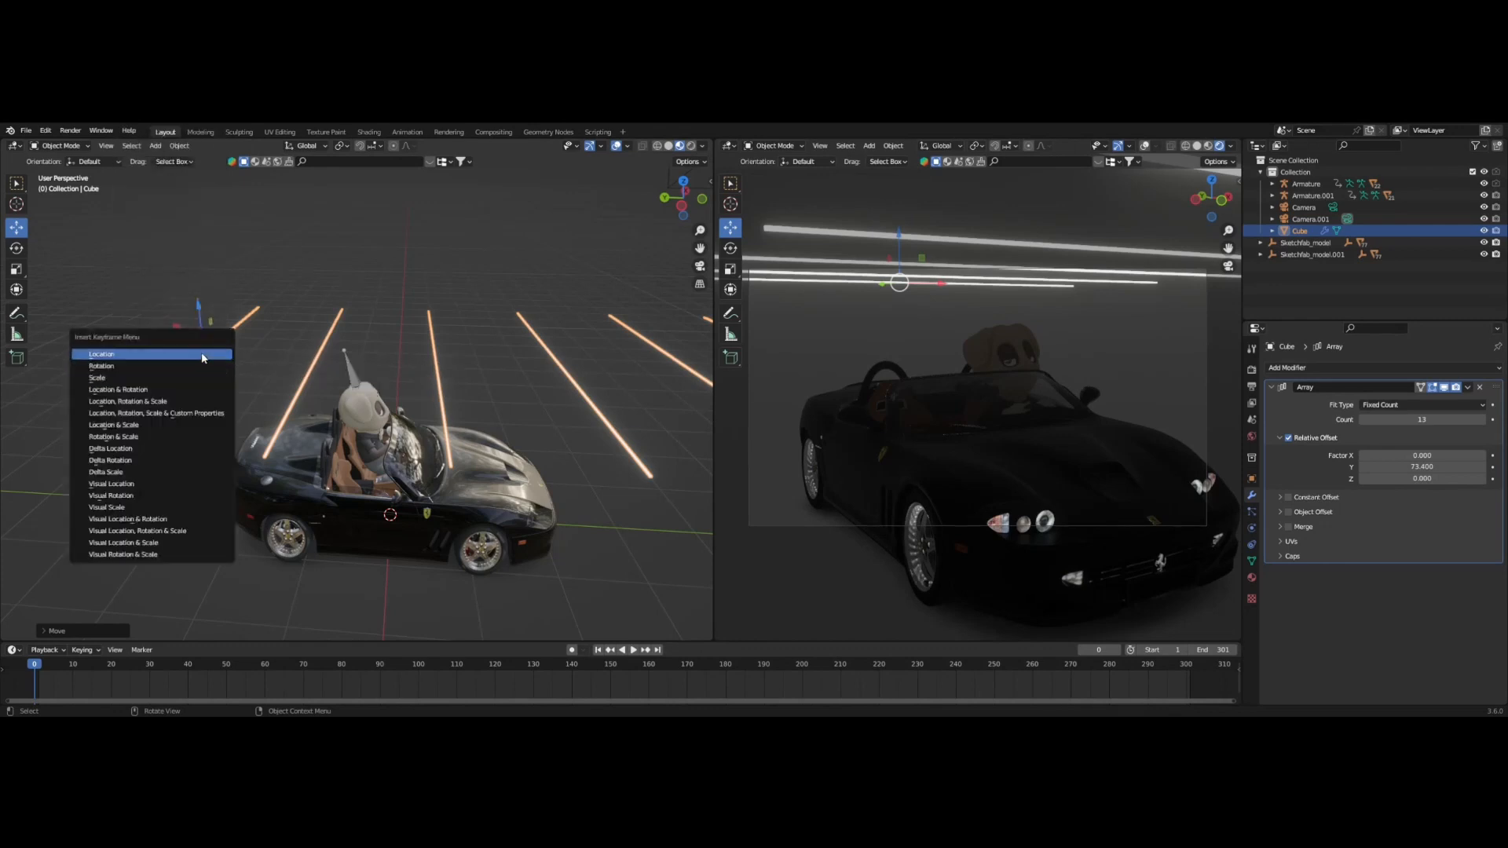
pyautogui.click(147, 355)
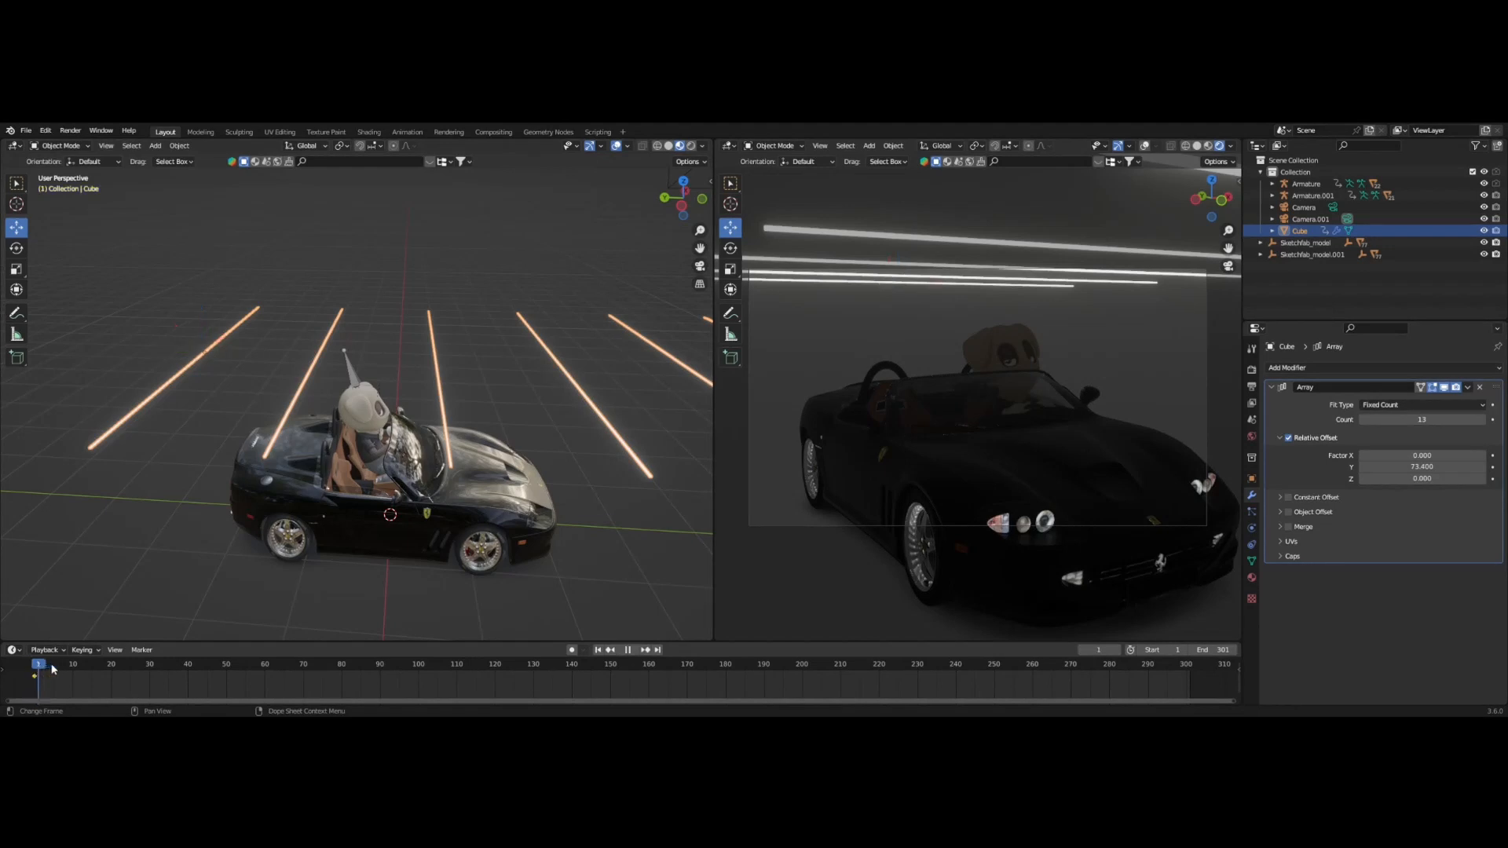
# At frame 301, slide the light array along Y until its last strip reaches the car's front, and insert a Location keyframe.
pyautogui.moveTo(92, 668); pyautogui.dragTo(425, 674)
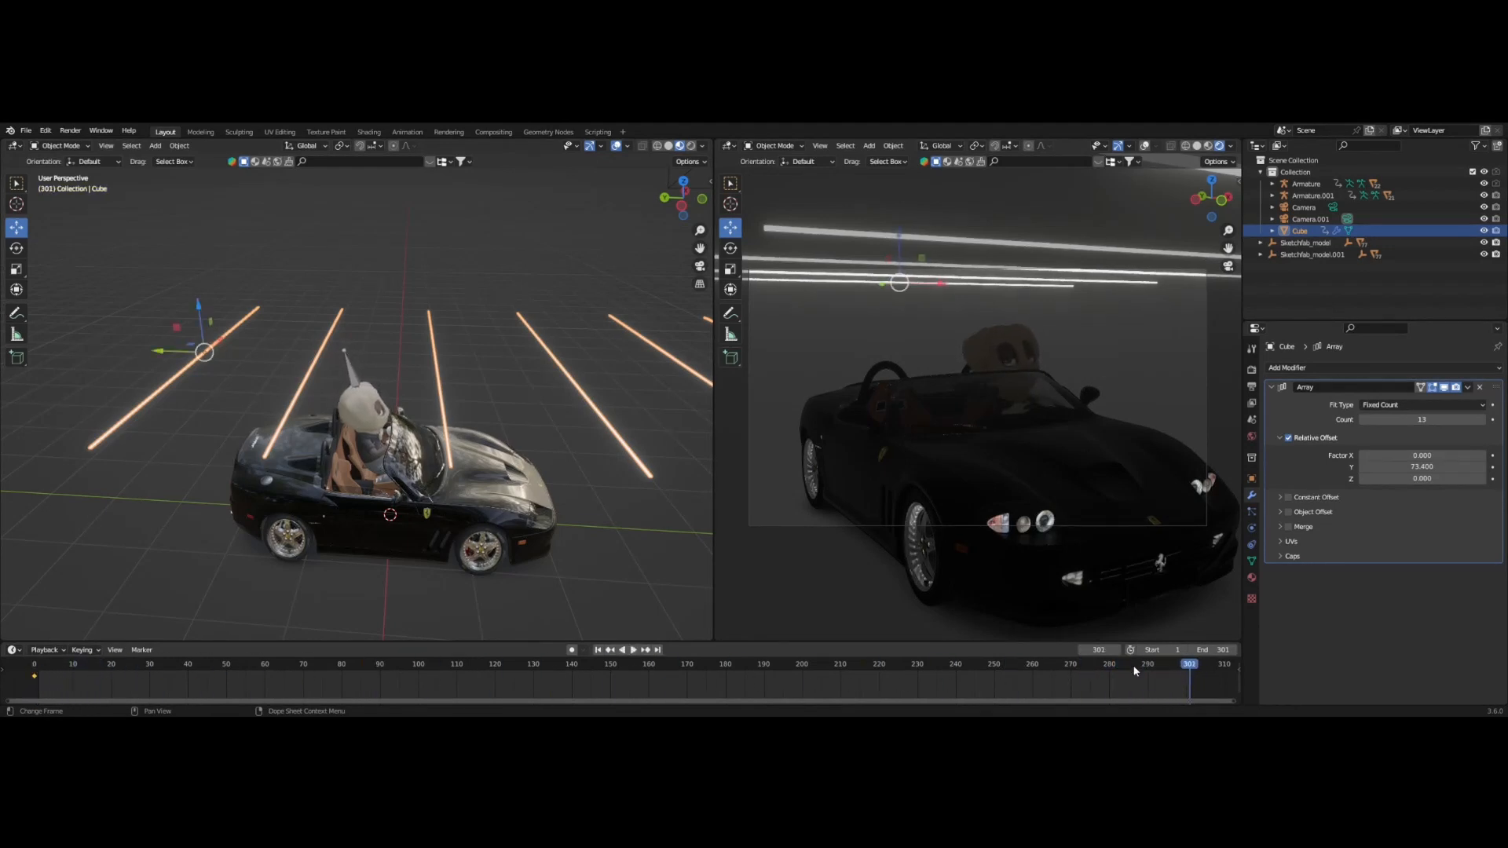
pyautogui.scroll(-5, 278, 396)
pyautogui.moveTo(261, 385); pyautogui.dragTo(616, 373)
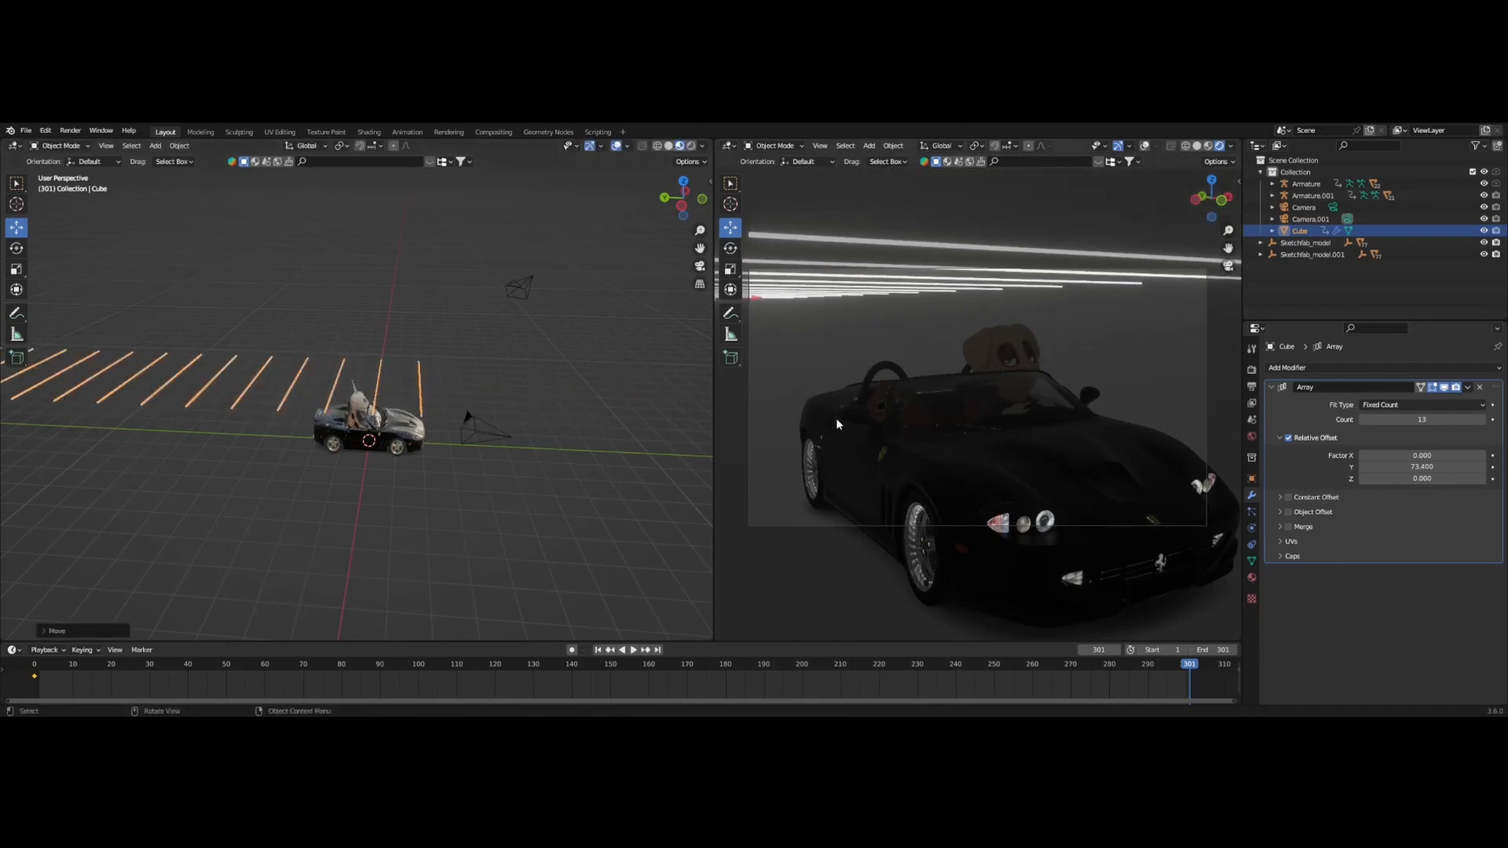
pyautogui.rightClick(244, 398)
pyautogui.click(243, 395)
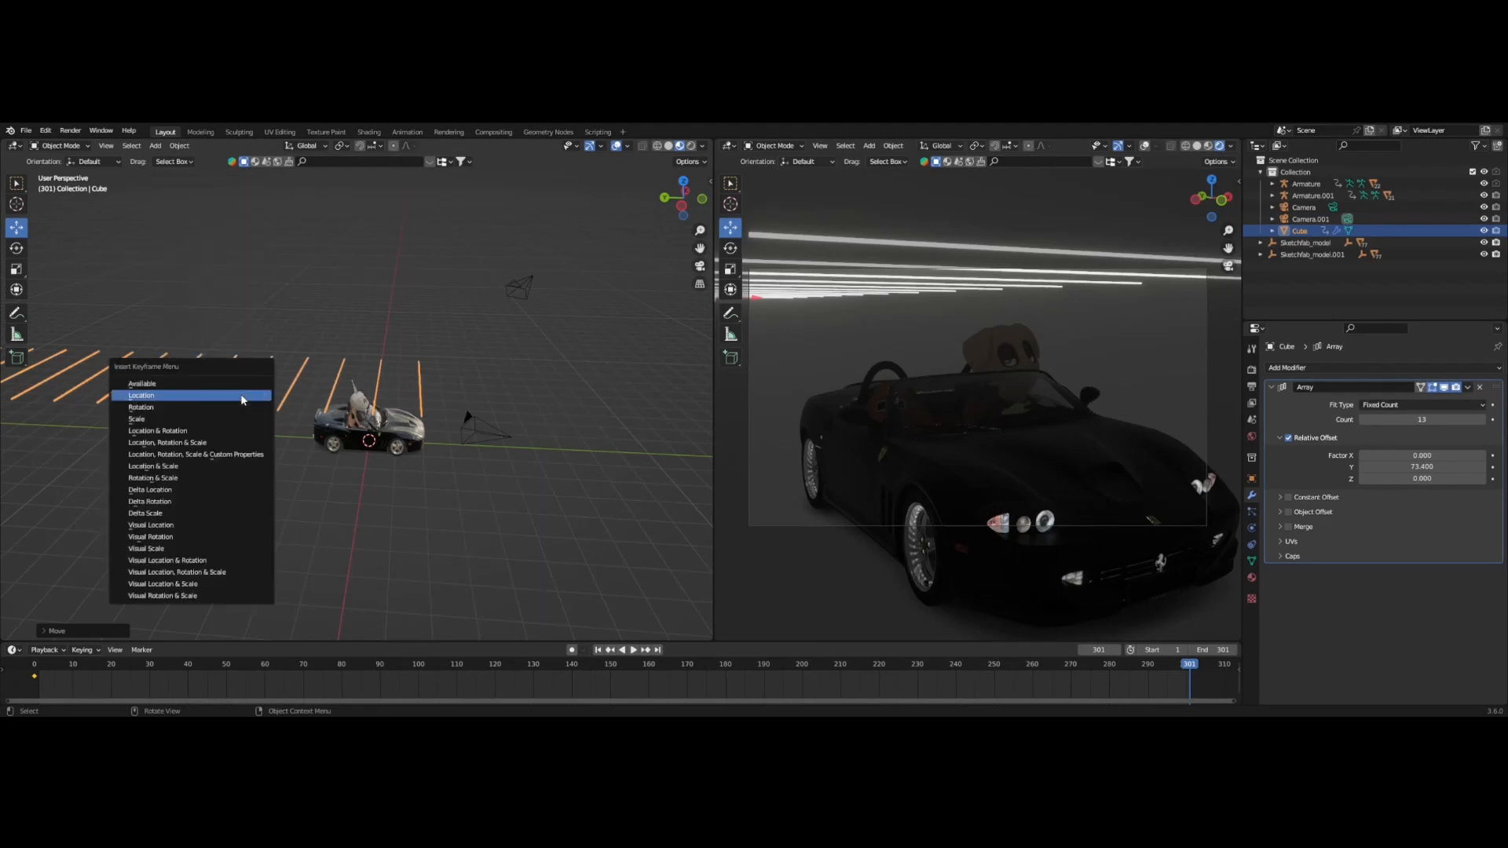
pyautogui.click(243, 398)
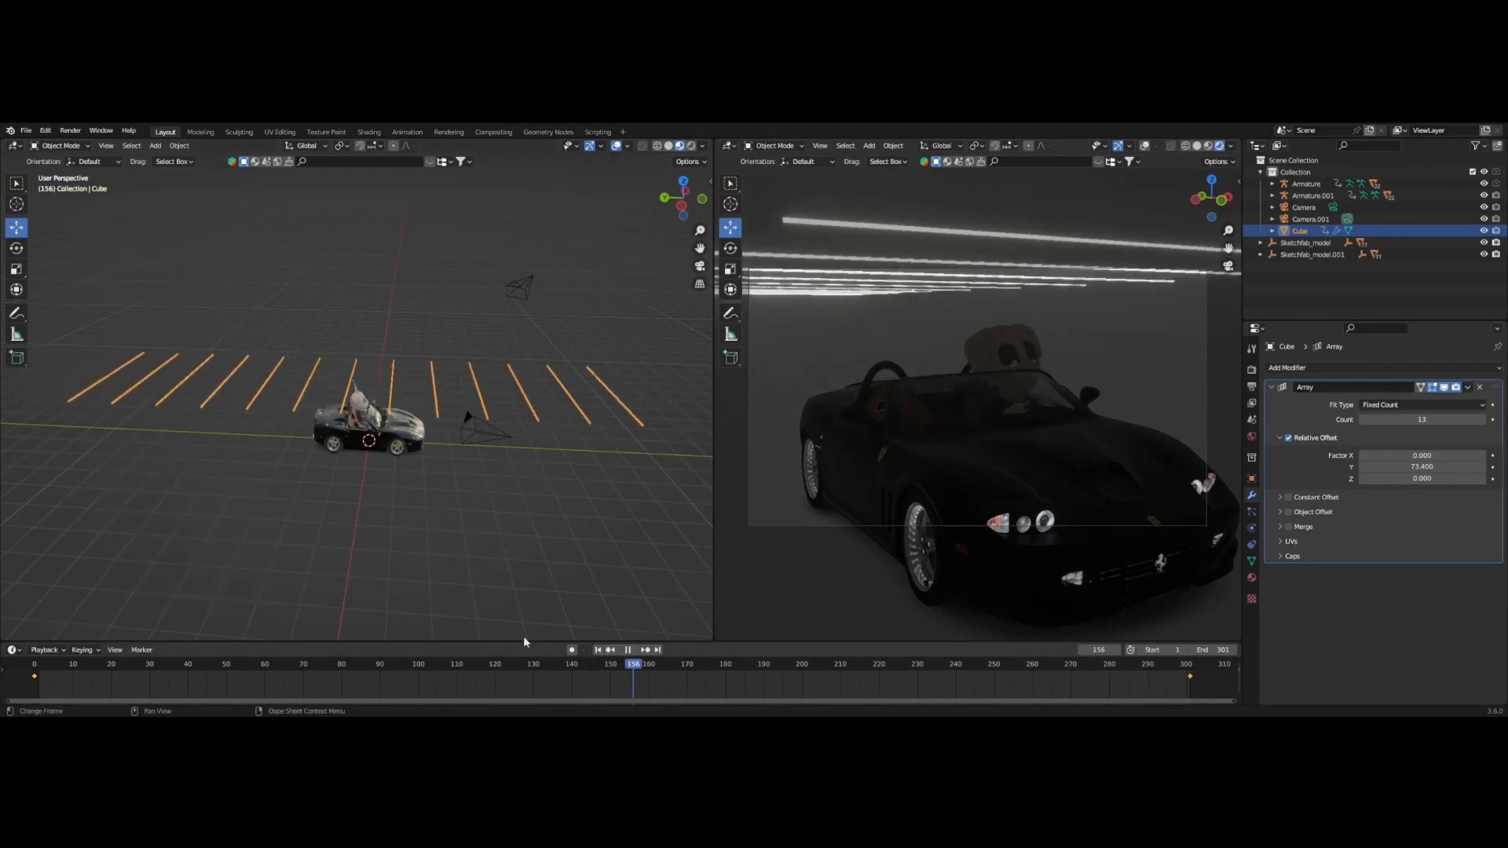
# Widen the camera viewport, play the moving lights twice to preview them, and return to frame 0.
pyautogui.press('Escape')
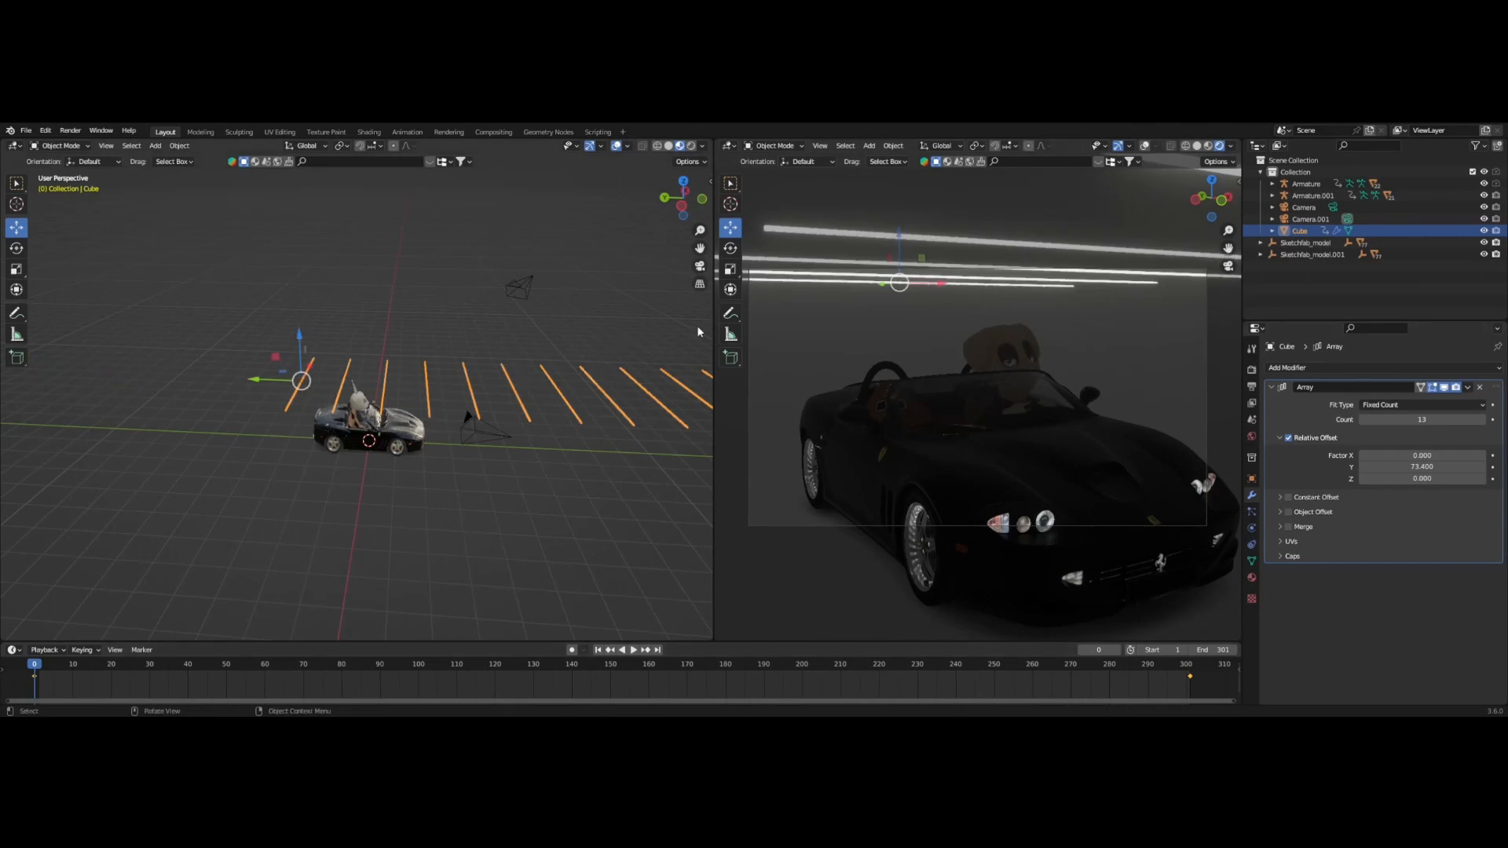
pyautogui.moveTo(713, 347); pyautogui.dragTo(378, 347)
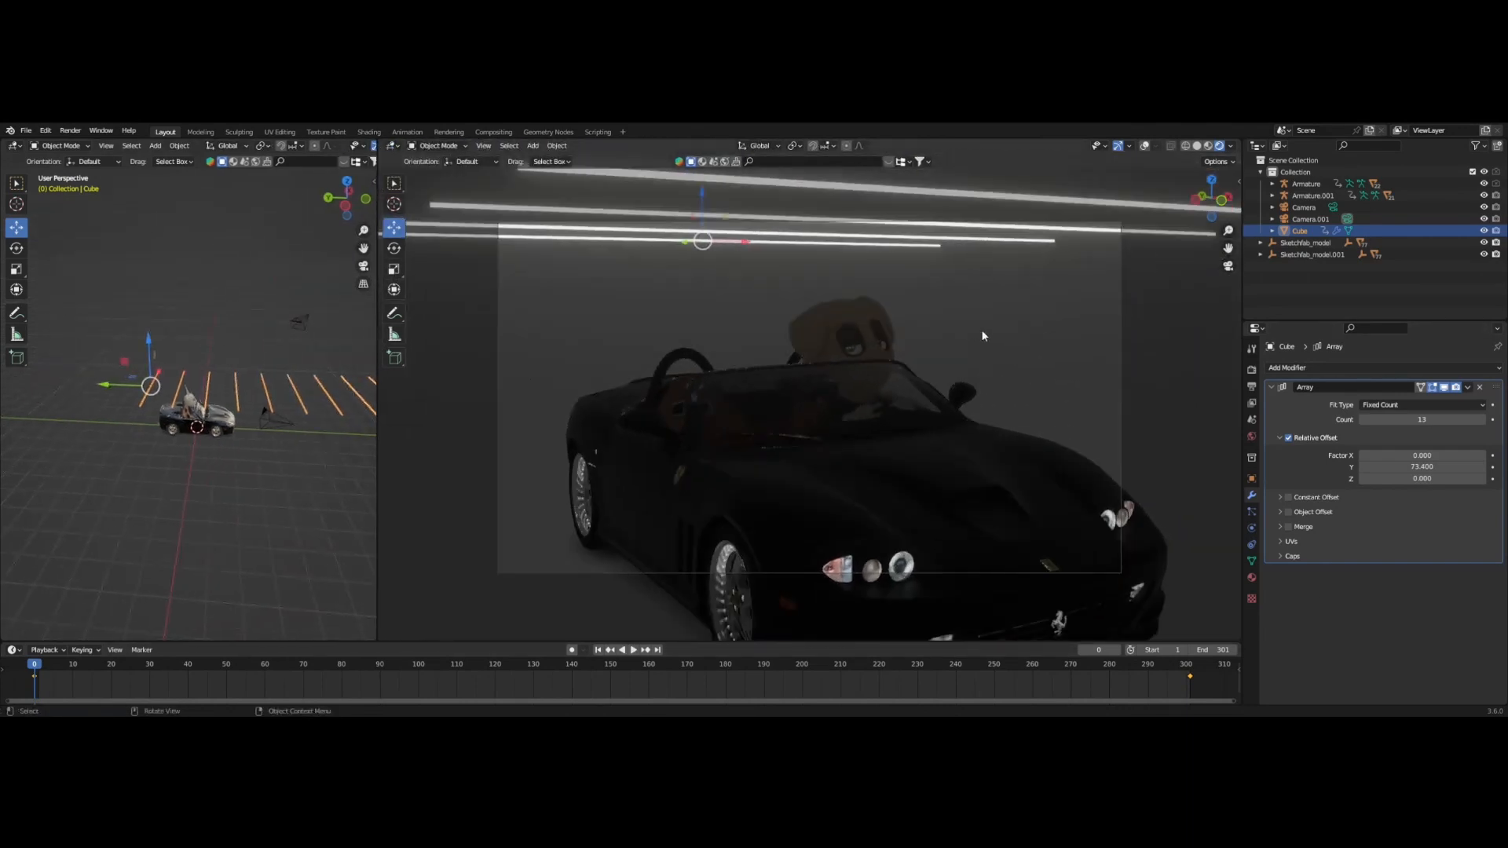
pyautogui.press('space')
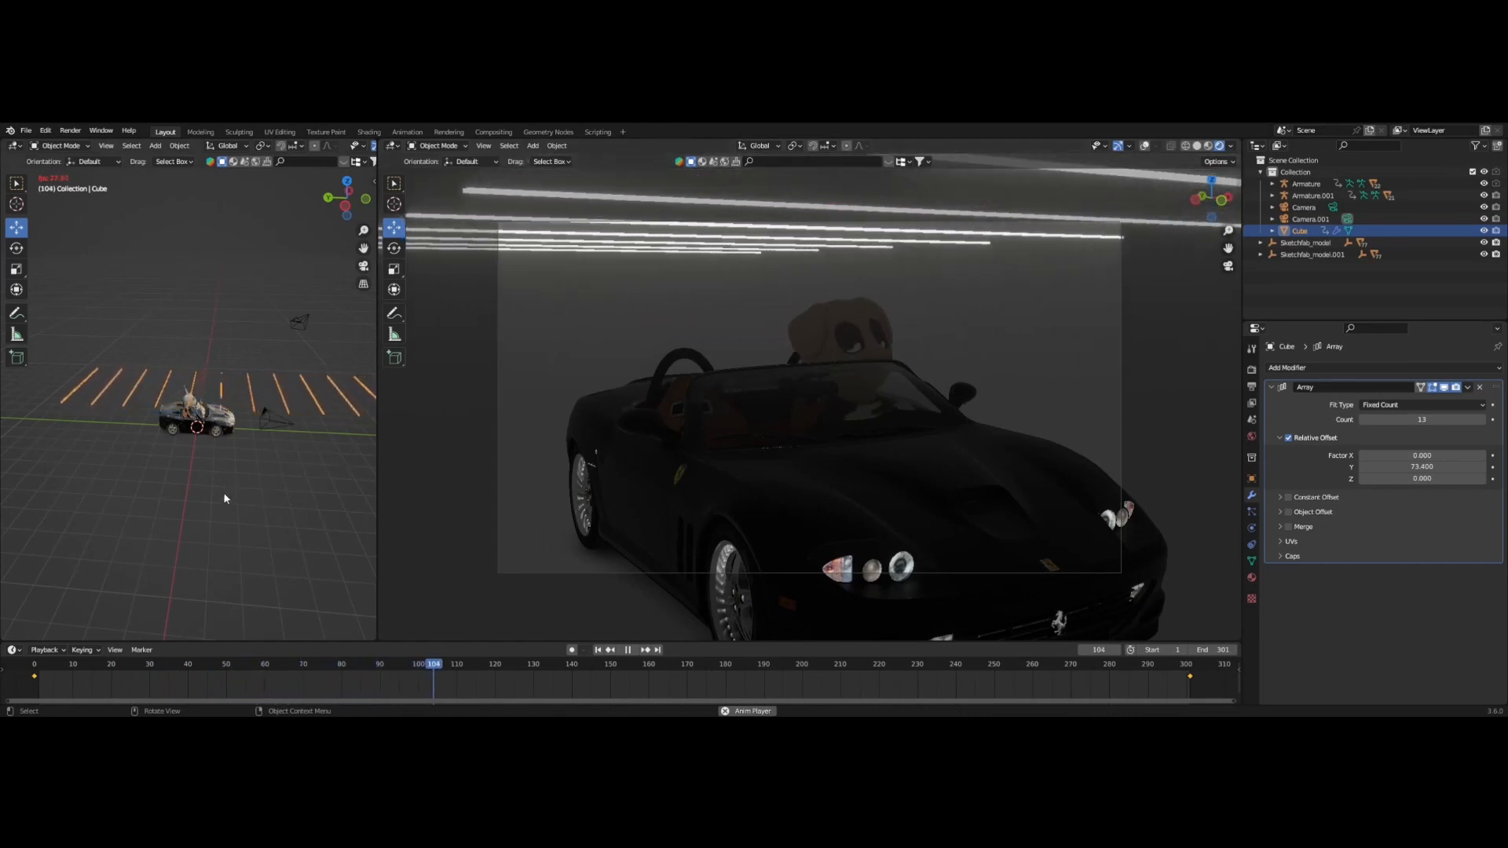
pyautogui.press('space')
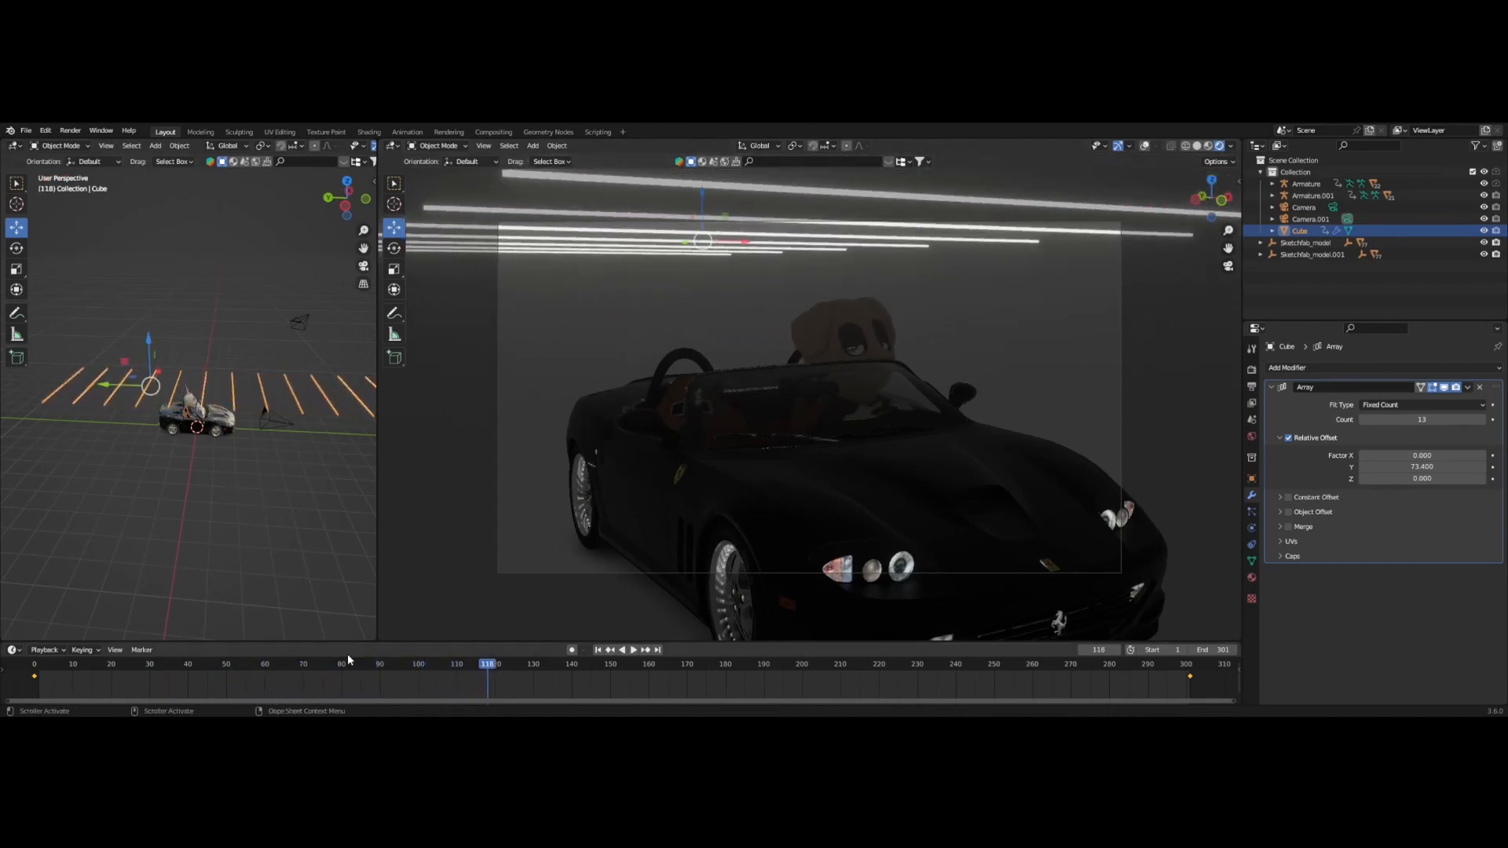
pyautogui.click(24, 672)
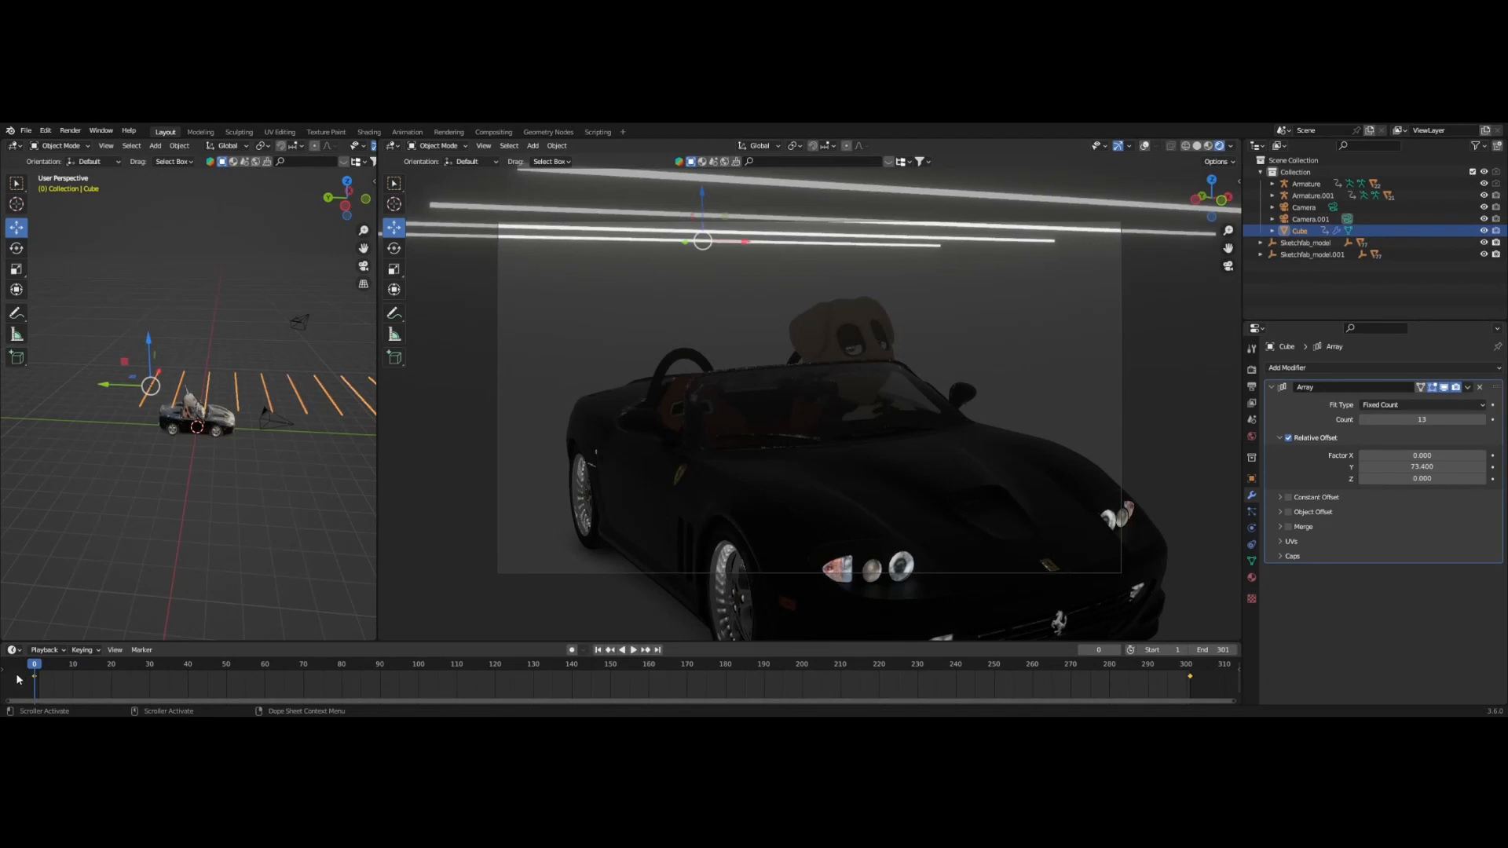
pyautogui.moveTo(17, 675); pyautogui.dragTo(1199, 695)
pyautogui.press('space')
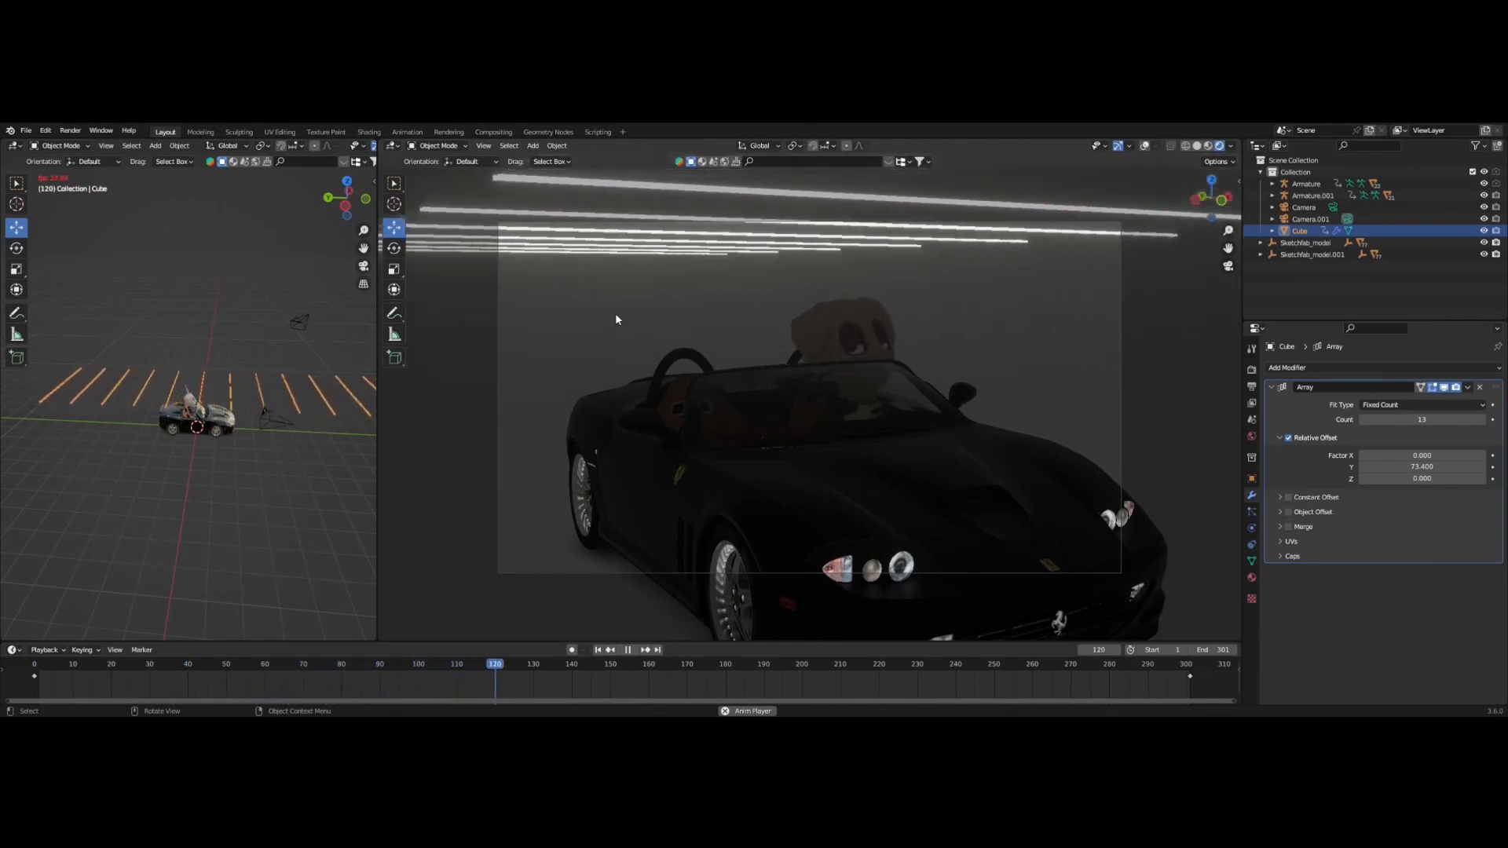
pyautogui.press('space')
pyautogui.moveTo(76, 669); pyautogui.dragTo(2, 704)
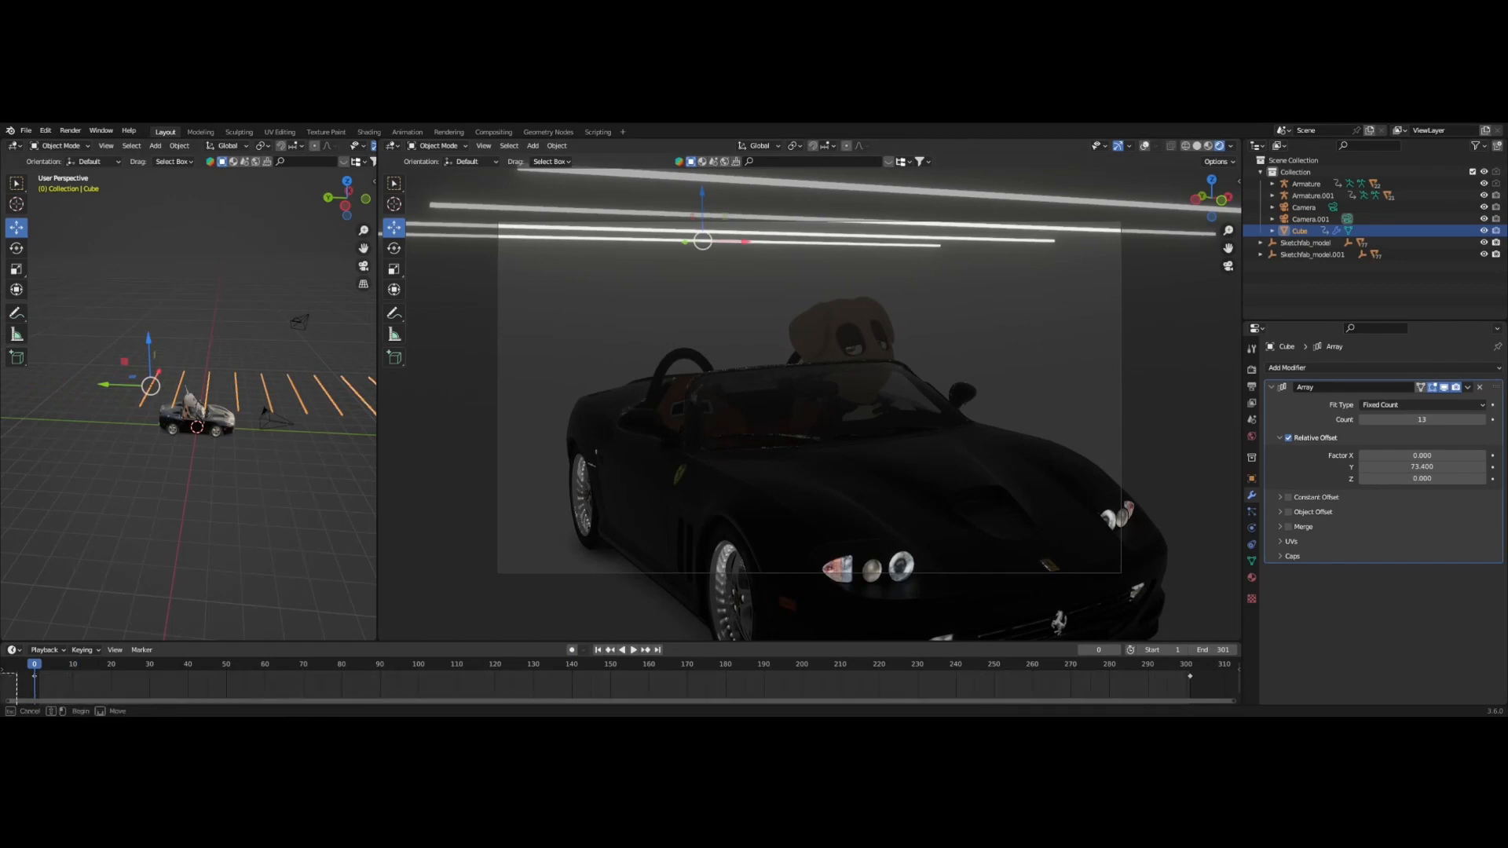
# Enlarge the timeline, try to set the light keyframes' interpolation to Linear, and play the animation briefly.
pyautogui.moveTo(118, 642); pyautogui.dragTo(110, 552)
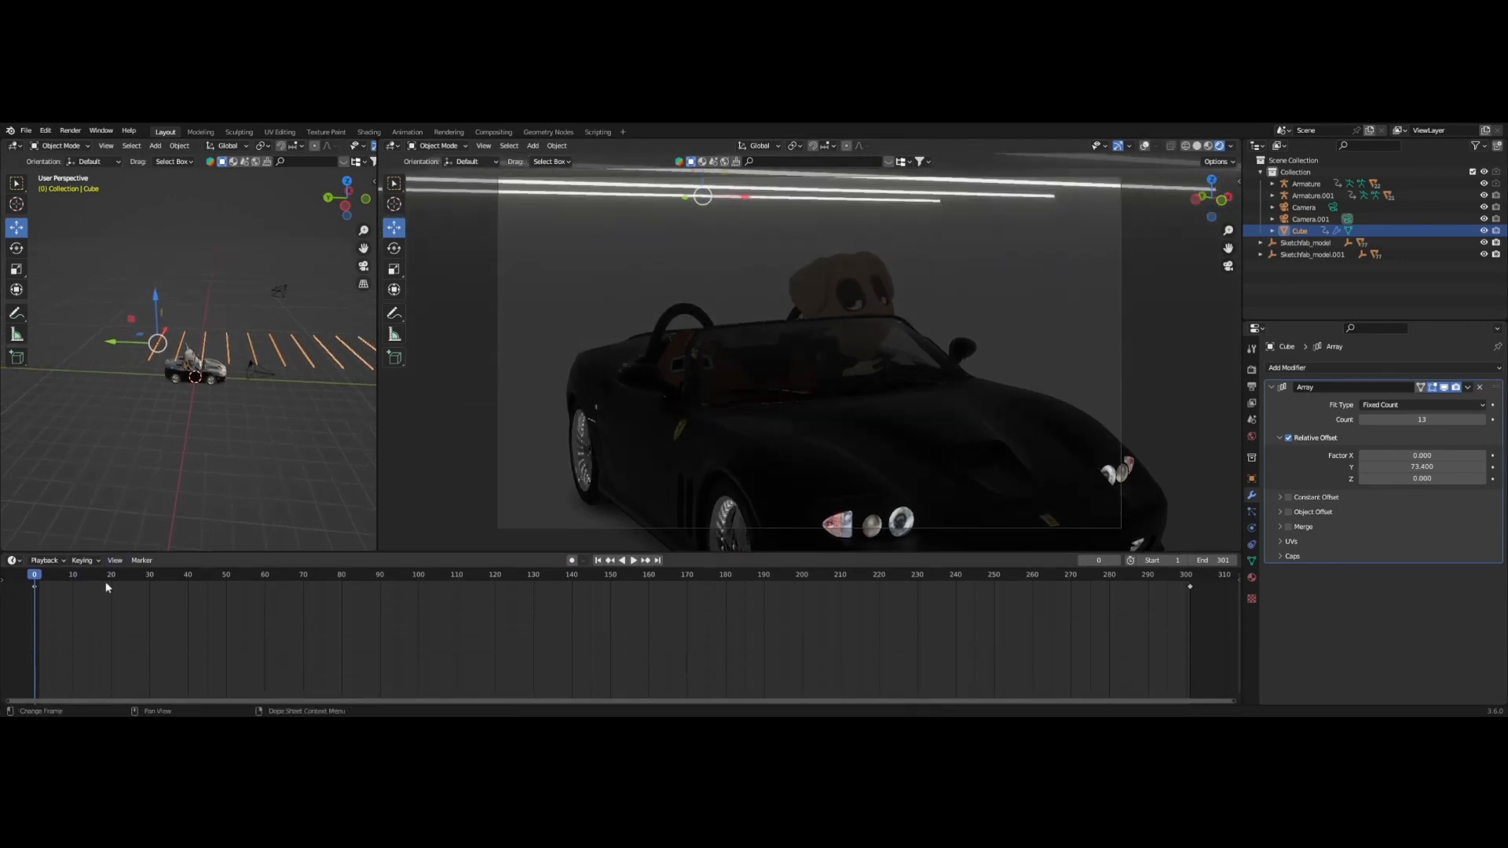
pyautogui.rightClick(67, 606)
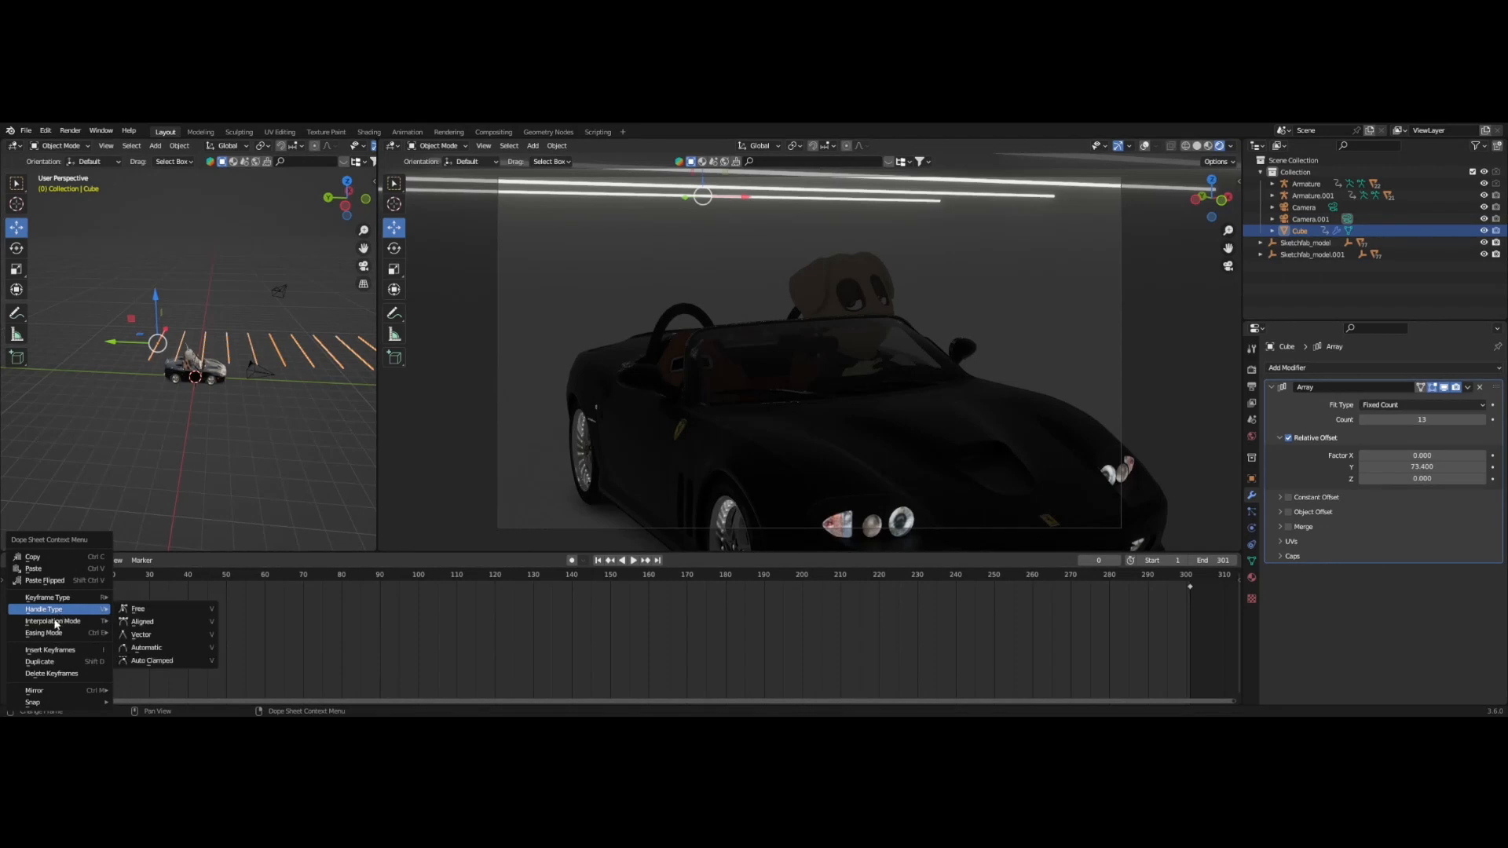
pyautogui.moveTo(55, 623)
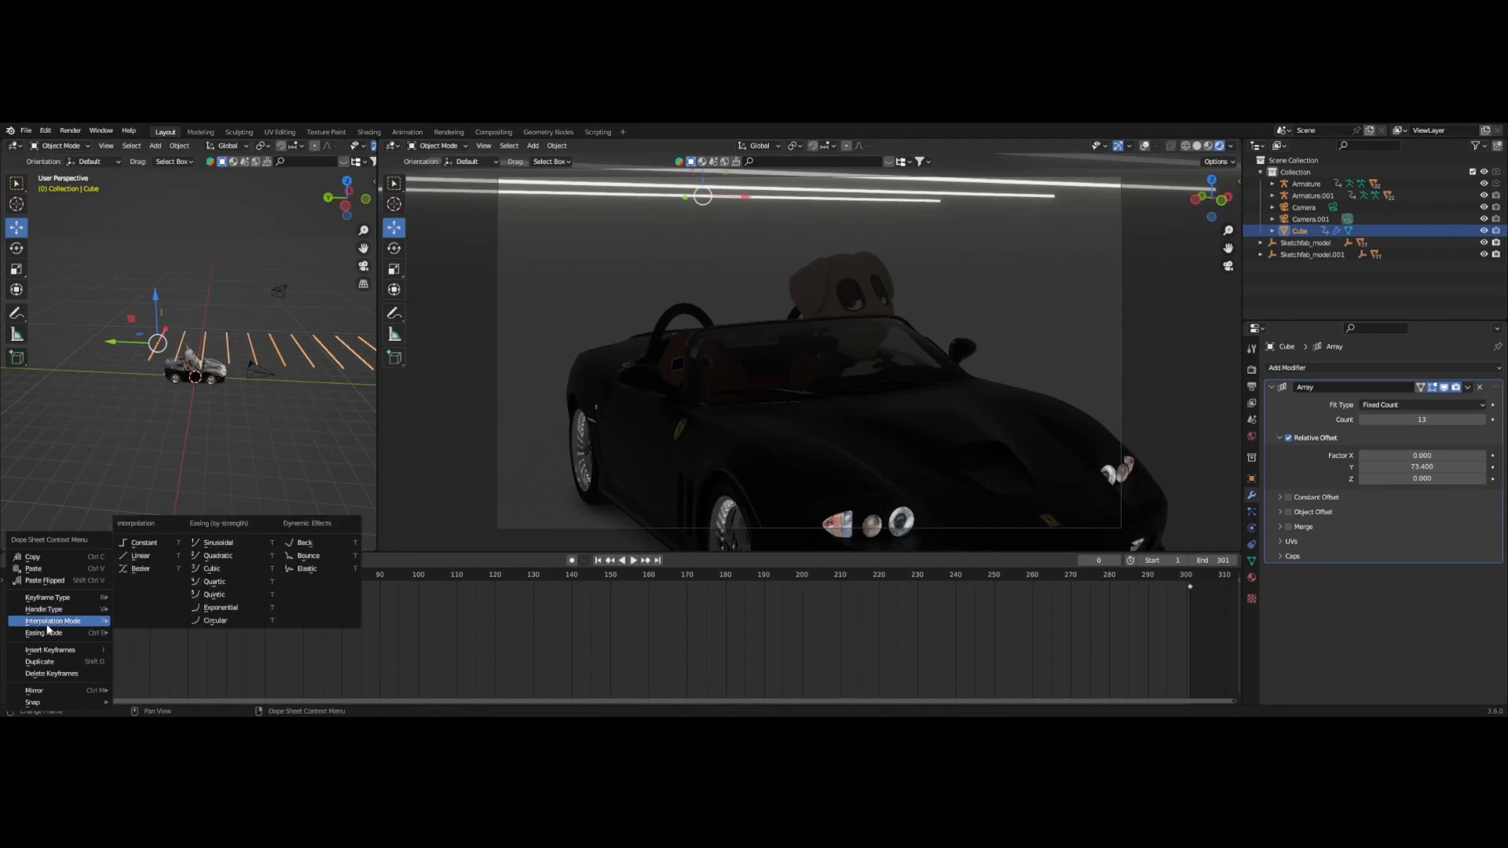
pyautogui.click(146, 556)
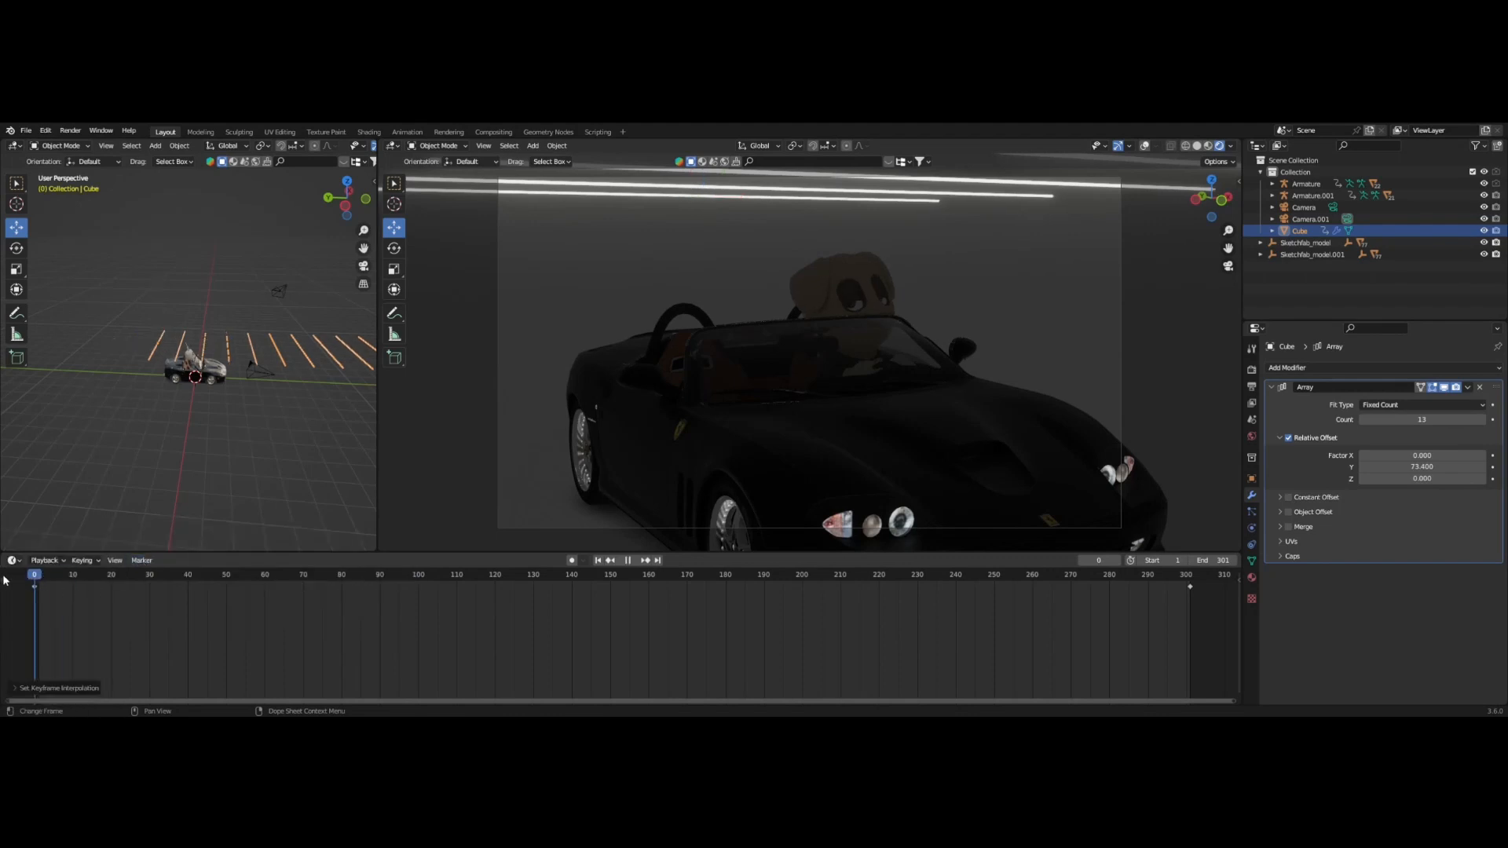
pyautogui.press('space')
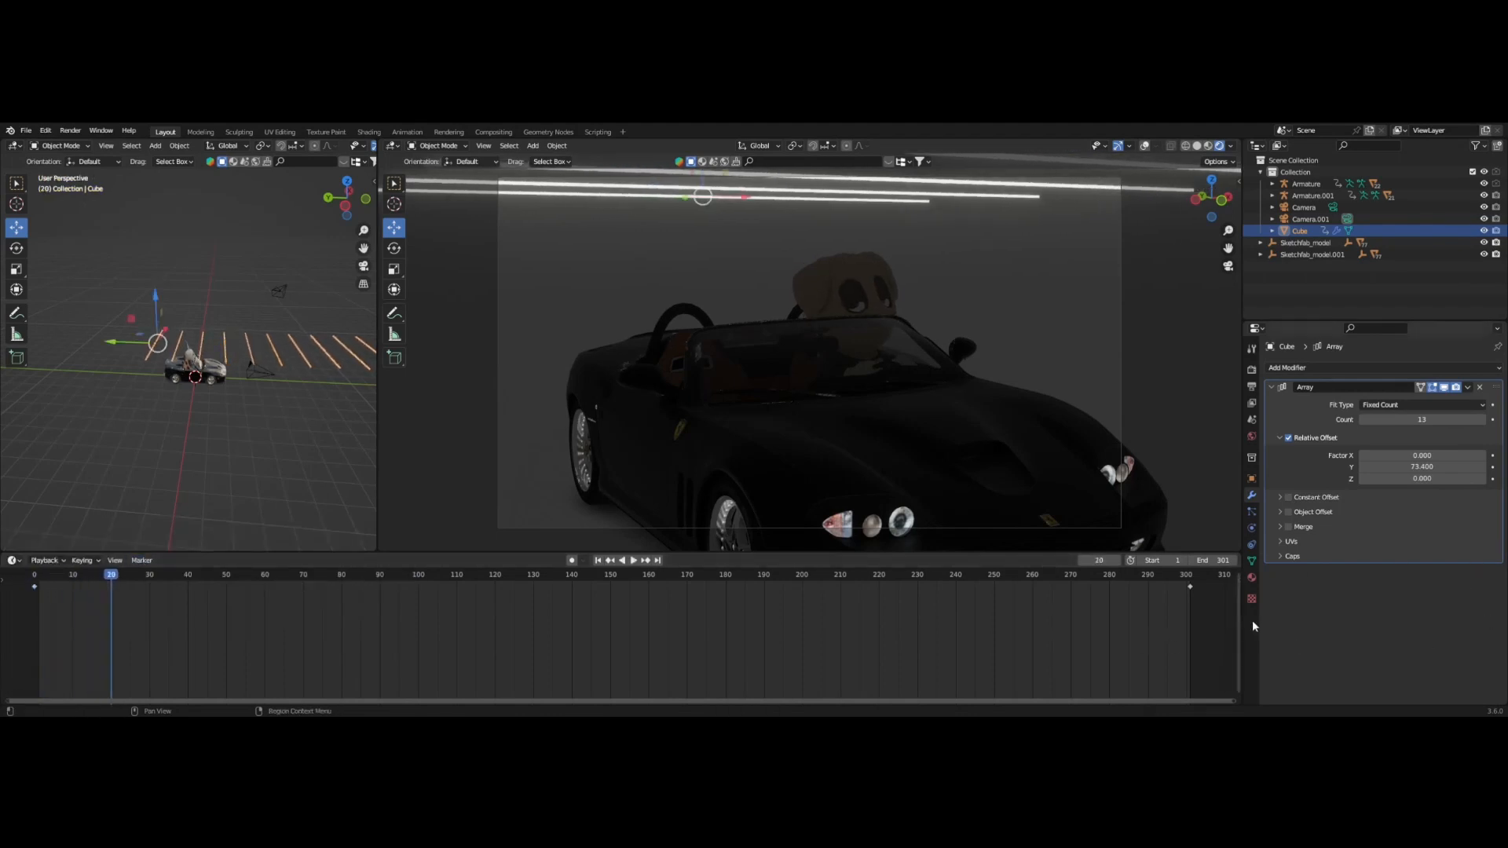
# Select both light array keyframes and set their interpolation mode to Linear.
pyautogui.moveTo(1206, 604); pyautogui.dragTo(11, 585)
pyautogui.rightClick(35, 588)
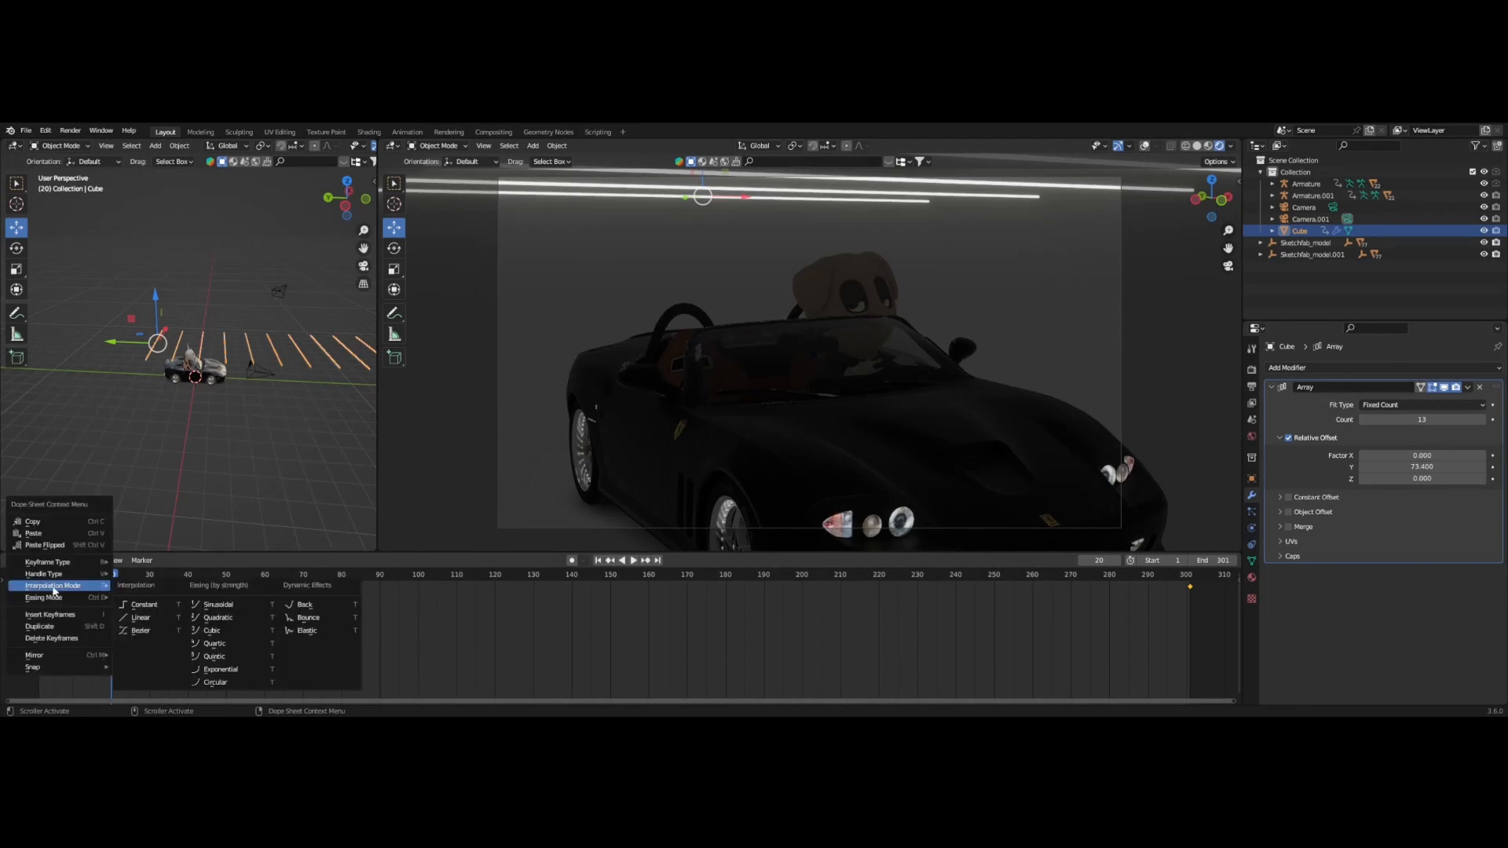
pyautogui.click(142, 618)
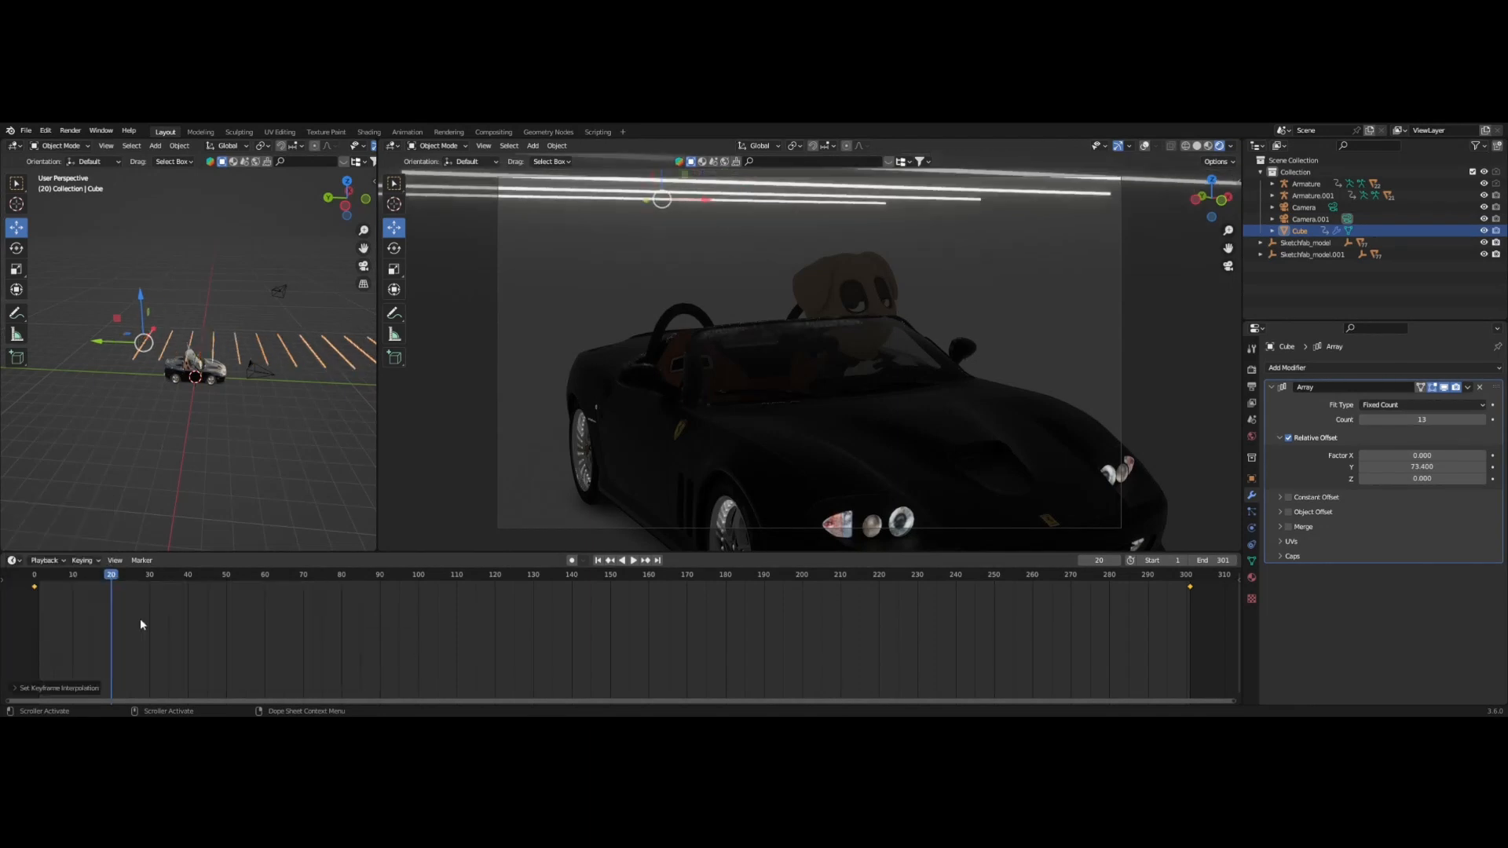
# Play the animation from frame 0 and check the speed of the lights passing over the car.
pyautogui.hotkey('shift', 'Left')
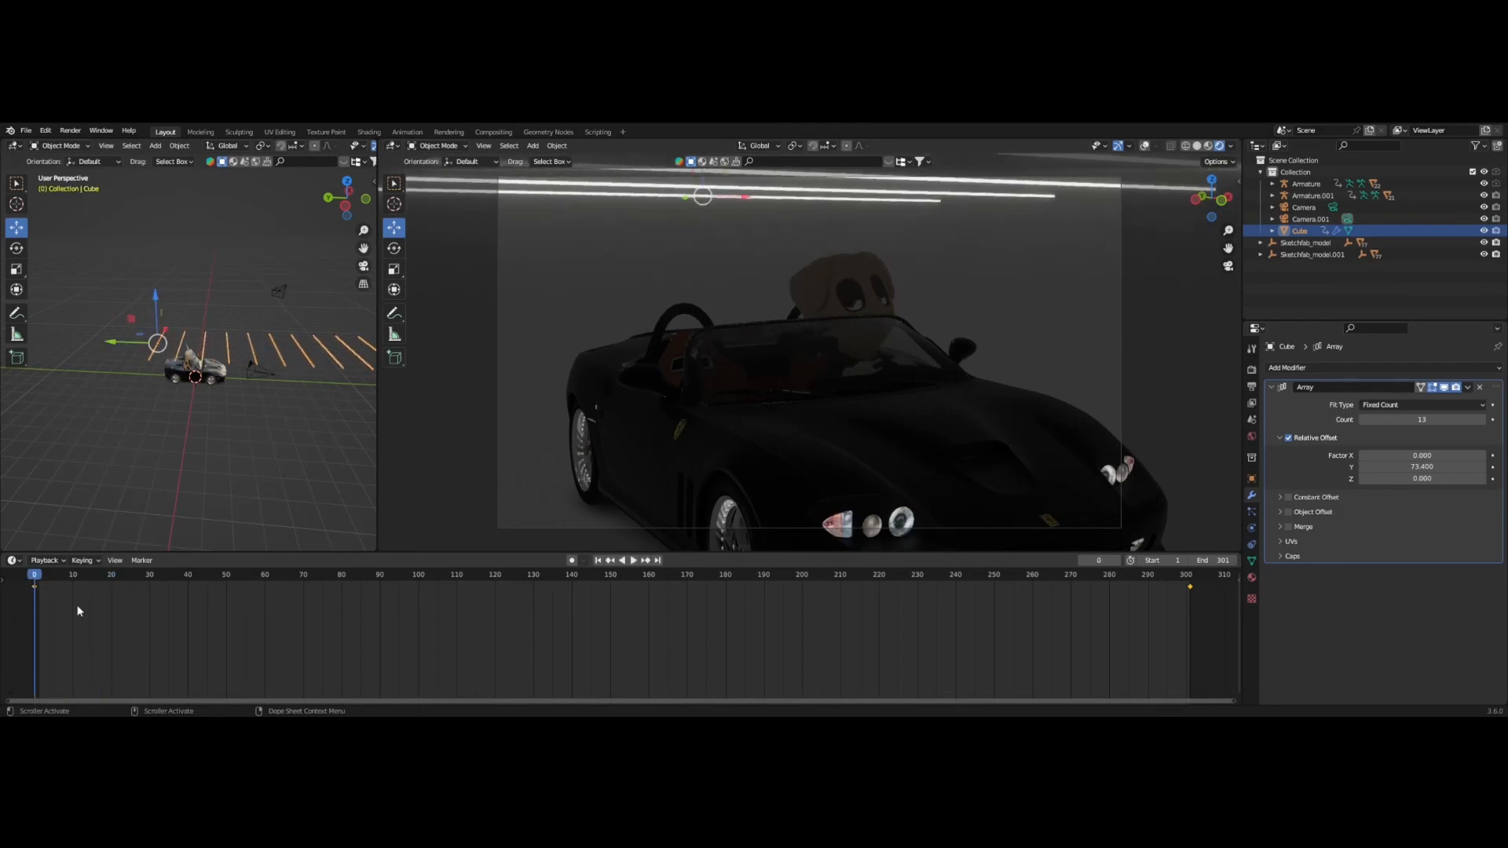
pyautogui.scroll(-1, 675, 342)
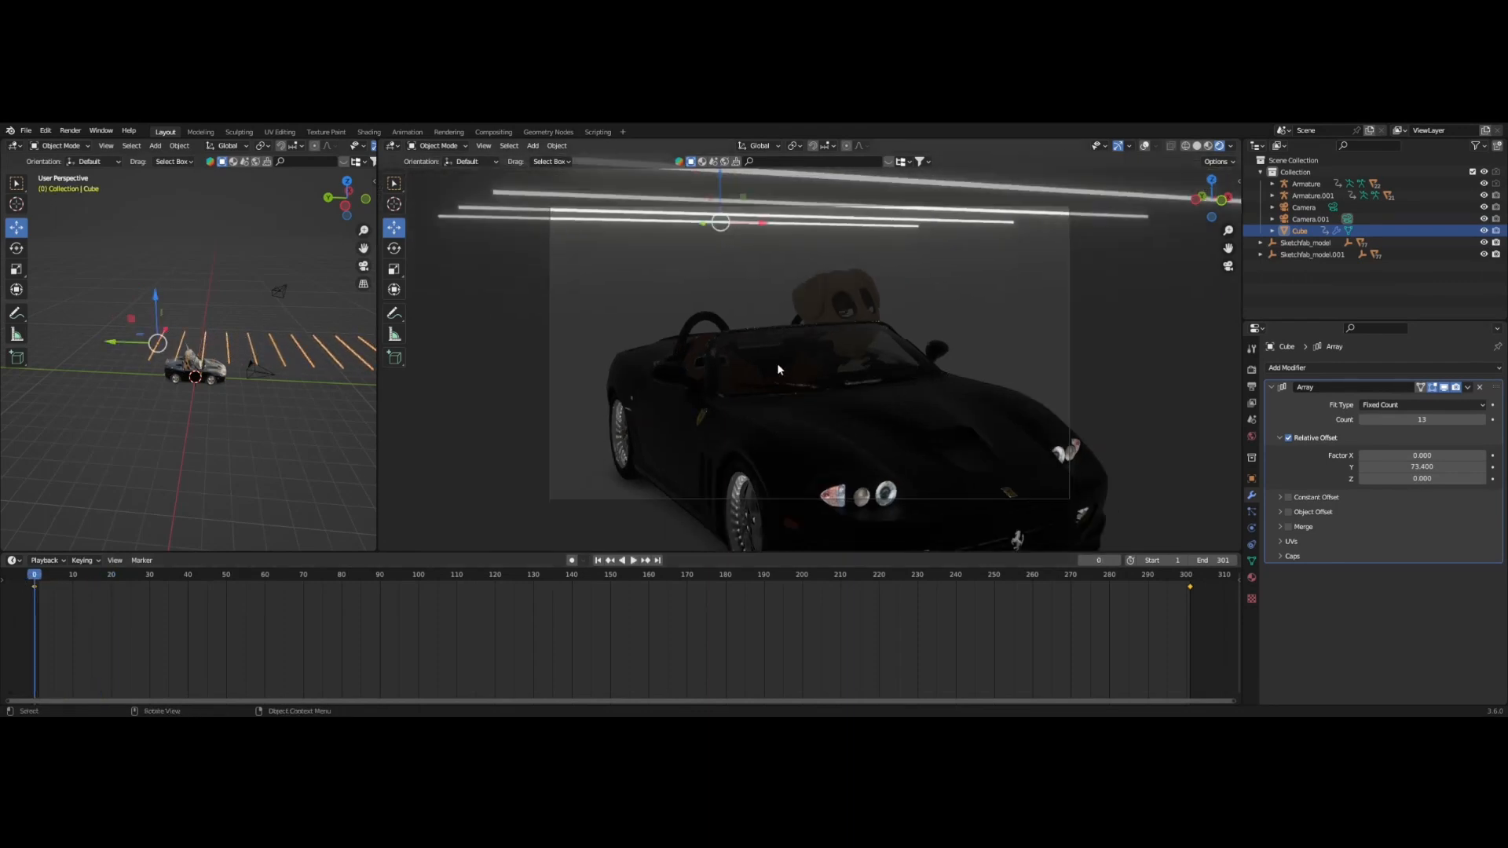
pyautogui.scroll(-1, 776, 362)
pyautogui.press('space')
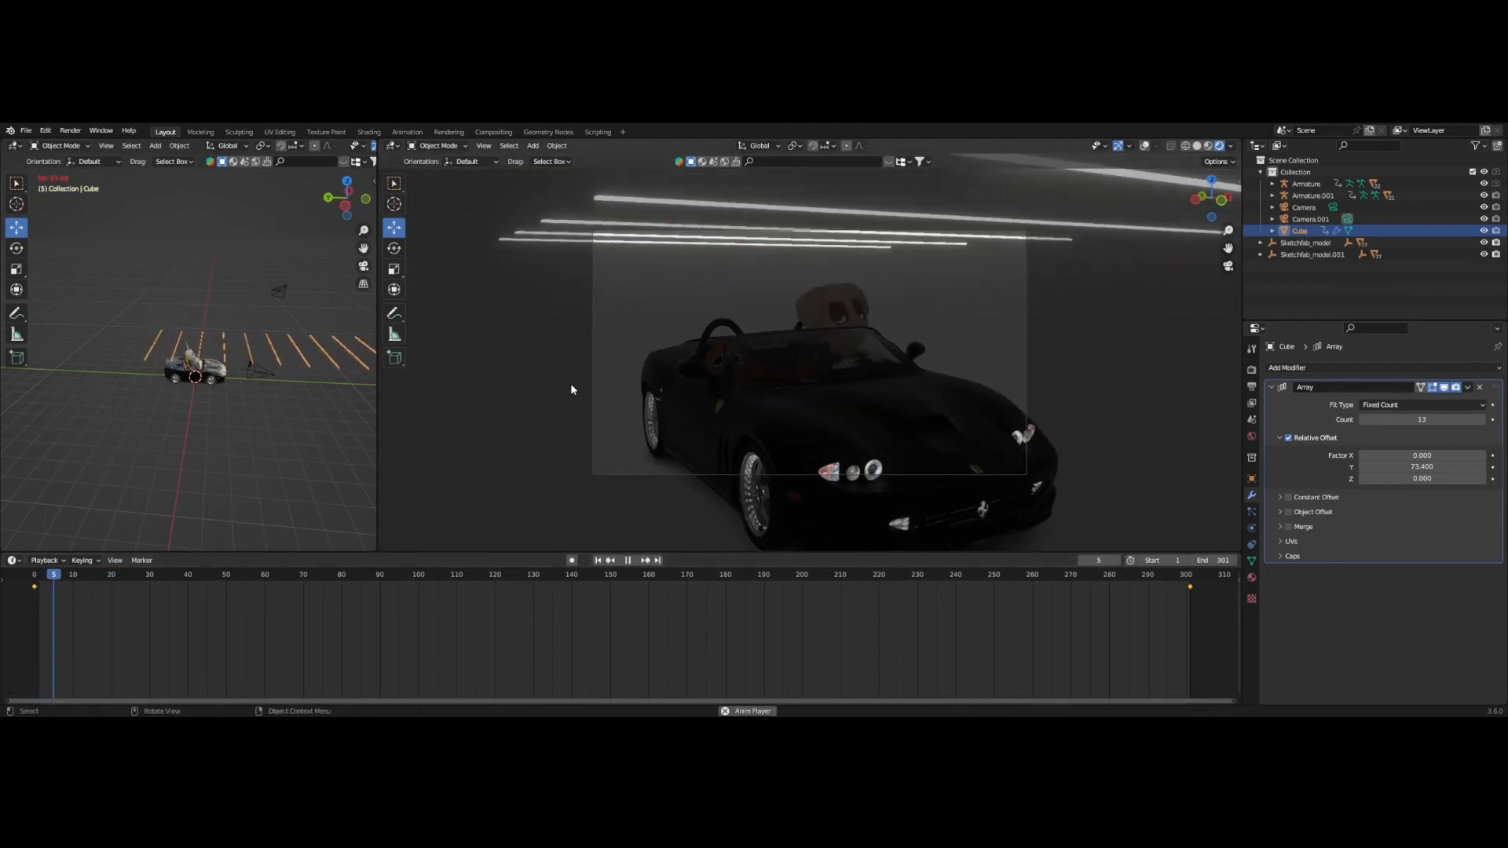
pyautogui.scroll(1, 1020, 338)
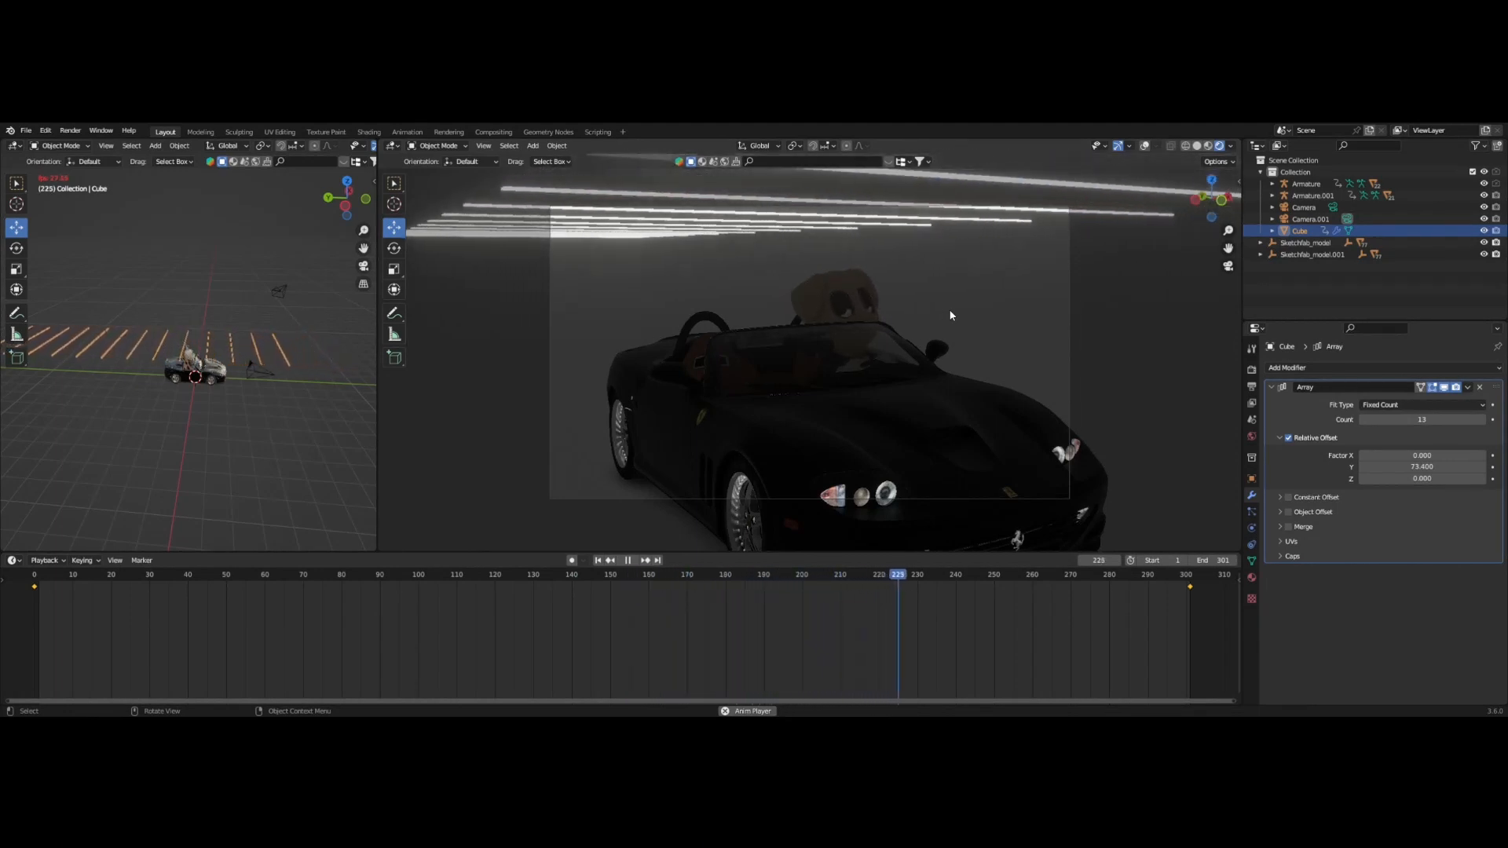
pyautogui.press('space')
pyautogui.scroll(-1, 584, 343)
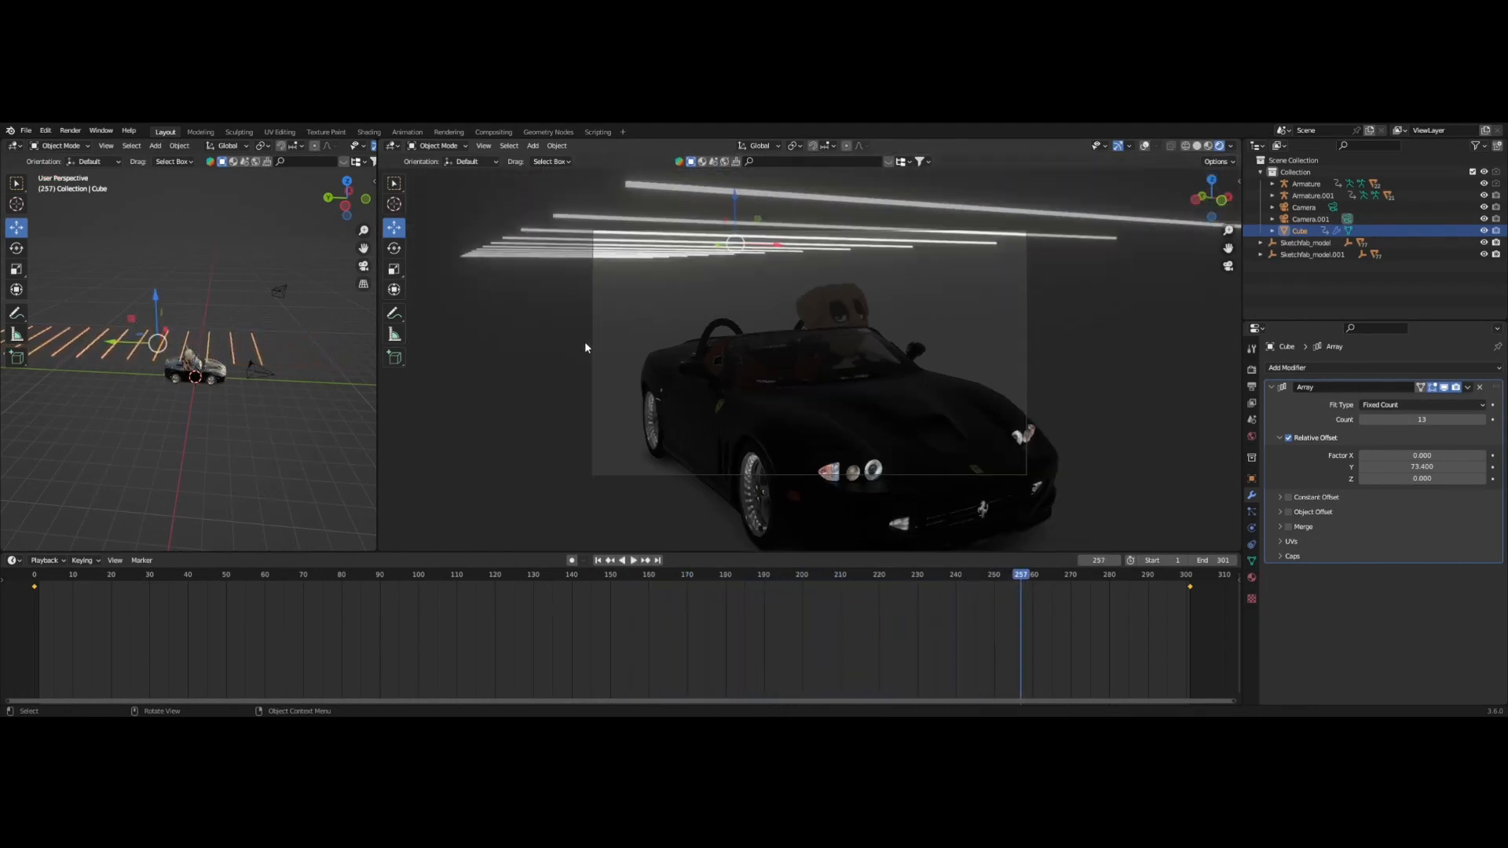
# Speed up the lights by moving the array's end keyframe to frame 150, and play the animation from the start.
pyautogui.hotkey('shift', 'Left')
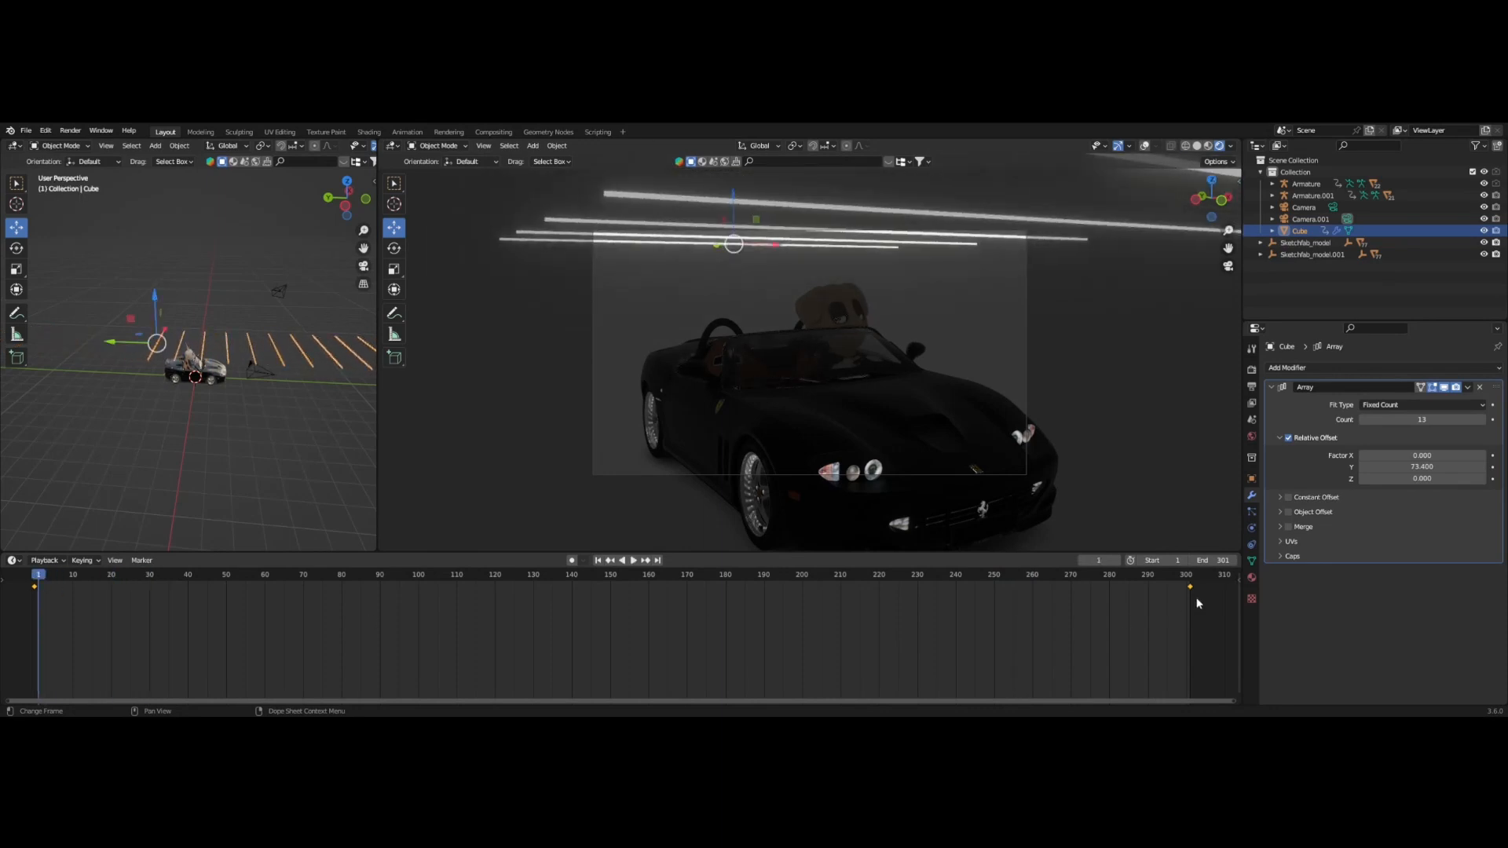
pyautogui.moveTo(1190, 588); pyautogui.dragTo(1004, 589)
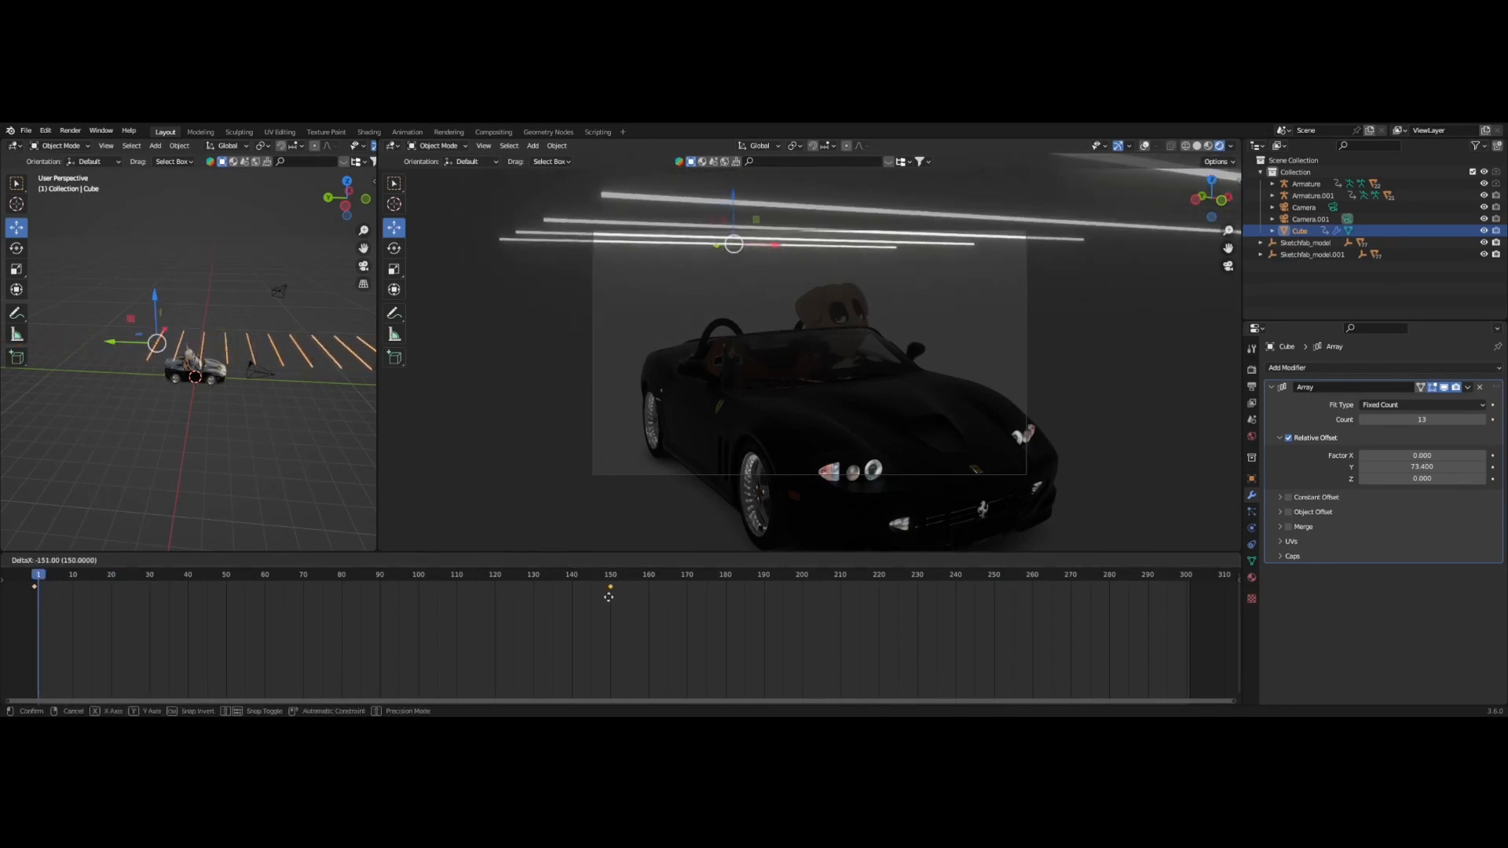
pyautogui.moveTo(609, 597); pyautogui.dragTo(38, 574)
pyautogui.press('space')
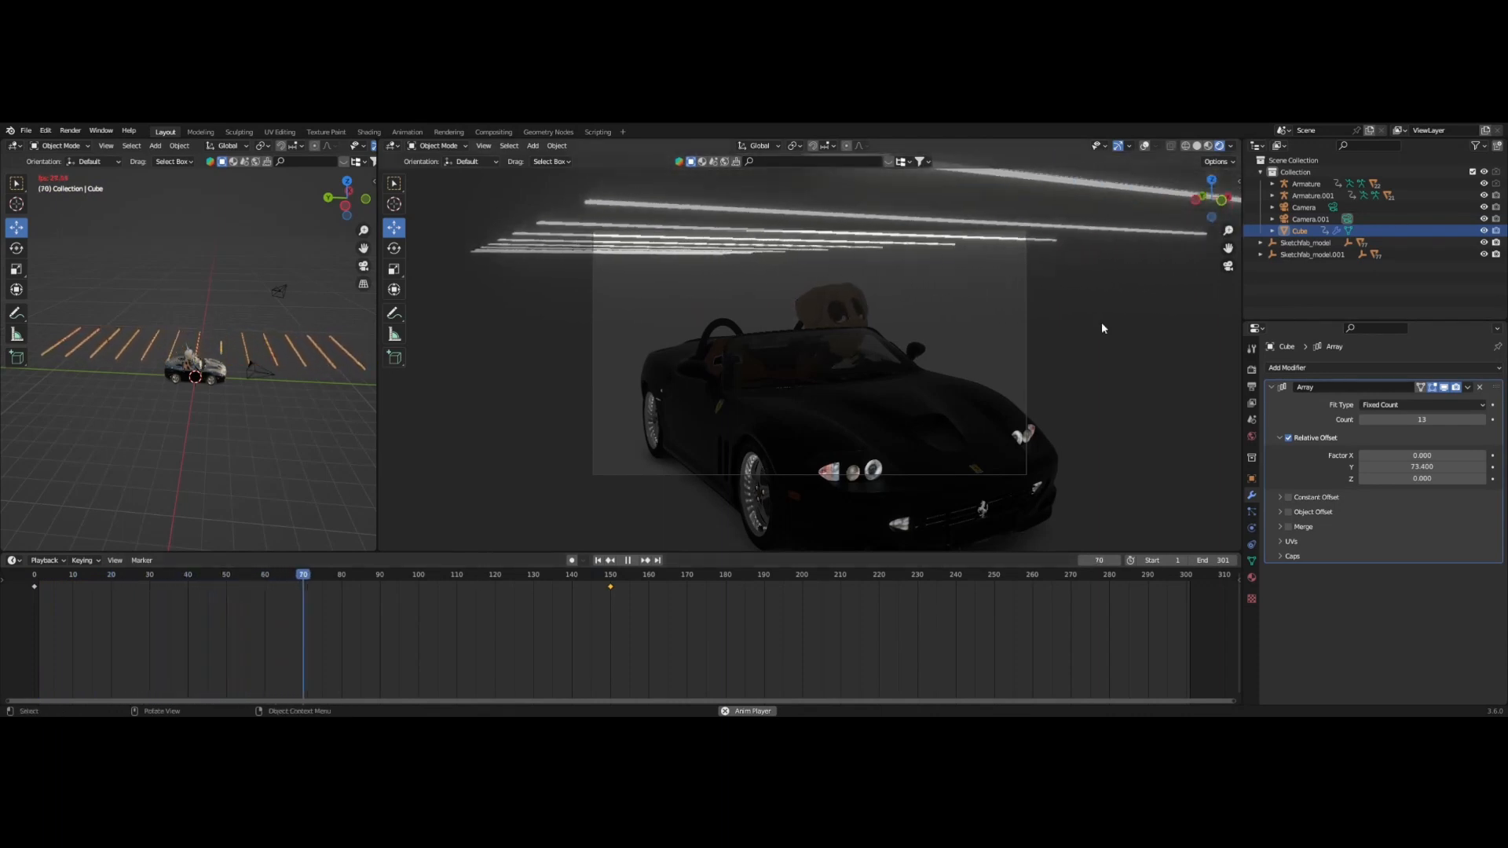
# Lower Camera.001 along the Z axis to about 1.63 m.
pyautogui.click(274, 377)
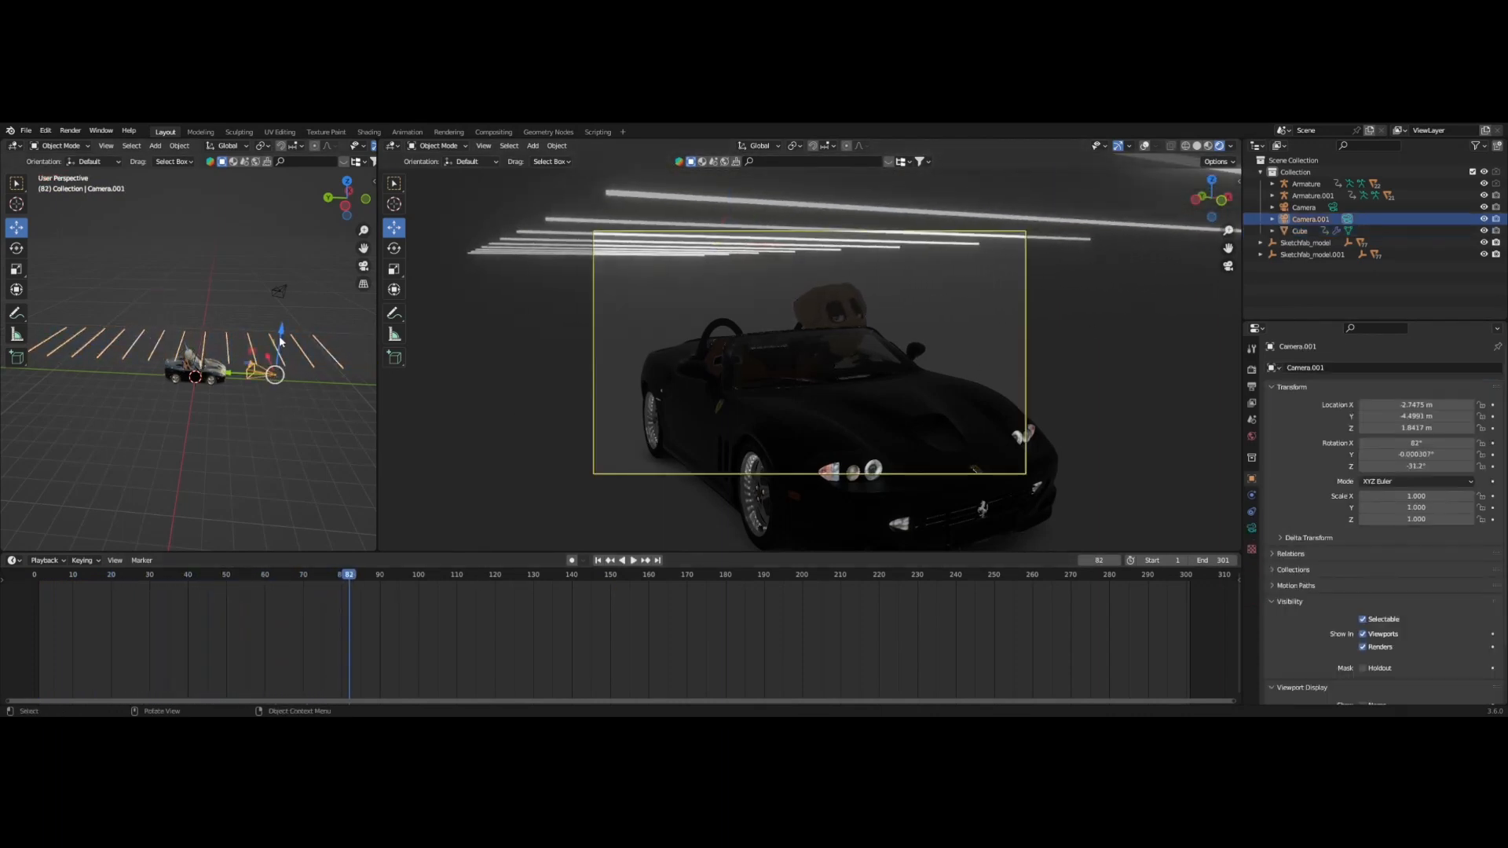
pyautogui.press('g')
pyautogui.press('z')
pyautogui.click(279, 336)
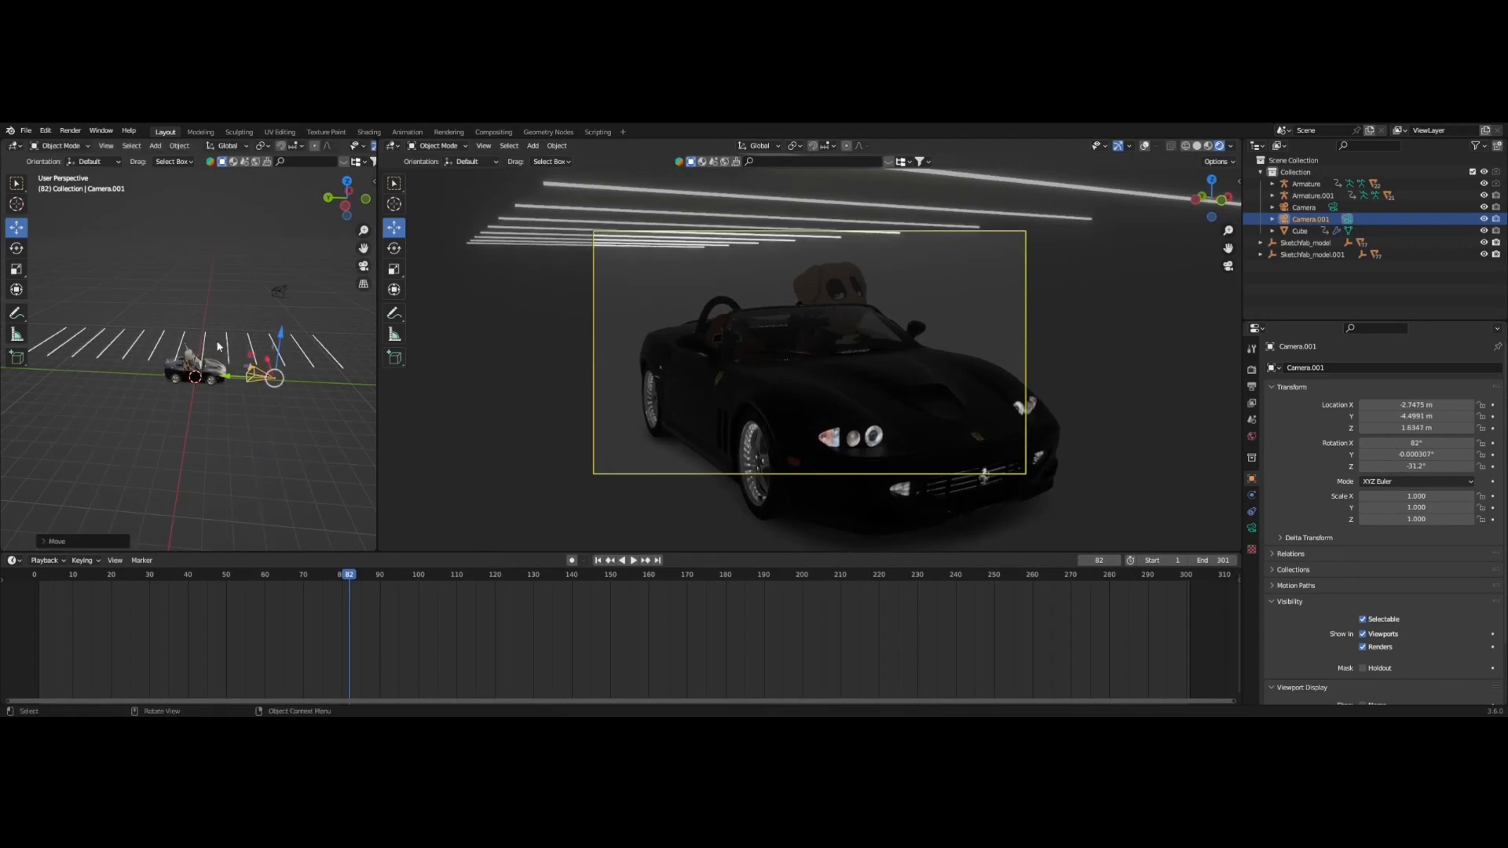
# Tilt Camera.001 slightly to an X rotation of about 82.95° and play the animation from the start.
pyautogui.scroll(2, 284, 396)
pyautogui.scroll(-1, 259, 393)
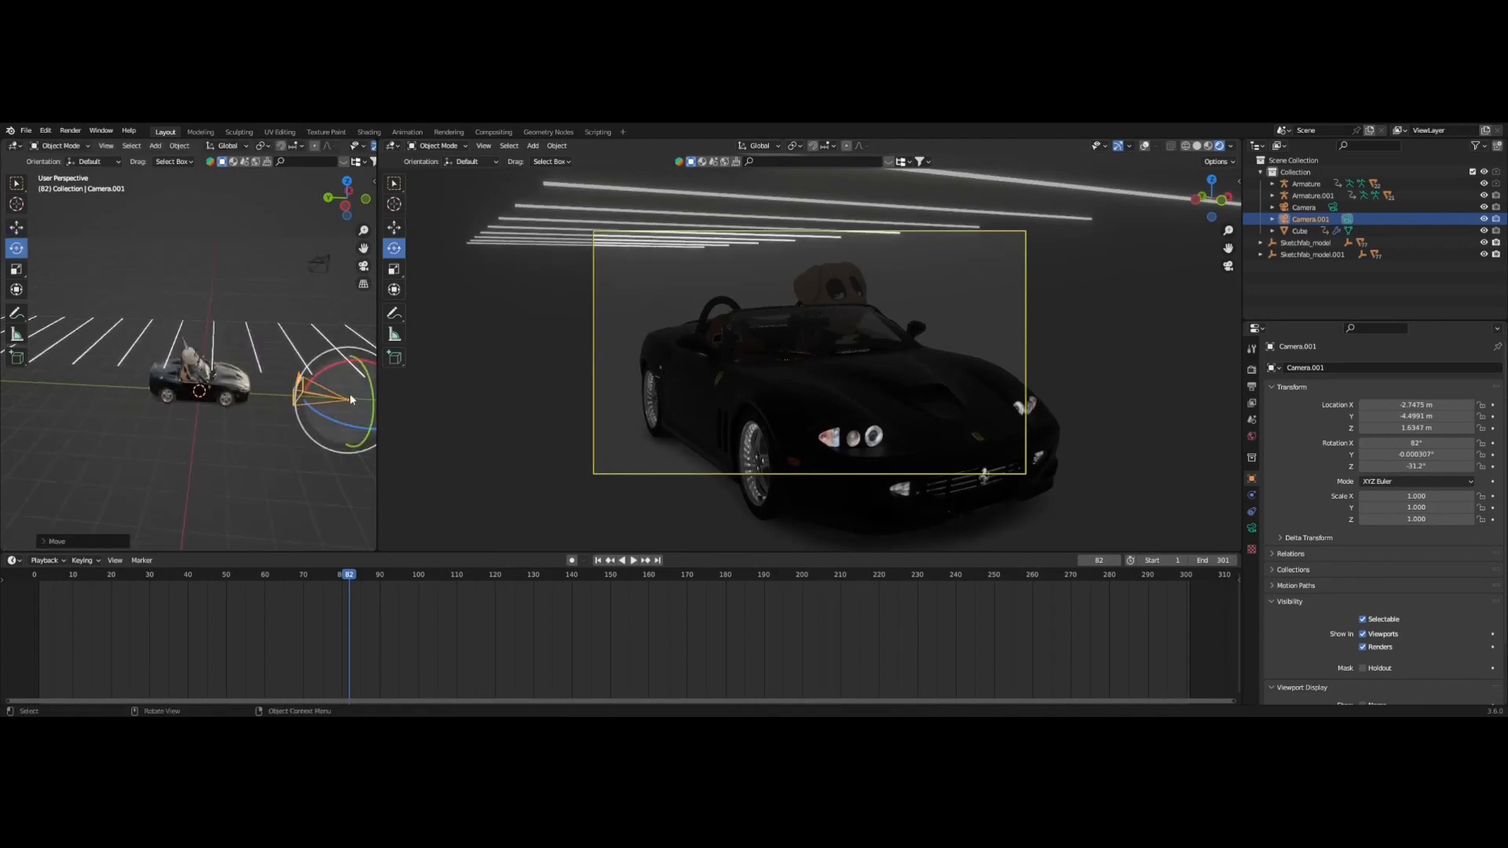
pyautogui.moveTo(326, 369); pyautogui.dragTo(327, 371)
pyautogui.hotkey('ctrl', 'z')
pyautogui.moveTo(342, 395); pyautogui.dragTo(306, 393, button='middle')
pyautogui.moveTo(274, 416); pyautogui.dragTo(245, 462)
pyautogui.moveTo(48, 577); pyautogui.dragTo(34, 574)
pyautogui.press('space')
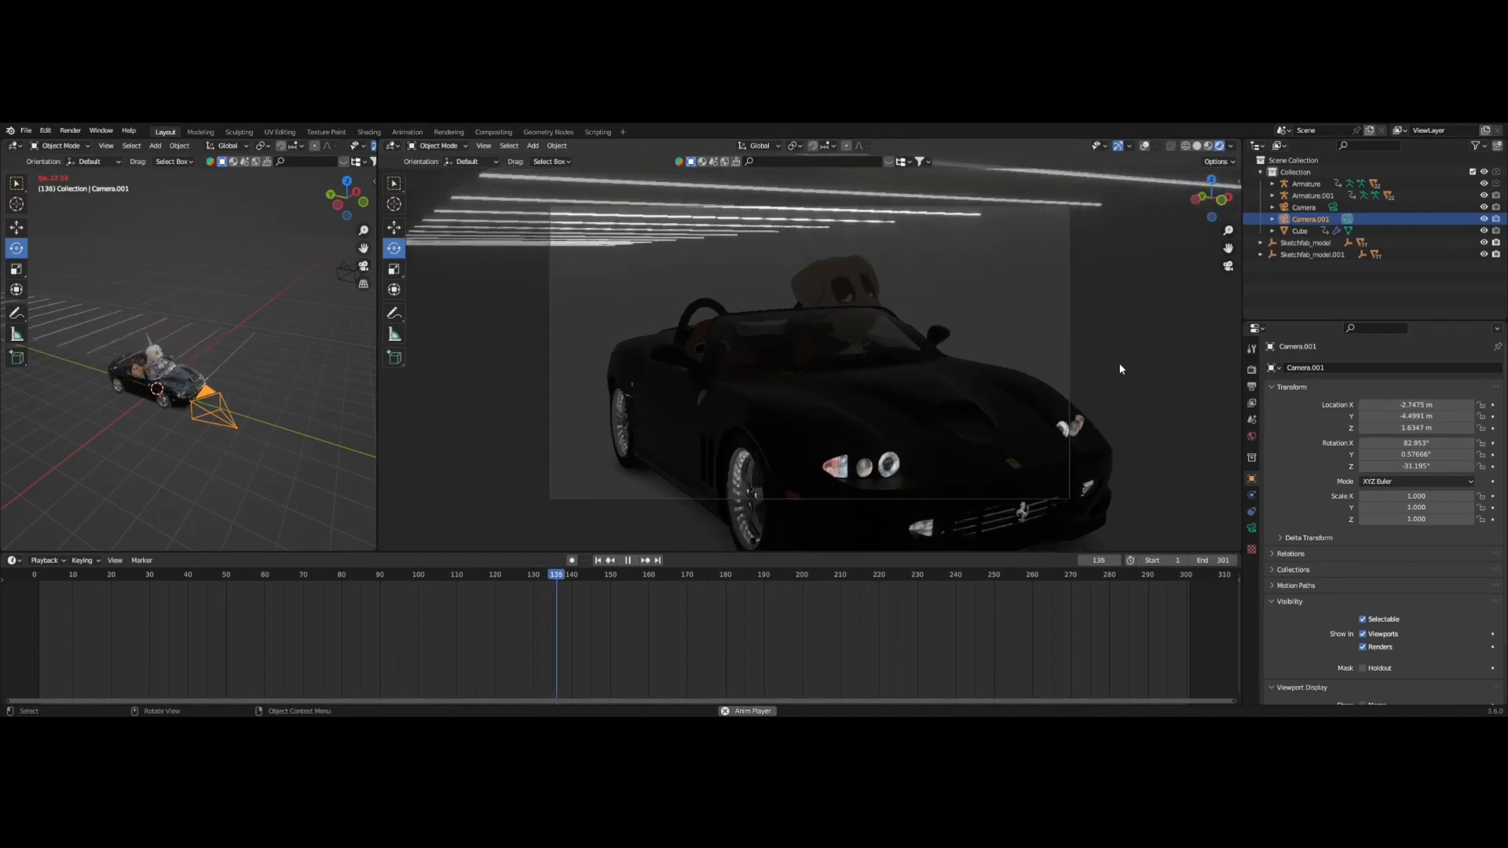
# Set the animation's end frame to 150 and play the shortened loop from the start.
pyautogui.press('space')
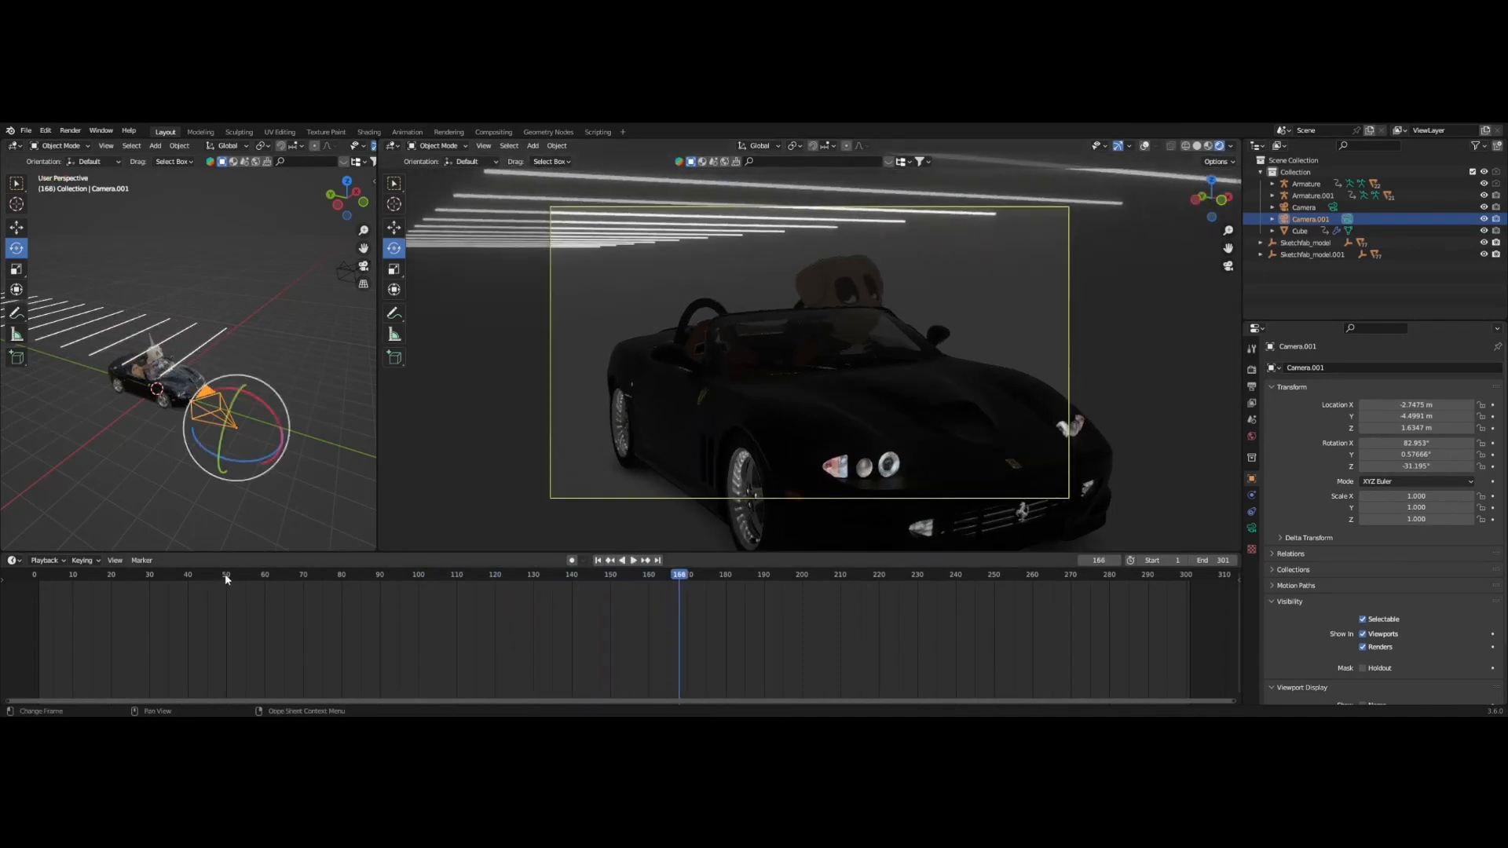
pyautogui.moveTo(225, 579); pyautogui.dragTo(610, 599)
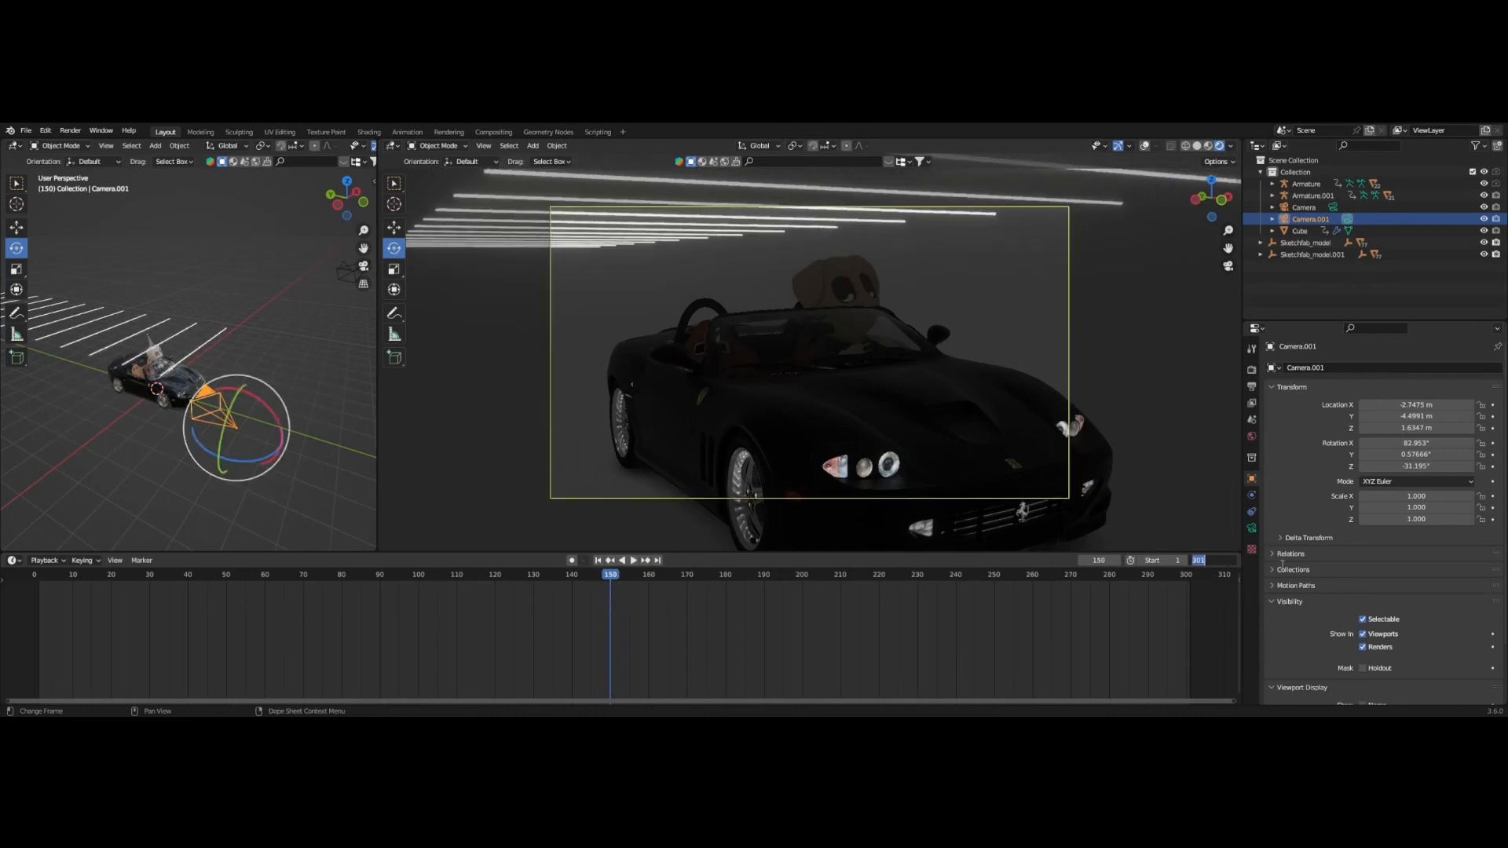
pyautogui.write('150')
pyautogui.press('Return')
pyautogui.press('space')
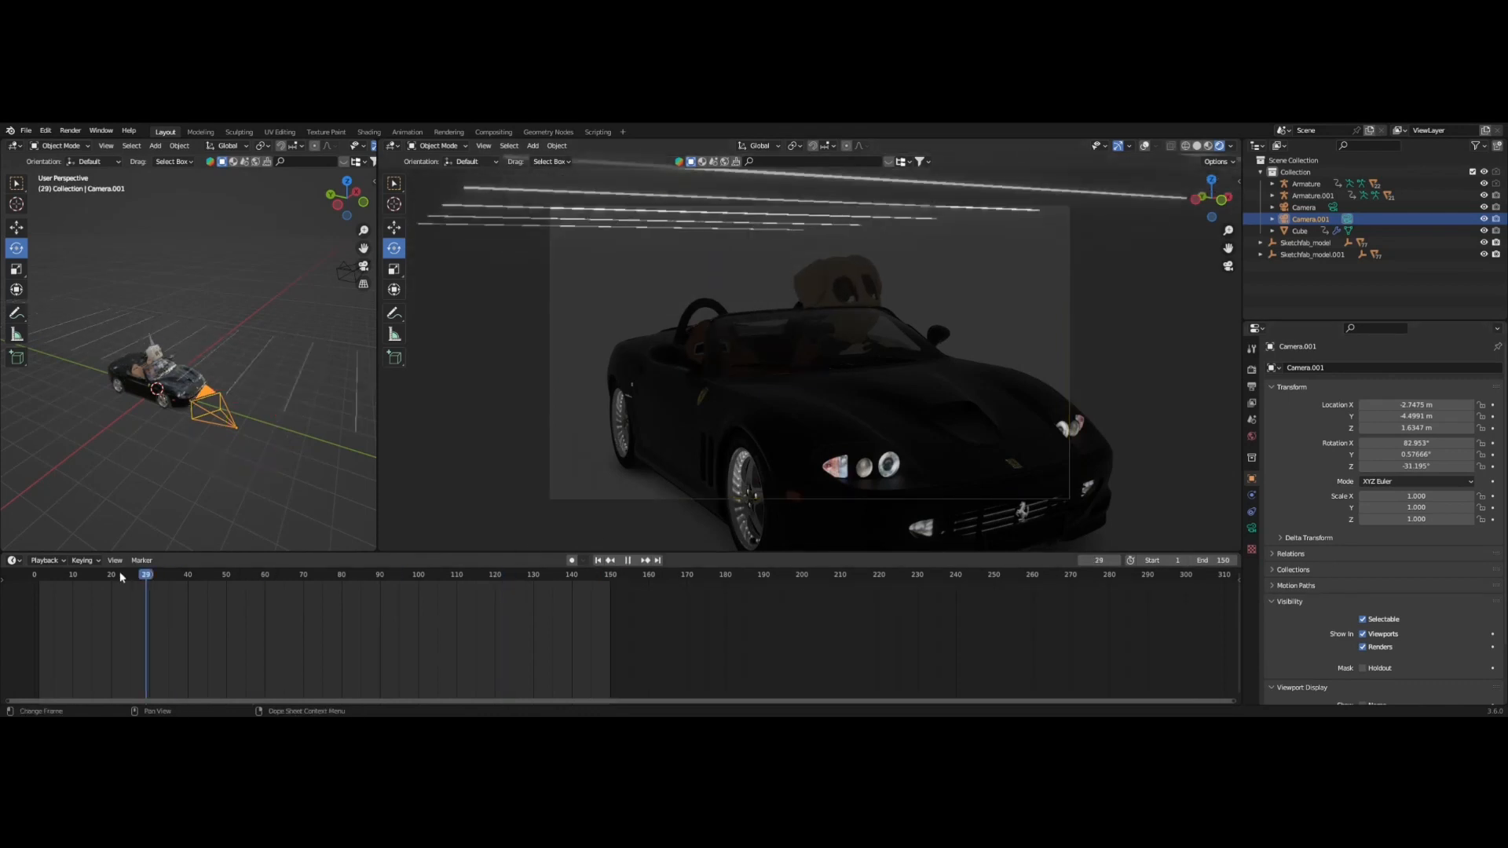
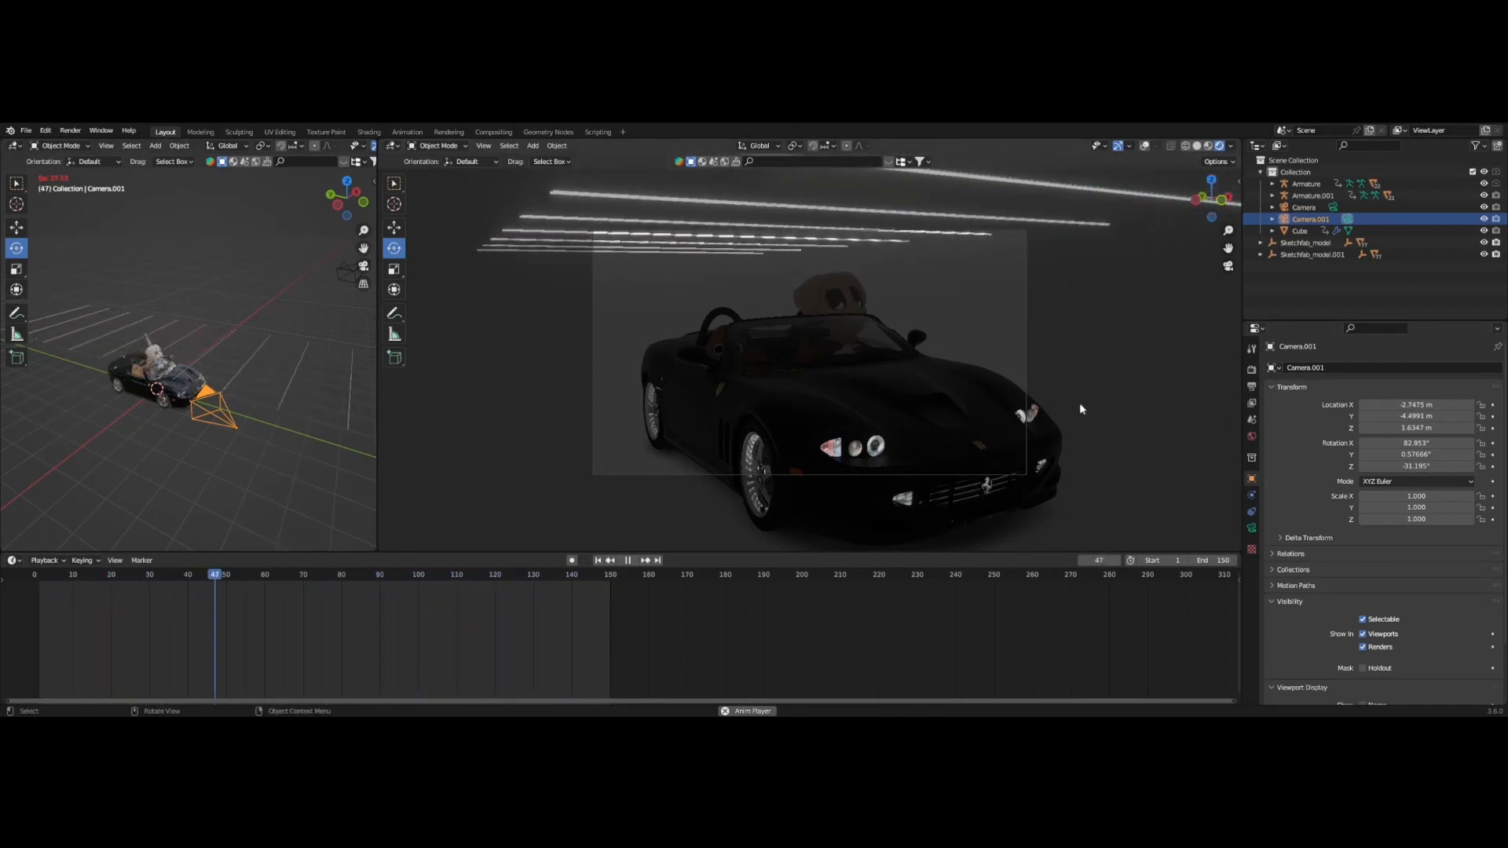
# Raise the light strip array slightly along the Z axis, and play the animation from frame 0.
pyautogui.press('space')
pyautogui.click(571, 228)
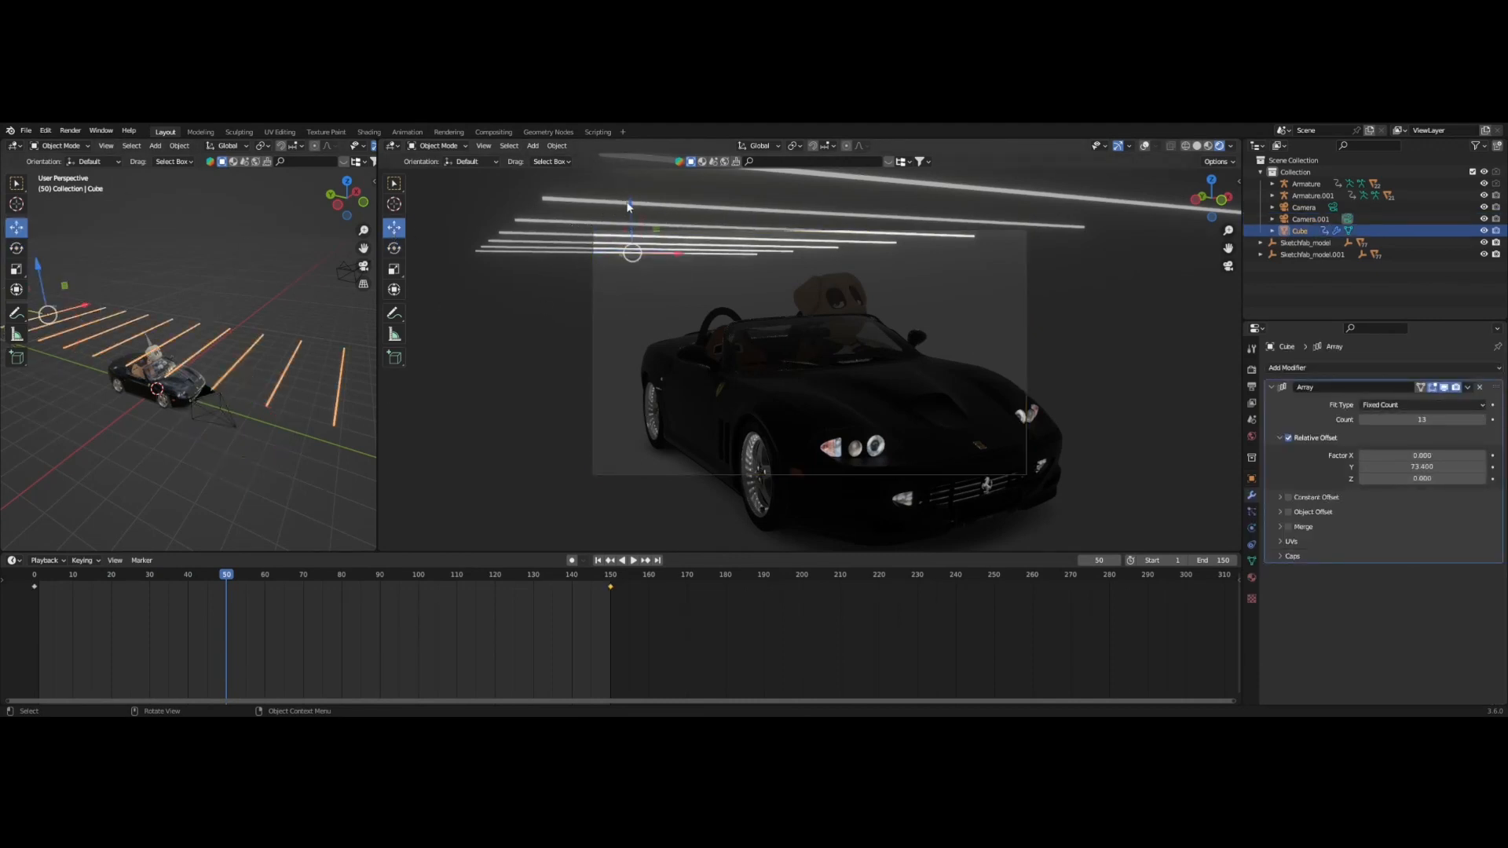
pyautogui.moveTo(632, 206); pyautogui.dragTo(635, 203)
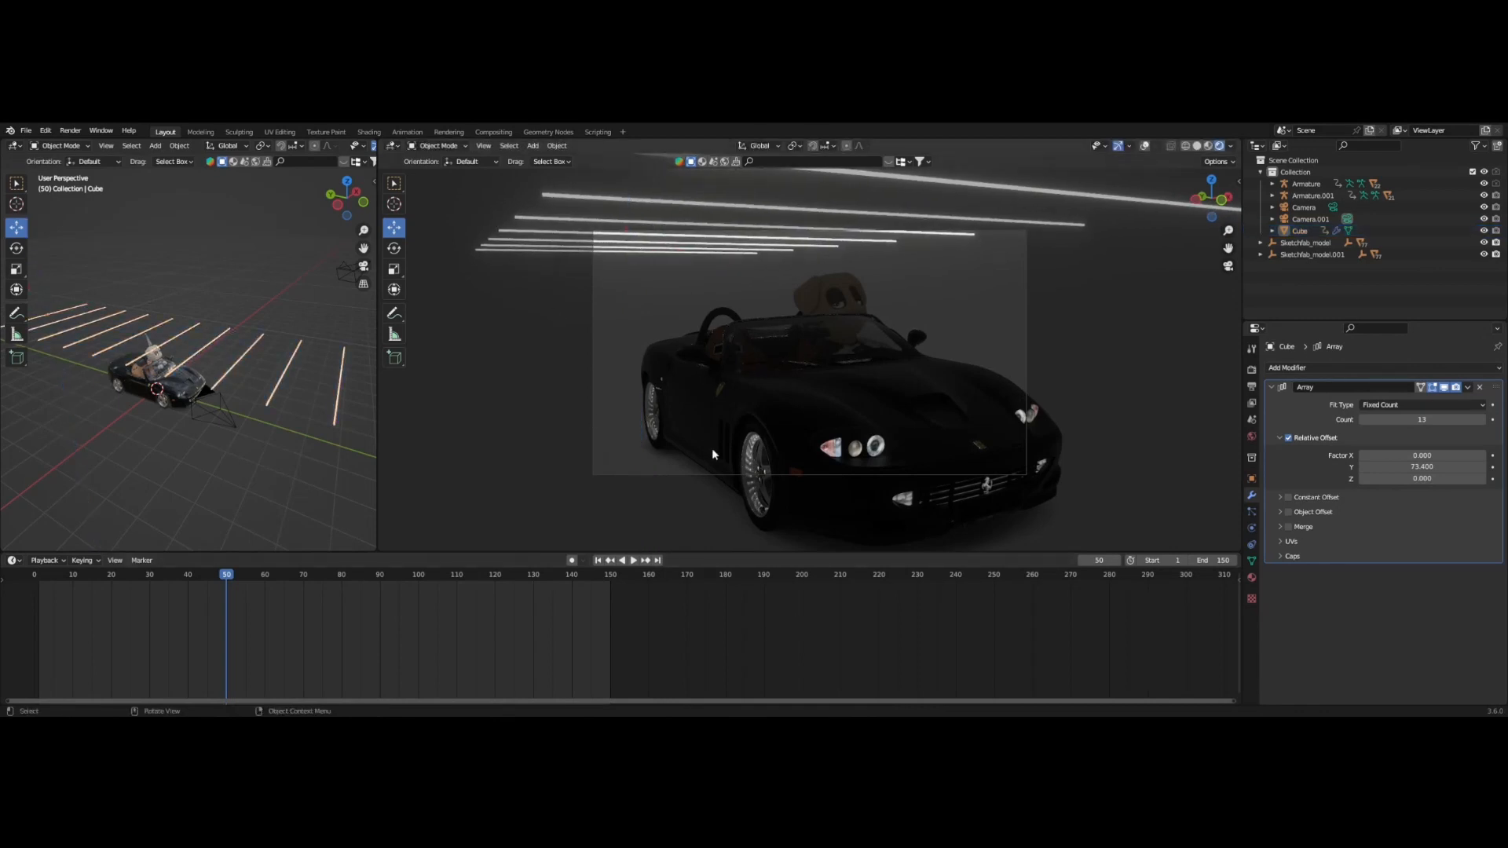
pyautogui.click(662, 478)
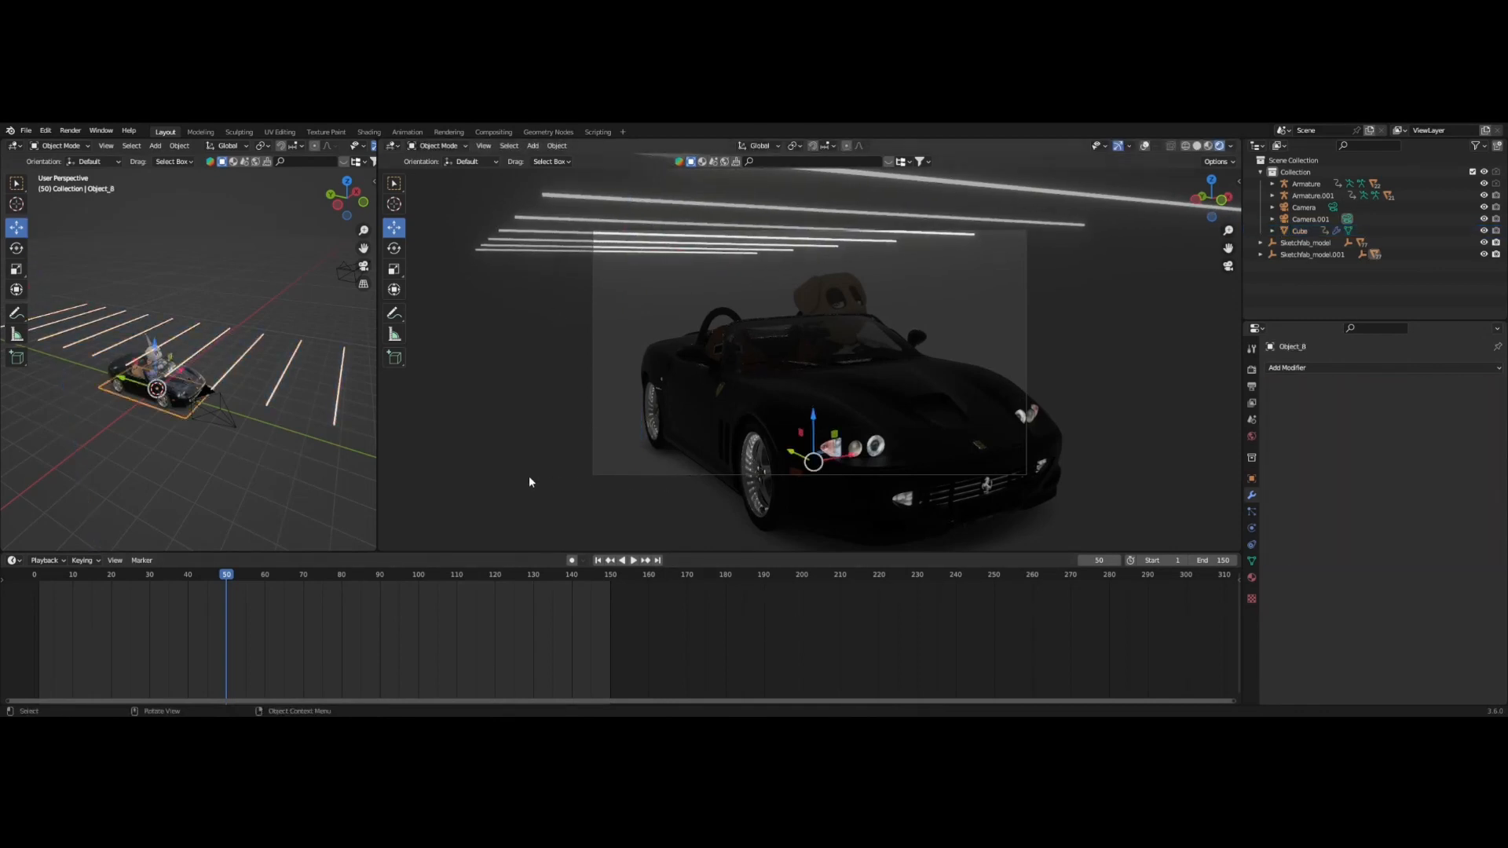
pyautogui.moveTo(145, 602); pyautogui.dragTo(31, 602)
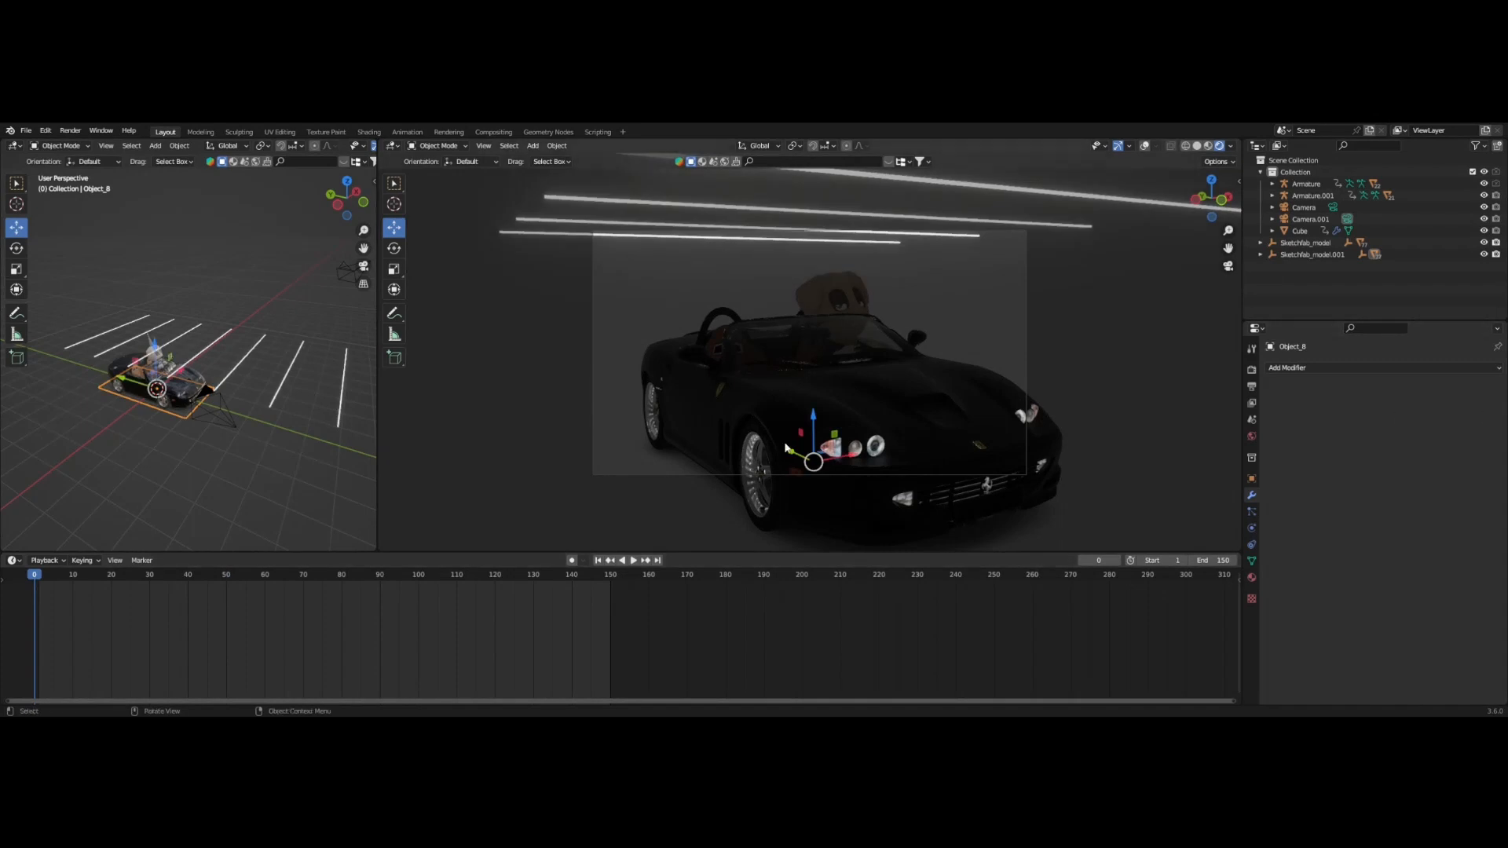
pyautogui.press('space')
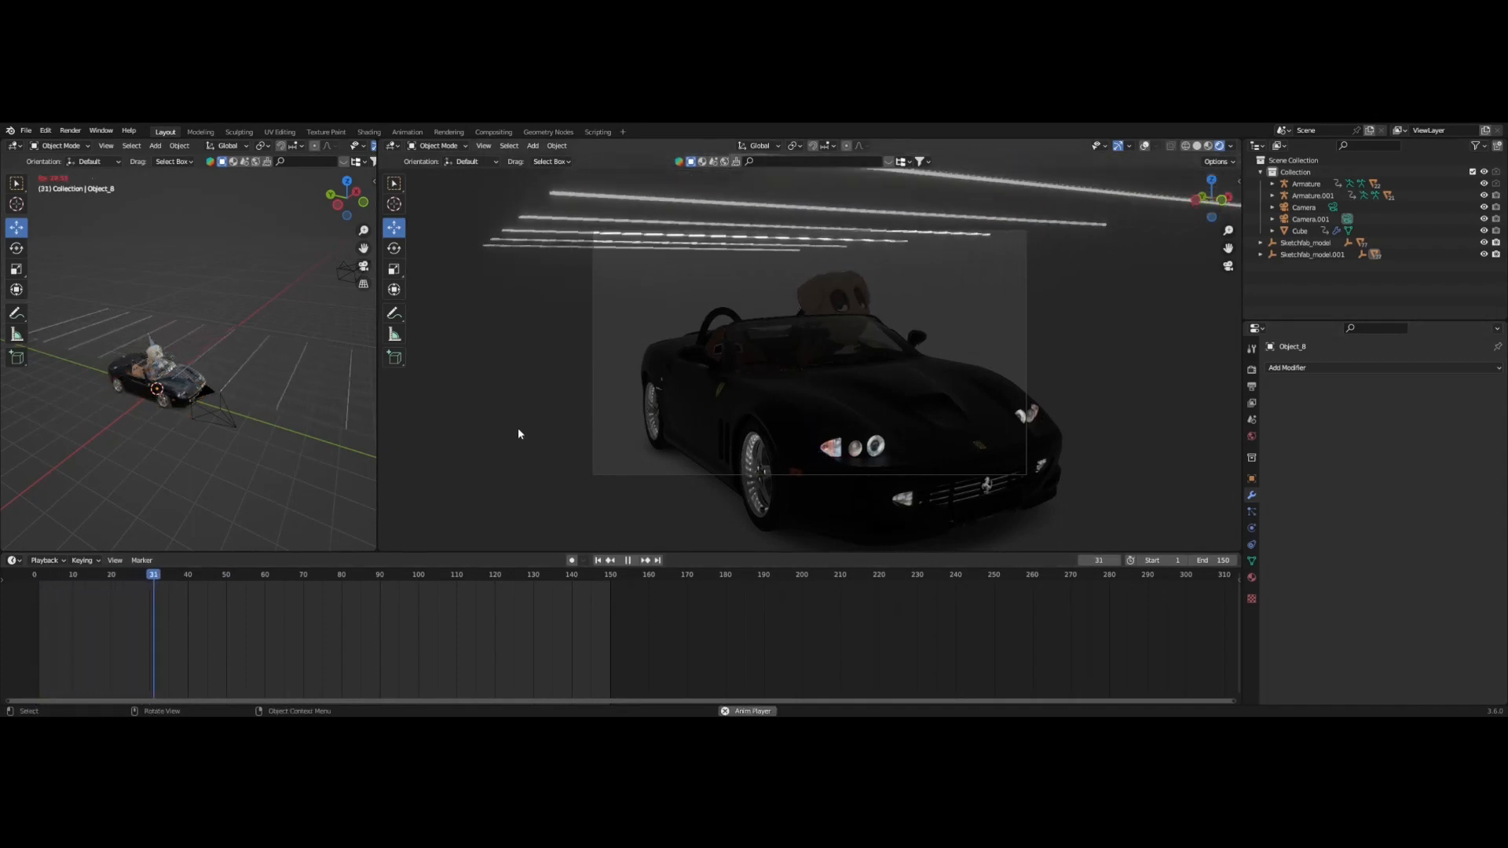
pyautogui.press('space')
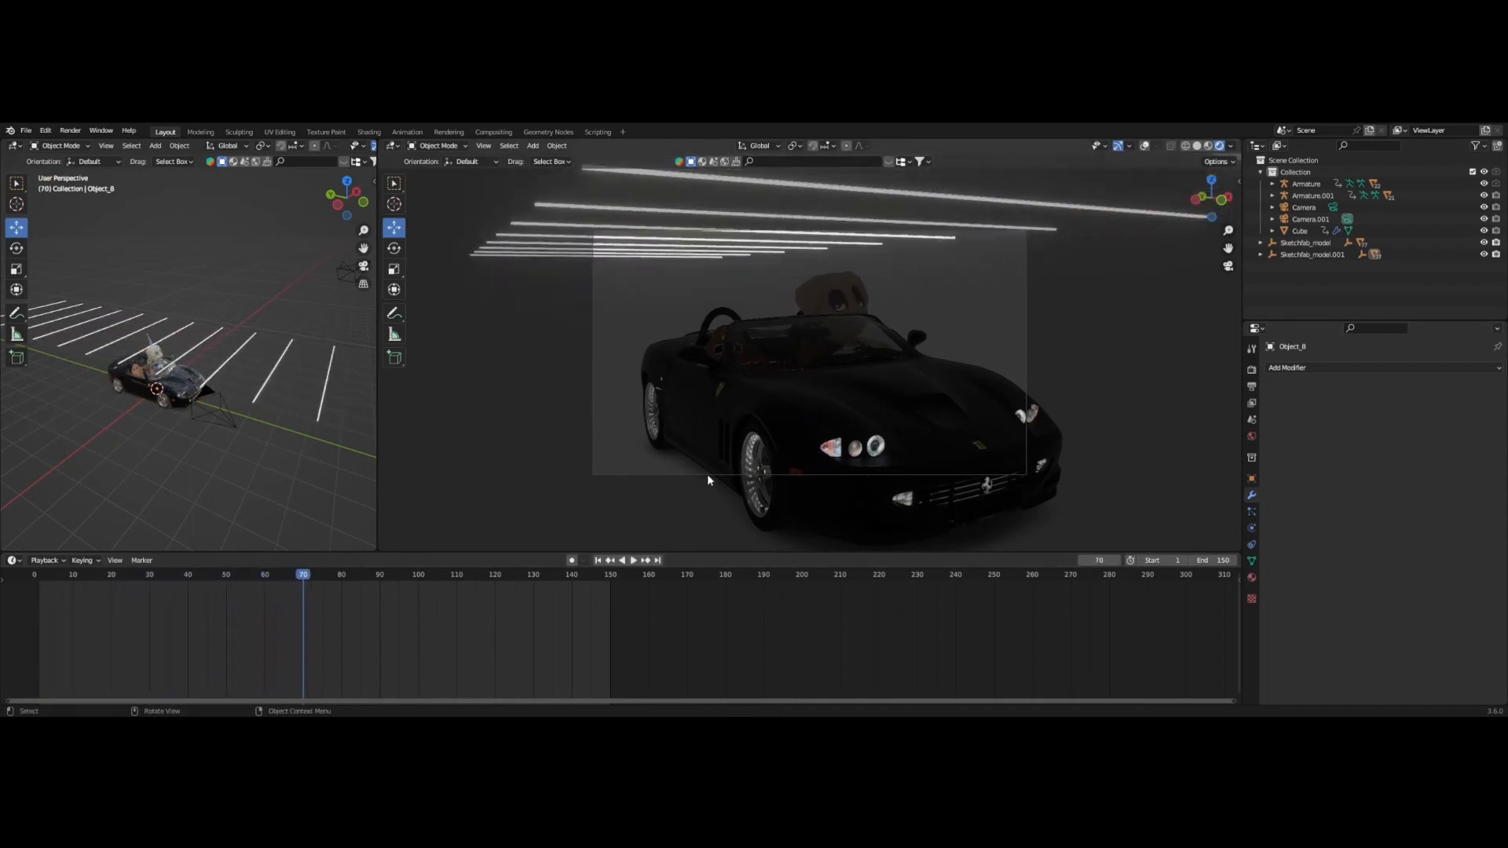
# Examine the car's front wheel up close, checking which wheel parts are separate objects.
pyautogui.scroll(6, 182, 468)
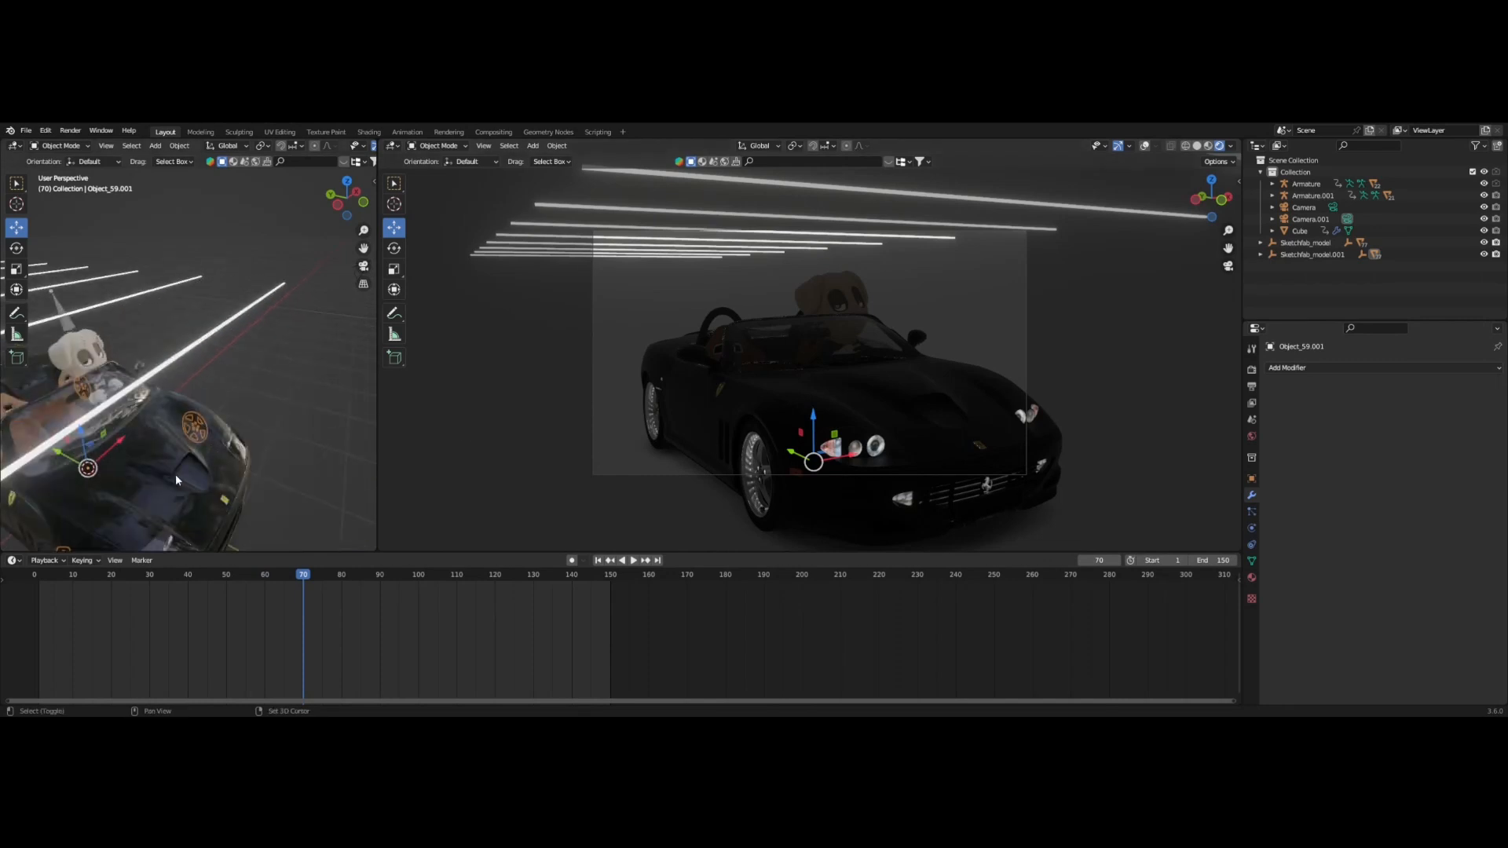
pyautogui.keyDown('shift'); pyautogui.moveTo(177, 474); pyautogui.dragTo(226, 408, button='middle'); pyautogui.keyUp('shift')
pyautogui.click(252, 366)
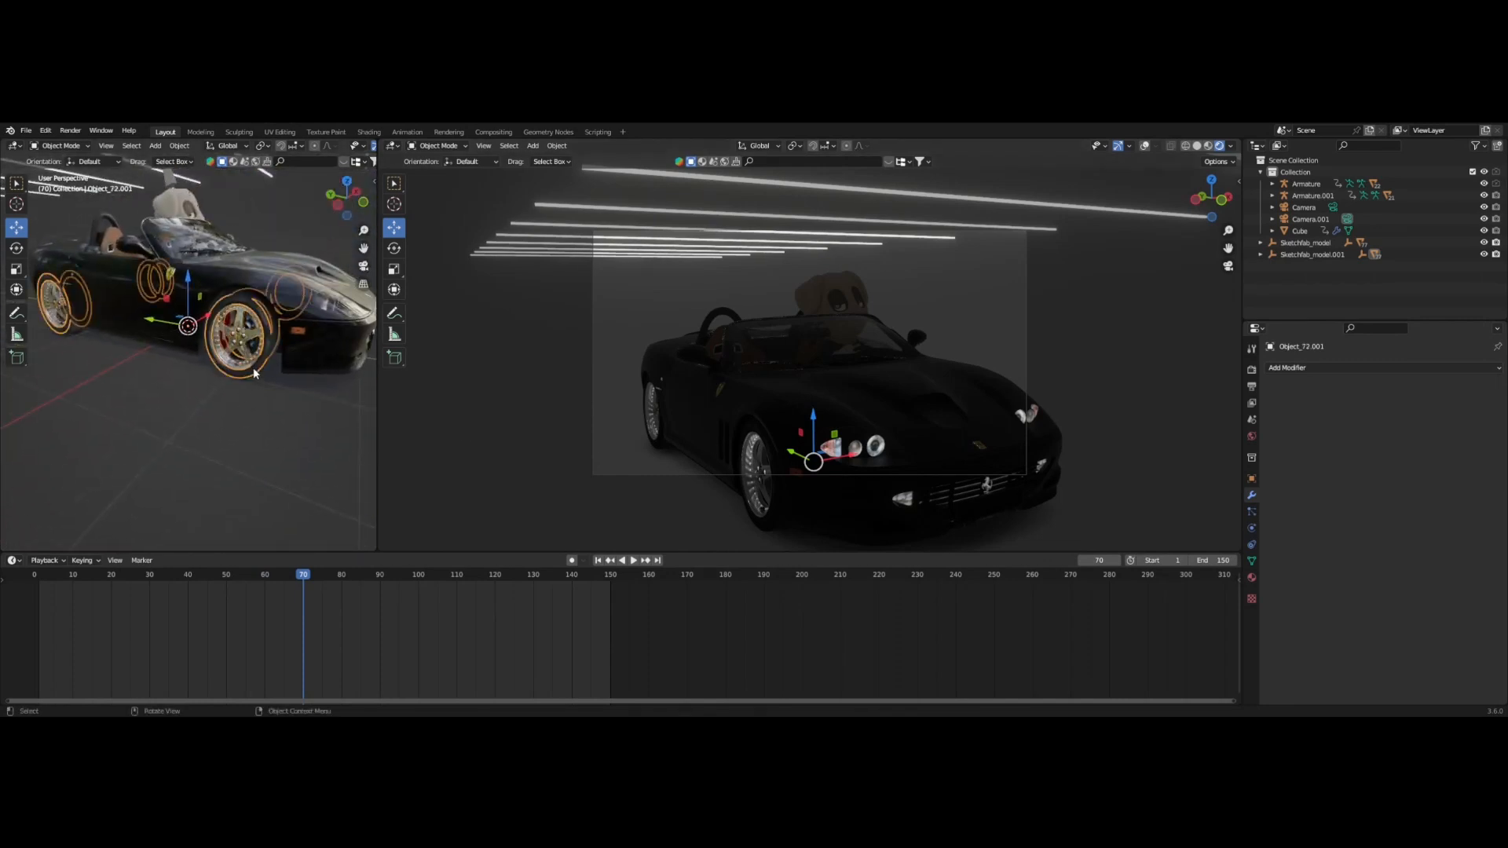
pyautogui.scroll(3, 264, 381)
pyautogui.moveTo(319, 346); pyautogui.dragTo(308, 354, button='middle')
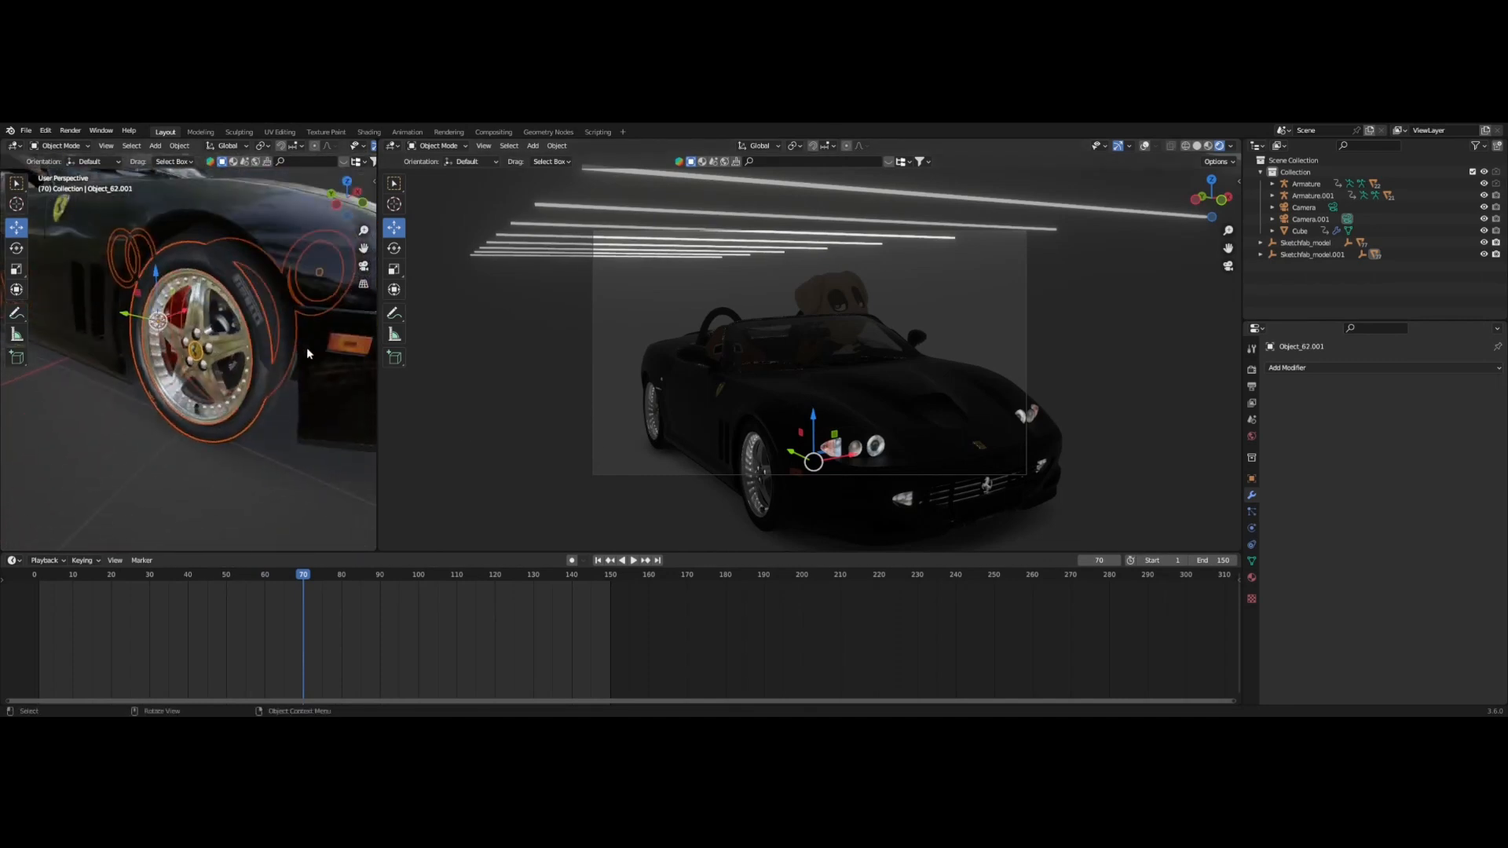
pyautogui.click(257, 448)
pyautogui.scroll(-4, 262, 421)
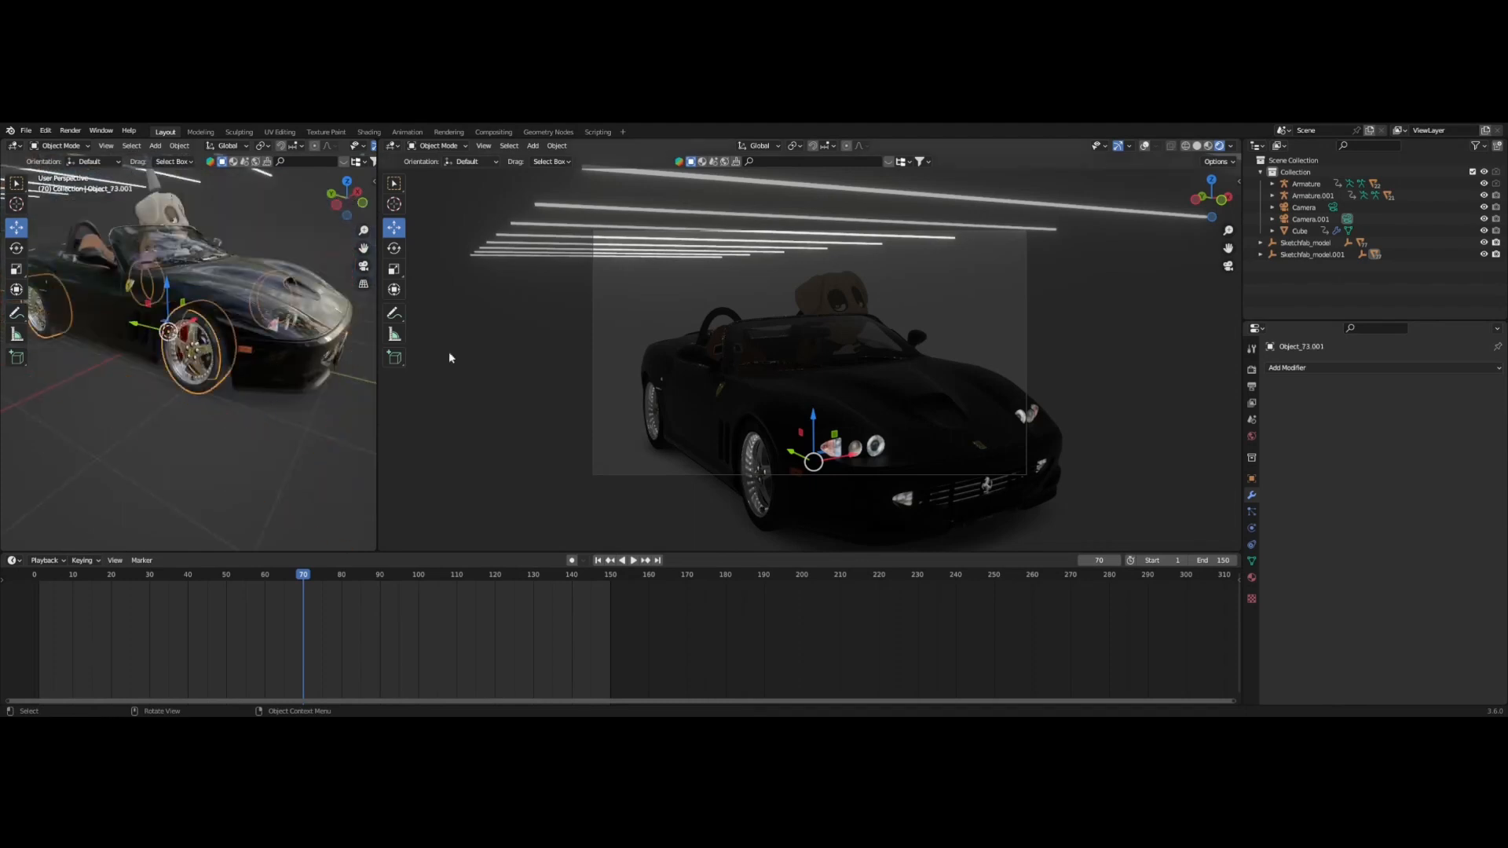
pyautogui.scroll(-3, 316, 407)
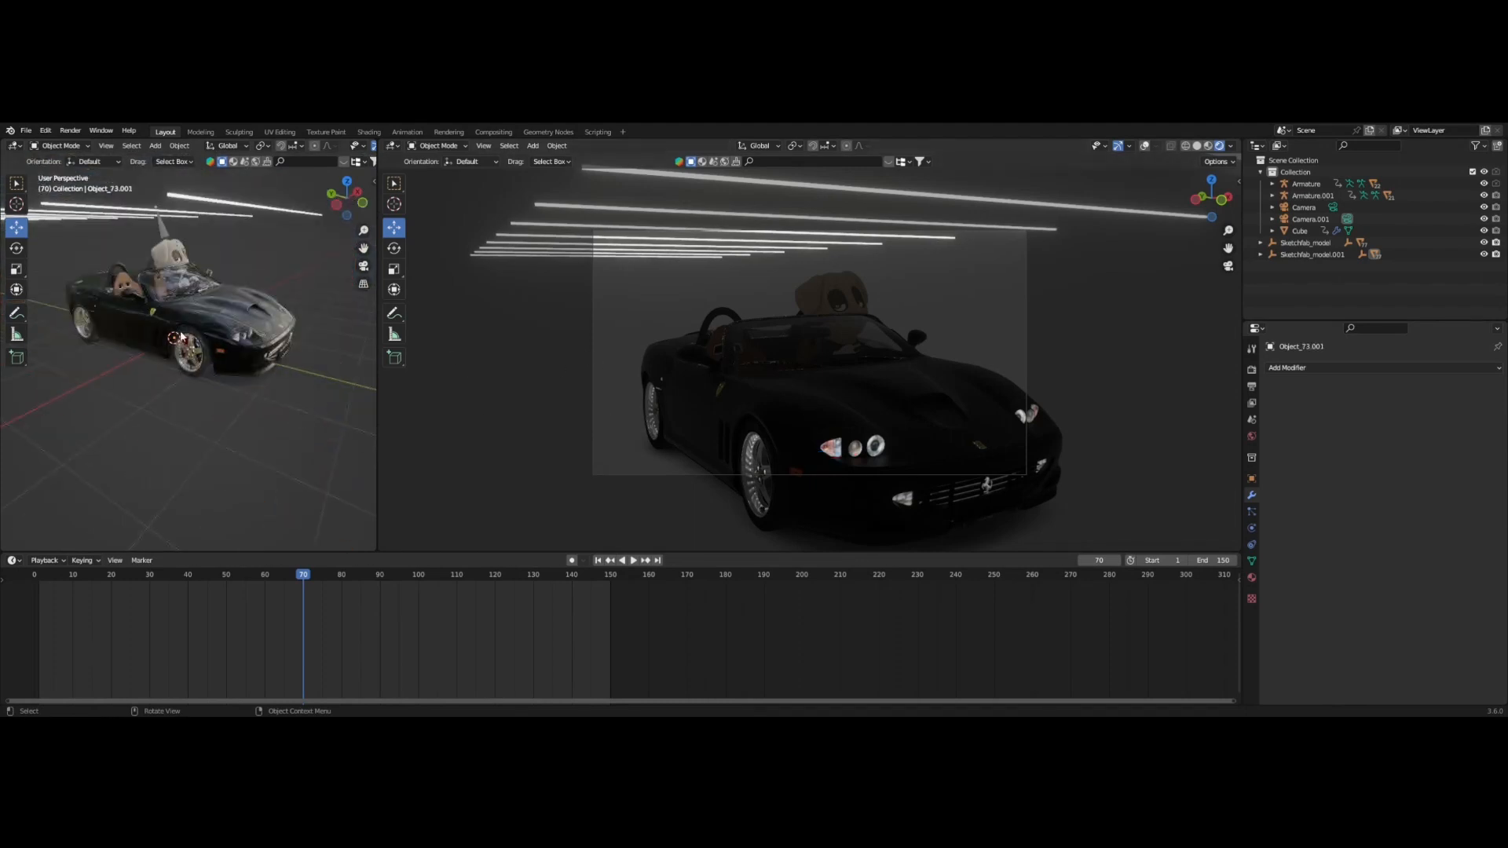
pyautogui.scroll(-4, 180, 336)
# Try raising Camera.001 along the Z axis to 1.7 m, and undo the move.
pyautogui.click(300, 351)
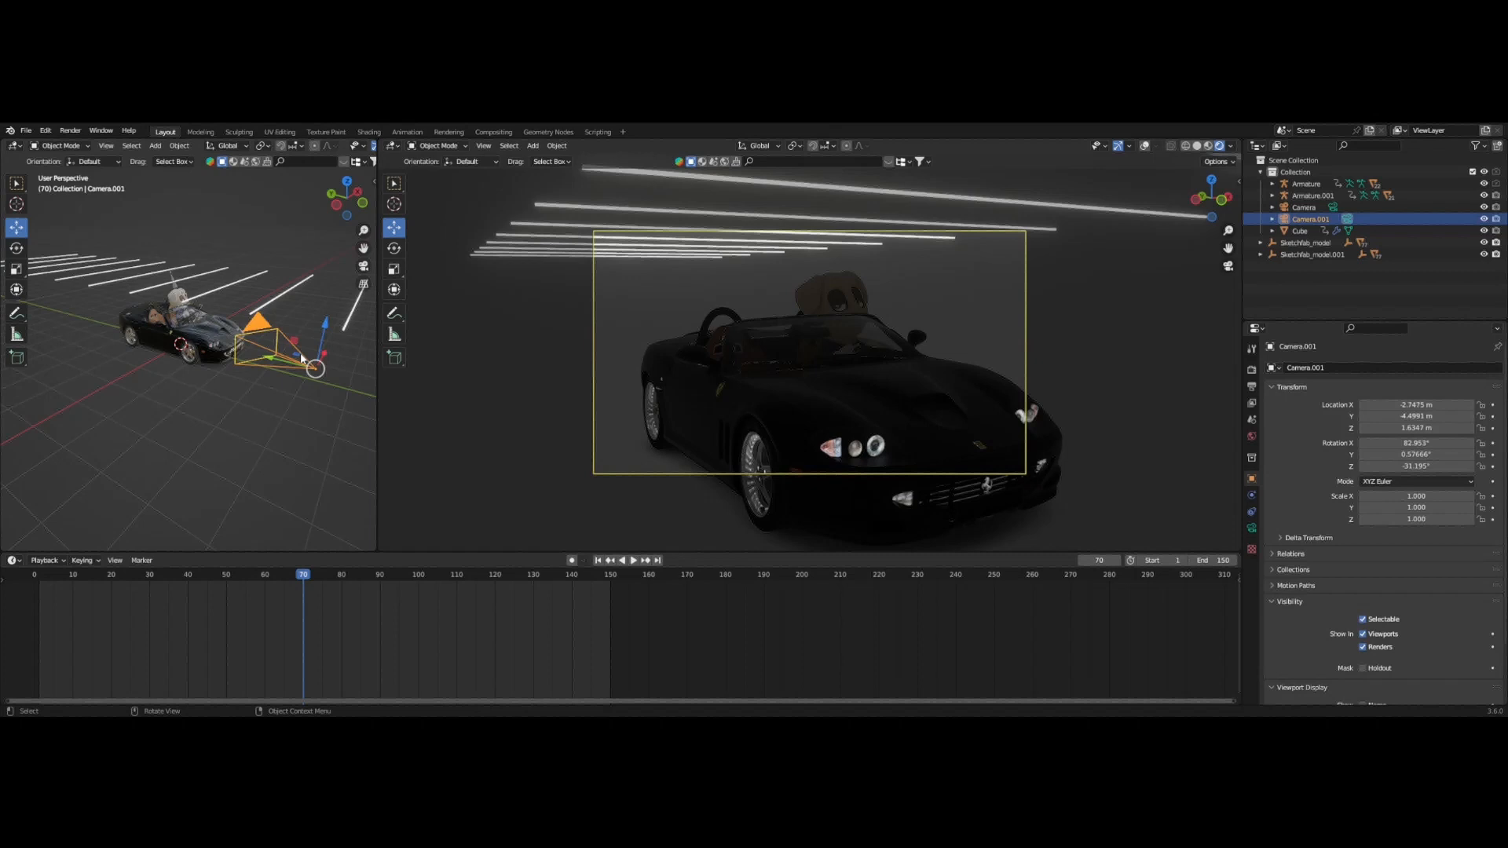
pyautogui.press('g')
pyautogui.press('z')
pyautogui.click(327, 321)
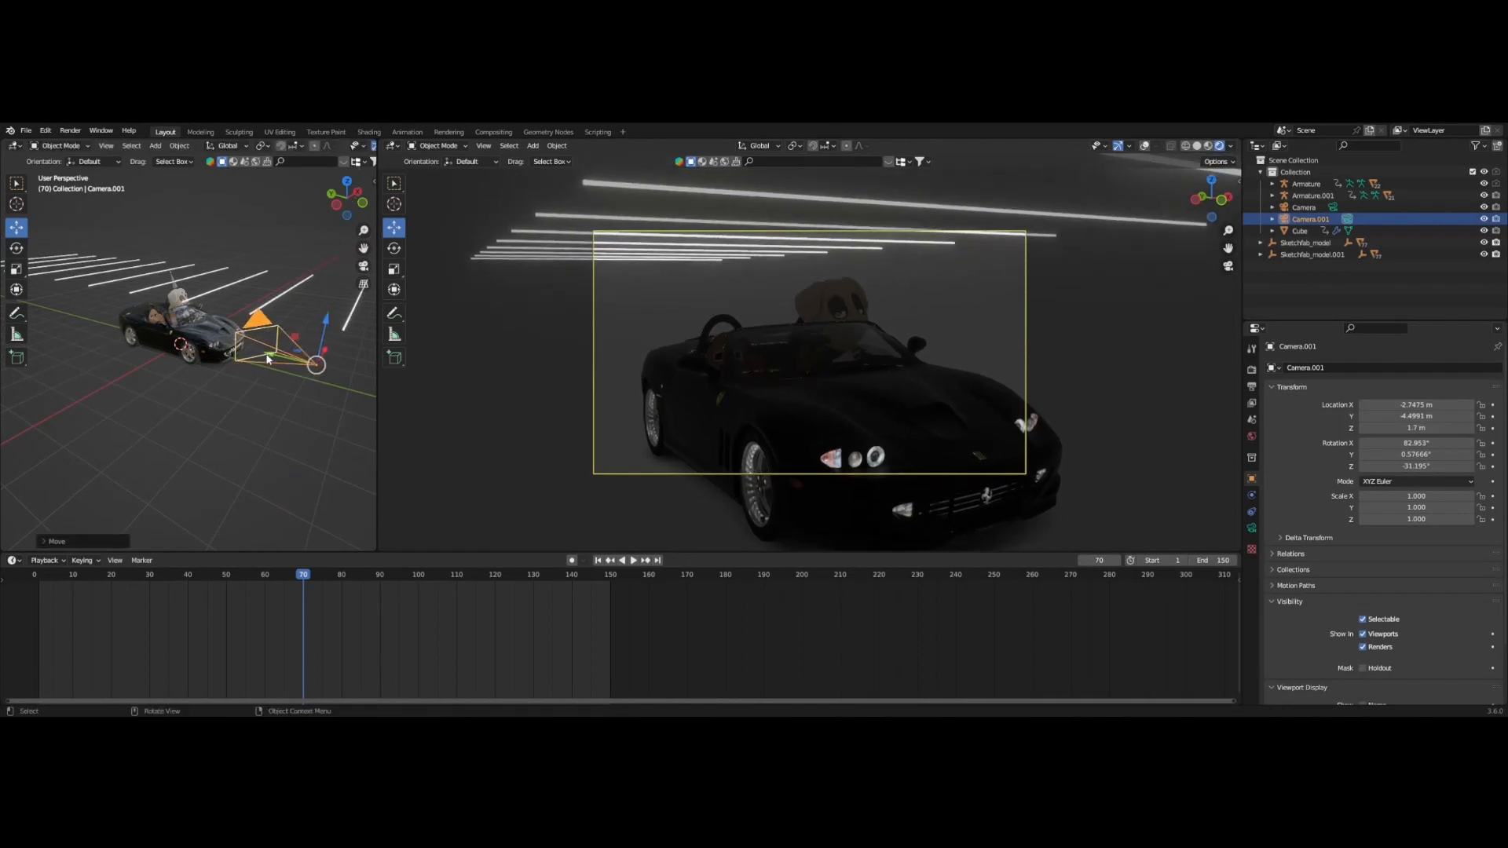
pyautogui.hotkey('ctrl', 'z')
pyautogui.hotkey('ctrl', 'z')
pyautogui.hotkey('ctrl', 'z')
pyautogui.hotkey('ctrl', 'z')
# Move Camera.001 closer to the car, to about X -2.38 m, Y -3.77 m and Z 1.76 m, and play the animation.
pyautogui.scroll(2, 285, 365)
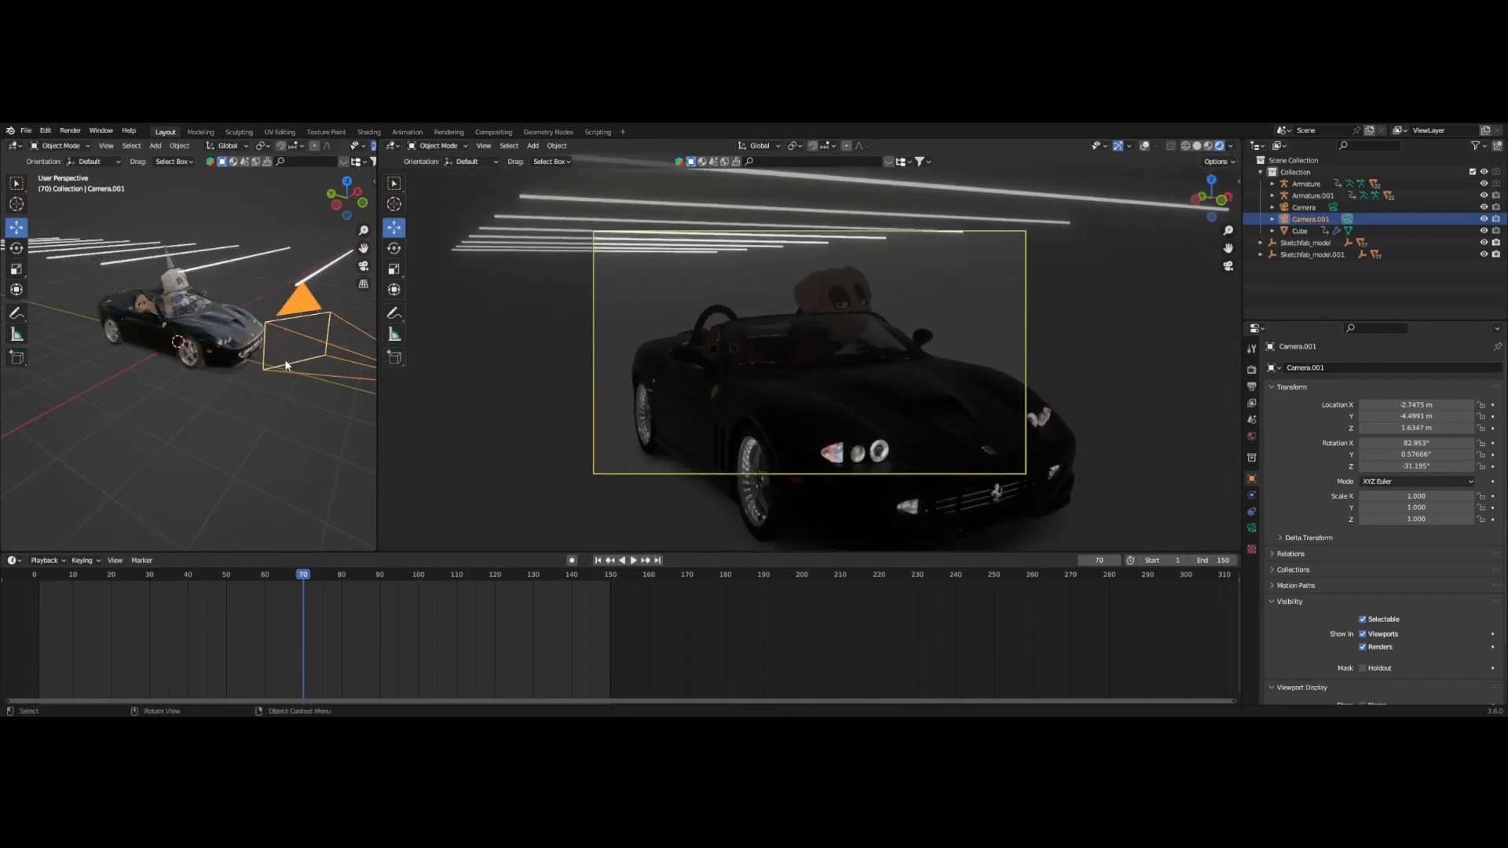
pyautogui.scroll(-2, 285, 366)
pyautogui.moveTo(272, 362); pyautogui.dragTo(286, 298)
pyautogui.hotkey('shift', 'Left')
pyautogui.press('space')
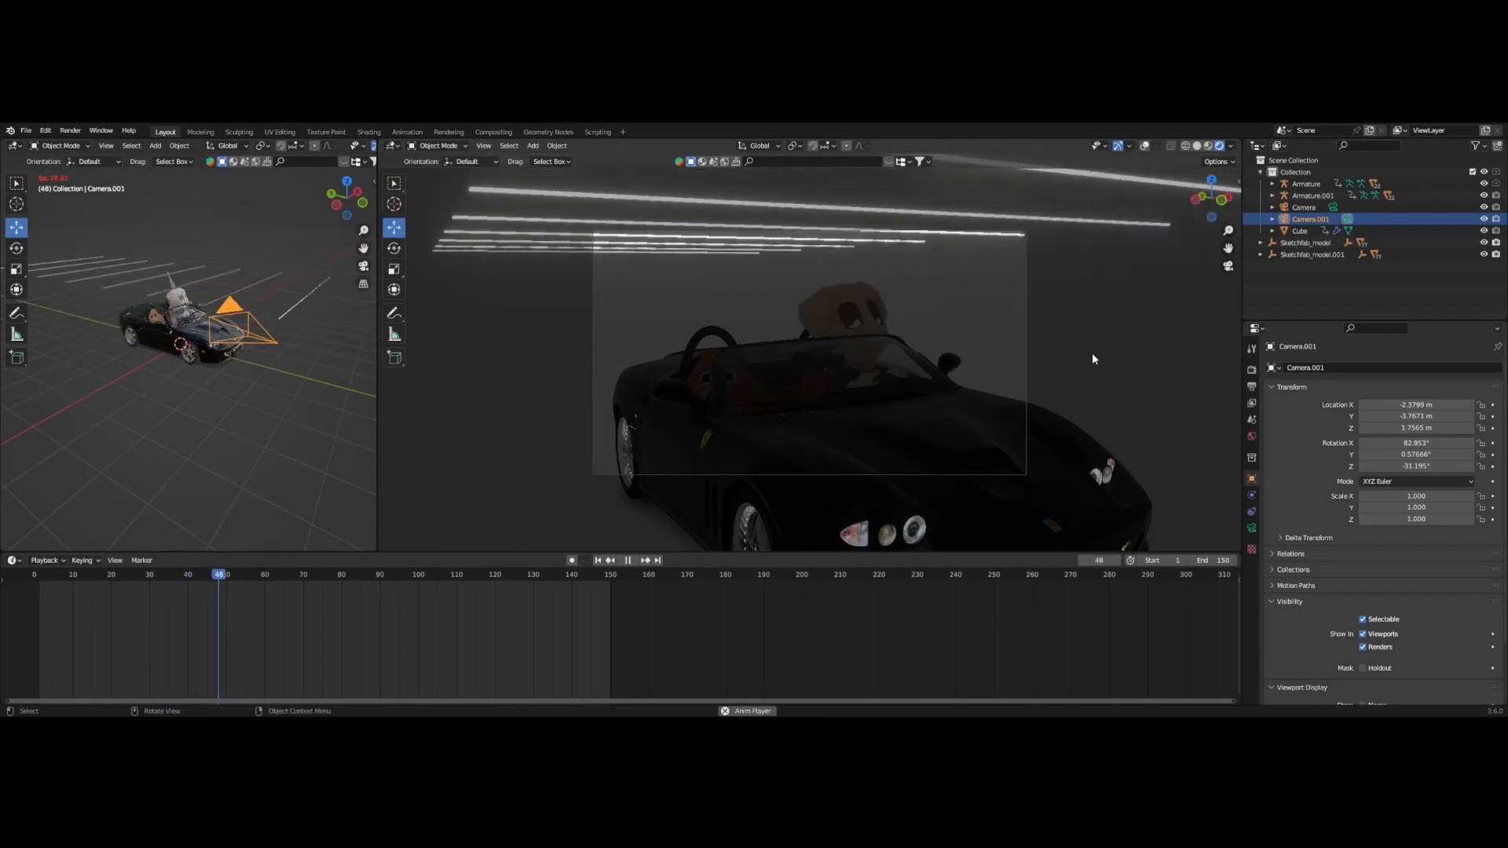
pyautogui.press('space')
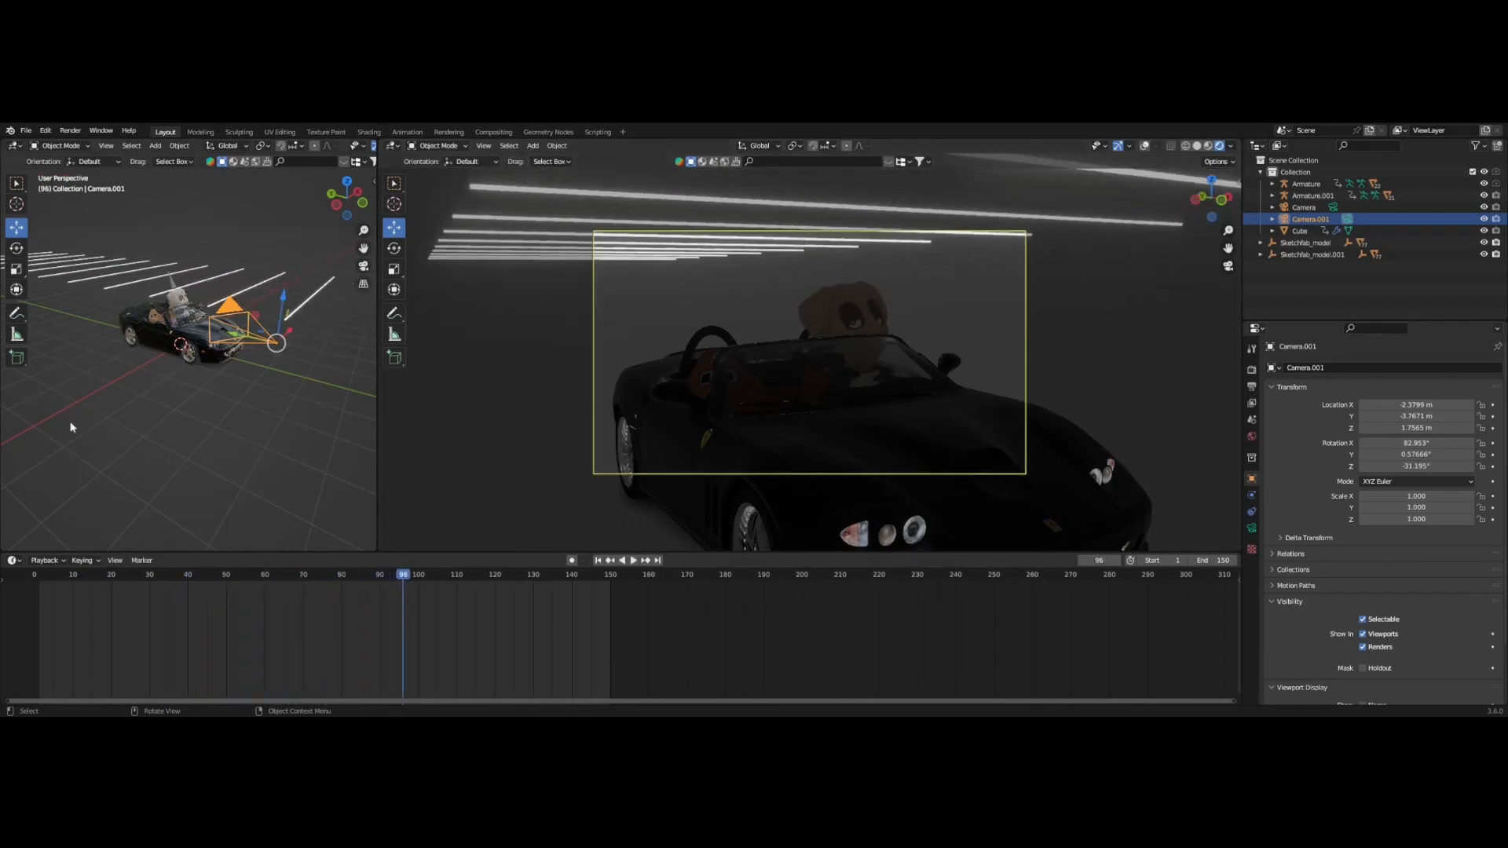
# Rotate Camera.001 to a Z rotation of about -34.31°, shift it along Y to about -3.72 m, and play the animation.
pyautogui.click(16, 247)
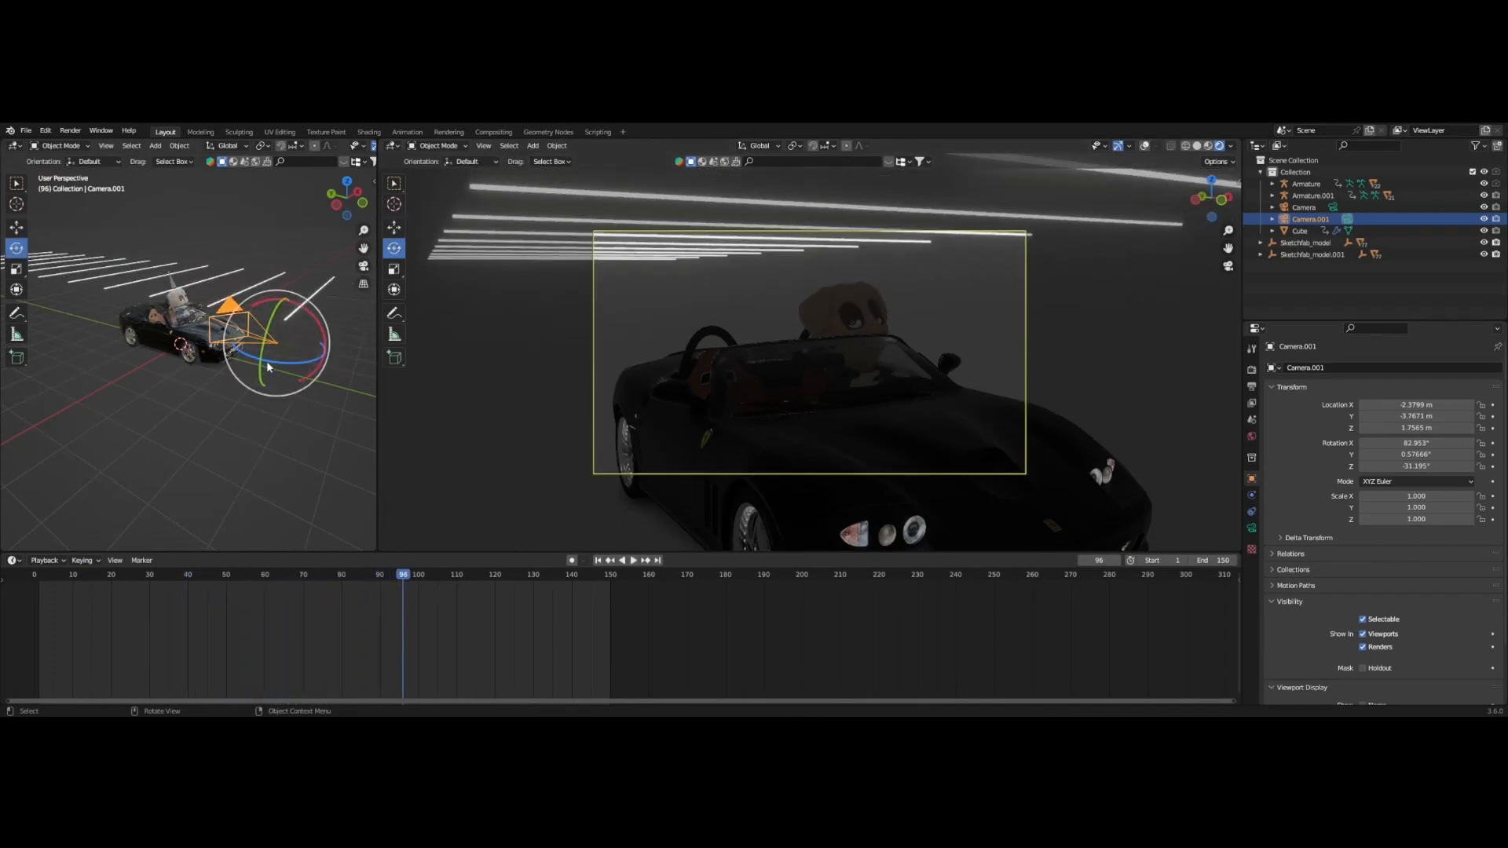
pyautogui.moveTo(267, 368); pyautogui.dragTo(233, 333)
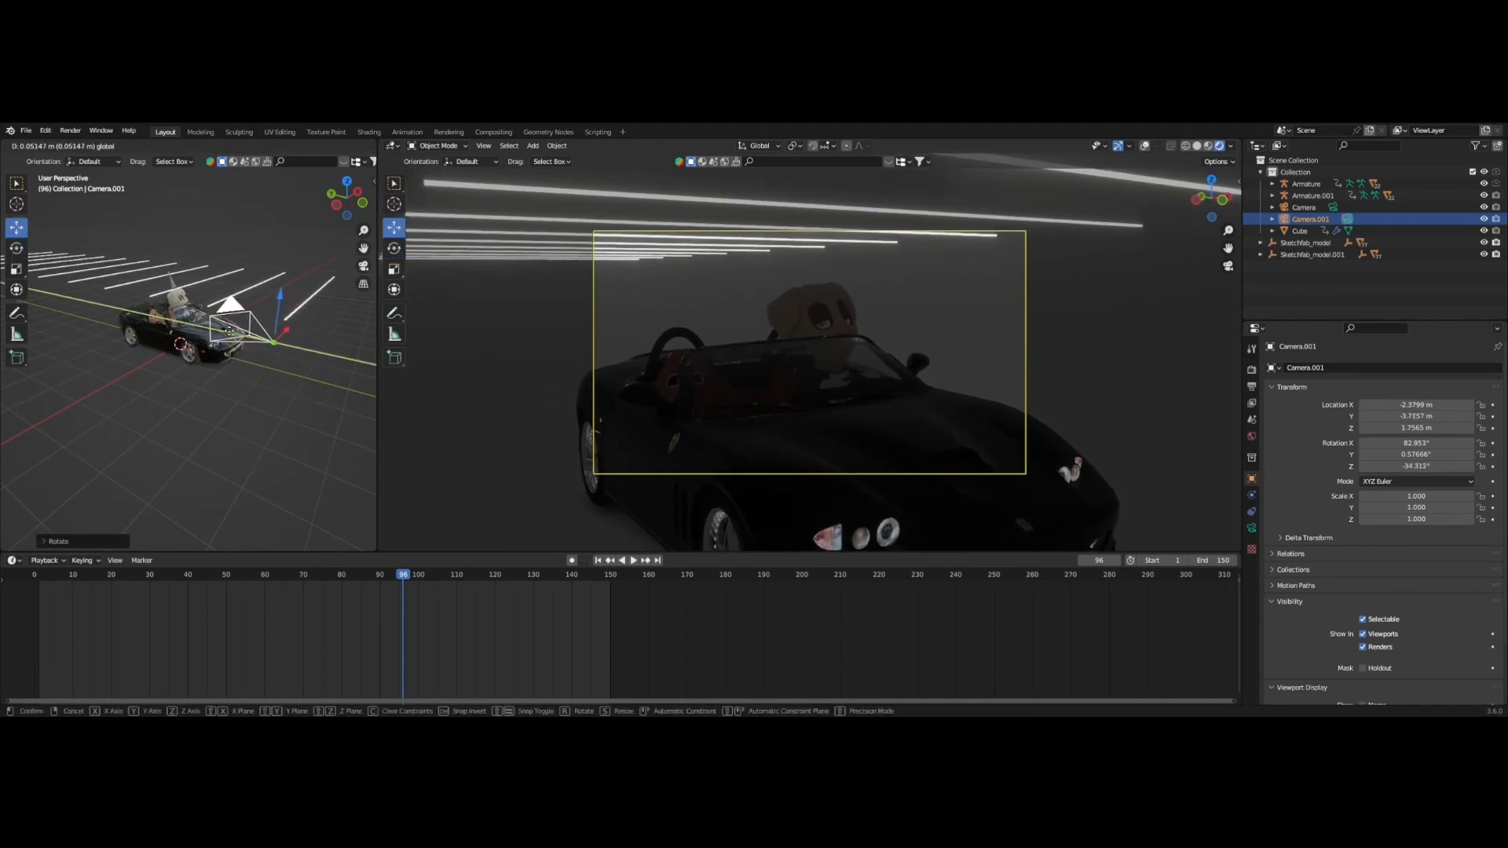
pyautogui.click(267, 462)
pyautogui.moveTo(267, 463); pyautogui.dragTo(285, 388, button='middle')
pyautogui.press('space')
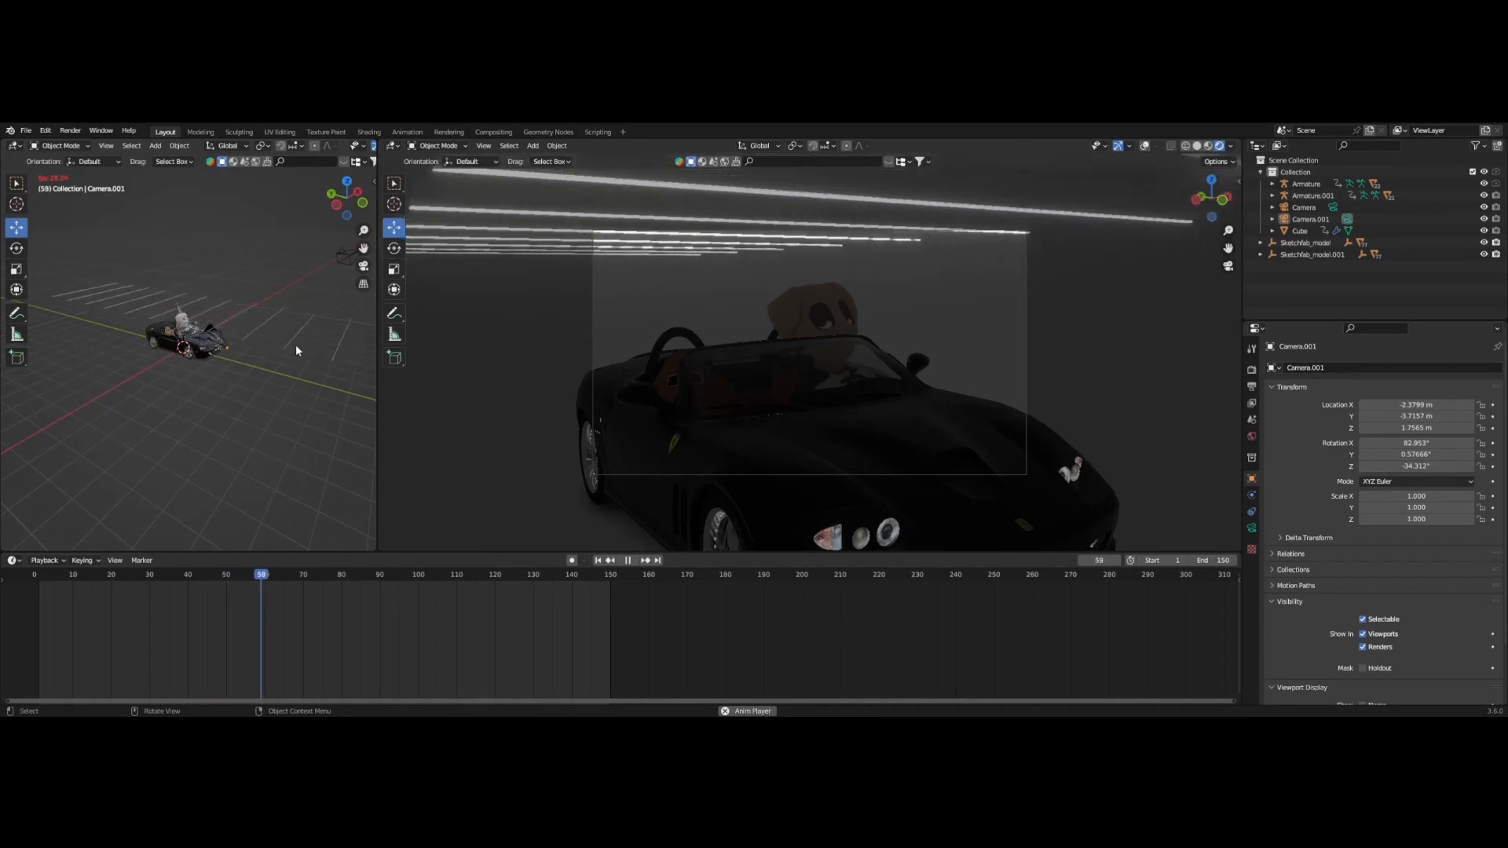
pyautogui.press('space')
# Open the light strip's mesh for editing, frame it, and enlarge the modelling viewport around it.
pyautogui.click(193, 345)
pyautogui.moveTo(194, 345); pyautogui.dragTo(247, 353, button='middle')
pyautogui.click(228, 340)
pyautogui.press('Tab')
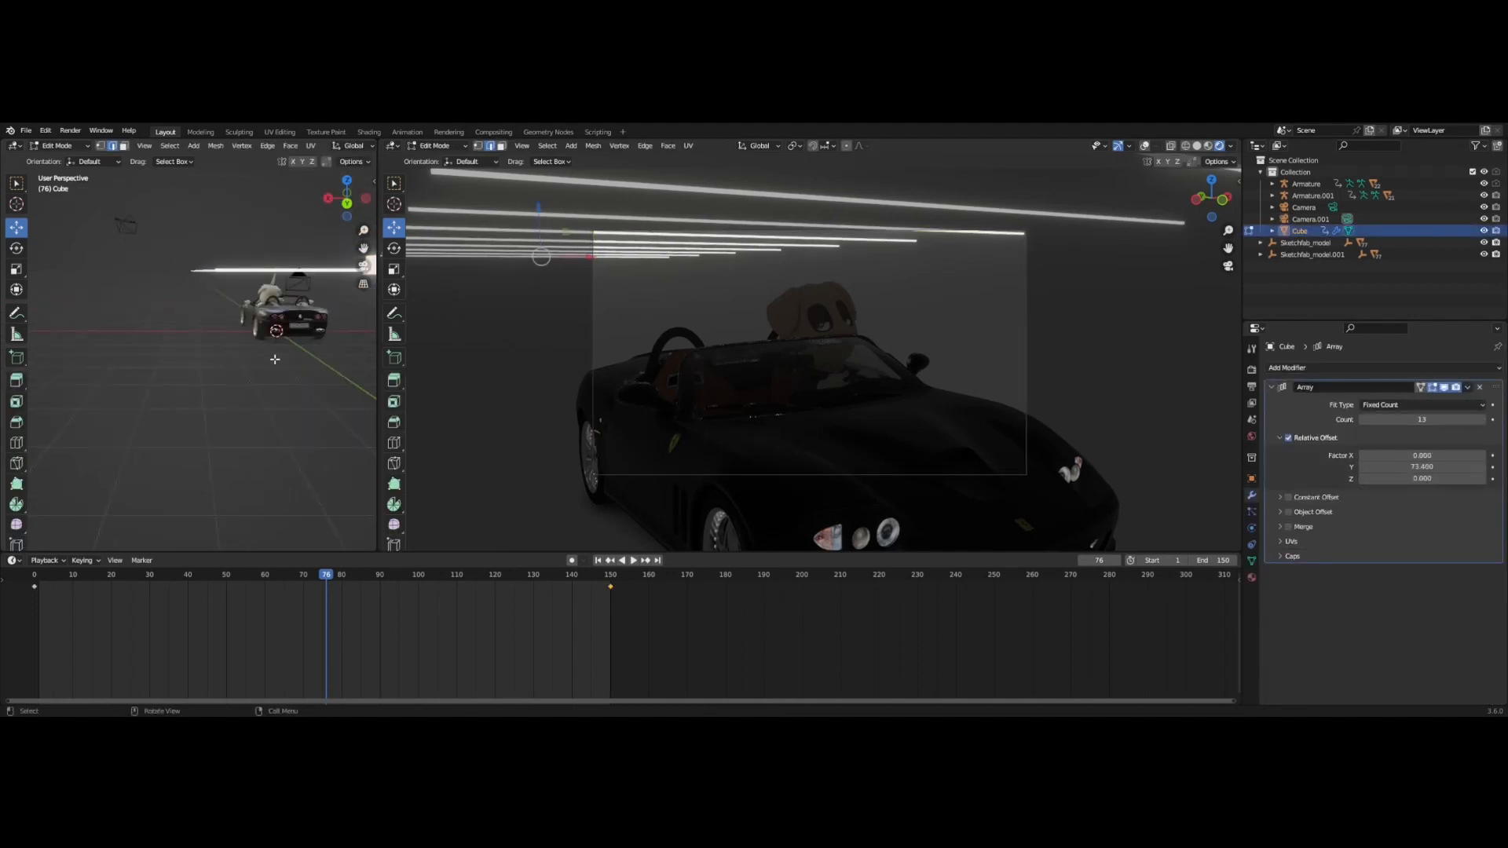
pyautogui.press('KP_Decimal')
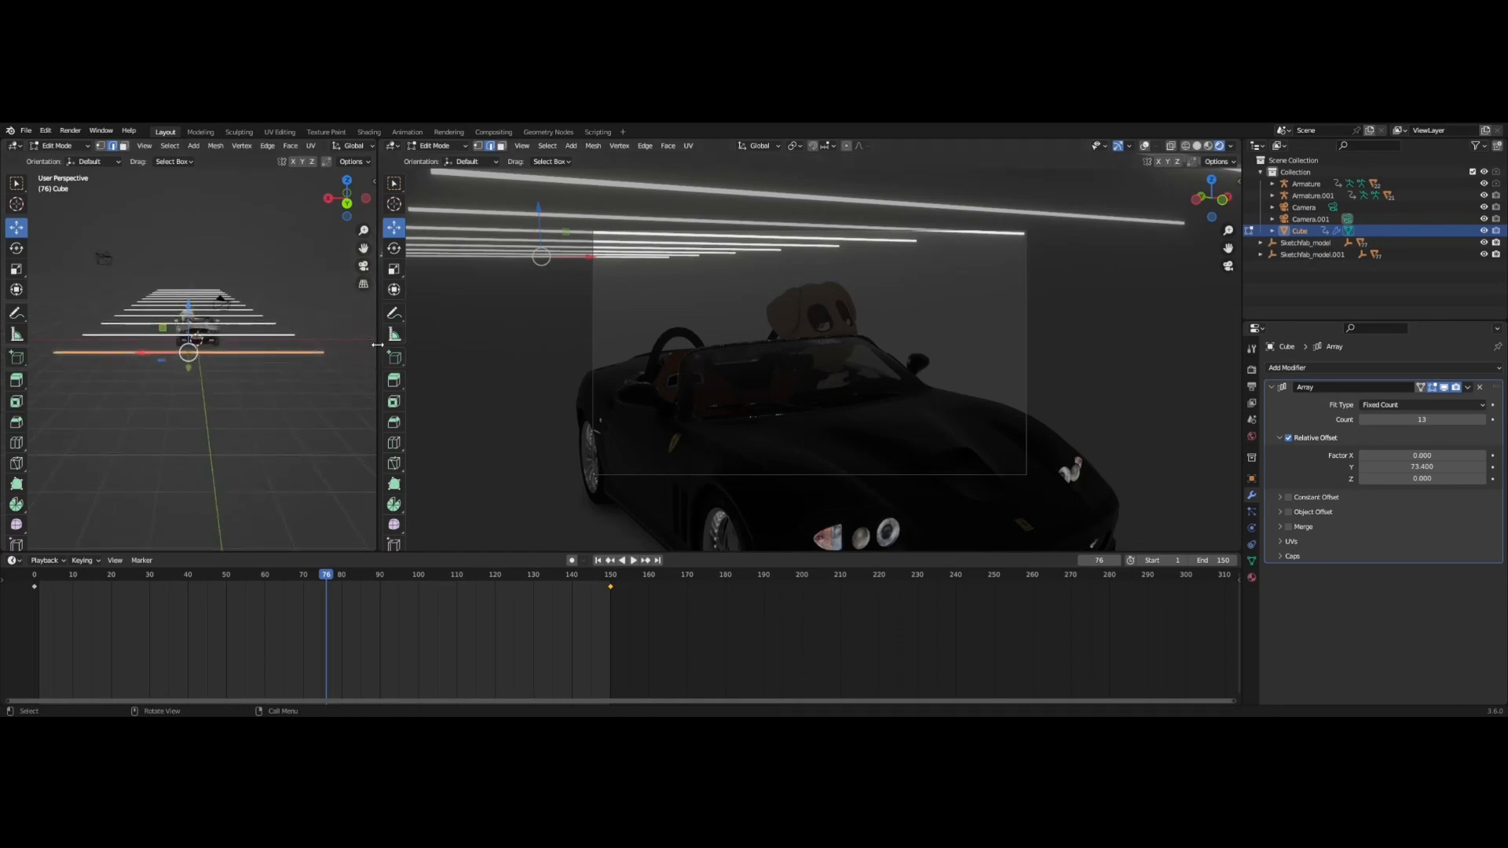
pyautogui.moveTo(377, 345); pyautogui.dragTo(854, 346)
pyautogui.moveTo(267, 353); pyautogui.dragTo(666, 392, button='middle')
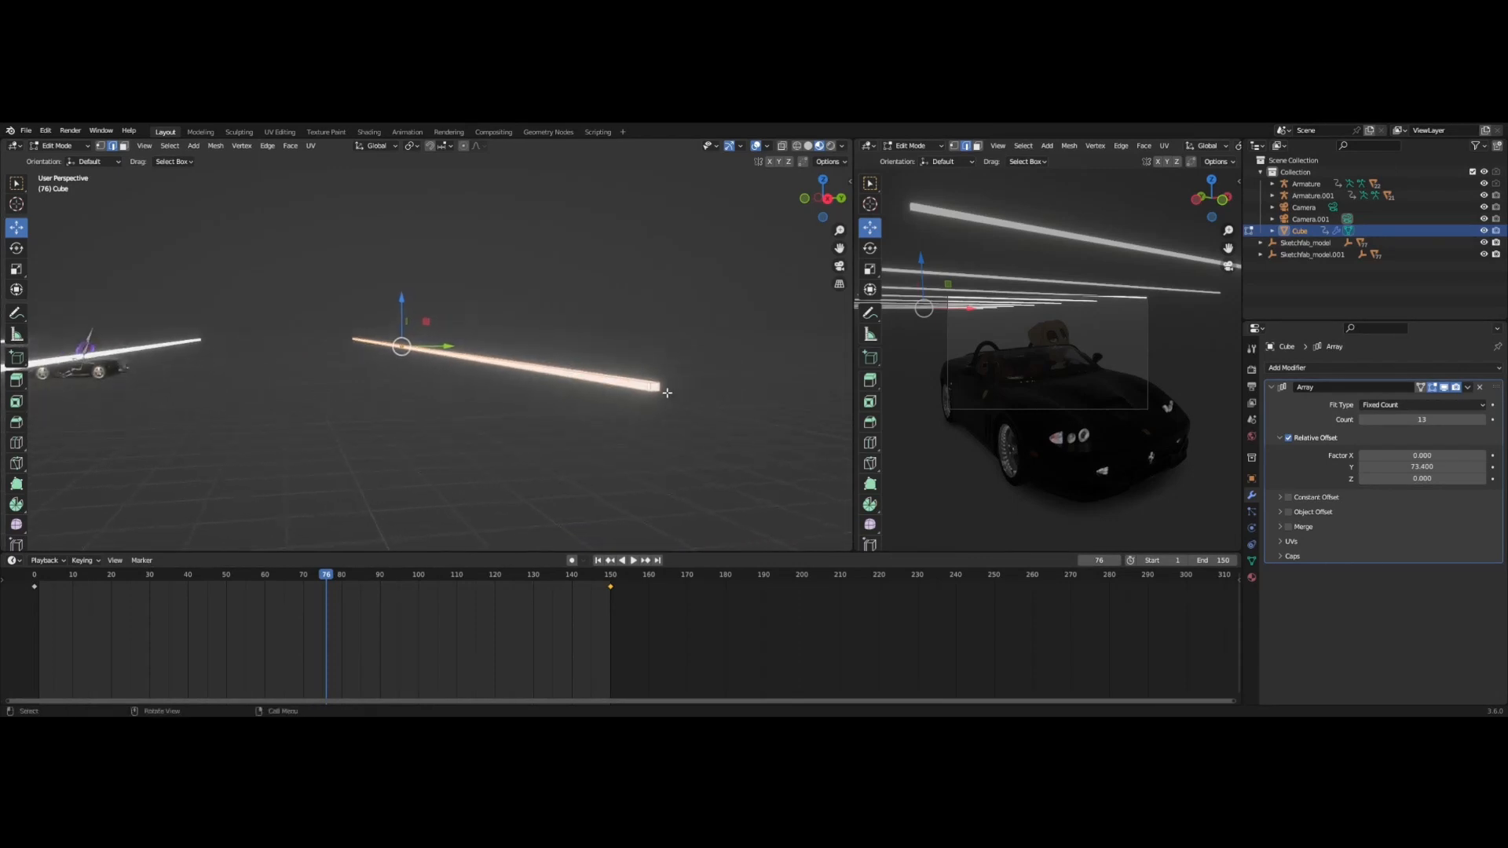
# Extrude the end face of the light strip downward along the global Z axis by about 2.7 m to form a vertical side light.
pyautogui.click(655, 389)
pyautogui.scroll(3, 711, 421)
pyautogui.keyDown('shift'); pyautogui.moveTo(723, 445); pyautogui.dragTo(643, 441, button='middle'); pyautogui.keyUp('shift')
pyautogui.scroll(-4, 643, 441)
pyautogui.scroll(1, 640, 438)
pyautogui.press('Tab')
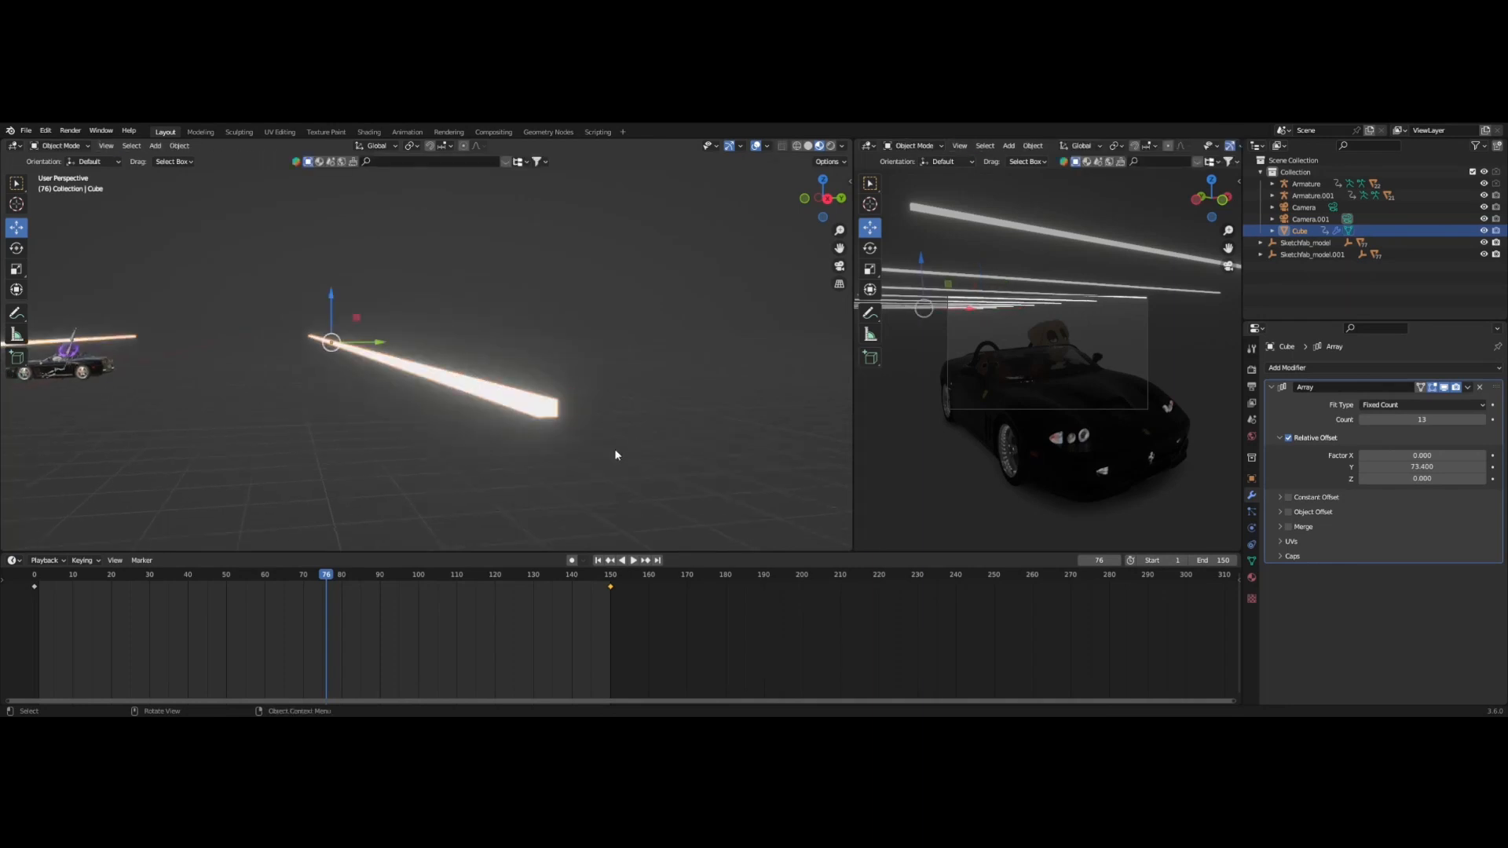
pyautogui.click(557, 477)
pyautogui.press('Tab')
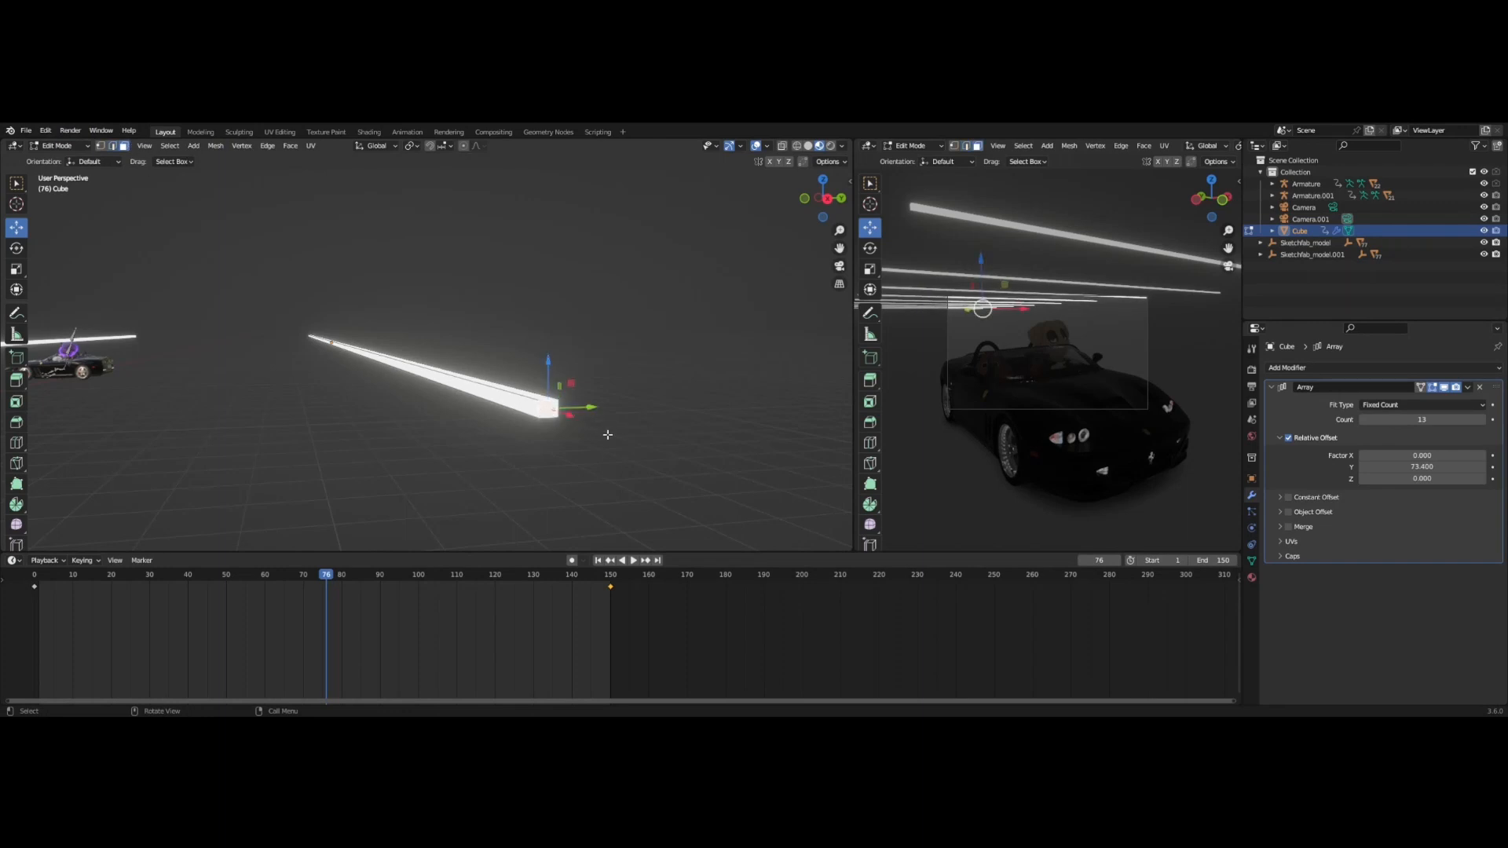
pyautogui.moveTo(608, 434); pyautogui.dragTo(666, 439, button='middle')
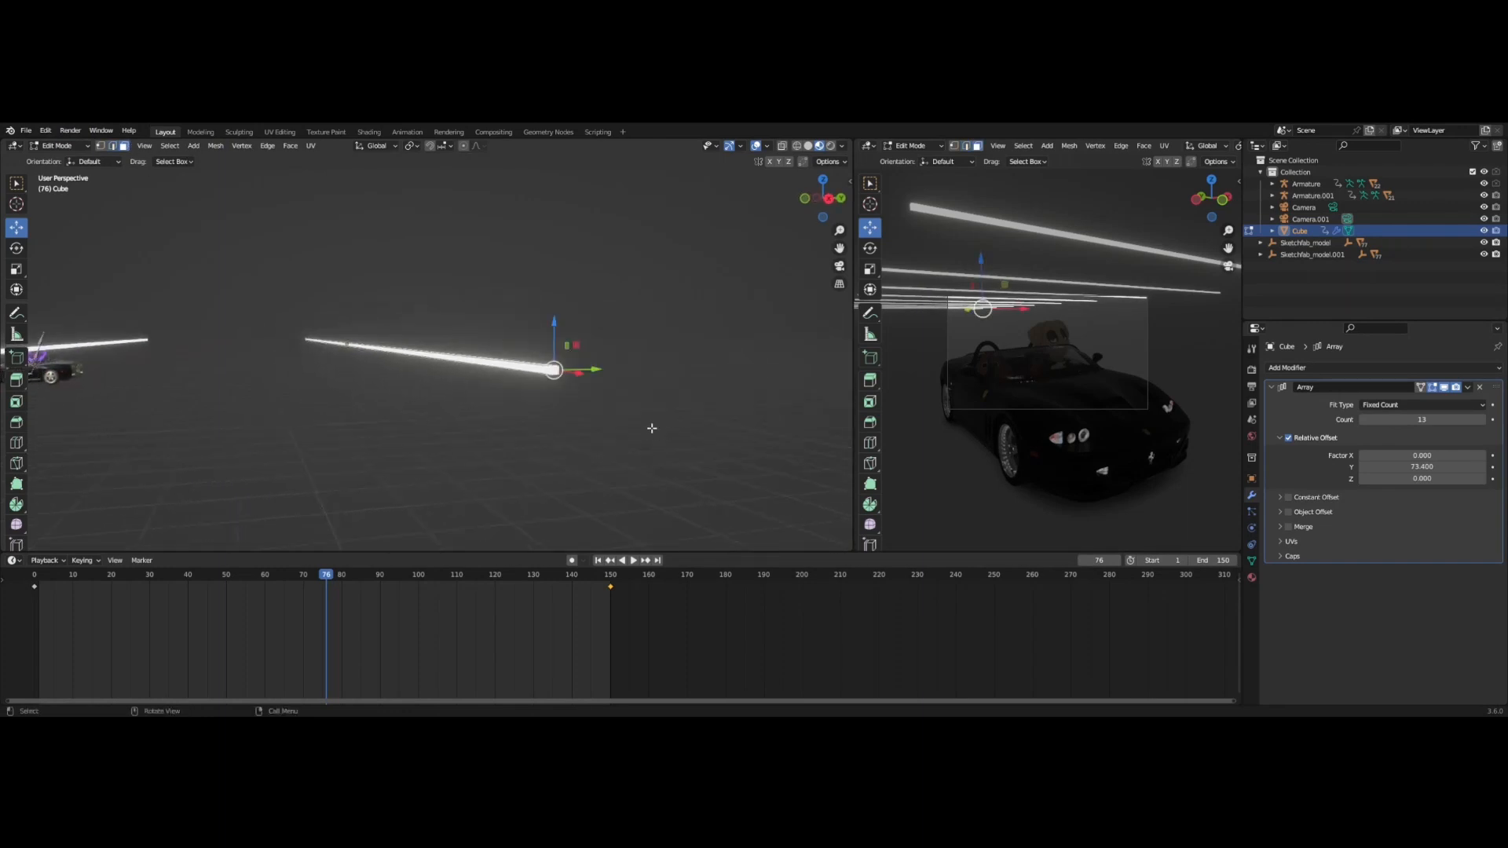
pyautogui.press('e')
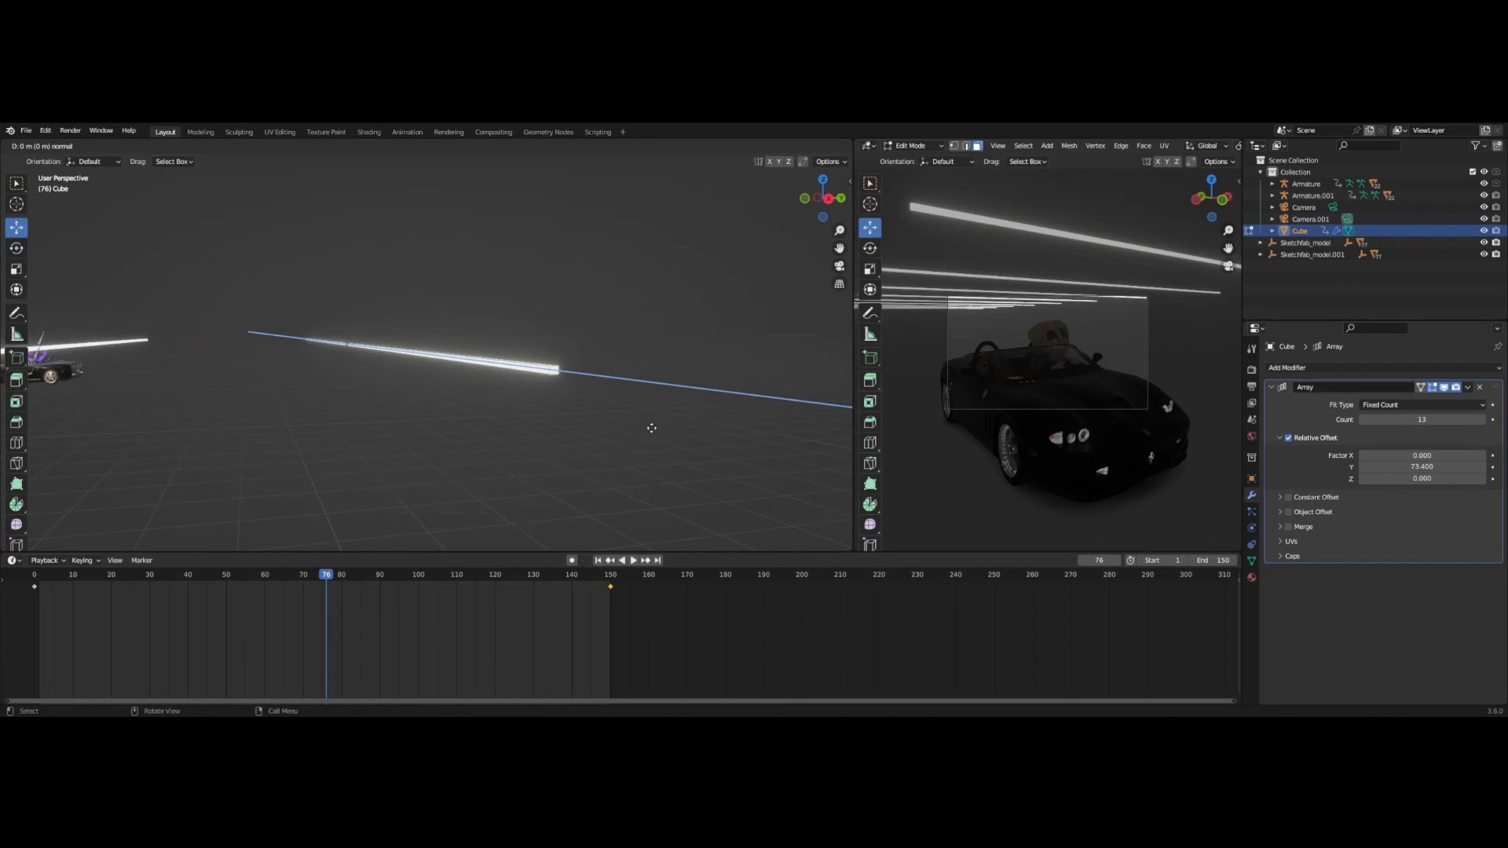
pyautogui.press('z')
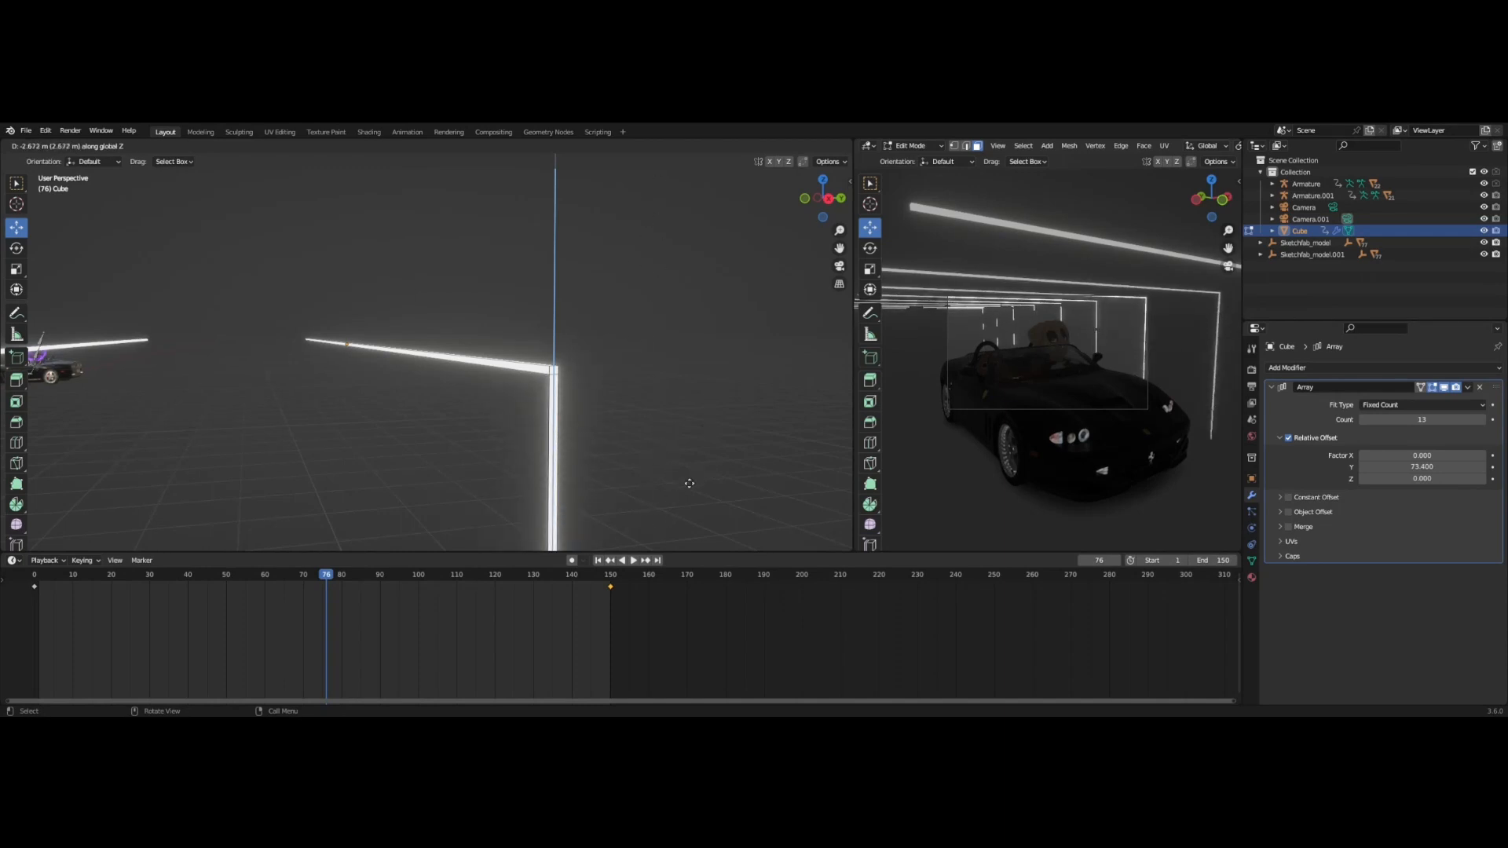
pyautogui.click(652, 547)
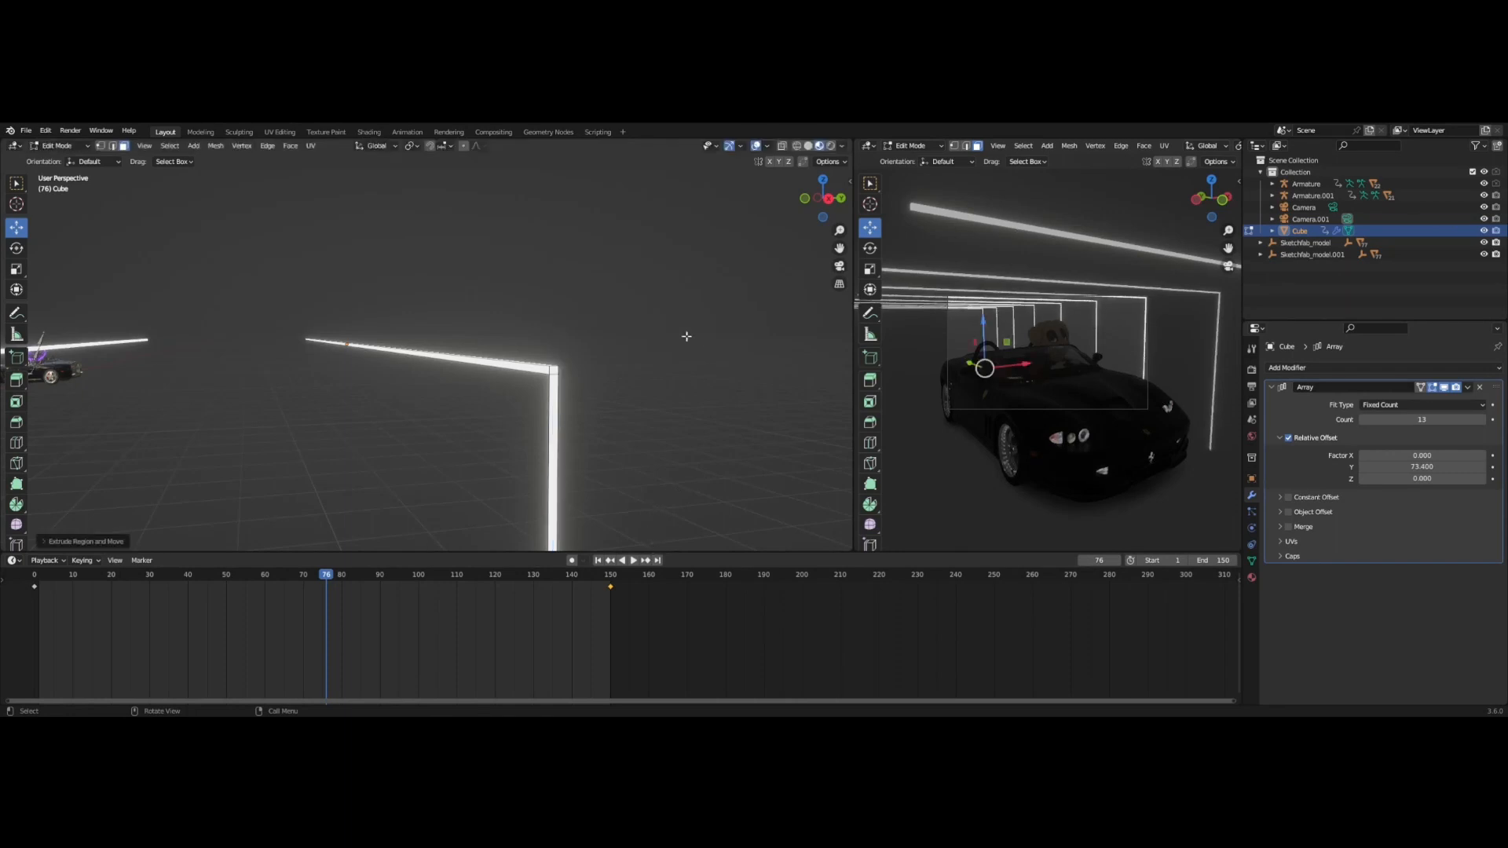
# Play the animation from near the start and enlarge the camera viewport to check the vertical side lights.
pyautogui.moveTo(379, 577); pyautogui.dragTo(97, 573)
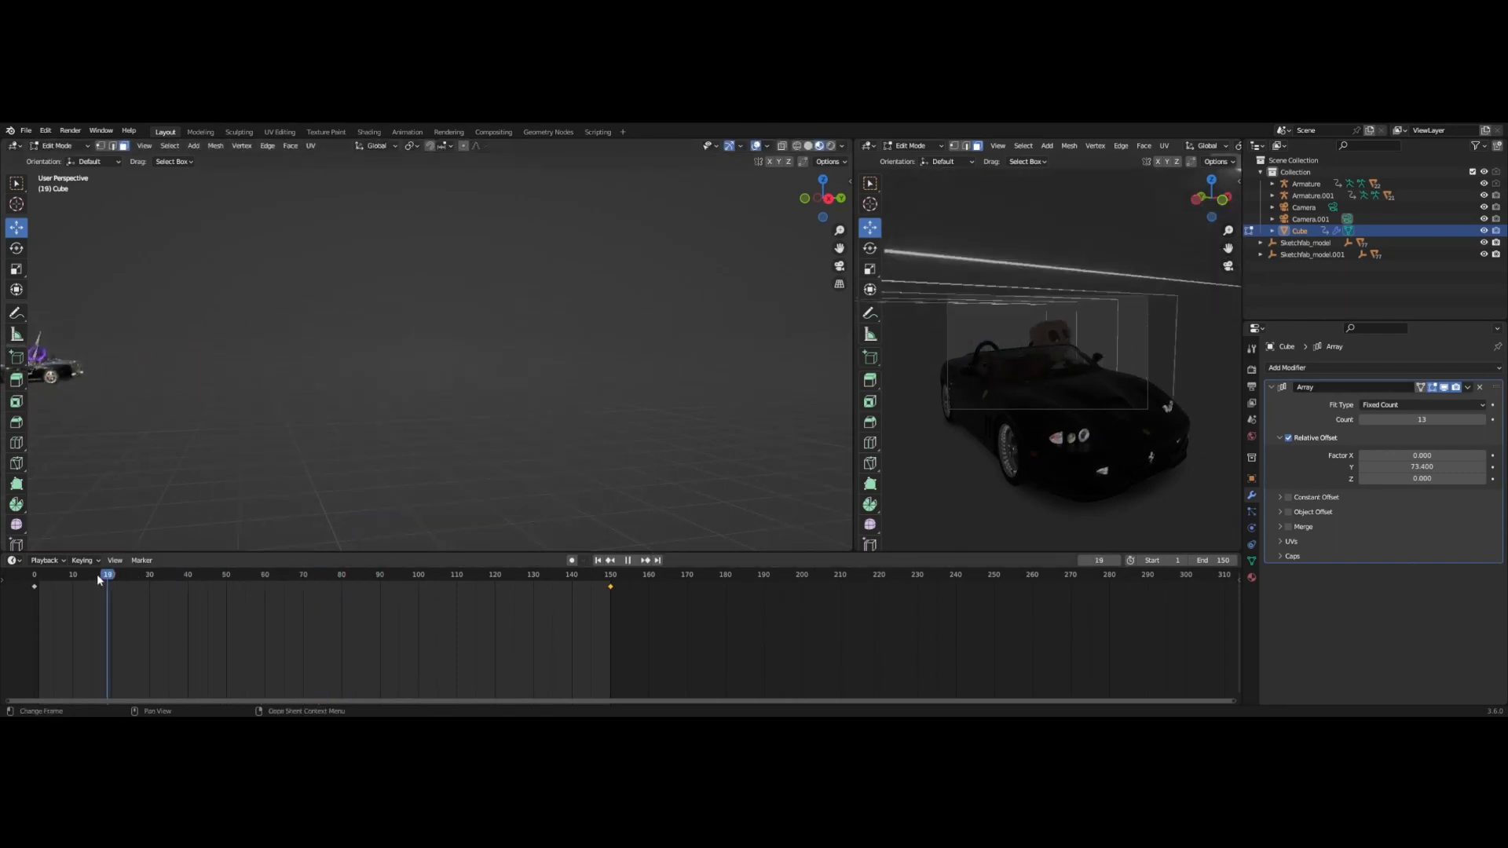
pyautogui.press('space')
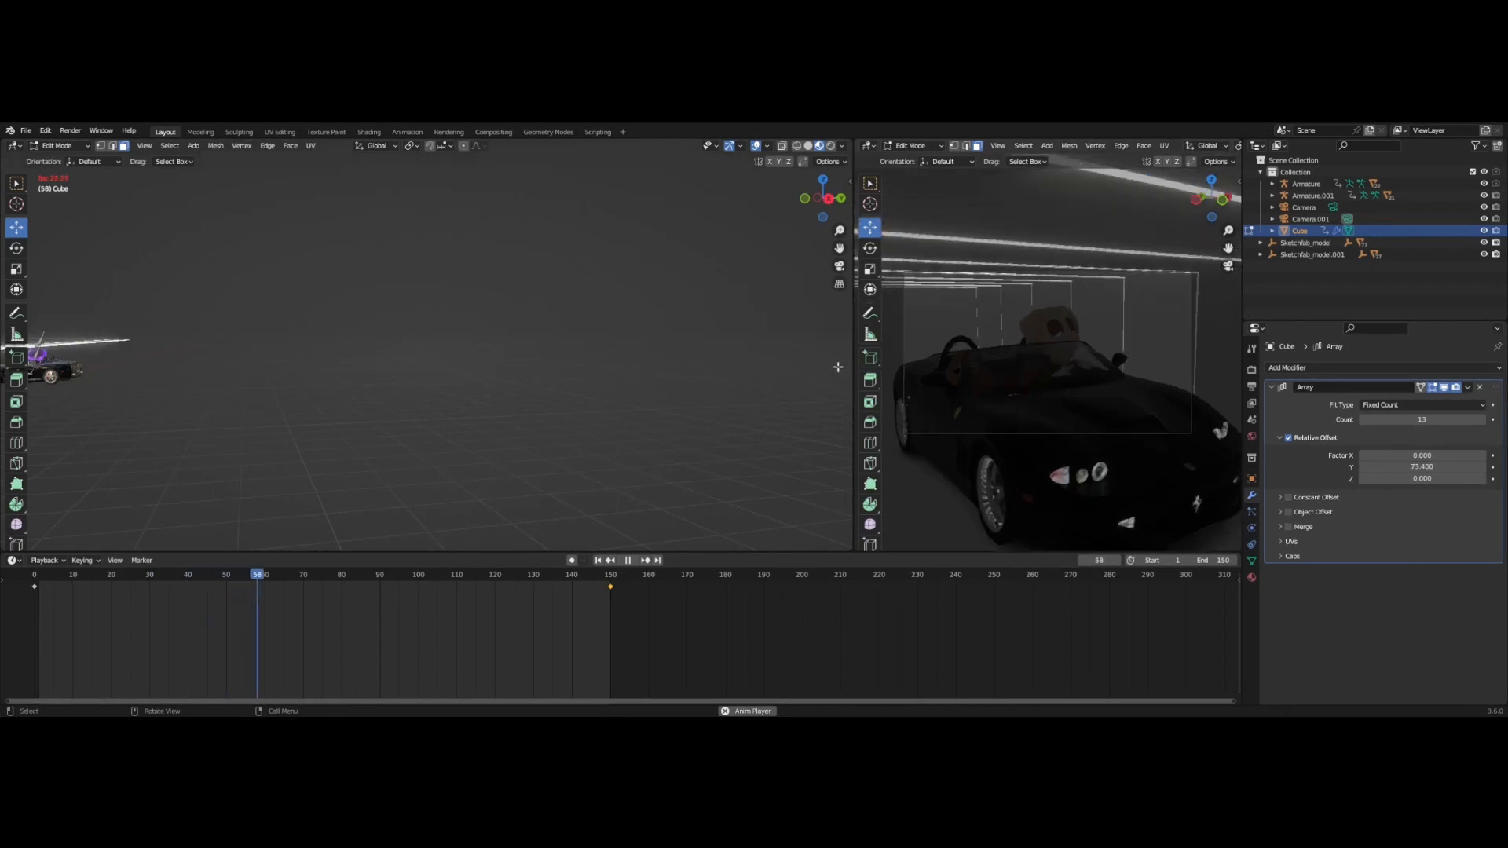
pyautogui.moveTo(854, 358); pyautogui.dragTo(548, 359)
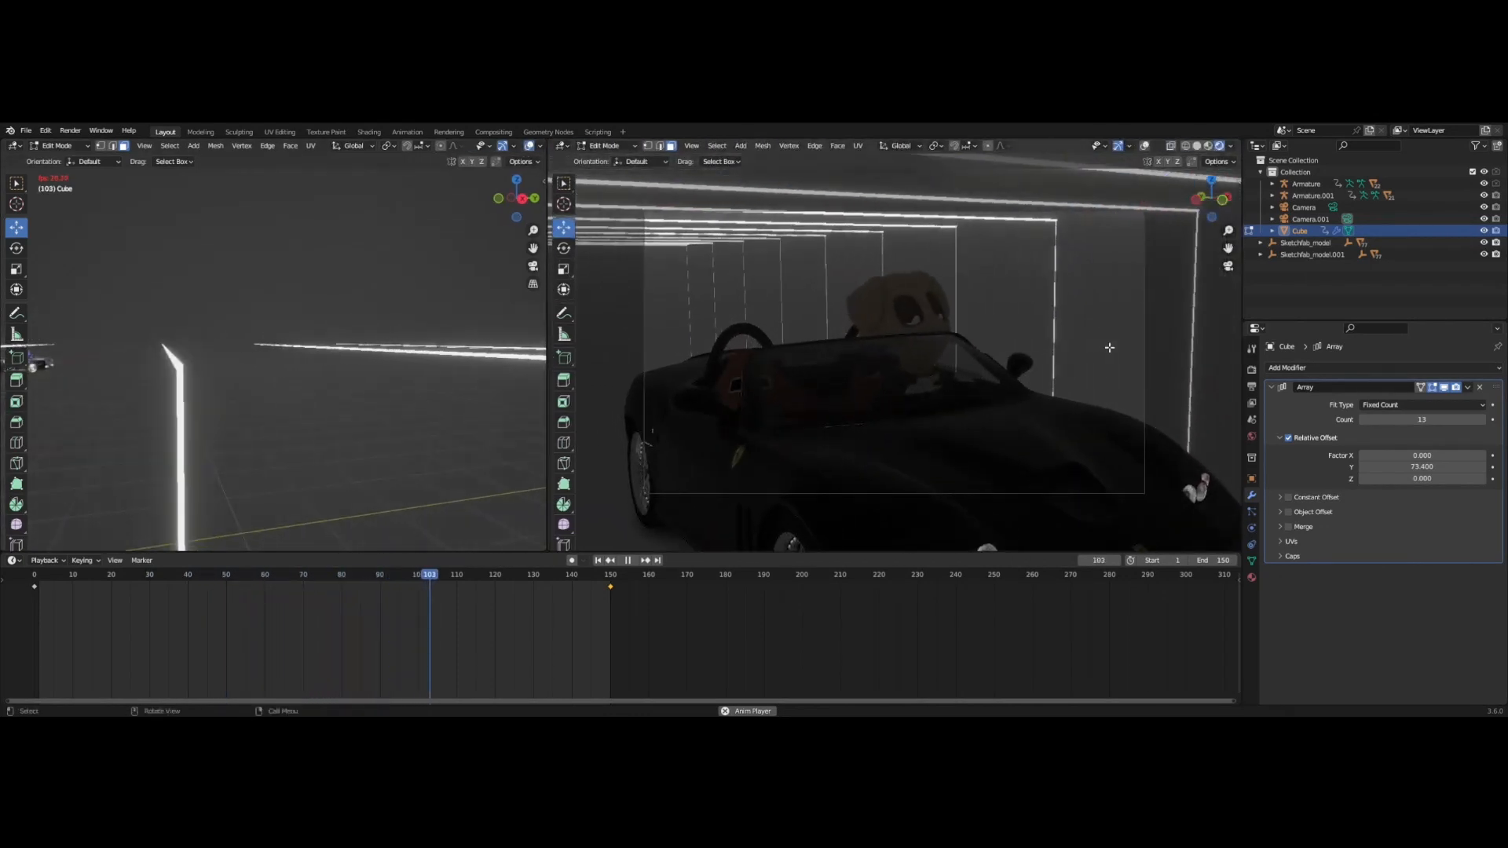
# Try extruding the side face of the vertical light strip by about 0.10 m.
pyautogui.press('space')
pyautogui.scroll(-5, 353, 351)
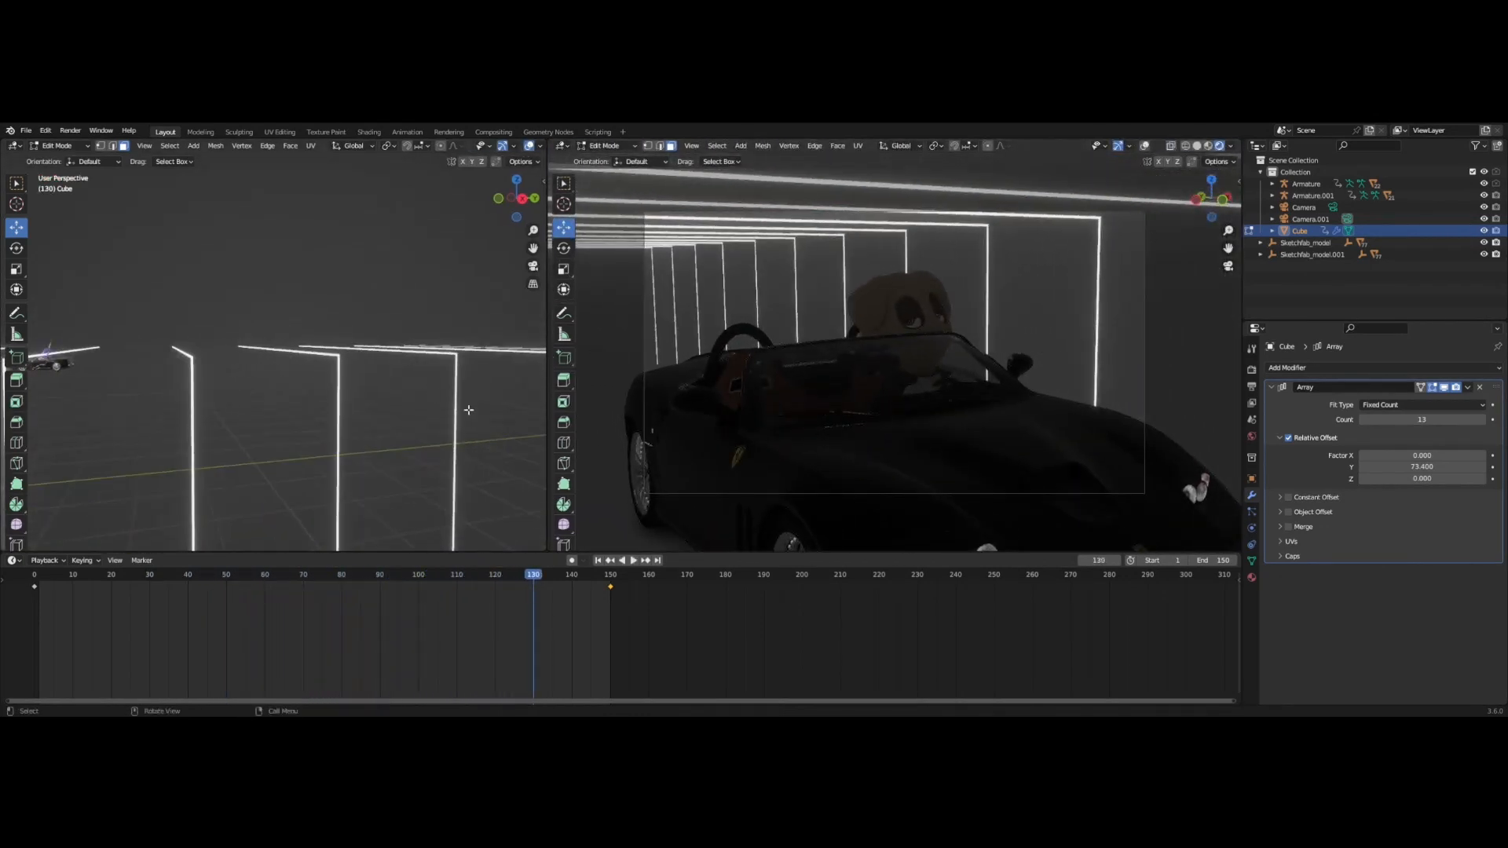
pyautogui.moveTo(469, 410); pyautogui.dragTo(441, 390, button='middle')
pyautogui.press('Tab')
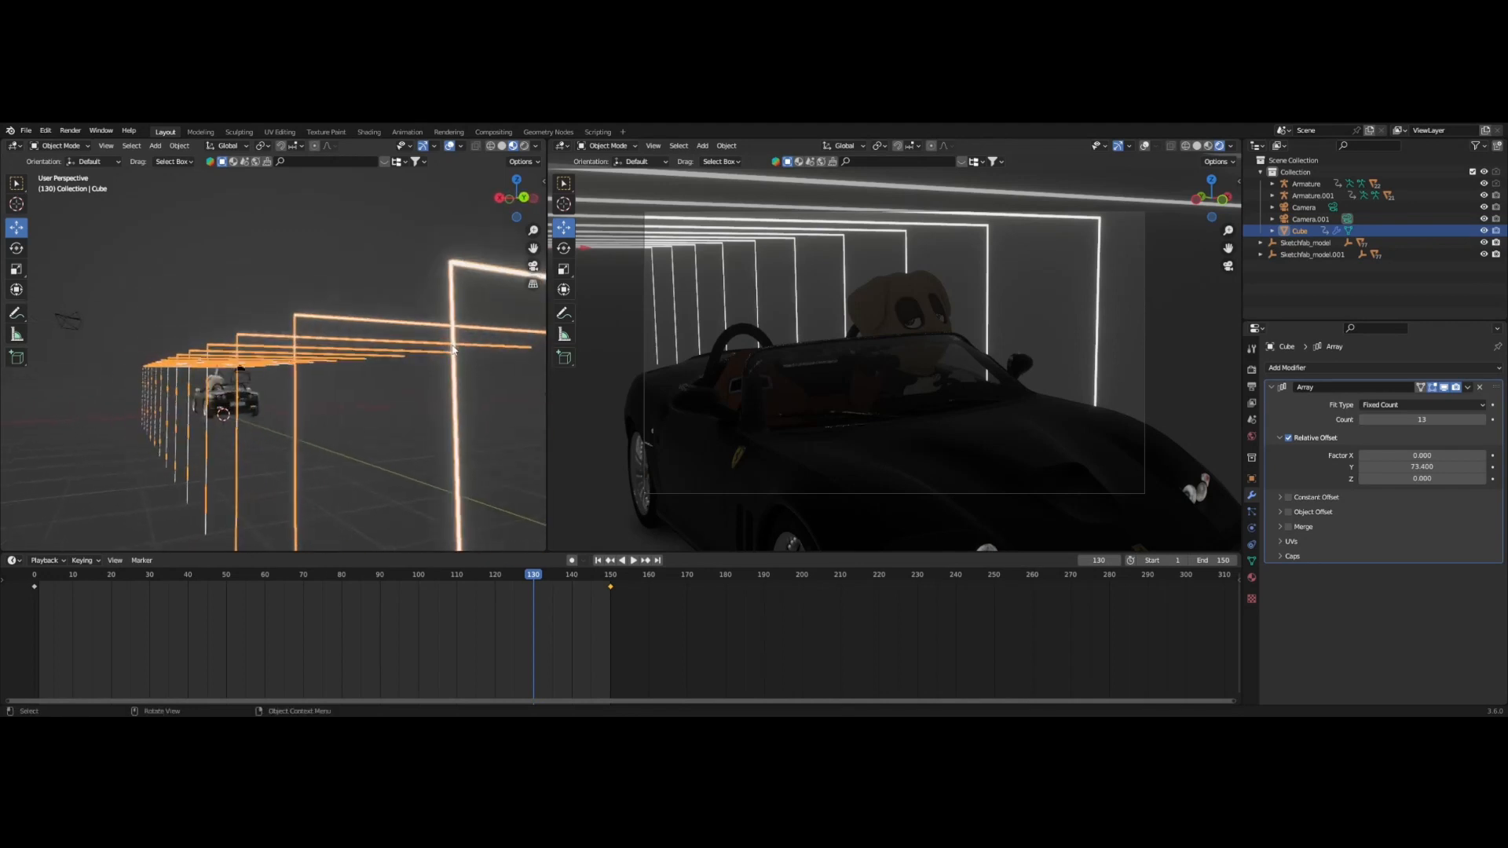
pyautogui.press('Tab')
pyautogui.press('g')
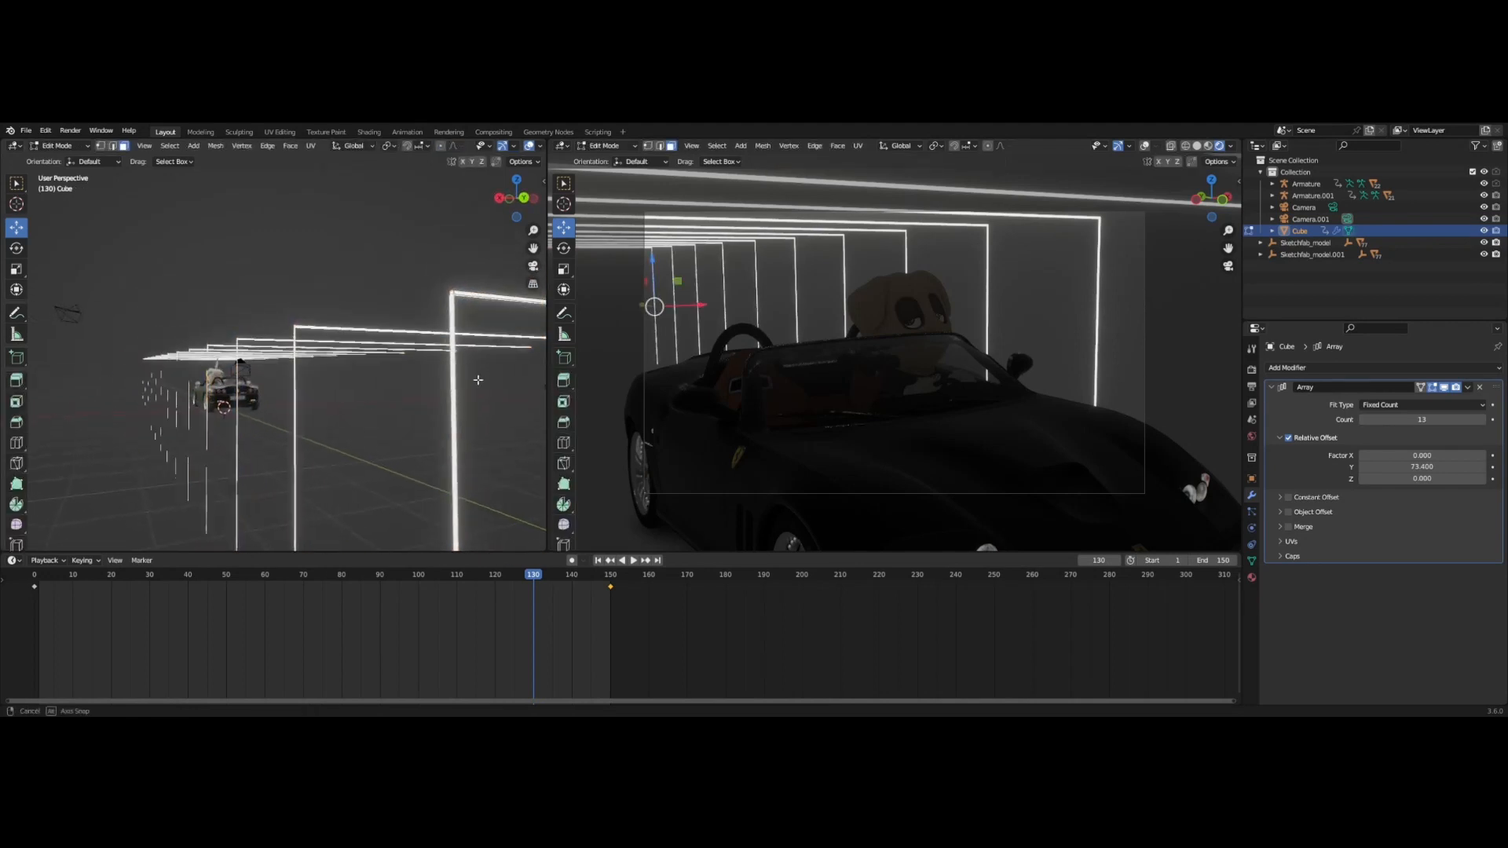
pyautogui.press('e')
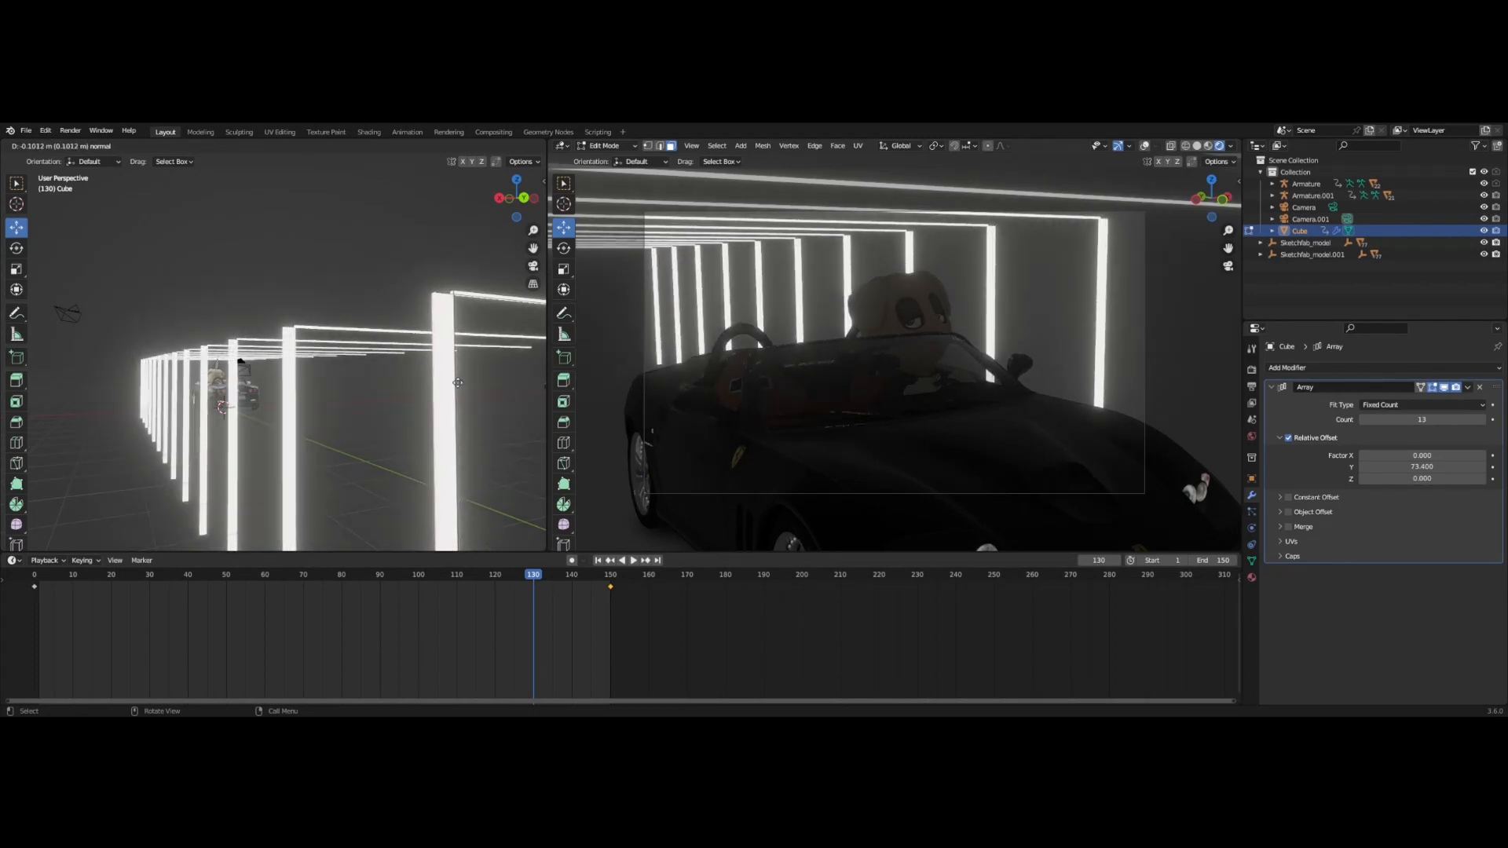
pyautogui.hotkey('ctrl', 'z')
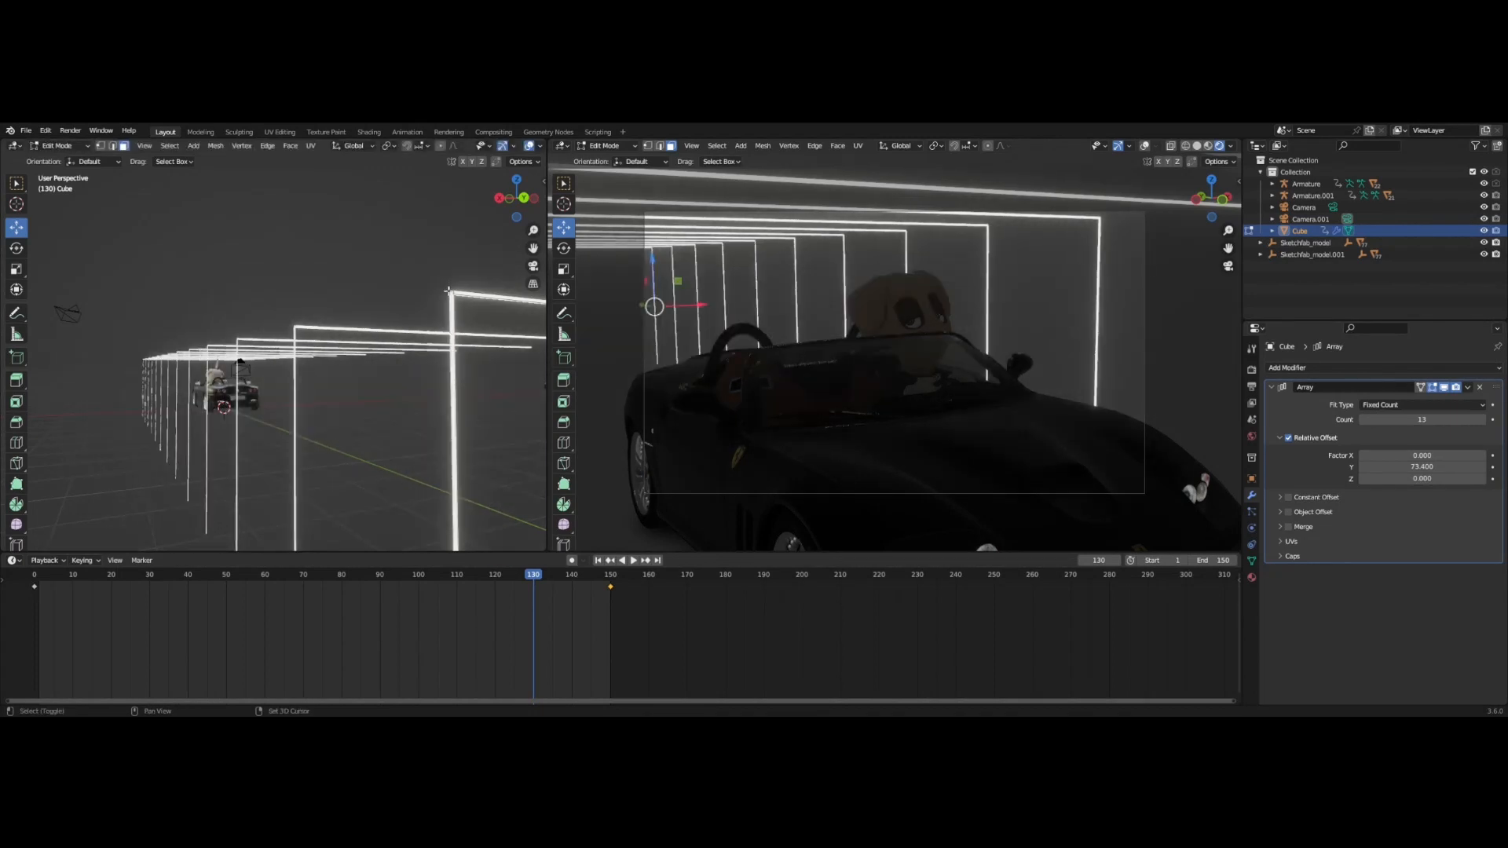
# Extrude the side face of the vertical light to widen it, and play the animation from frame 0.
pyautogui.press('e')
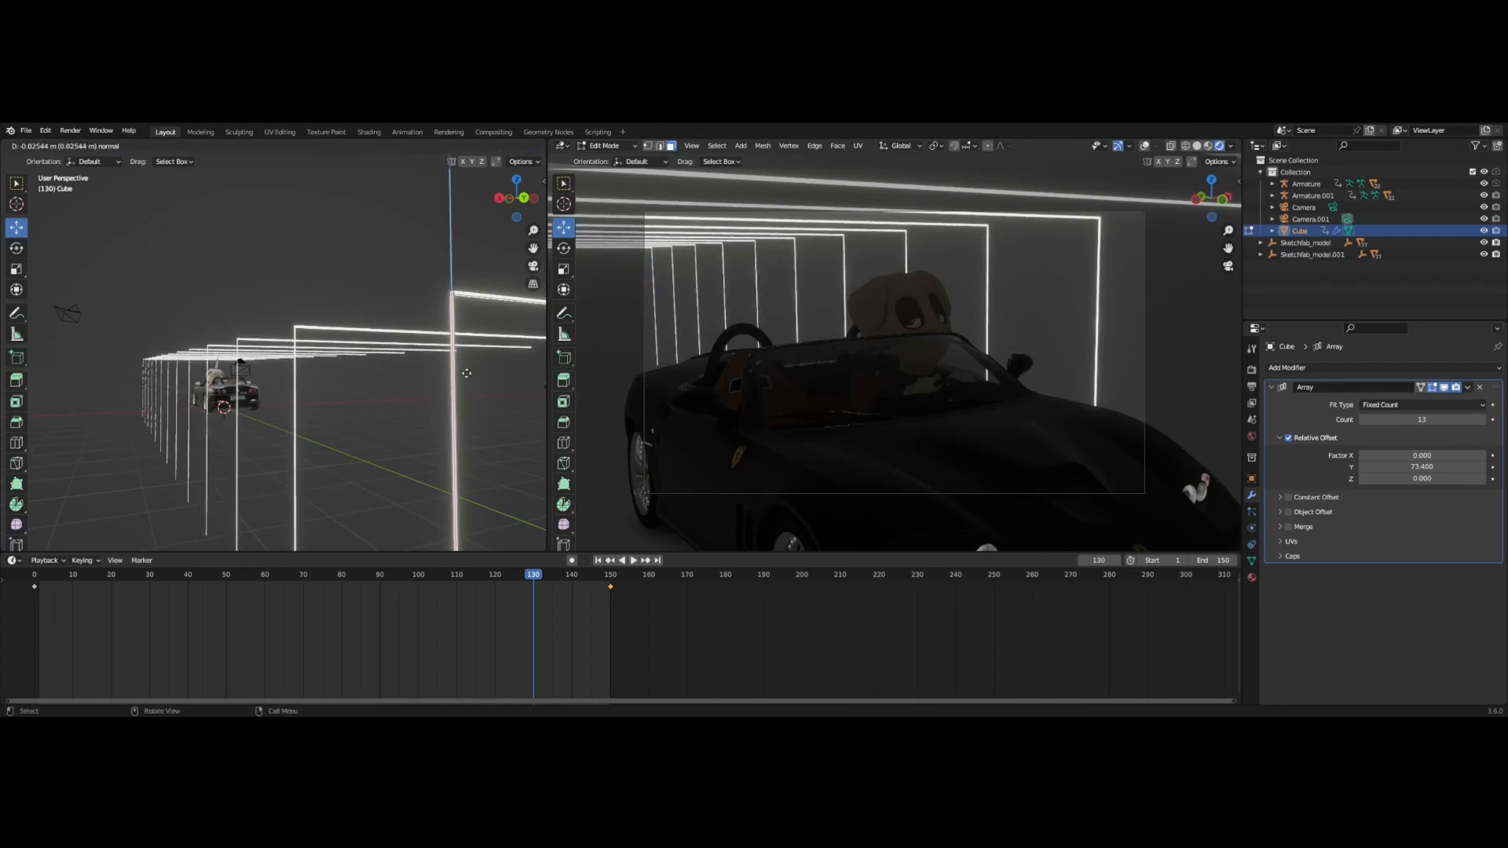
pyautogui.press('x')
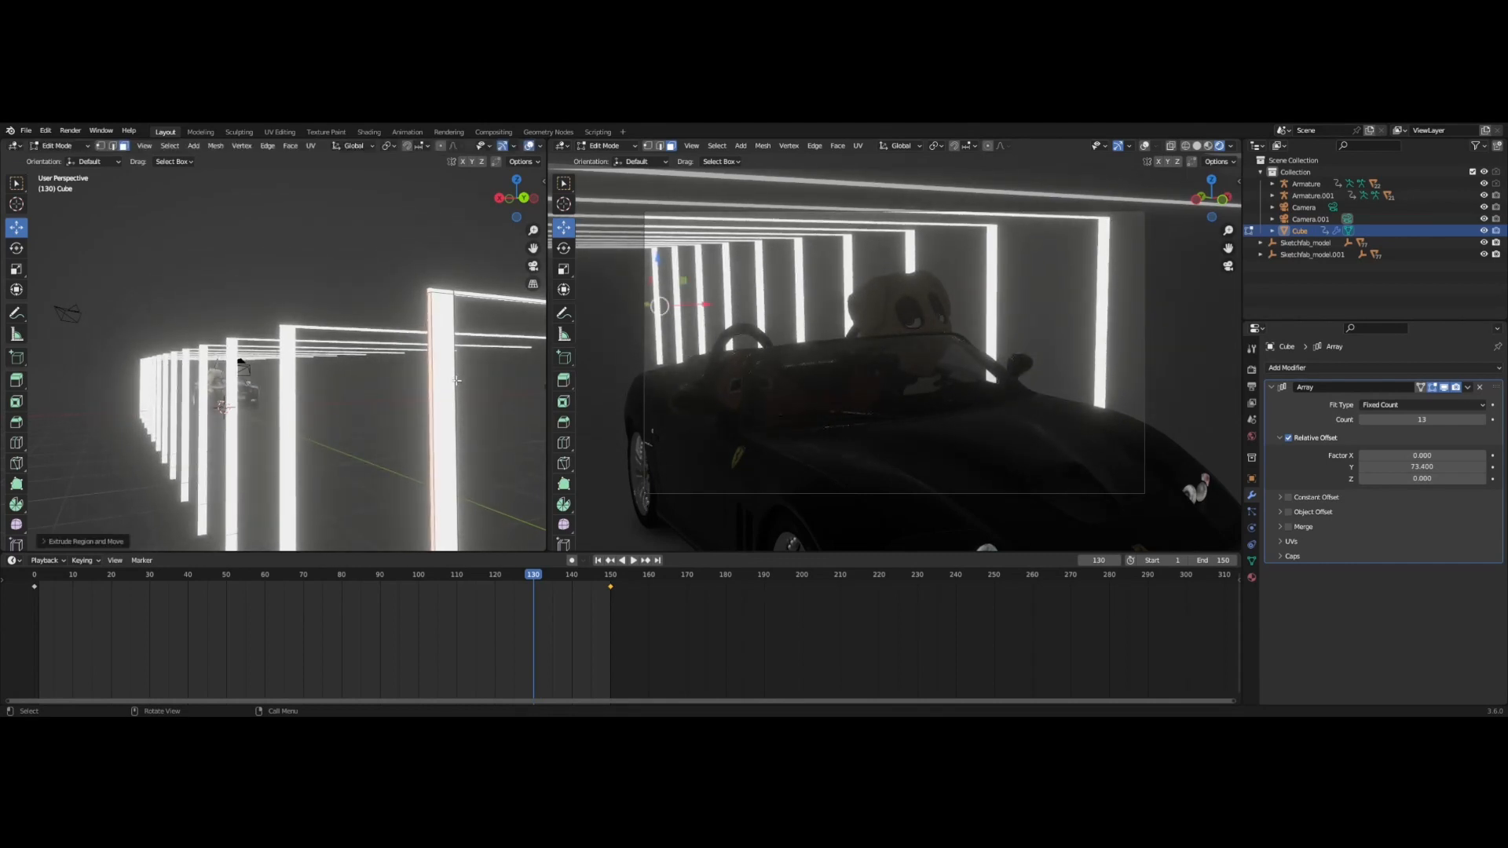
pyautogui.moveTo(468, 576); pyautogui.dragTo(34, 576)
pyautogui.press('space')
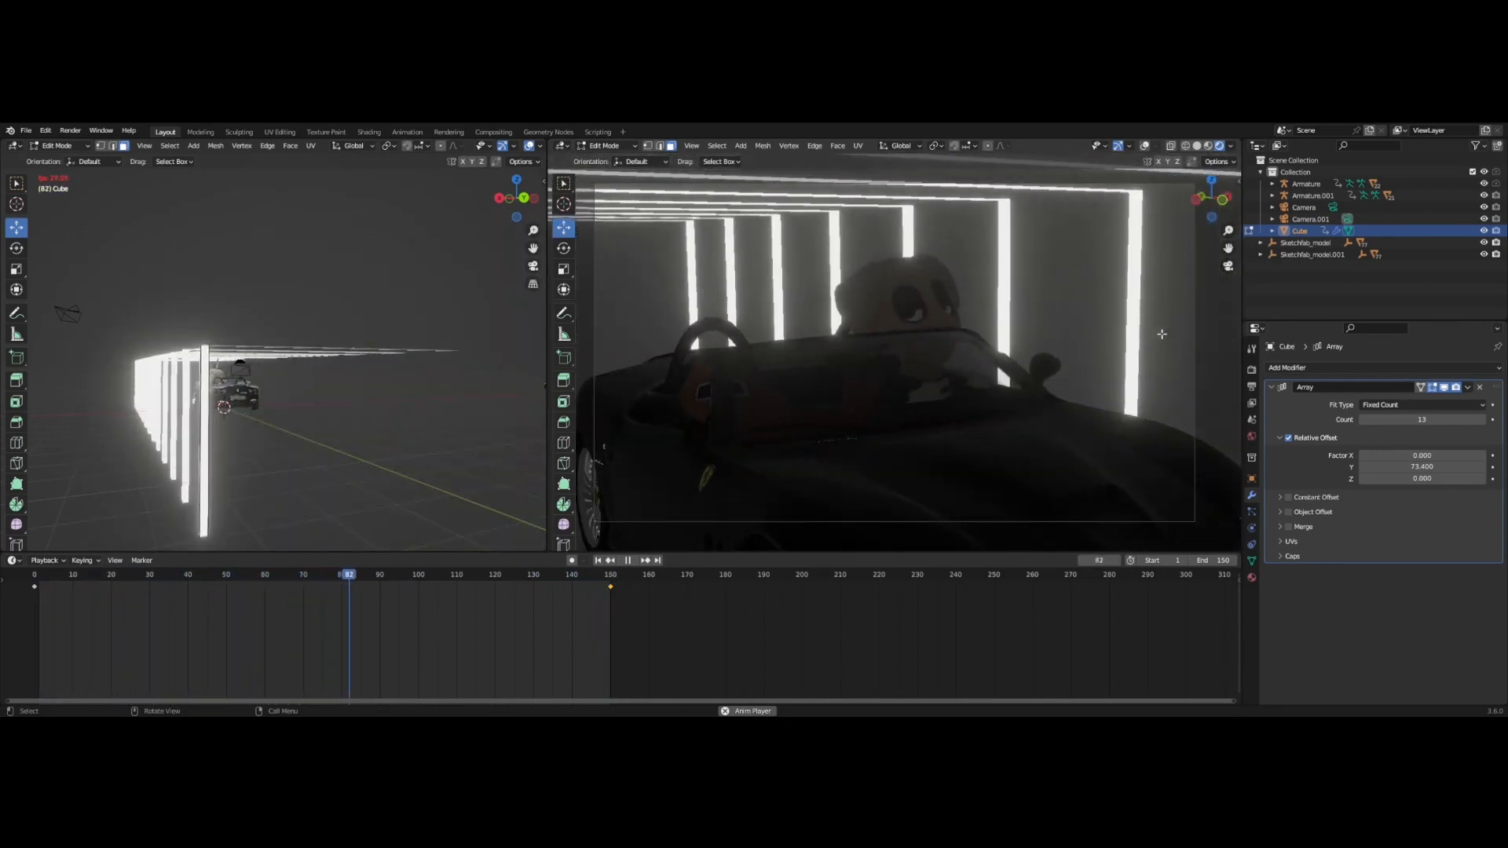
pyautogui.press('space')
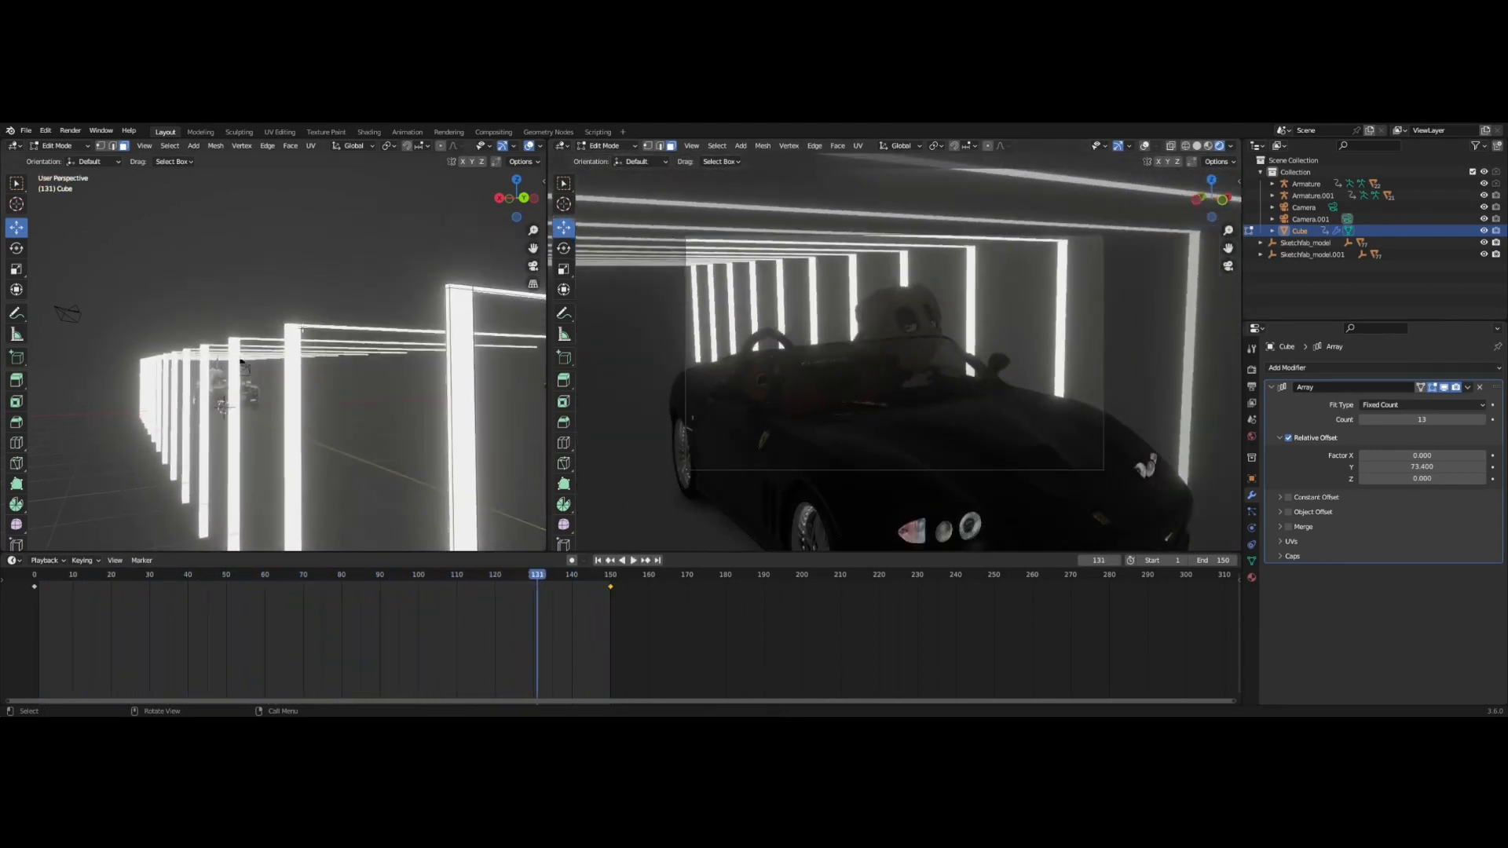
# Return to Object Mode and move the whole light-strip array slightly upward along Z.
pyautogui.press('Tab')
pyautogui.scroll(-3, 301, 352)
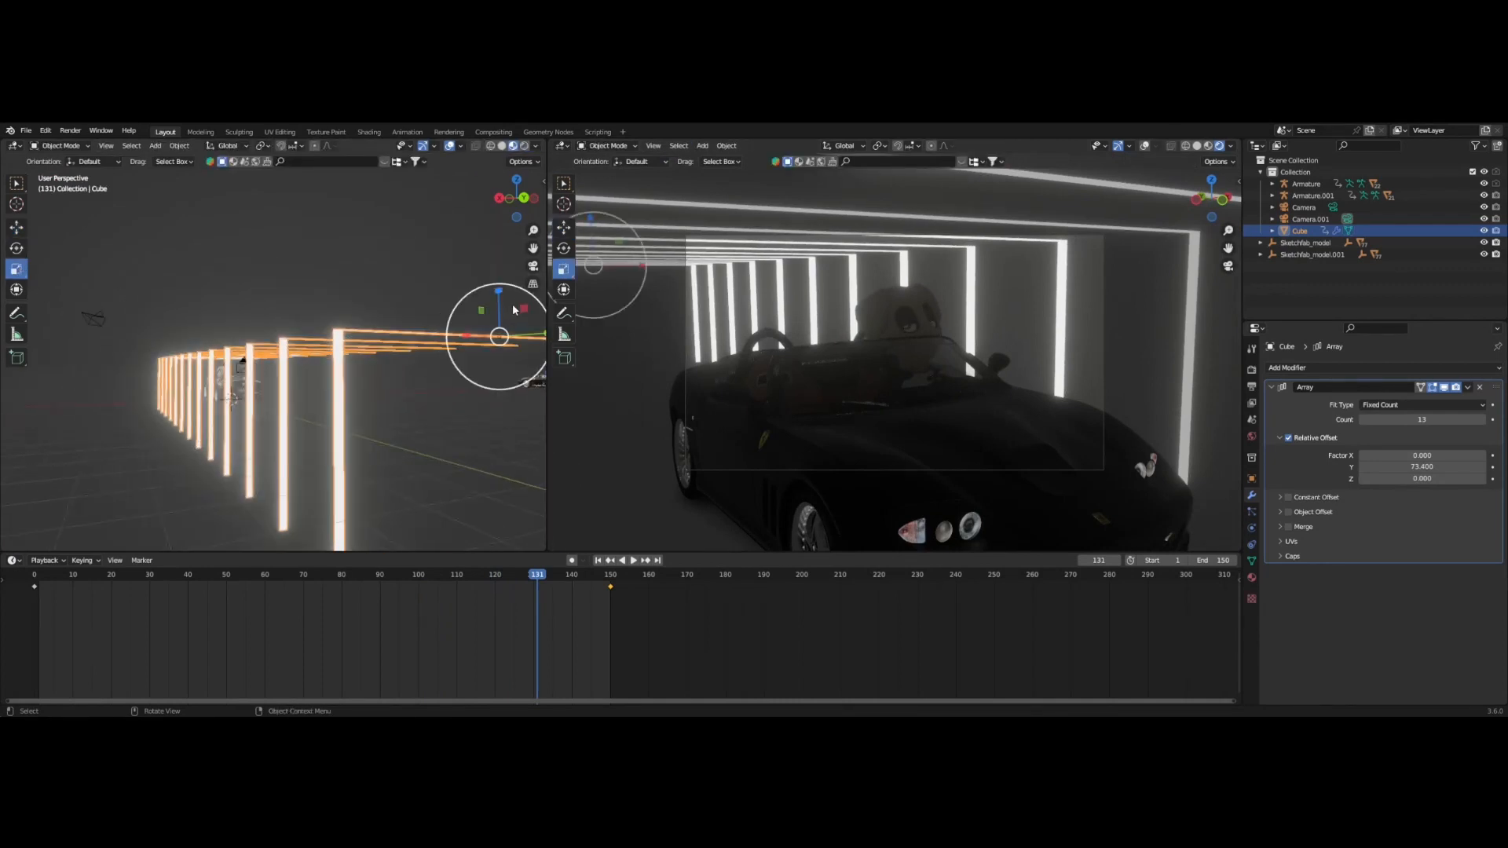
pyautogui.moveTo(501, 295)
pyautogui.mouseDown()
pyautogui.moveTo(508, 250)
pyautogui.moveTo(500, 269)
pyautogui.mouseUp()
pyautogui.scroll(-2, 378, 374)
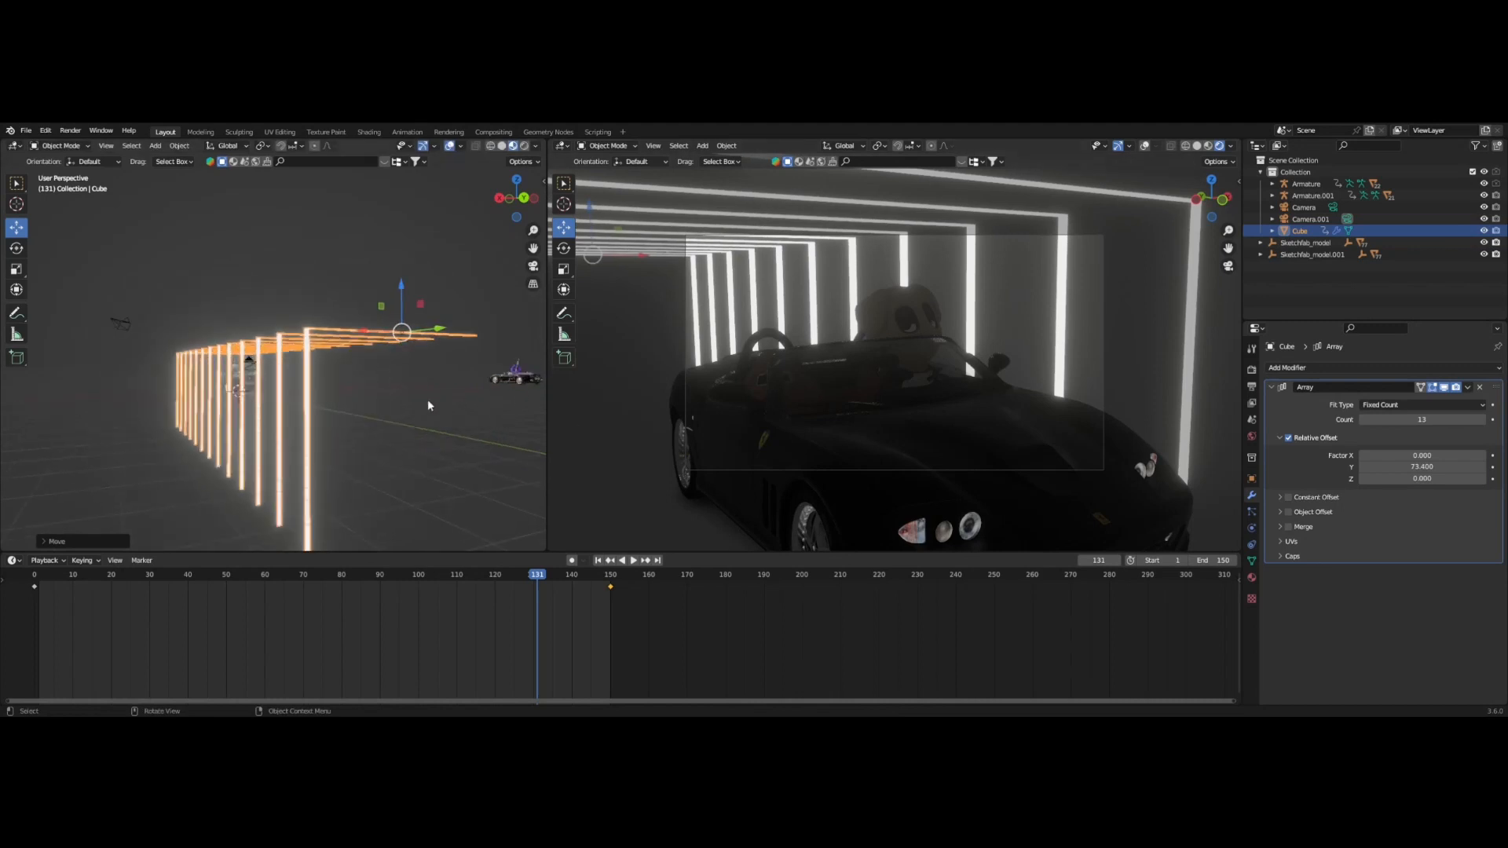
# Move Camera.001 to about -2.46 m in X and 1.71 m in Z, and return to frame 0.
pyautogui.moveTo(428, 406); pyautogui.dragTo(381, 401, button='middle')
pyautogui.click(221, 350)
pyautogui.moveTo(247, 360); pyautogui.dragTo(196, 351, button='middle')
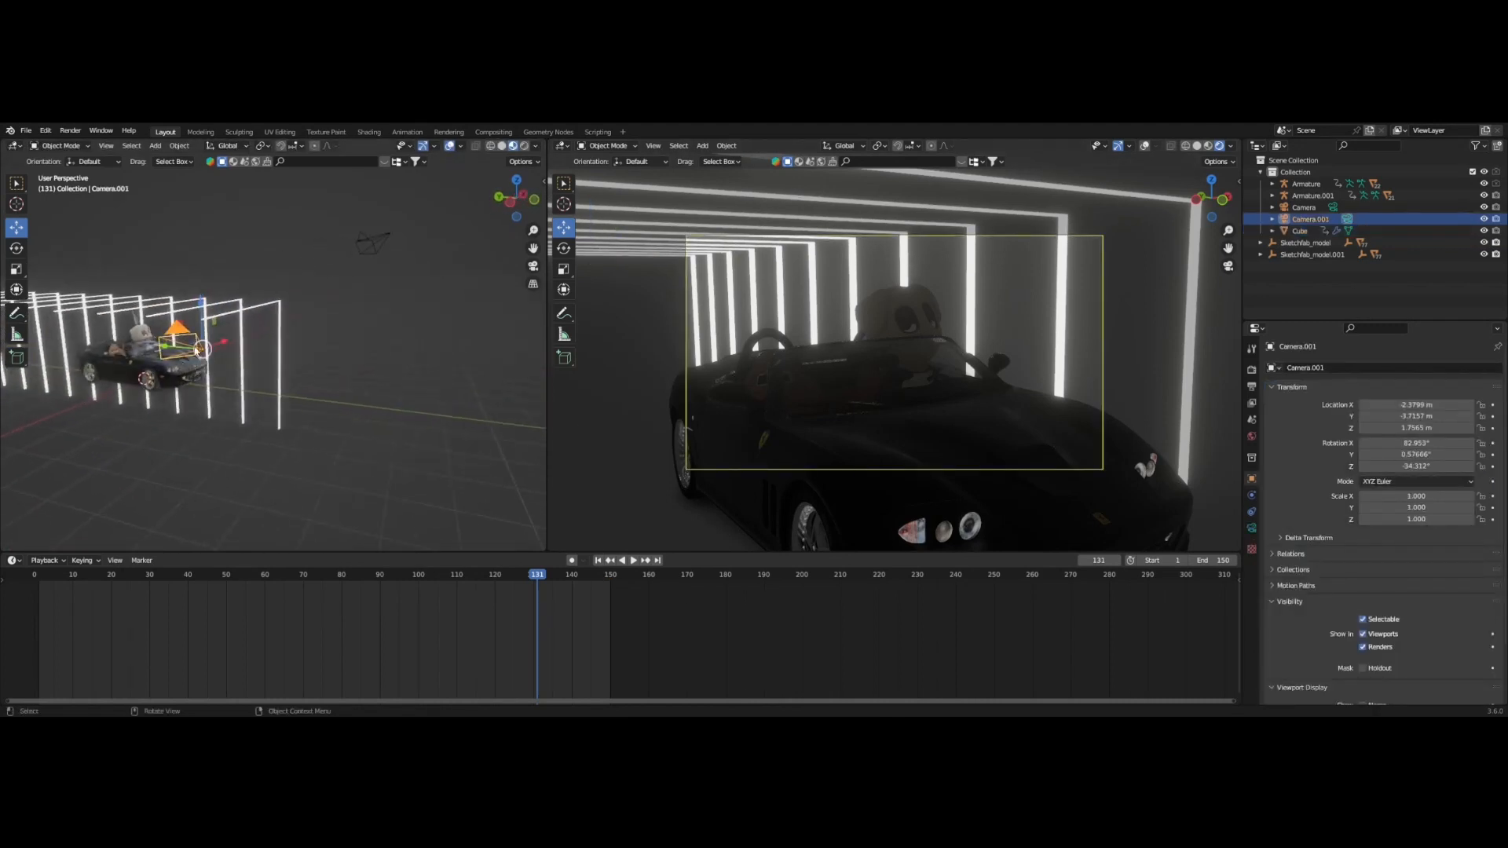
pyautogui.moveTo(223, 342); pyautogui.dragTo(198, 301)
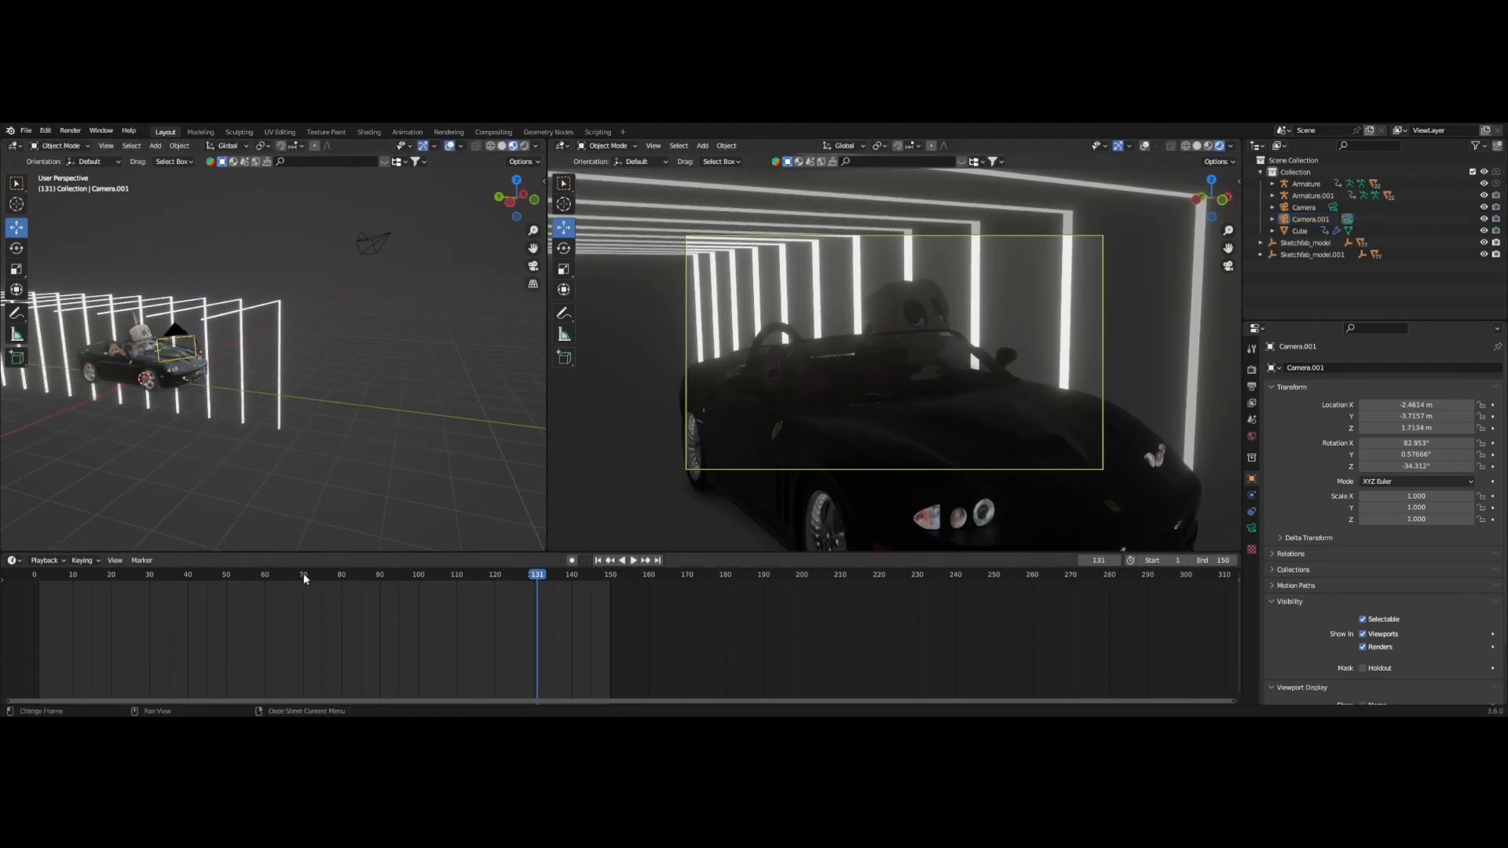
pyautogui.moveTo(304, 579); pyautogui.dragTo(32, 579)
# Set the world background strength to 0.100.
pyautogui.click(1250, 437)
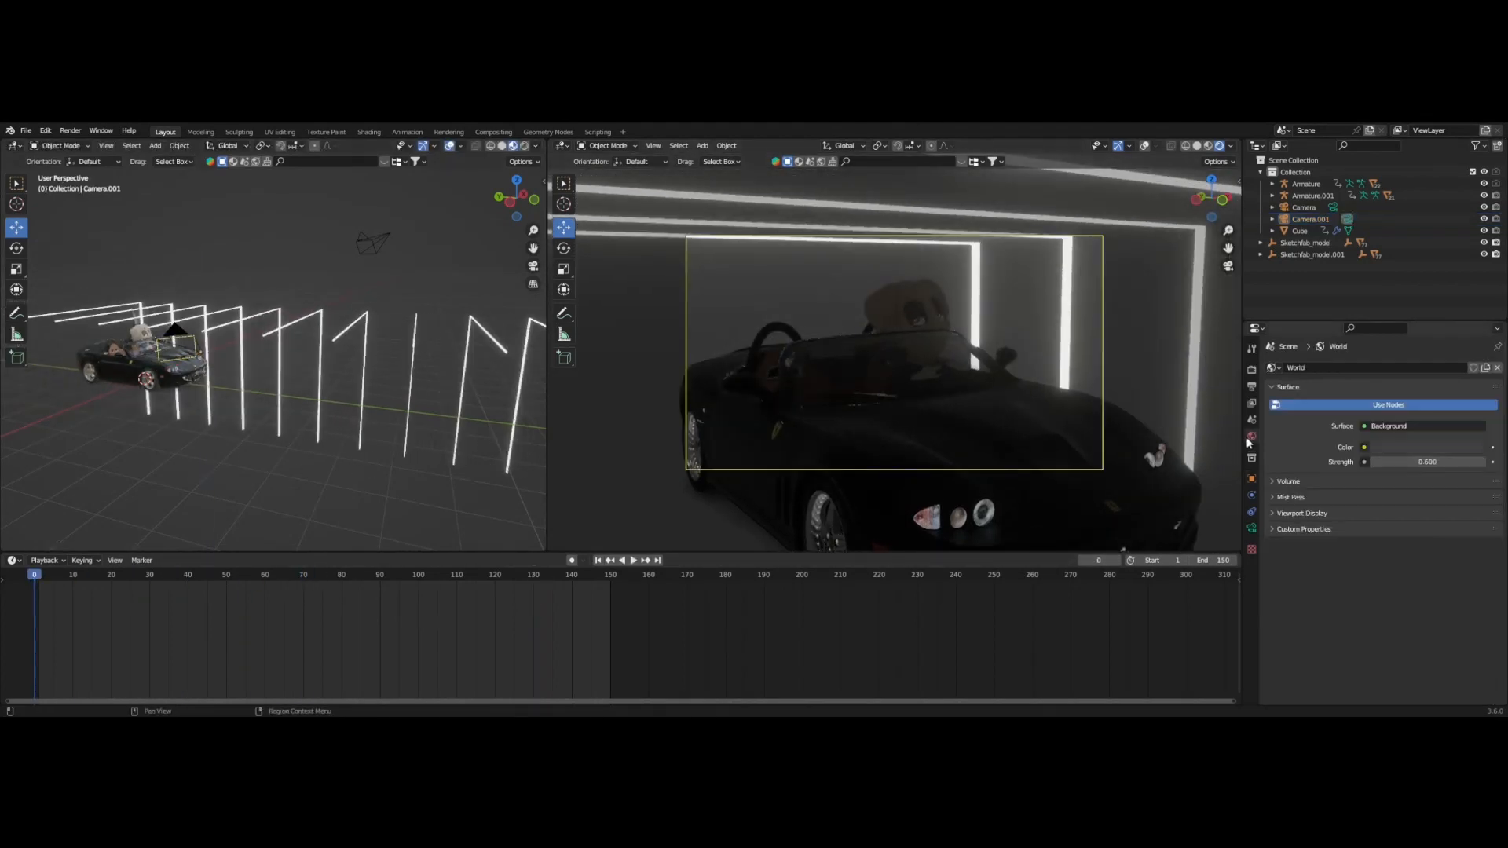
pyautogui.click(1253, 480)
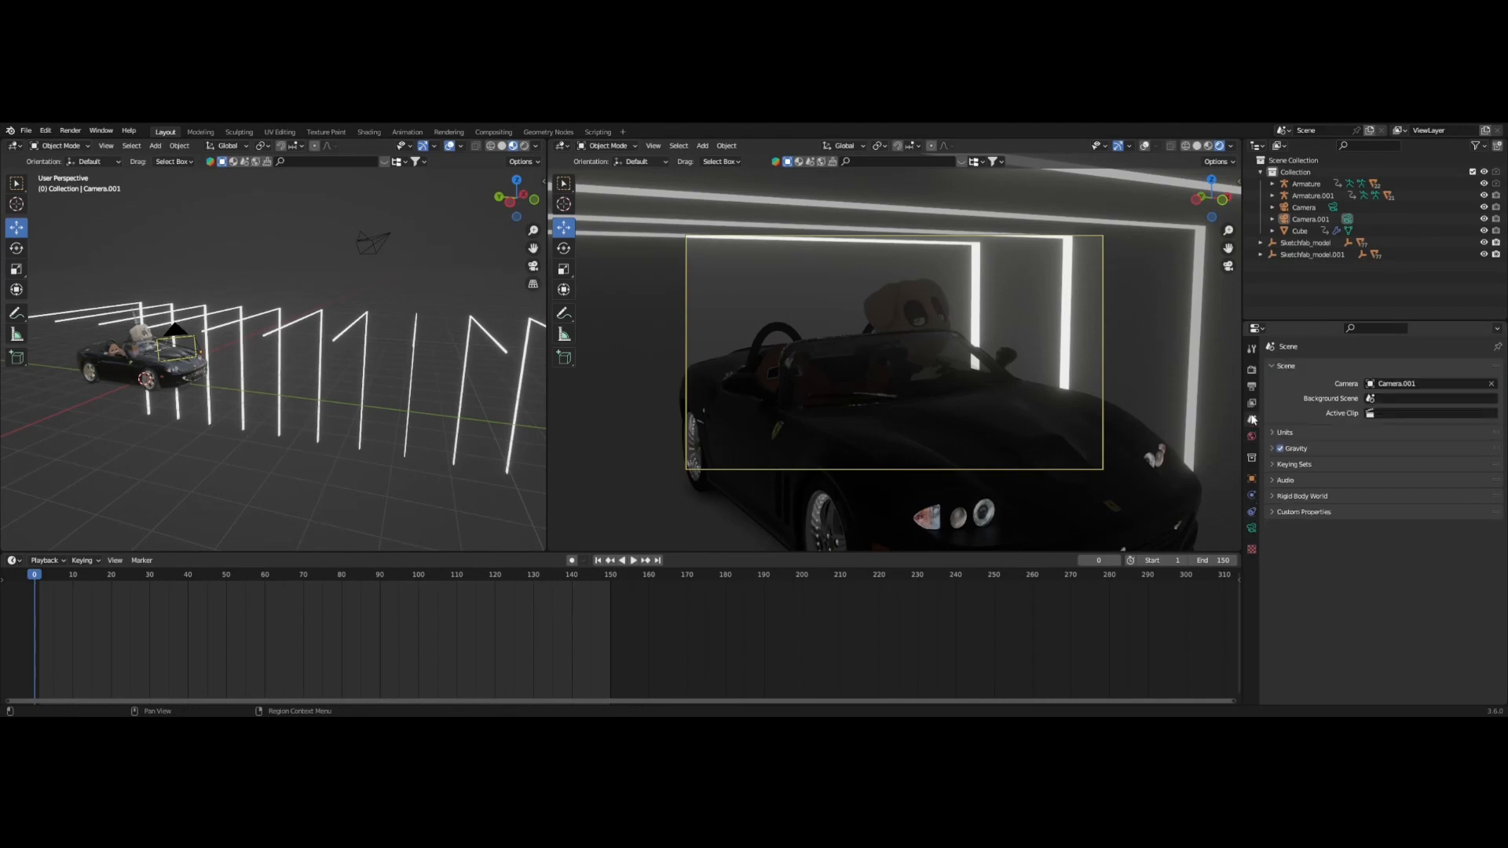
pyautogui.click(1251, 437)
pyautogui.moveTo(1408, 462); pyautogui.dragTo(1378, 462)
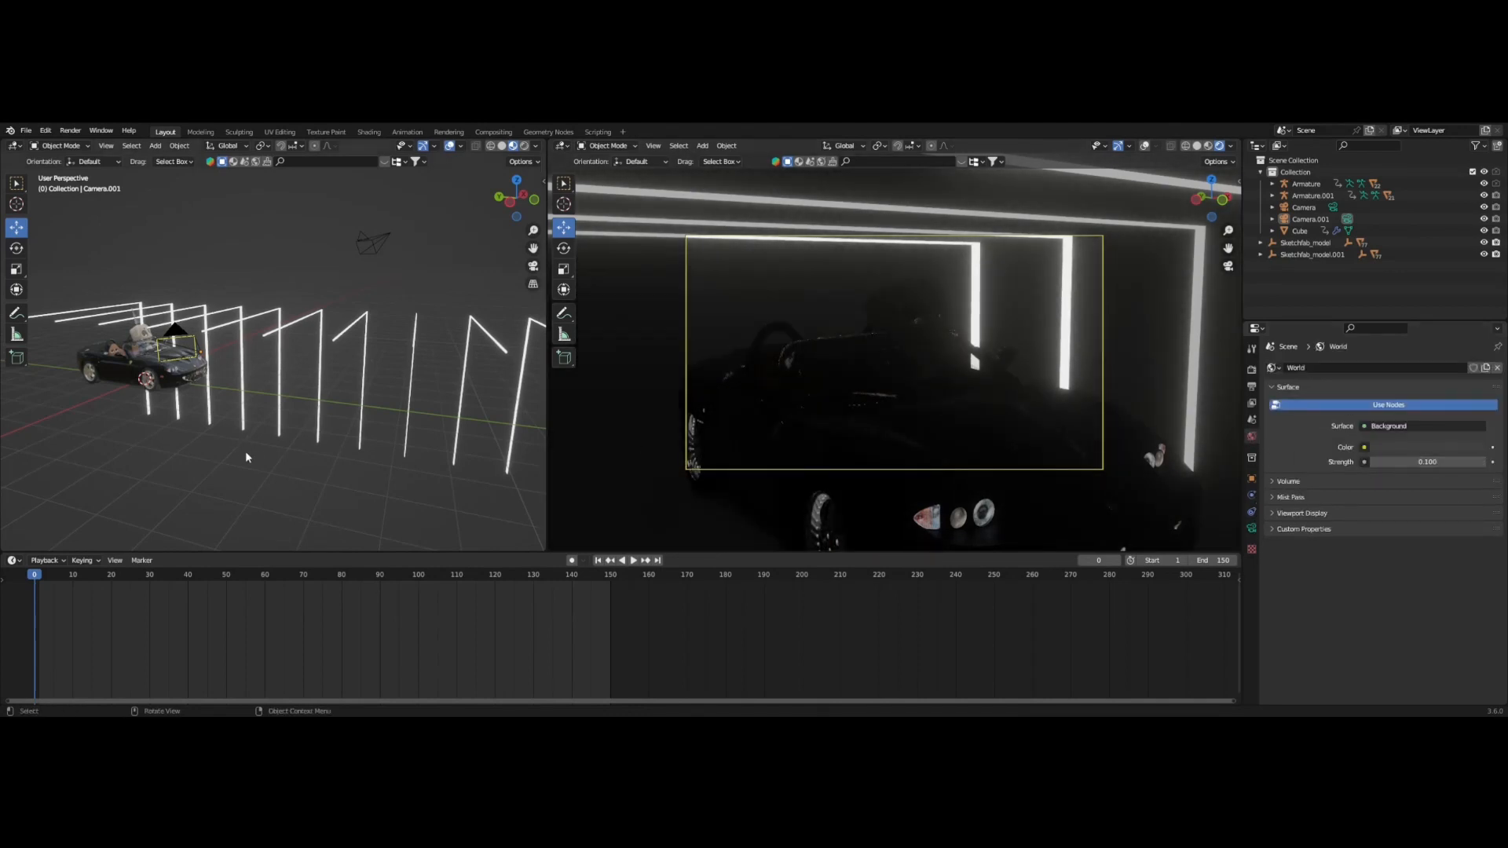
# Add a point light and raise it along Z to the car's cockpit.
pyautogui.scroll(1, 234, 406)
pyautogui.keyDown('shift'); pyautogui.moveTo(218, 384); pyautogui.dragTo(393, 414, button='middle'); pyautogui.keyUp('shift')
pyautogui.scroll(1, 445, 395)
pyautogui.scroll(3, 393, 414)
pyautogui.hotkey('shift', 'a')
pyautogui.moveTo(323, 422)
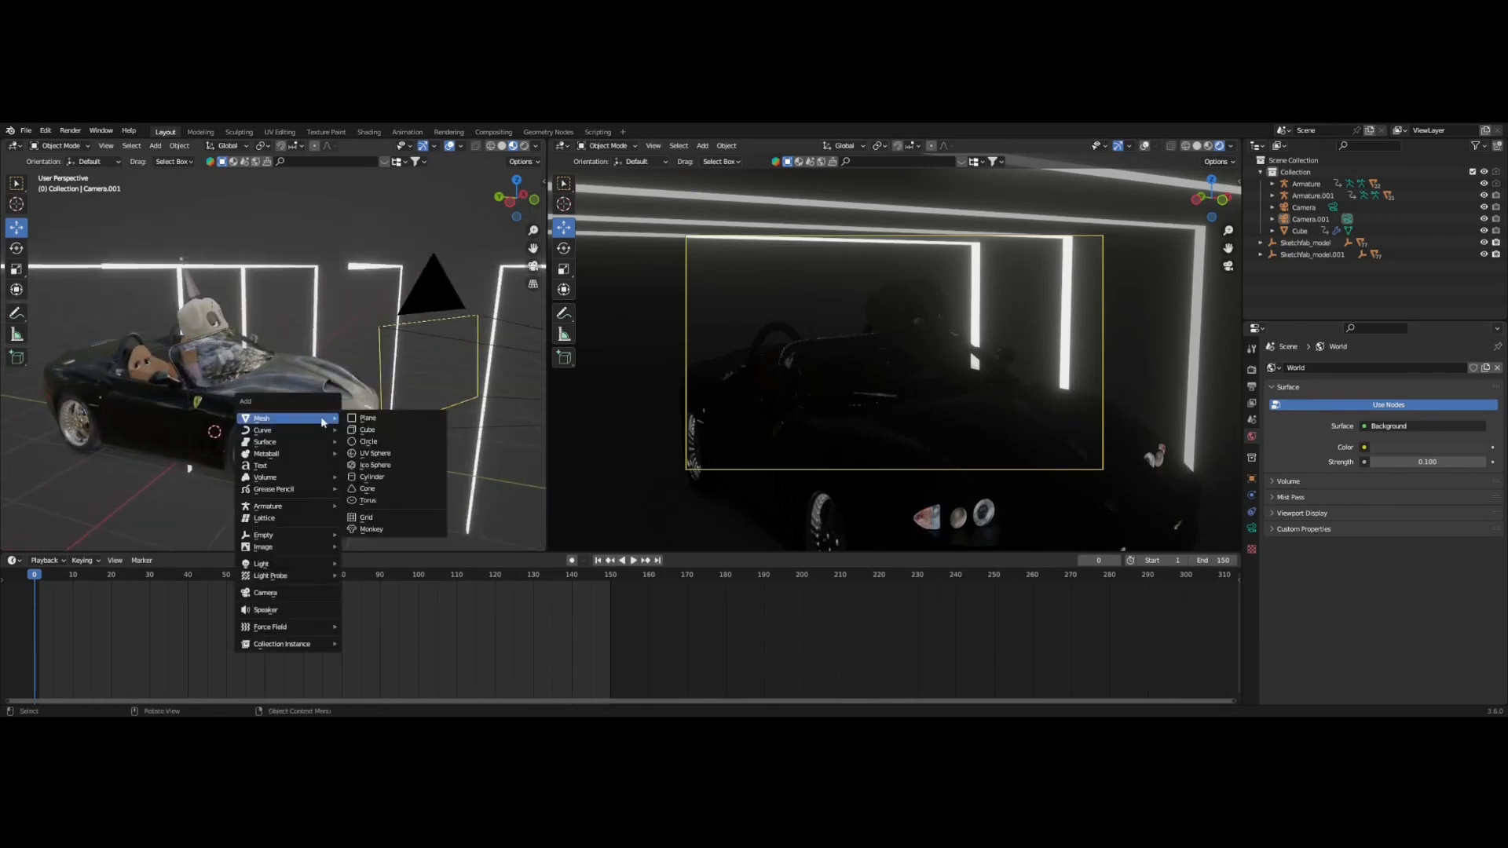
pyautogui.moveTo(305, 569)
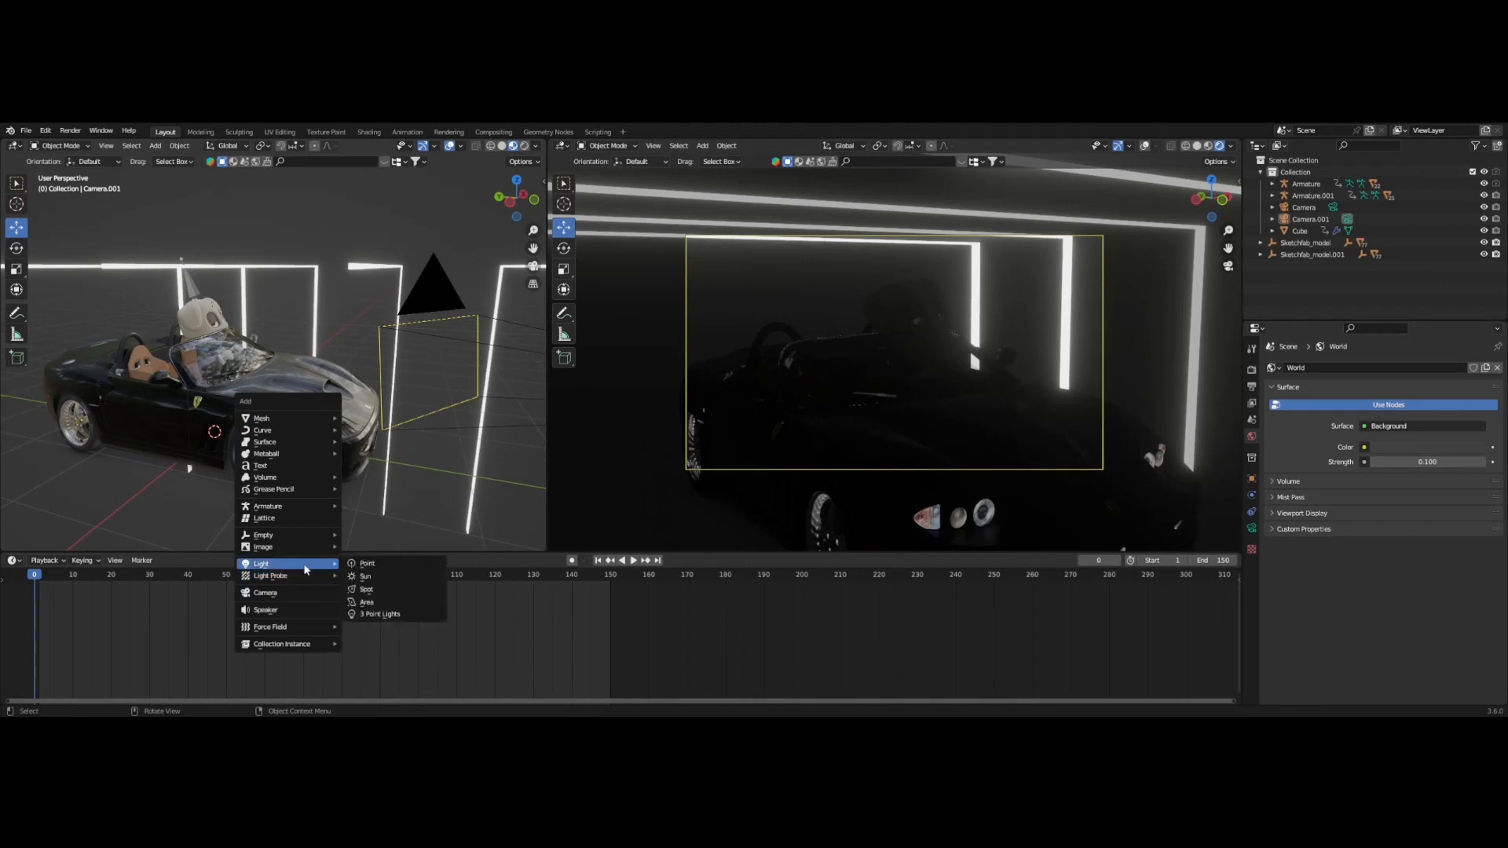
pyautogui.click(377, 565)
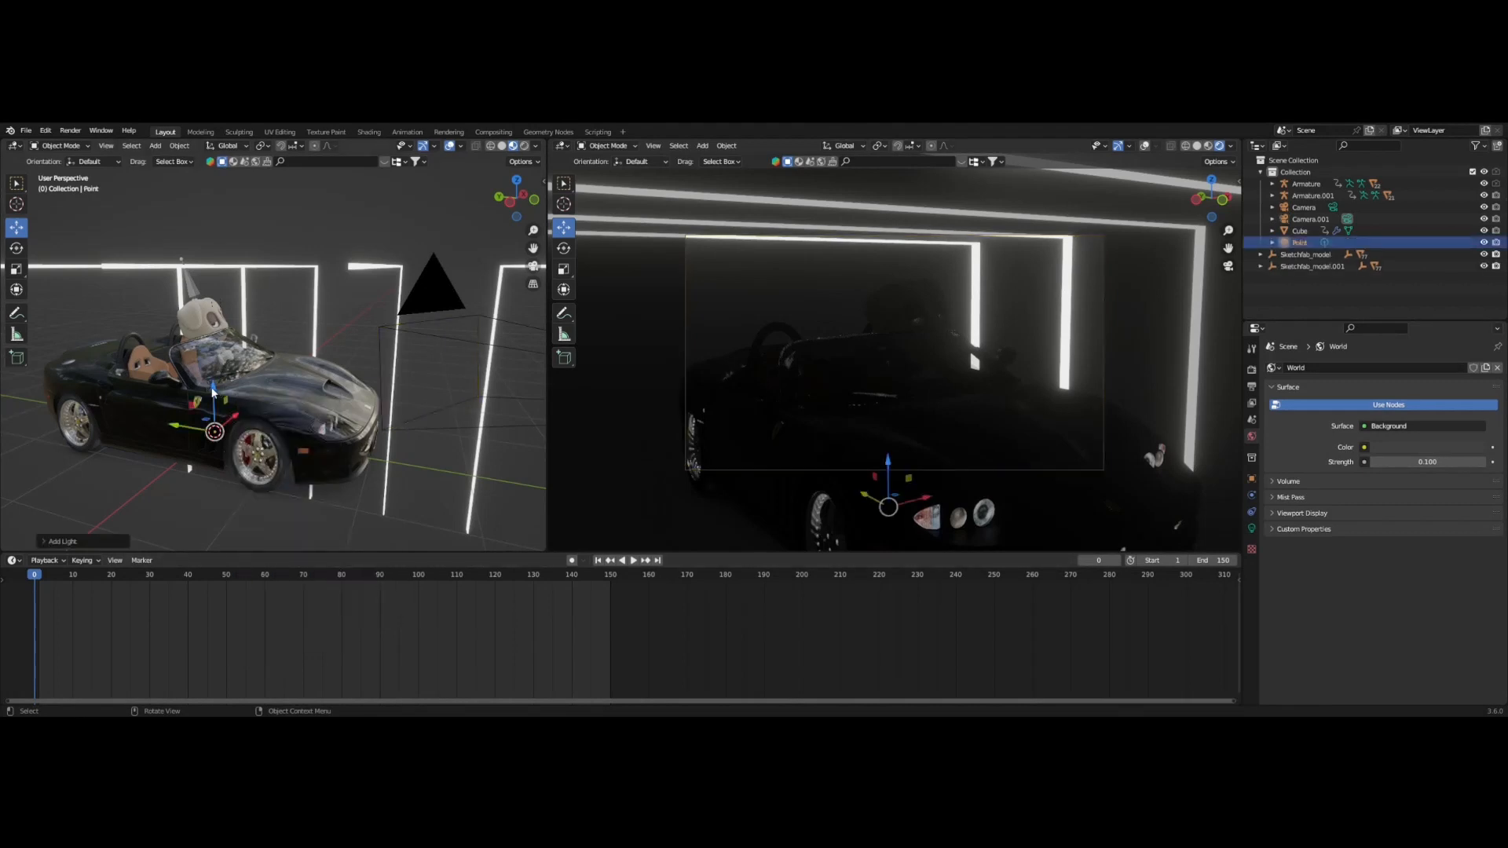
pyautogui.moveTo(213, 391); pyautogui.dragTo(188, 324)
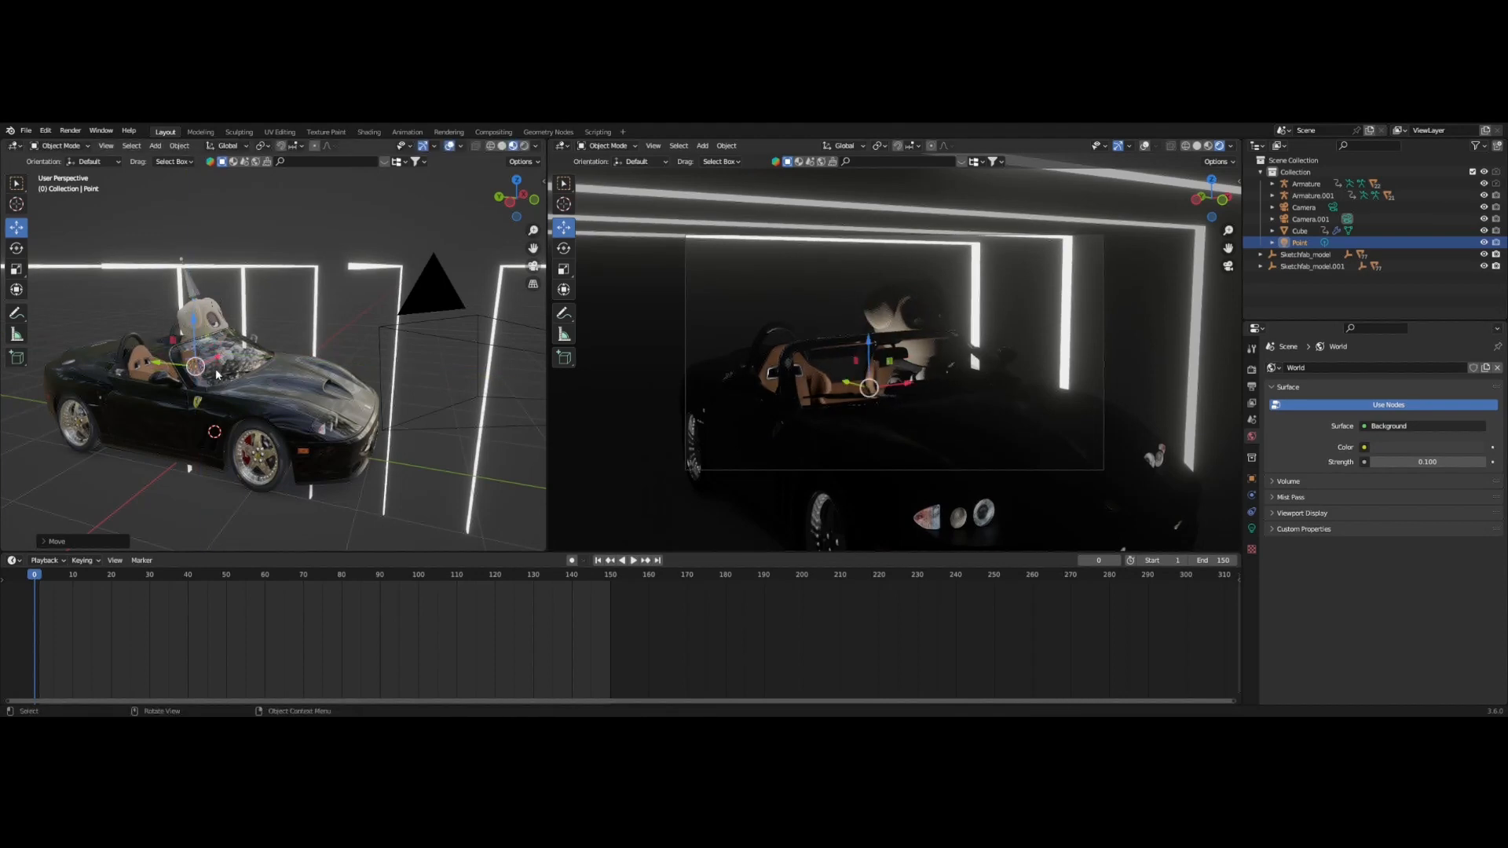
# Duplicate the point light and move the copy along Y over the car's hood.
pyautogui.hotkey('shift', 'd')
pyautogui.rightClick(281, 438)
pyautogui.press('g')
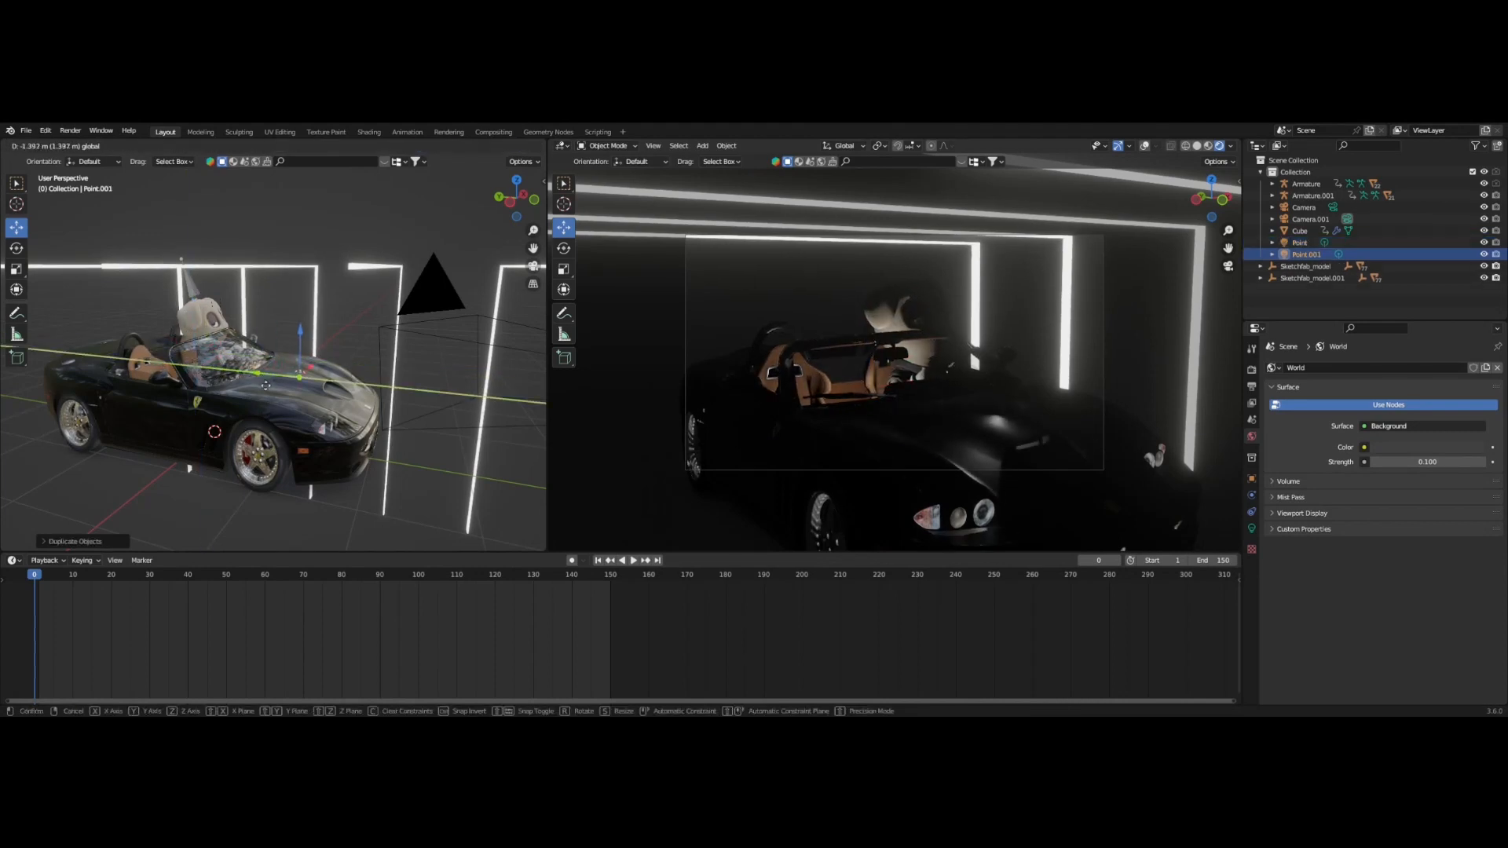
pyautogui.click(358, 346)
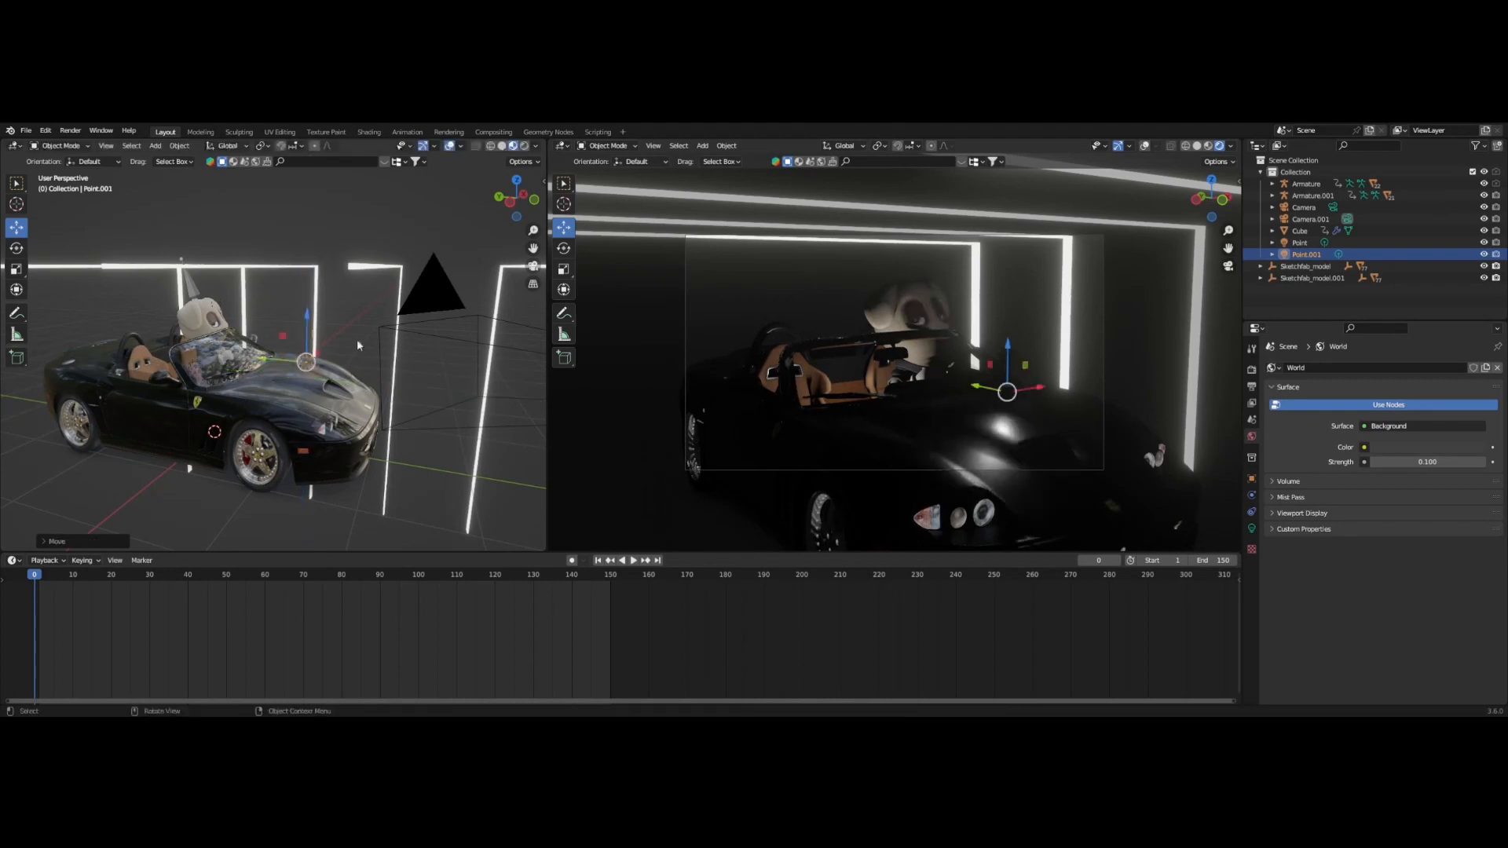
# Set the hood light's color to magenta, raise it above the hood, and shift it along X.
pyautogui.click(1251, 528)
pyautogui.click(1421, 435)
pyautogui.click(1454, 346)
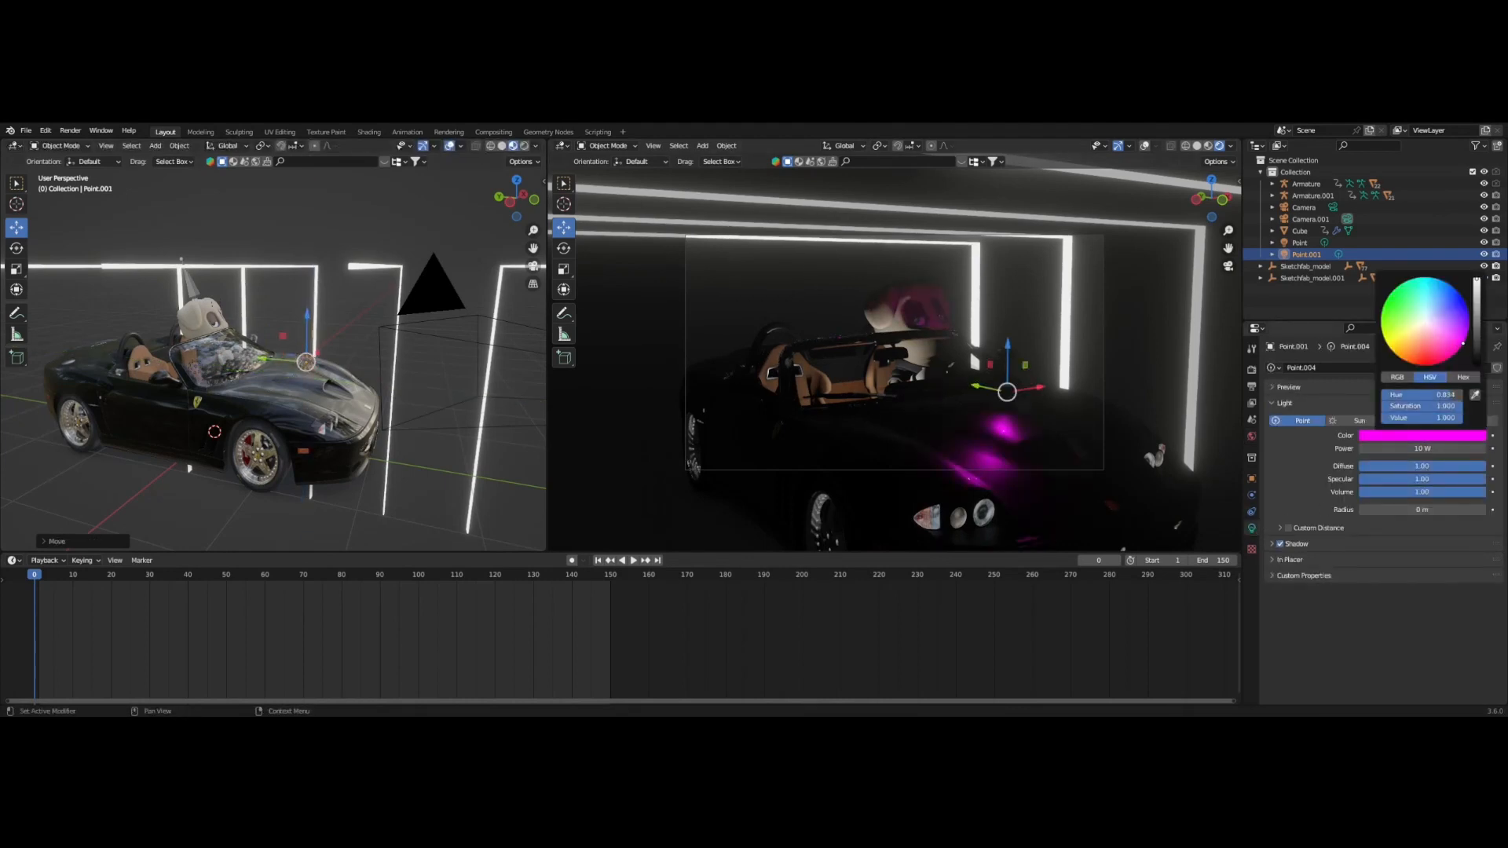
pyautogui.moveTo(305, 325)
pyautogui.mouseDown()
pyautogui.moveTo(305, 293)
pyautogui.moveTo(302, 333)
pyautogui.moveTo(278, 332)
pyautogui.mouseUp()
pyautogui.moveTo(336, 358); pyautogui.dragTo(407, 330, button='middle')
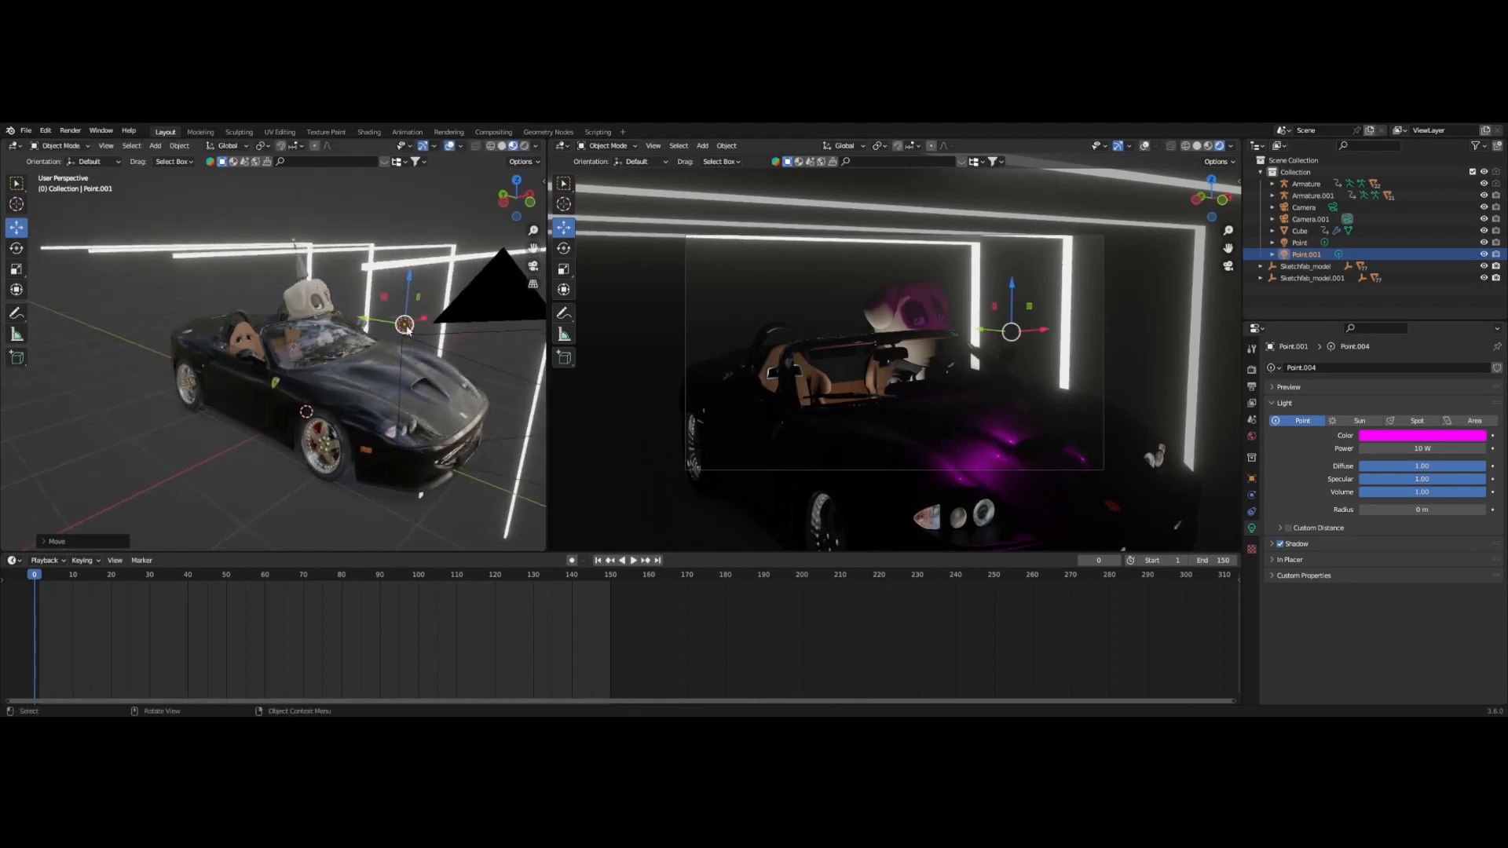
pyautogui.moveTo(420, 324); pyautogui.dragTo(440, 316)
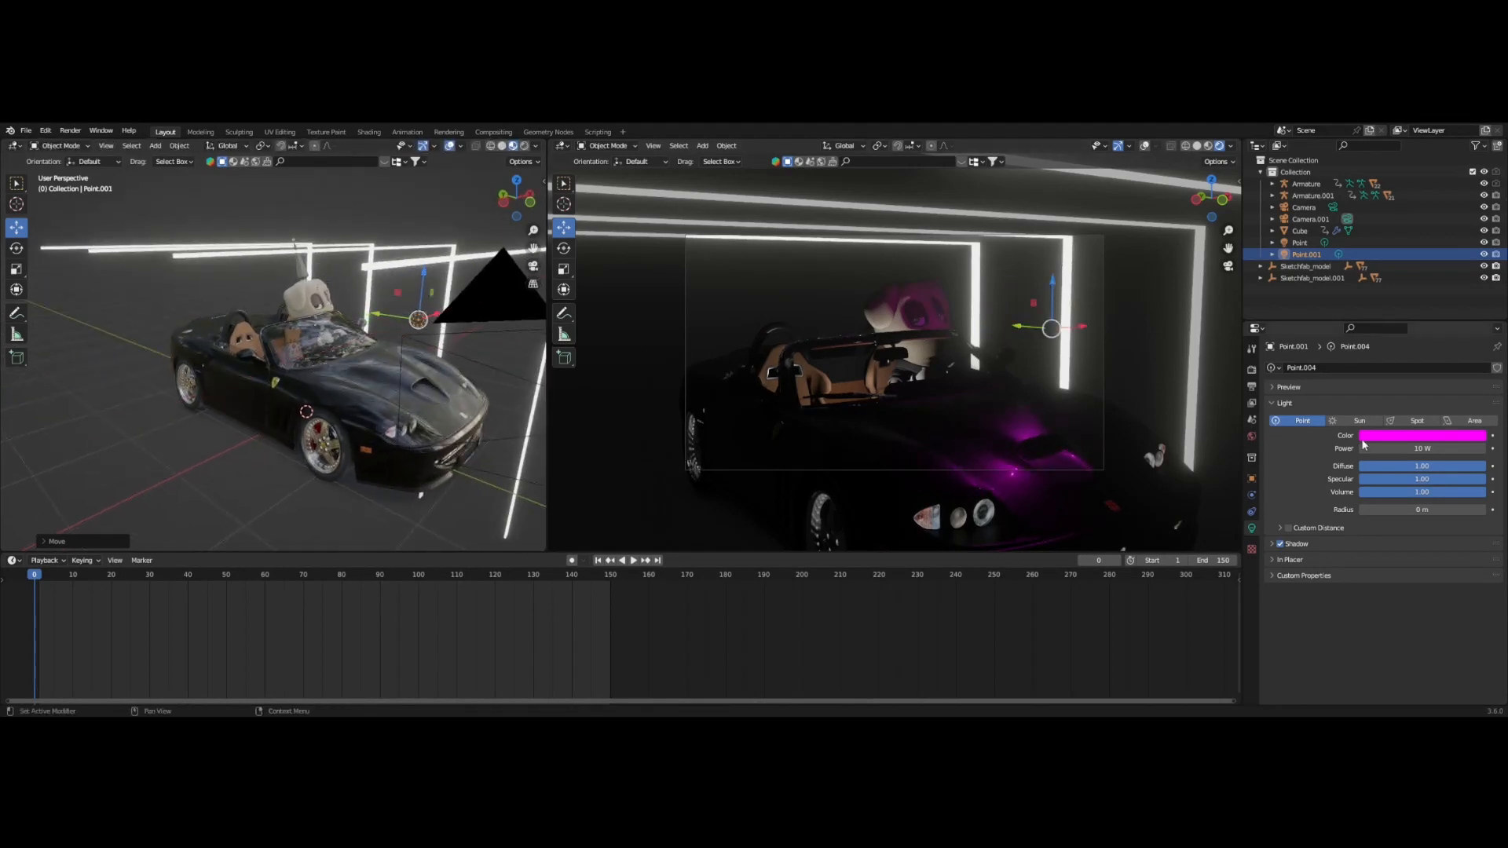
# Set the magenta light's power to 500 W and its specular to about 0.06.
pyautogui.click(1408, 449)
pyautogui.write('500')
pyautogui.press('Return')
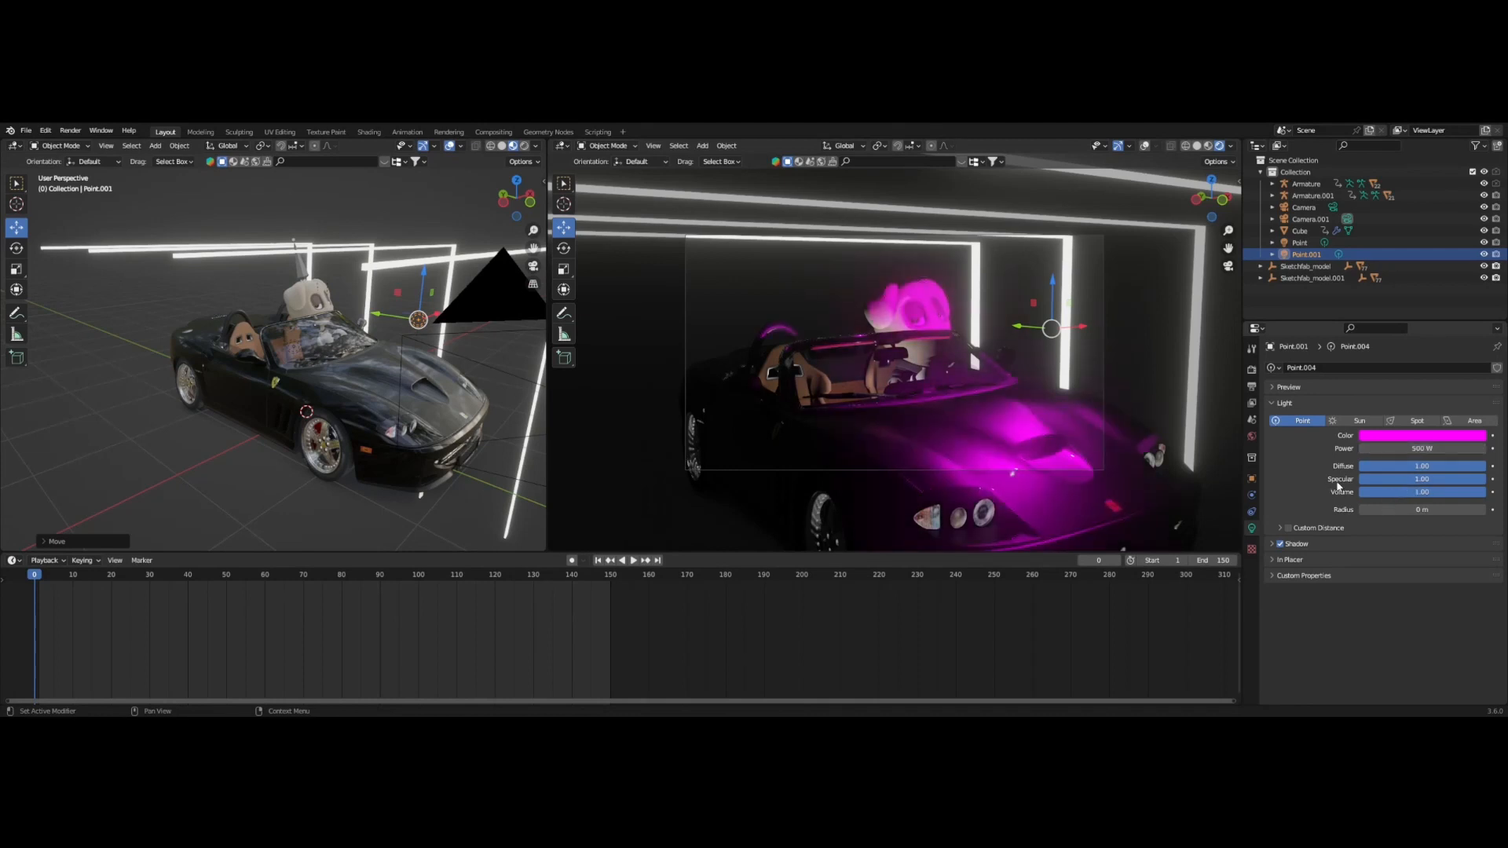
pyautogui.moveTo(1421, 479); pyautogui.dragTo(1323, 479)
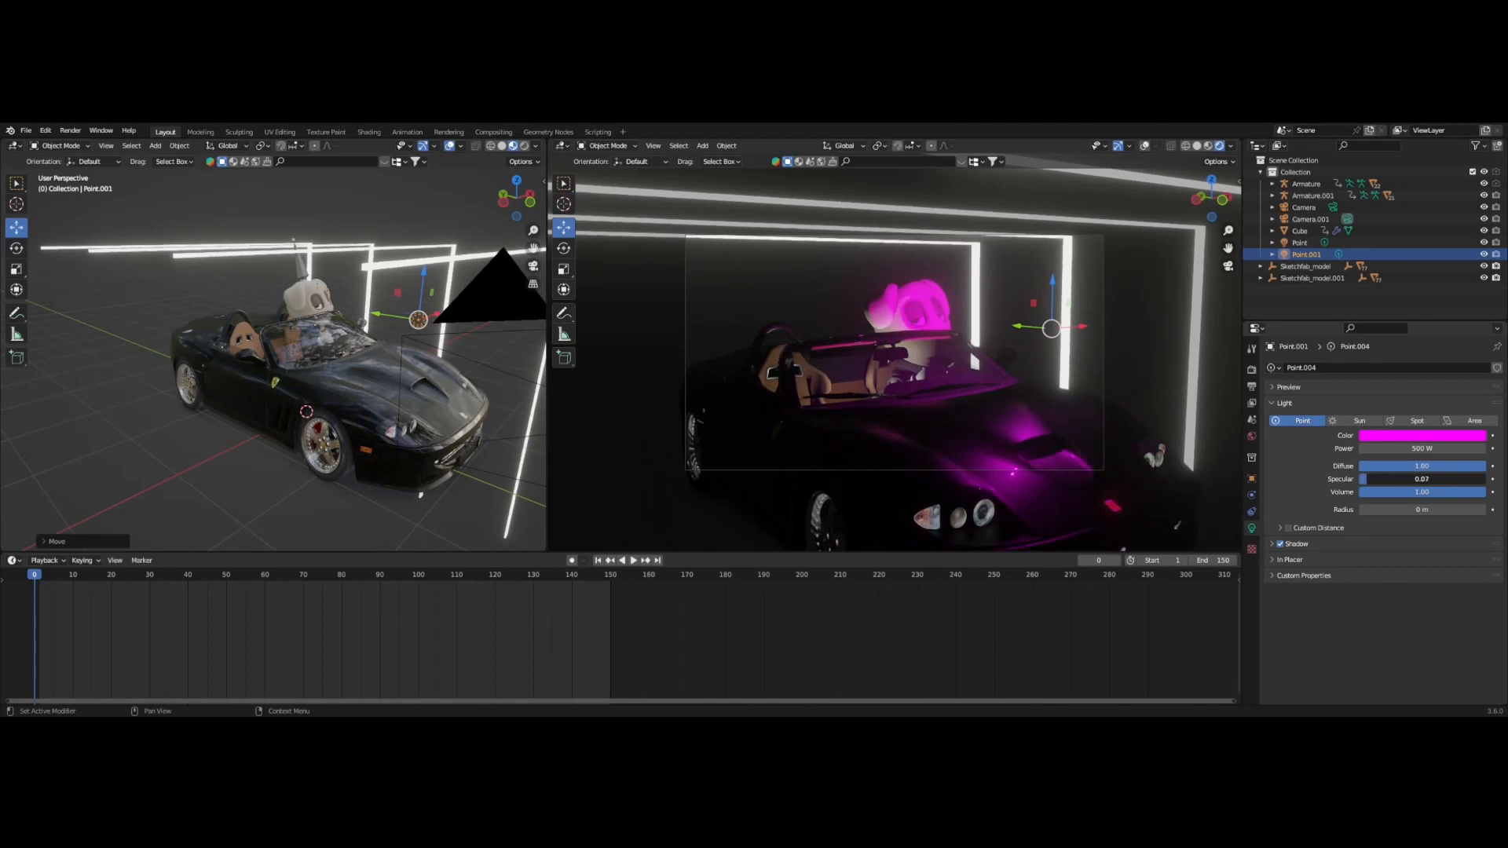
# Move the magenta light along Y toward the car's front and set its specular to 0.14.
pyautogui.press('g')
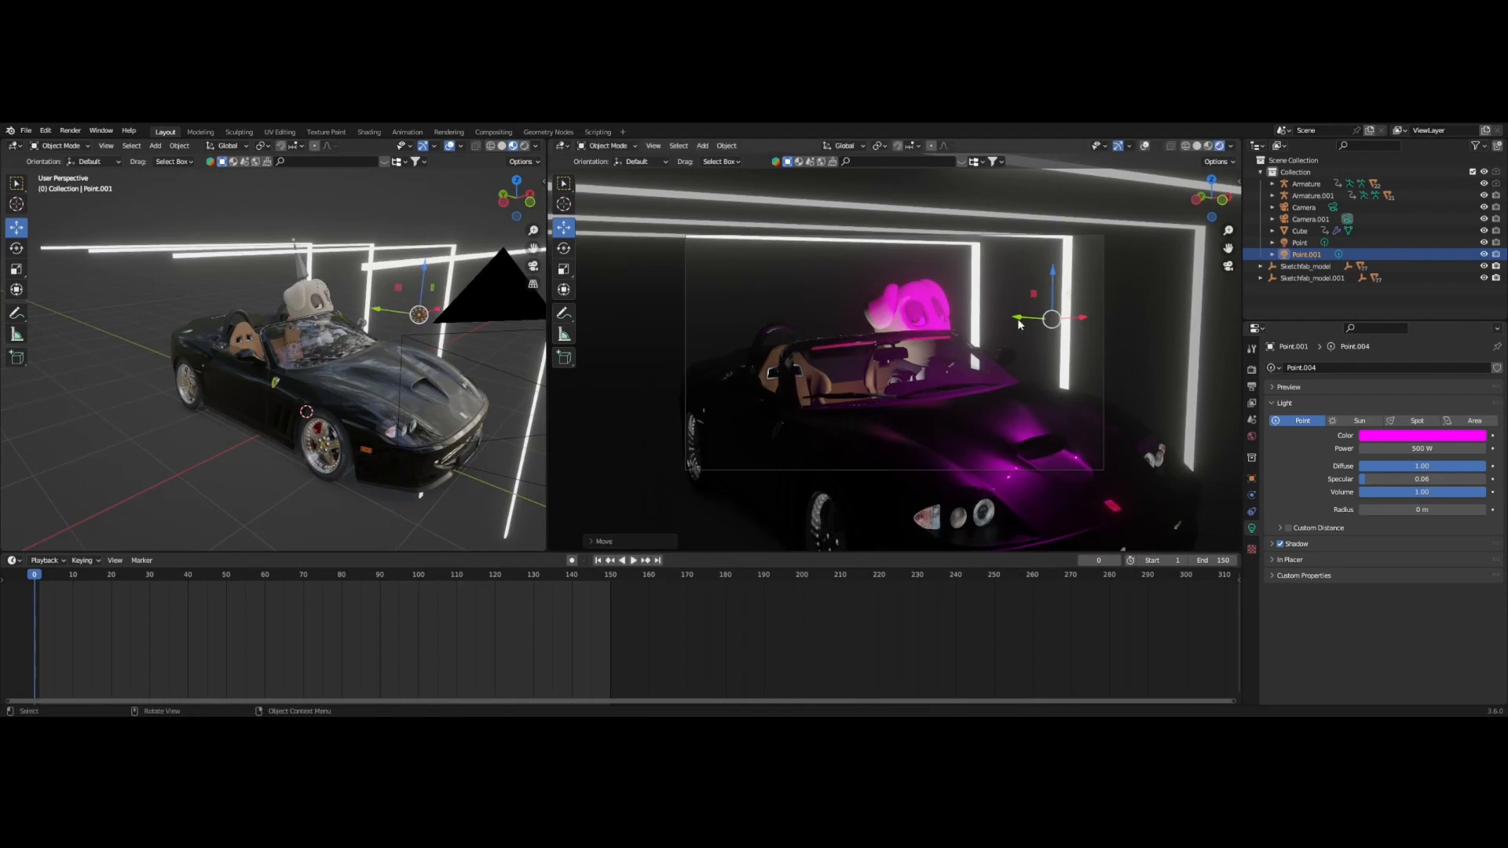
pyautogui.press('y')
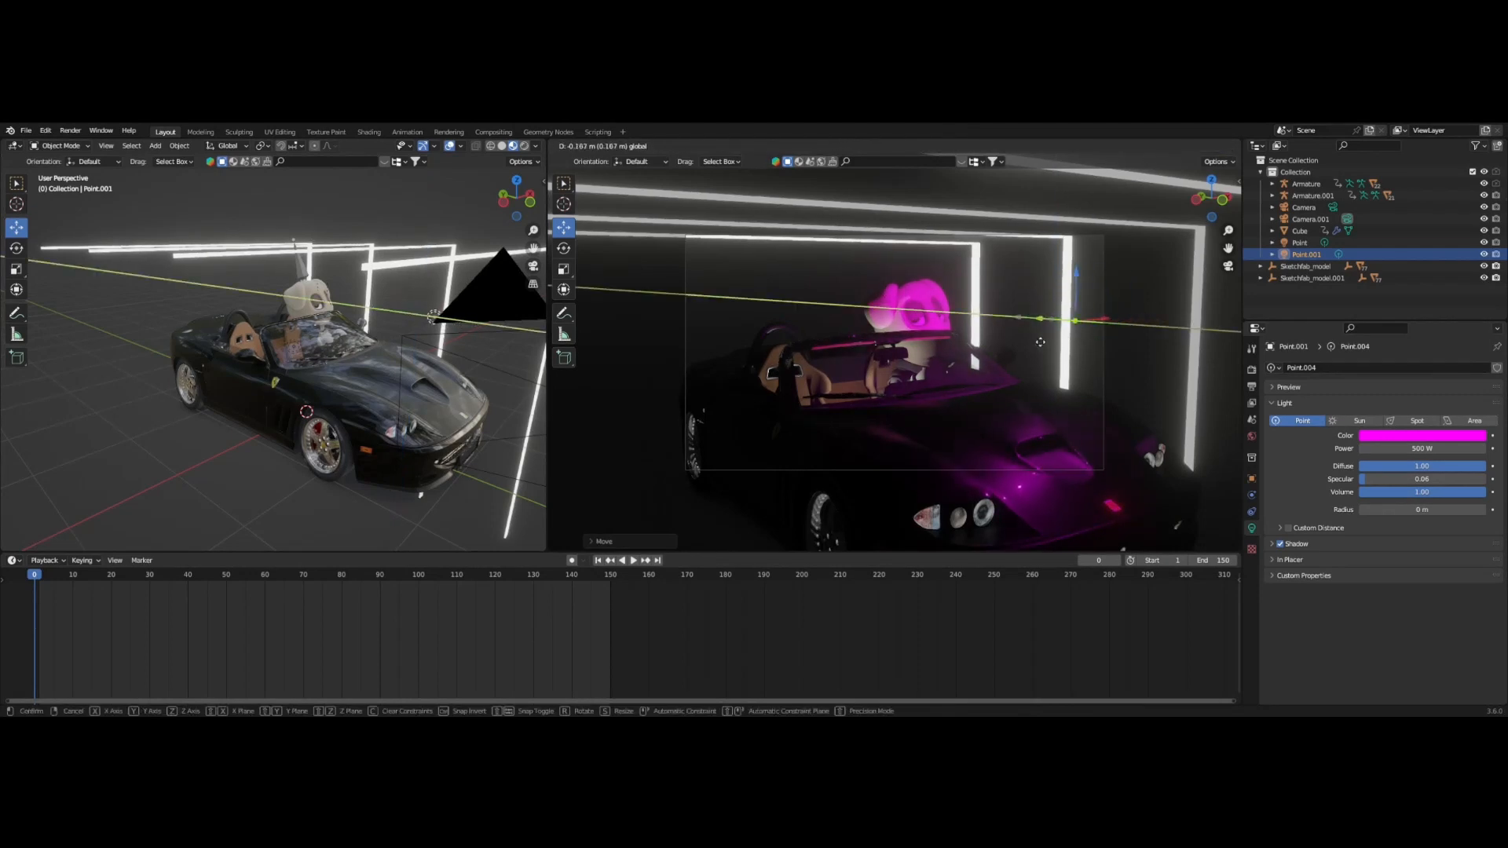
pyautogui.click(1053, 350)
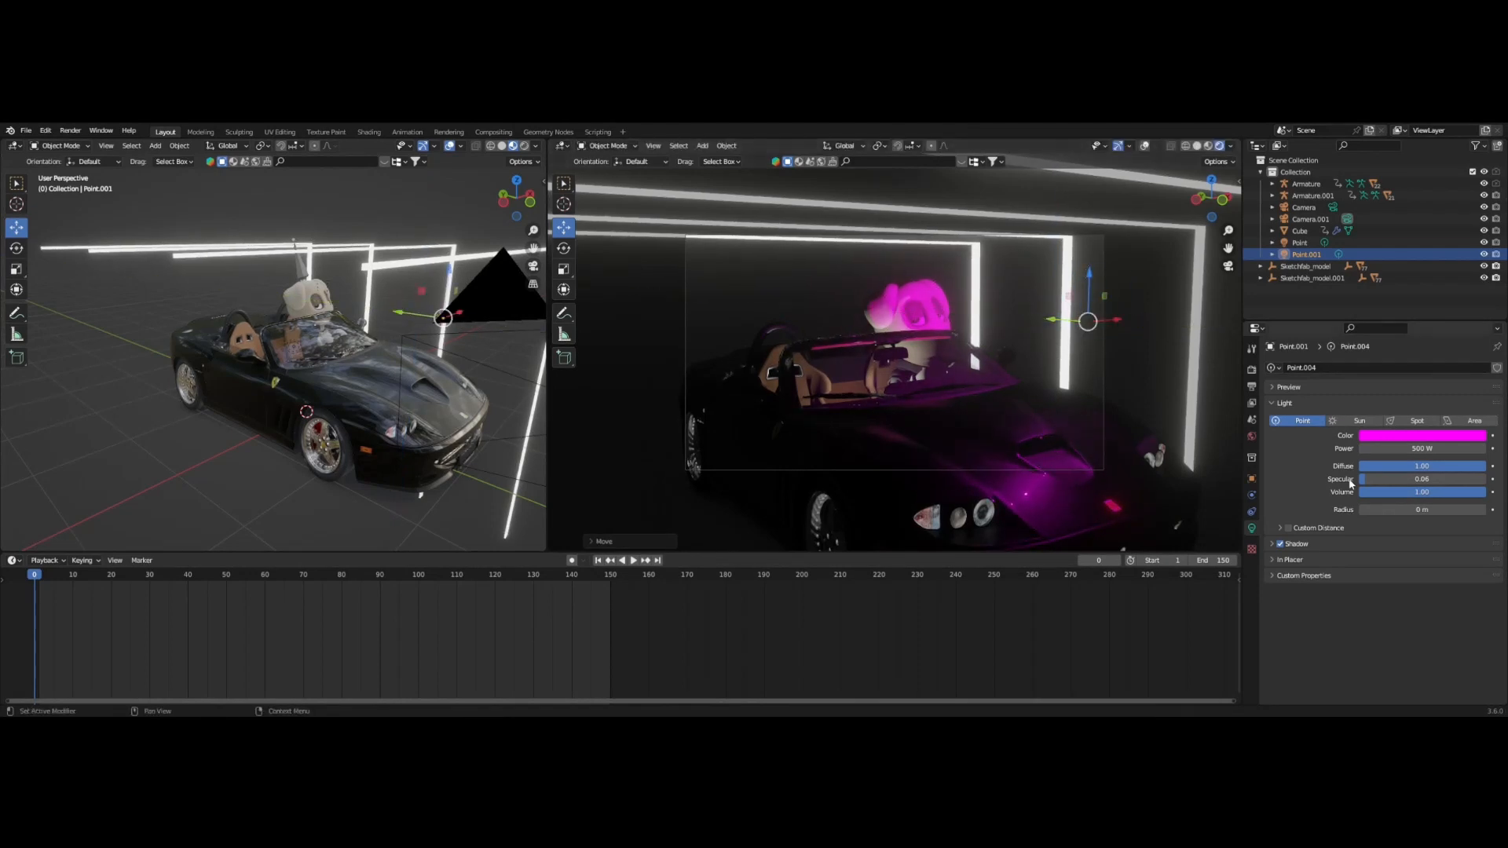
pyautogui.moveTo(1364, 484); pyautogui.dragTo(1368, 484)
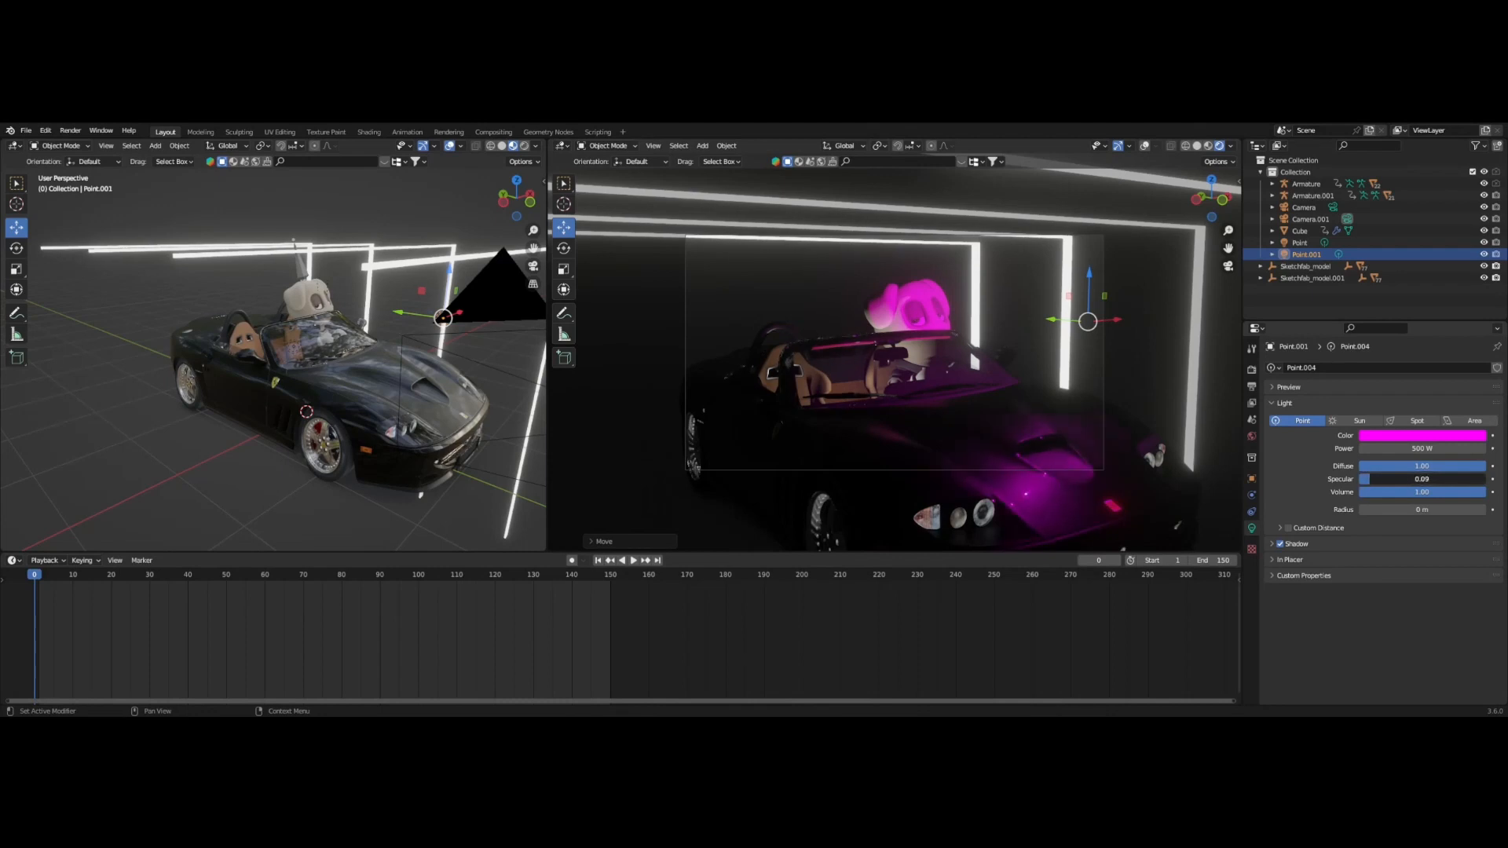
# Raise the magenta light along Z and reposition it along Y above the front of the hood.
pyautogui.press('g')
pyautogui.press('y')
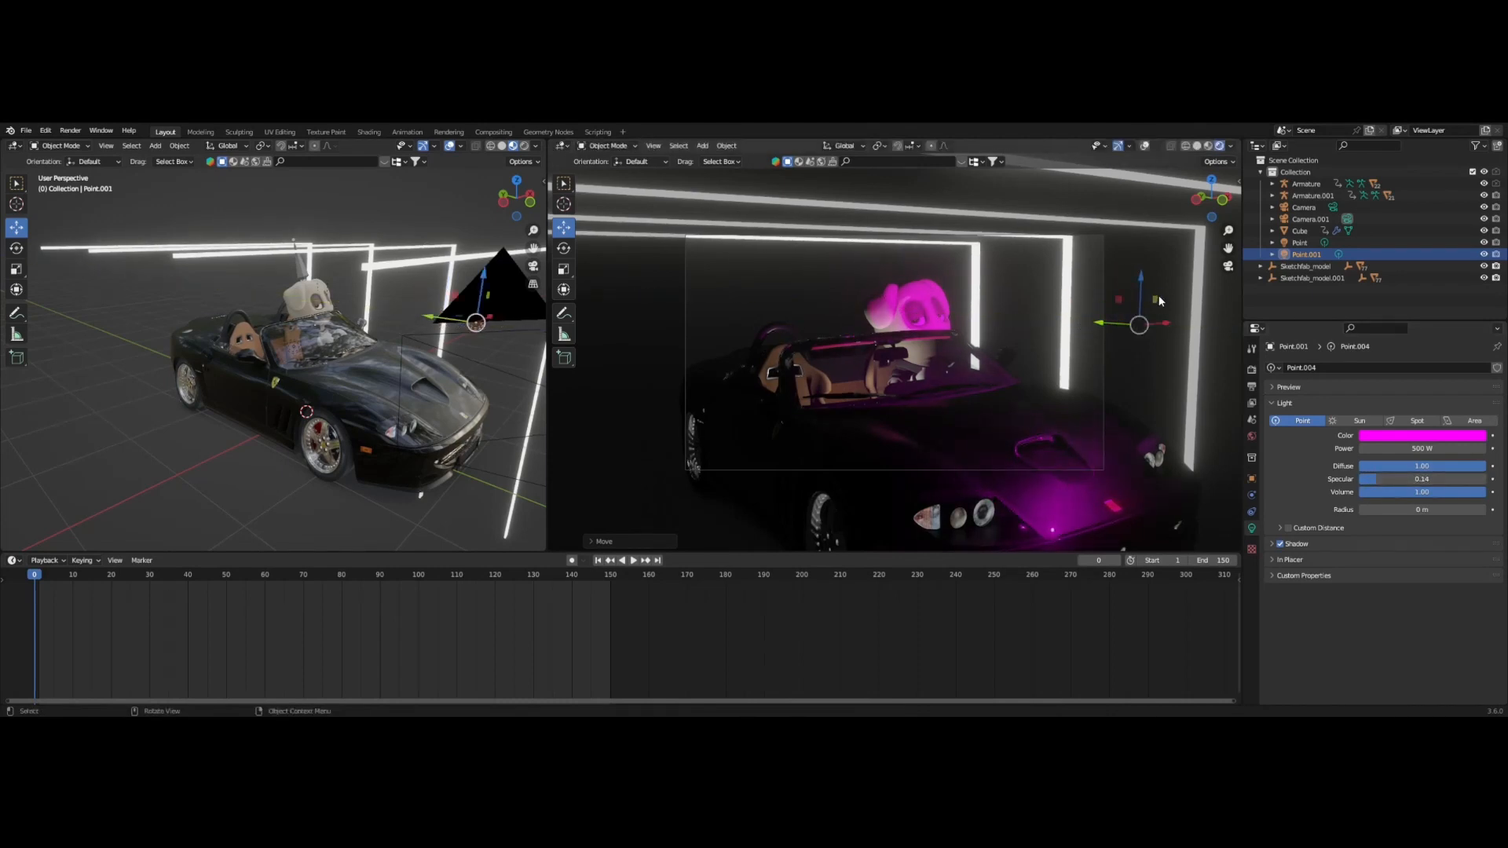
pyautogui.press('z')
pyautogui.press('y')
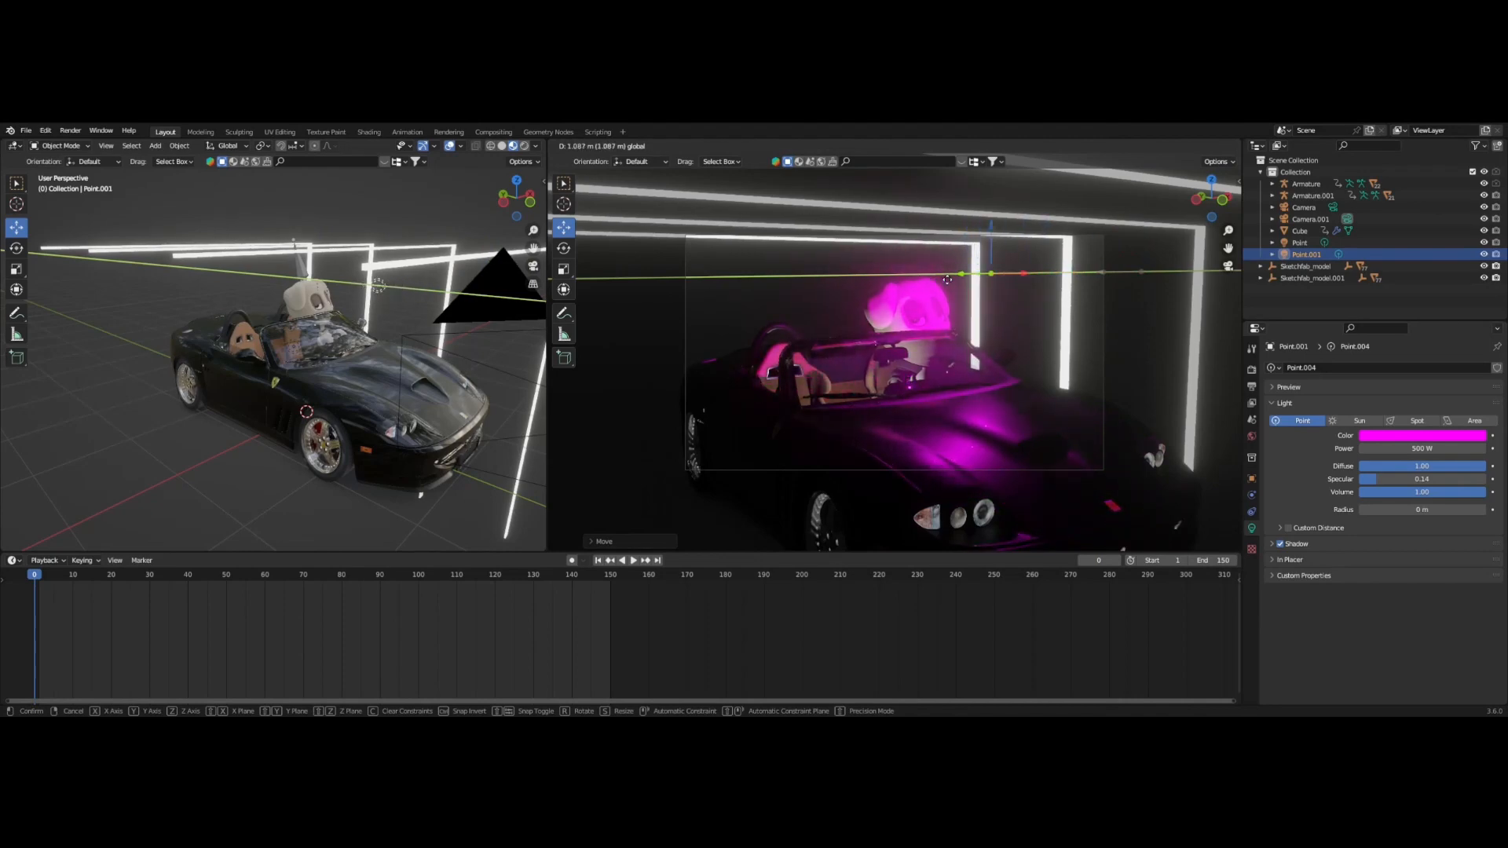
pyautogui.click(1103, 308)
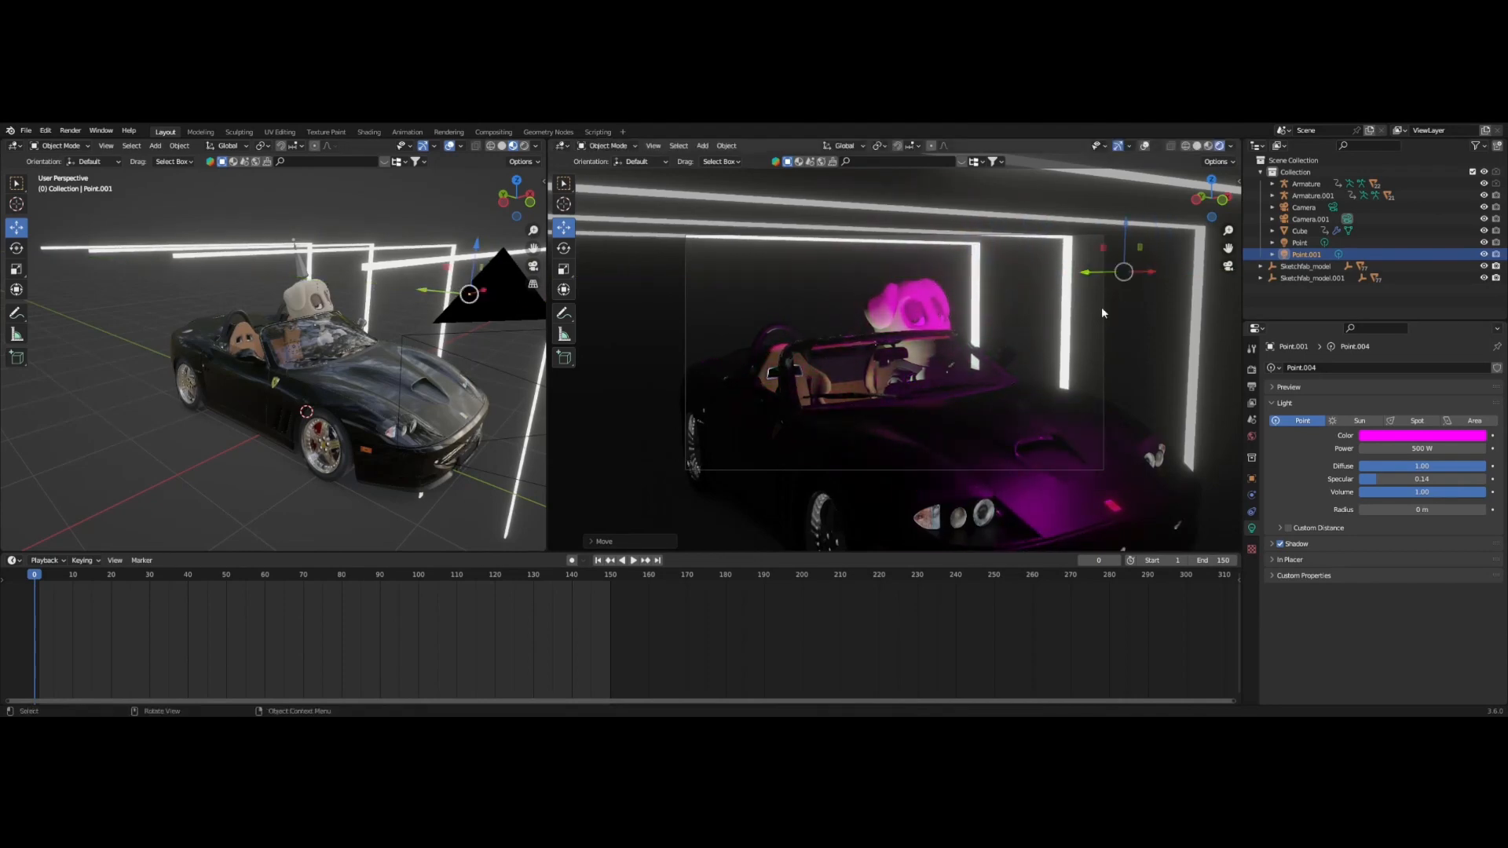
# Set the magenta point light's power to 100 W.
pyautogui.click(1423, 446)
pyautogui.write('100')
pyautogui.press('Return')
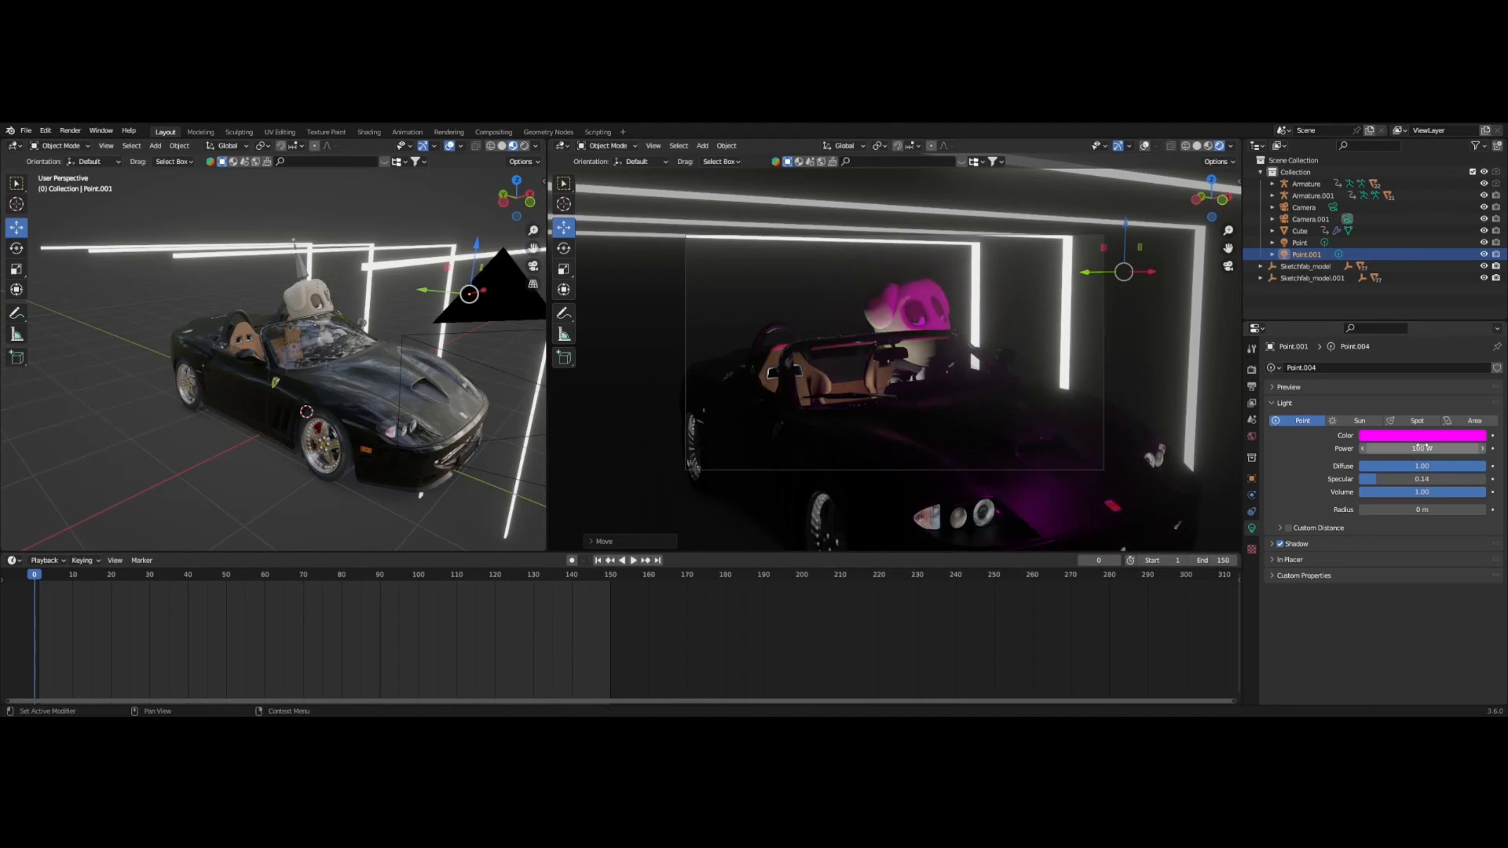
# Duplicate the magenta point light and move the copy along Y from the hood's front back toward the windshield.
pyautogui.hotkey('shift', 'd')
pyautogui.press('Escape')
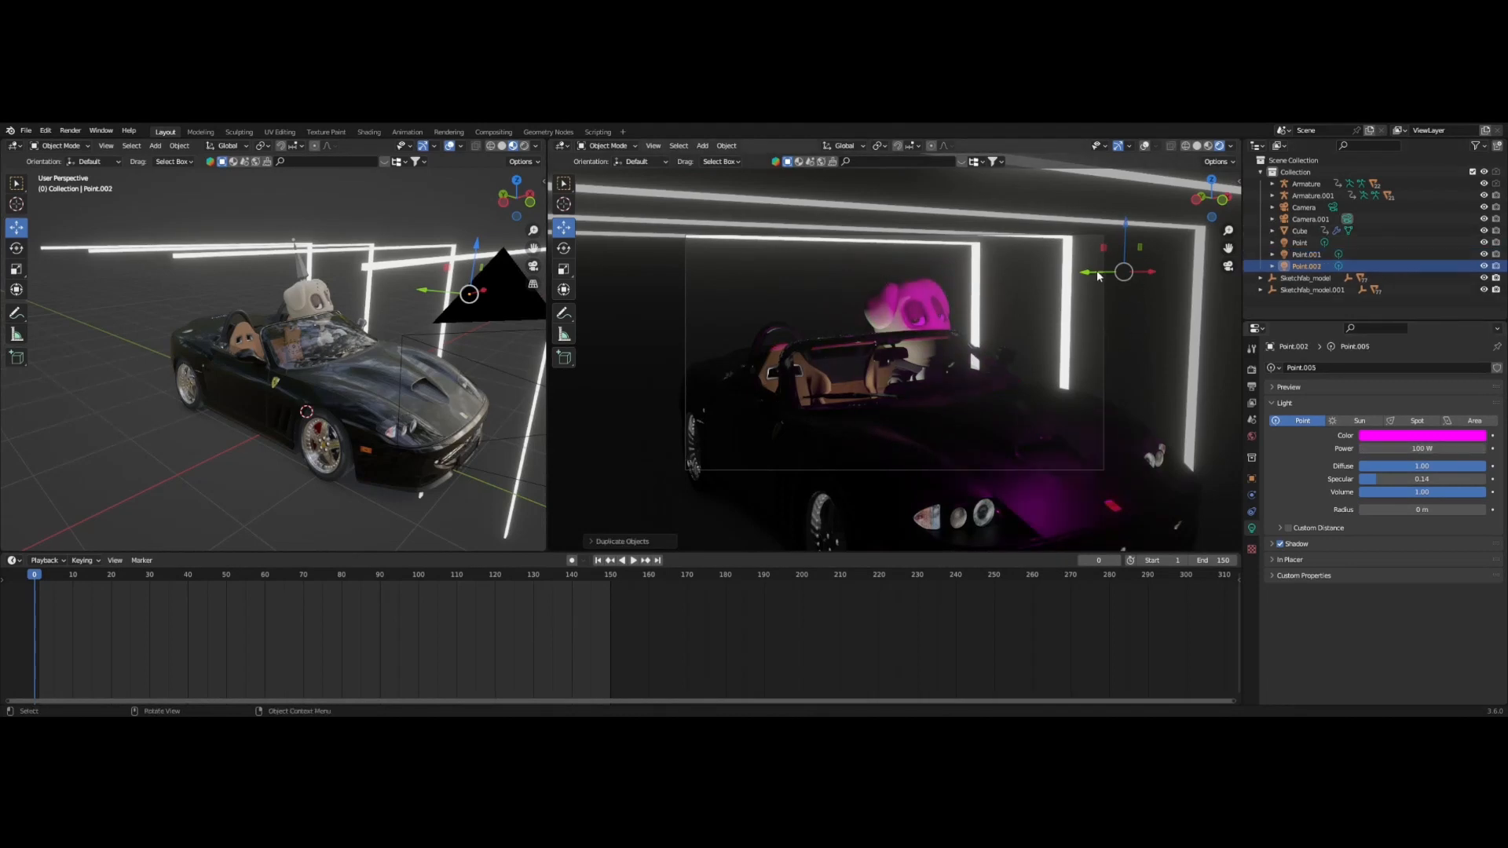
pyautogui.moveTo(1098, 276); pyautogui.dragTo(1111, 327, button='middle')
pyautogui.moveTo(1079, 337); pyautogui.dragTo(738, 388)
pyautogui.moveTo(738, 389); pyautogui.dragTo(1107, 458, button='middle')
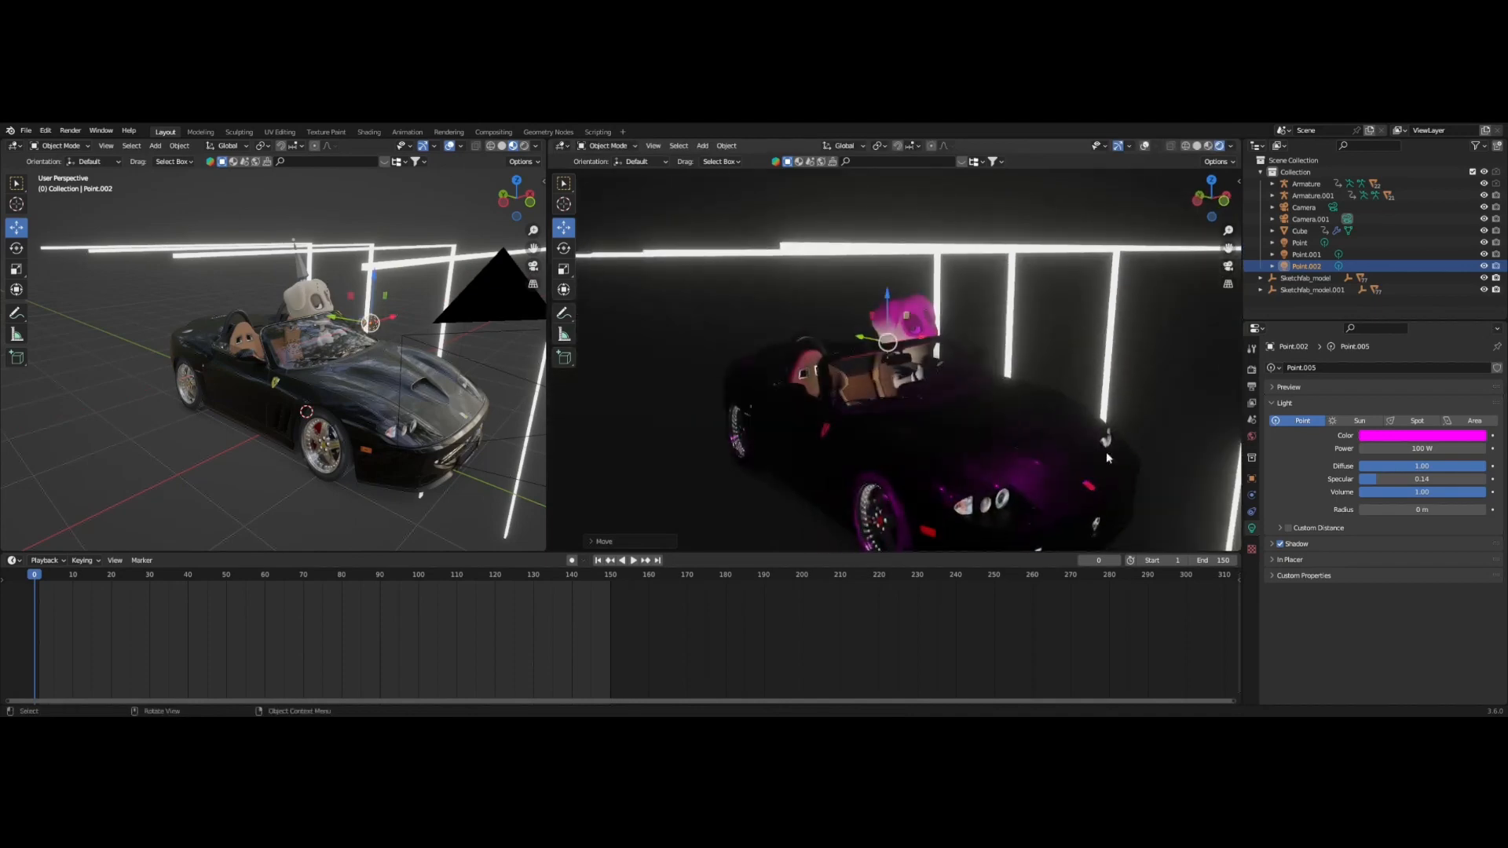
# Change the duplicated light's color to light blue and shift it slightly along X beside the passenger's head.
pyautogui.click(1402, 438)
pyautogui.moveTo(1452, 321); pyautogui.dragTo(1439, 292)
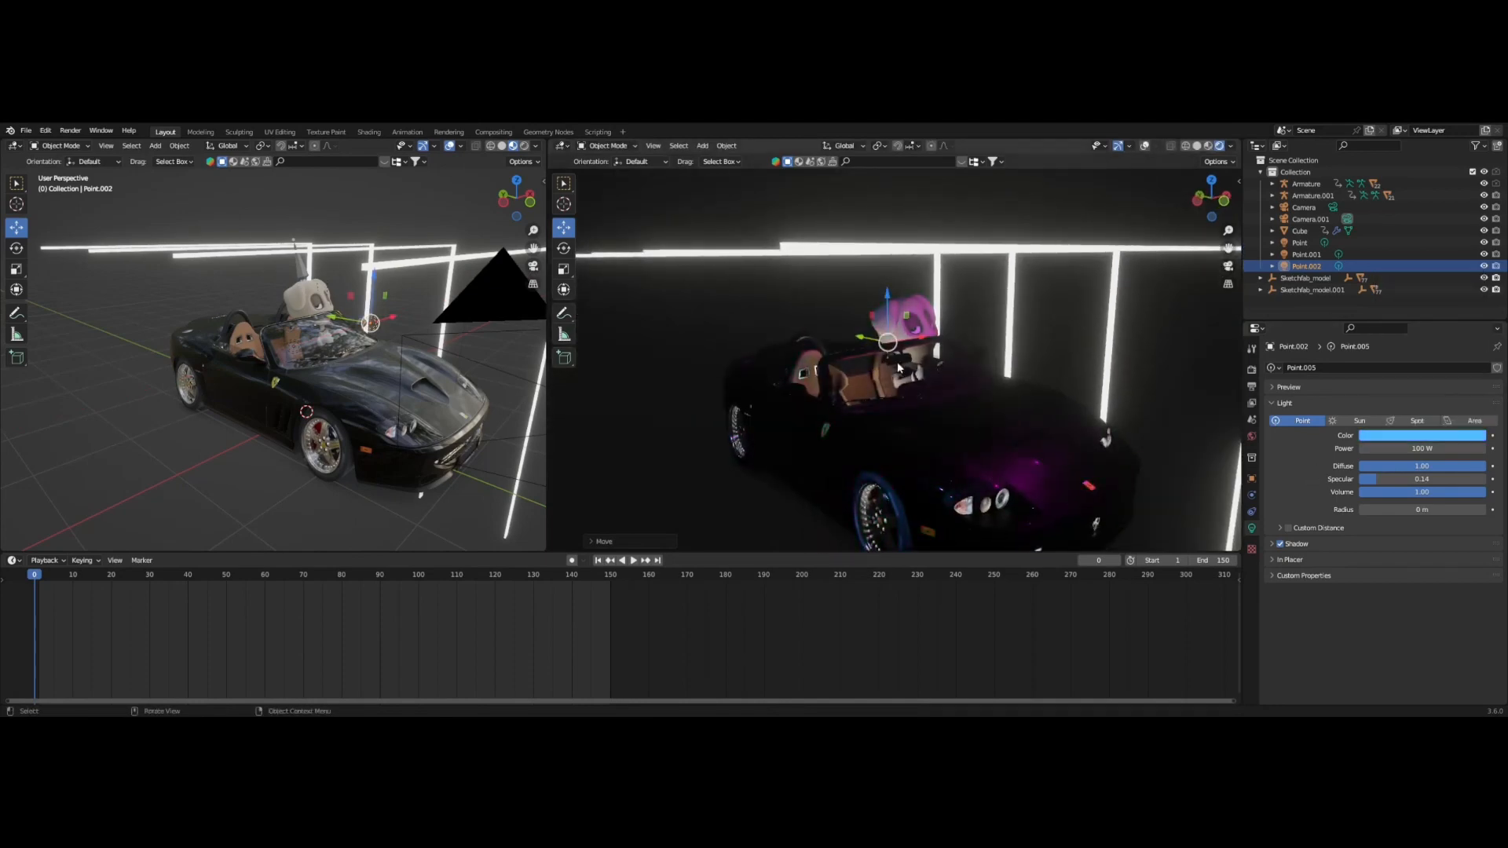
pyautogui.moveTo(921, 340); pyautogui.dragTo(946, 330)
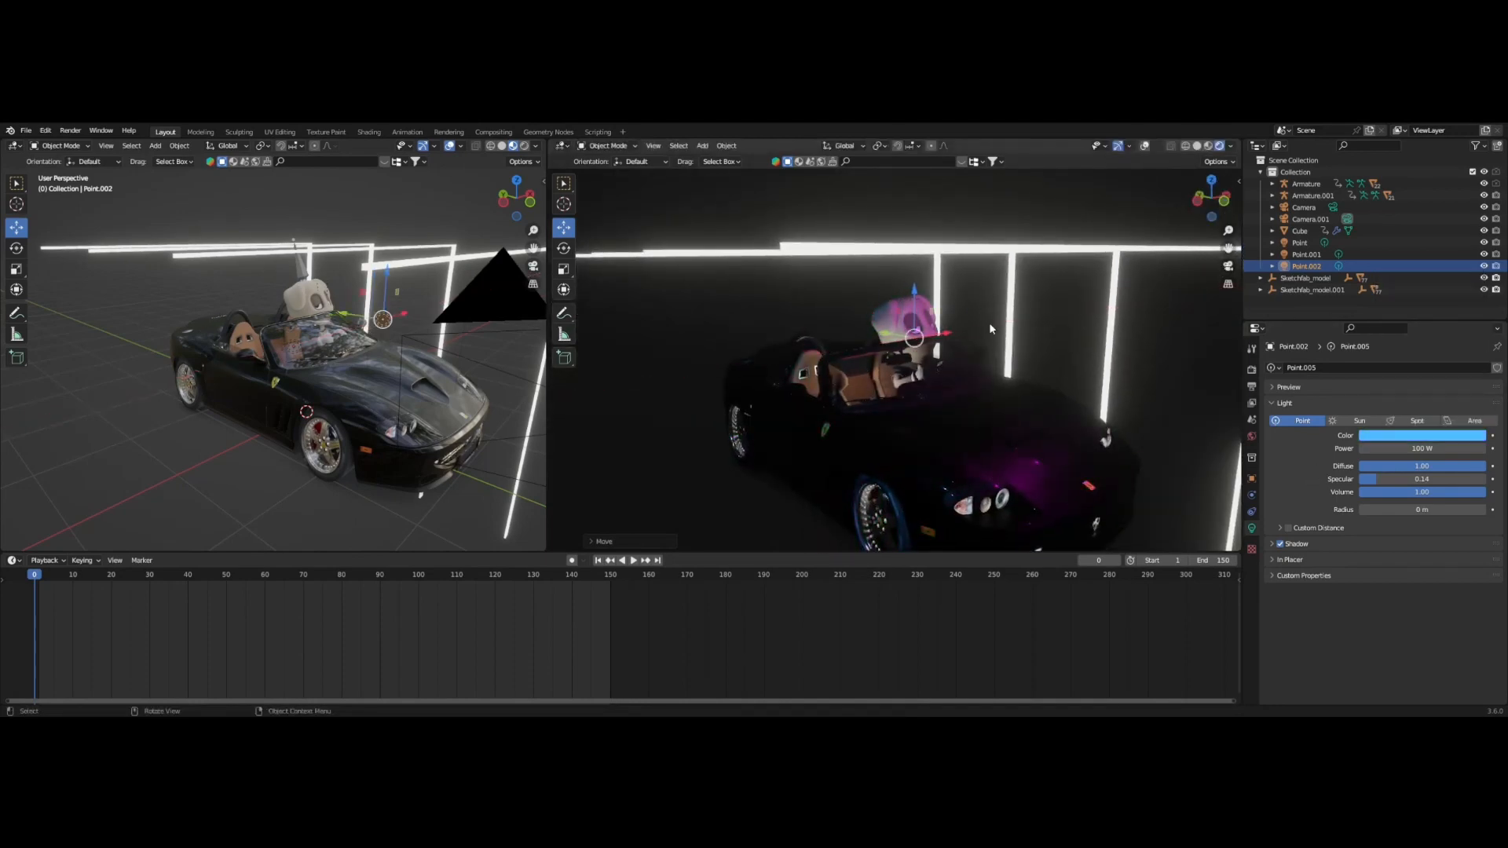
# Play the animation through the camera to check the blue and magenta lighting.
pyautogui.click(1229, 267)
pyautogui.press('space')
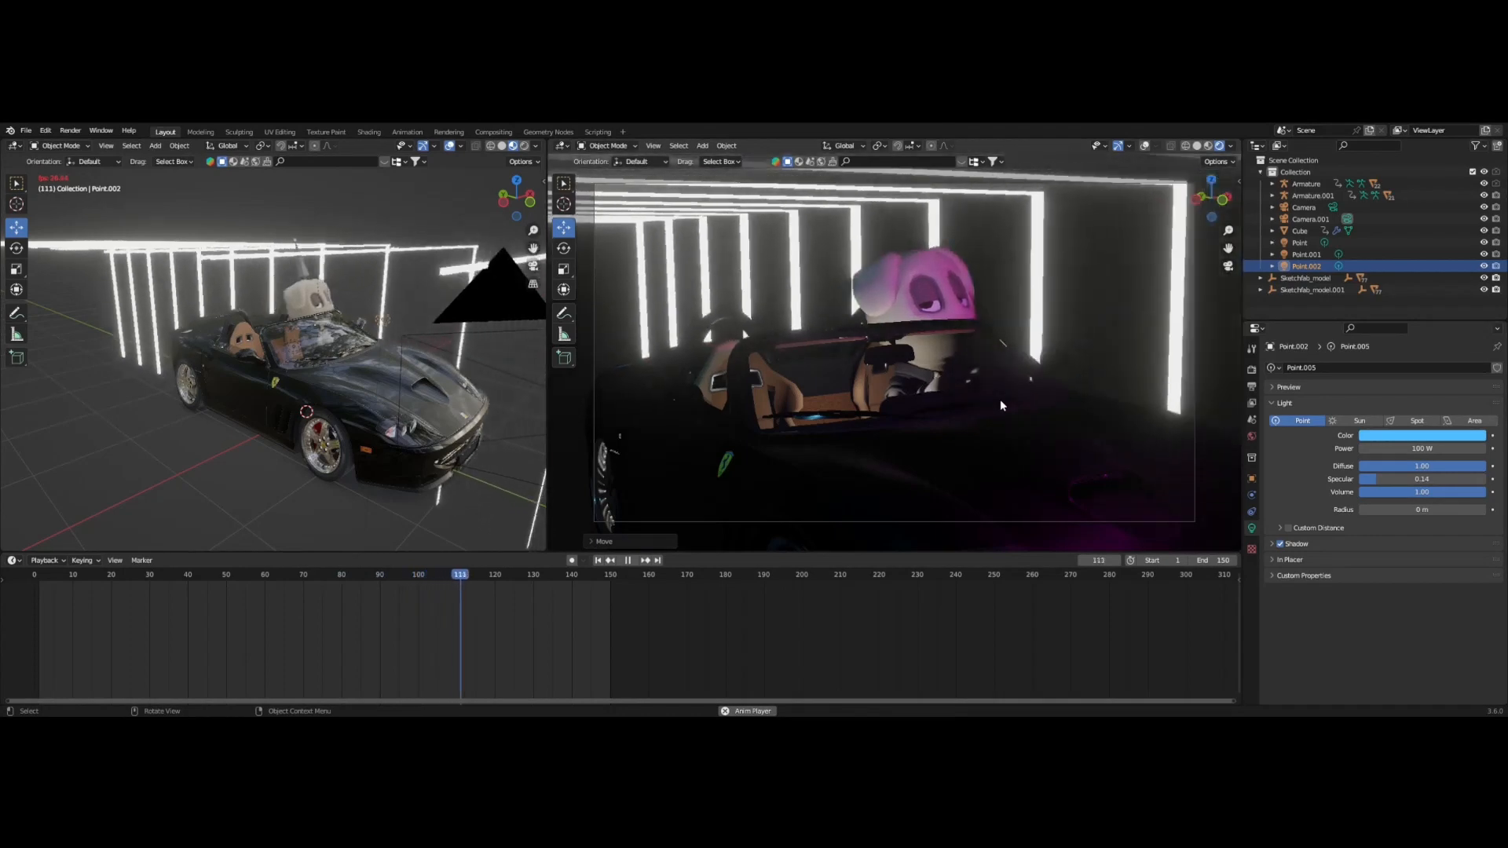
pyautogui.press('space')
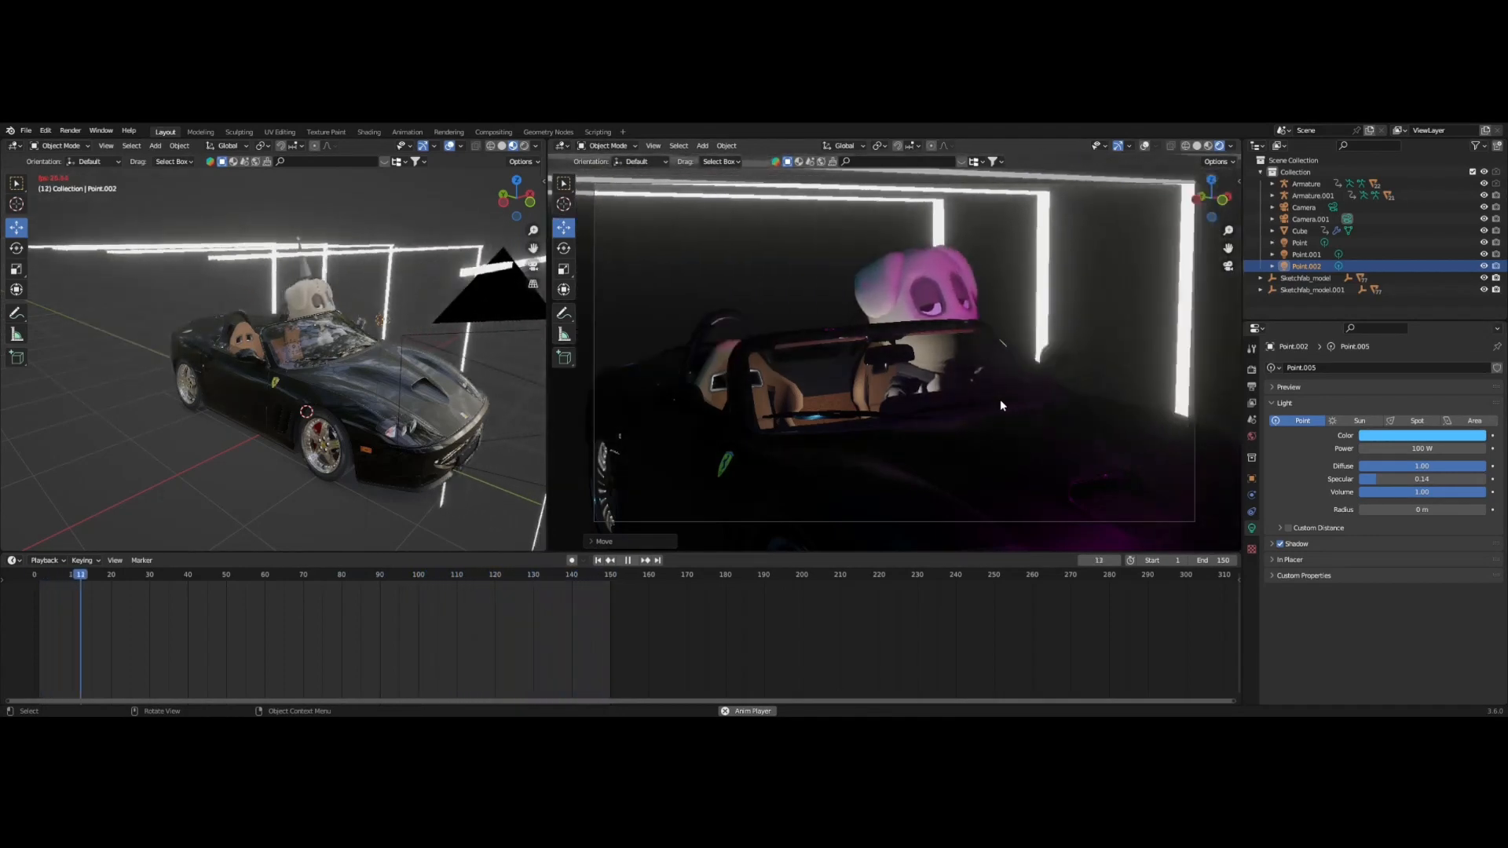
# Duplicate the blue light, move the copy along Y above the driver, and lower it along Z to the driver's level.
pyautogui.scroll(-4, 1000, 398)
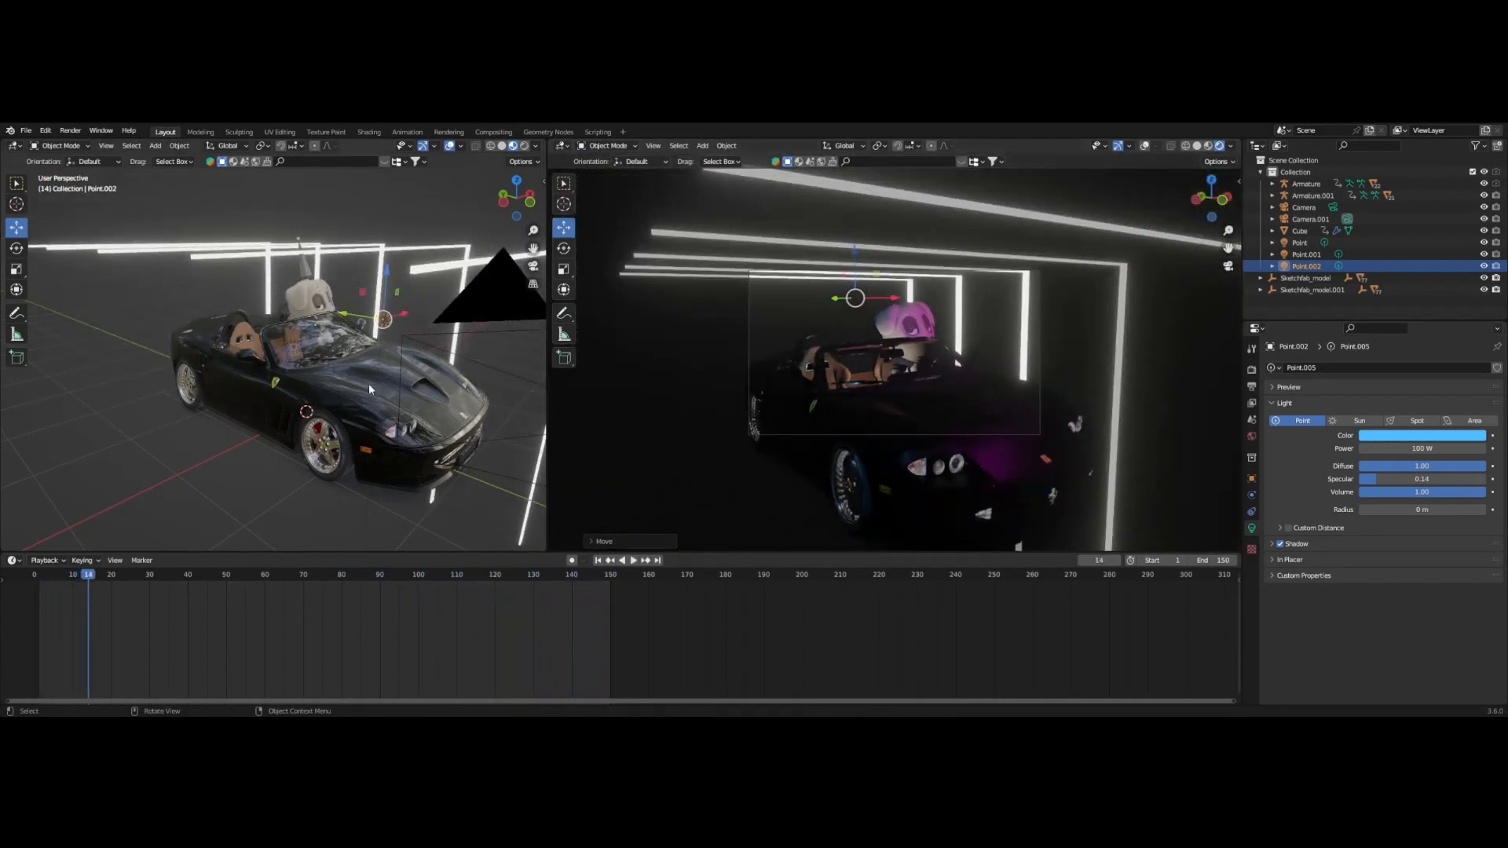
pyautogui.hotkey('shift', 'd')
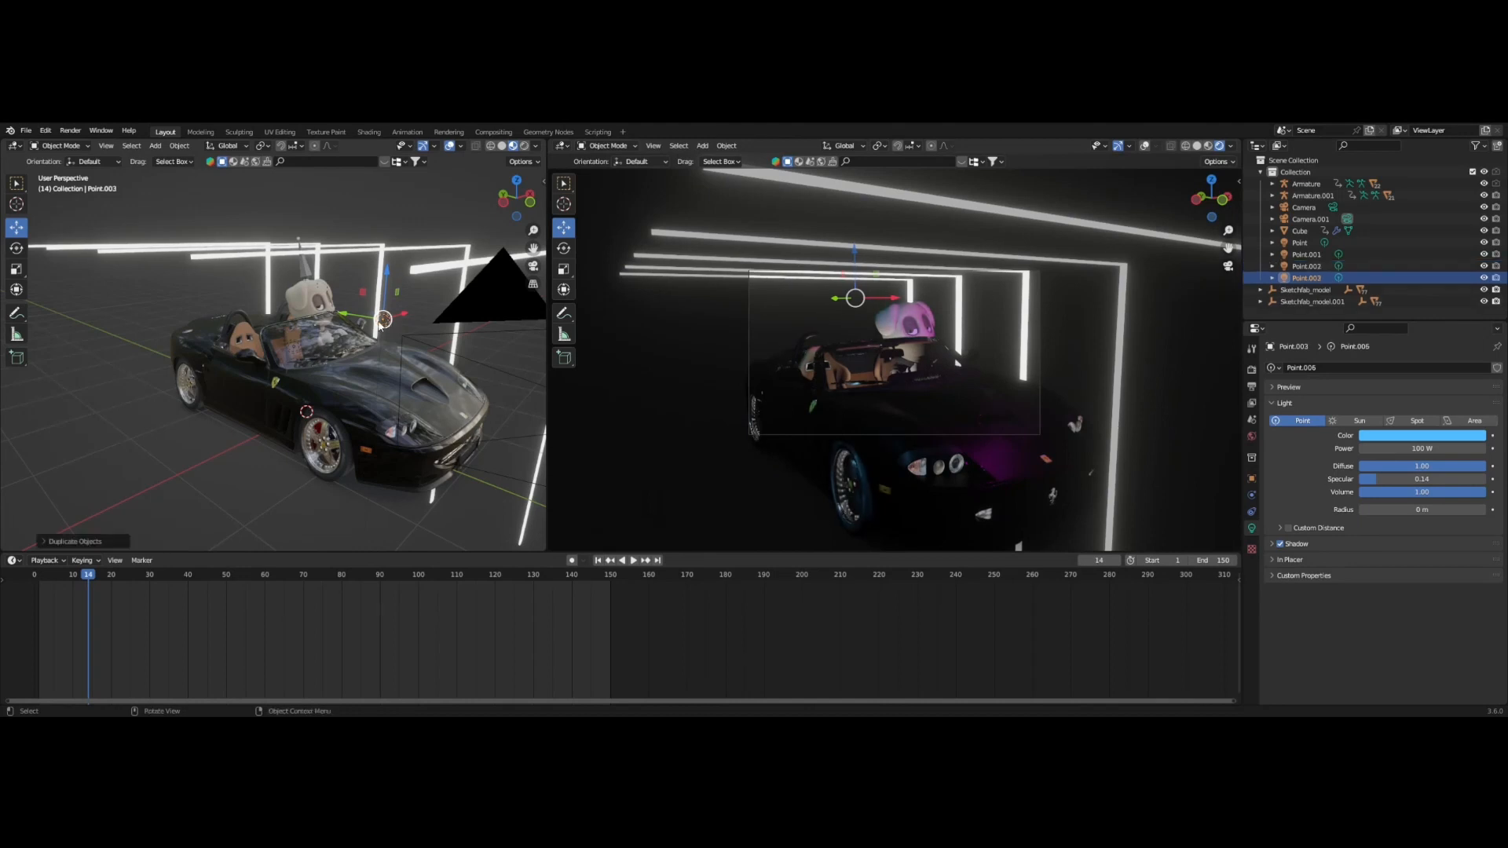
pyautogui.click(268, 306)
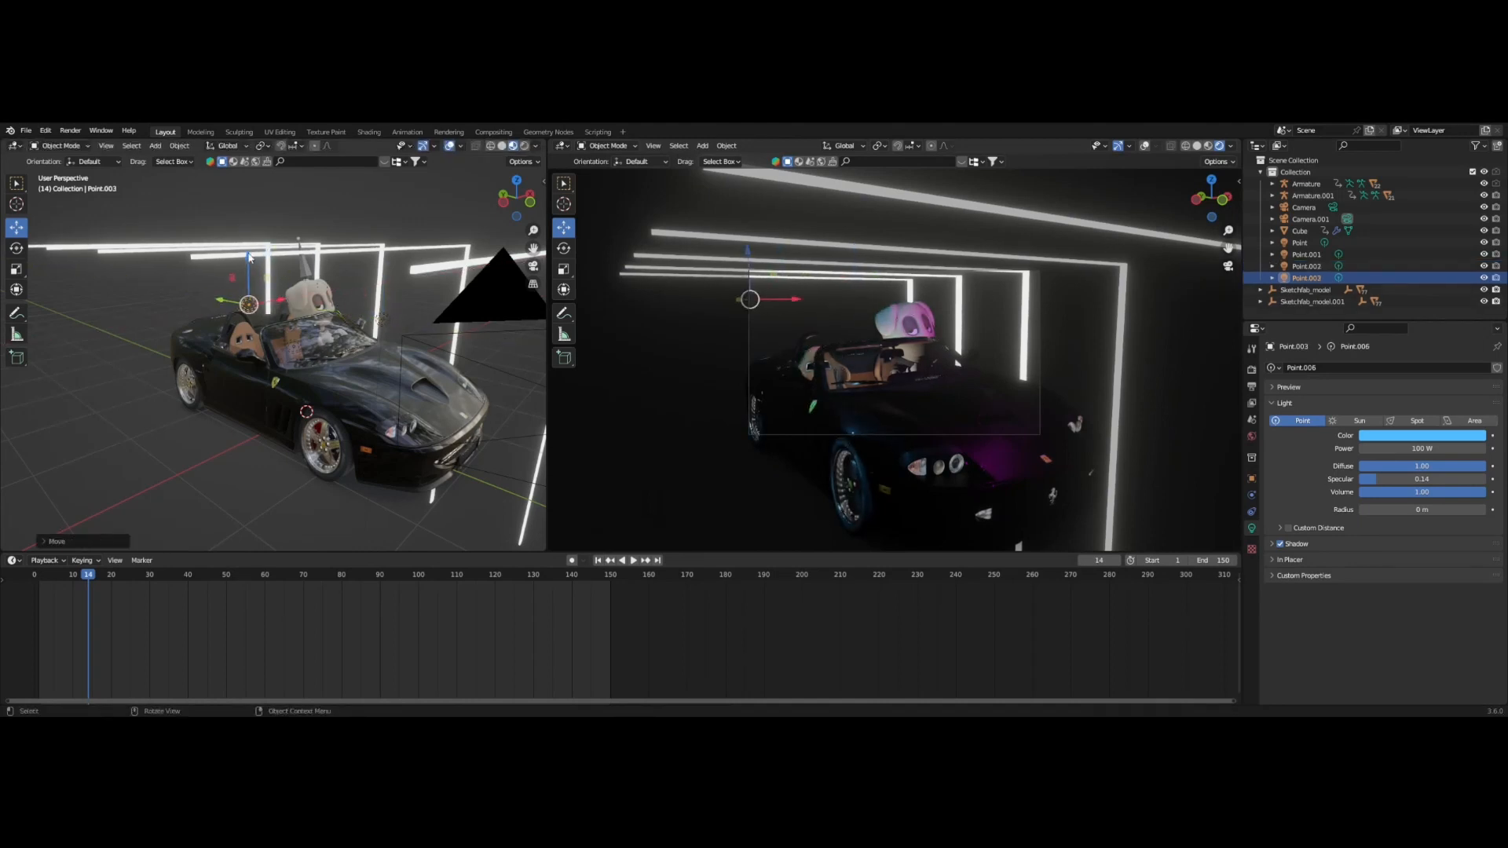
pyautogui.moveTo(248, 256); pyautogui.dragTo(248, 296)
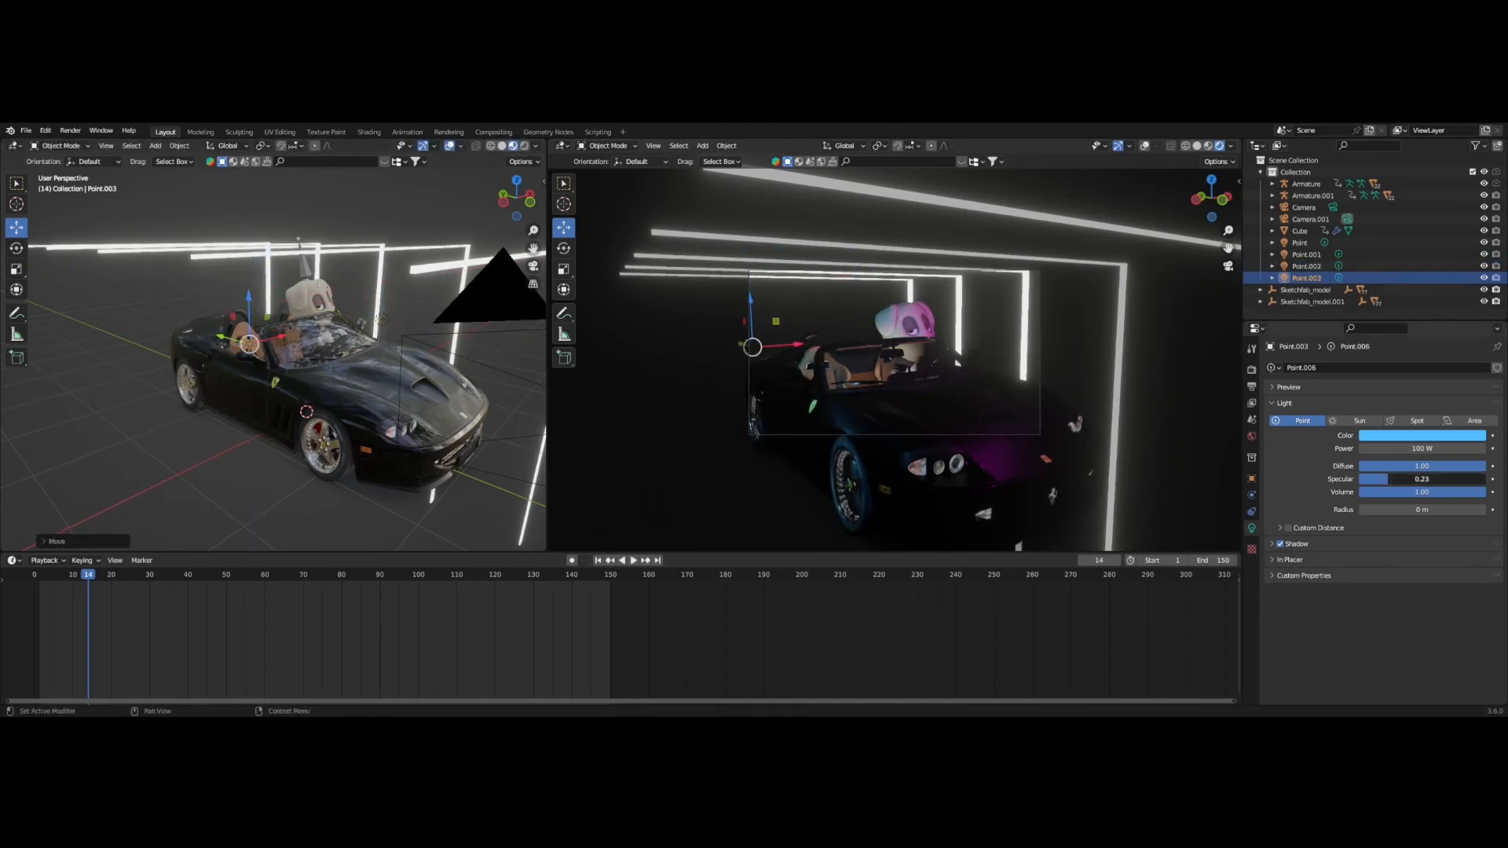
# Set the new blue light's specular to 0.62 and its power to about 500 W.
pyautogui.click(1404, 451)
pyautogui.write('5')
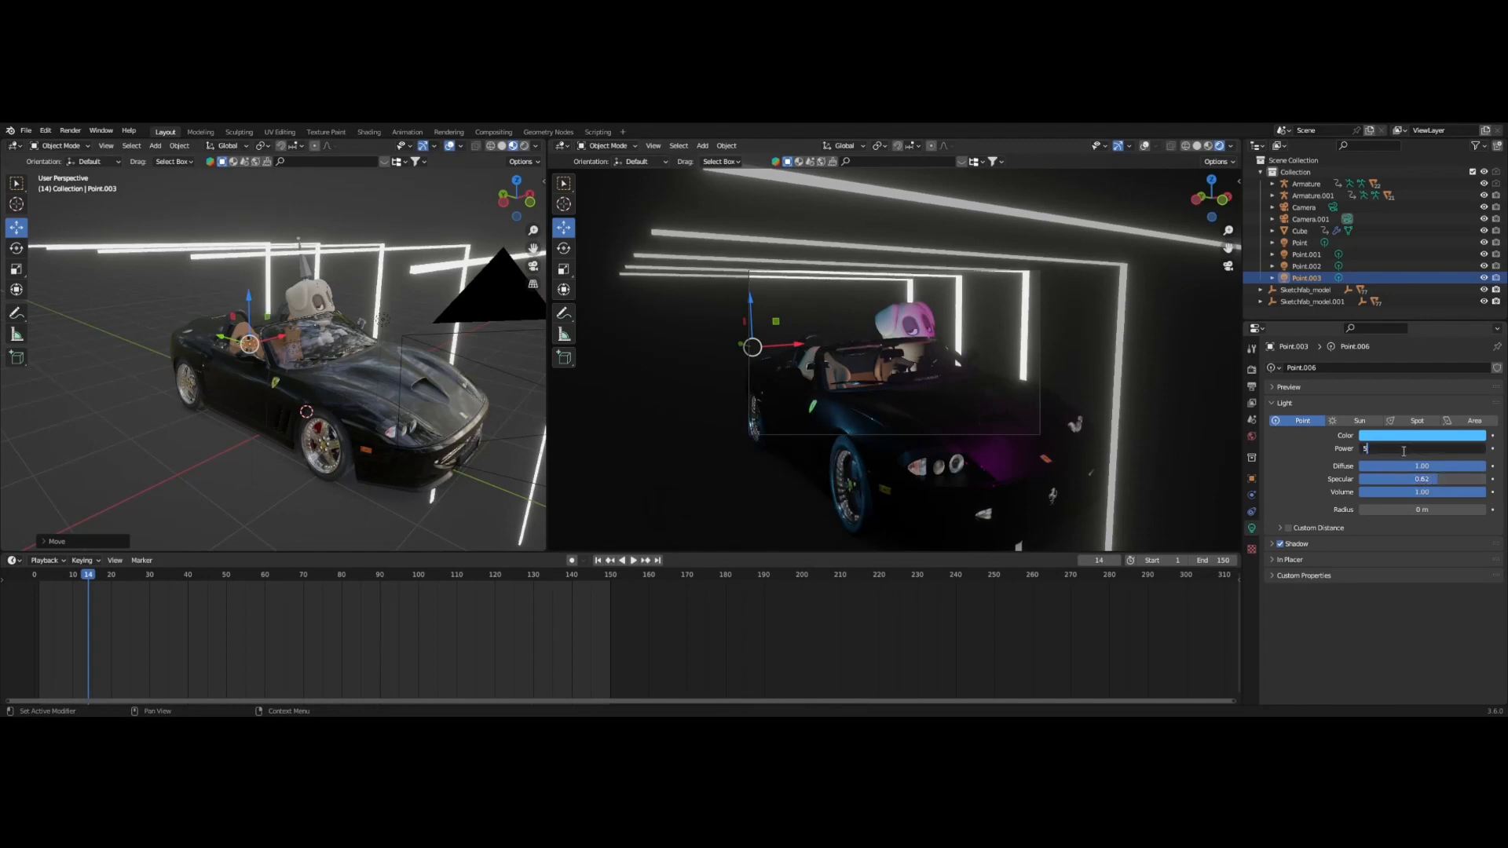
pyautogui.write('00')
pyautogui.press('Return')
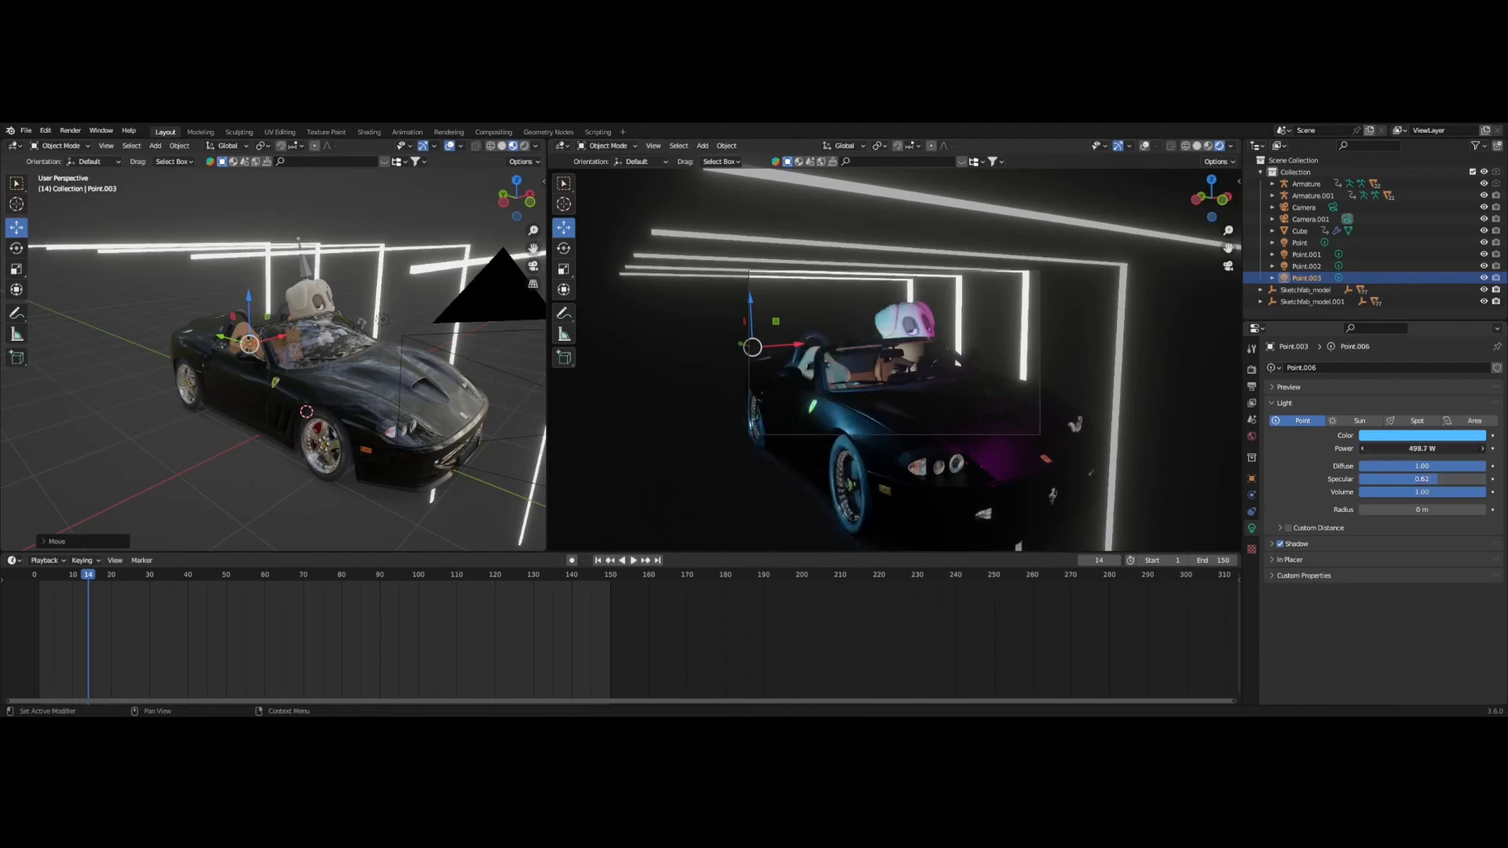
# At frame 0, move the new blue light along Y over the hood and insert a Location keyframe.
pyautogui.click(128, 441)
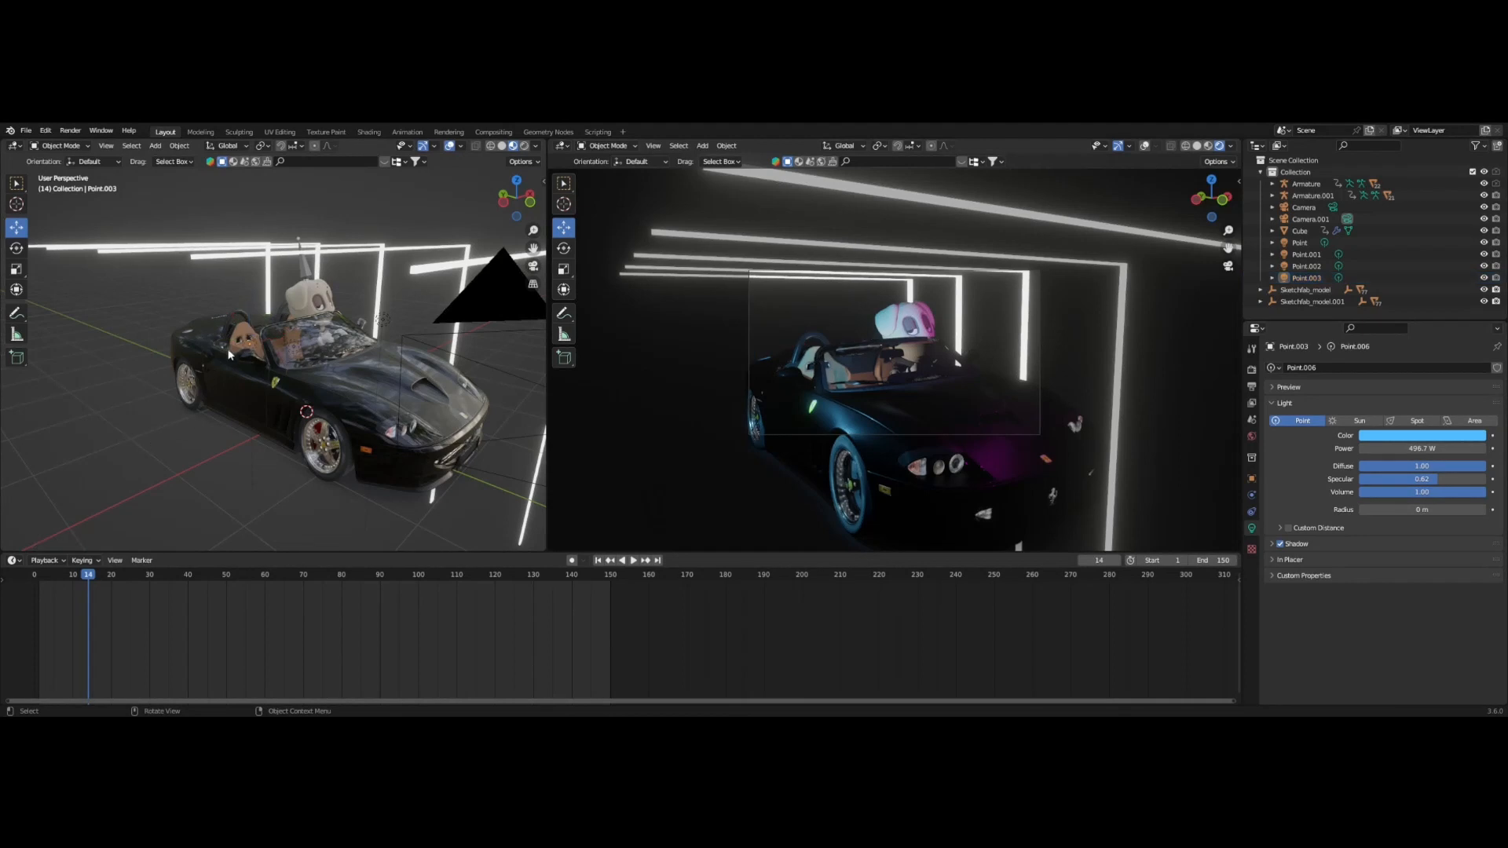
pyautogui.click(242, 340)
pyautogui.click(29, 574)
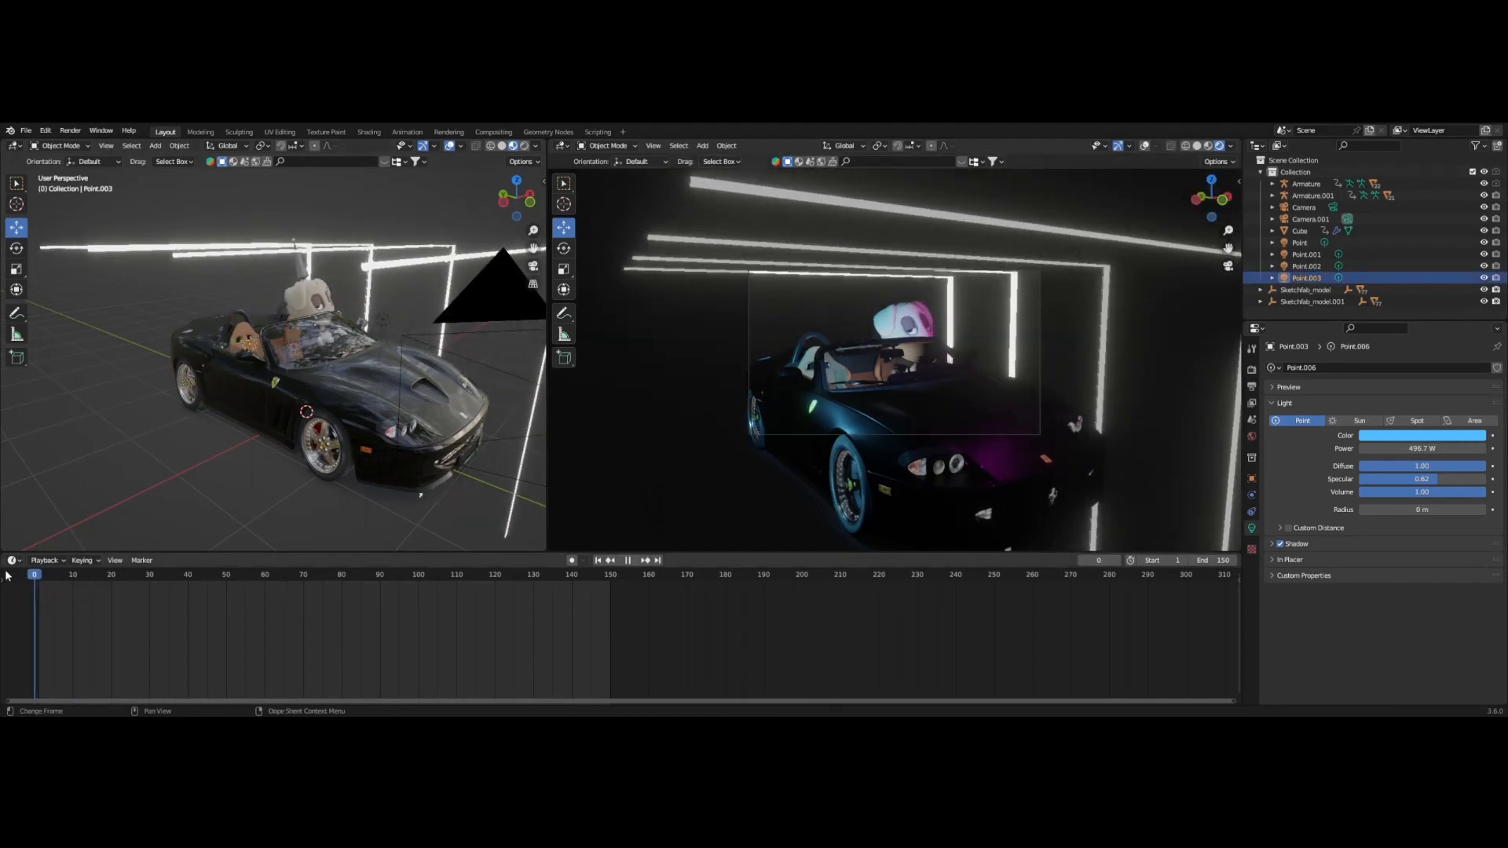
pyautogui.moveTo(220, 340); pyautogui.dragTo(369, 428)
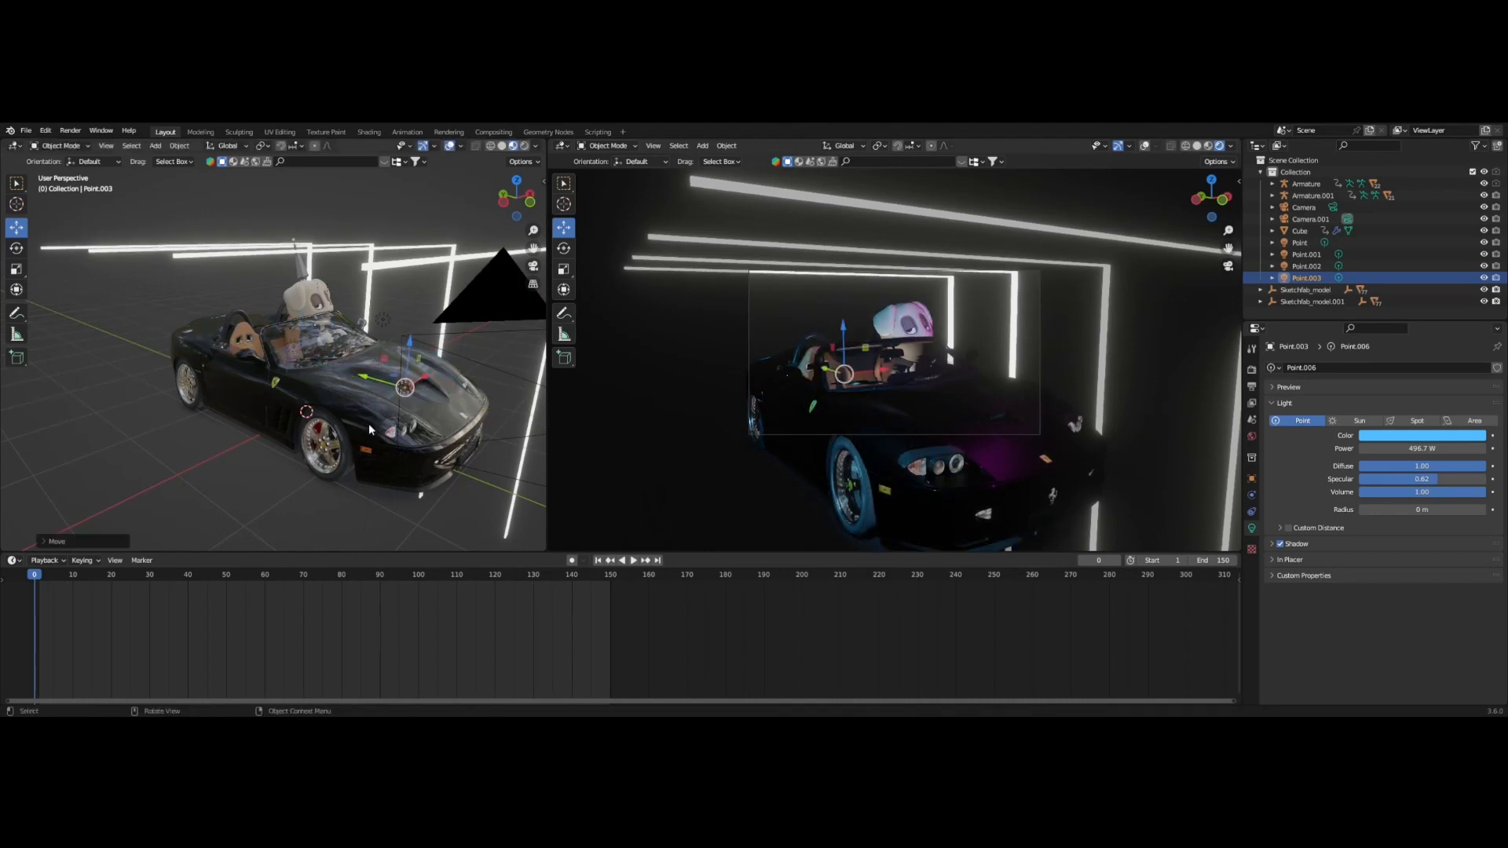
pyautogui.rightClick(406, 390)
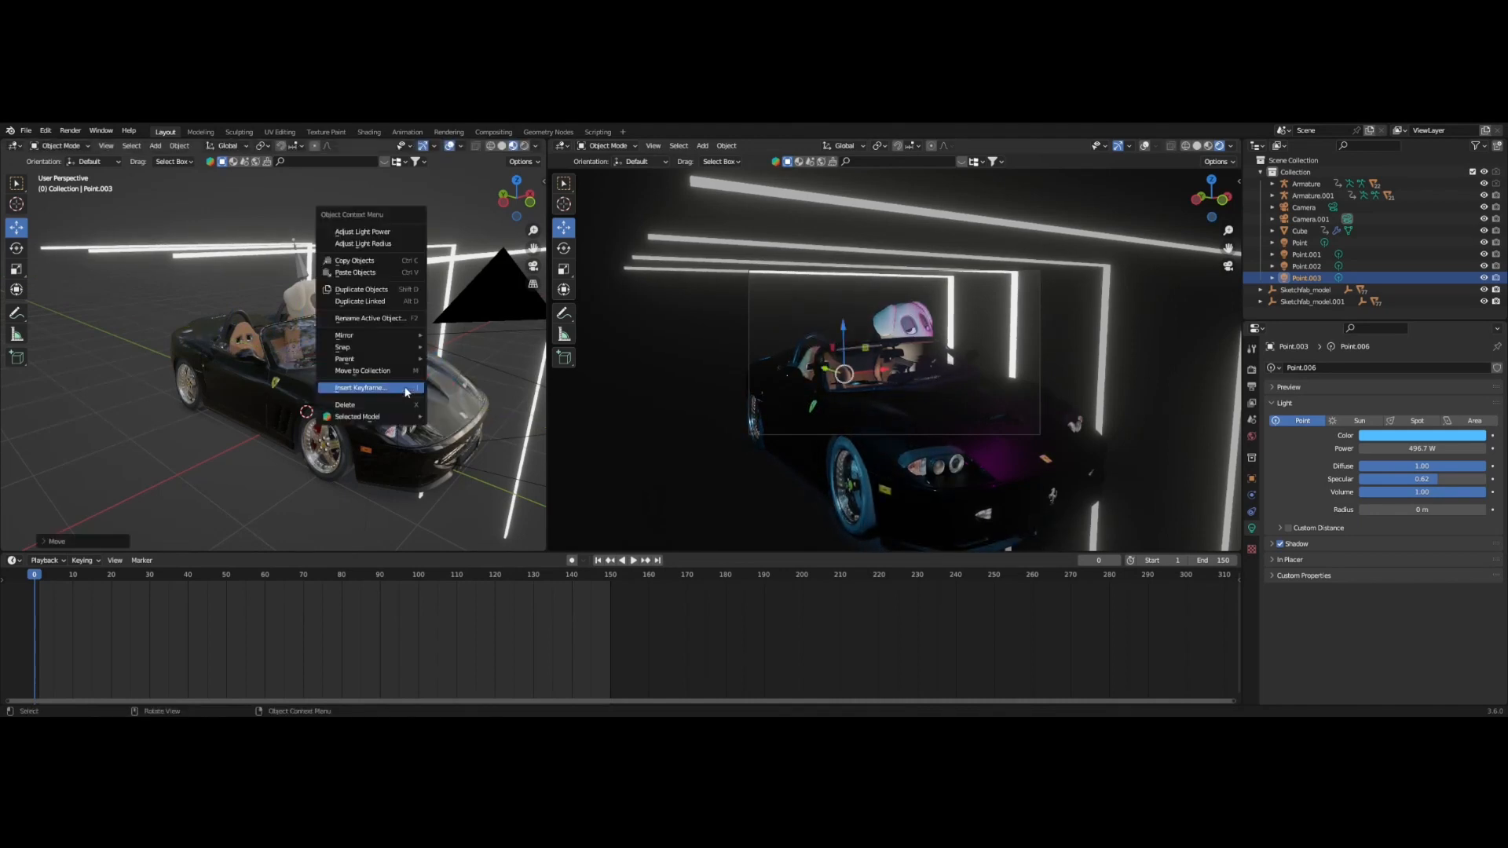
pyautogui.click(405, 388)
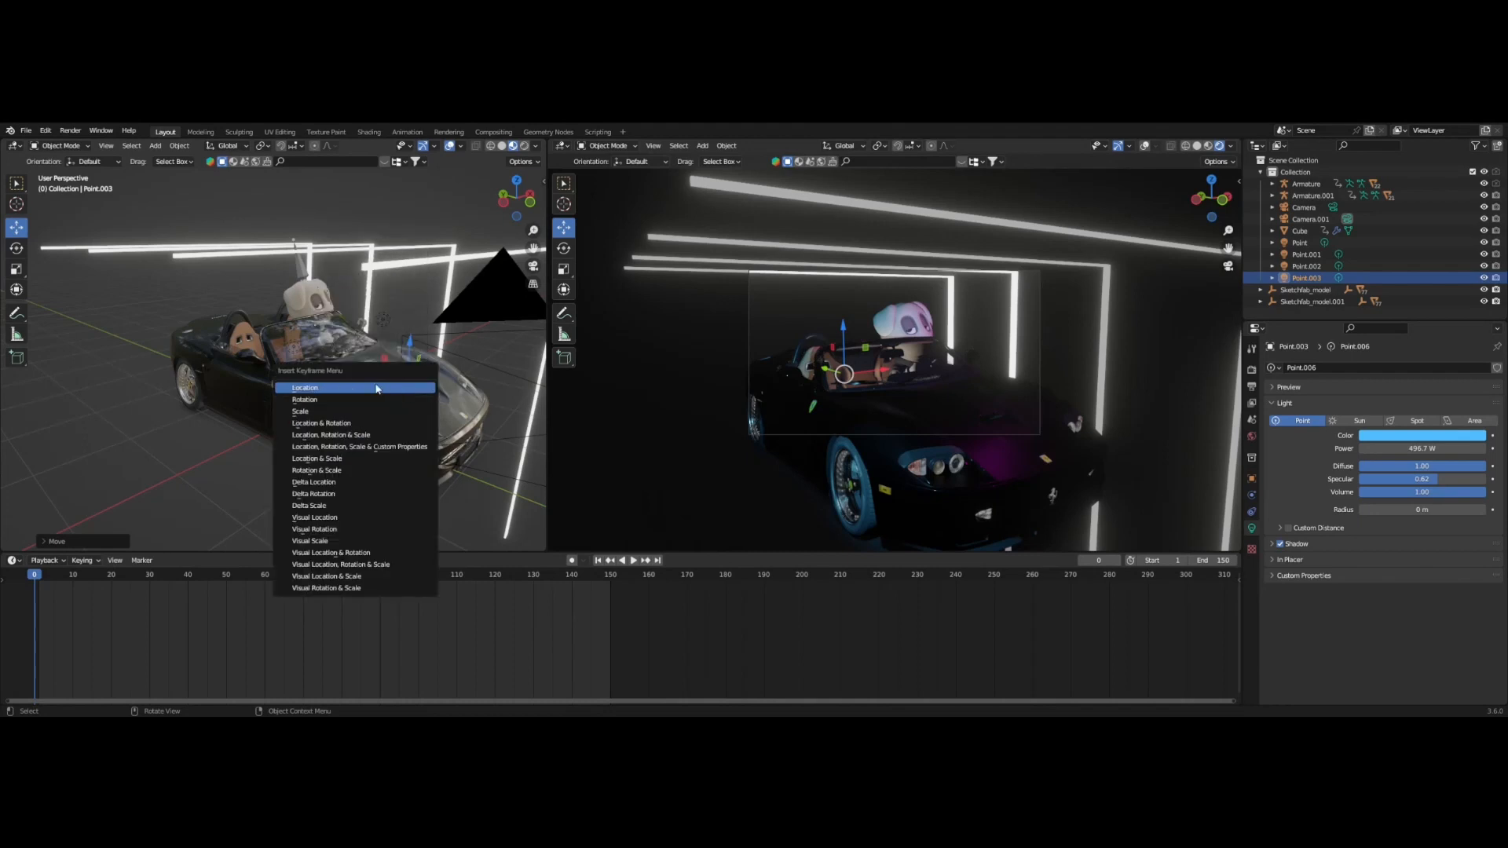
pyautogui.click(377, 388)
# At frame 30, move the blue light along Y to behind the car and keyframe its position.
pyautogui.moveTo(42, 583); pyautogui.dragTo(151, 579)
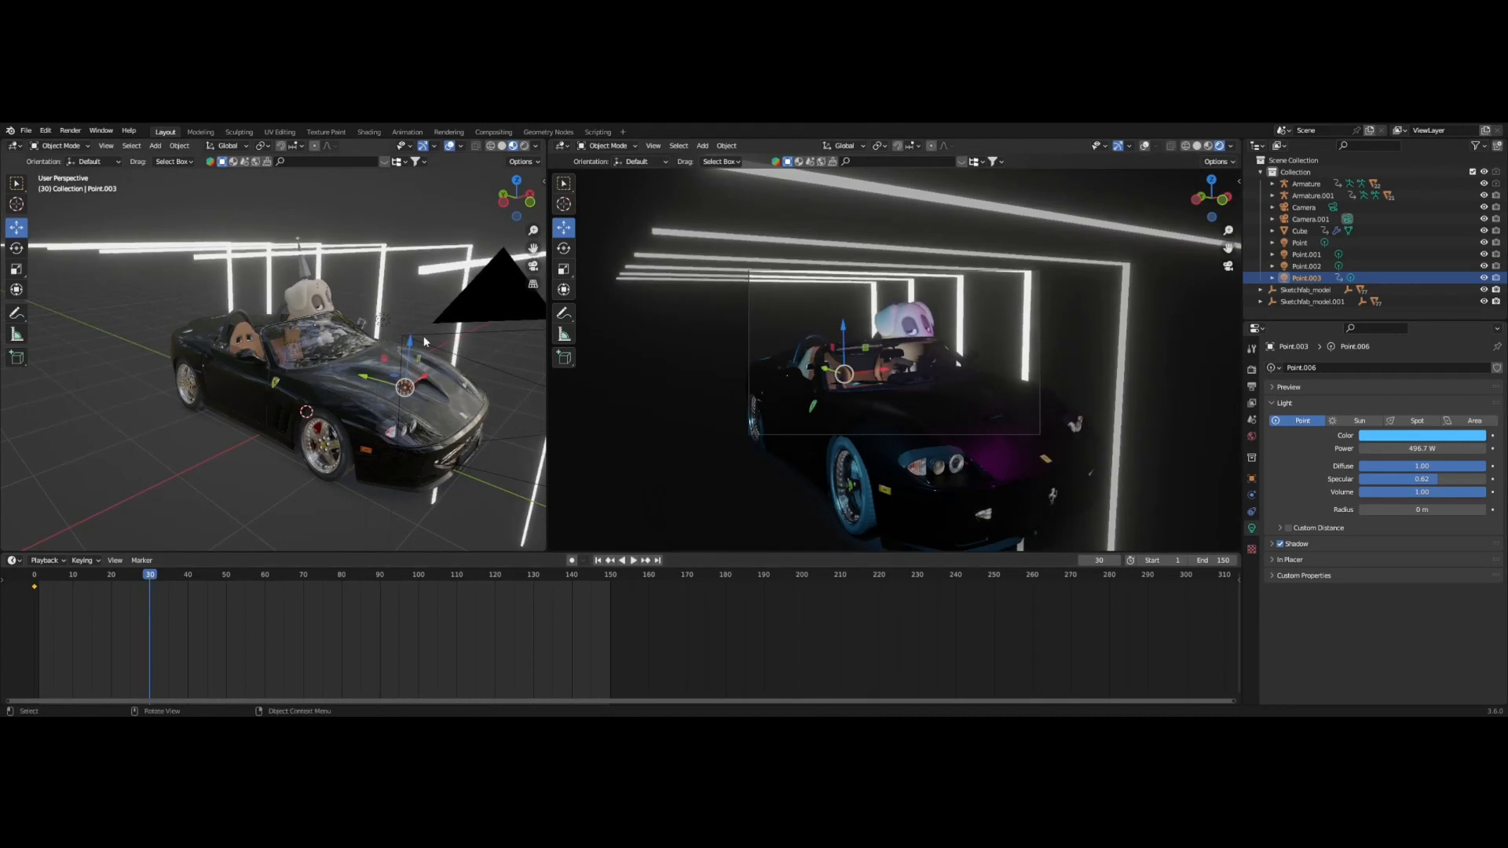
pyautogui.moveTo(365, 382); pyautogui.dragTo(66, 331)
pyautogui.rightClick(116, 311)
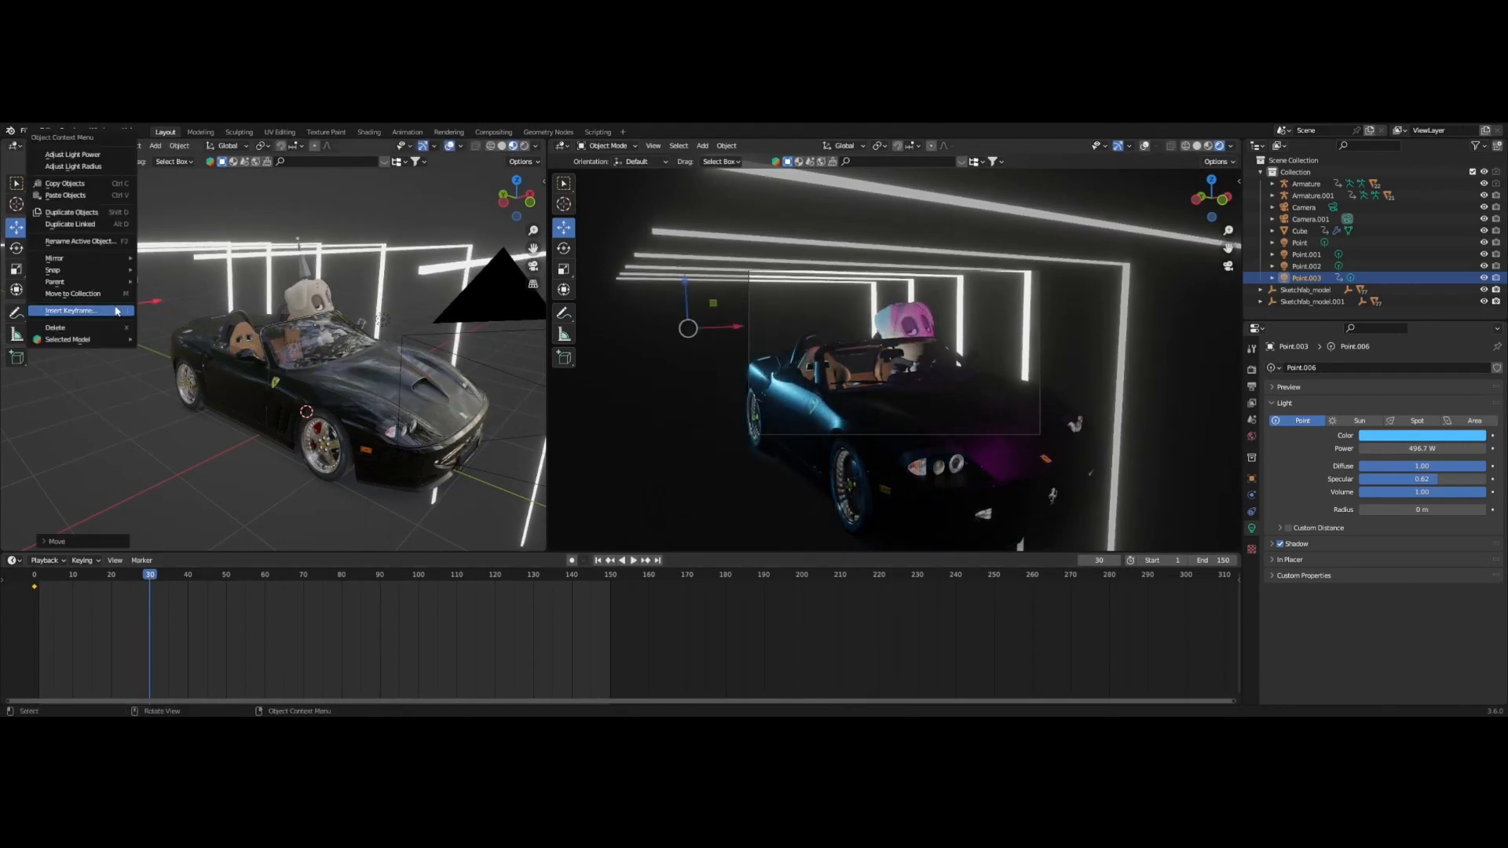
pyautogui.click(111, 309)
pyautogui.click(120, 472)
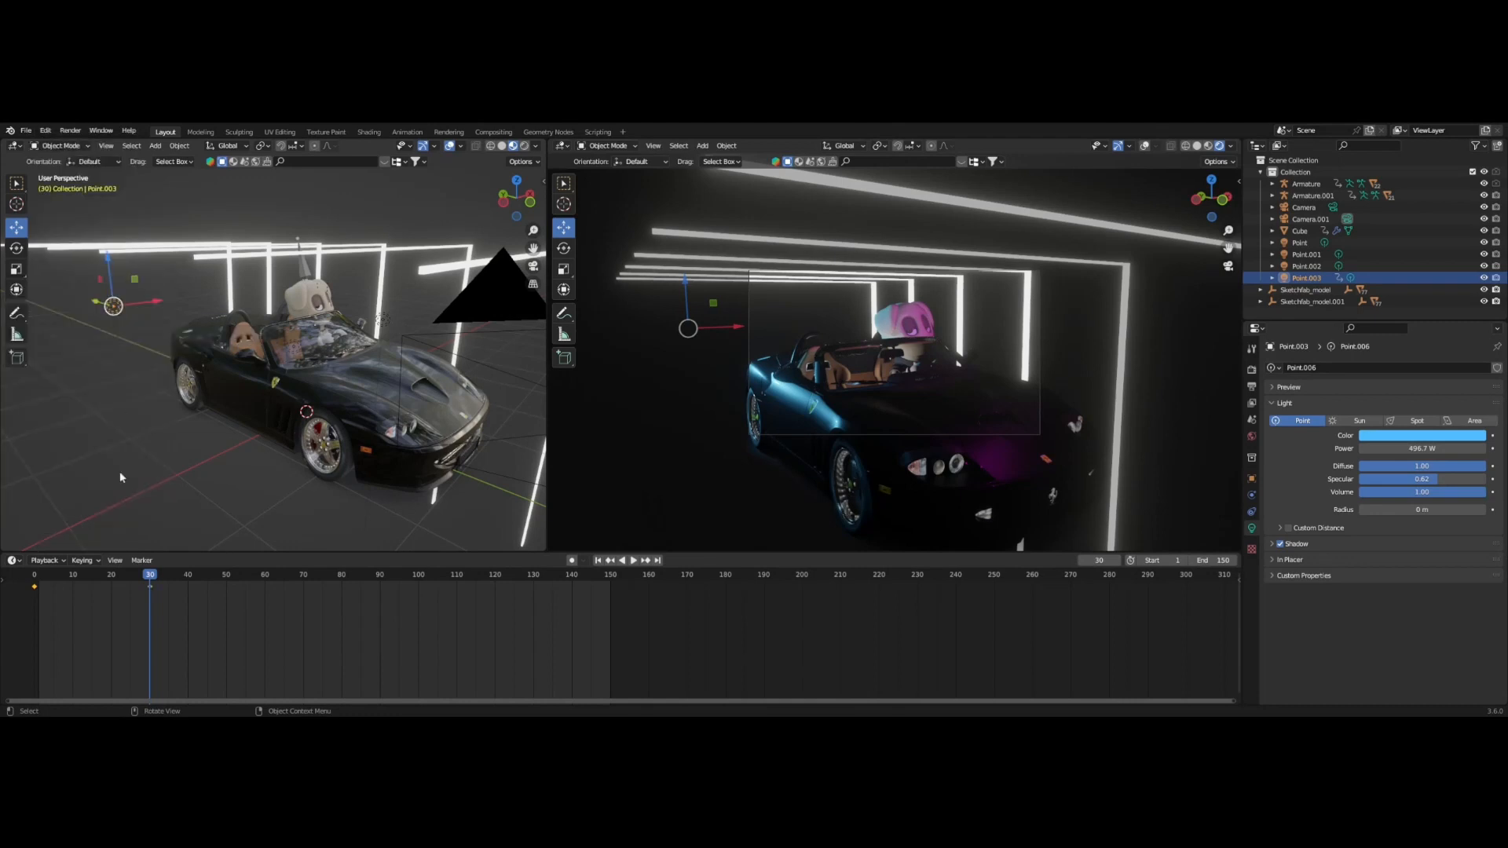
# Play the animation from frame 0 to check the blue light sweeping past the car.
pyautogui.moveTo(150, 581); pyautogui.dragTo(34, 569)
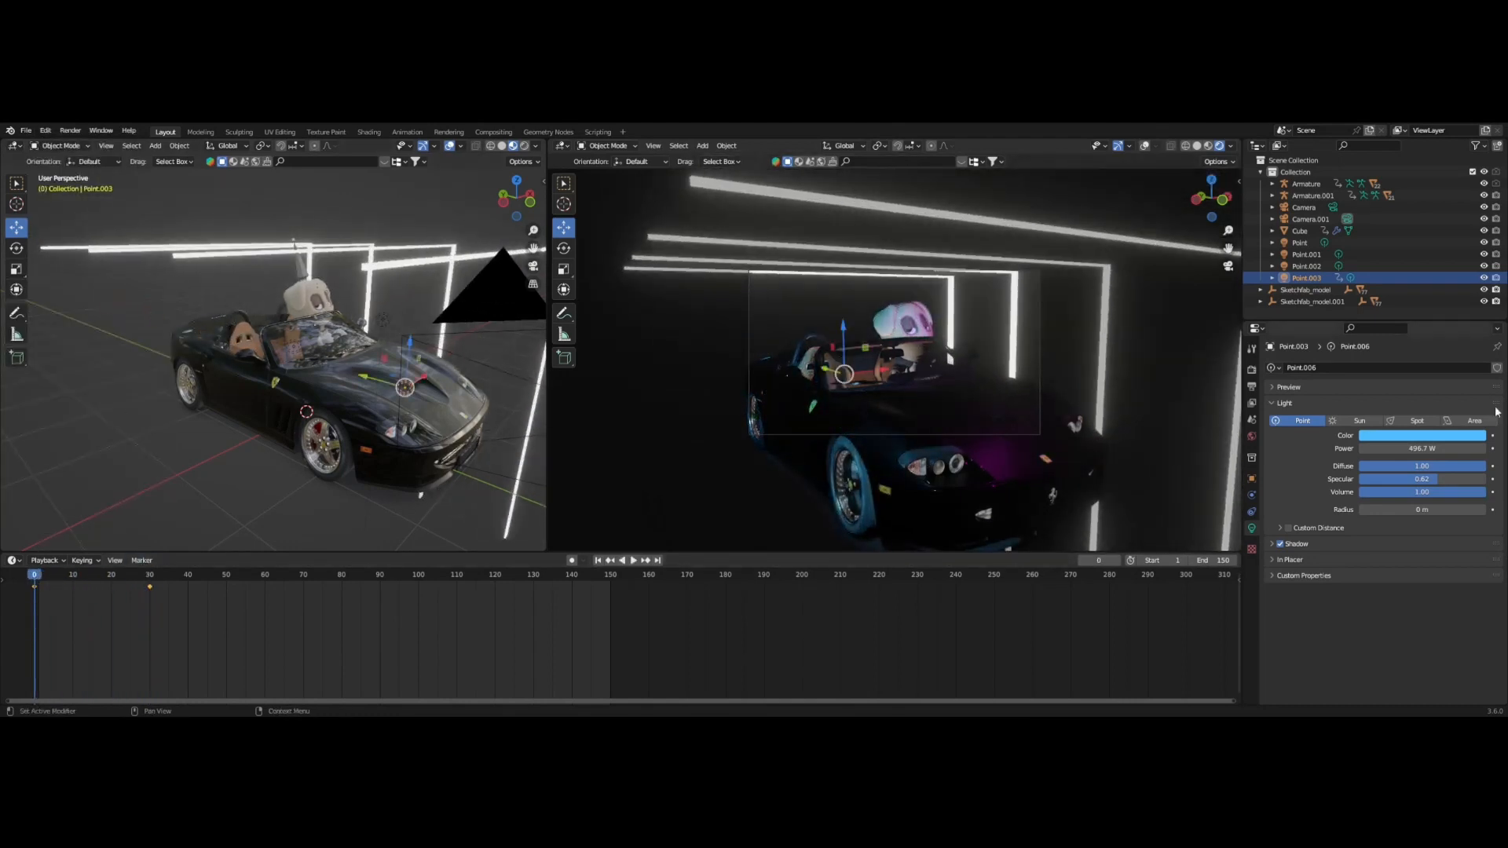
pyautogui.press('space')
pyautogui.press('space')
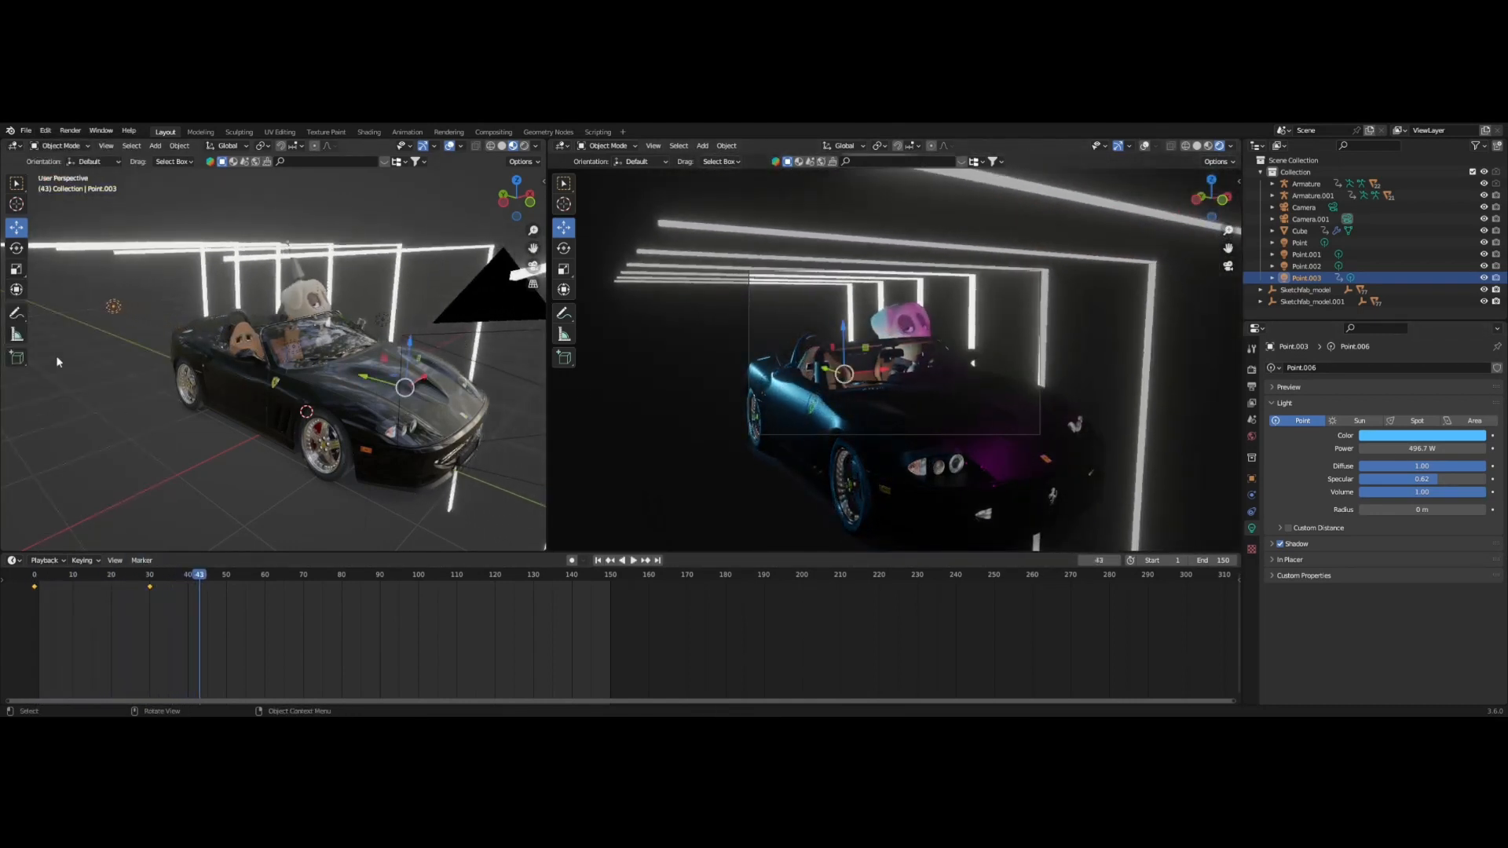
# At frame 30, move the blue light much farther behind the car along Y and update its position keyframe.
pyautogui.click(149, 581)
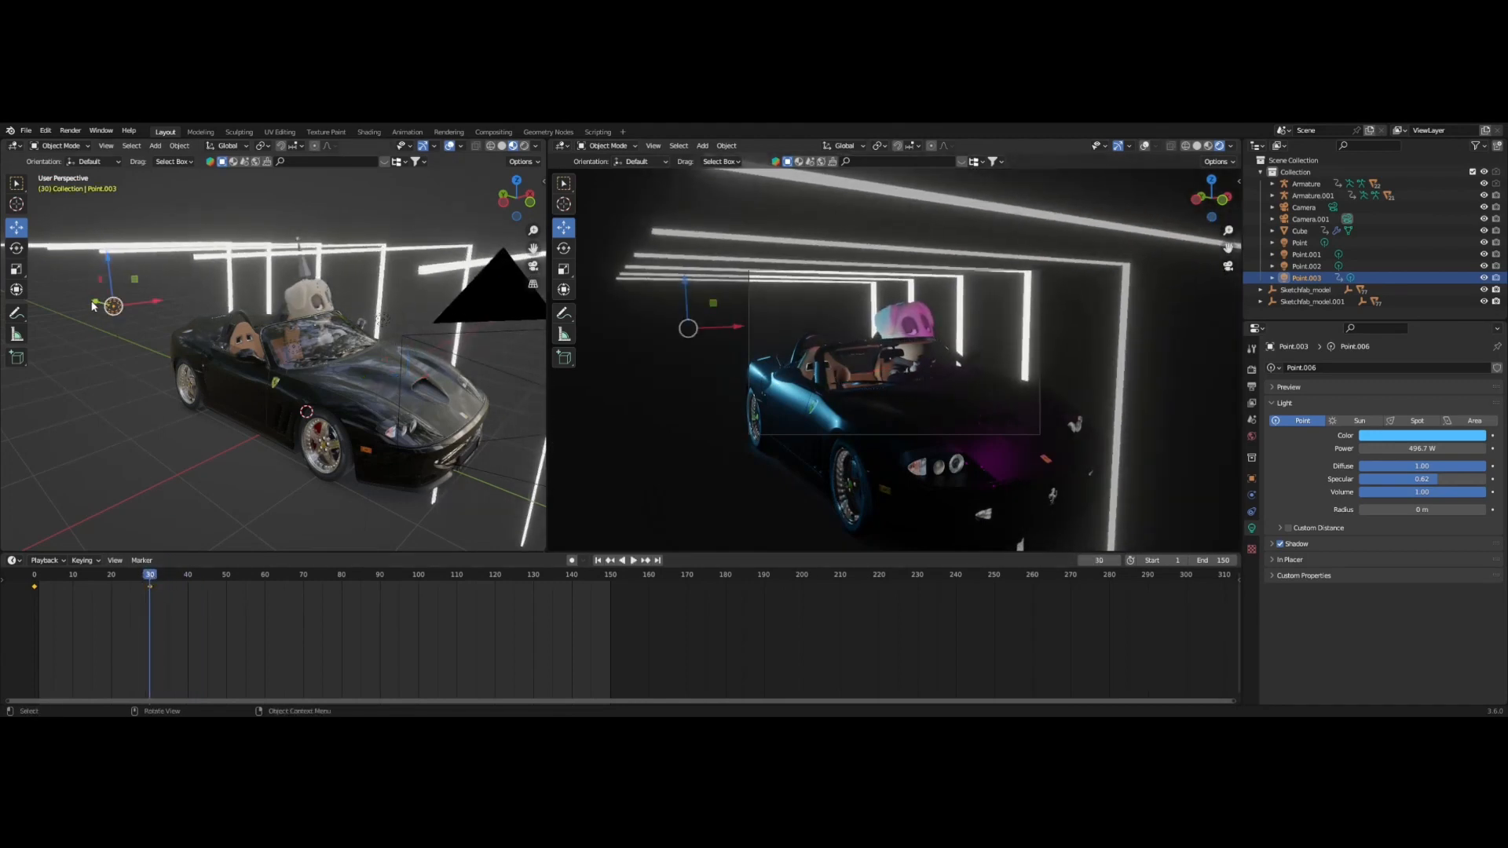
pyautogui.moveTo(92, 305); pyautogui.dragTo(437, 244)
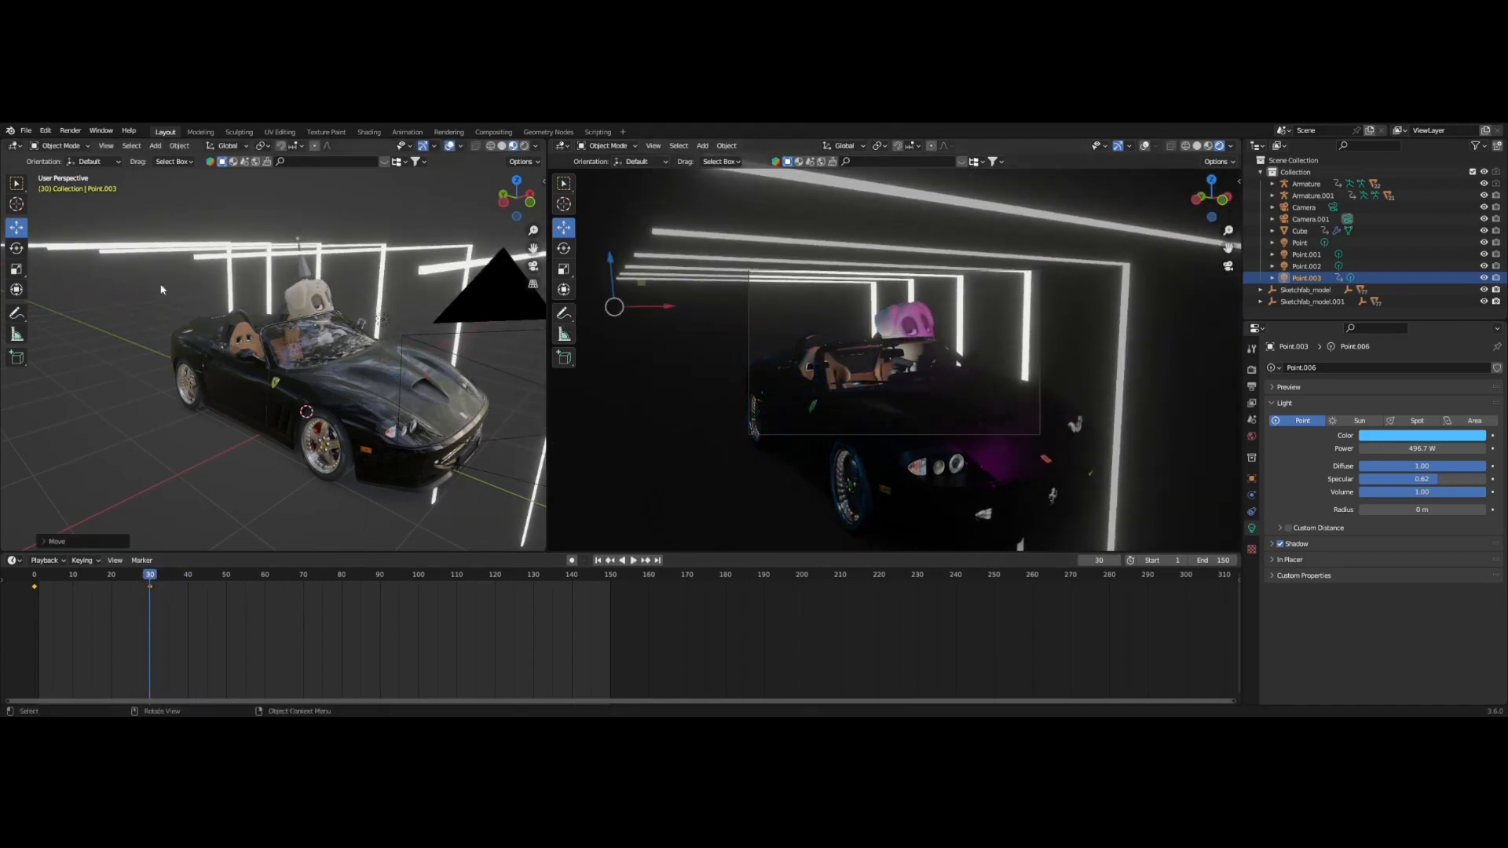
pyautogui.scroll(-3, 134, 281)
pyautogui.scroll(-3, 114, 293)
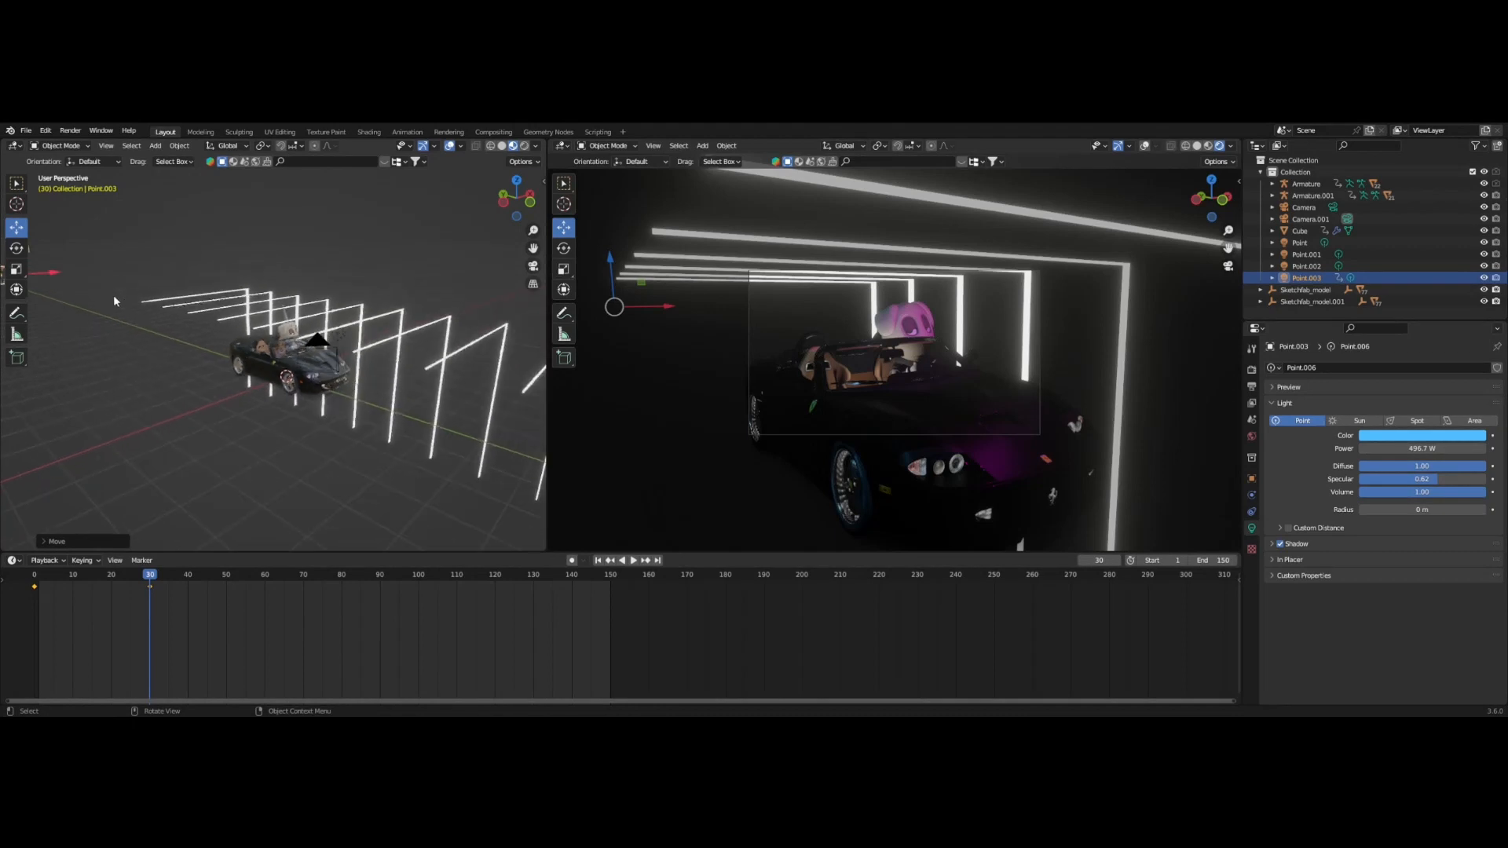
pyautogui.scroll(-2, 86, 295)
pyautogui.moveTo(69, 298); pyautogui.dragTo(133, 326)
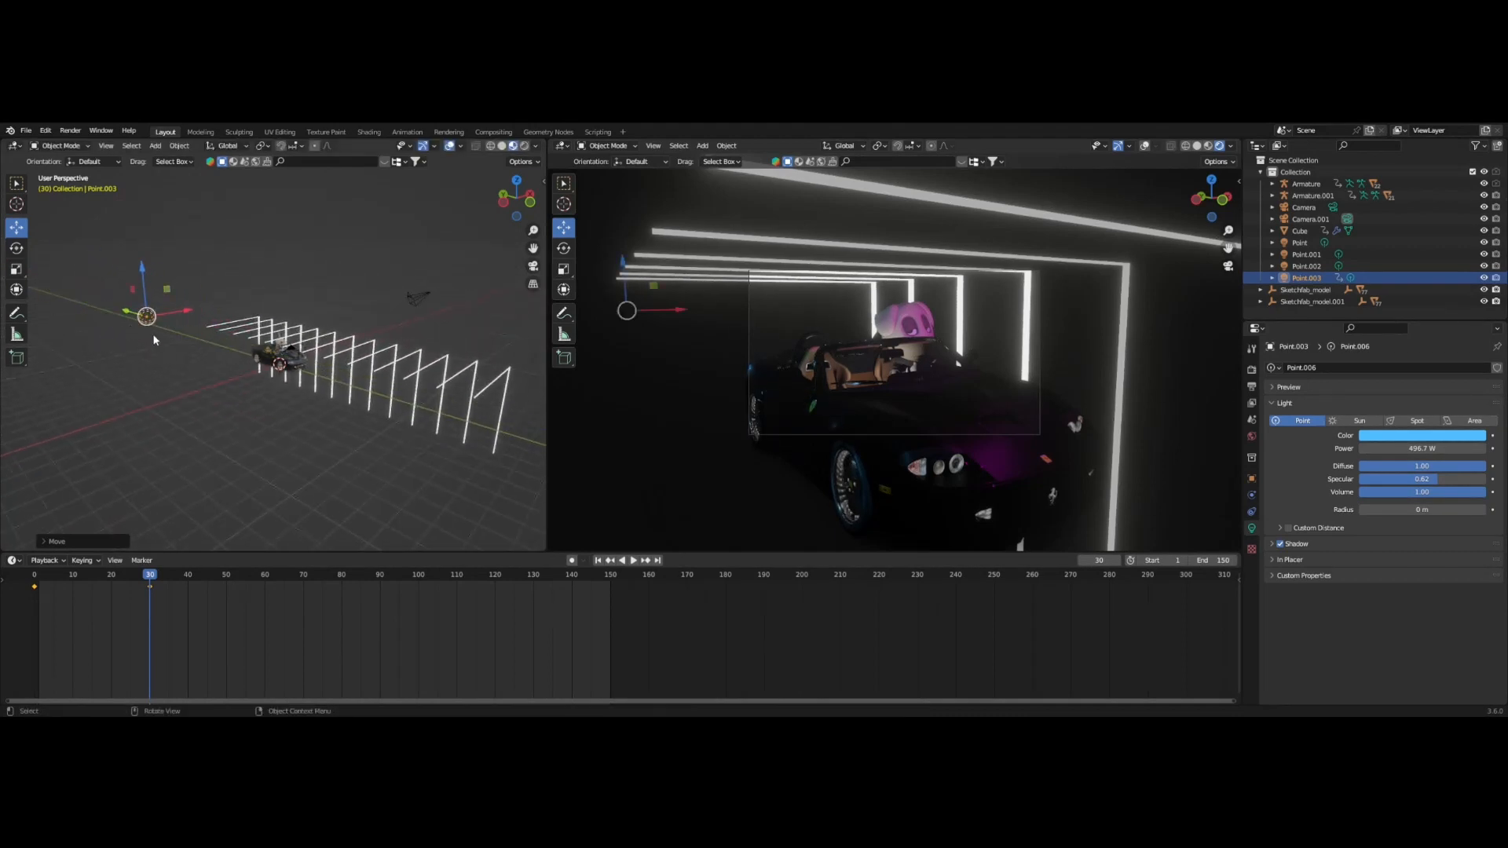
pyautogui.rightClick(148, 321)
pyautogui.click(147, 321)
pyautogui.click(147, 321)
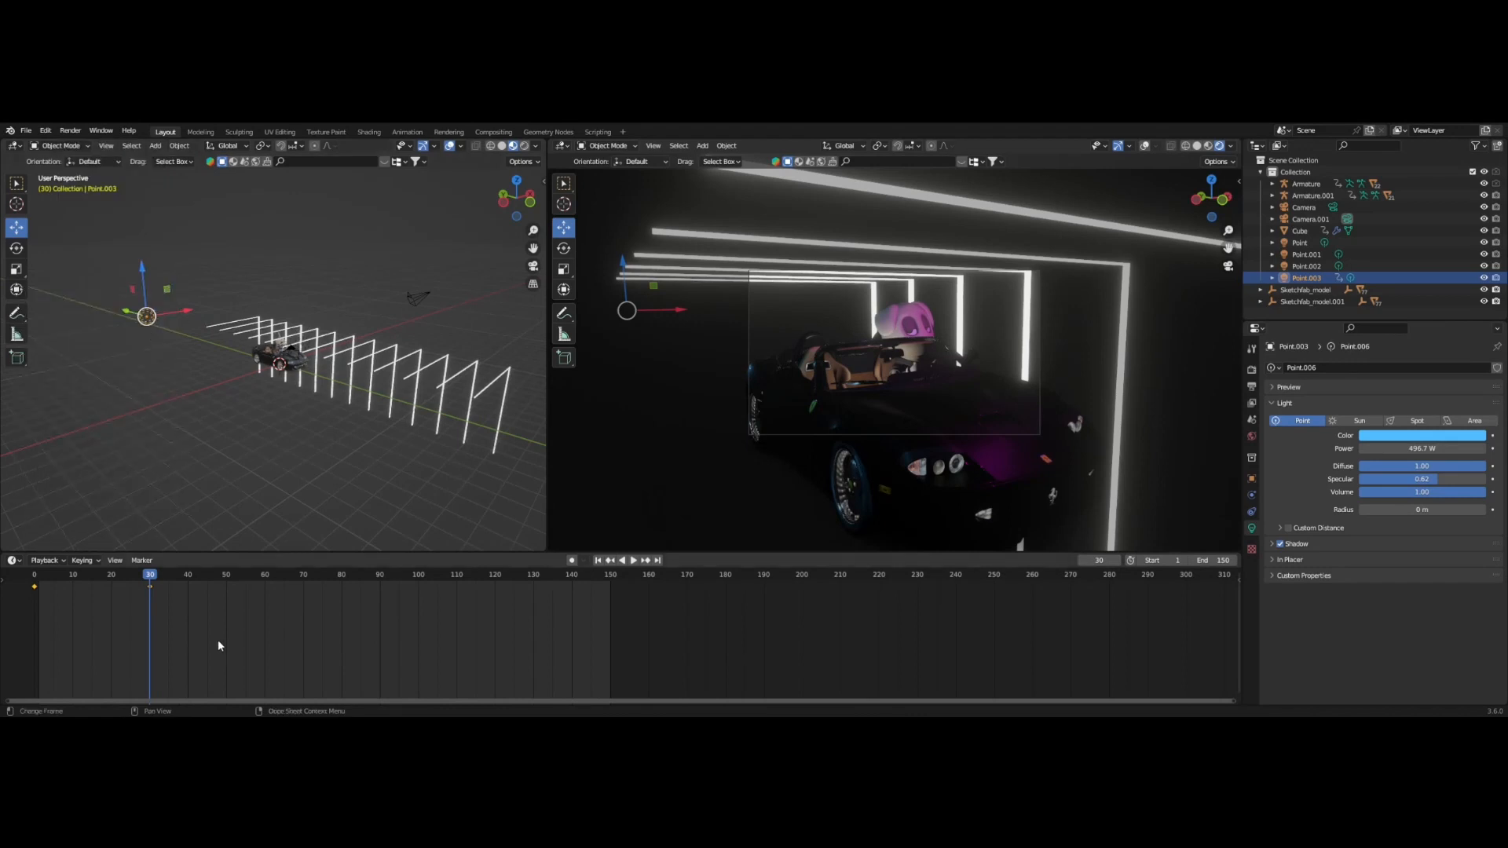
# Play the animation from frame 0 to check the blue light's longer sweep.
pyautogui.hotkey('shift', 'Left')
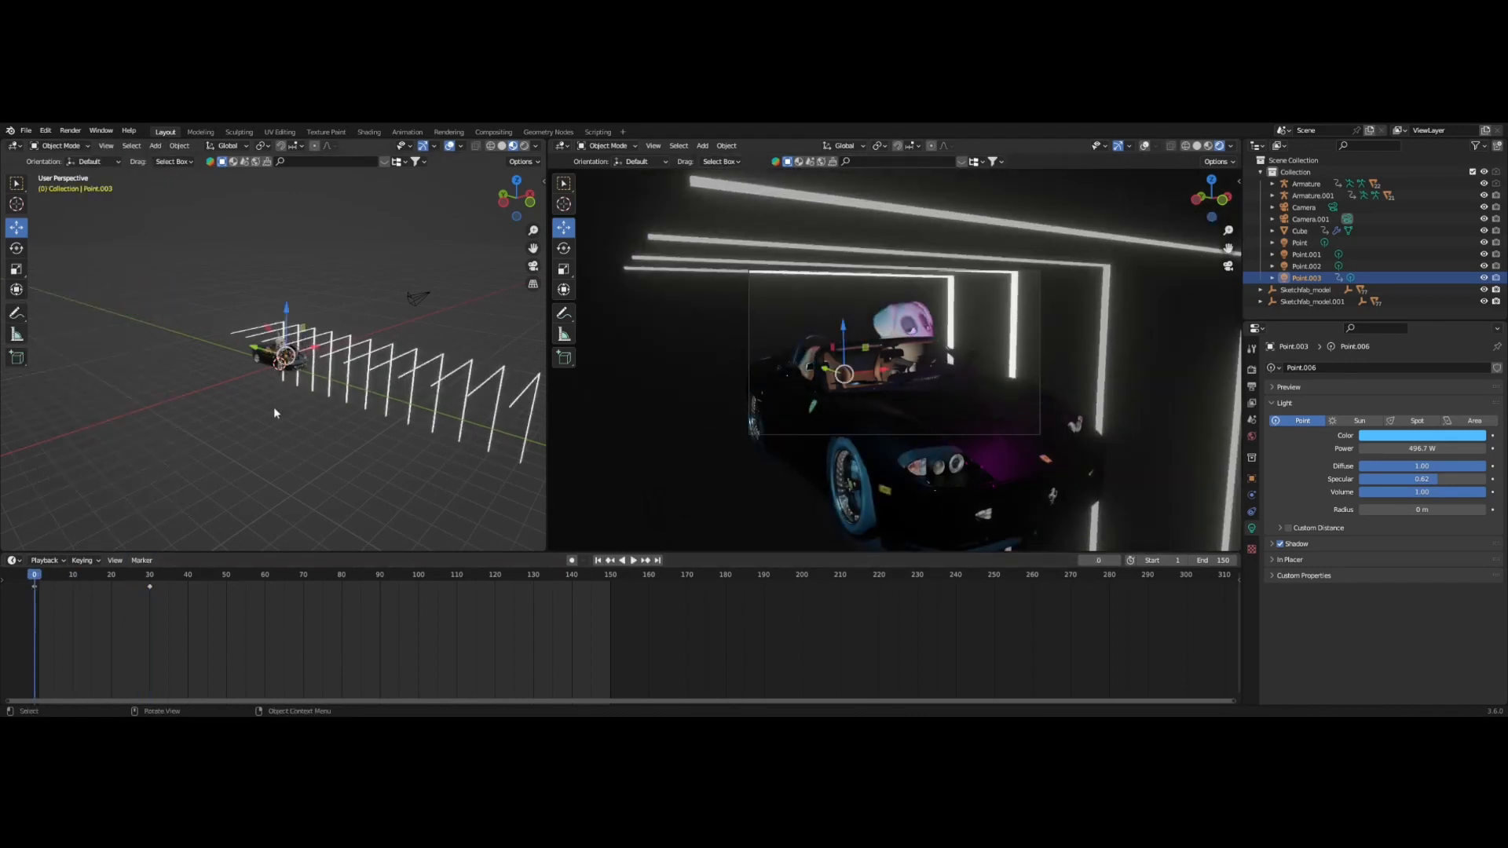
pyautogui.scroll(4, 276, 403)
pyautogui.press('space')
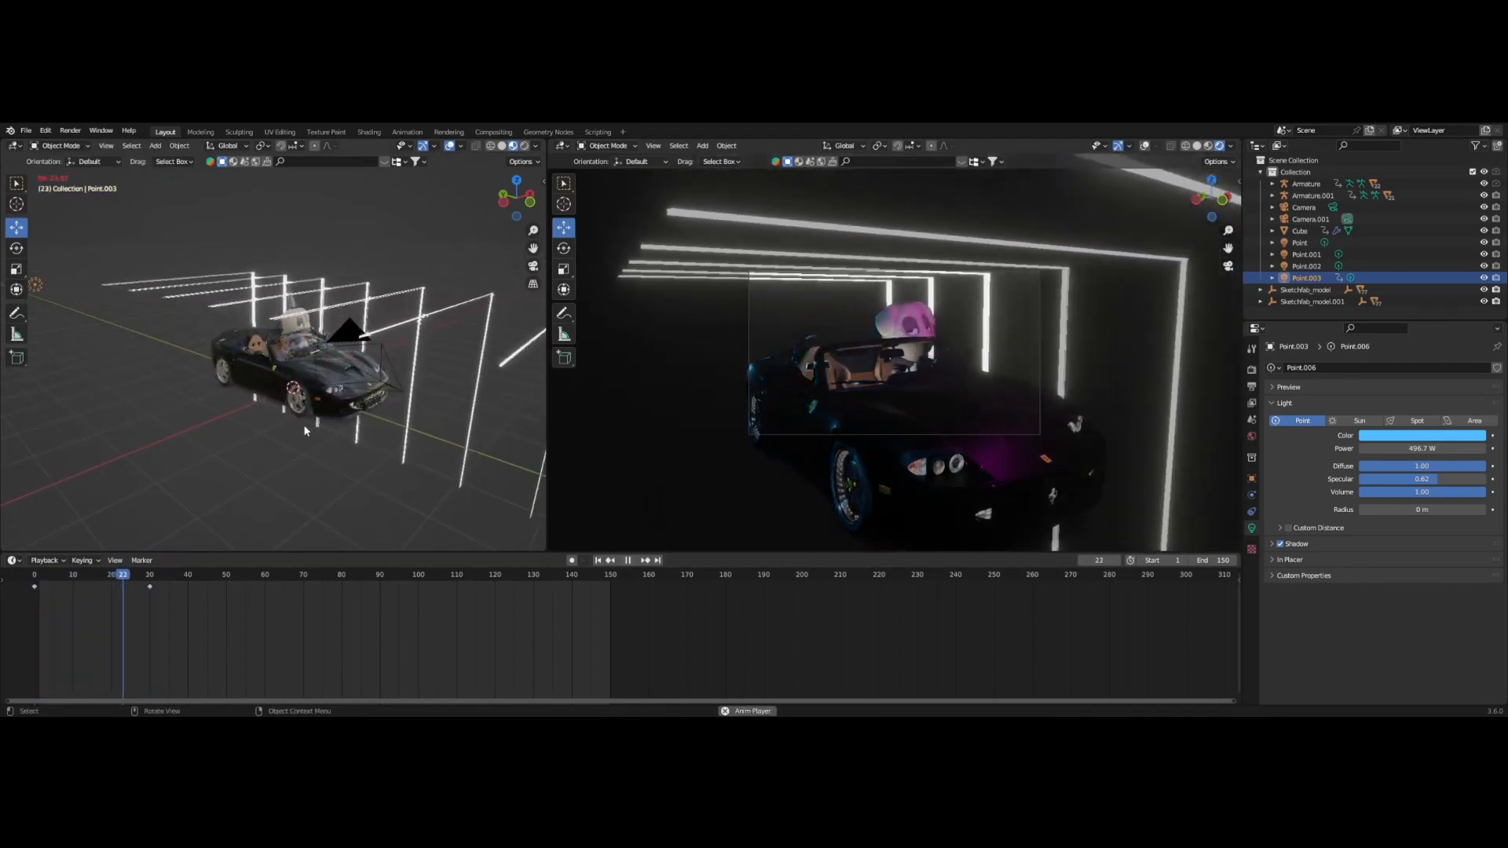
pyautogui.press('space')
# At frame 0, duplicate the animated blue light and move the copy along Y toward the car's rear.
pyautogui.hotkey('shift', 'Left')
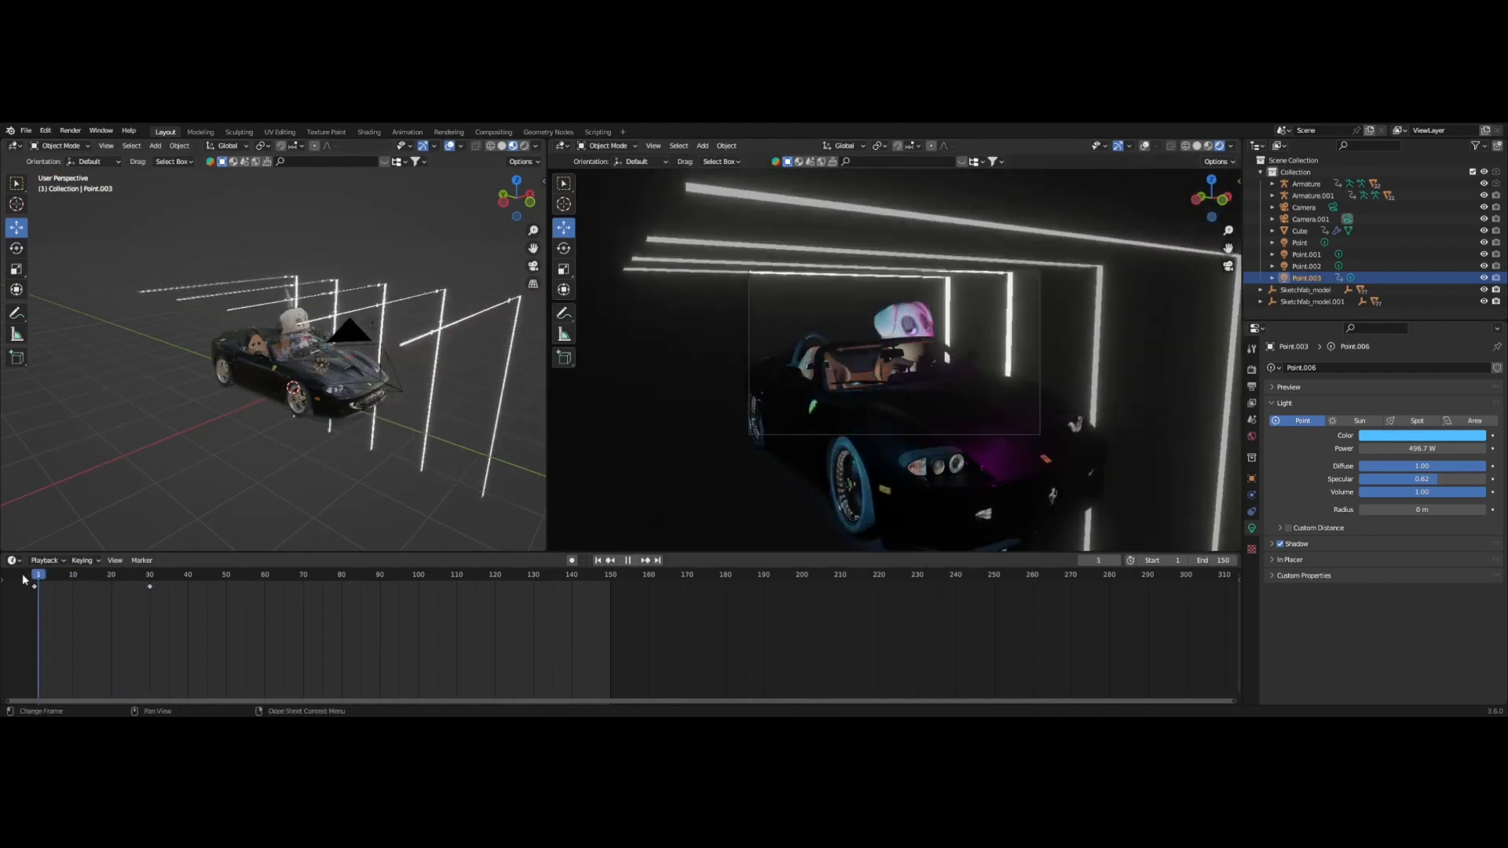
pyautogui.hotkey('shift', 'd')
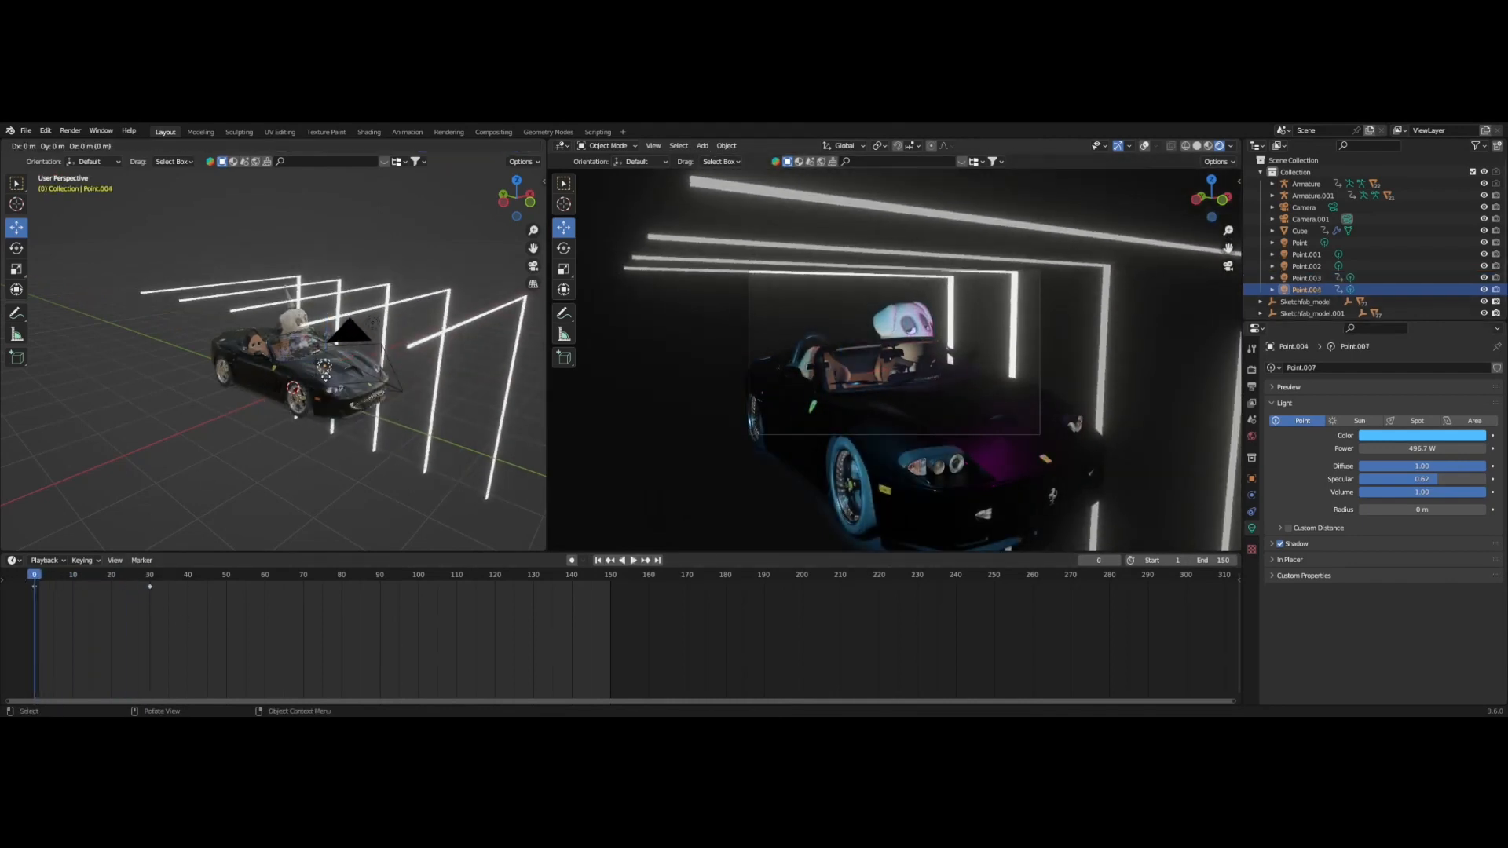
pyautogui.rightClick(298, 364)
pyautogui.moveTo(292, 360); pyautogui.dragTo(181, 336)
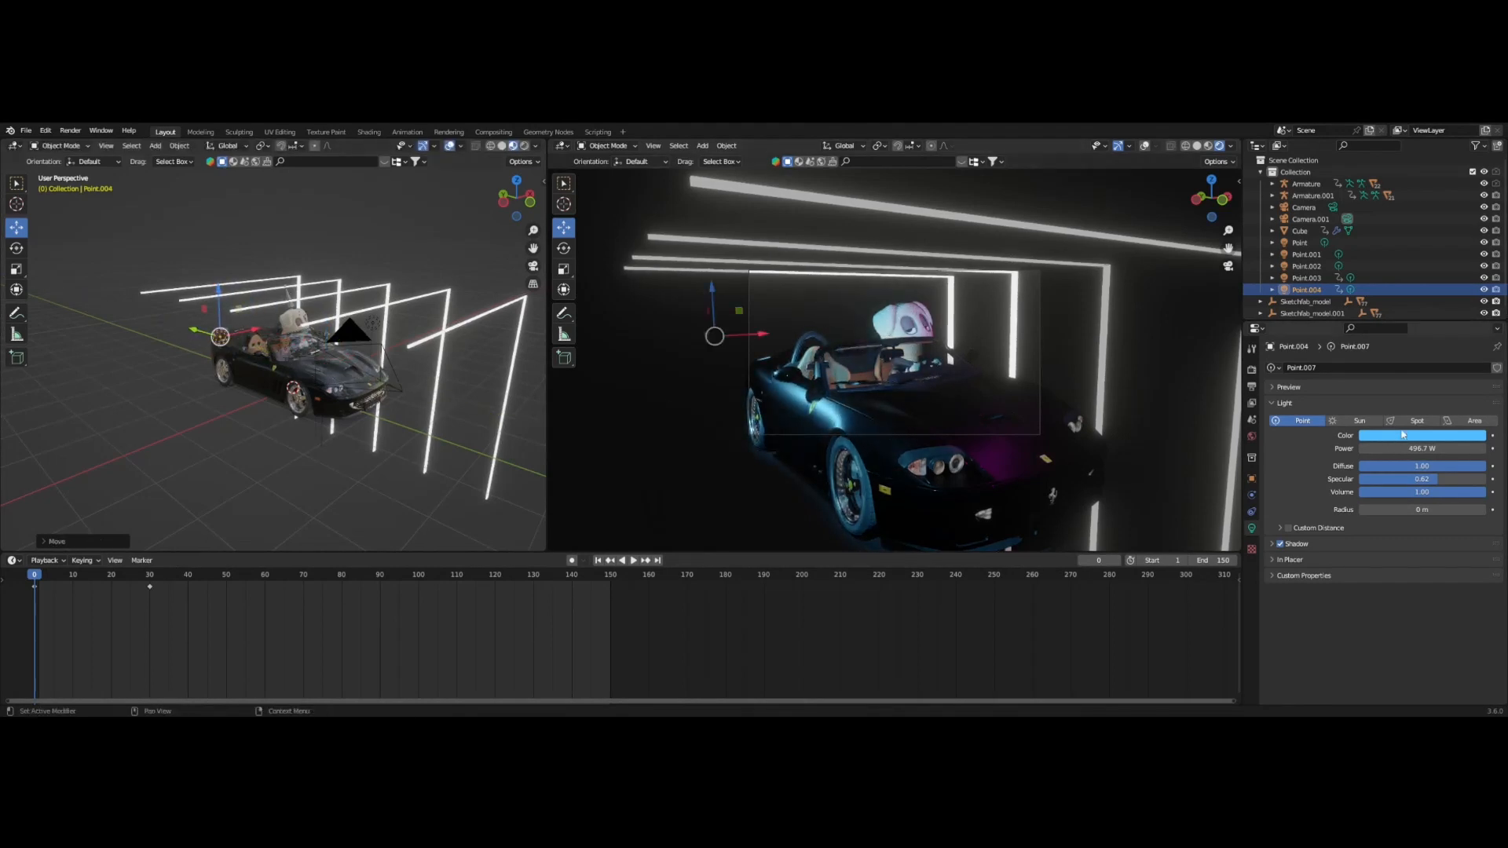
# Change the duplicated light's color to magenta, set its power to about 294 W, and preview the animation.
pyautogui.click(1421, 435)
pyautogui.click(1462, 341)
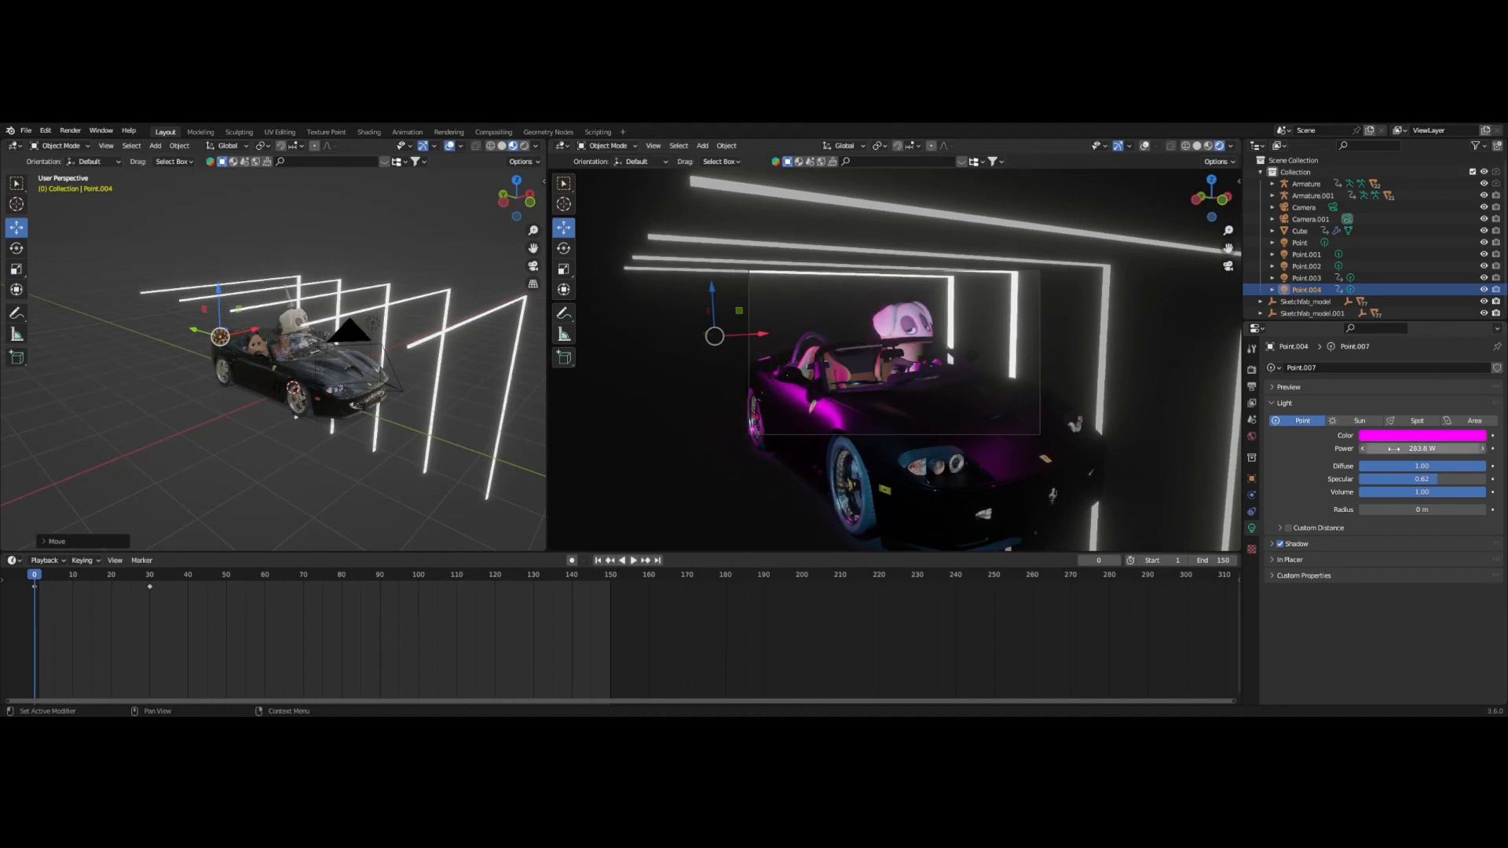
pyautogui.press('space')
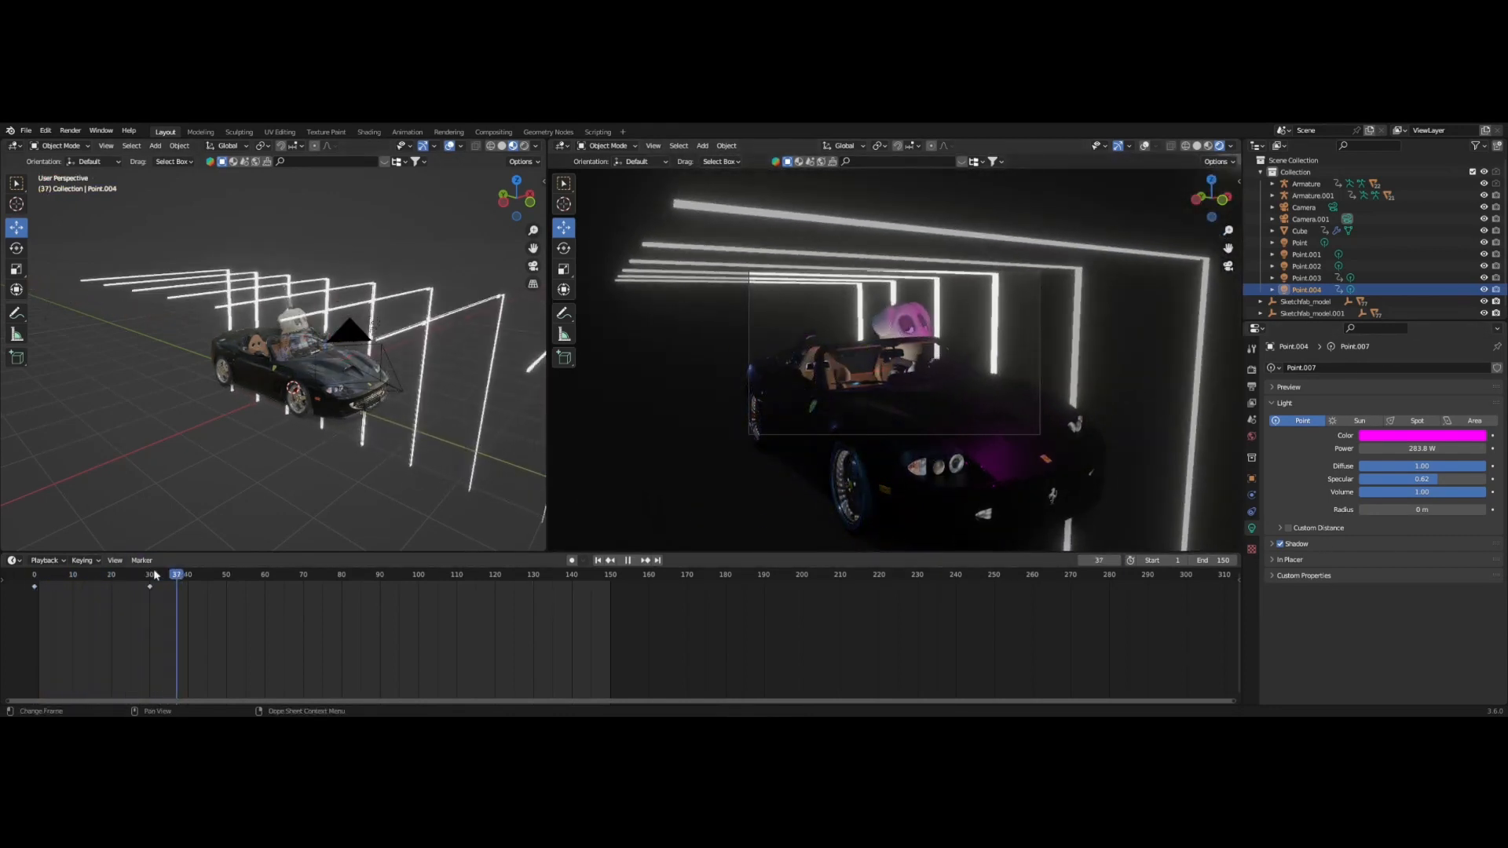
pyautogui.press('Escape')
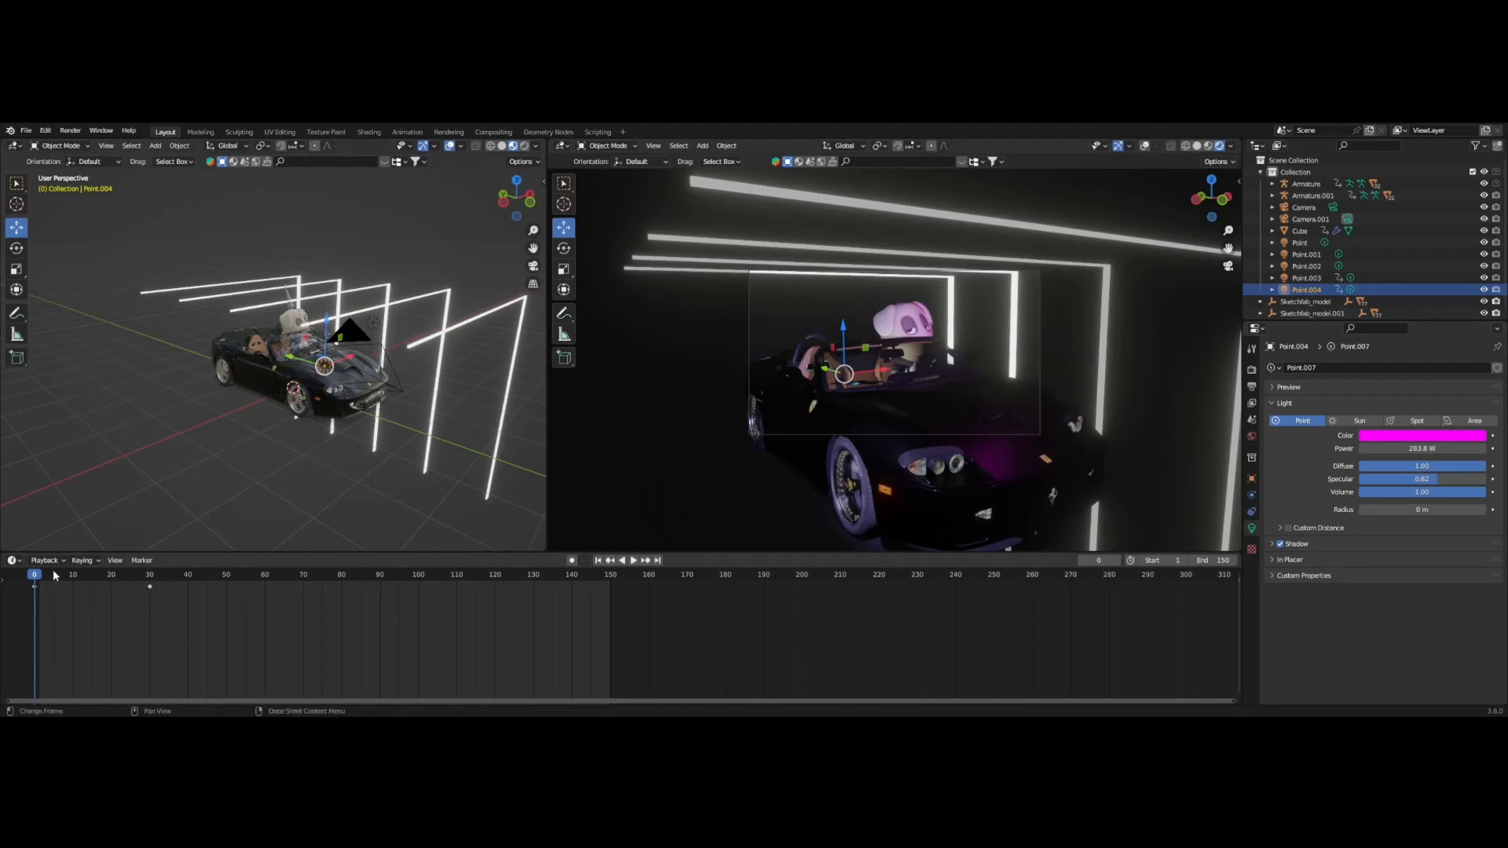
# Scrub between frames 0 and 30 and play the animation to check the magenta light's sweep.
pyautogui.moveTo(53, 575); pyautogui.dragTo(151, 575)
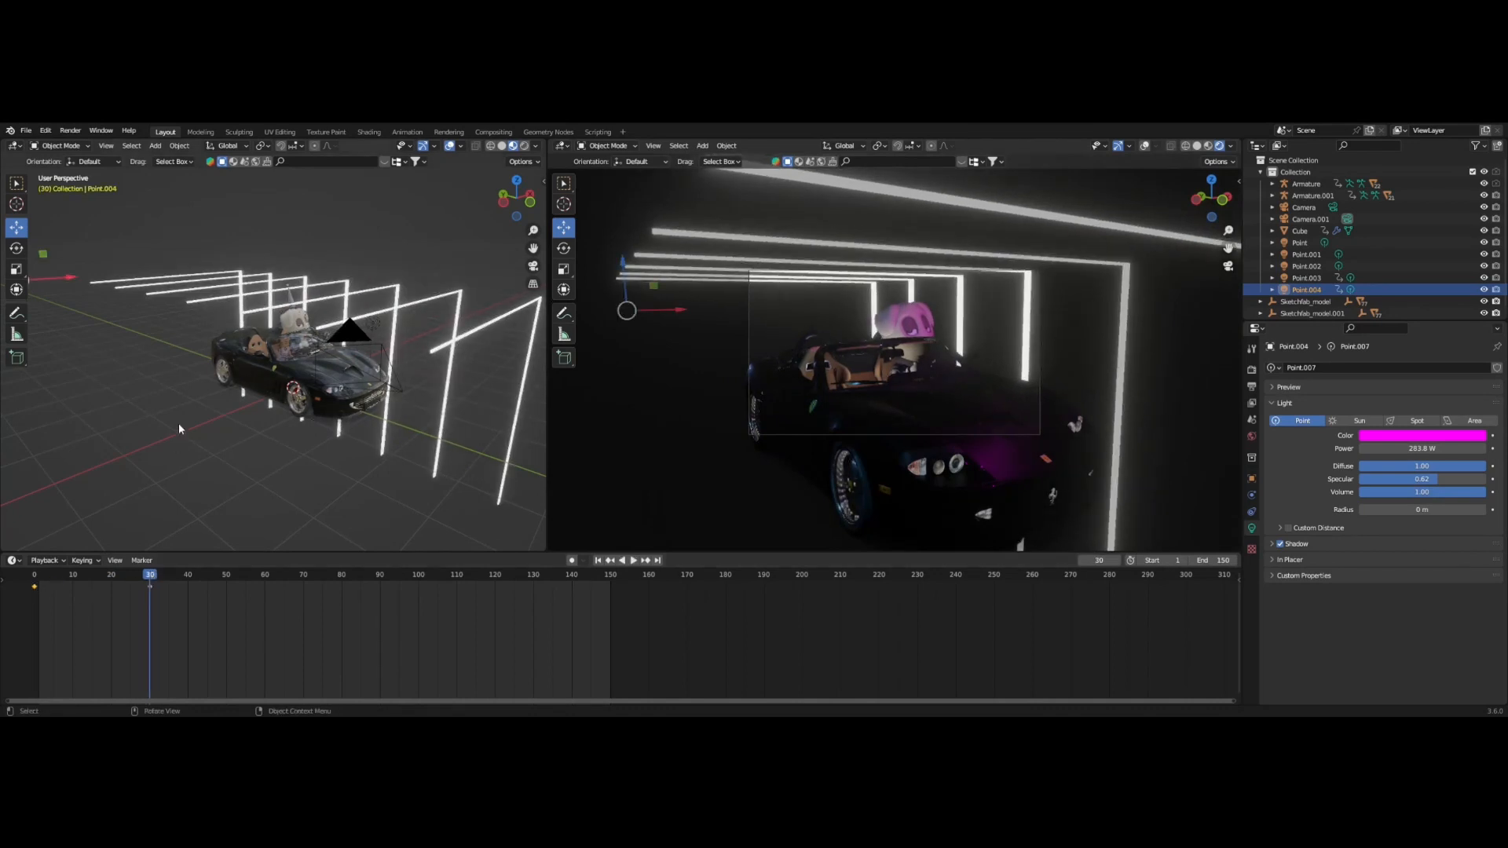
pyautogui.press('space')
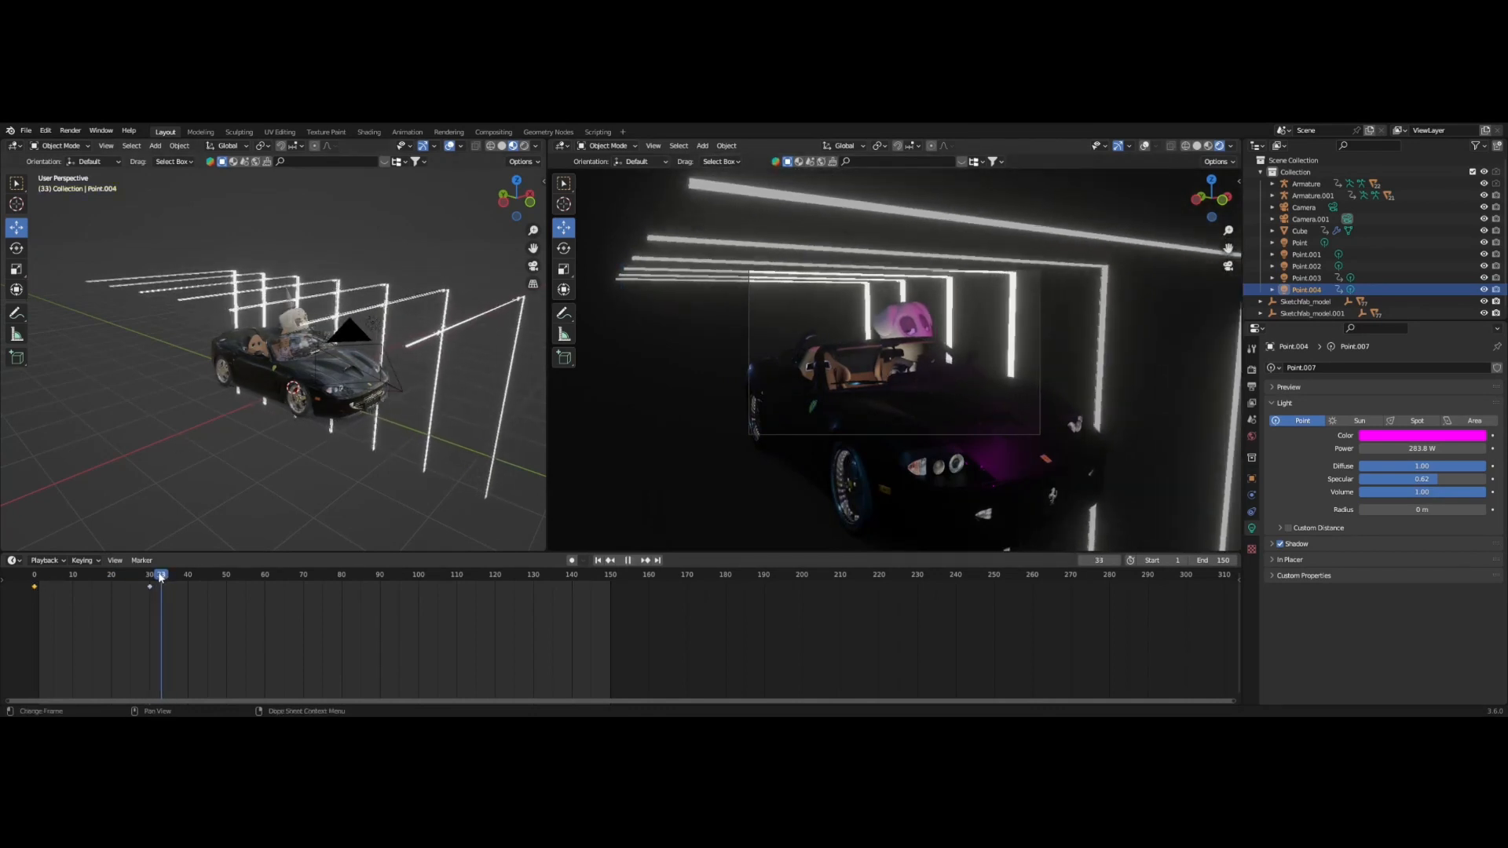
pyautogui.moveTo(151, 576); pyautogui.dragTo(16, 578)
pyautogui.press('space')
pyautogui.press('space')
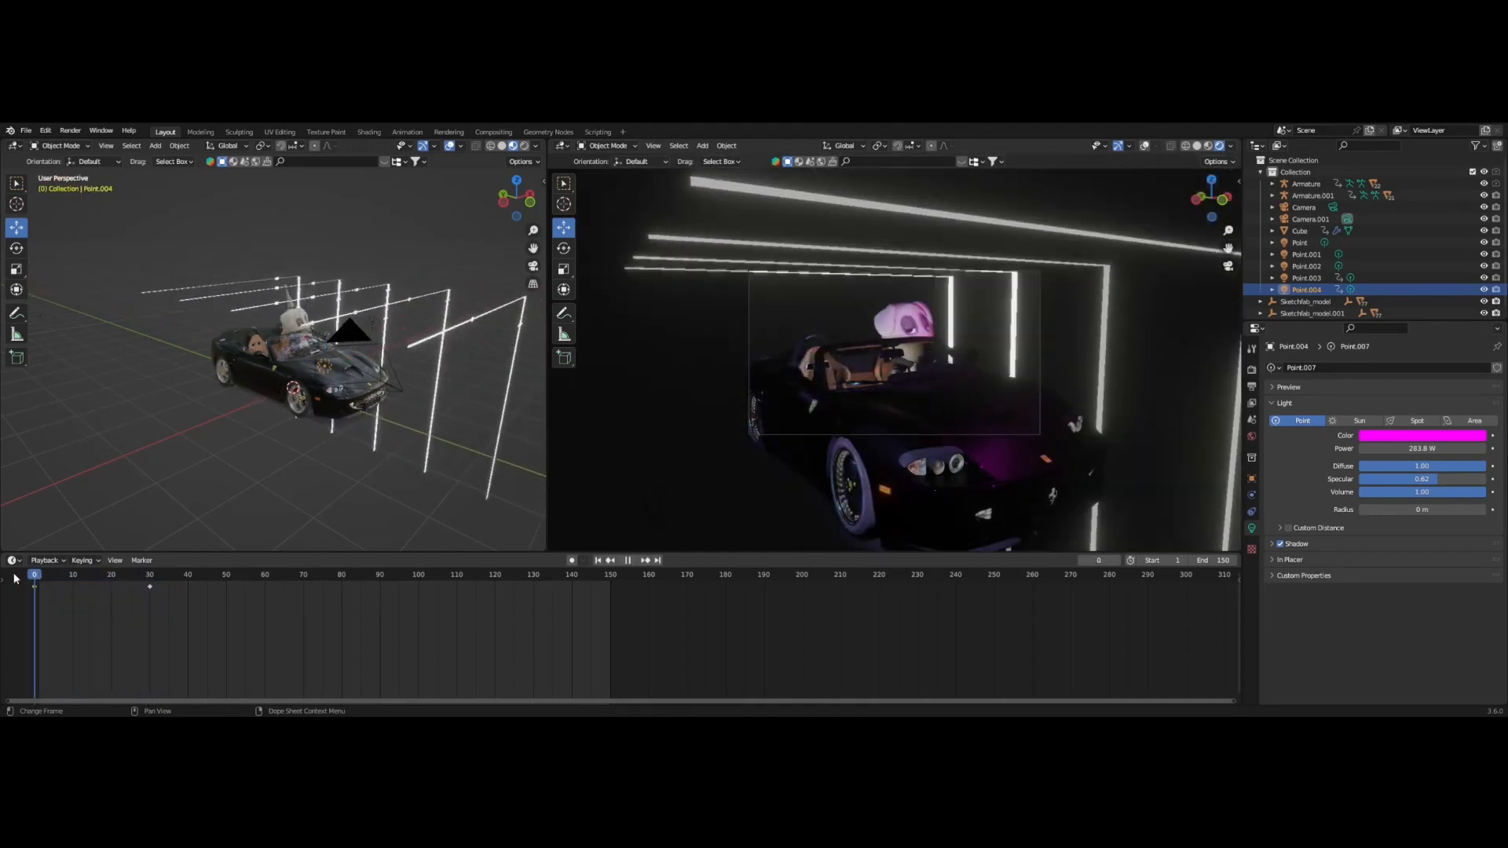
pyautogui.press('space')
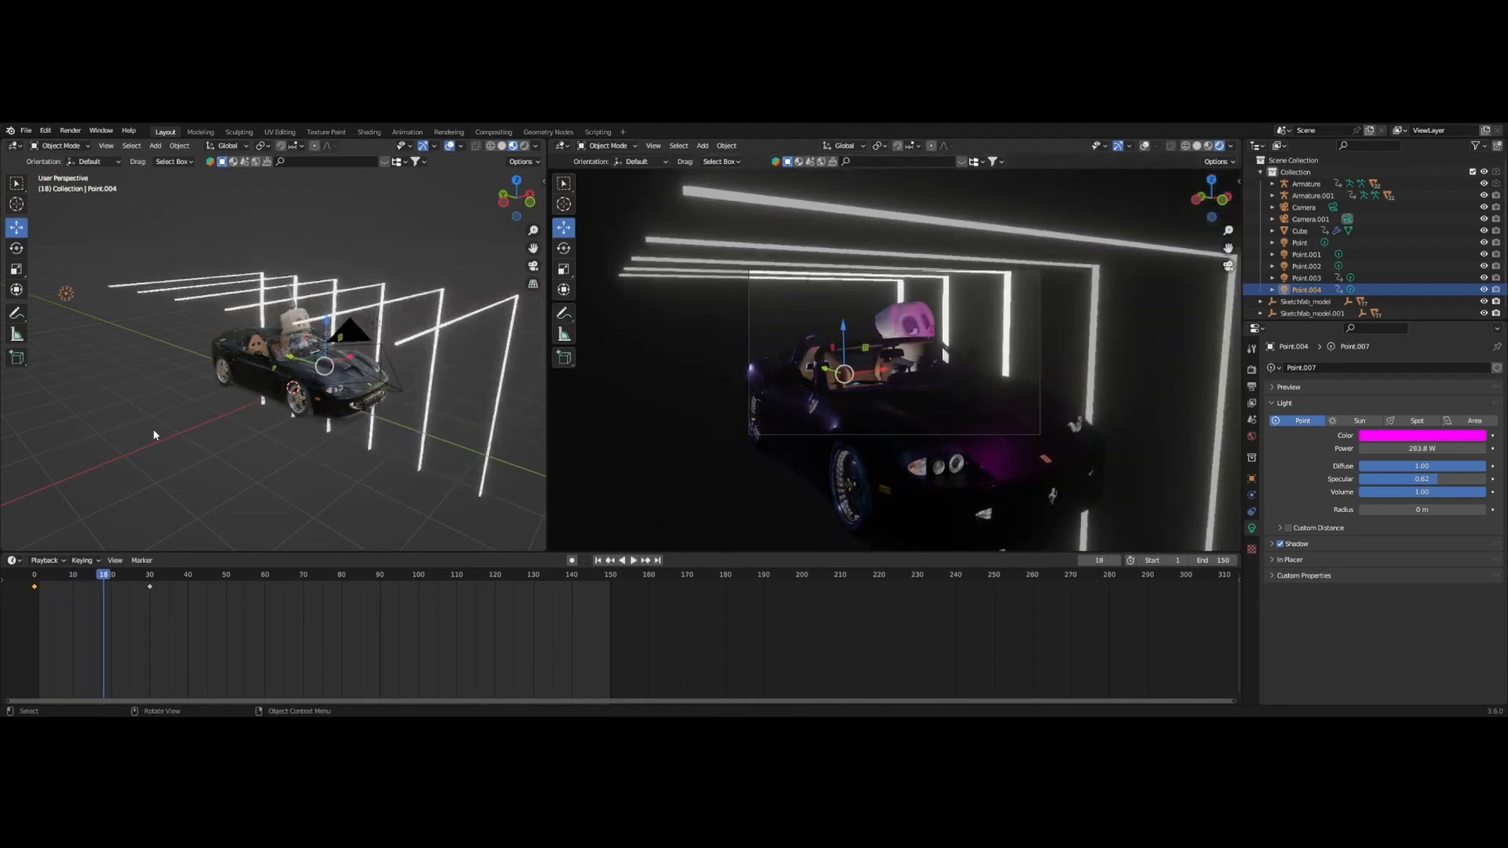
# Paste the magenta light's pair of position keyframes at frames 35 and 65 and preview the repeated sweep.
pyautogui.moveTo(100, 578)
pyautogui.mouseDown()
pyautogui.moveTo(34, 577)
pyautogui.moveTo(168, 577)
pyautogui.moveTo(104, 578)
pyautogui.mouseUp()
pyautogui.hotkey('ctrl', 'v')
pyautogui.press('space')
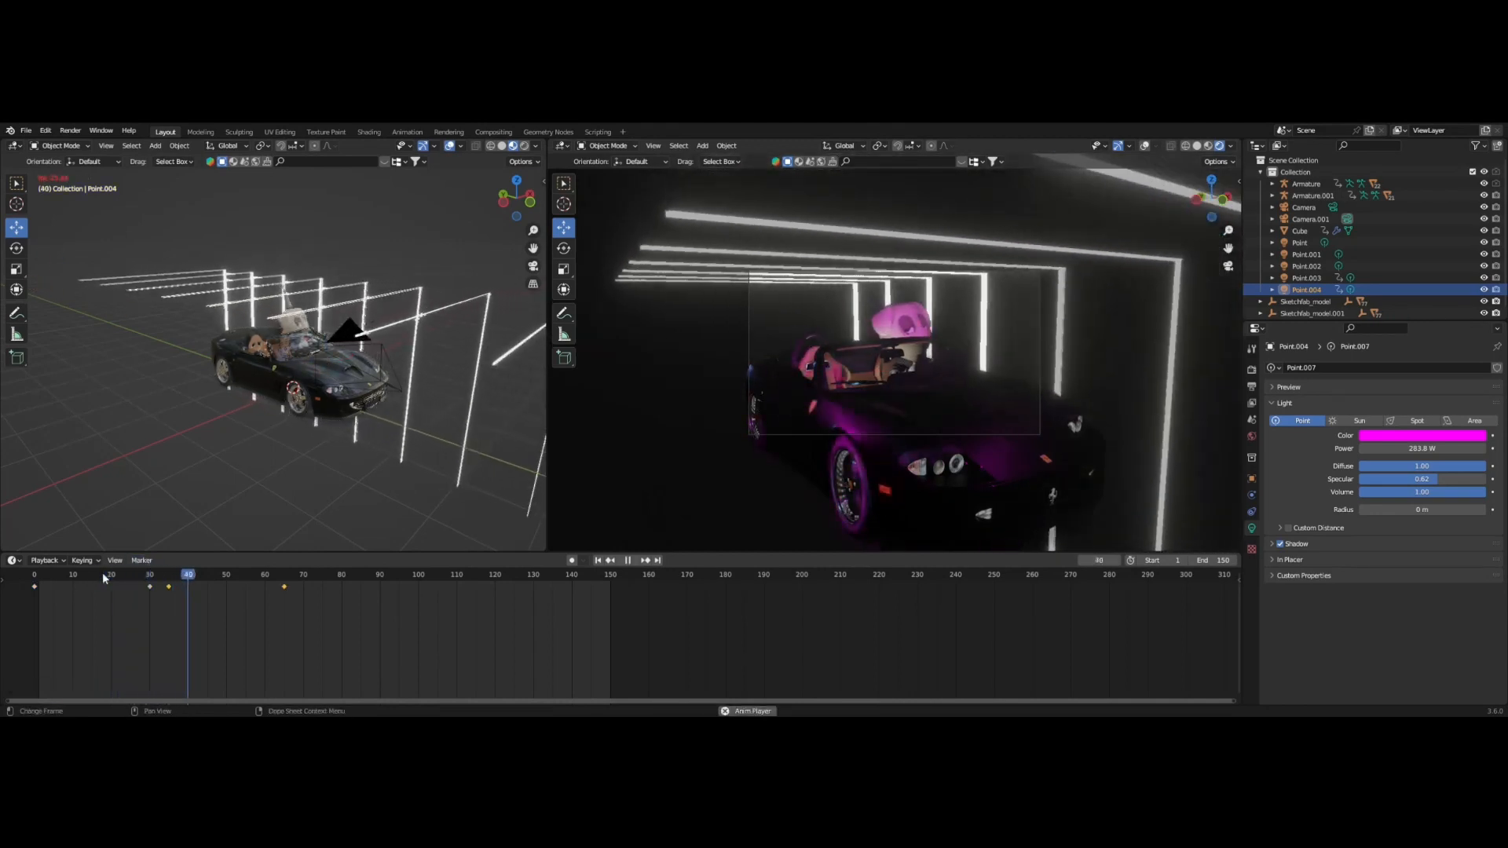
pyautogui.press('space')
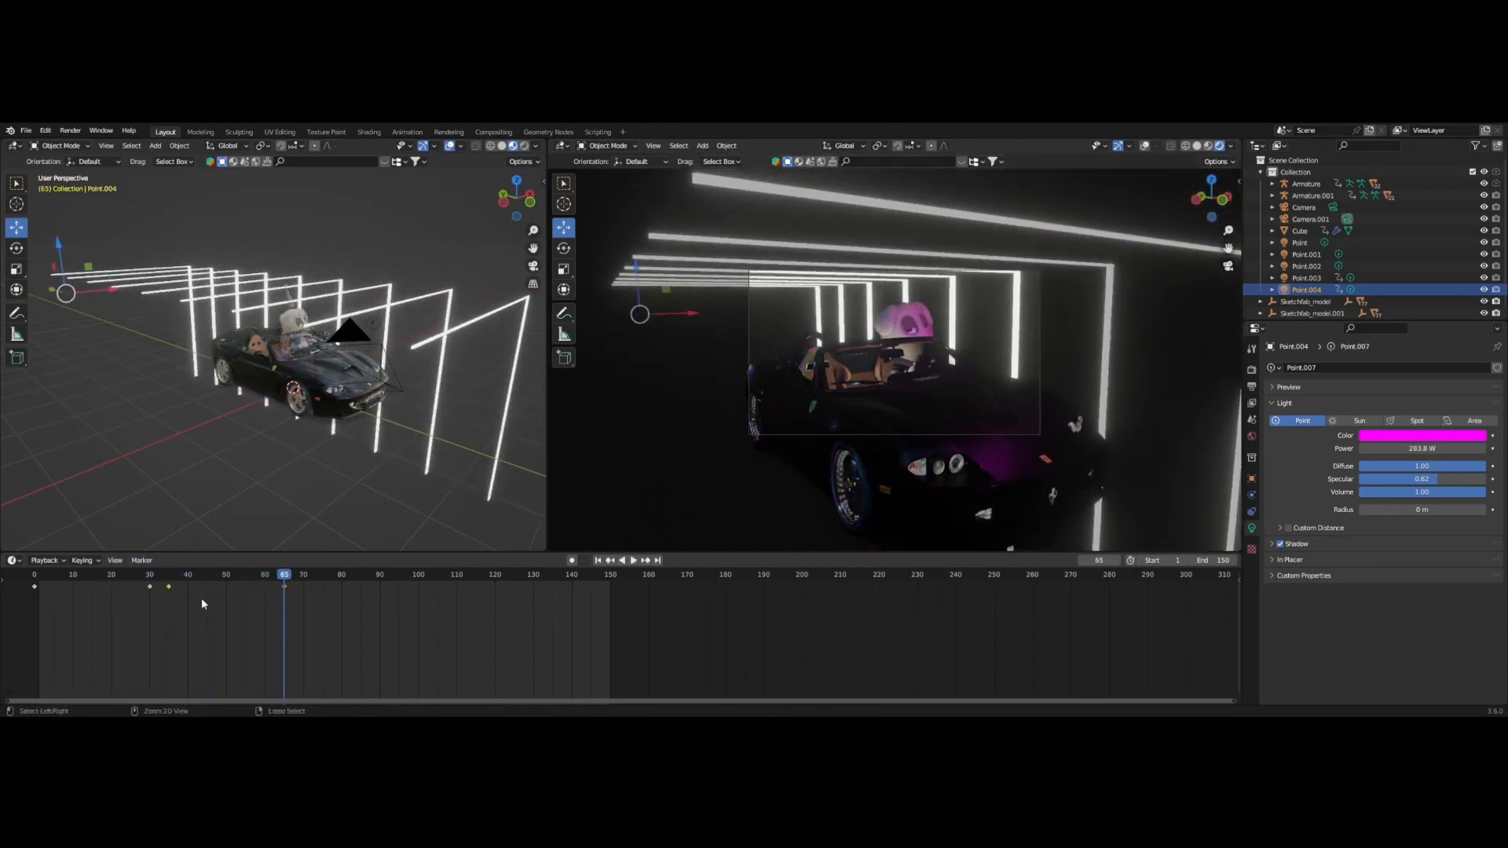
# Paste the magenta light's keyframe pair again at frames 69–99 and 102–132, and play the whole animation.
pyautogui.hotkey('ctrl', 'v')
pyautogui.moveTo(284, 578); pyautogui.dragTo(35, 578)
pyautogui.hotkey('ctrl', 'v')
pyautogui.press('space')
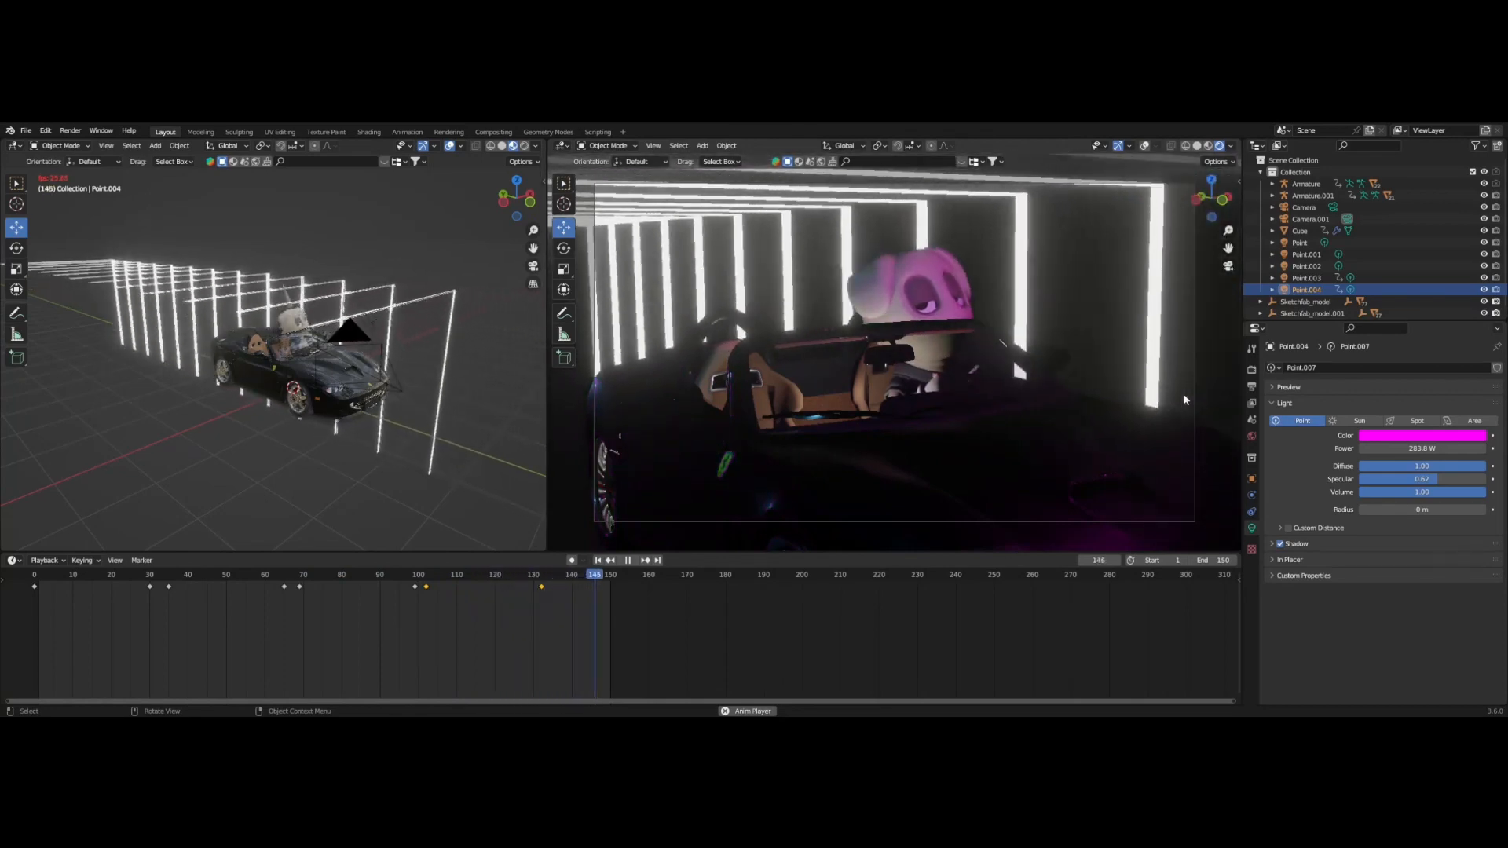
pyautogui.press('space')
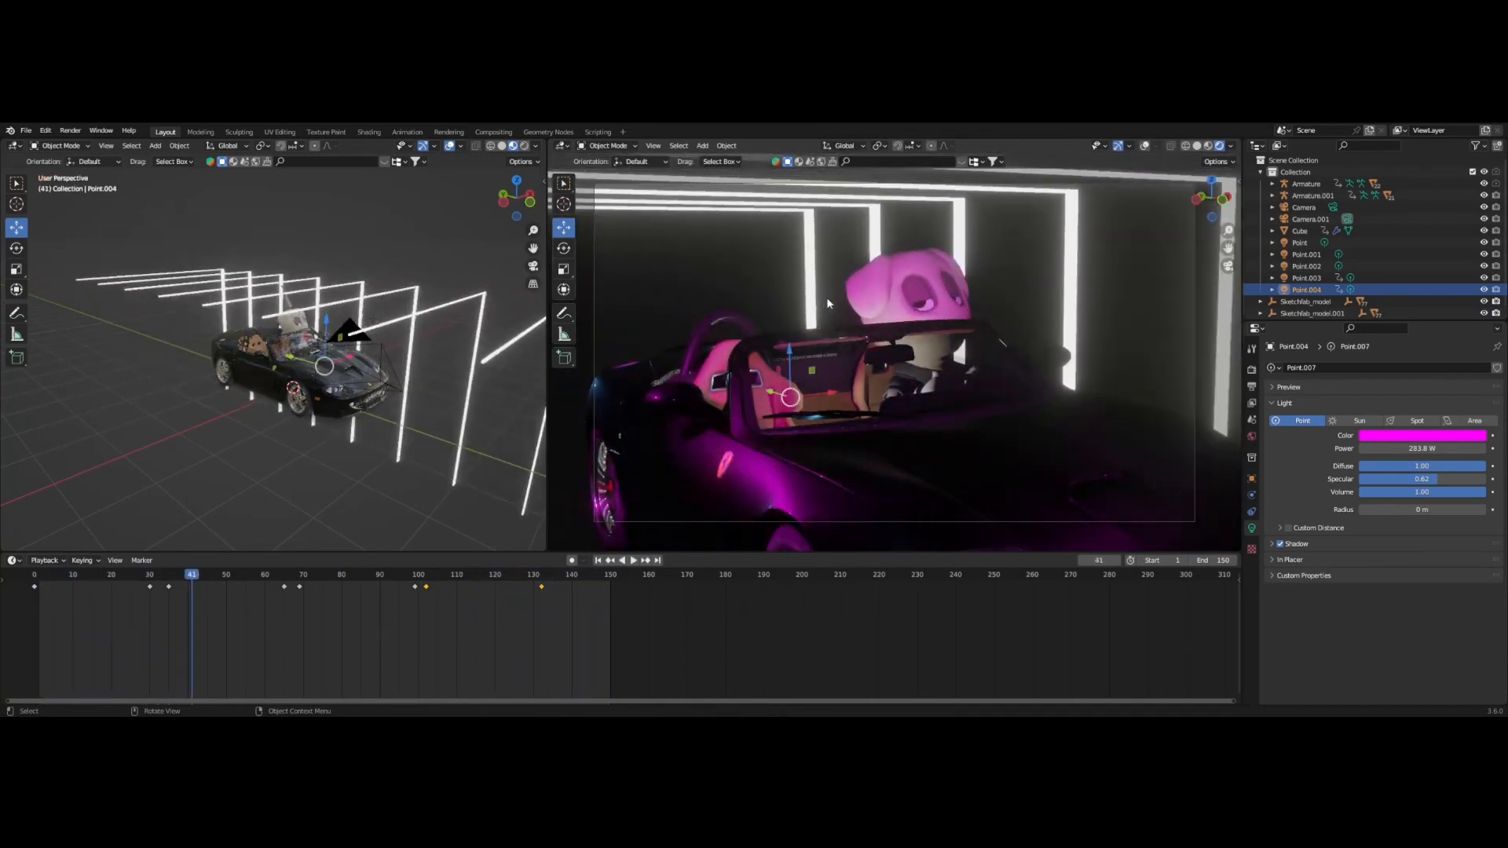
# Select the glowing strips, try to shift them along X at frame 41, and play the animation.
pyautogui.click(721, 399)
pyautogui.click(1082, 355)
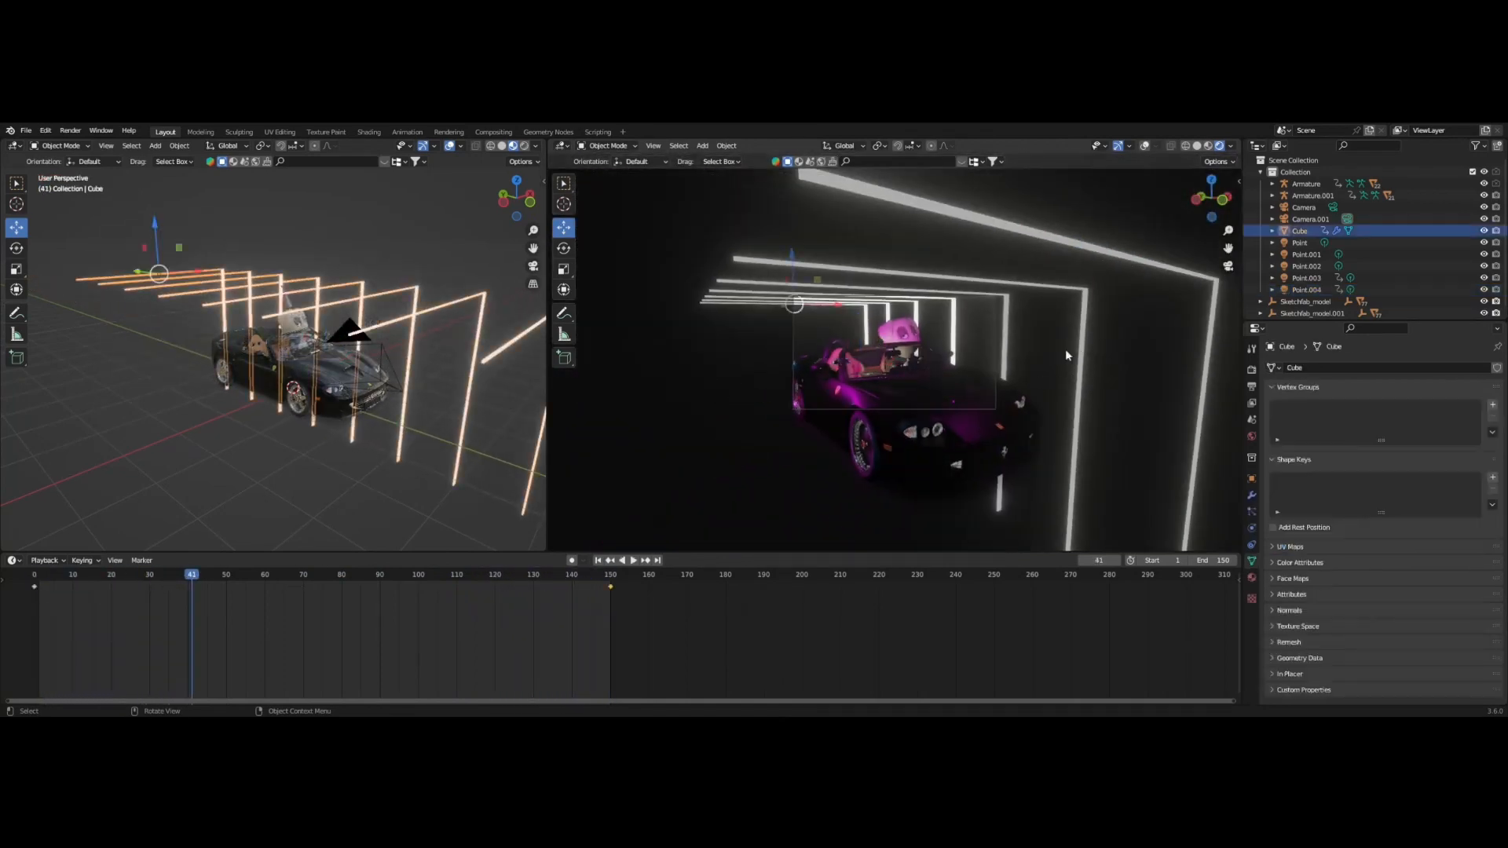
pyautogui.moveTo(840, 307); pyautogui.dragTo(858, 318)
pyautogui.press('space')
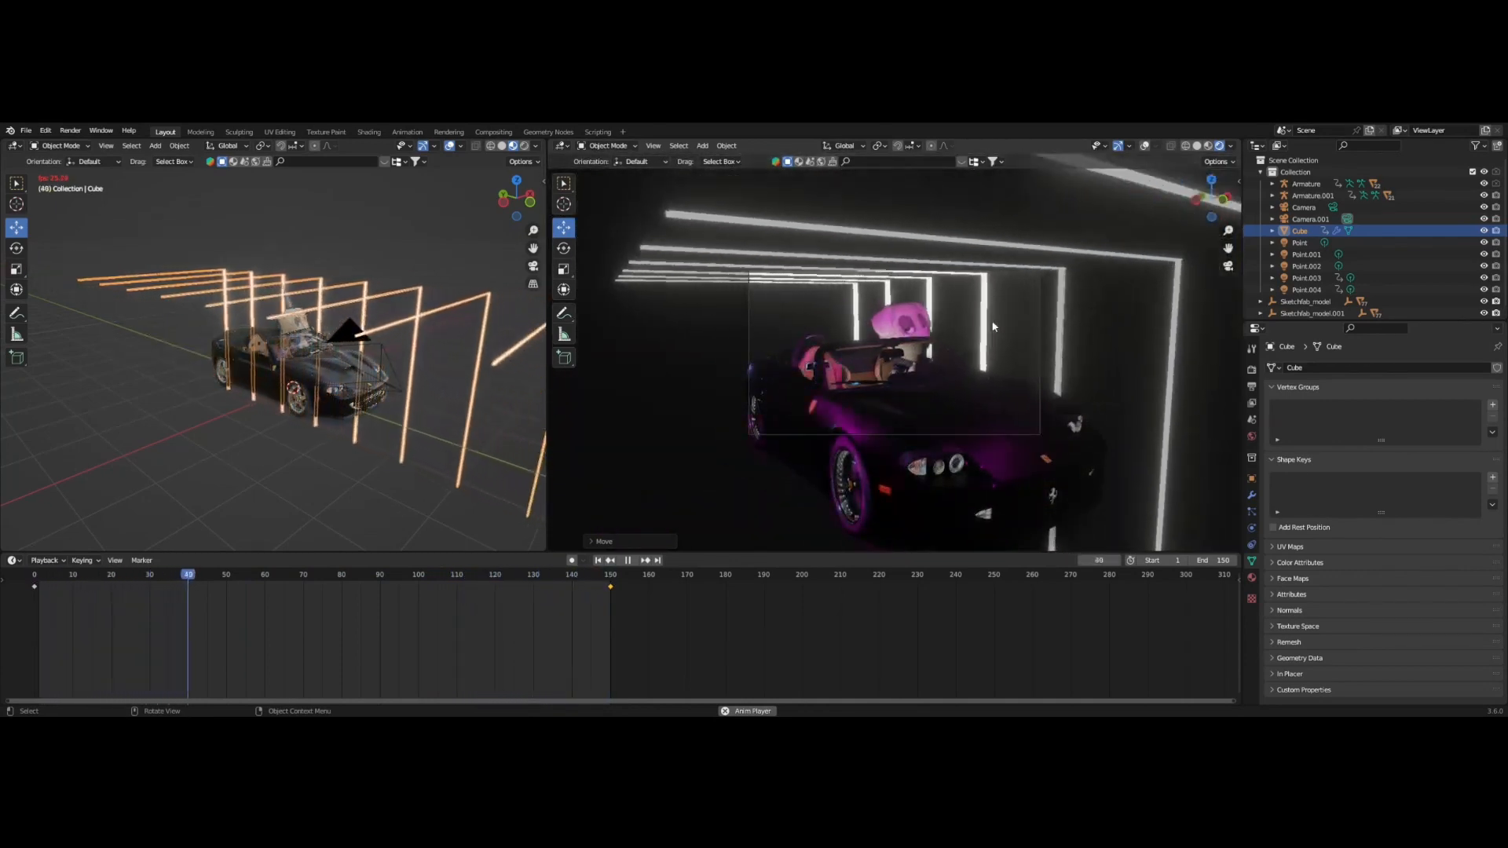
pyautogui.press('space')
# Play the animation from frame 0 to check the strips and light sweeps closer up in the camera view.
pyautogui.scroll(3, 1037, 354)
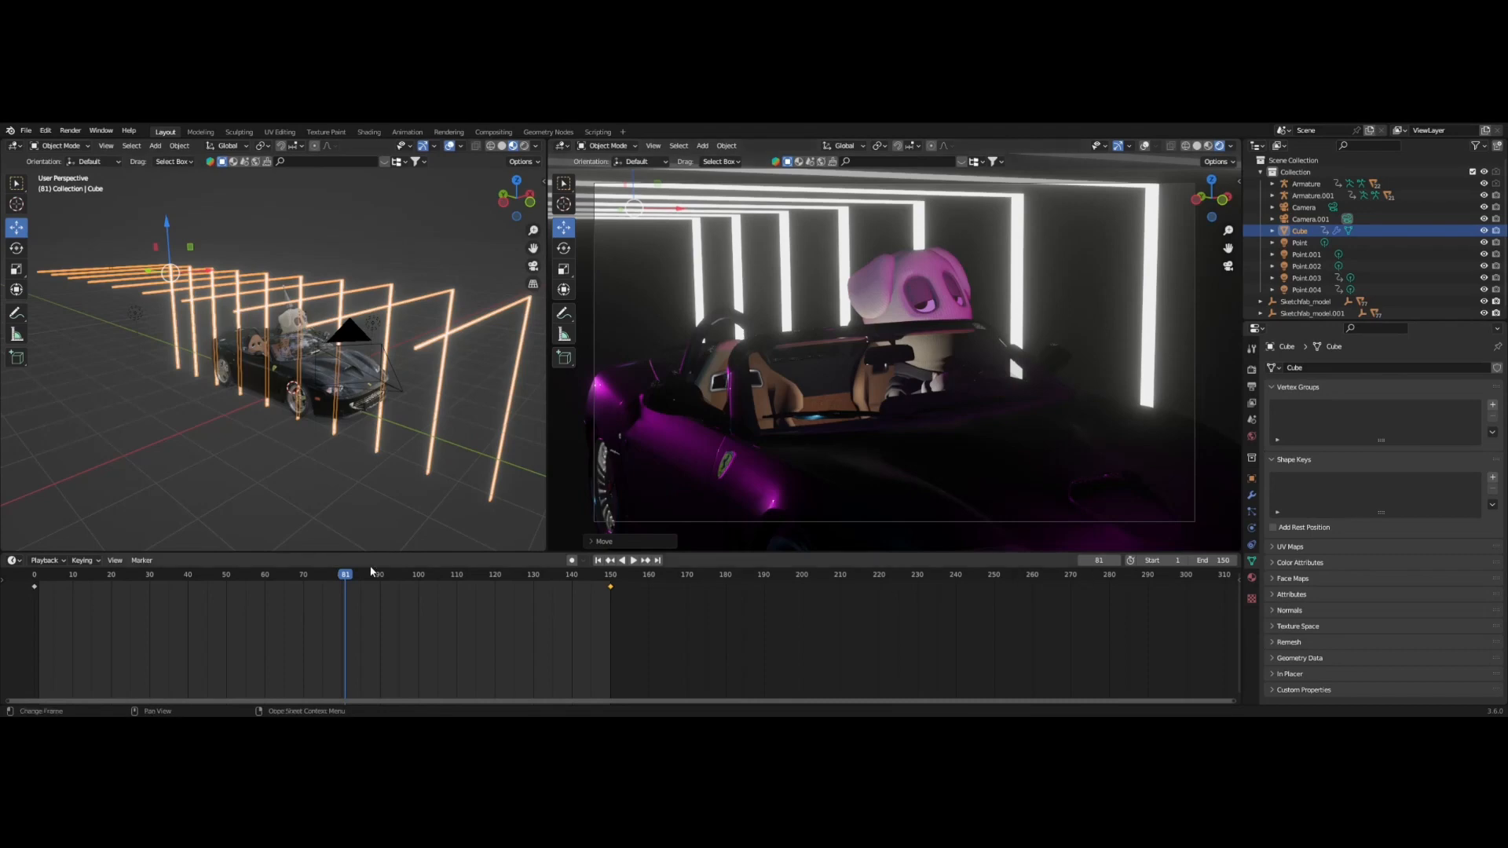
pyautogui.moveTo(335, 581); pyautogui.dragTo(32, 577)
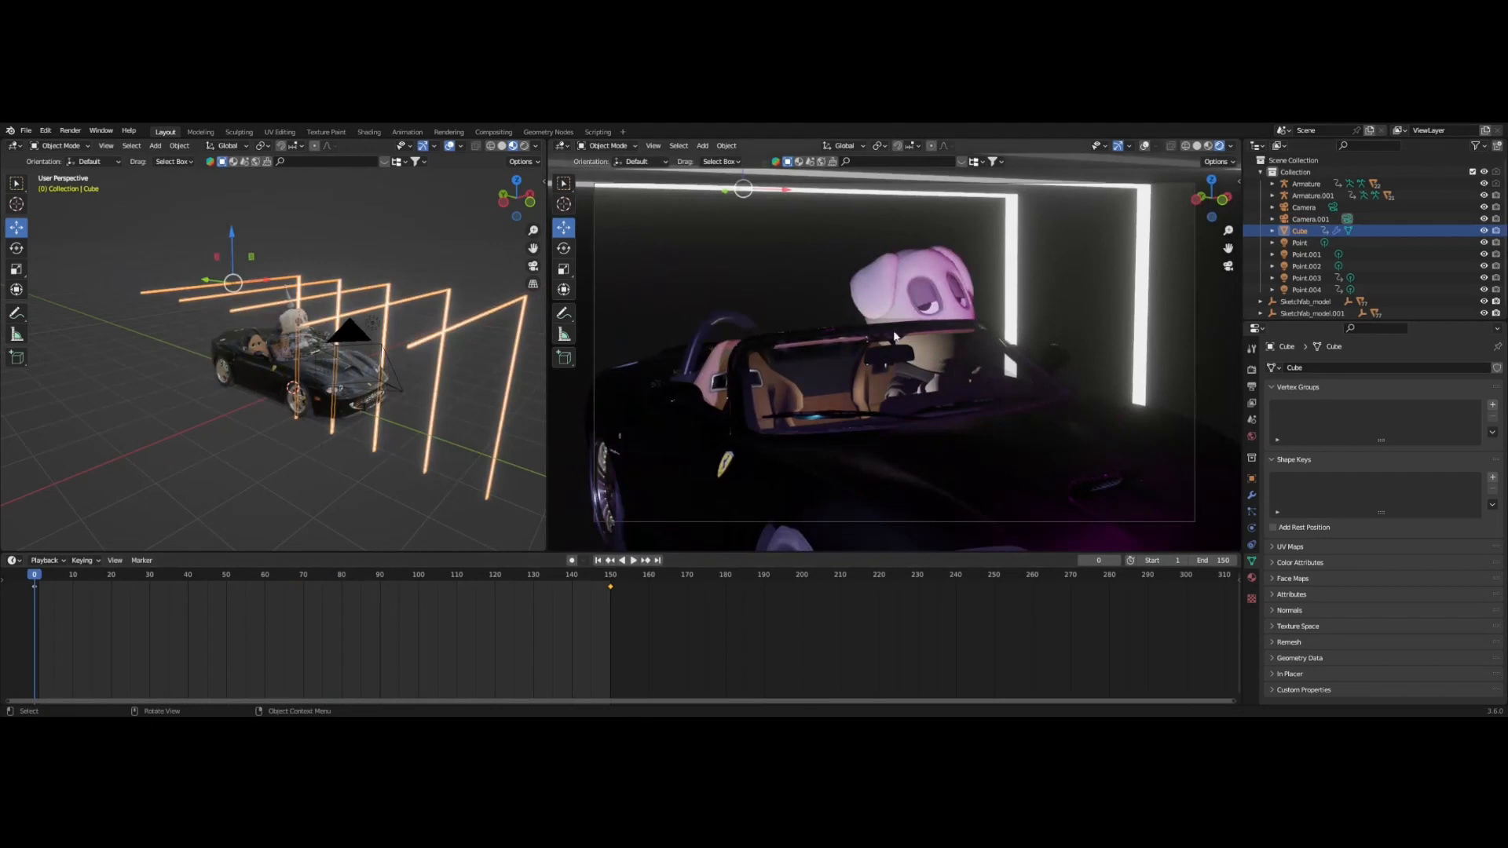
pyautogui.press('space')
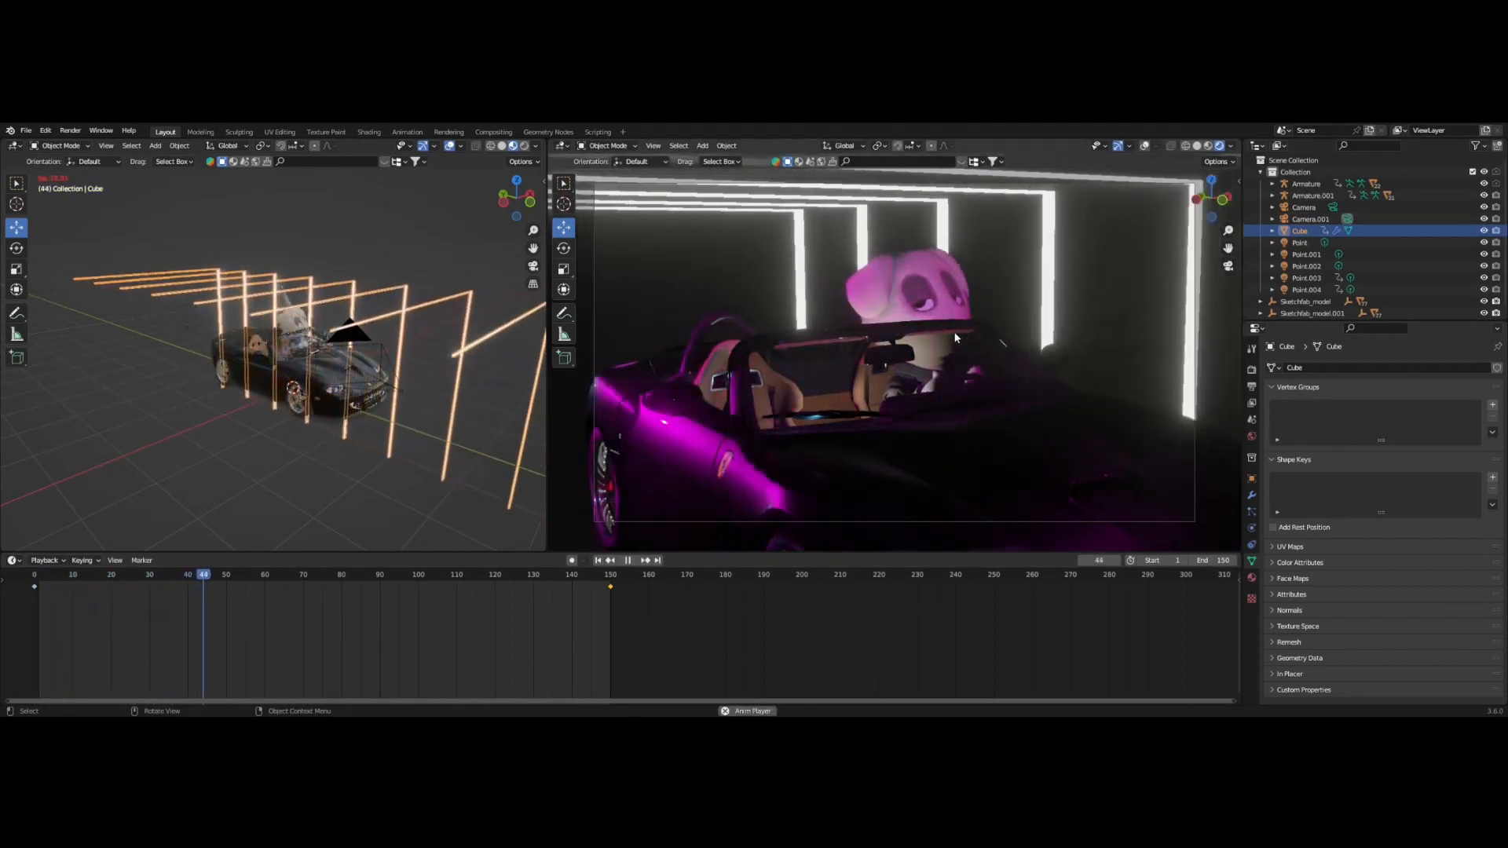
pyautogui.press('space')
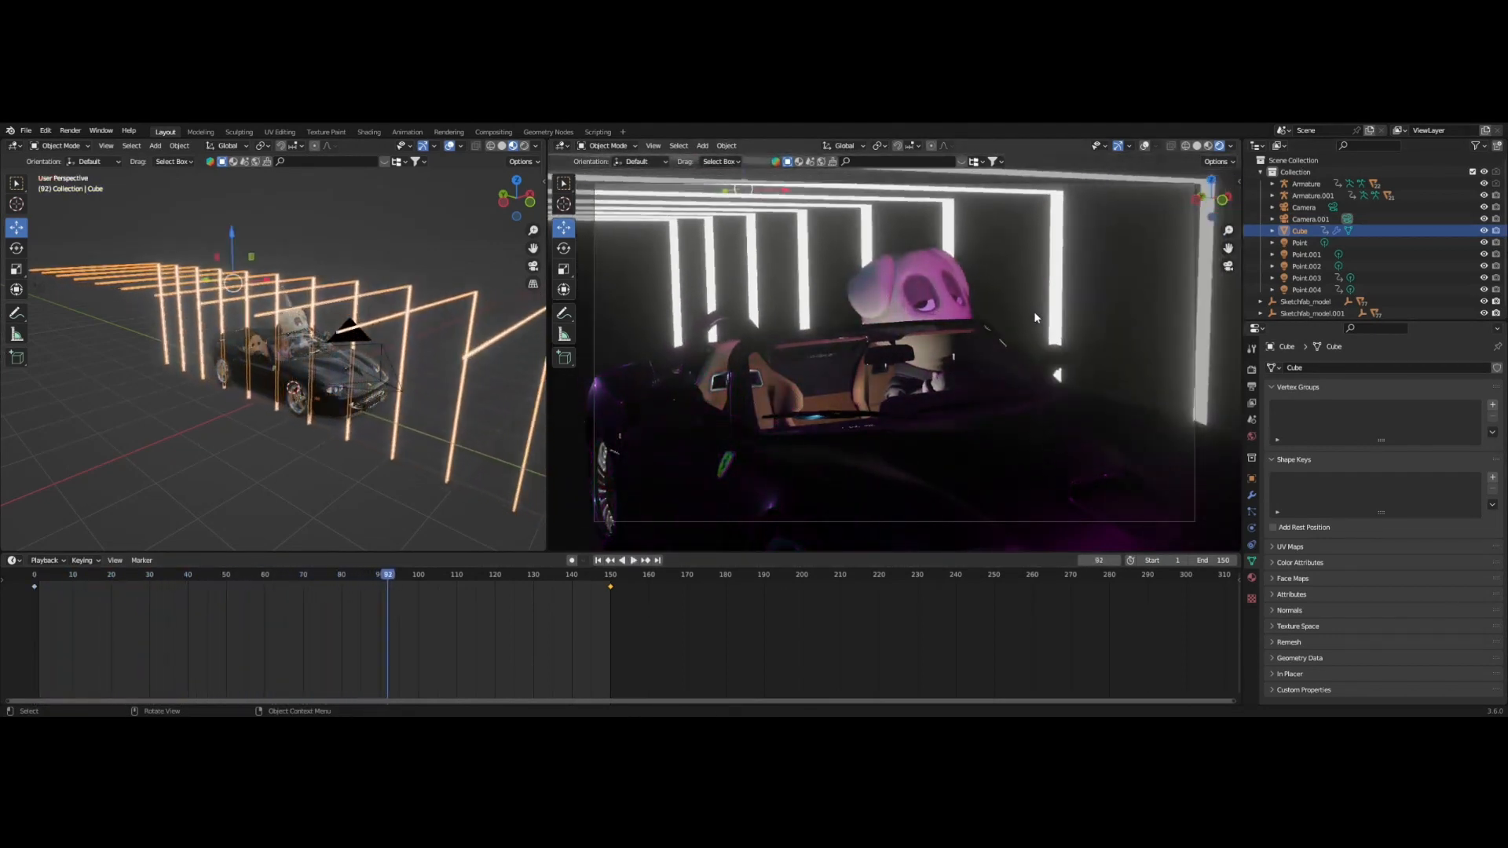
# Try to raise the glowing strips along Z at frame 92 and play the animation.
pyautogui.scroll(-2, 1035, 318)
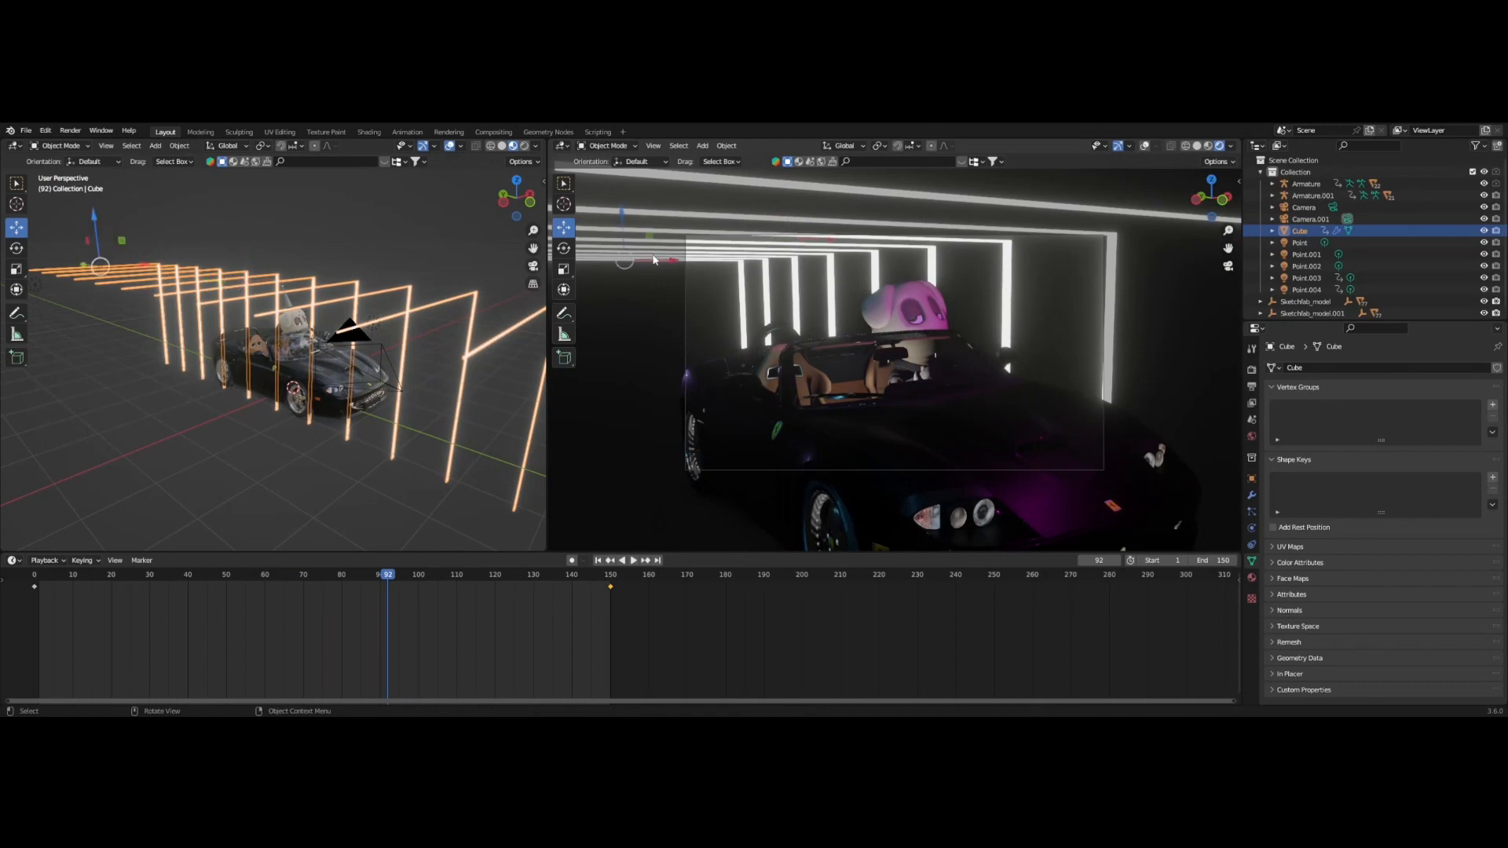
pyautogui.moveTo(621, 214); pyautogui.dragTo(619, 163)
pyautogui.press('space')
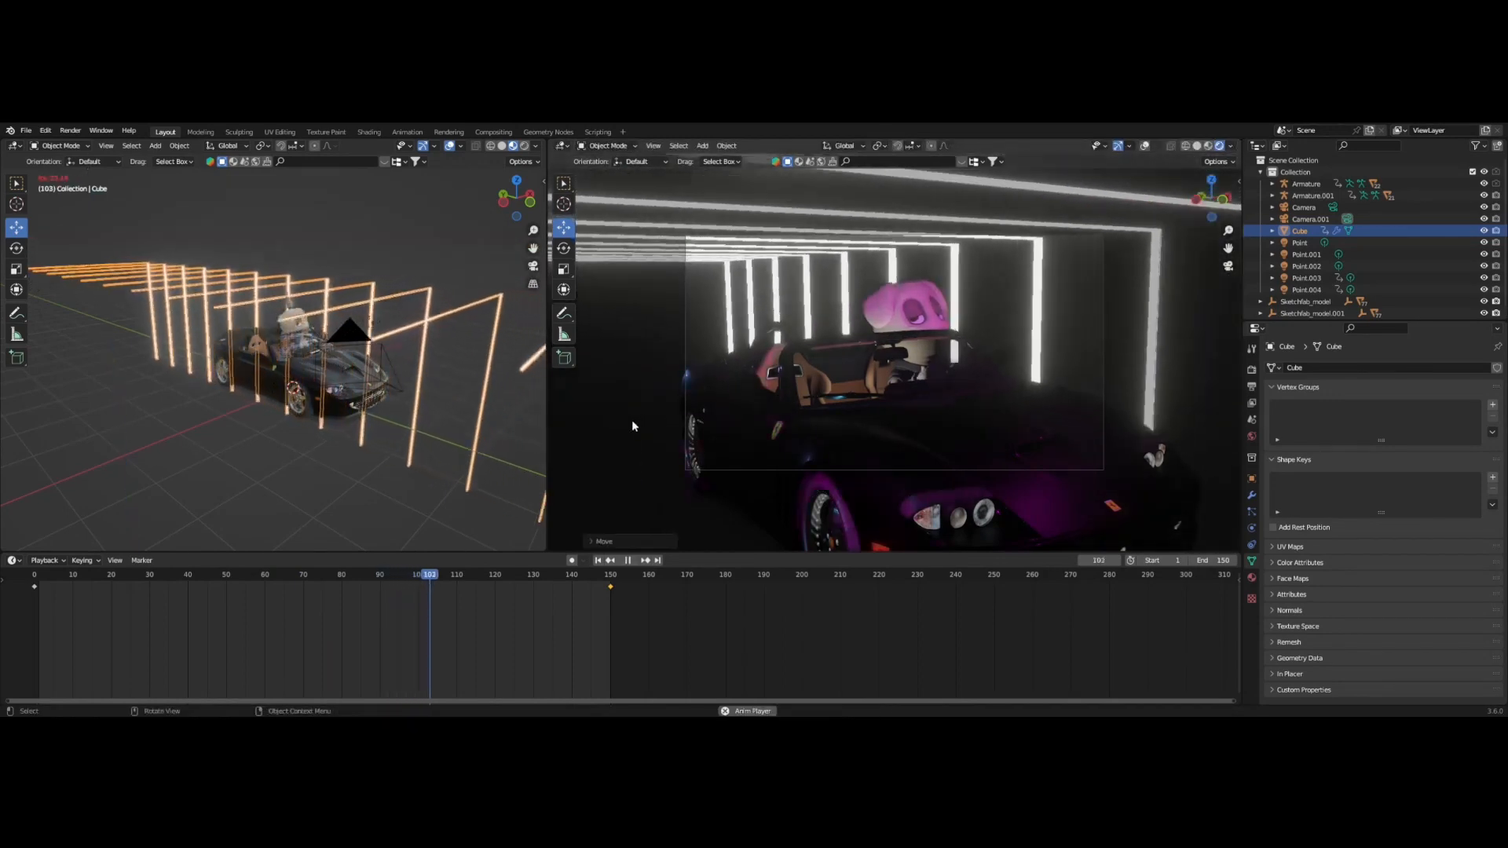
pyautogui.press('space')
# With auto keying enabled, raise the glowing strips along Z at frame 0 and preview the animation.
pyautogui.moveTo(46, 577); pyautogui.dragTo(34, 577)
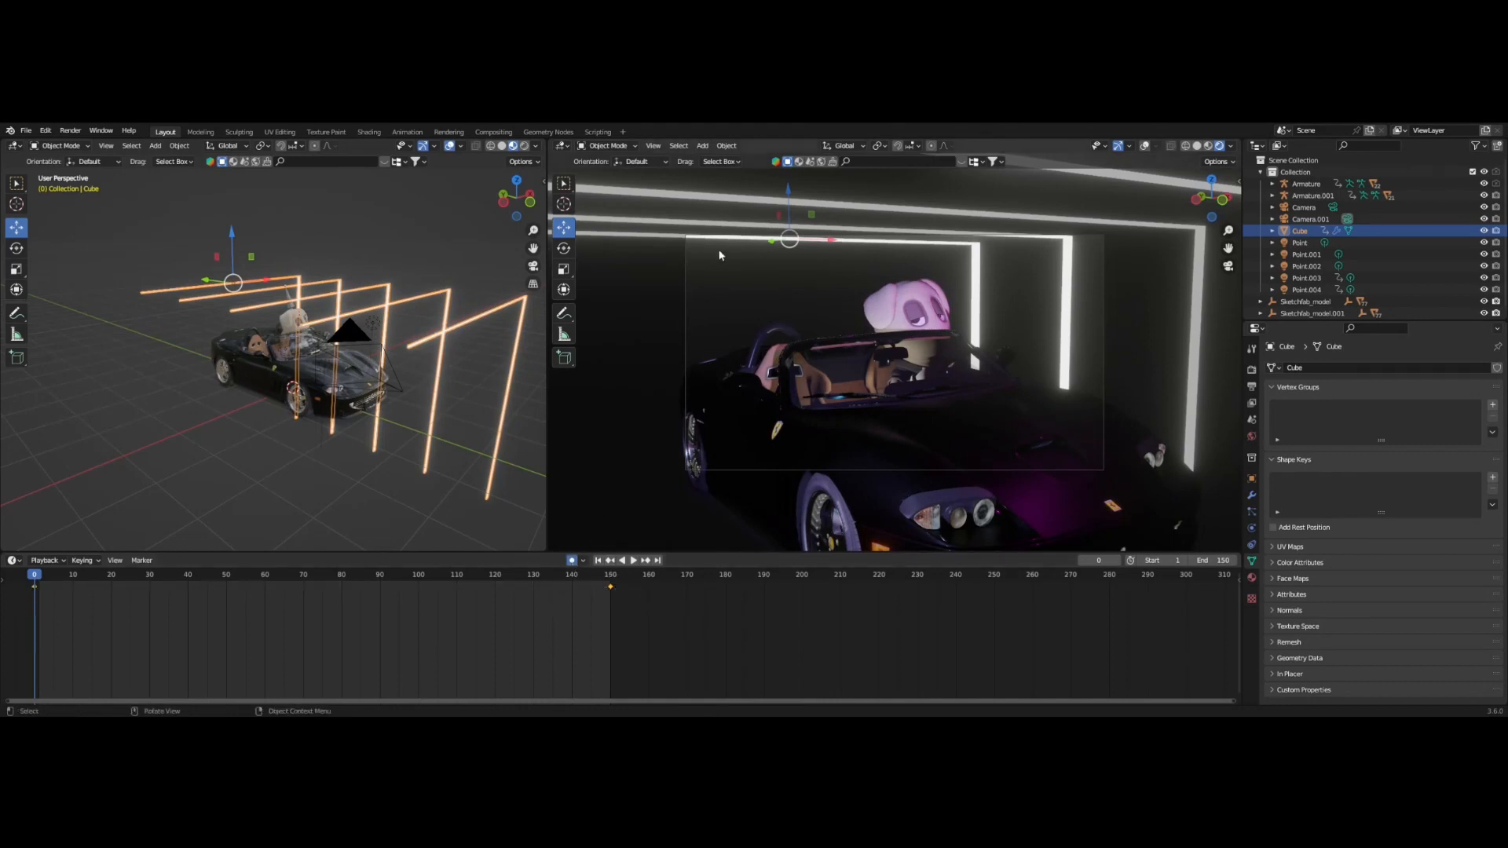
pyautogui.moveTo(786, 196); pyautogui.dragTo(786, 143)
pyautogui.press('space')
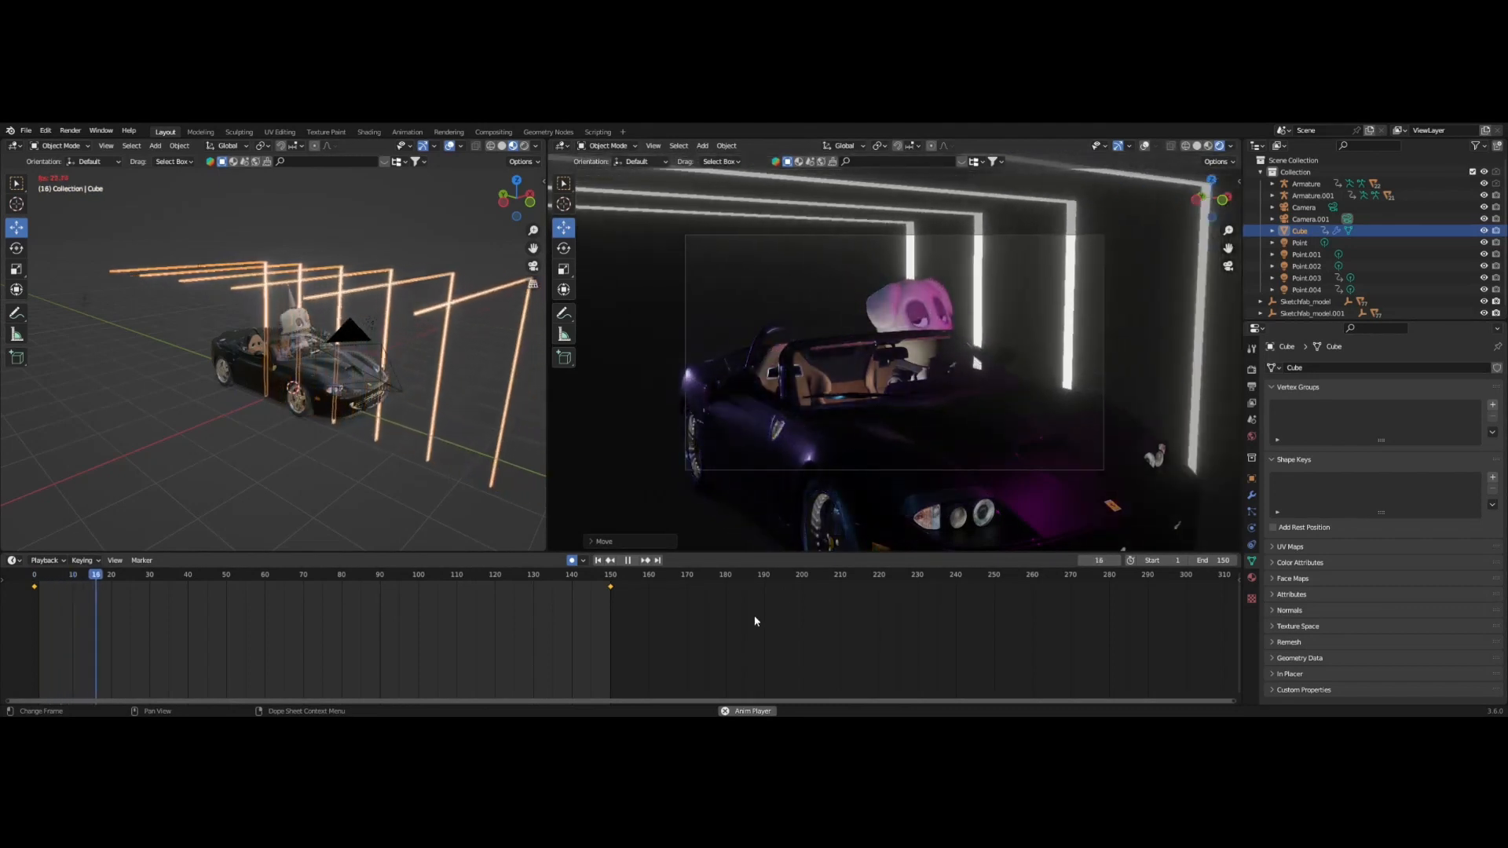
pyautogui.press('space')
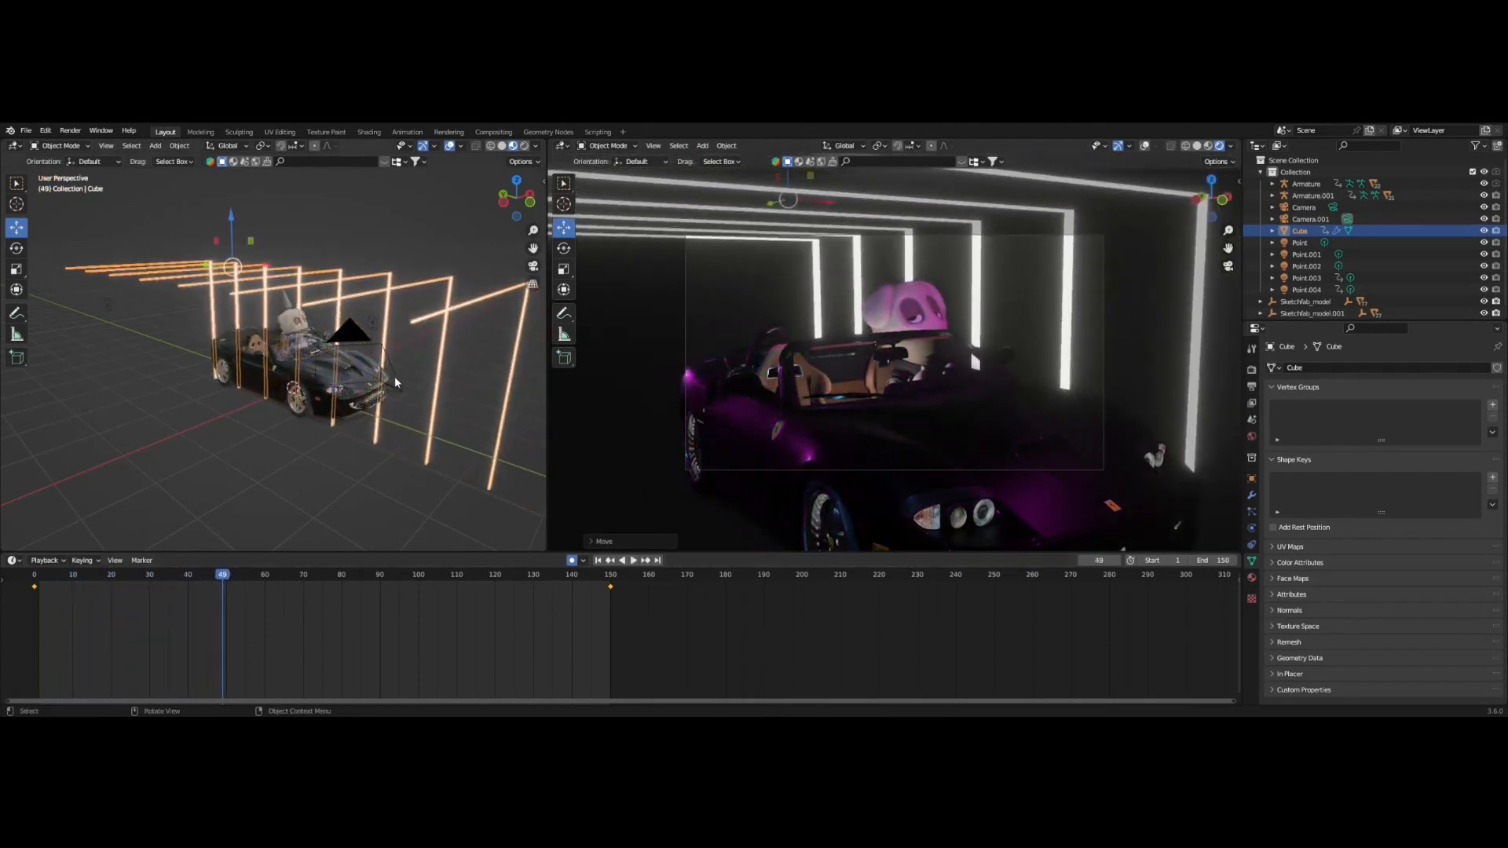
# Select Camera.001 and insert a Location, Rotation & Scale keyframe for it at frame 60.
pyautogui.click(393, 380)
pyautogui.moveTo(207, 577); pyautogui.dragTo(34, 572)
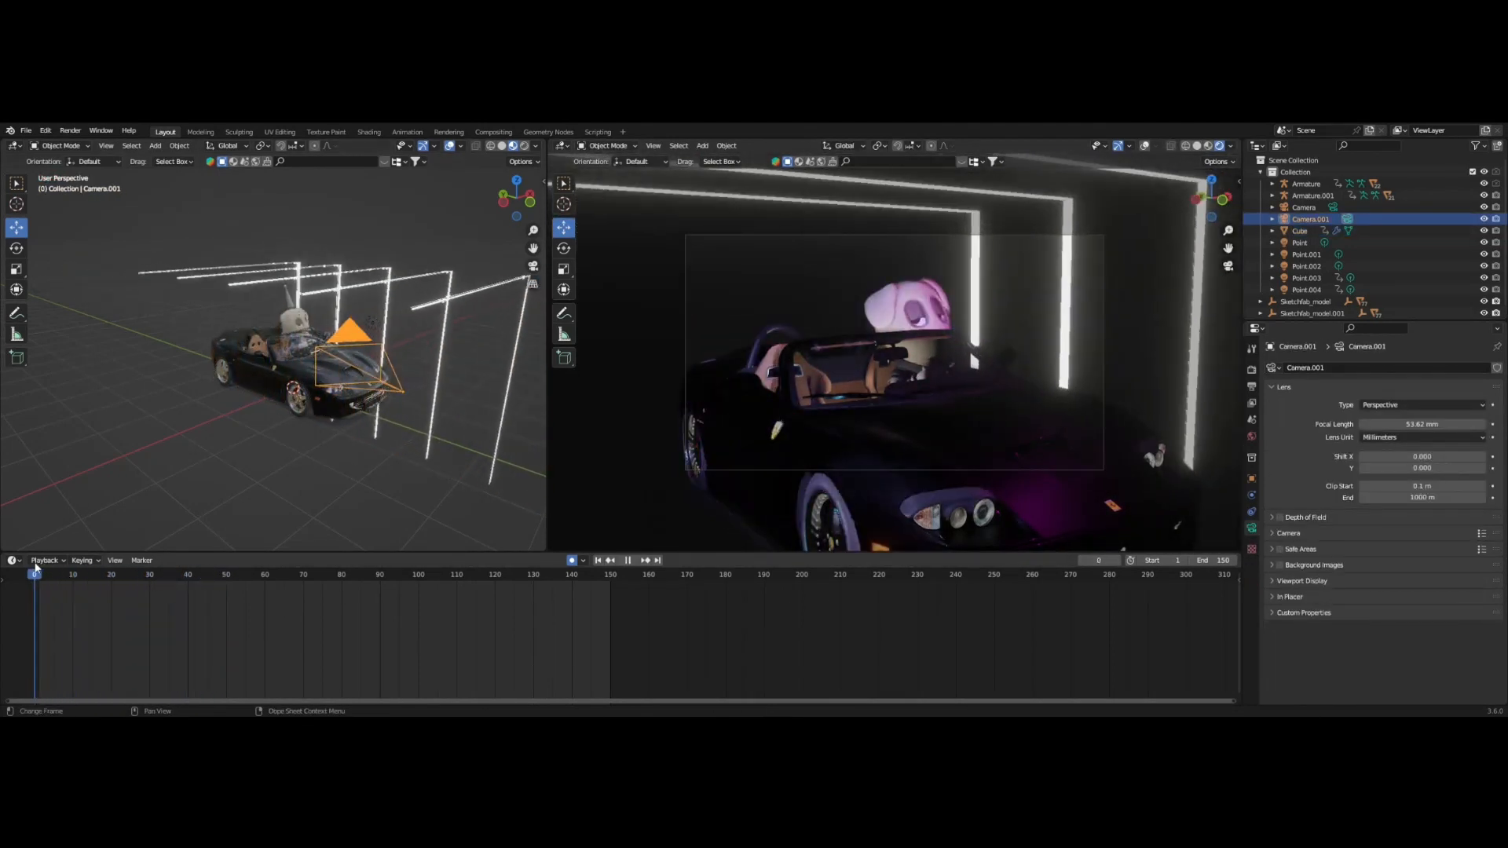
pyautogui.scroll(3, 397, 451)
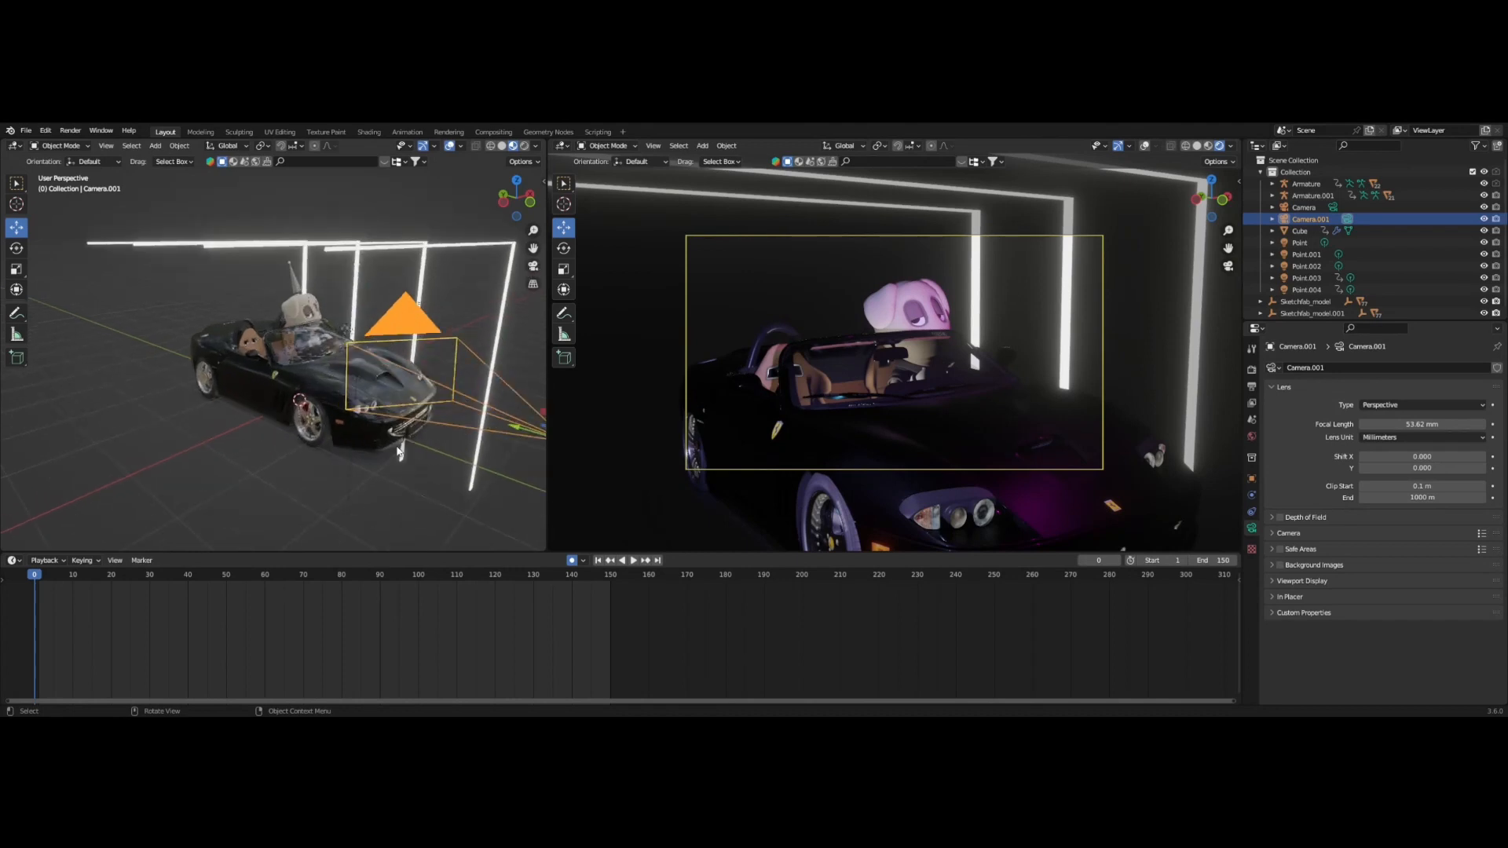
pyautogui.scroll(-3, 396, 451)
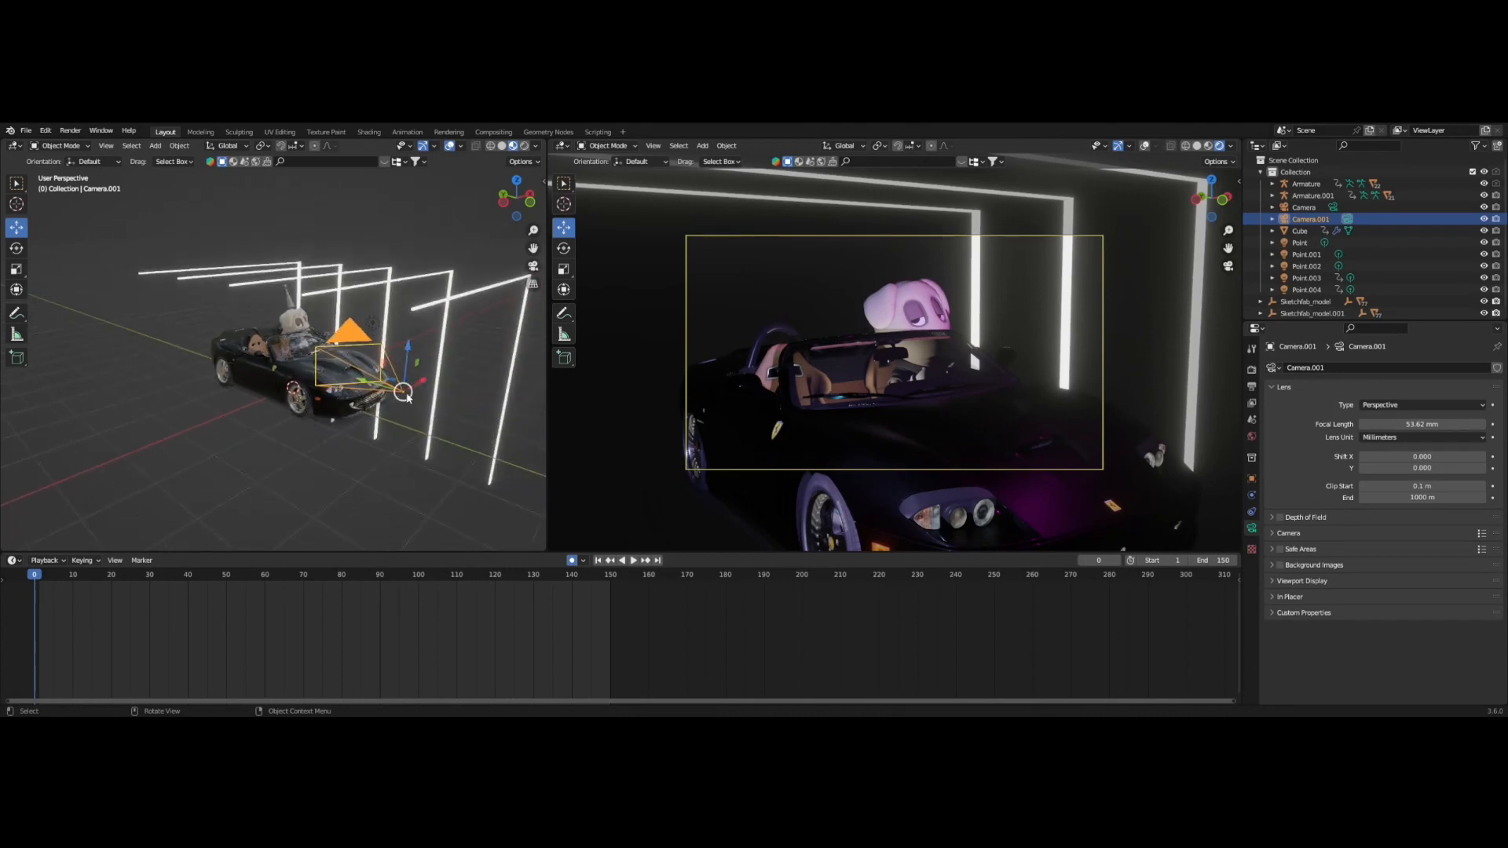
pyautogui.click(85, 563)
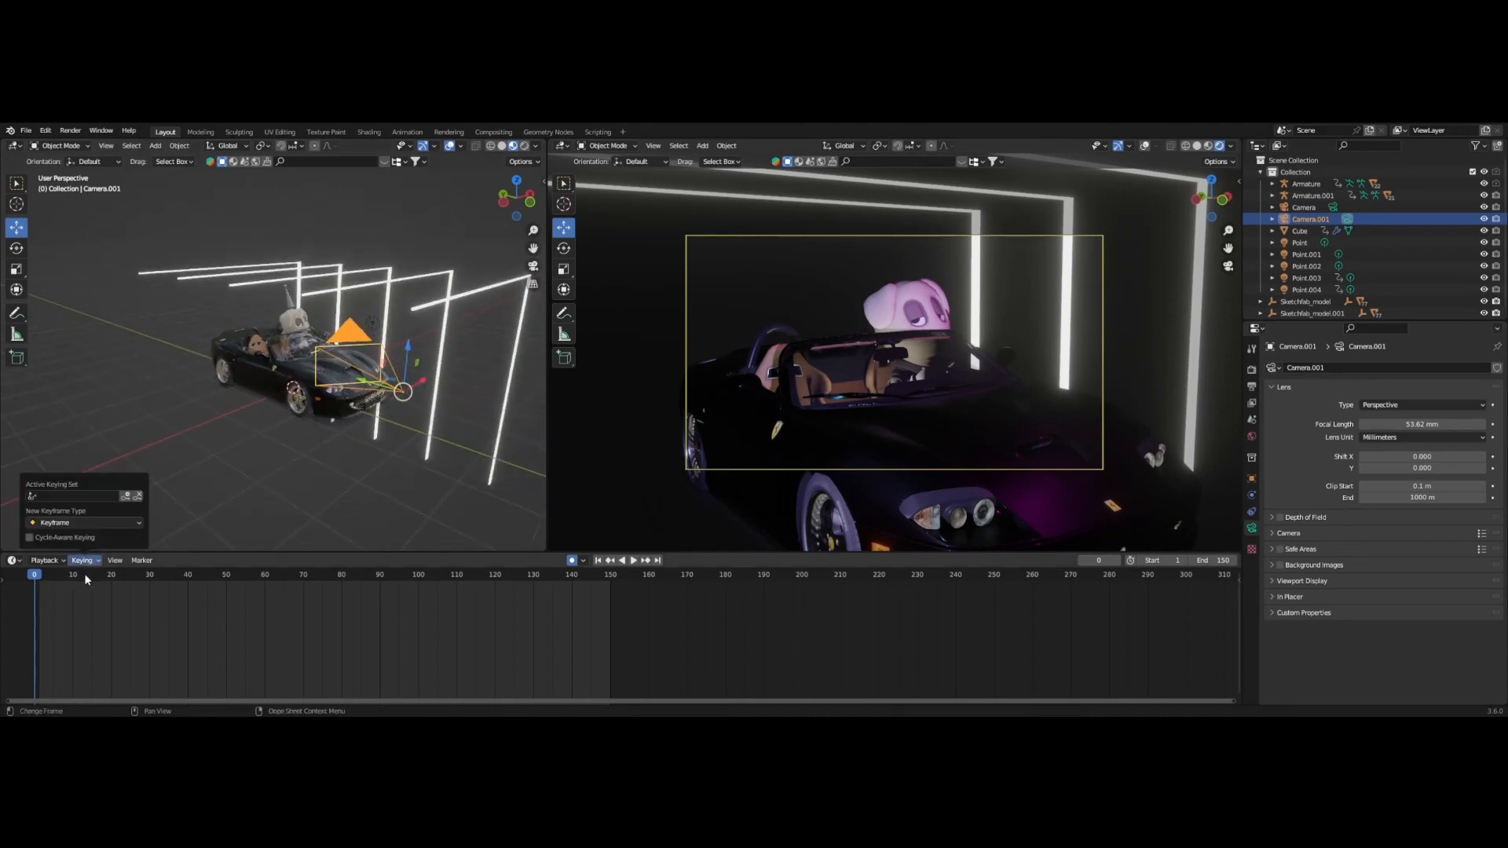
pyautogui.moveTo(35, 576); pyautogui.dragTo(264, 577)
pyautogui.rightClick(380, 382)
pyautogui.click(379, 383)
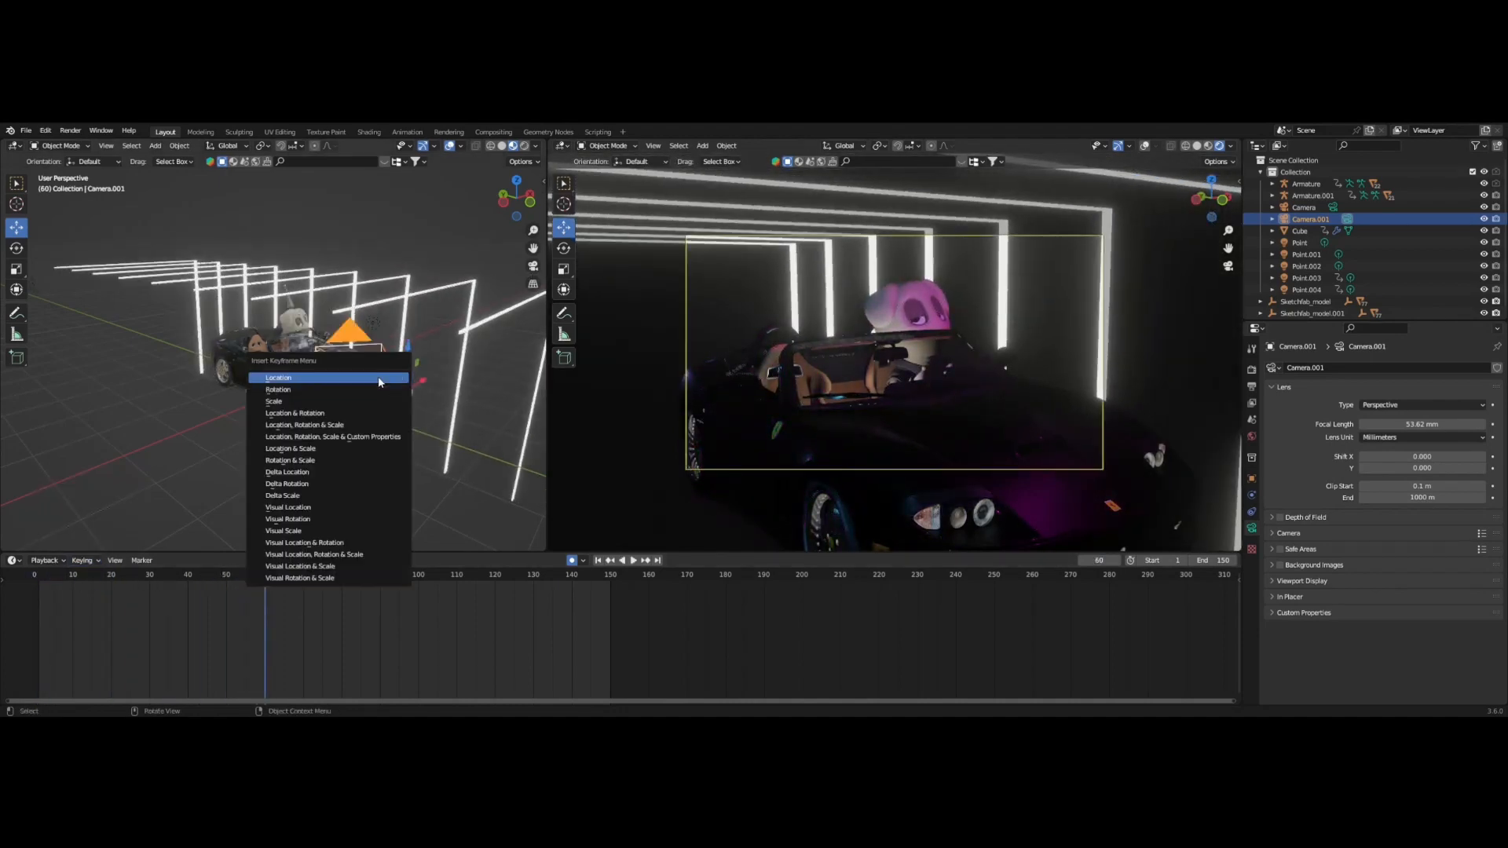
pyautogui.click(362, 424)
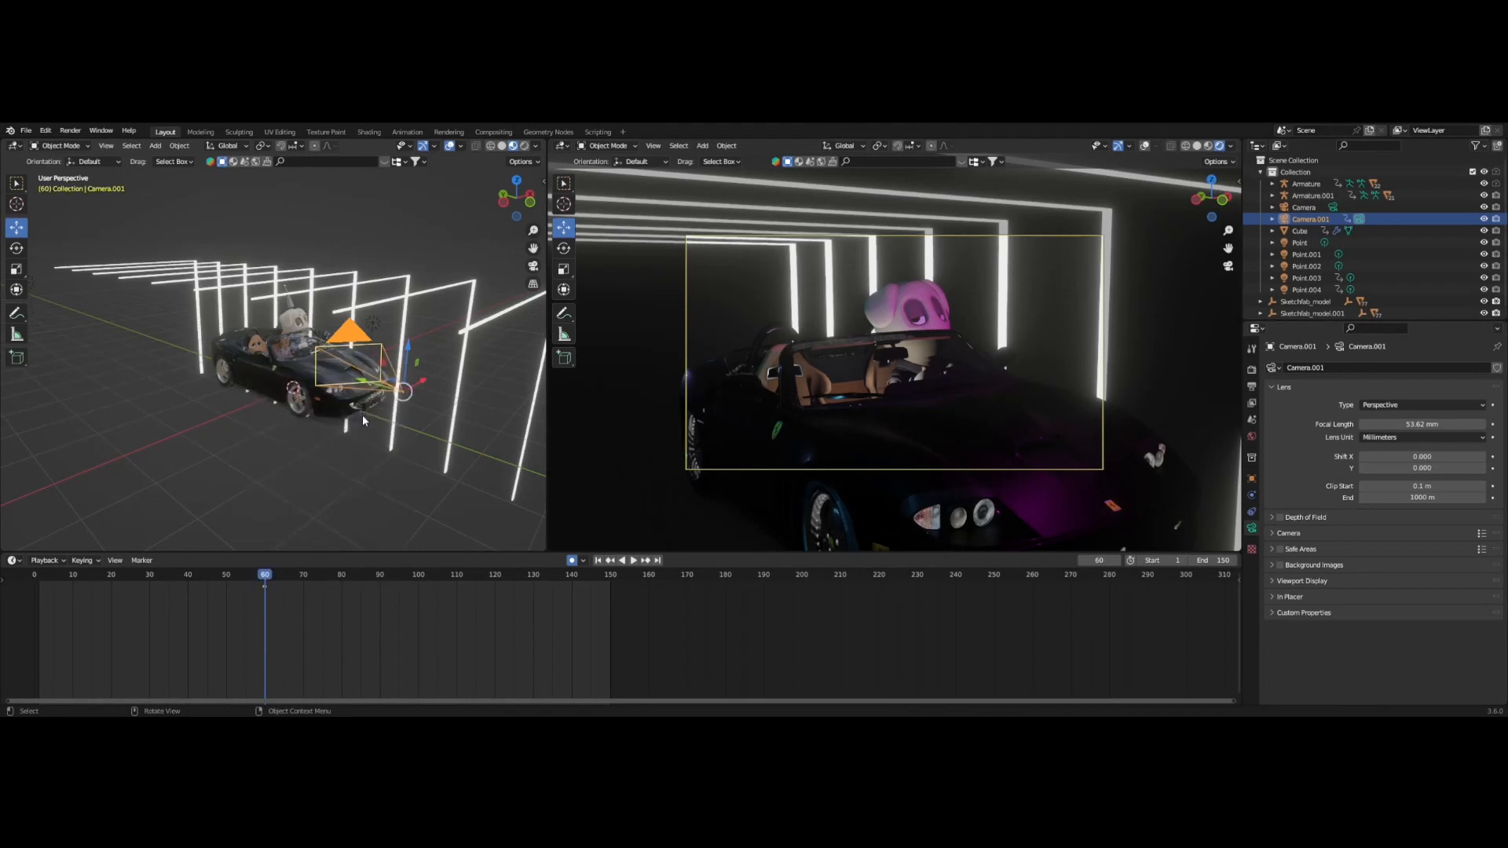
# At frame 0, move Camera.001 in close to the driver and rotate it to frame the character's head.
pyautogui.moveTo(261, 582); pyautogui.dragTo(28, 577)
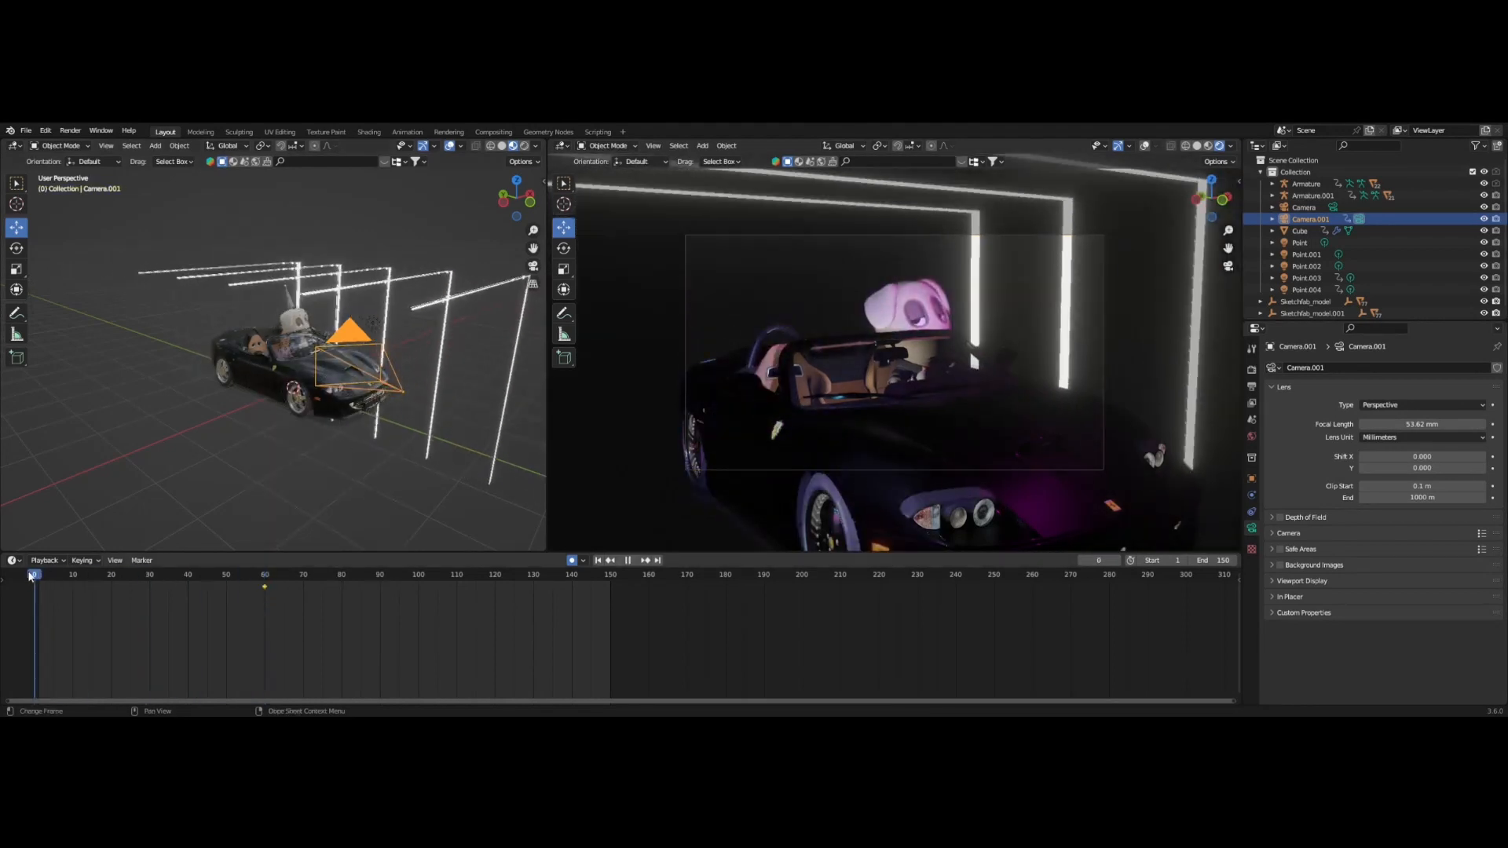
pyautogui.moveTo(364, 383); pyautogui.dragTo(269, 314)
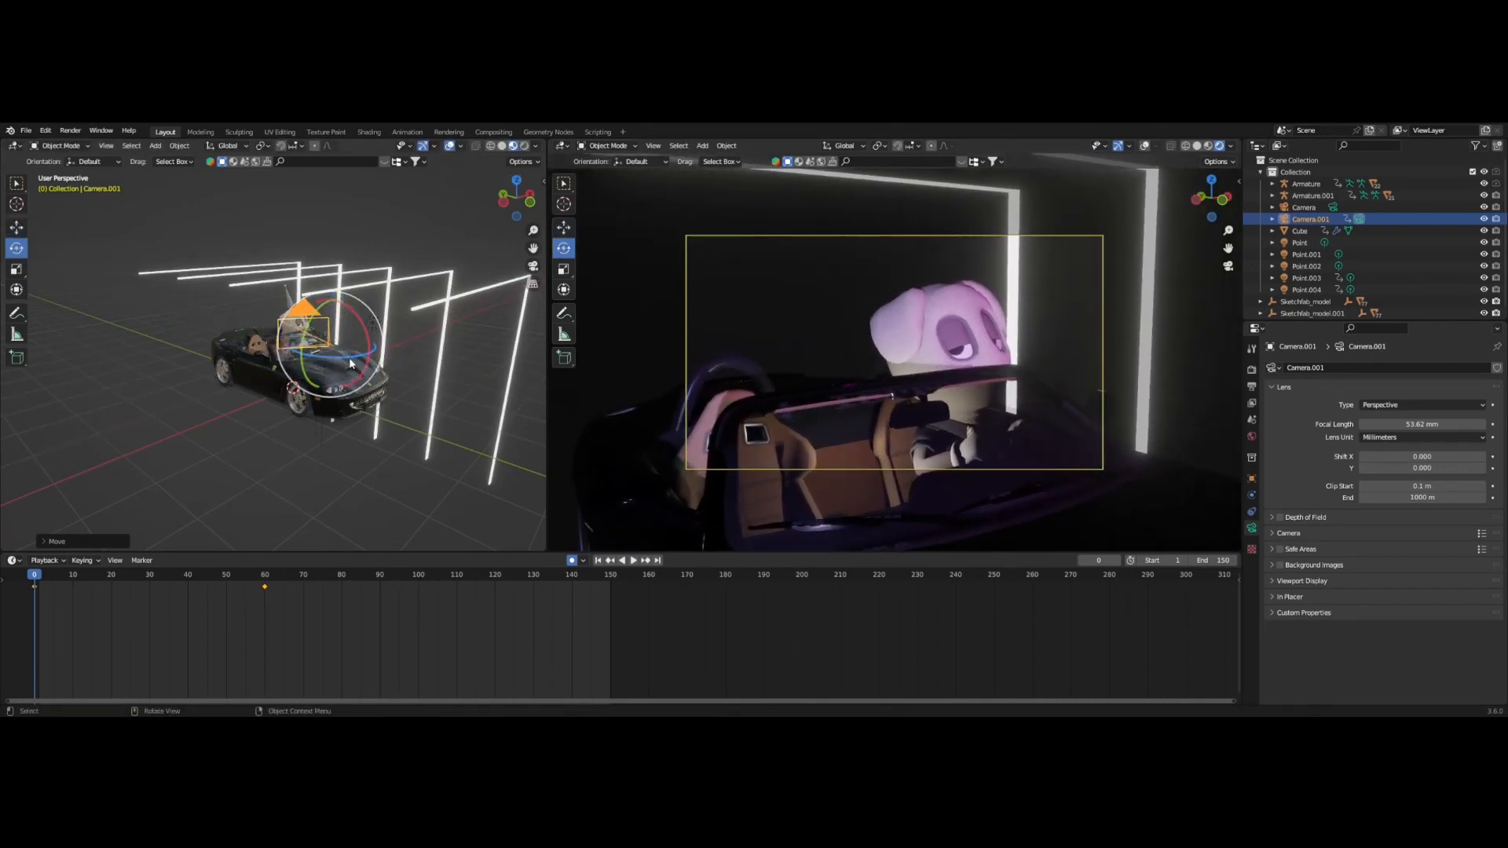
pyautogui.moveTo(350, 363); pyautogui.dragTo(373, 322)
pyautogui.click(16, 227)
pyautogui.moveTo(330, 345); pyautogui.dragTo(350, 336, button='middle')
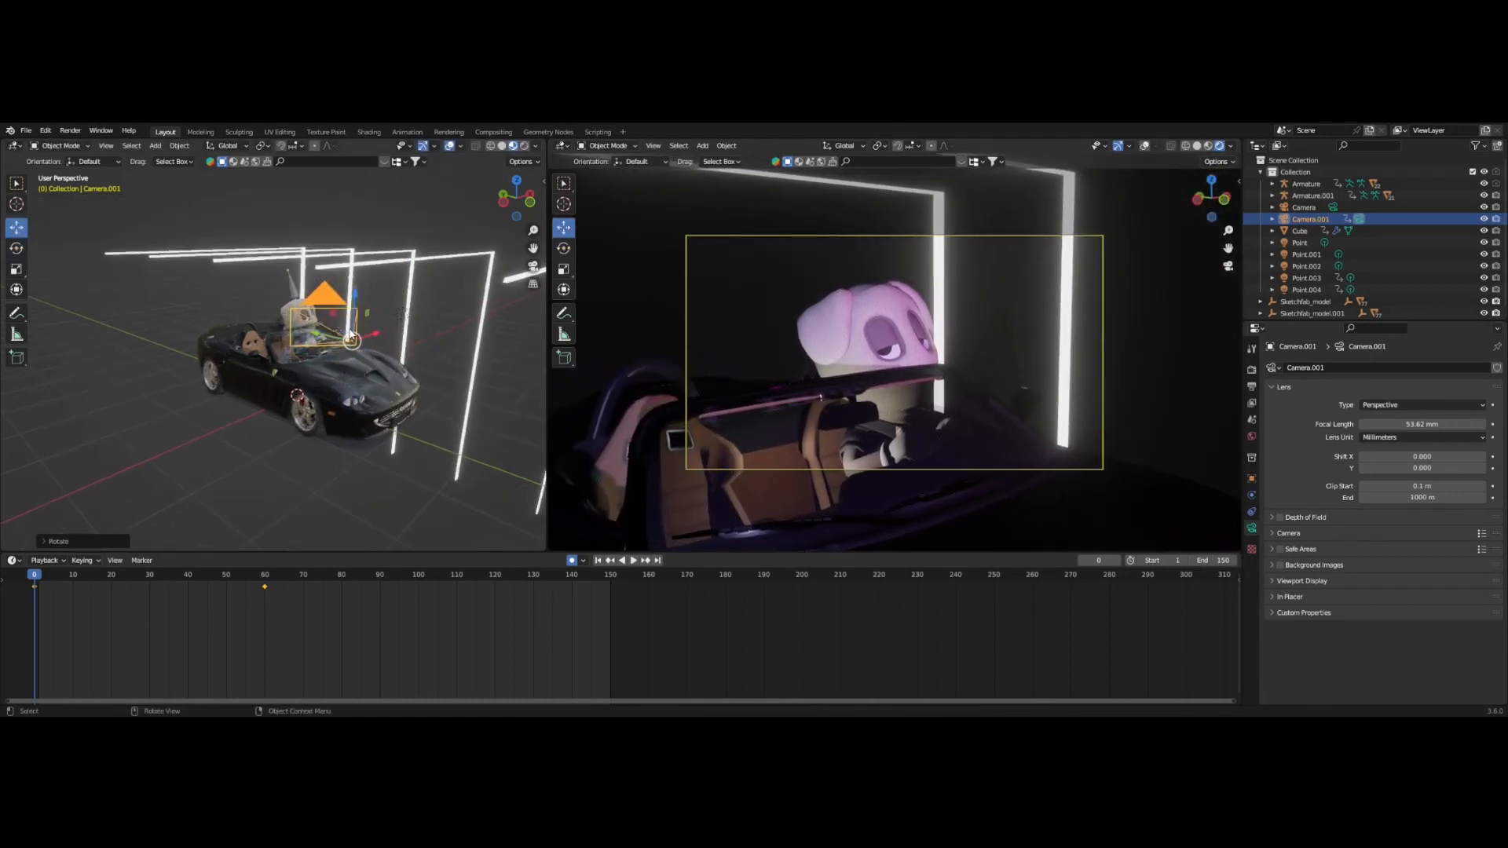
pyautogui.moveTo(318, 339); pyautogui.dragTo(346, 304)
# Insert a Location & Rotation keyframe for Camera.001 at frame 0 and preview the camera move.
pyautogui.rightClick(328, 338)
pyautogui.click(329, 336)
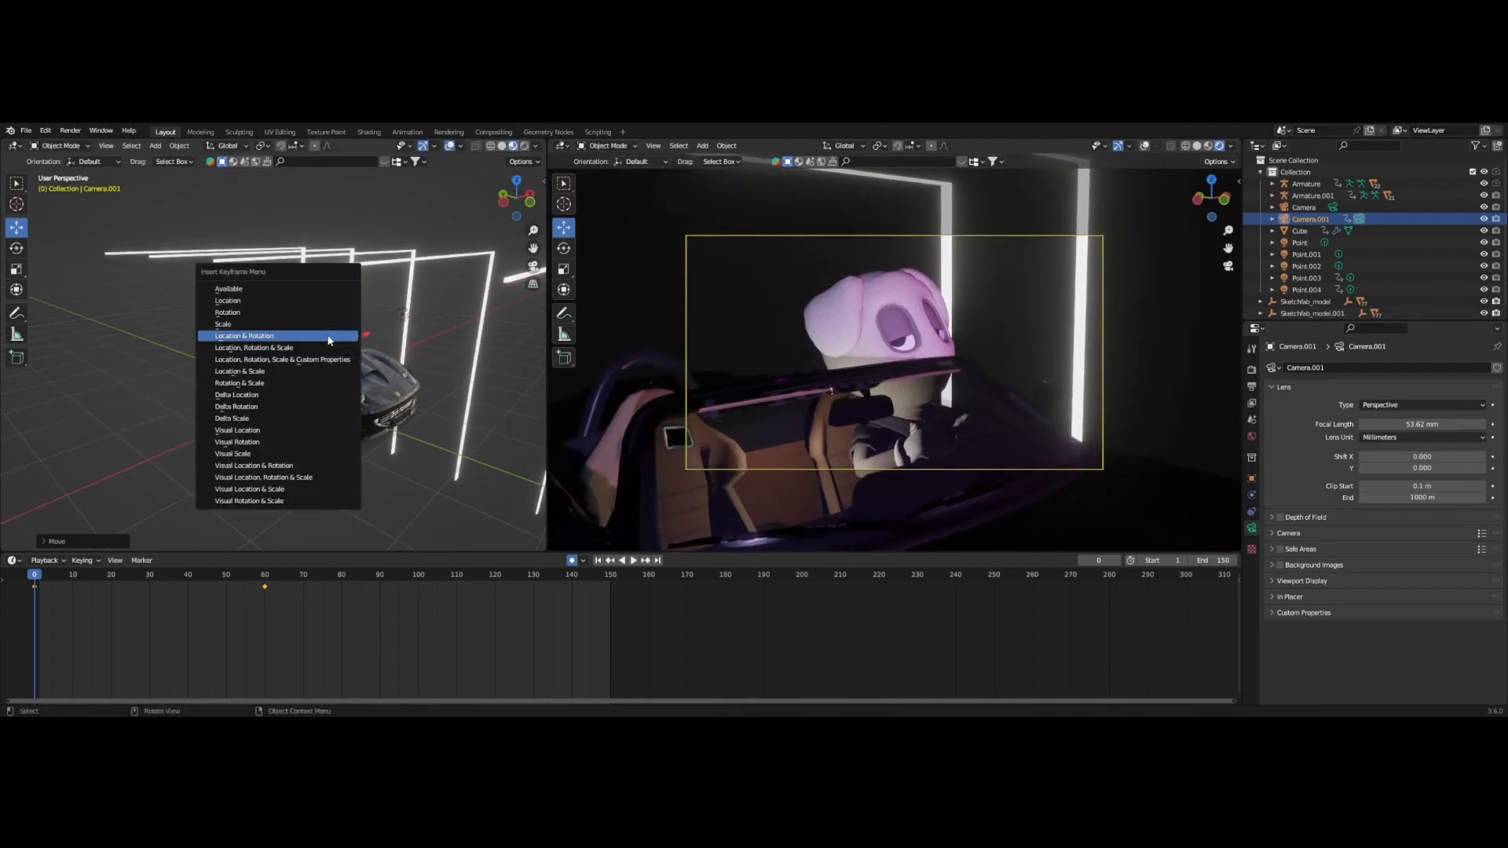
pyautogui.click(329, 336)
pyautogui.press('space')
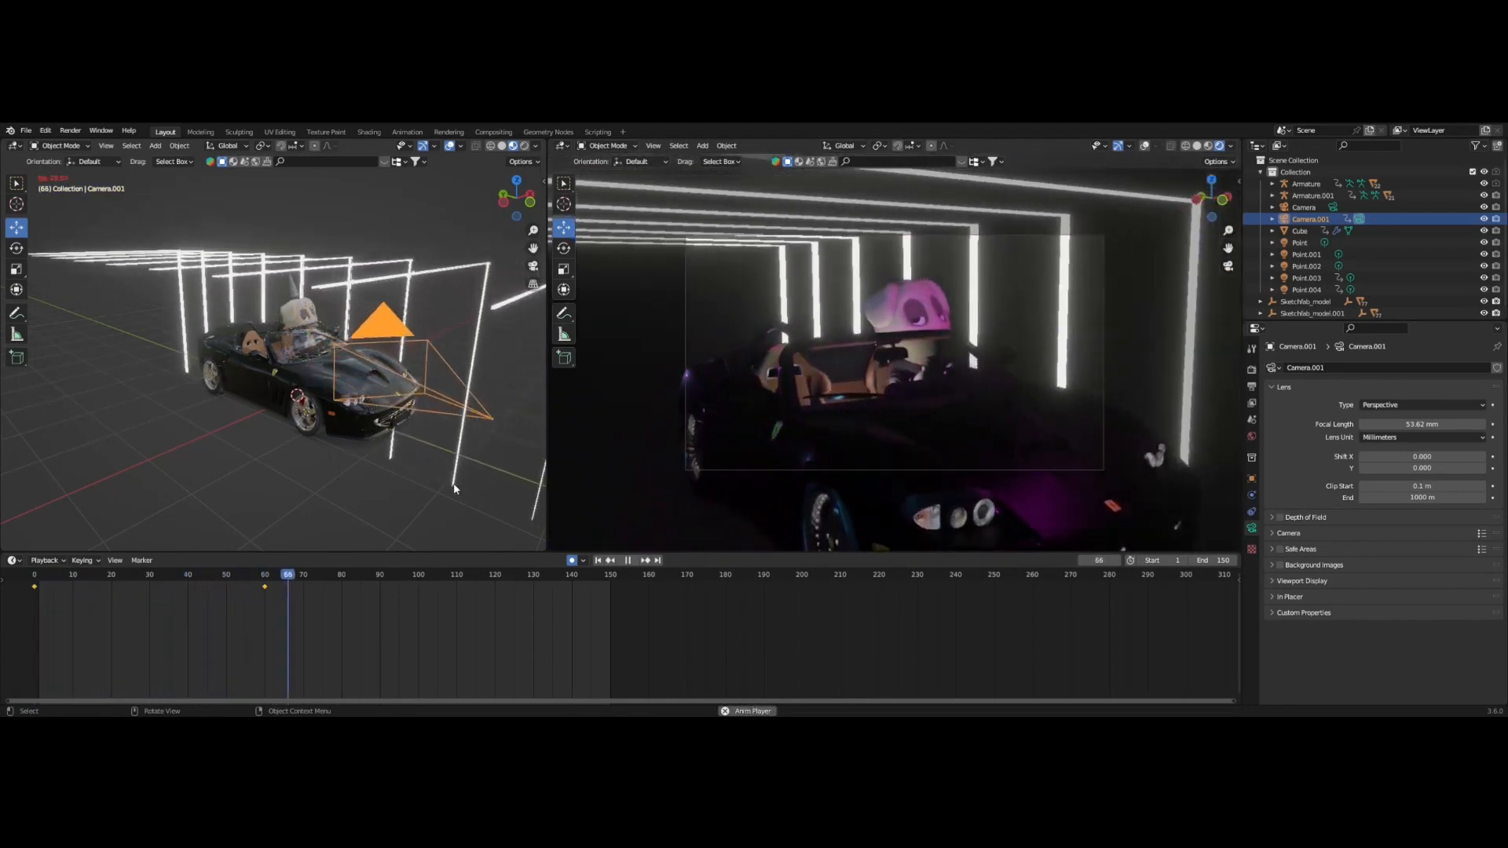
pyautogui.press('space')
# Play the animation from frame 0 to review the camera pulling back from the driver.
pyautogui.moveTo(270, 584); pyautogui.dragTo(30, 588)
pyautogui.scroll(1, 962, 378)
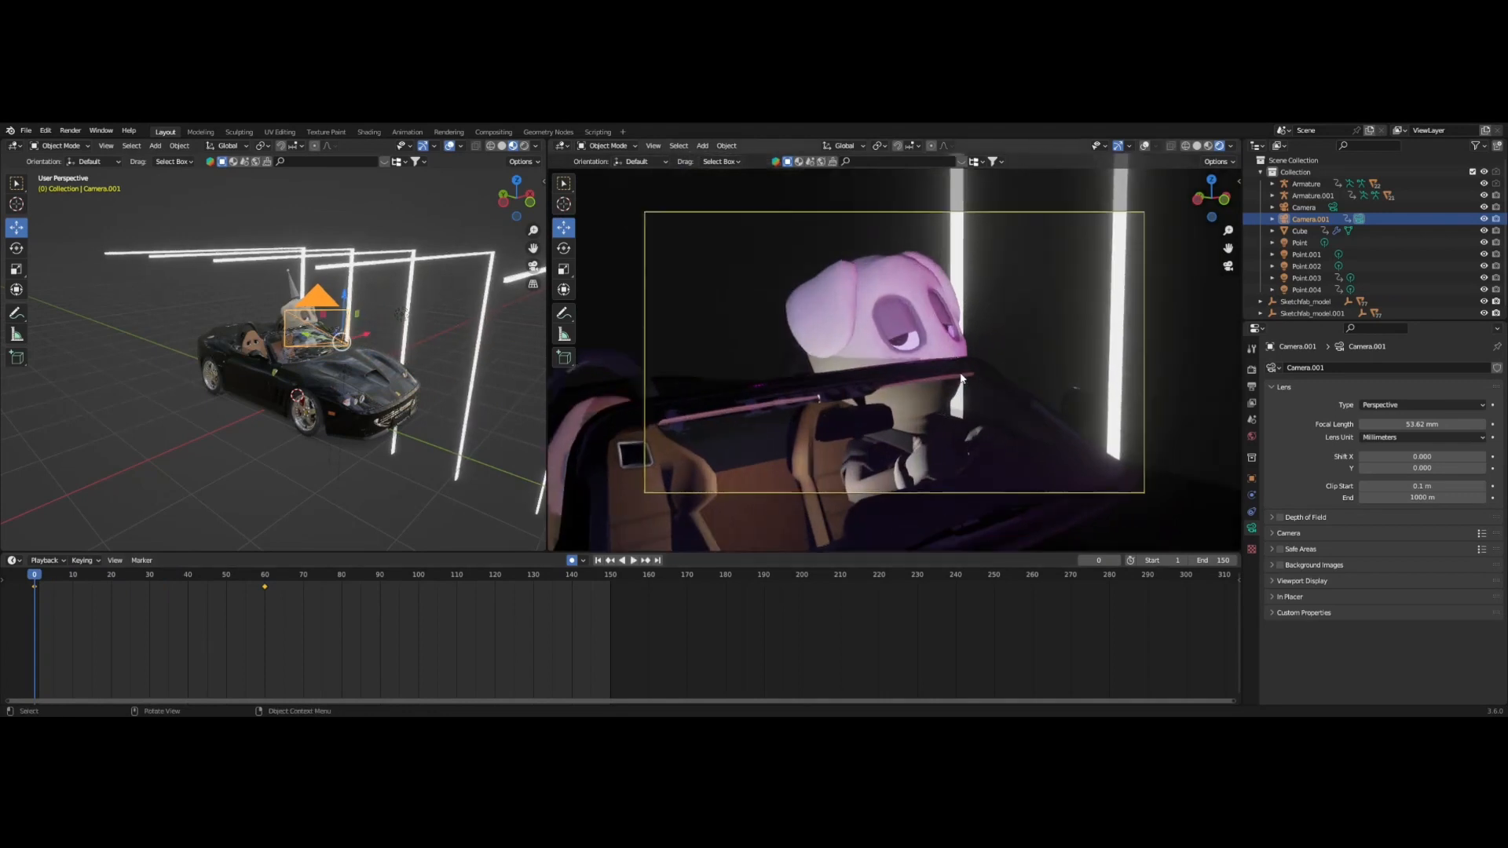
pyautogui.press('space')
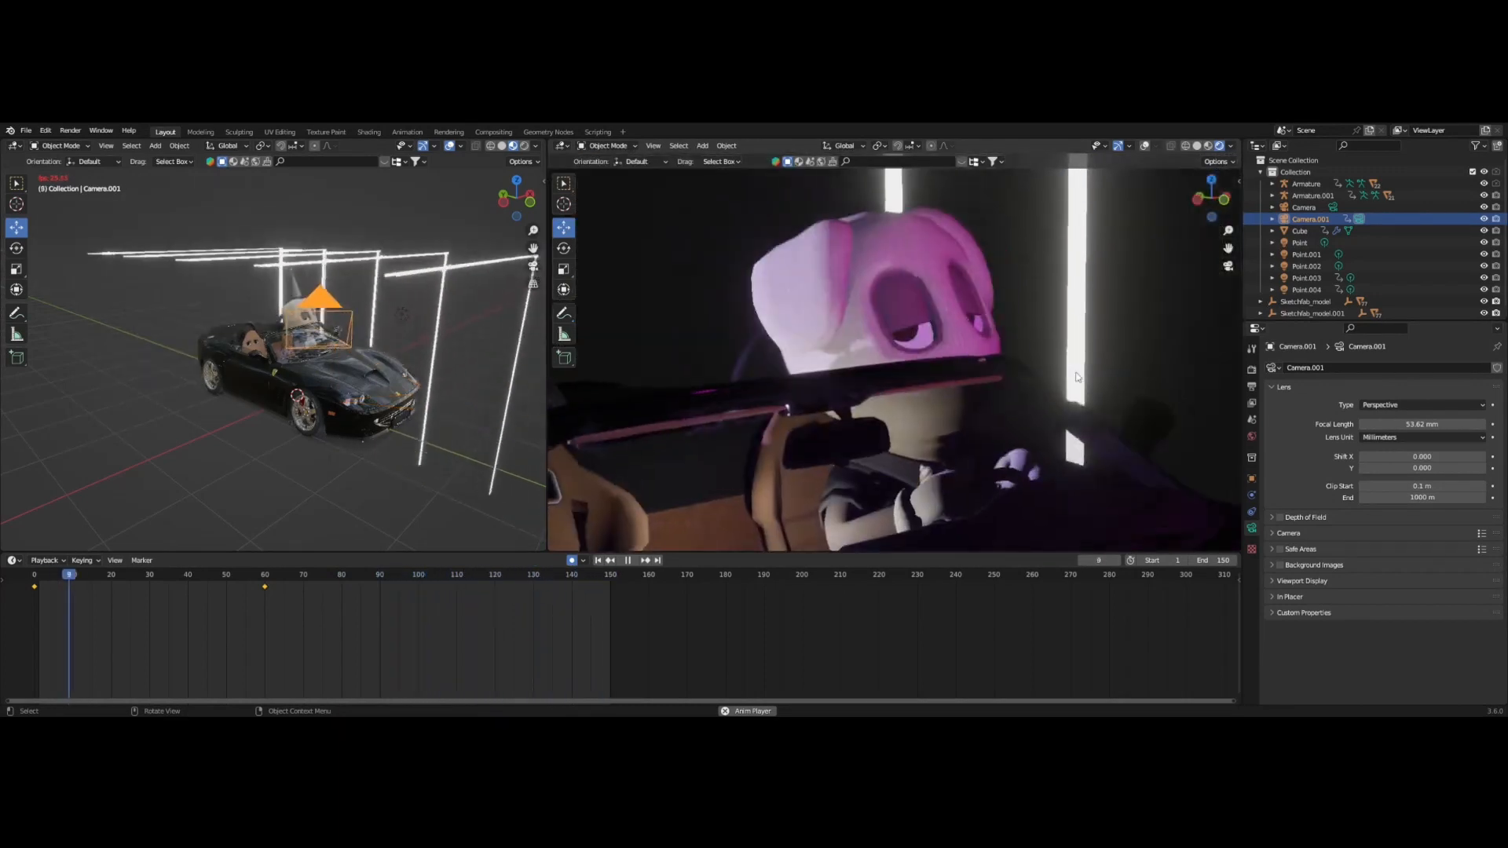
pyautogui.press('space')
# Paste a copied camera keyframe at frame 150, shift the middle keyframe to frame 70, and preview the slower move.
pyautogui.click(266, 586)
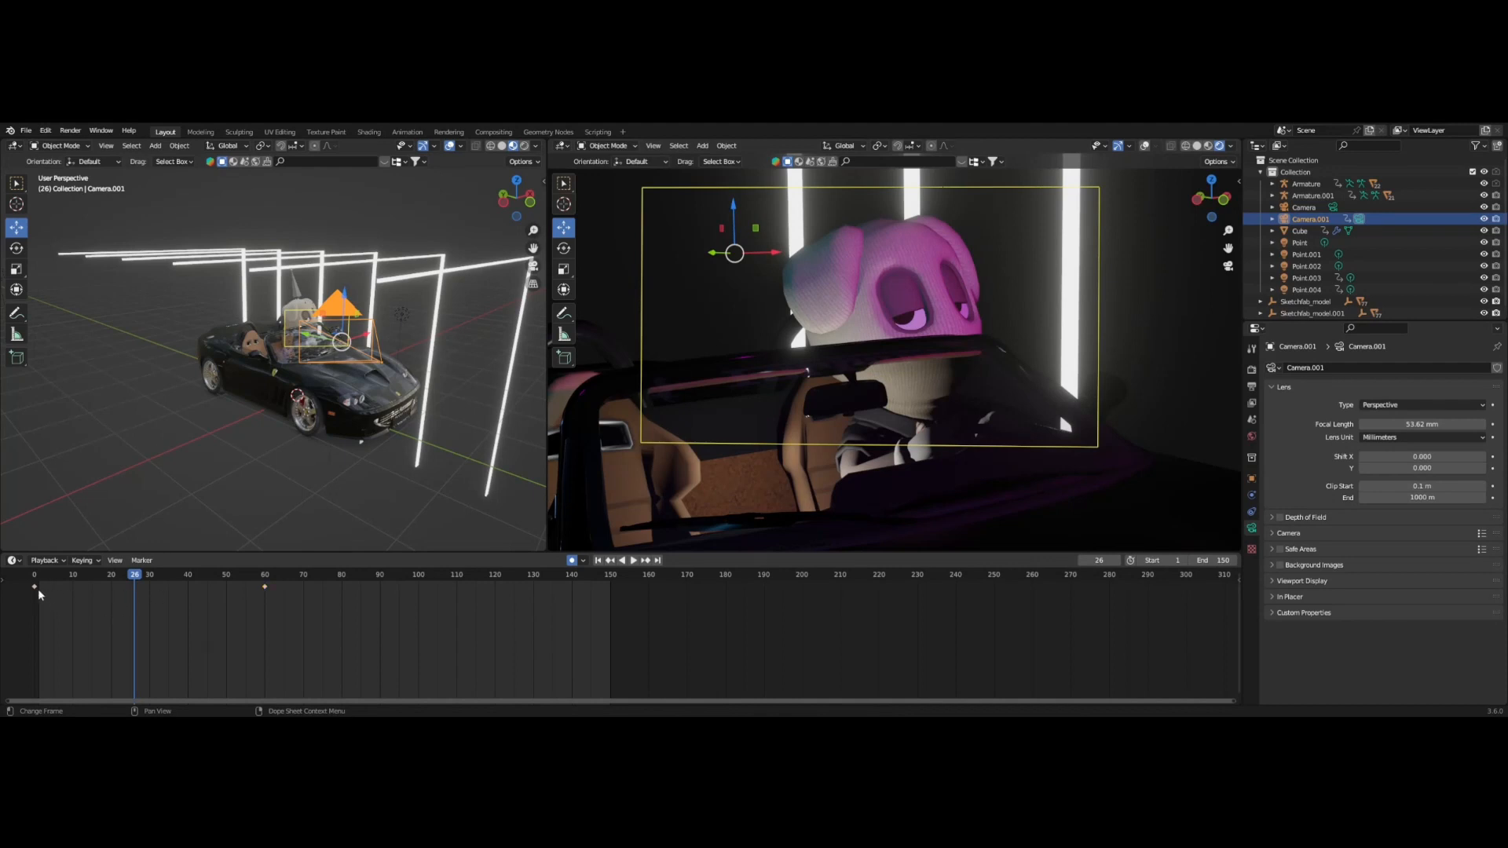
pyautogui.moveTo(131, 576); pyautogui.dragTo(31, 580)
pyautogui.press('space')
pyautogui.press('space')
pyautogui.hotkey('ctrl', 'v')
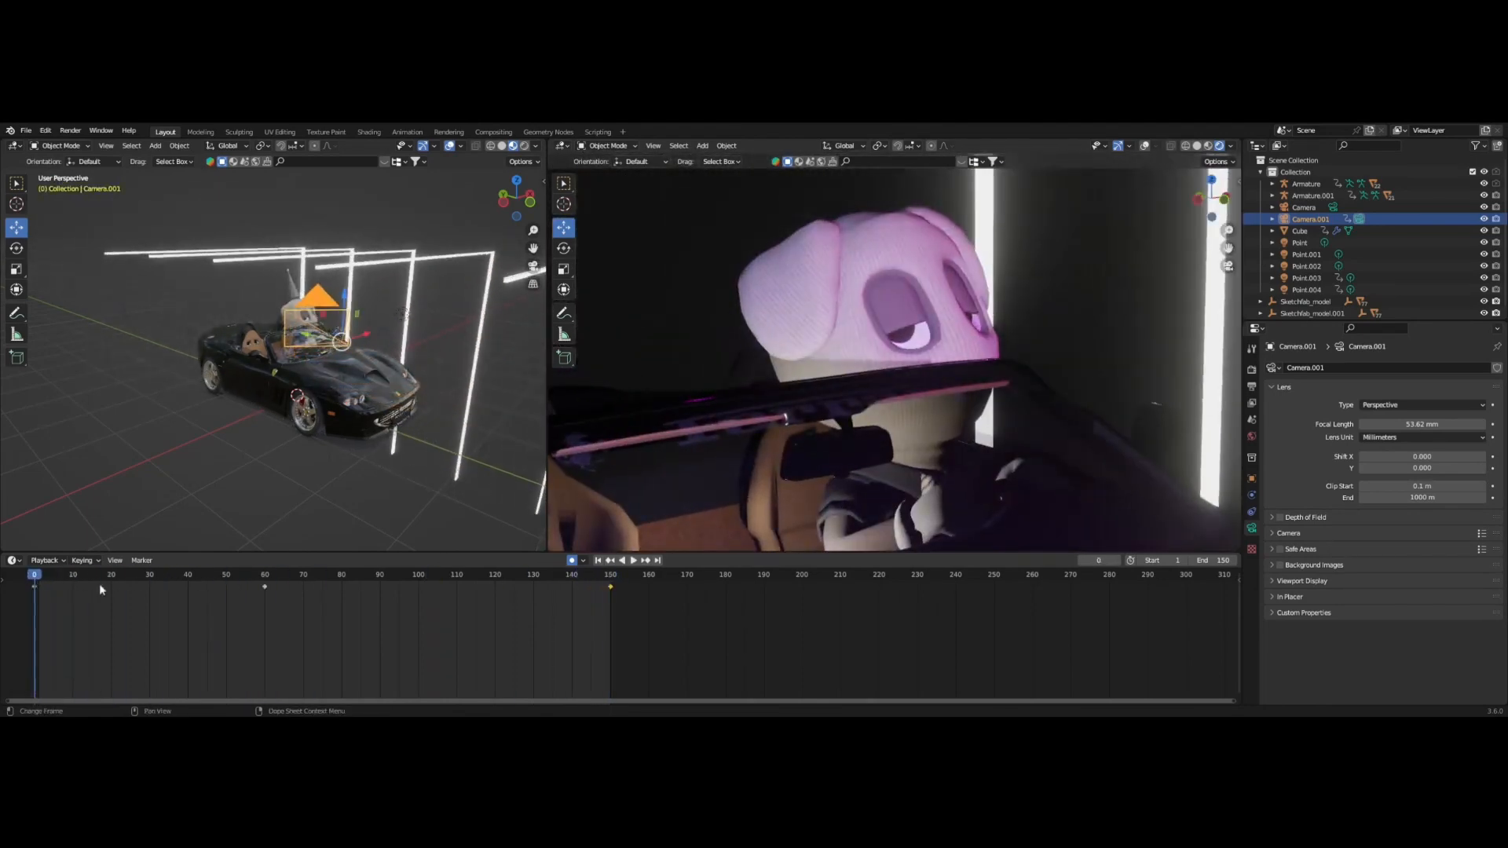
pyautogui.moveTo(265, 586); pyautogui.dragTo(304, 588)
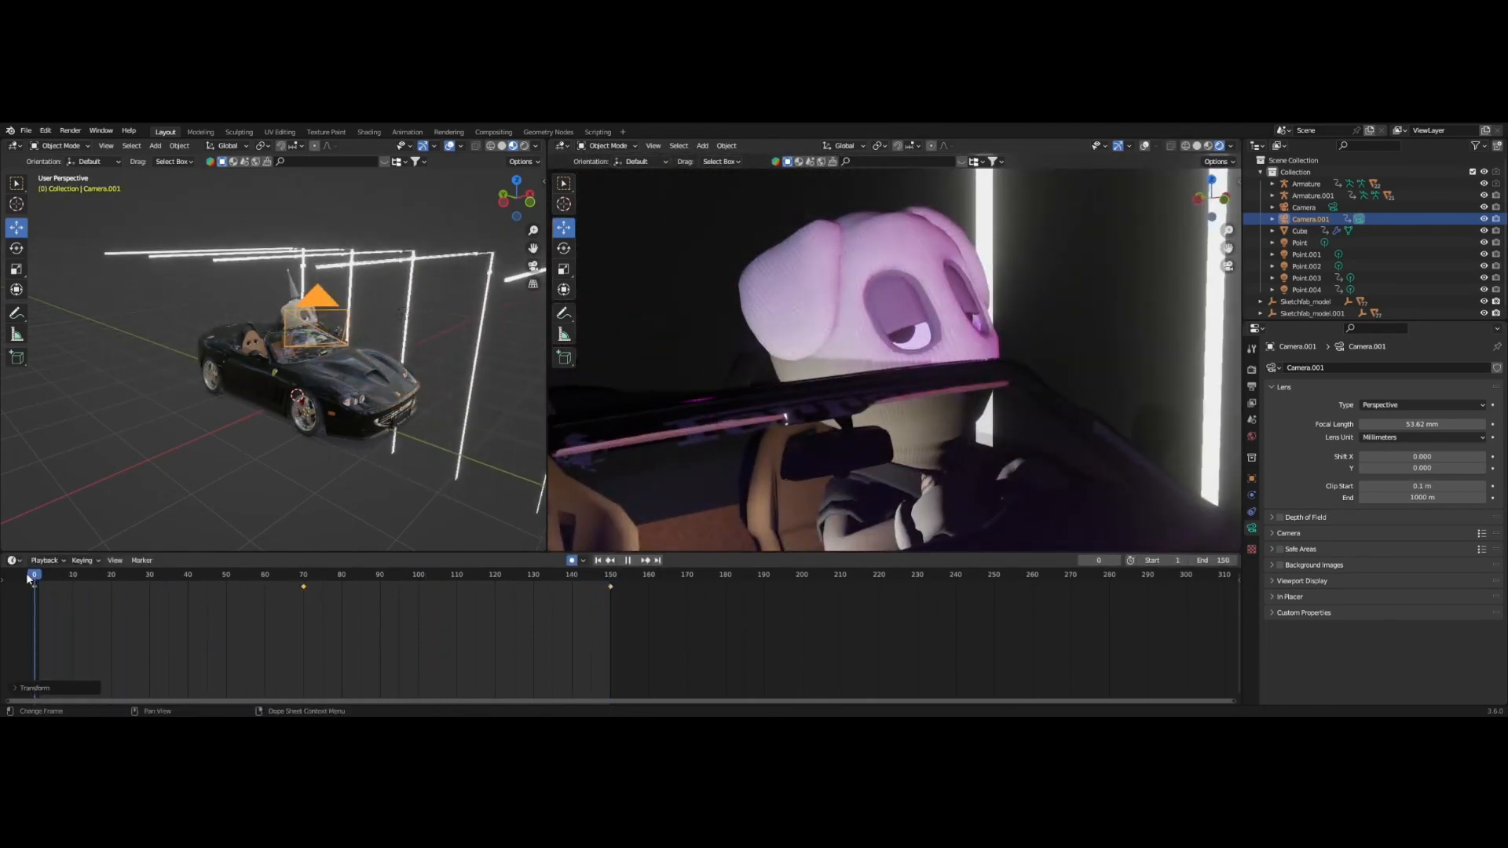
pyautogui.press('space')
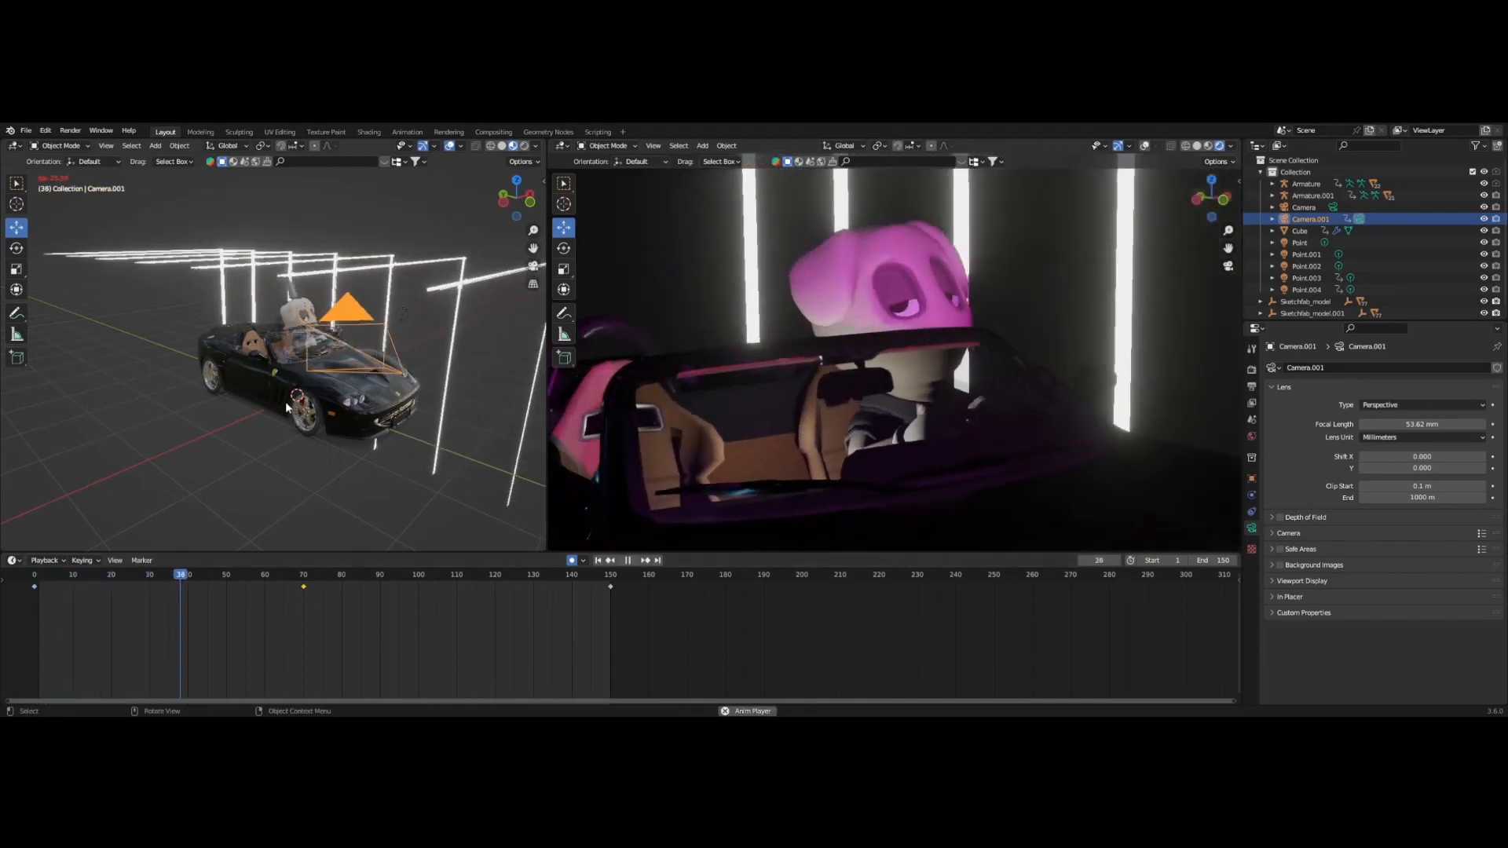